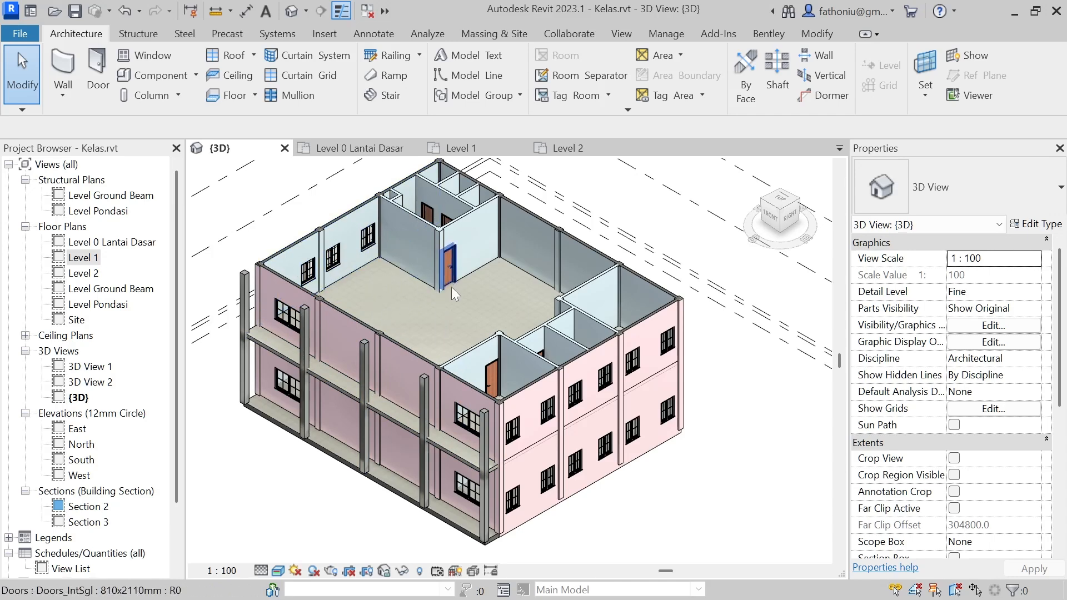
- Open the Level 2 floor plan from the 3D view
middle_click_drag(470, 283, 528, 286)
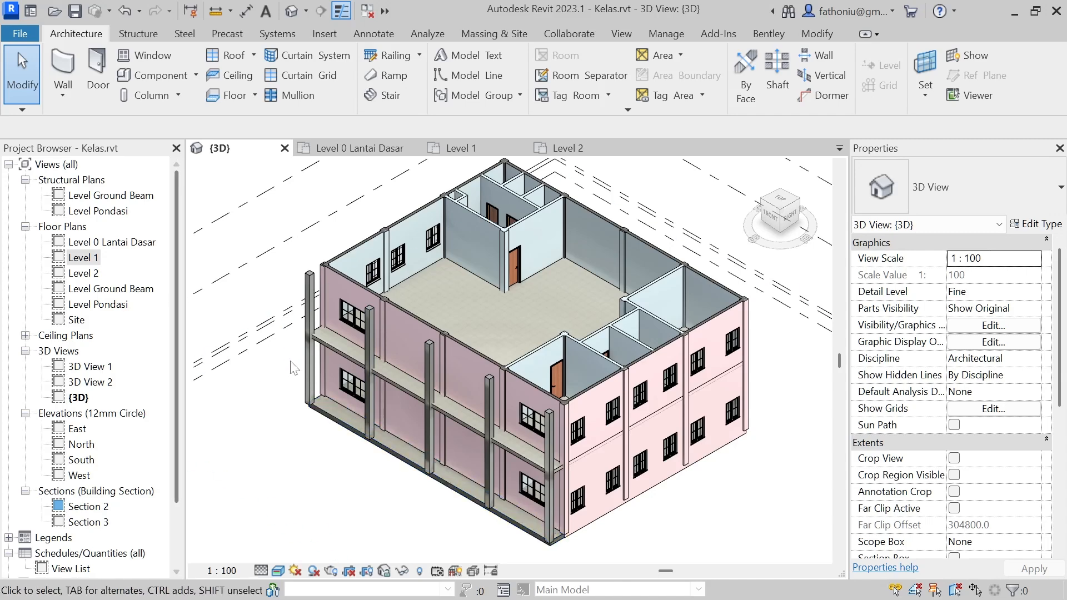
double_click(84, 273)
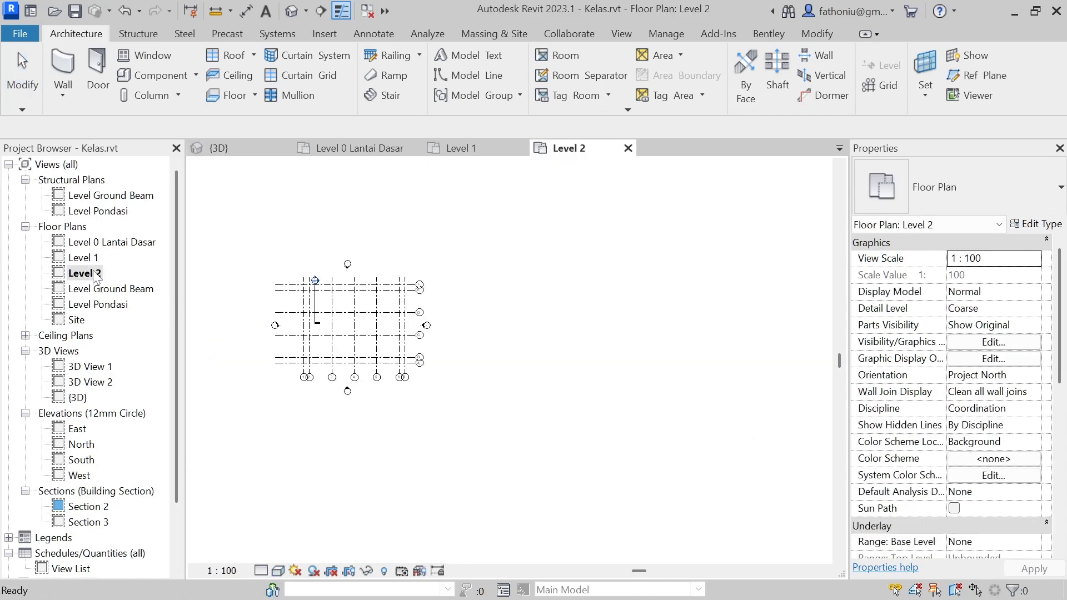
middle_click_drag(490, 350, 604, 349)
scroll(415, 317, "up", 1)
scroll(415, 318, "up", 1)
middle_click_drag(391, 260, 354, 234)
scroll(372, 239, "up", 2)
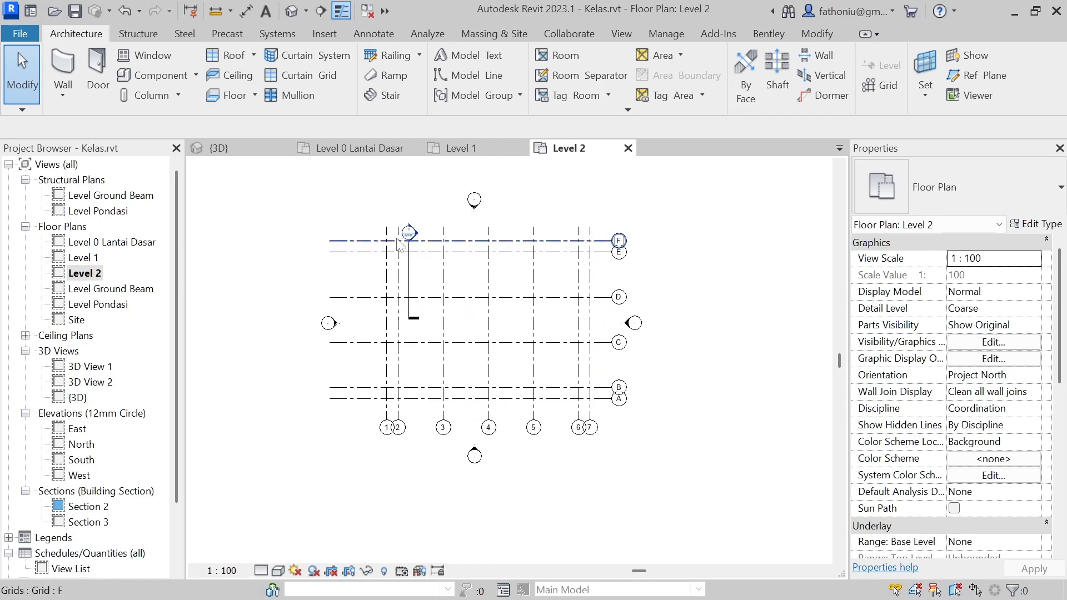
middle_click_drag(716, 423, 664, 422)
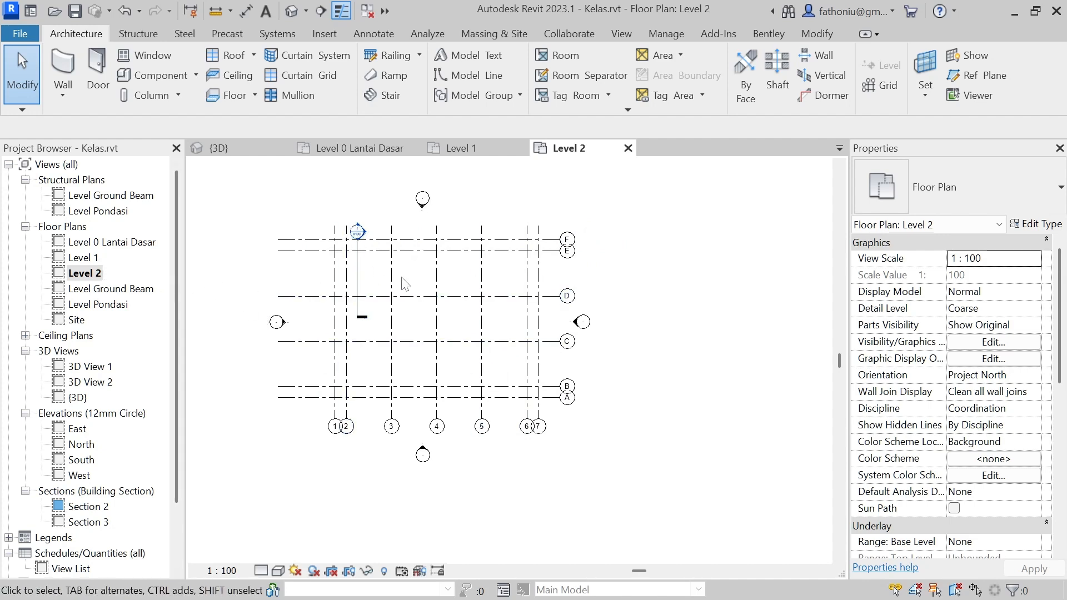
middle_click_drag(268, 286, 344, 292)
scroll(365, 298, "up", 1)
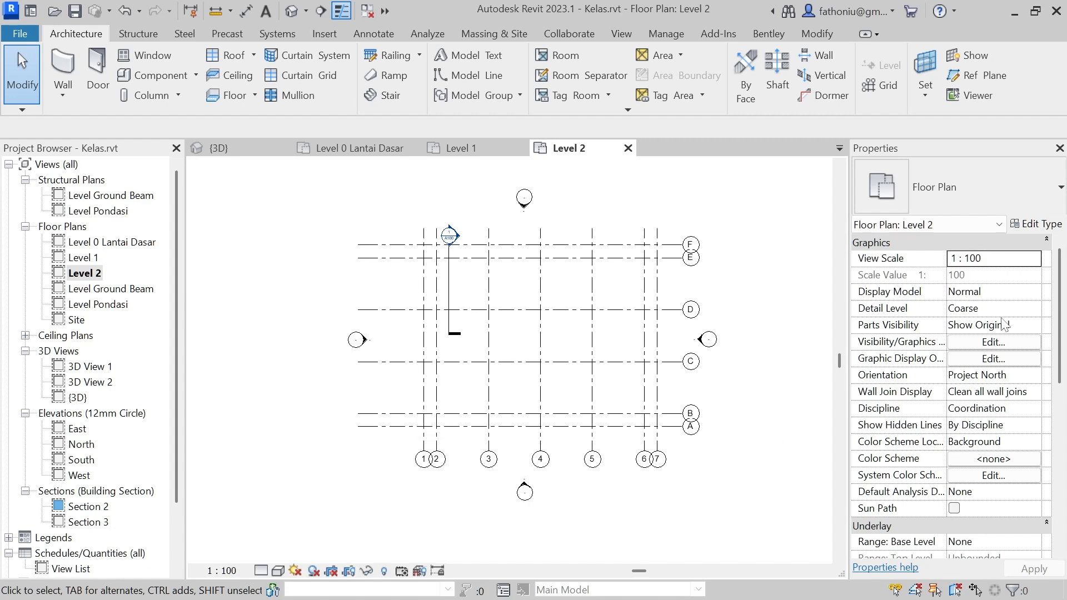
- Set the plan's view range bottom to Level Below (Level 1) with a 100 offset, and the view depth to Level Below (Level 1)
scroll(964, 395, "down", 7)
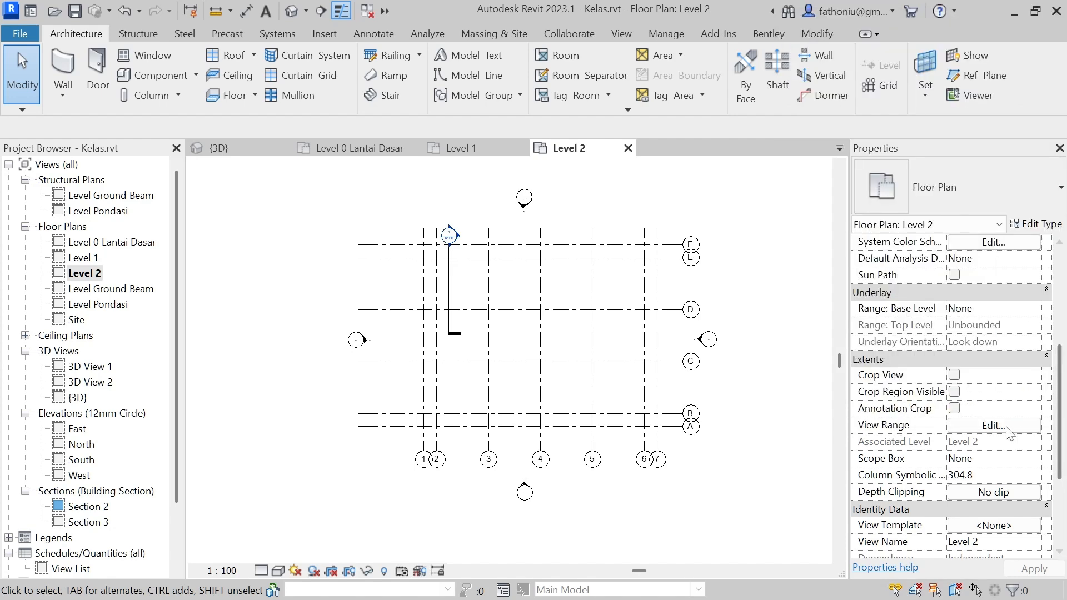
left_click(1007, 429)
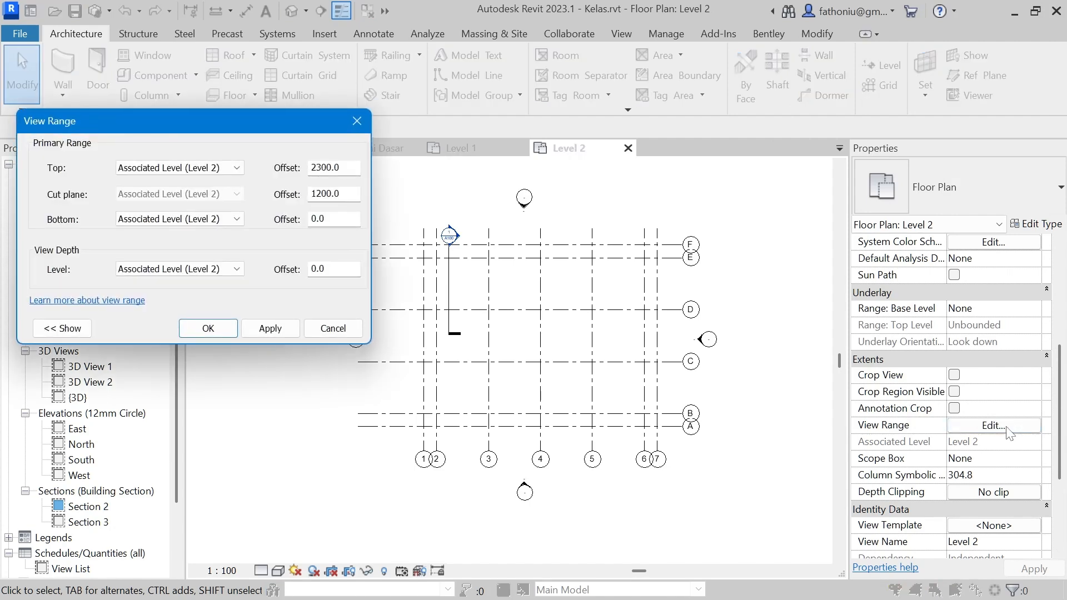
left_click_drag(272, 114, 622, 196)
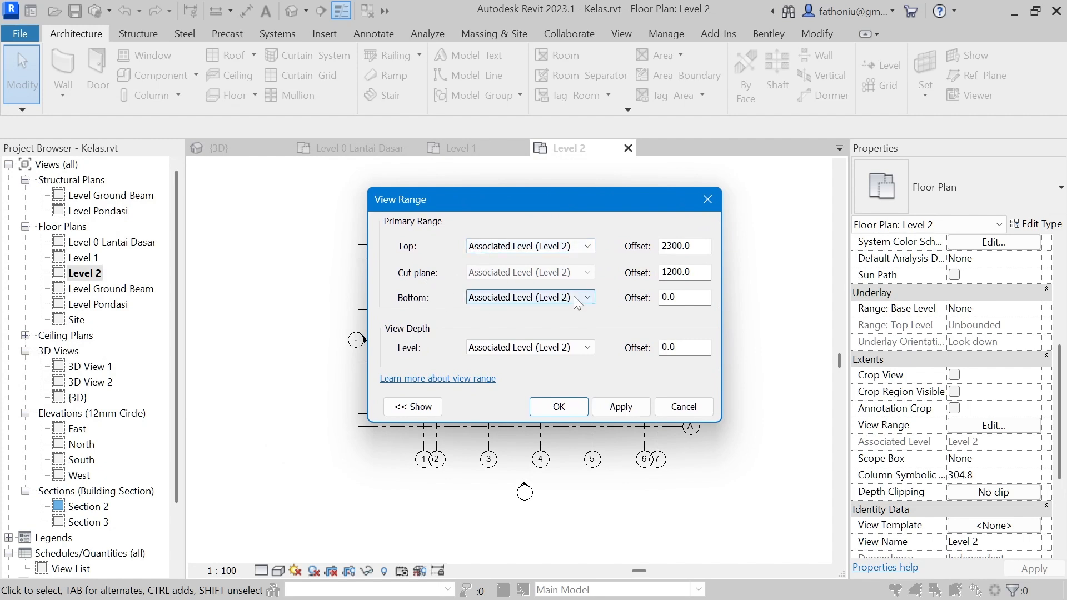
left_click(587, 296)
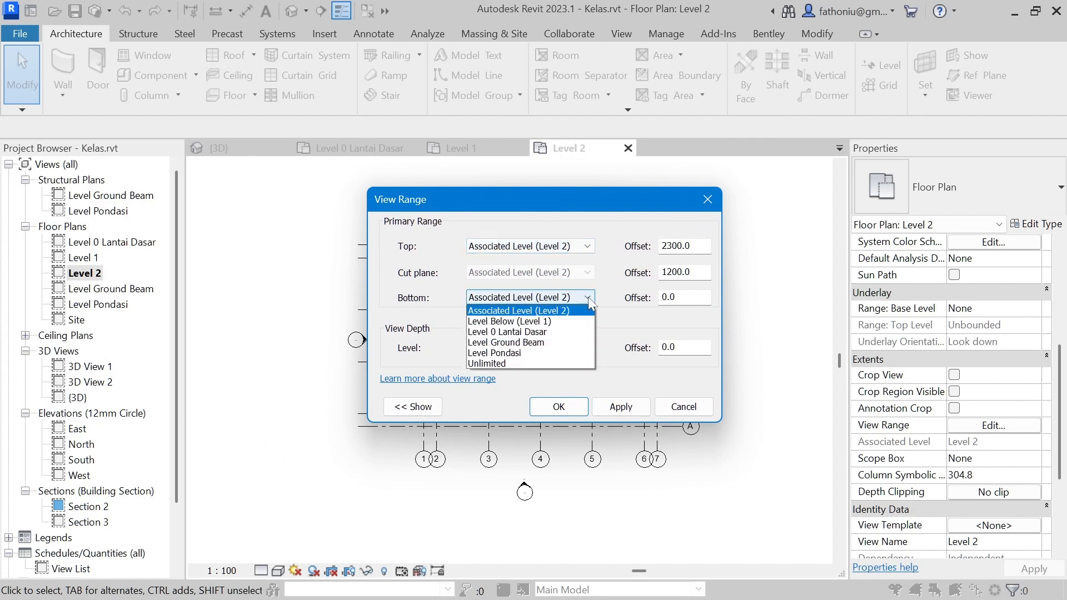
left_click(582, 322)
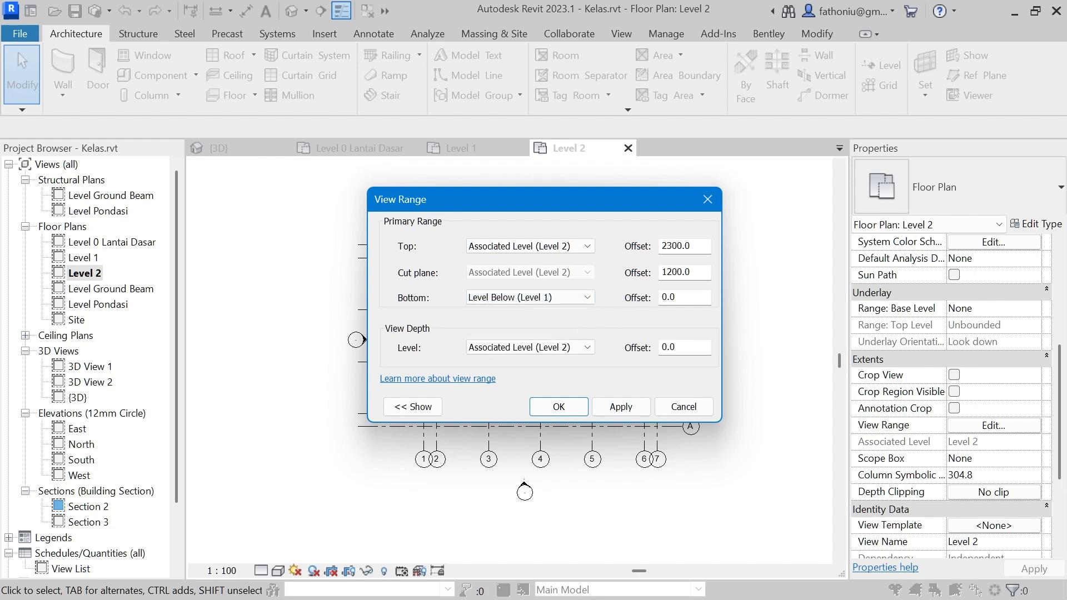
key("Tab")
type("100")
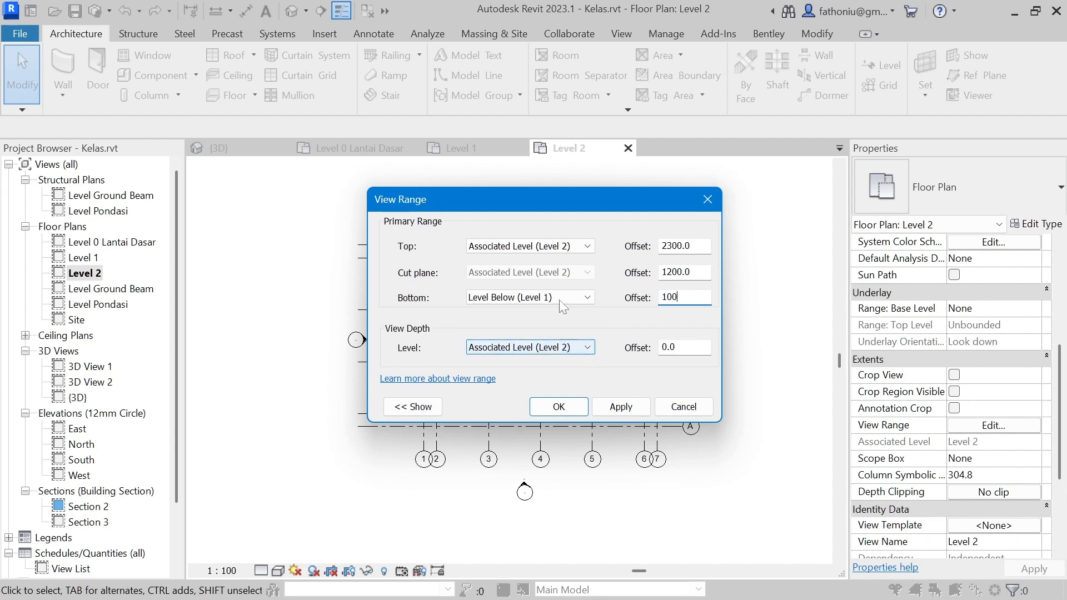
left_click(589, 346)
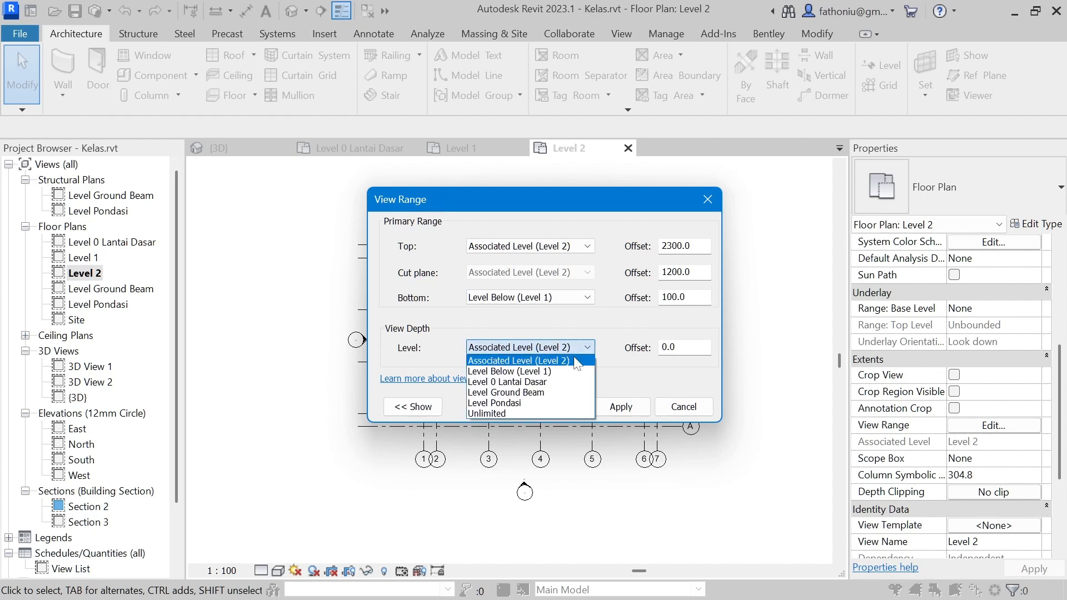
left_click(580, 364)
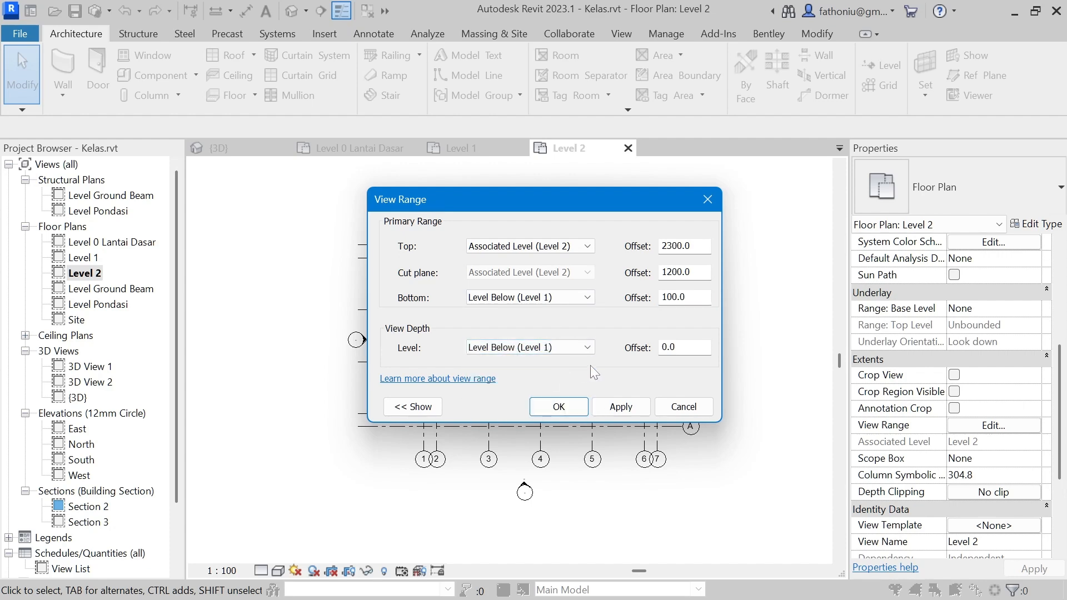
left_click(583, 410)
- Sketch a rectangular boundary for a roof by footprint, from the intersection of grids 1 and F to the intersection of grids 7 and A
scroll(529, 413, "up", 2)
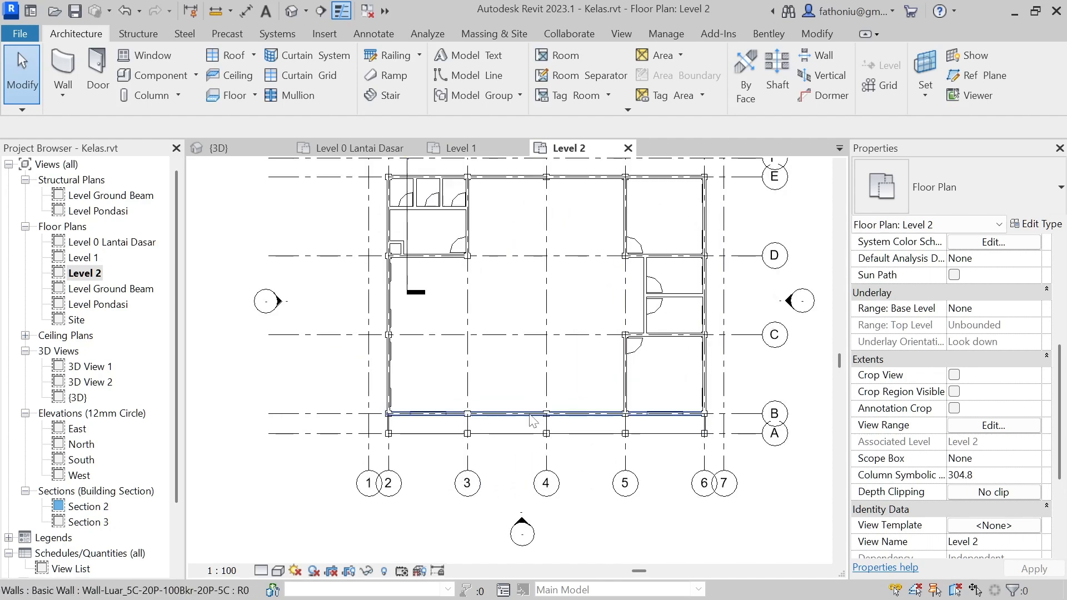
scroll(564, 365, "down", 1)
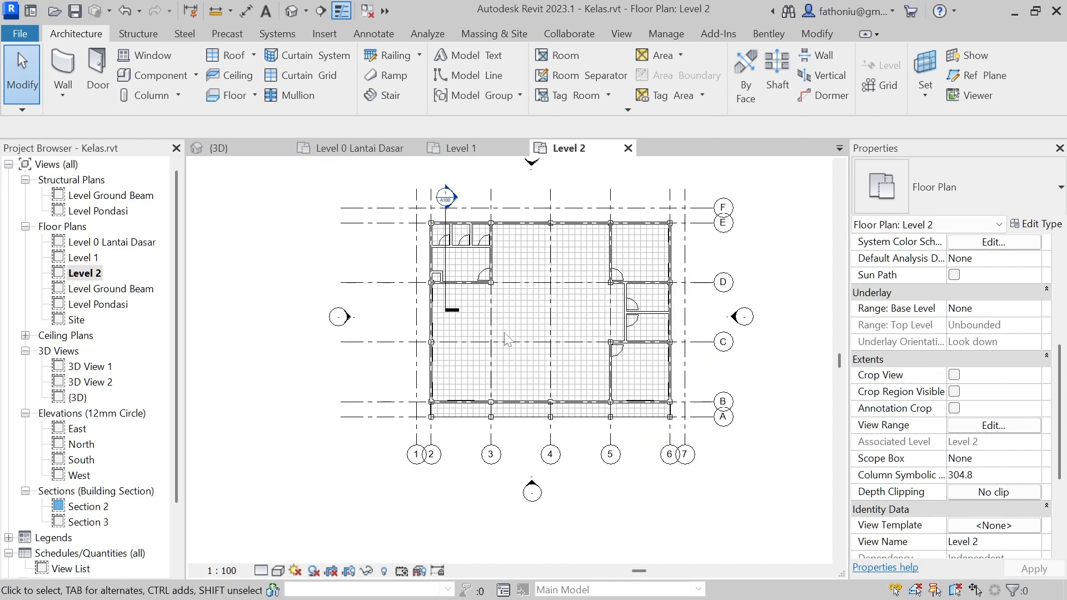
scroll(455, 271, "up", 1)
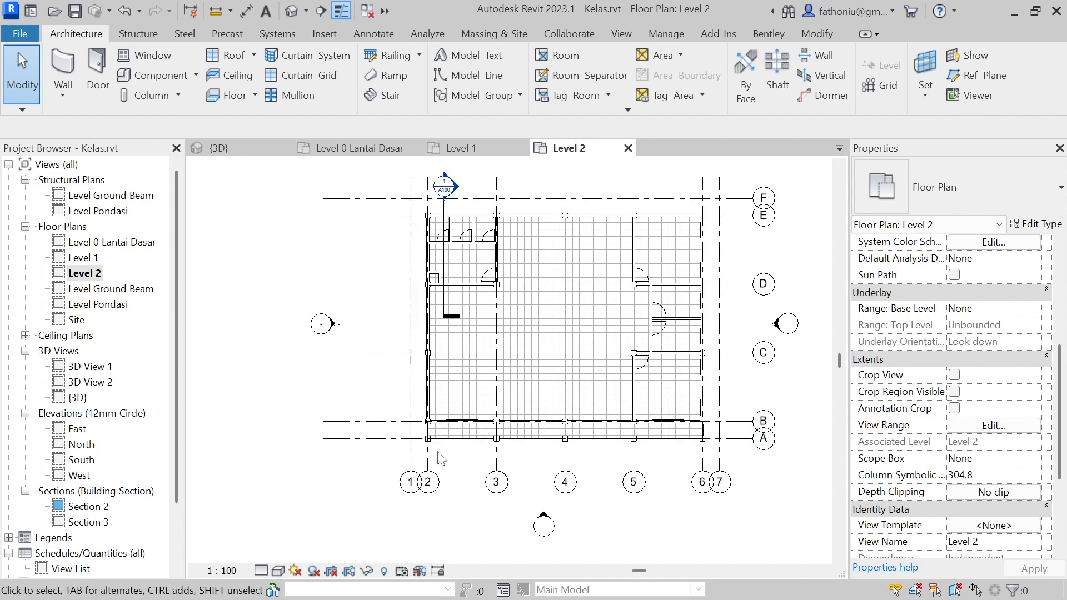
scroll(442, 459, "up", 3)
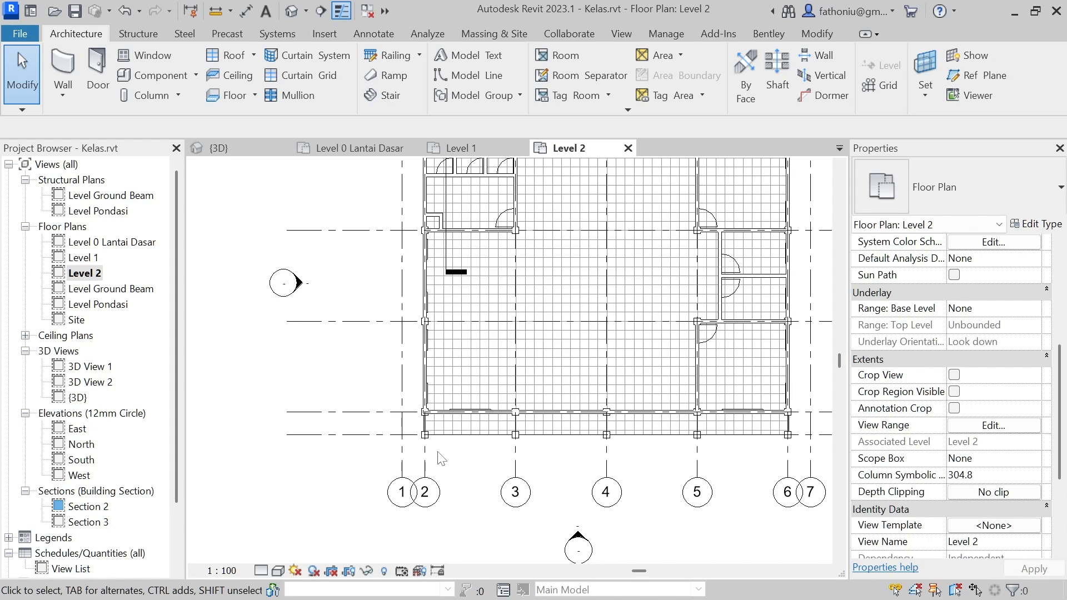
scroll(442, 458, "down", 1)
middle_click_drag(442, 458, 446, 479)
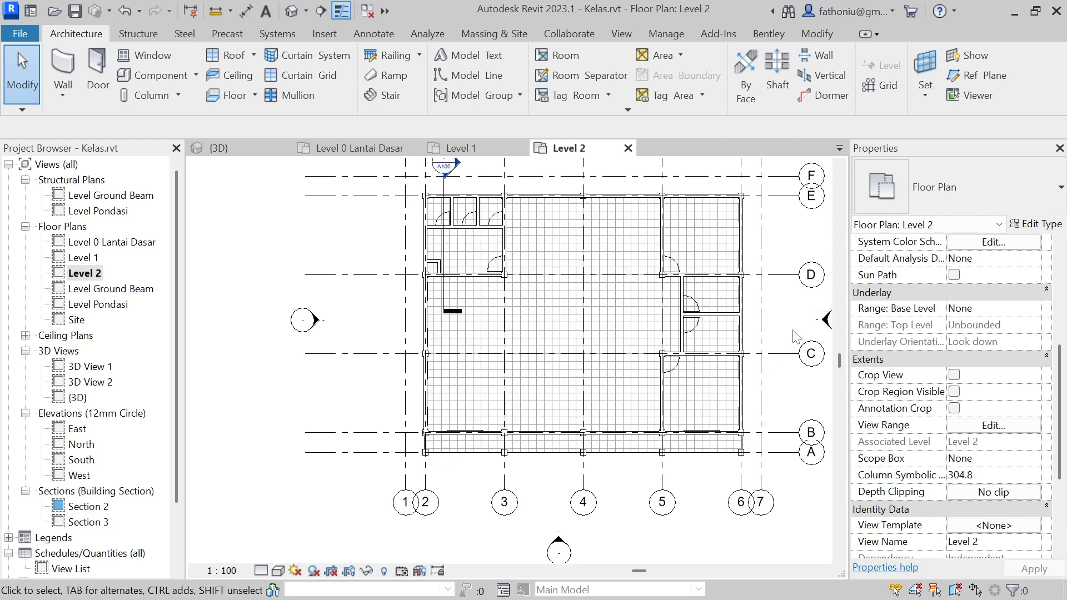
middle_click_drag(775, 395, 723, 392)
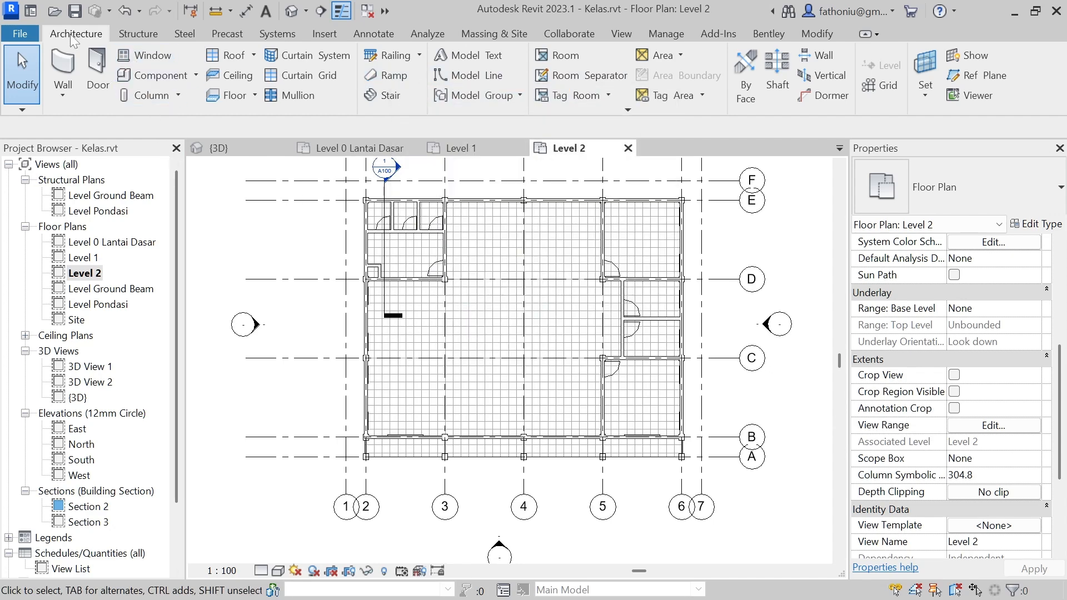
left_click(254, 56)
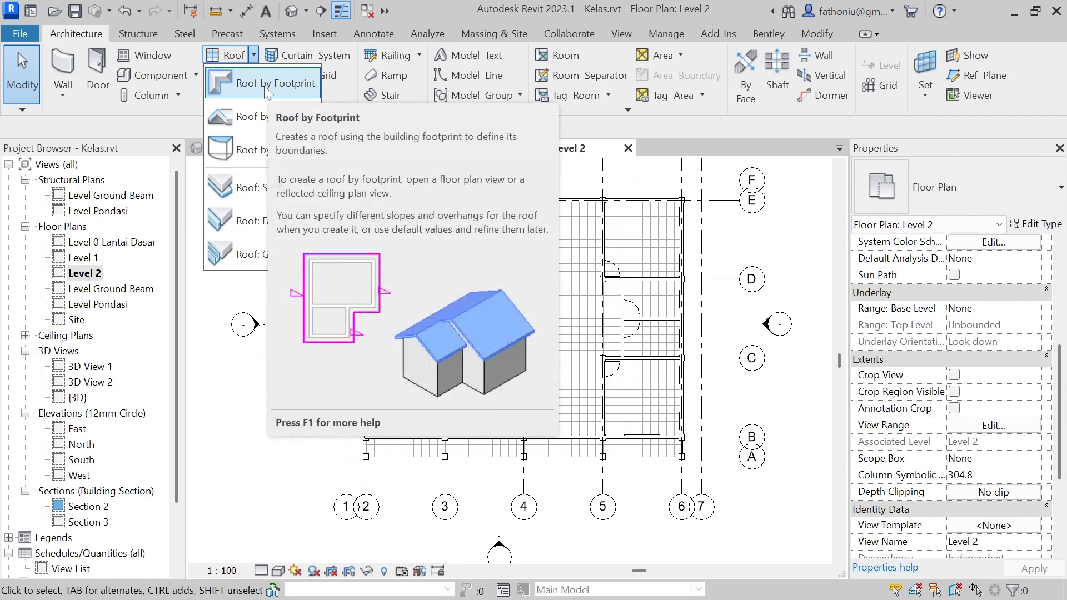
left_click(265, 89)
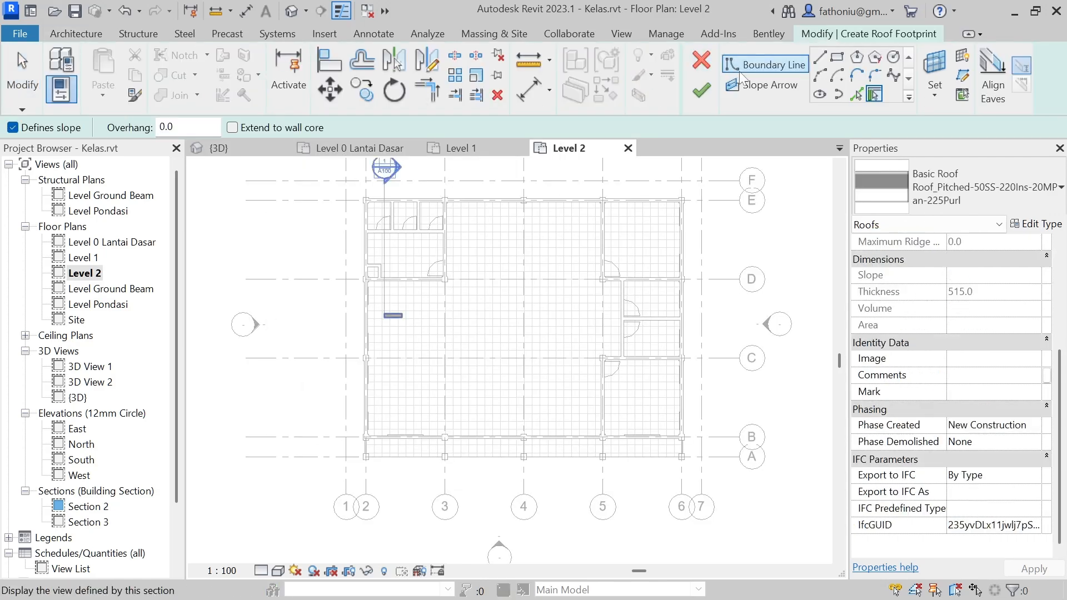
left_click(840, 62)
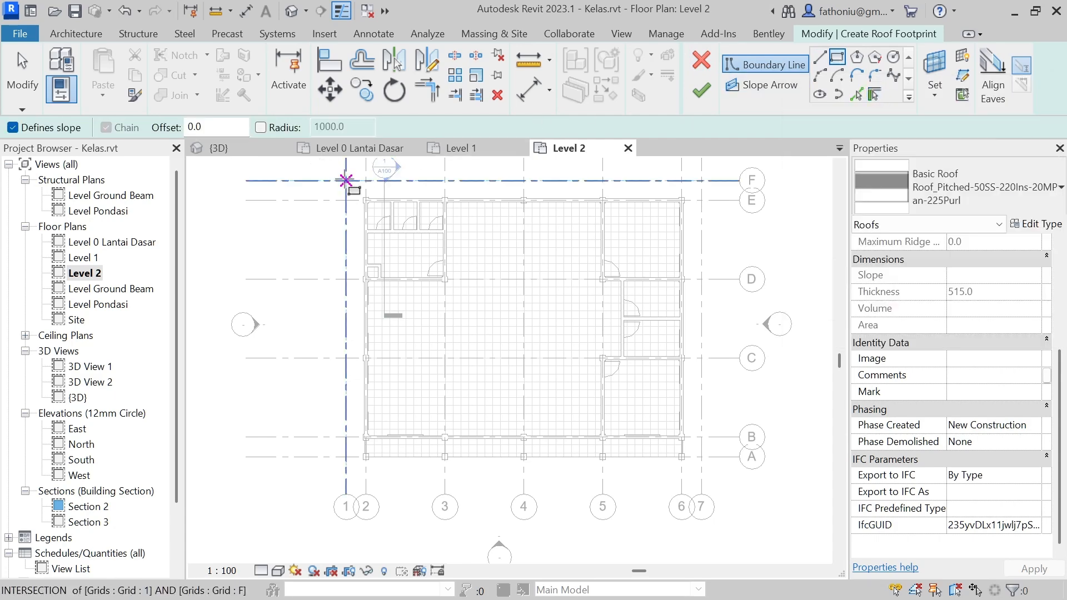
left_click(345, 180)
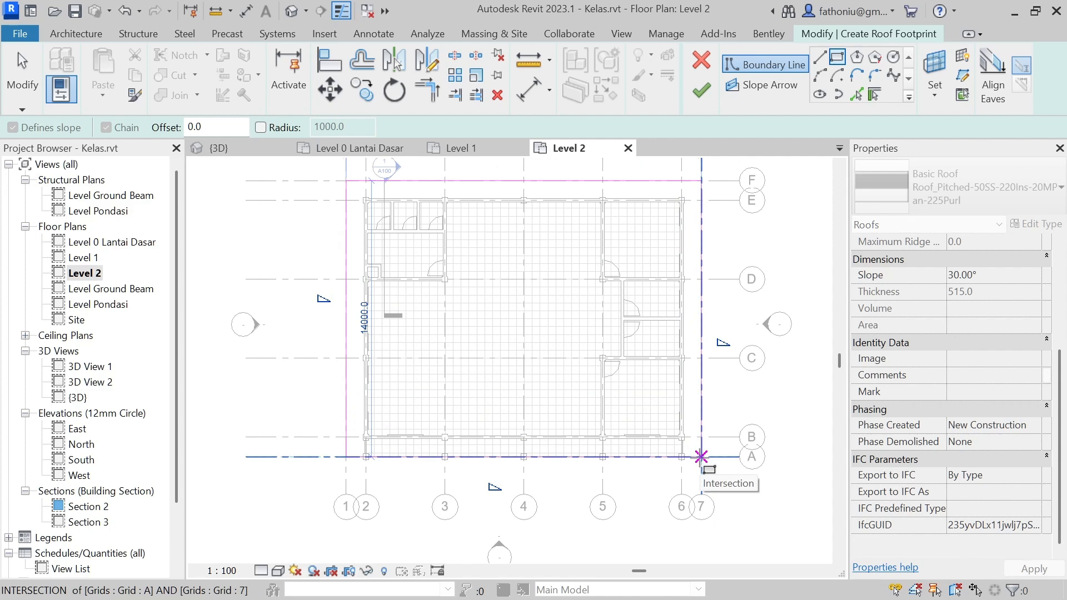
left_click(701, 457)
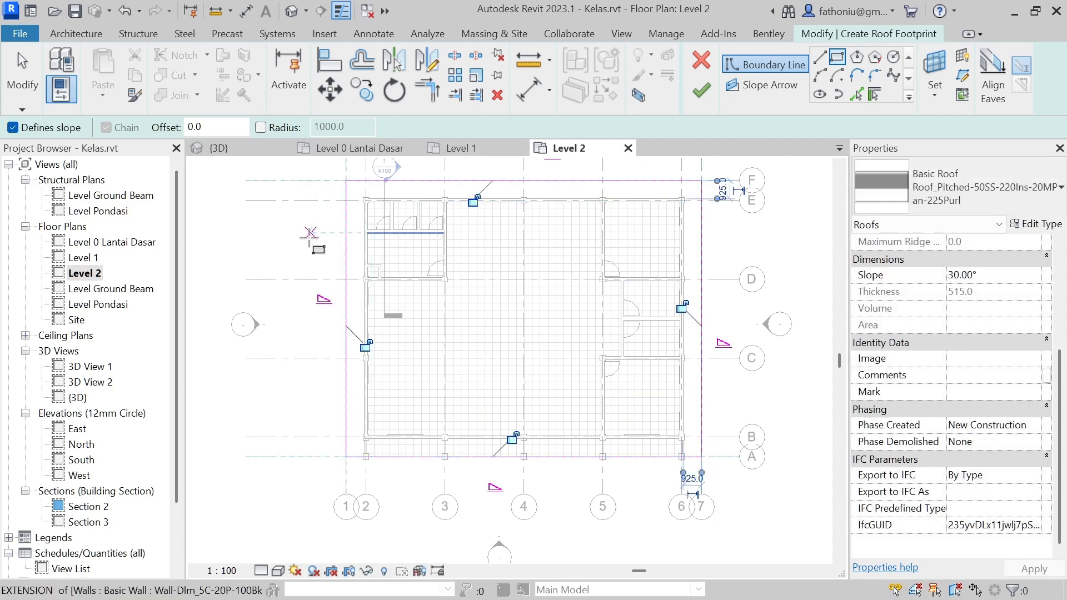
middle_click_drag(310, 250, 317, 261)
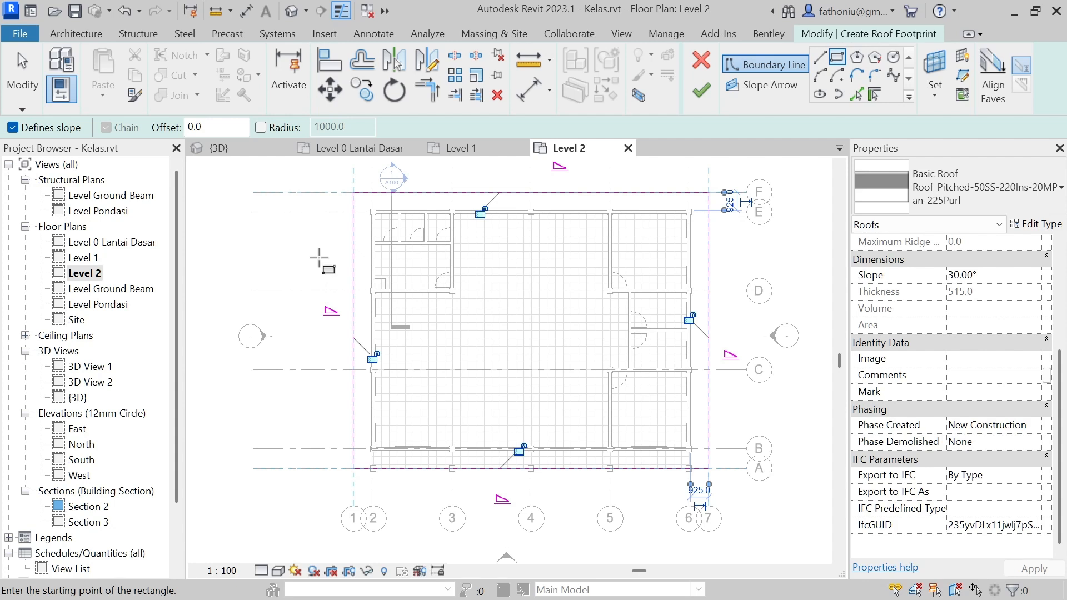
key("Escape")
key("Escape")
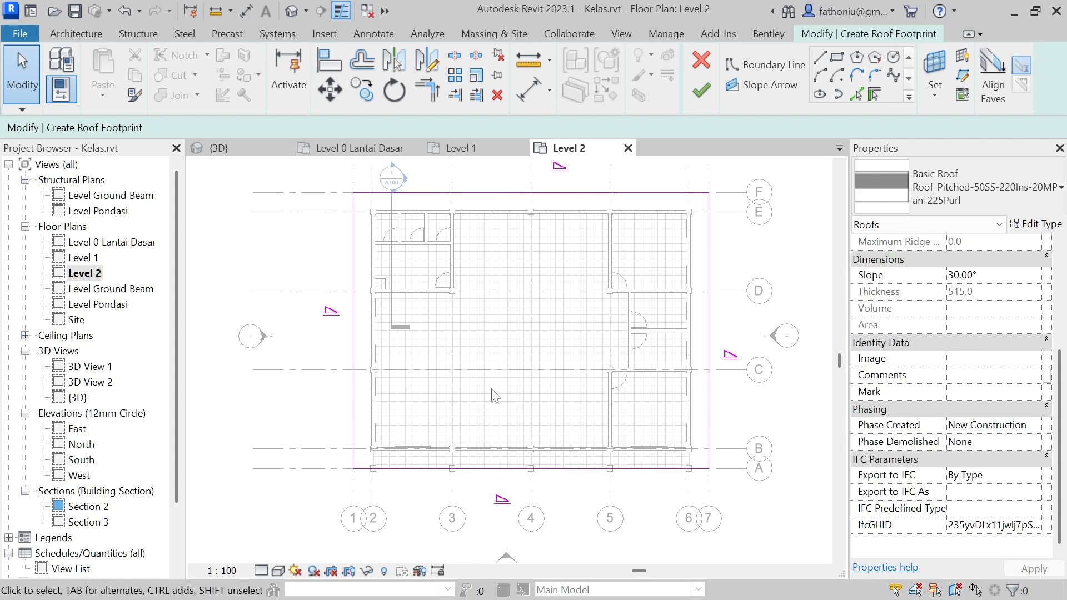
- Turn off the slope definition for the roof boundary lines along grid 1 and grid 7
left_click(355, 276)
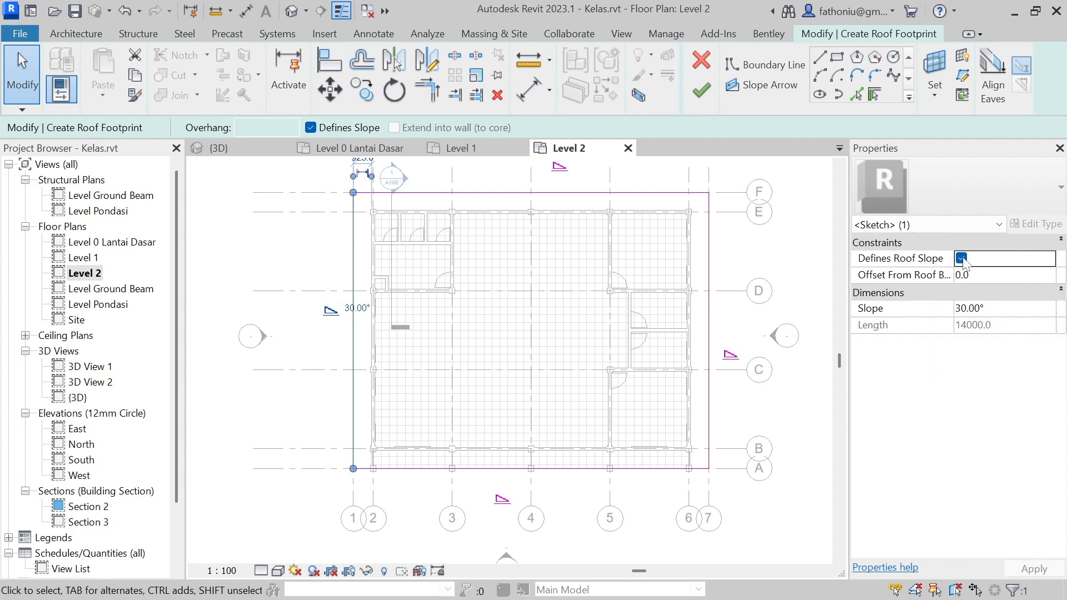
left_click(311, 127)
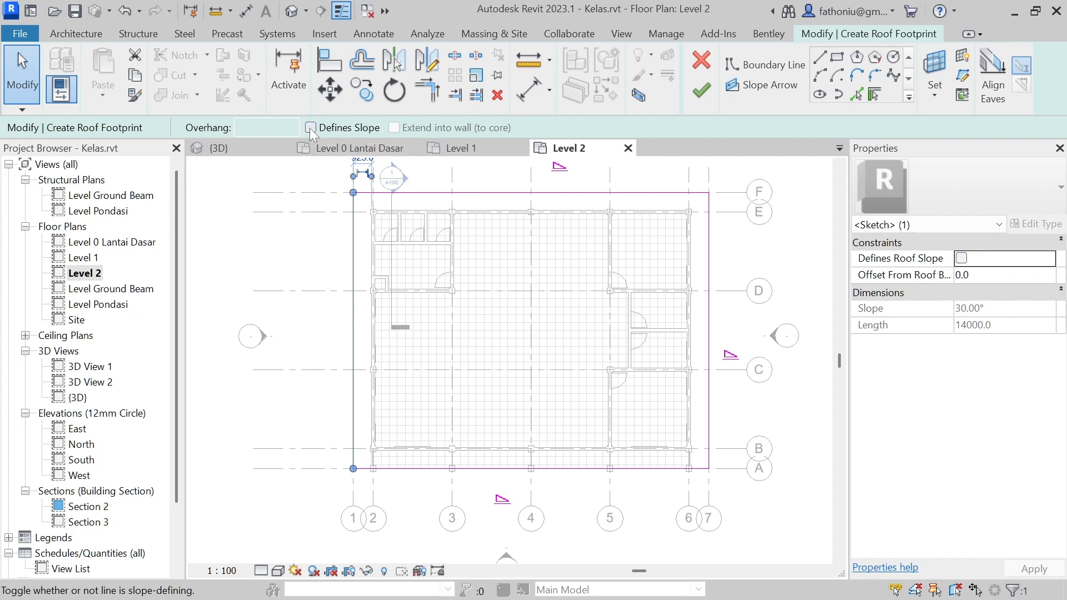
left_click(310, 127)
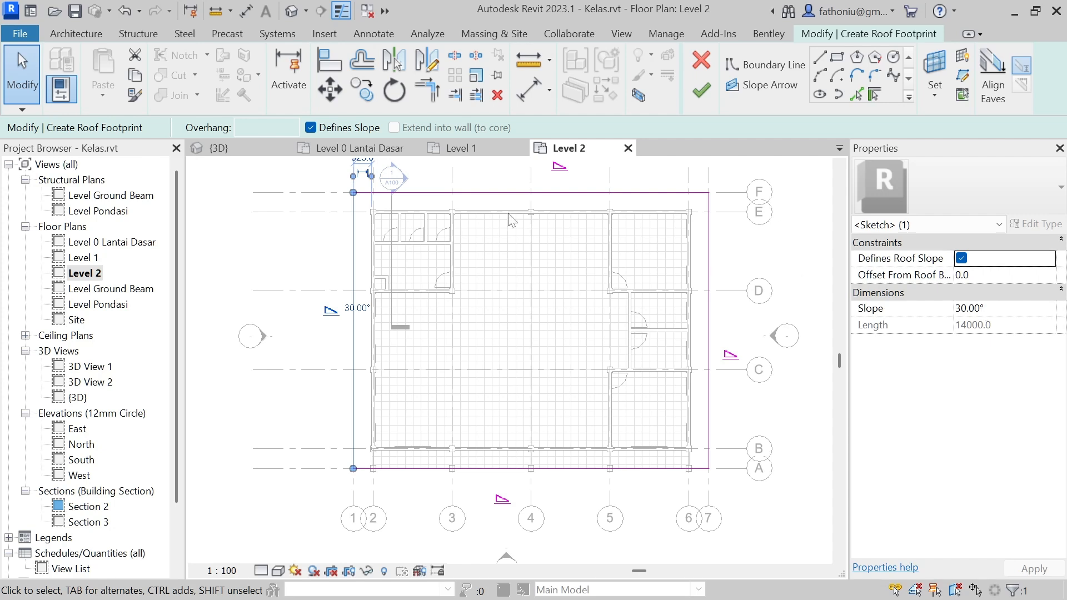
left_click(310, 128)
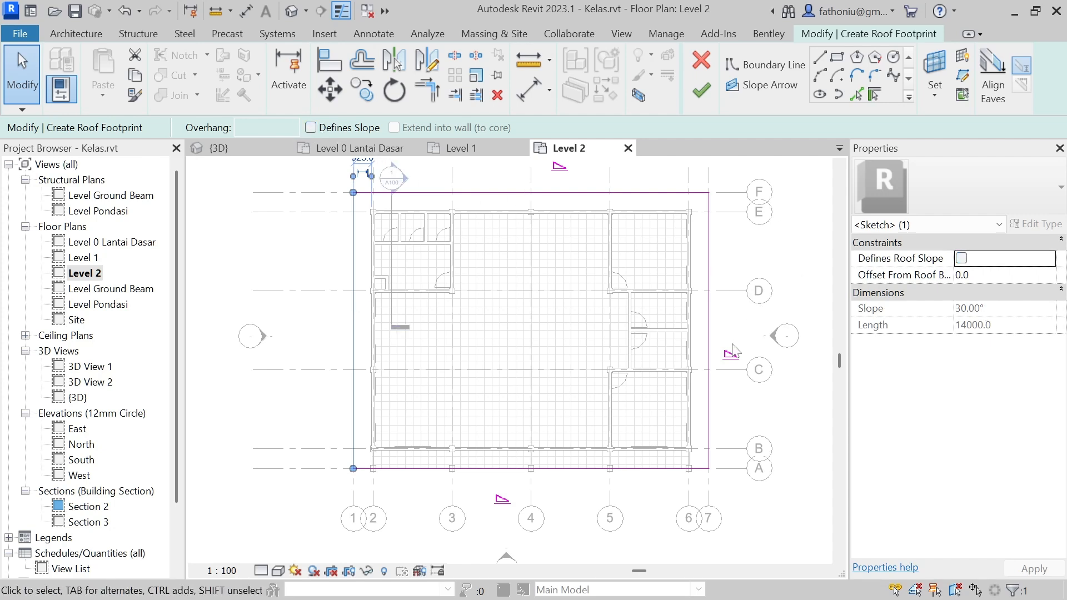
left_click(709, 343)
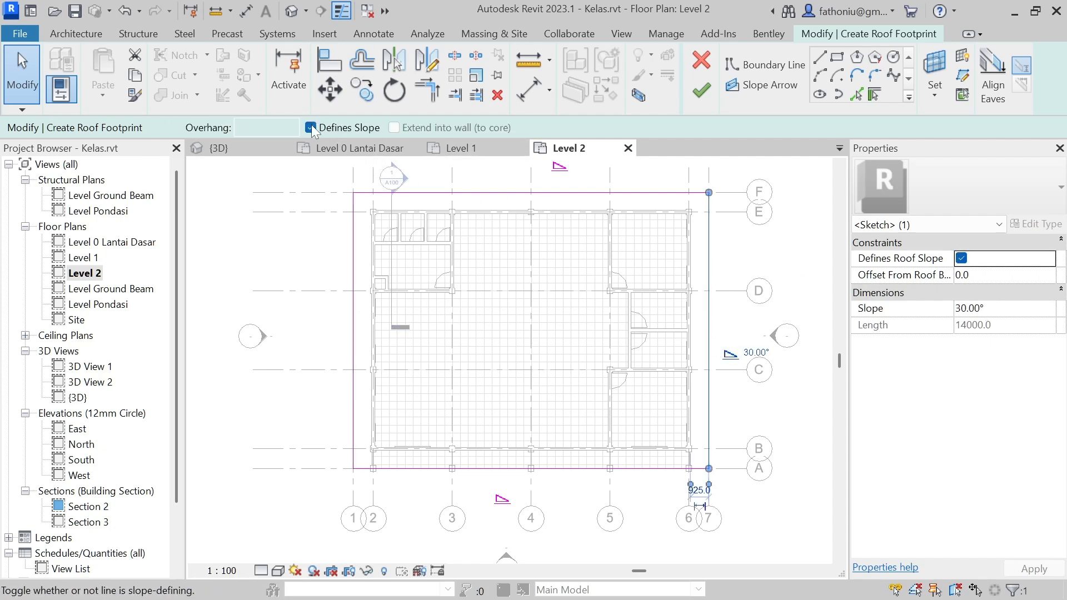
left_click(961, 258)
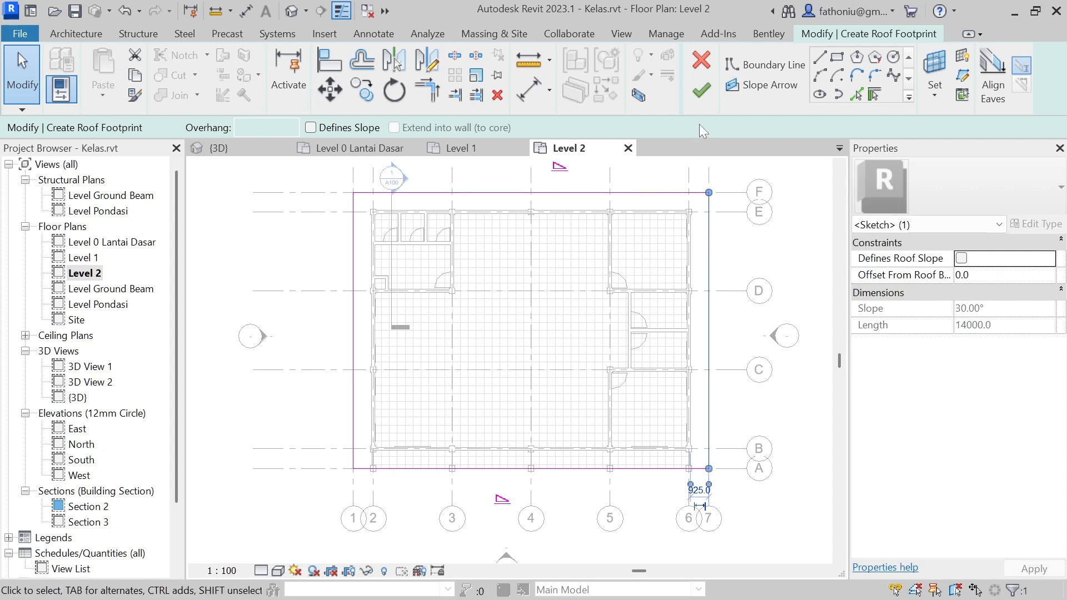
- Finish the roof footprint sketch and select the completed roof in the plan
left_click(703, 90)
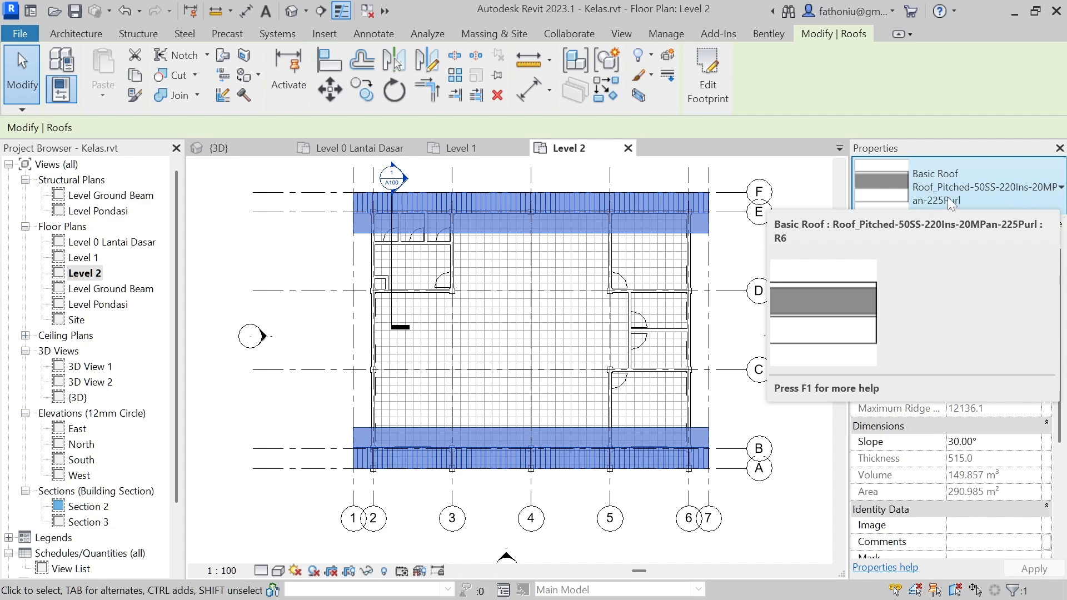
left_click(814, 180)
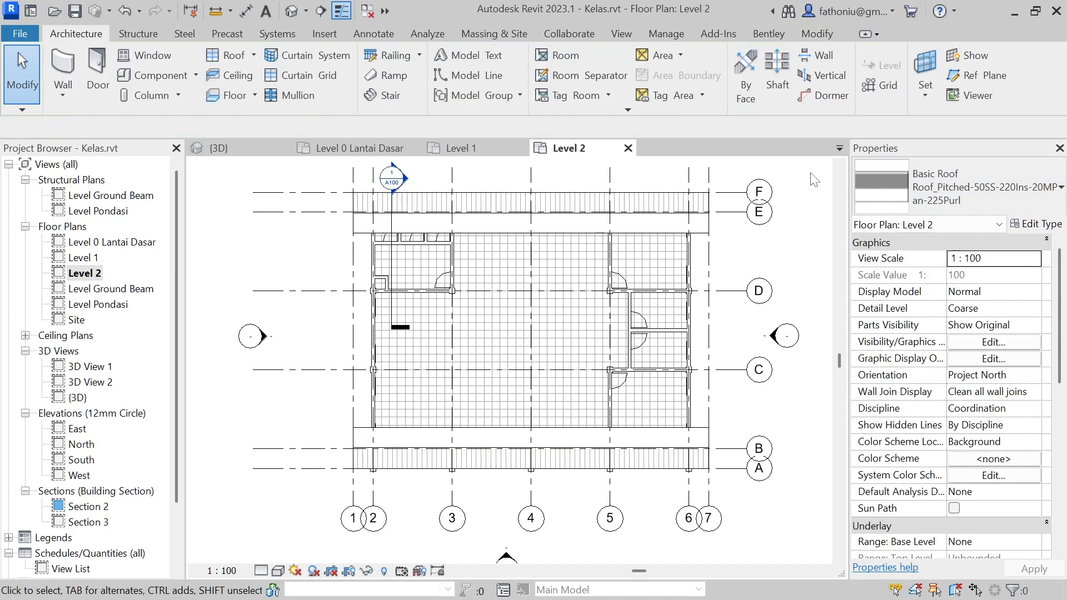
left_click(653, 197)
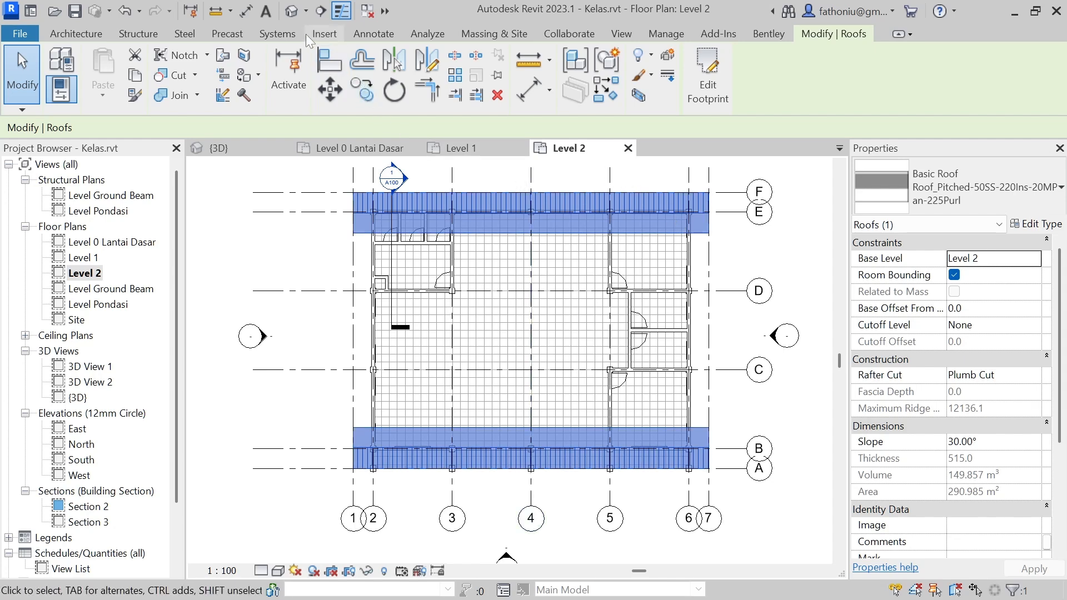
- Examine the new roof in 3D, including how its eave meets the top of the corner column
left_click(289, 15)
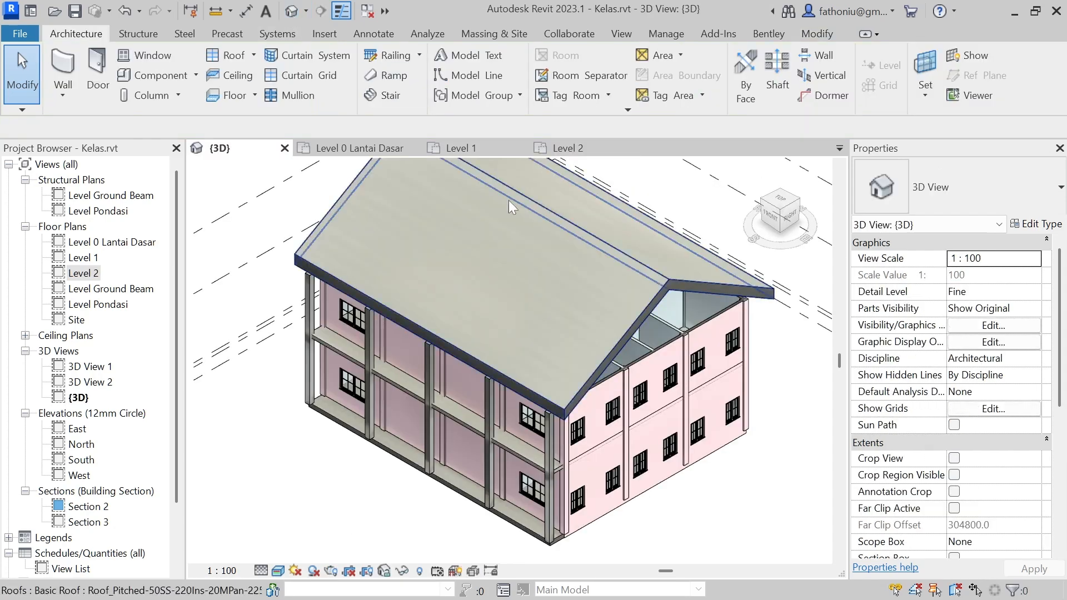
scroll(623, 364, "up", 3)
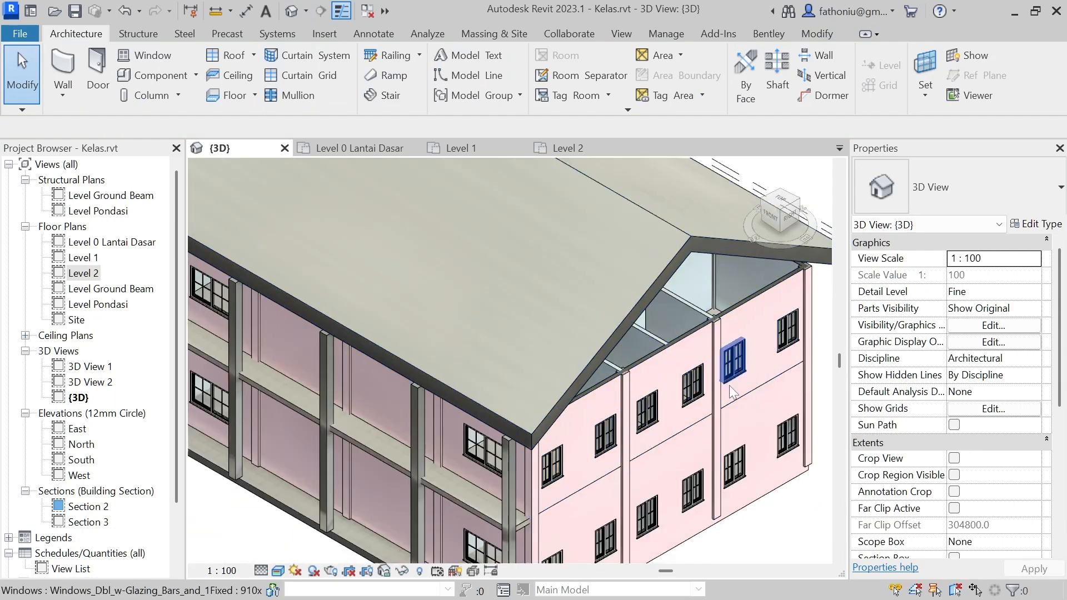
left_click(512, 473)
middle_click_drag(512, 471, 580, 275, "shift")
scroll(554, 428, "up", 5)
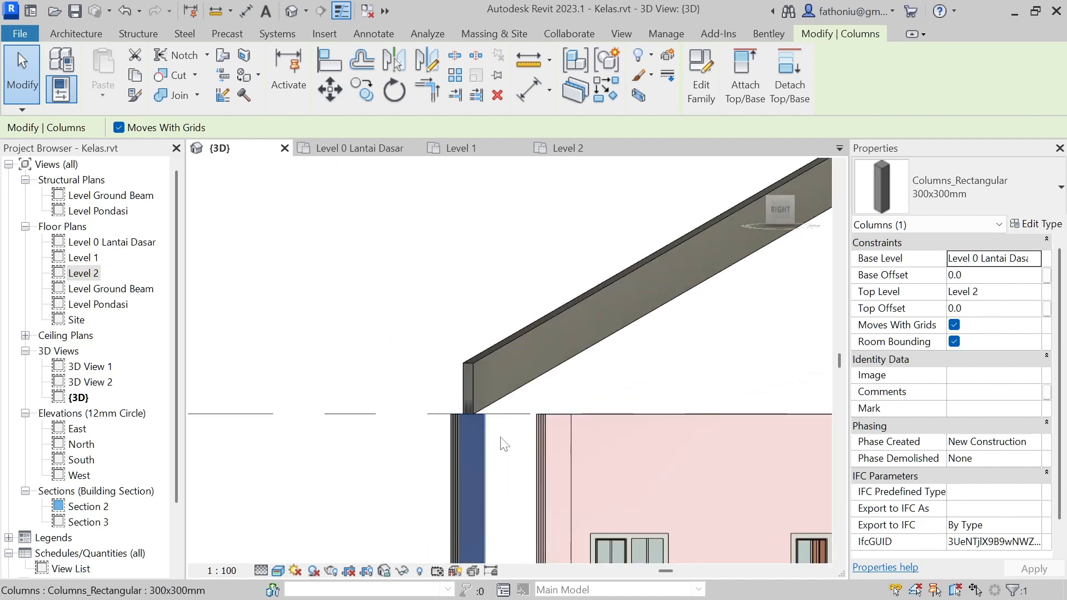
scroll(542, 432, "down", 1)
scroll(542, 432, "down", 4)
middle_click_drag(542, 432, 589, 338, "shift")
- Open the layer structure of the pitched roof's type for editing and go through its layers
left_click(589, 345)
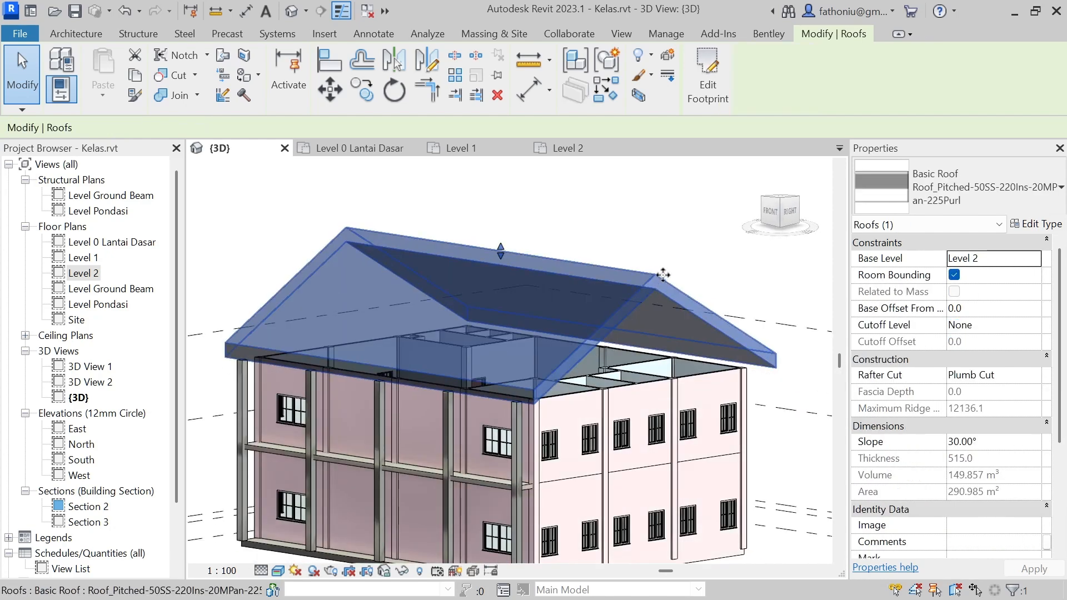
left_click(1034, 224)
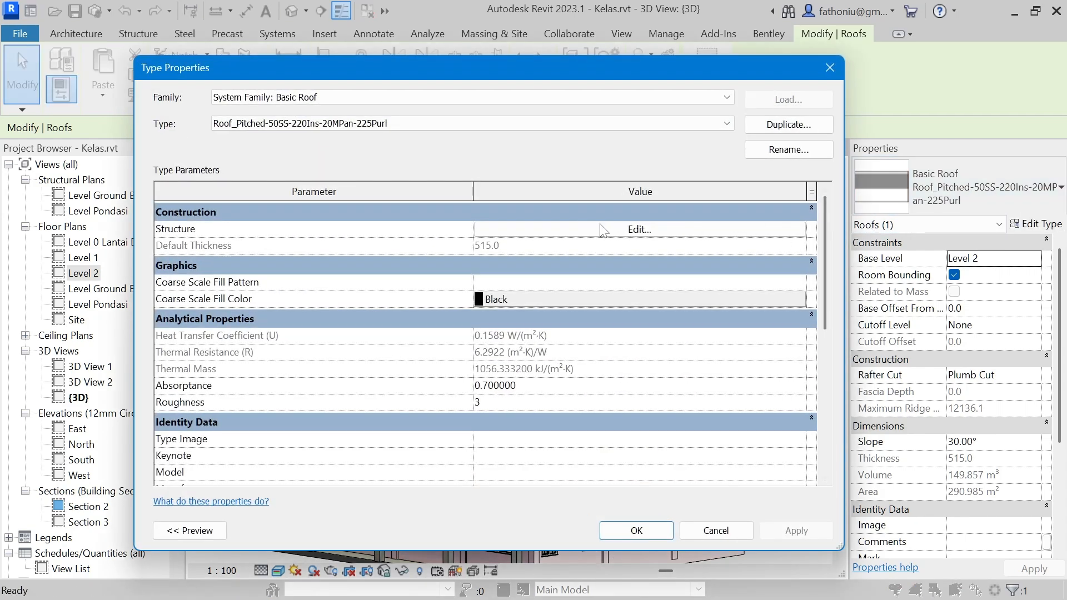
left_click(639, 229)
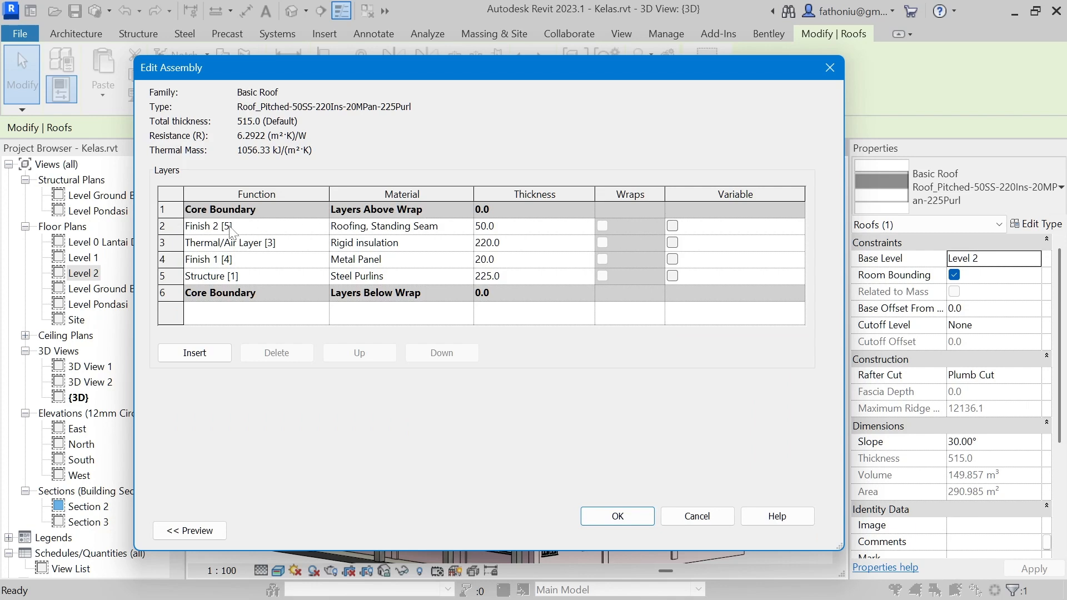
left_click(206, 277)
left_click(165, 226)
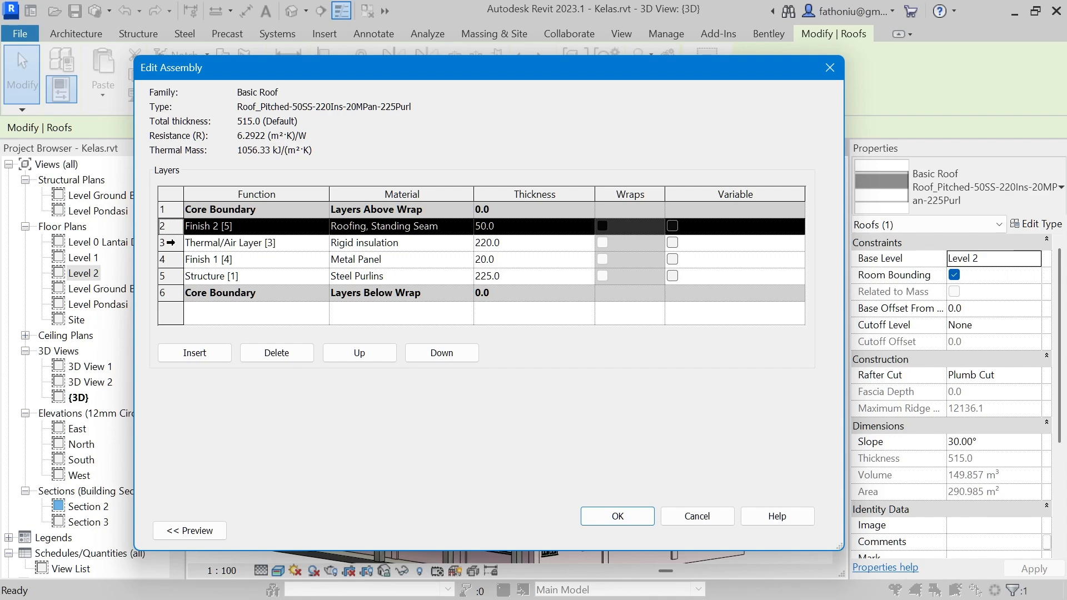
left_click(170, 243)
left_click(172, 277)
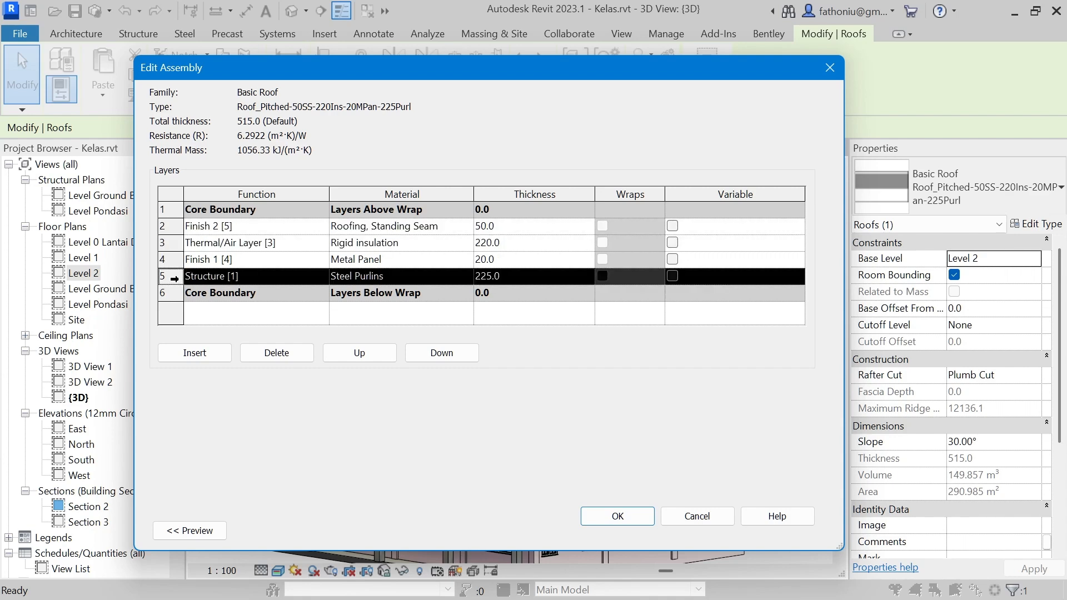
left_click(172, 244)
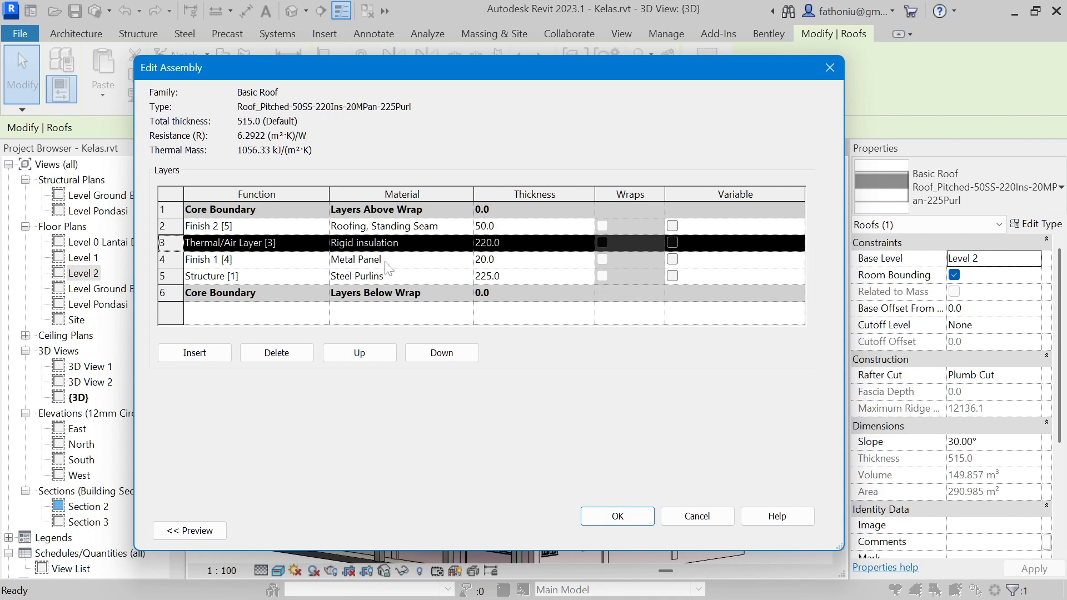
- Delete the Finish 2, Thermal/Air Layer and Structure layers from the roof assembly, leaving only the Metal Panel layer
left_click(172, 225)
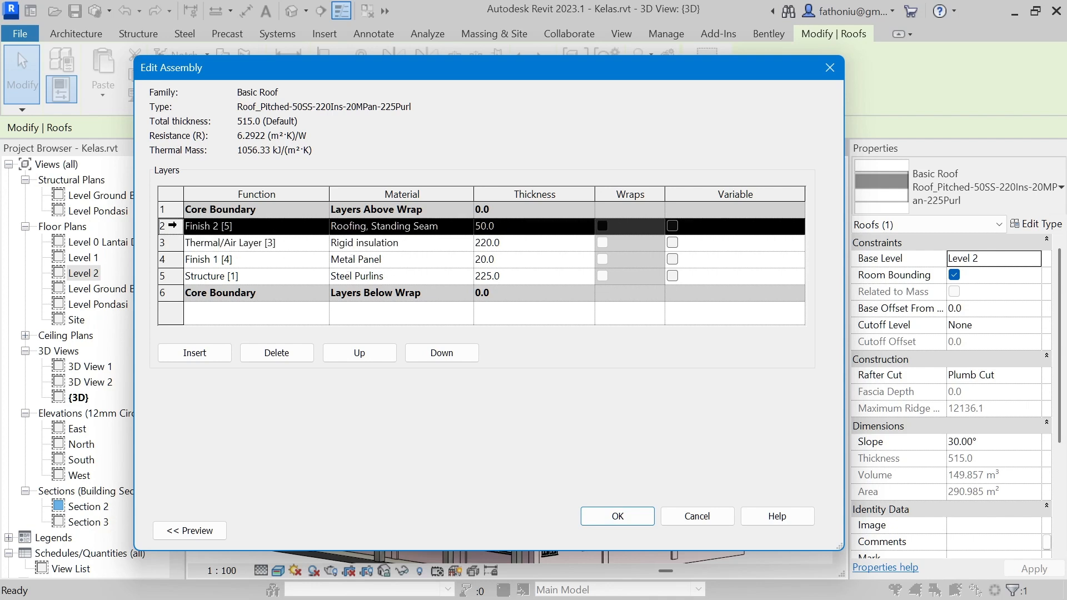
left_click(269, 356)
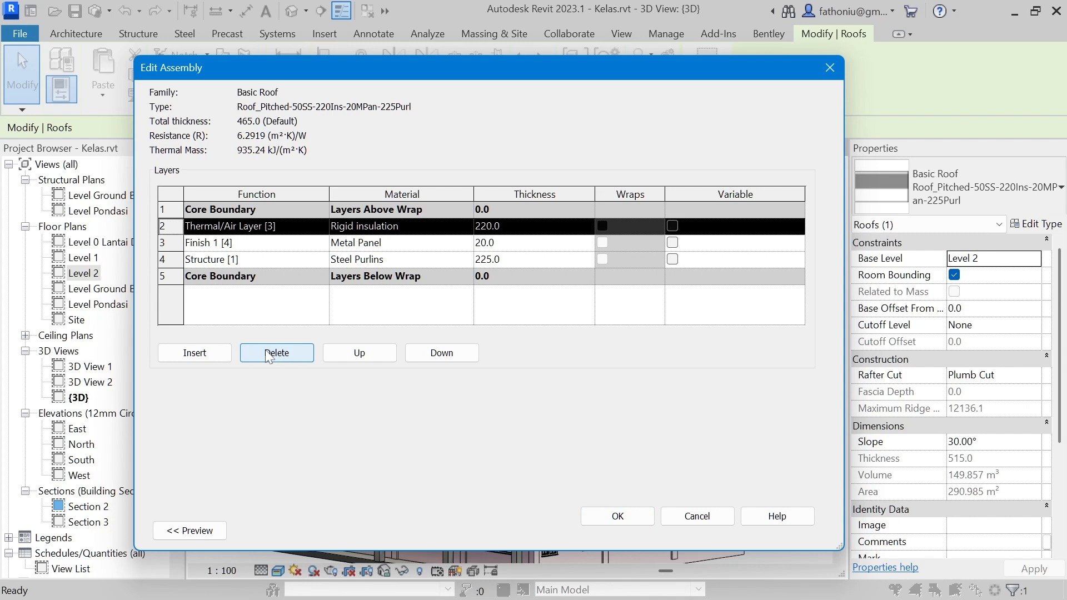
left_click(268, 356)
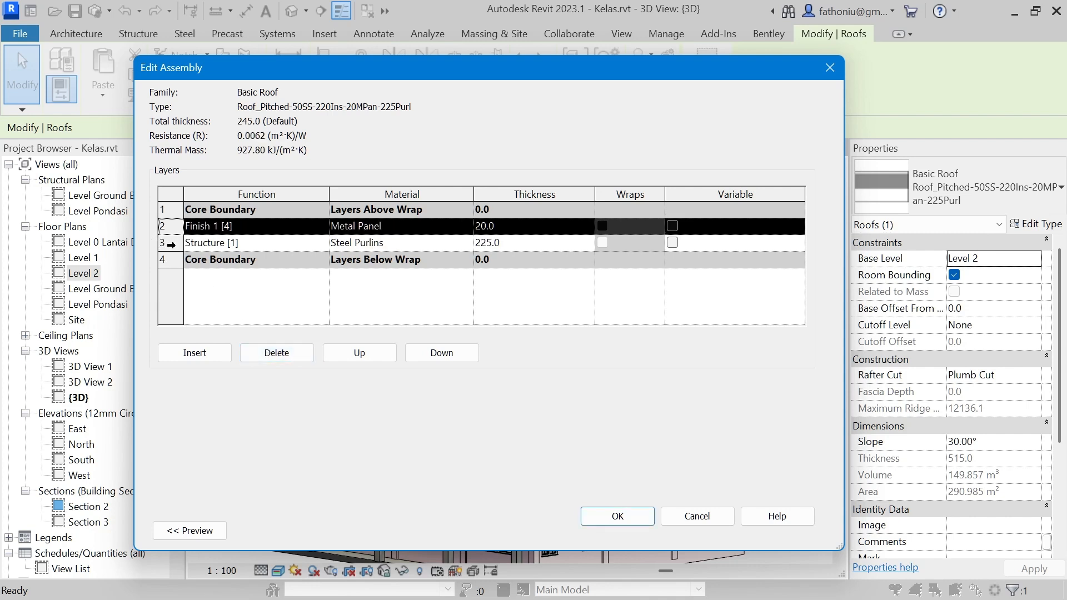
left_click(173, 243)
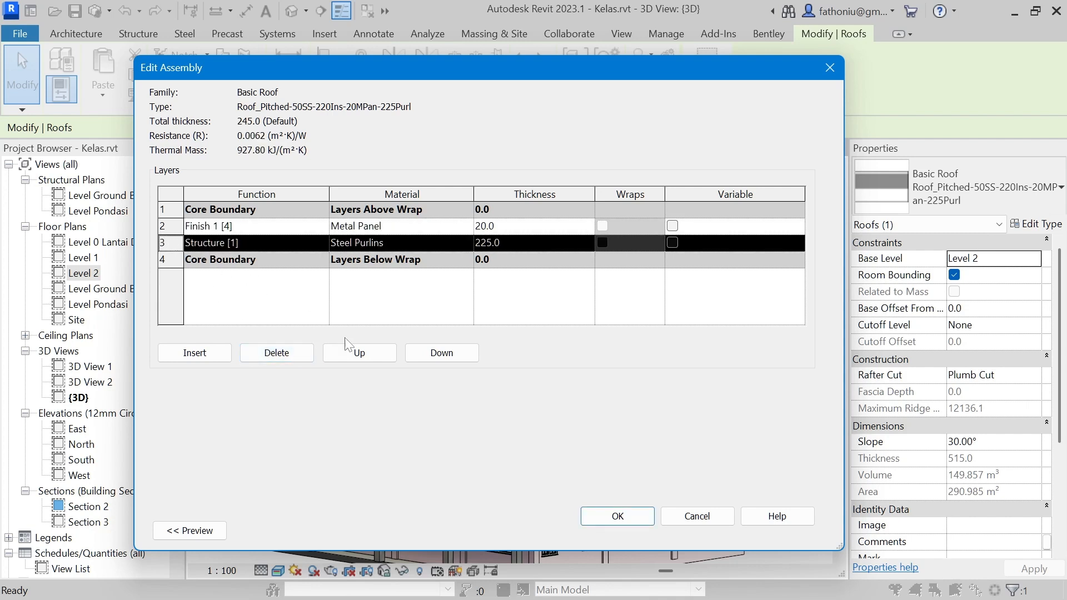
left_click(289, 351)
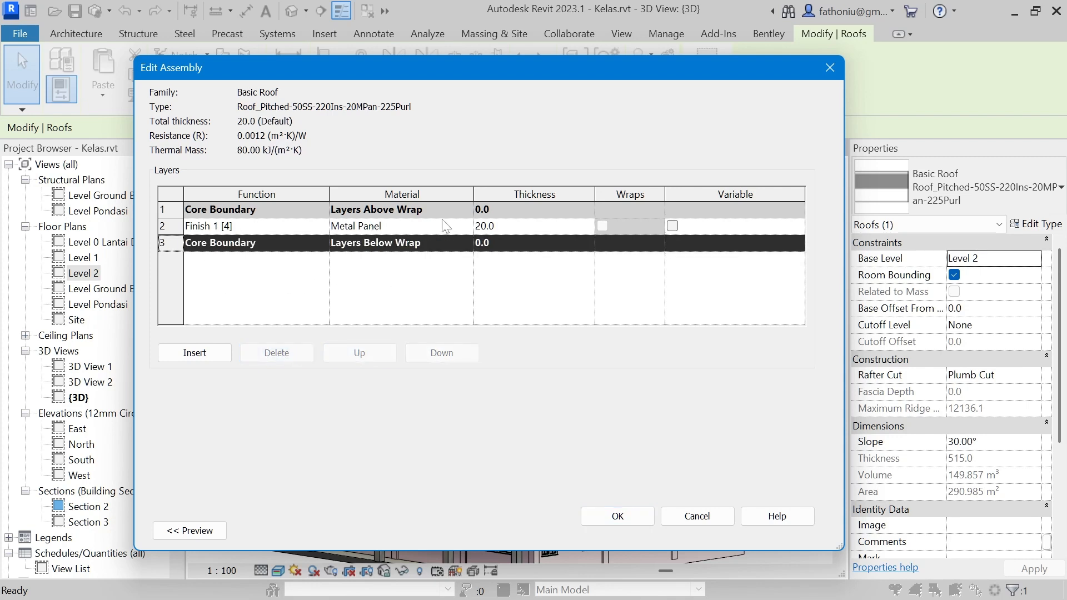
- Open the material selection for the roof's Finish 1 layer
left_click(467, 228)
left_click(466, 226)
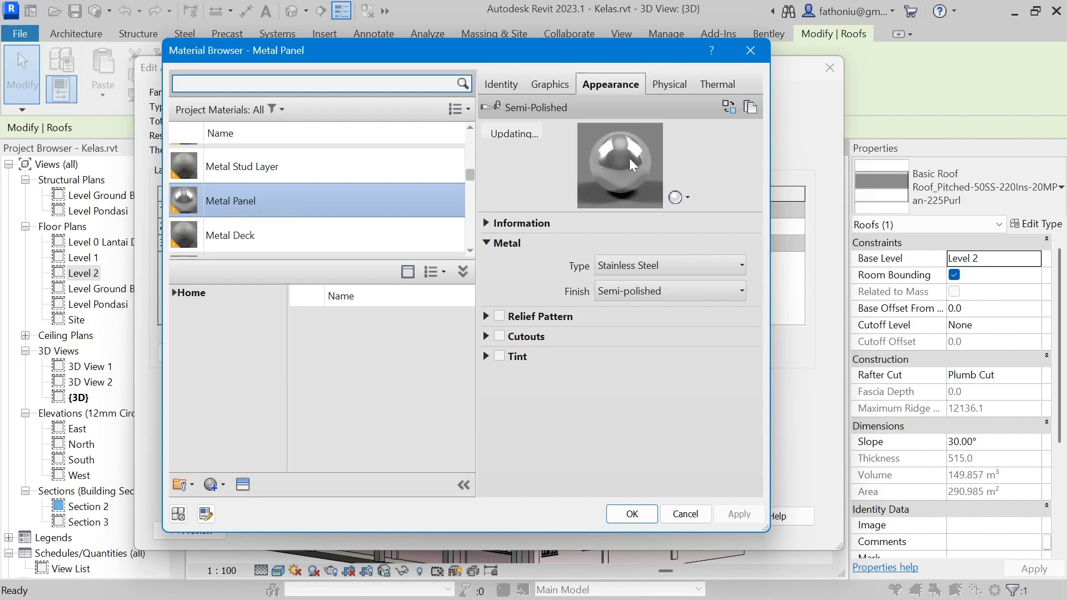
left_click(246, 487)
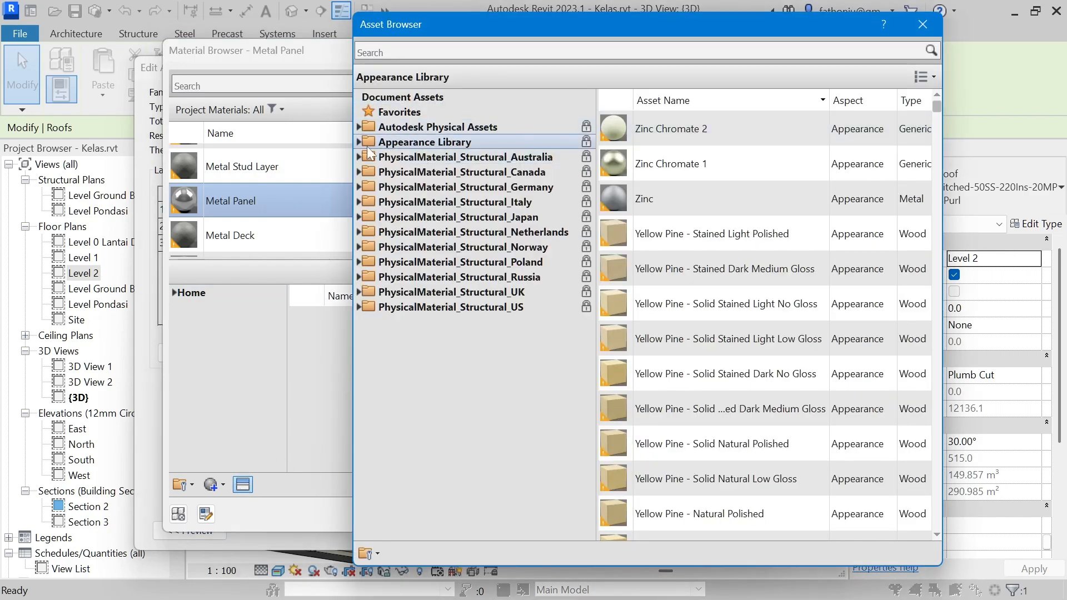
left_click(924, 24)
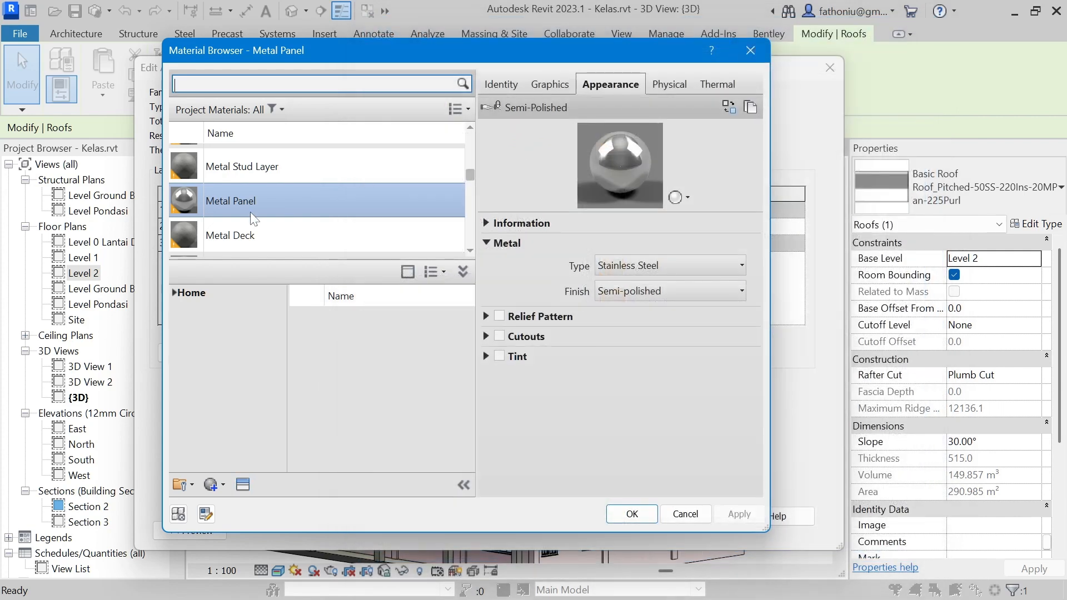
- Examine the project's materials for a suitable roof base, comparing the appearance of Metal Deck and Metal - Steel 43-275
right_click(248, 201)
left_click(228, 235)
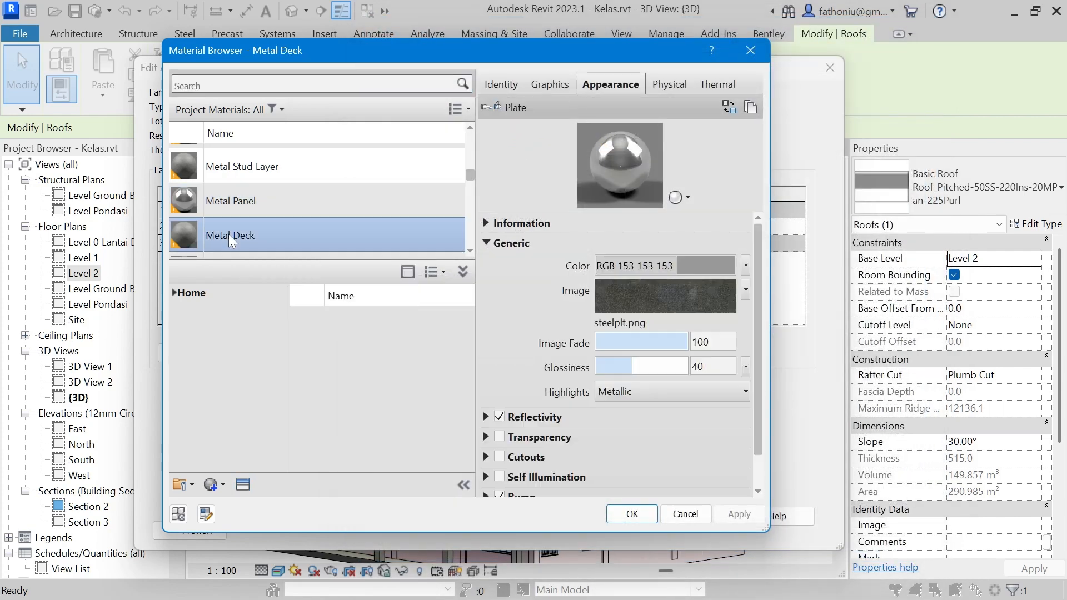
scroll(228, 235, "down", 1)
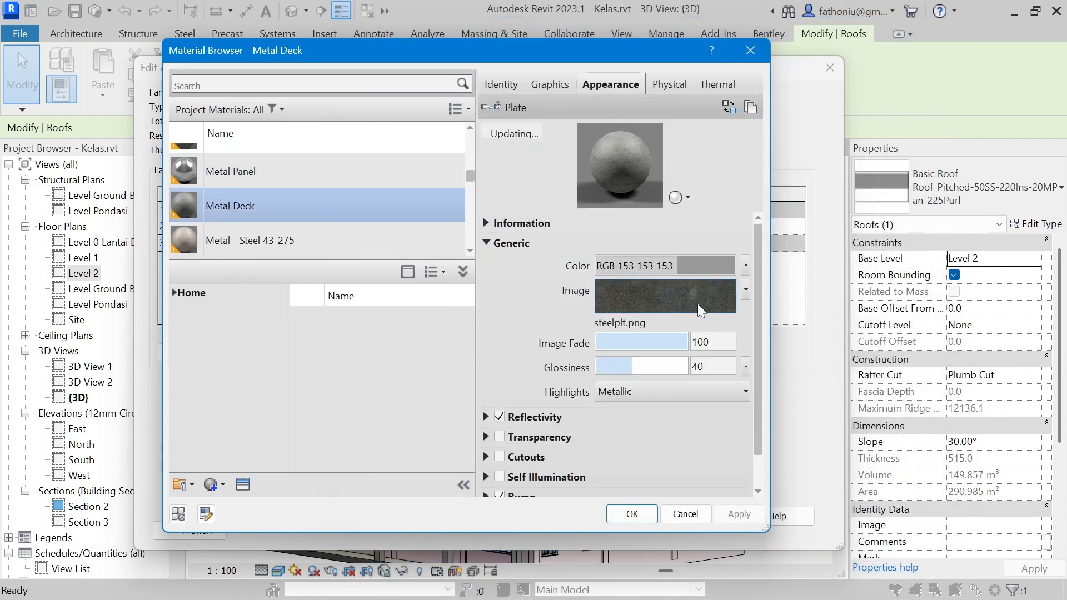
mouse_move(666, 307)
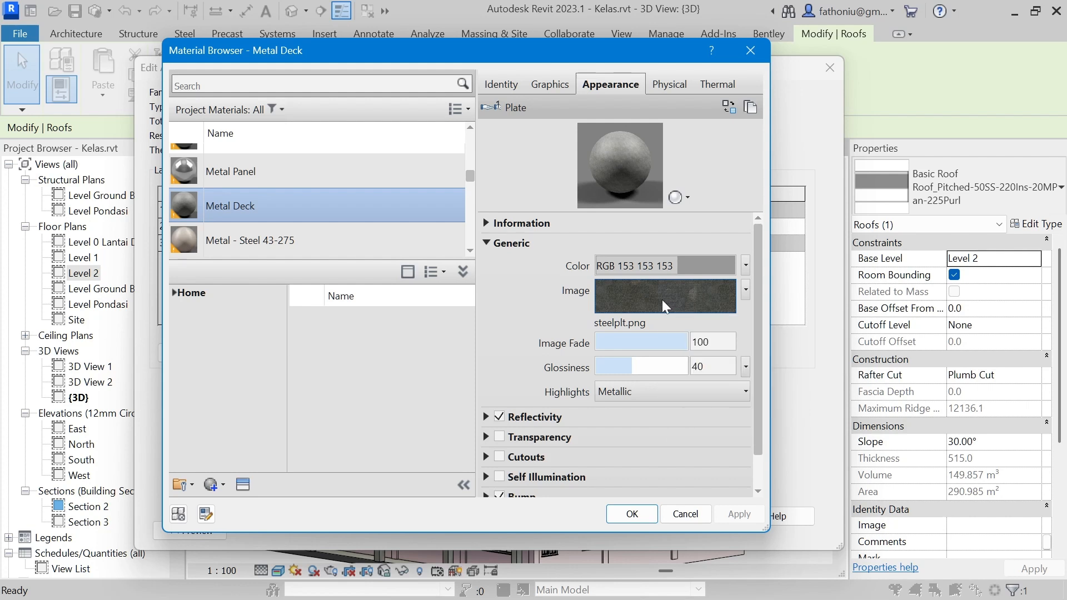
scroll(345, 175, "up", 1)
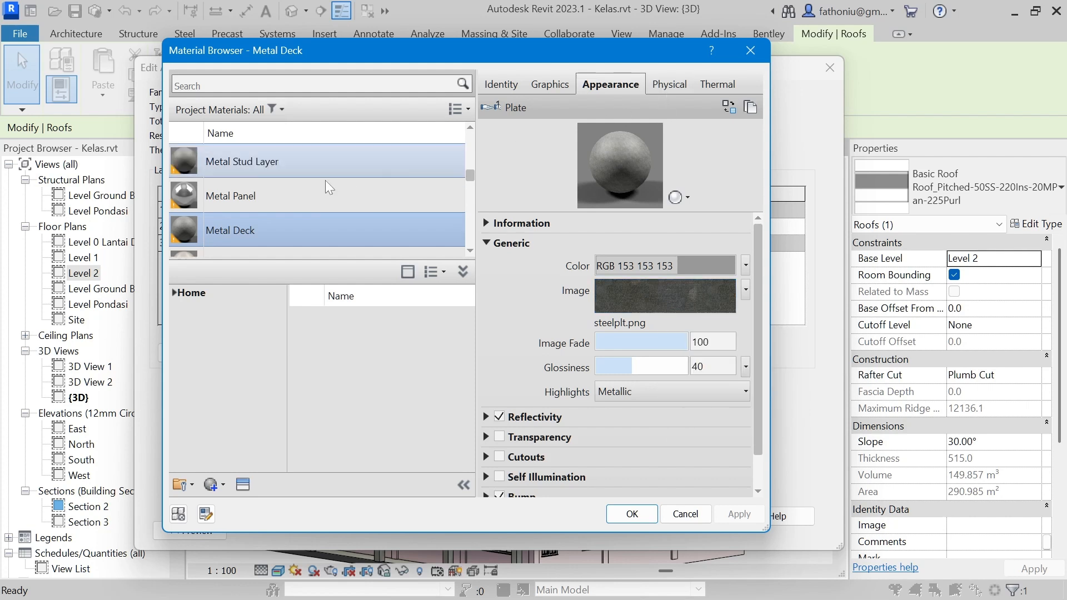
scroll(253, 256, "down", 1)
left_click(268, 245)
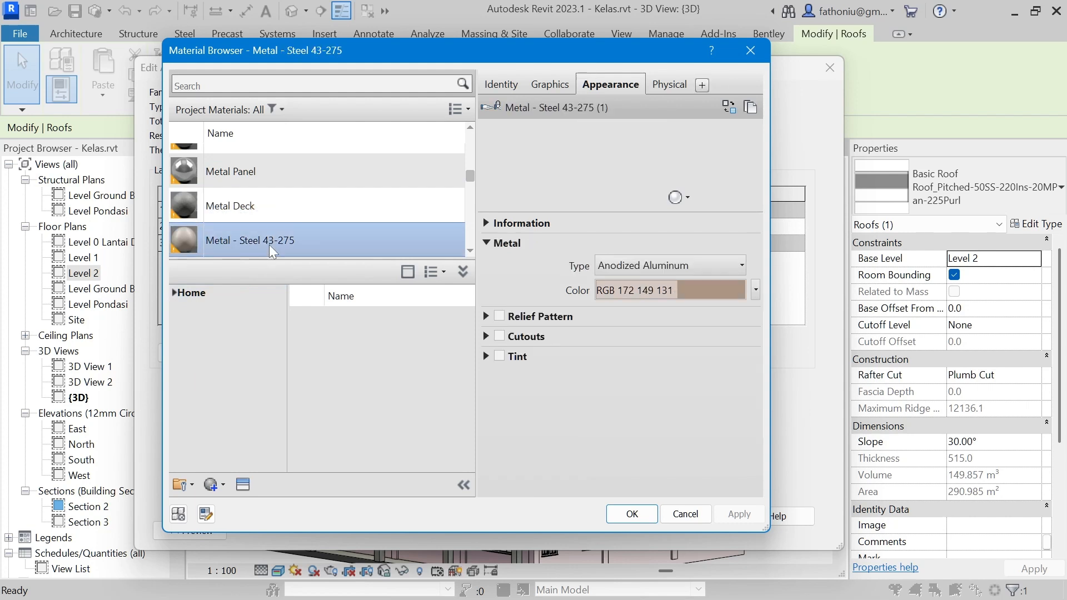
scroll(269, 244, "down", 3)
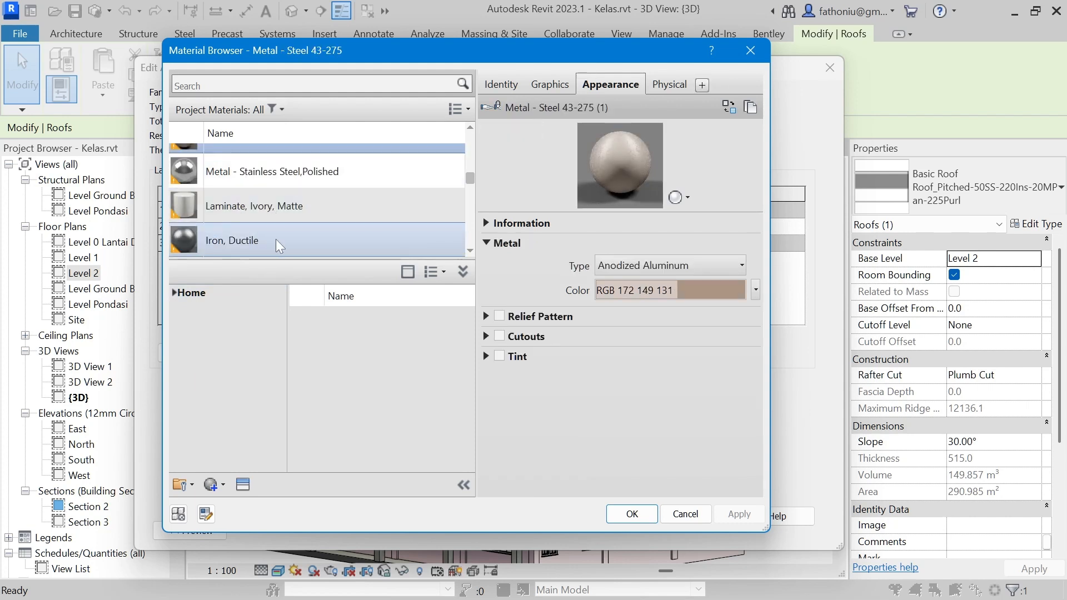
scroll(274, 239, "down", 3)
scroll(271, 234, "down", 3)
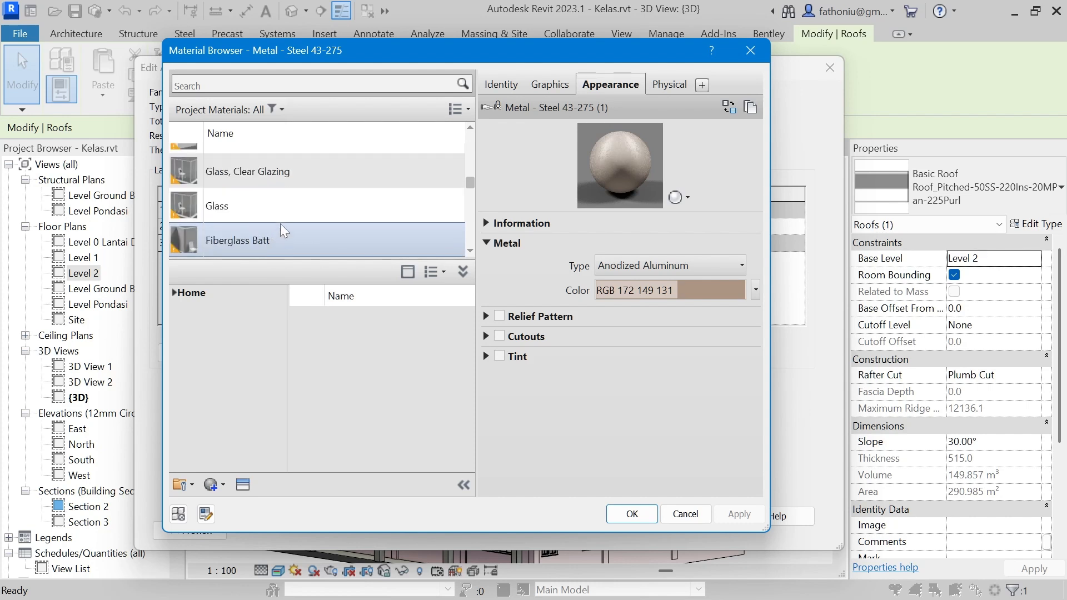
scroll(279, 223, "up", 5)
scroll(262, 192, "up", 3)
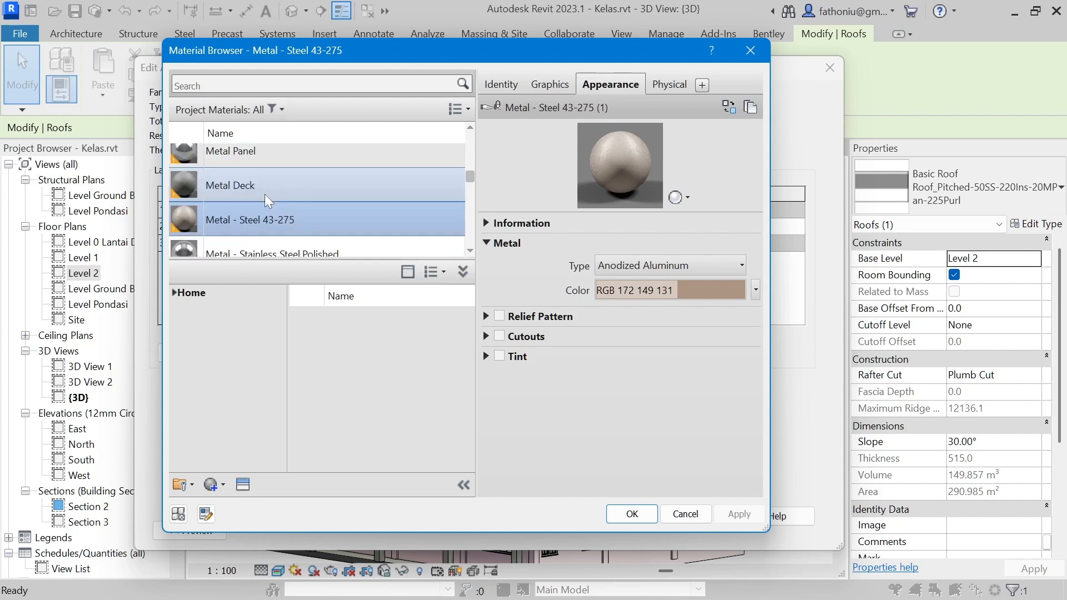
- Duplicate the Metal Deck material together with its assets and name the copy "Metal Atap"
left_click(255, 186)
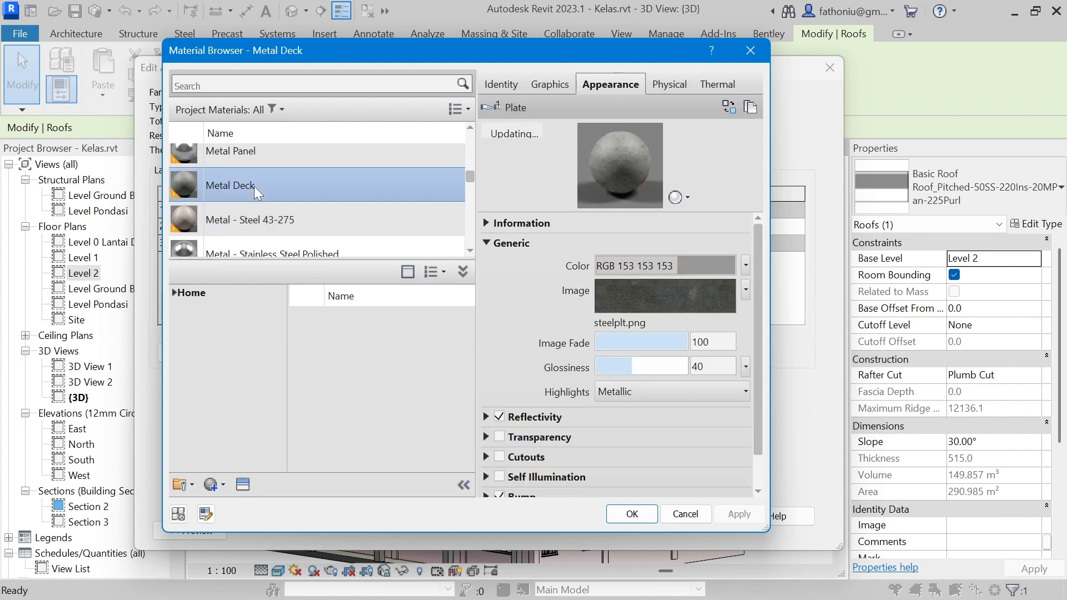
right_click(254, 186)
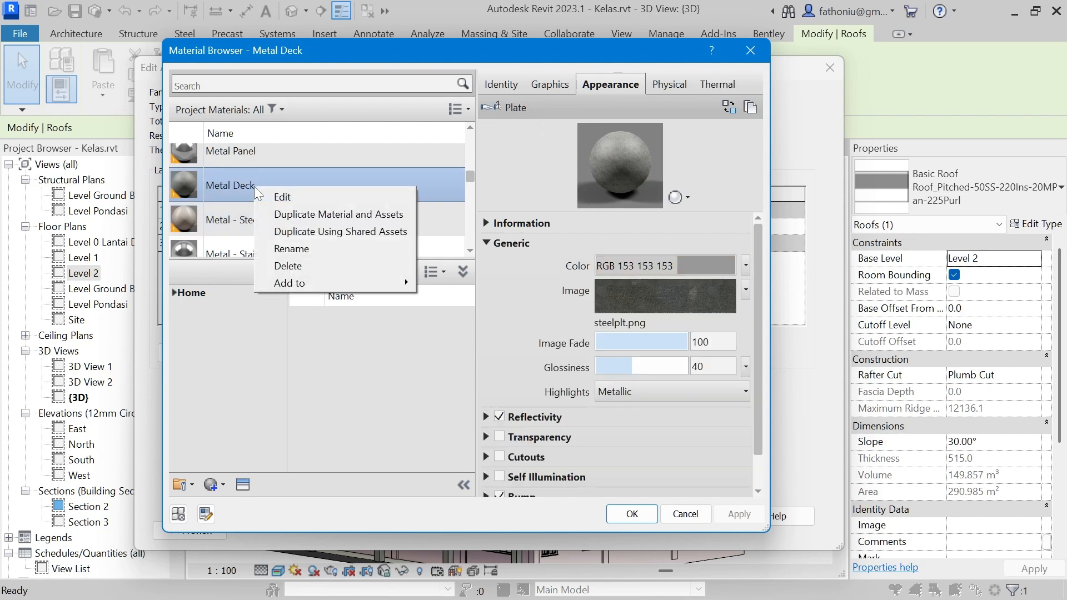
left_click(307, 214)
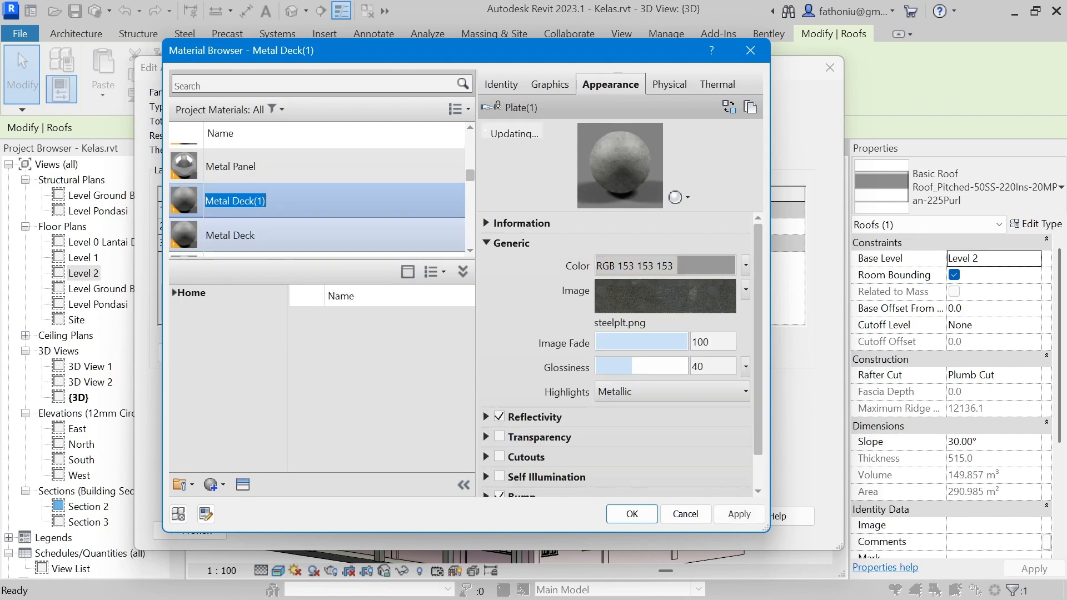
left_click(255, 201)
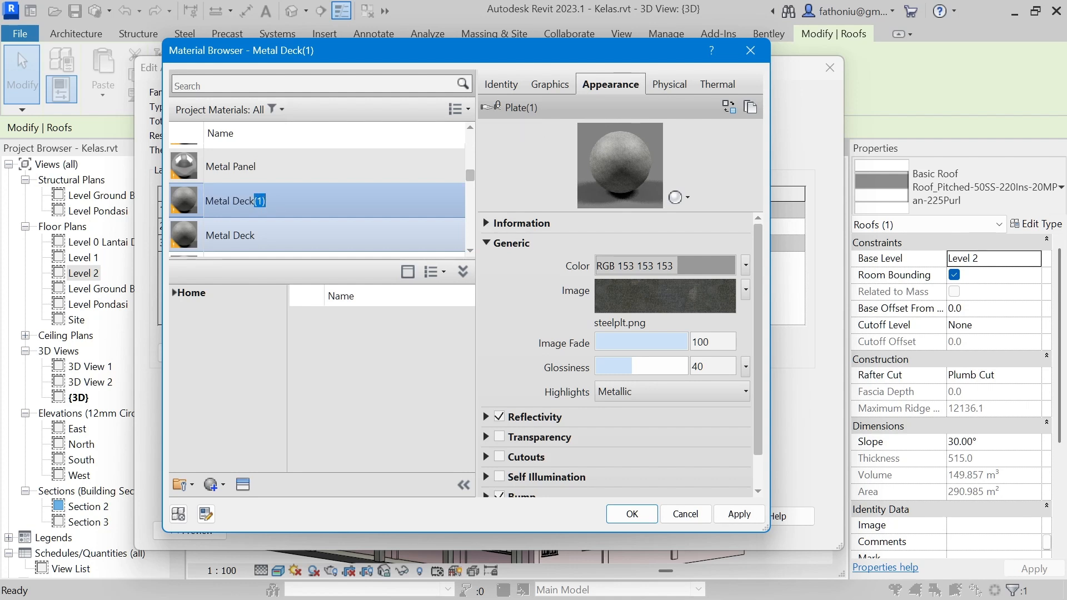
key("ctrl+shift+Left")
type("Atap")
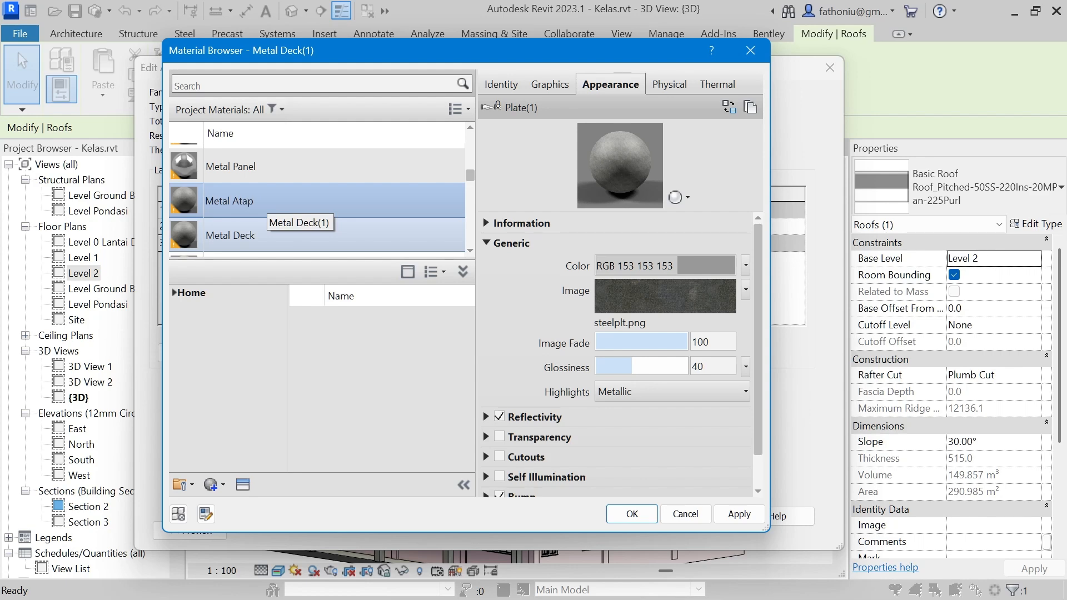
- Replace the Metal Atap material's appearance with Standing Seam - Metal - Green from the Roofing category of the Appearance Library
left_click(243, 485)
left_click_drag(528, 44, 395, 14)
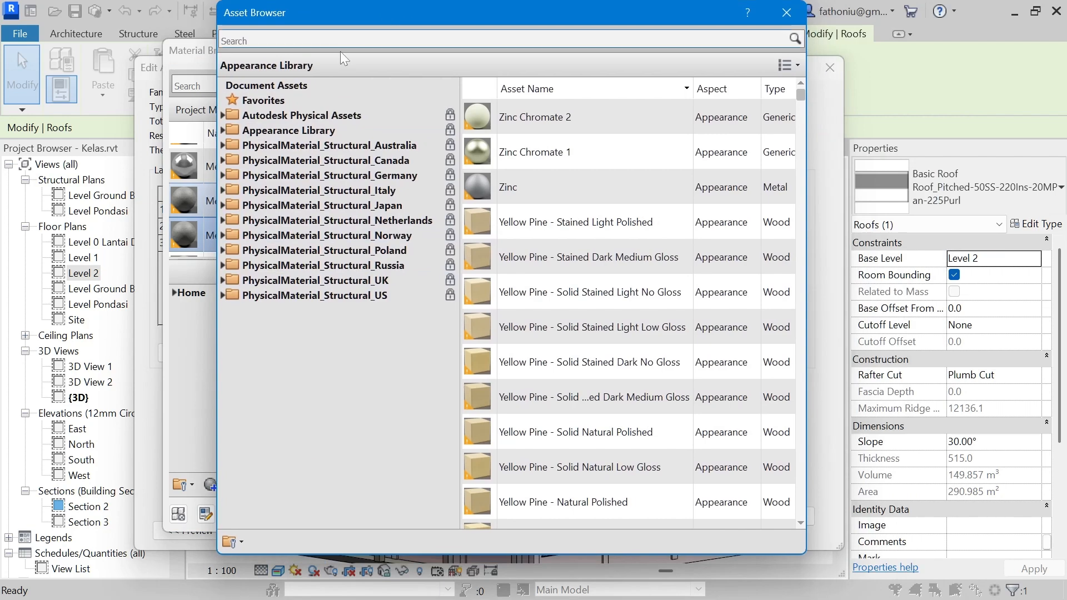
left_click(222, 132)
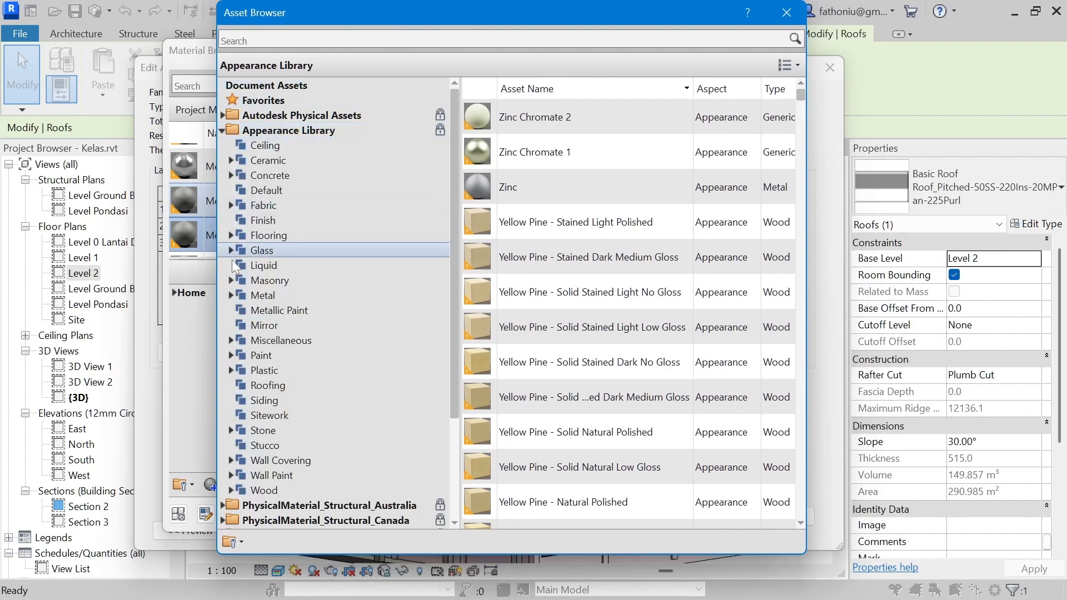
left_click(249, 387)
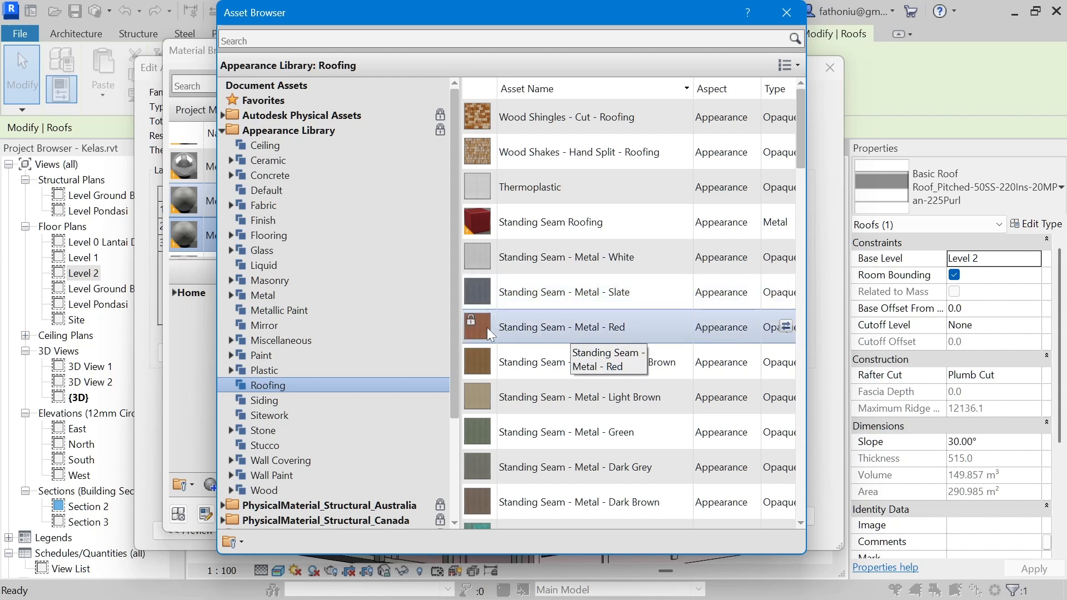
right_click(529, 330)
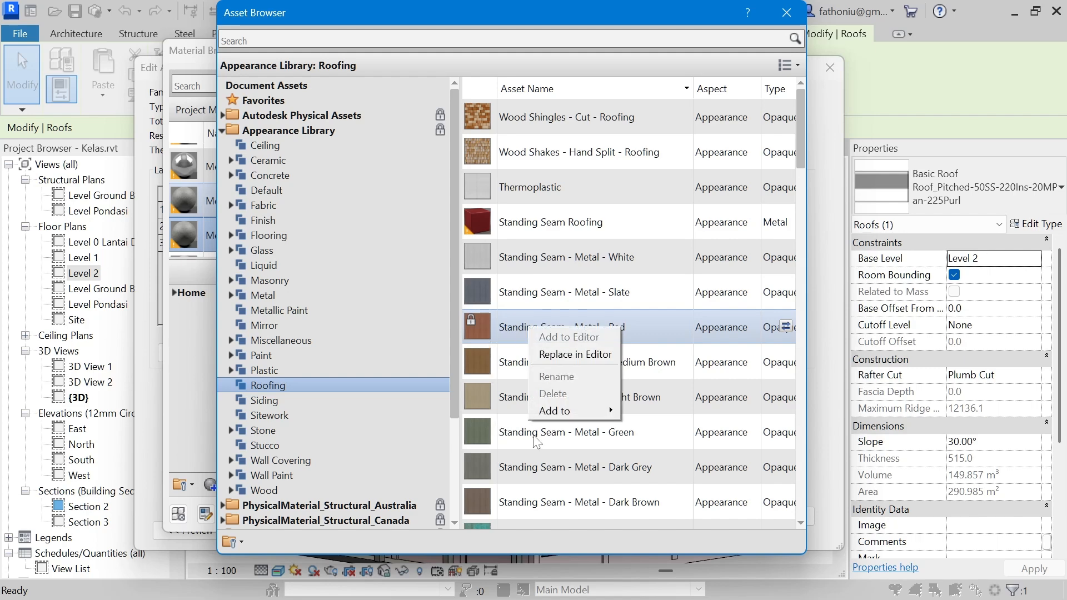
left_click(638, 438)
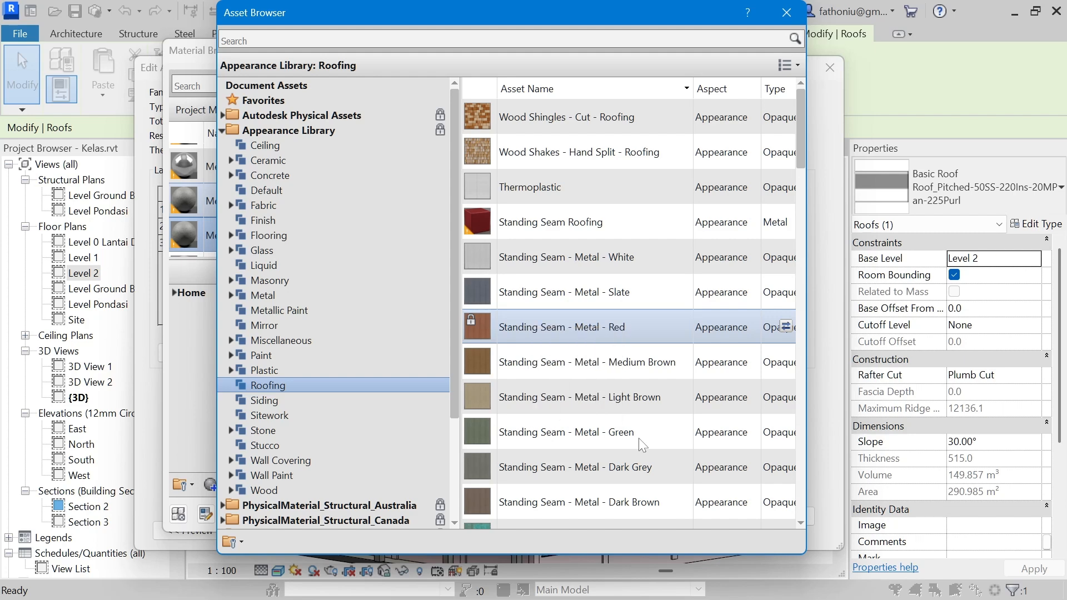
left_click(517, 431)
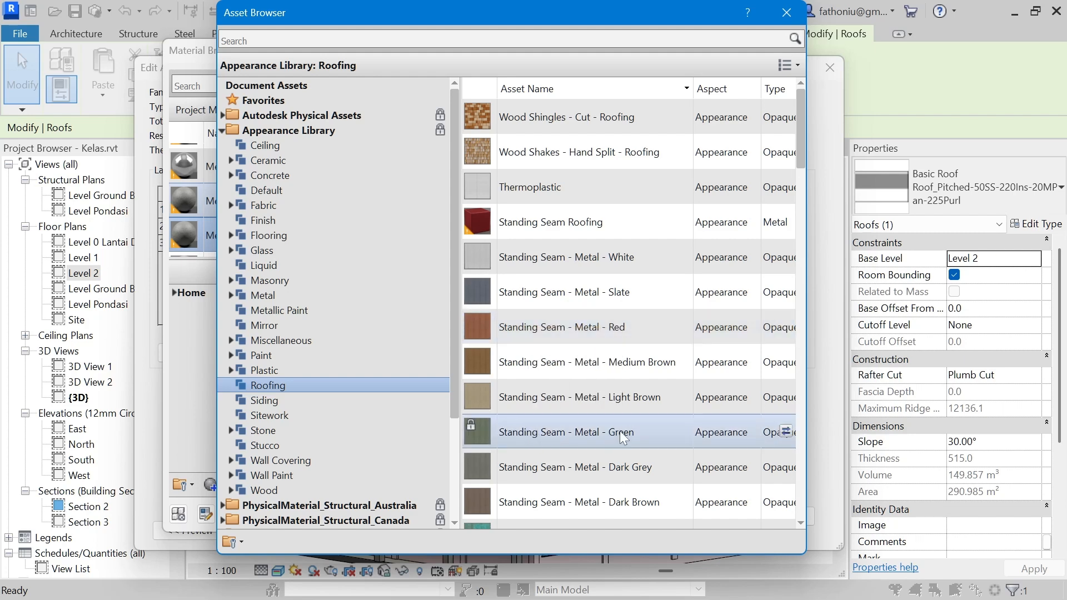
left_click(790, 437)
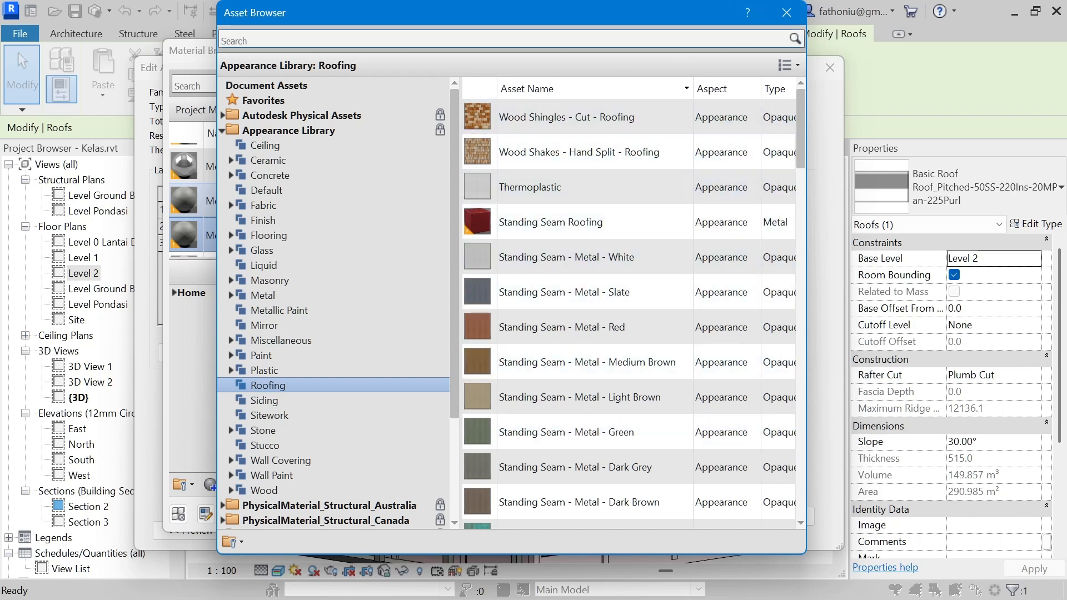
left_click_drag(650, 14, 611, 86)
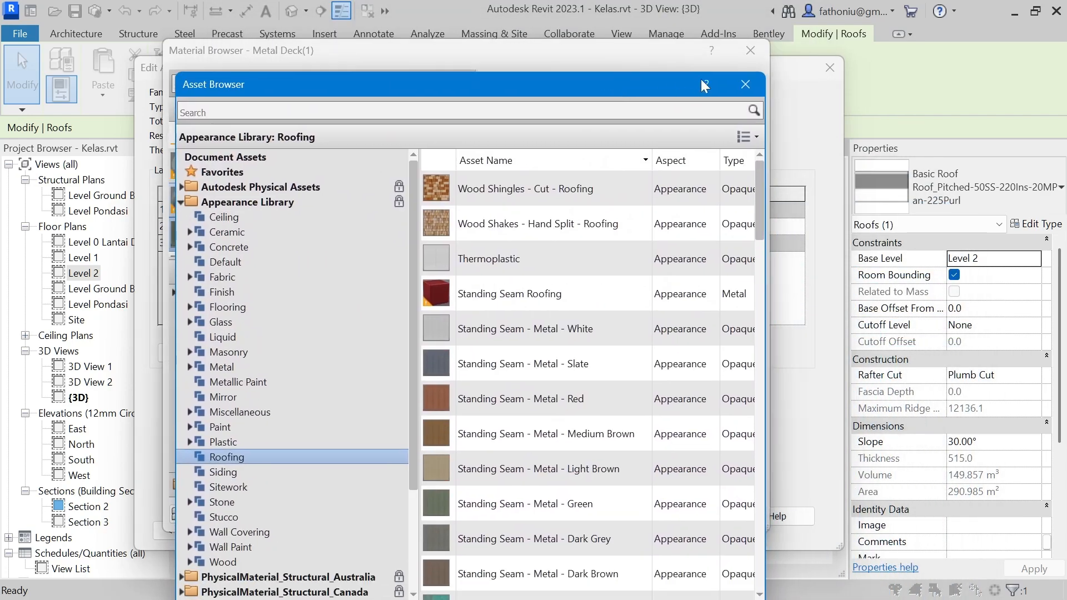
left_click(745, 84)
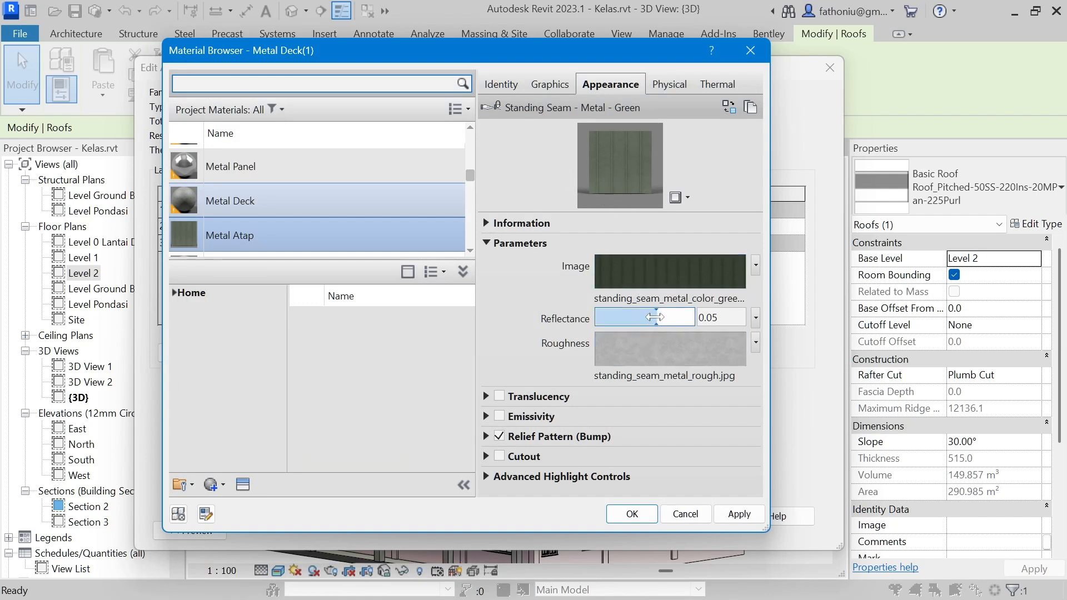
- Set the Metal Atap appearance's reflectance to 0.04, and review its relief pattern, physical and thermal properties
left_click_drag(654, 317, 634, 316)
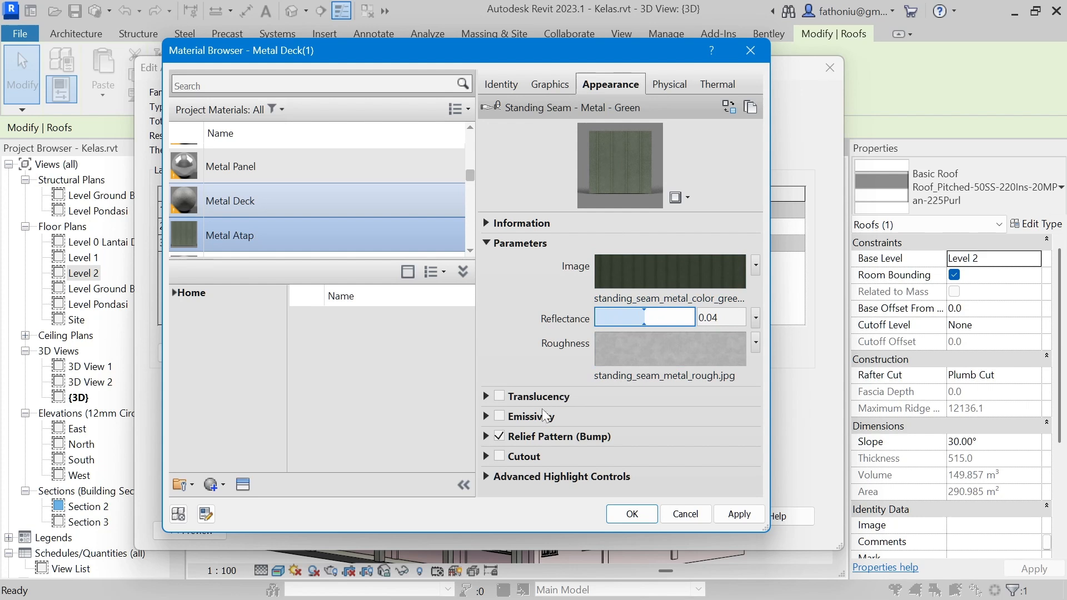
left_click(485, 437)
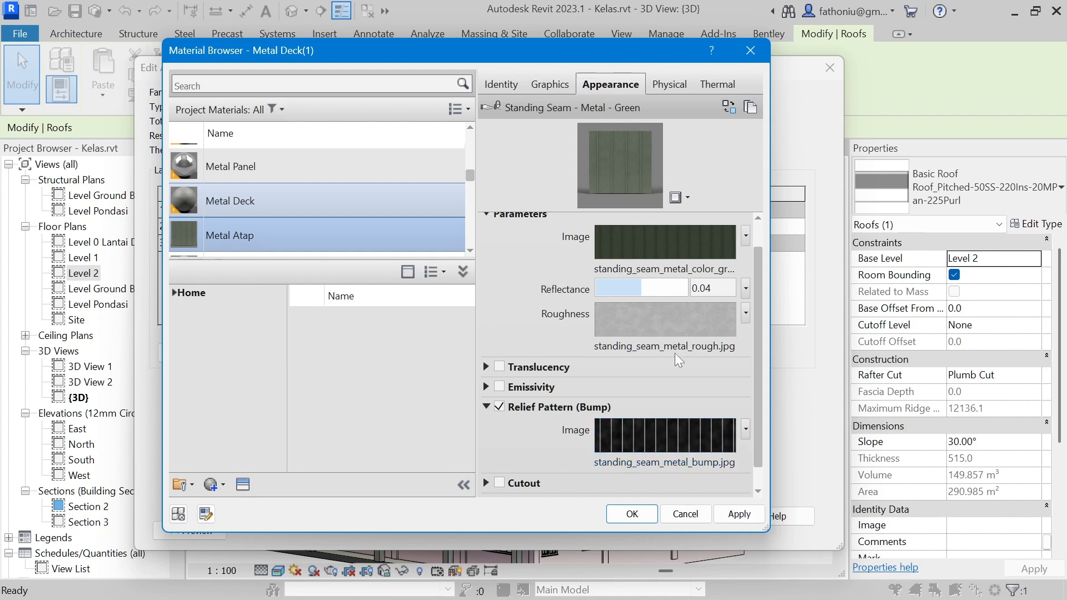
left_click(675, 85)
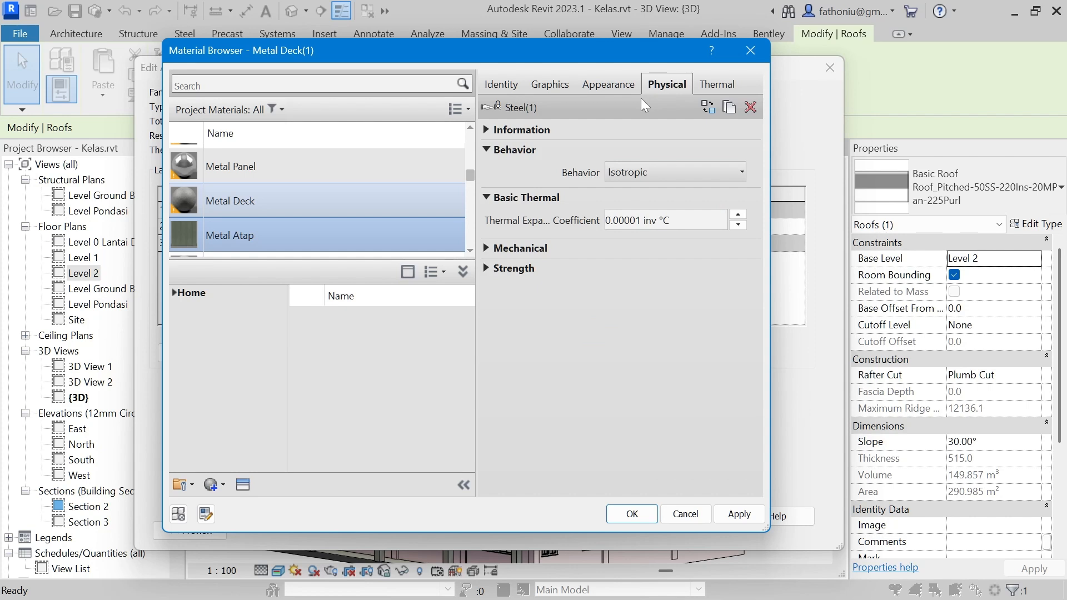
left_click(485, 248)
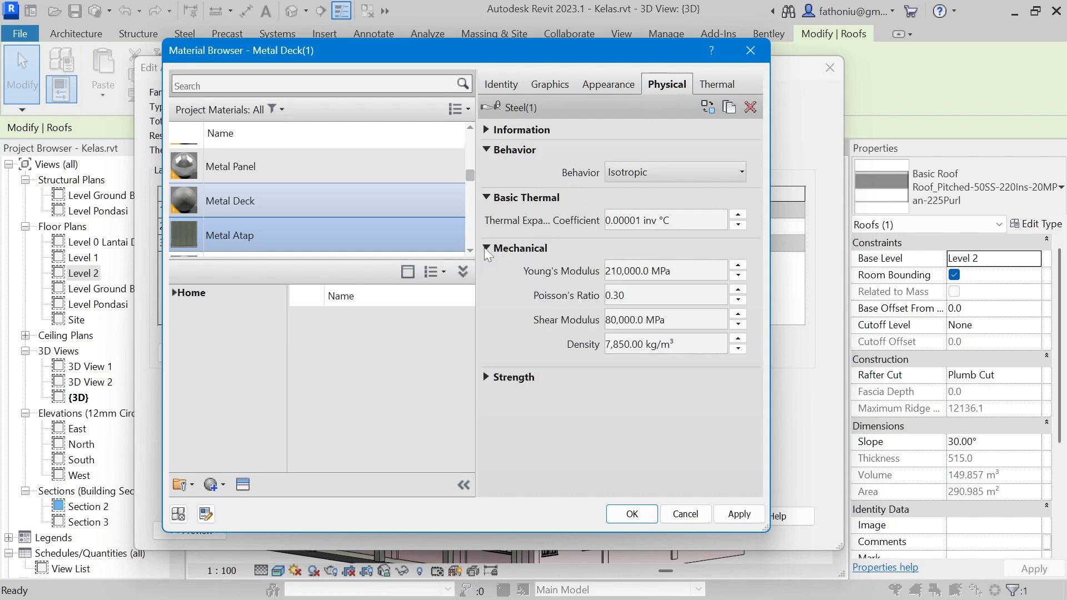
left_click(485, 377)
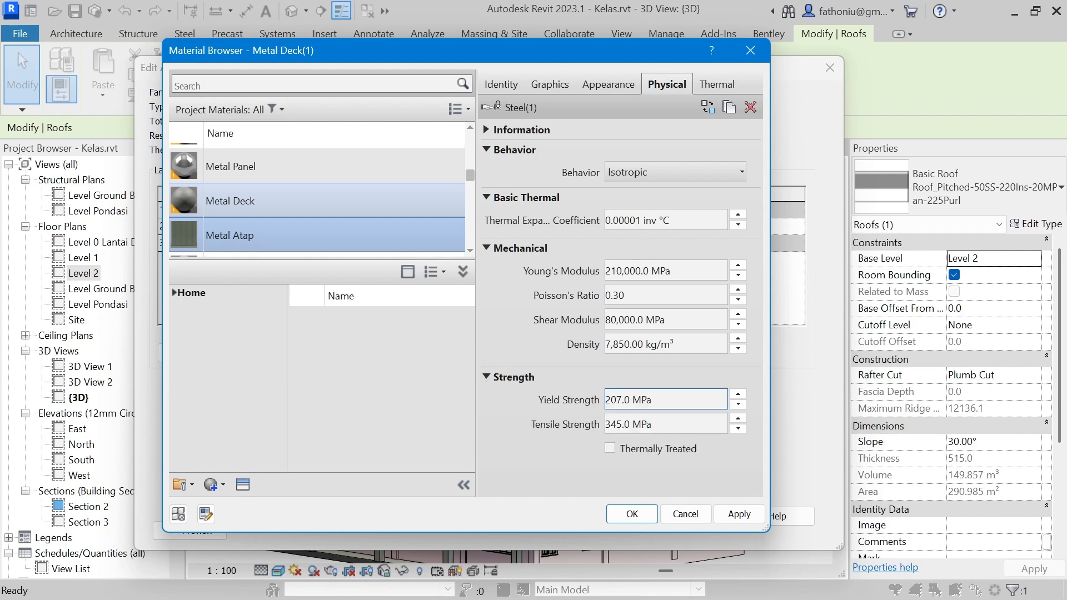
left_click(718, 84)
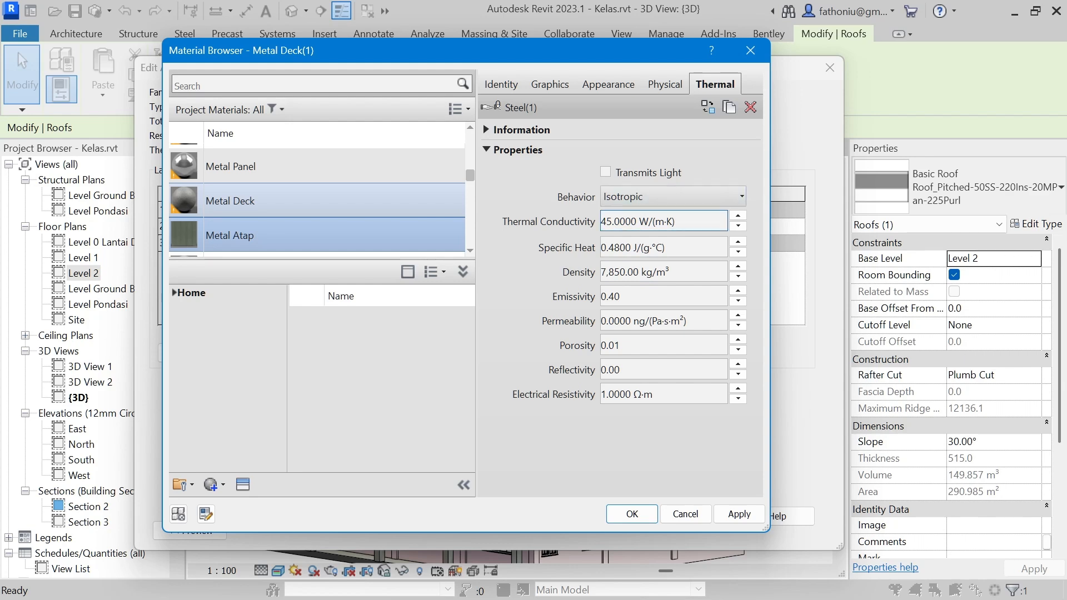
- Assign Metal Atap to the roof's Finish 1 layer, confirm the roof type changes and inspect the roof in 3D
left_click(637, 512)
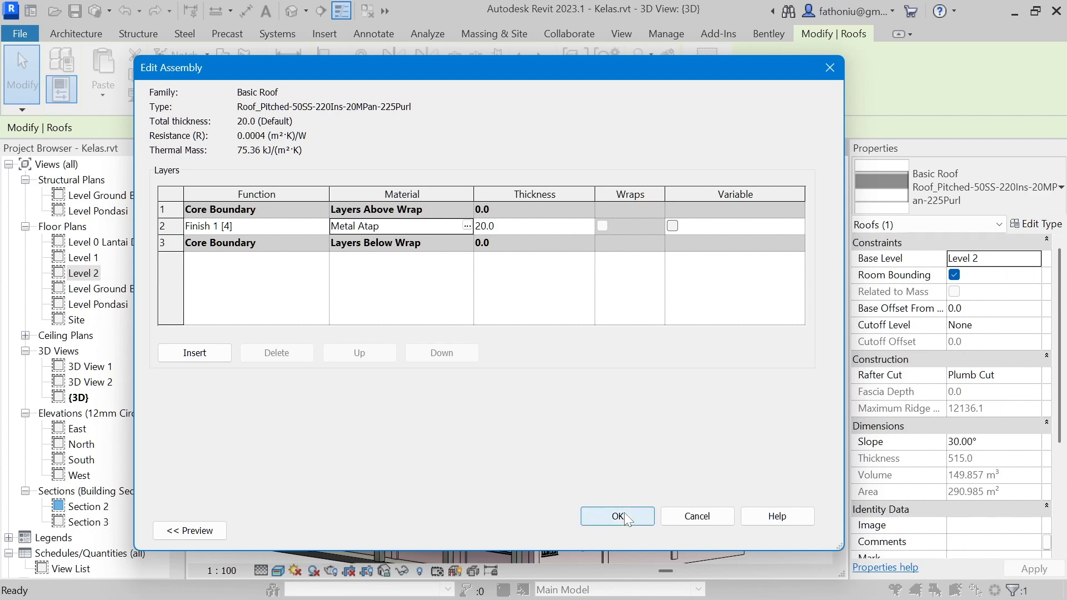
left_click(584, 515)
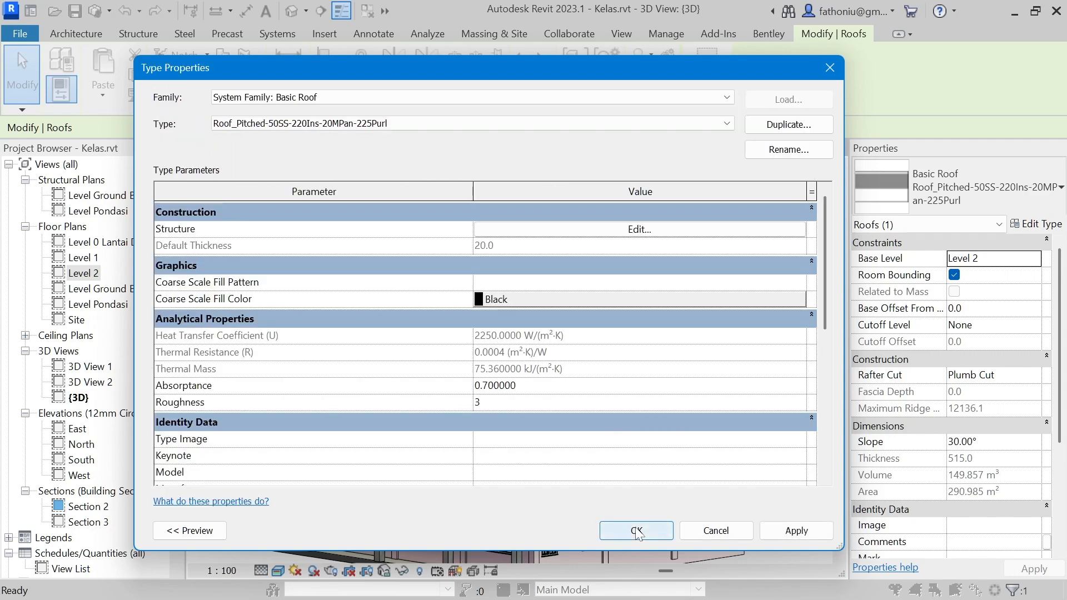
left_click(636, 531)
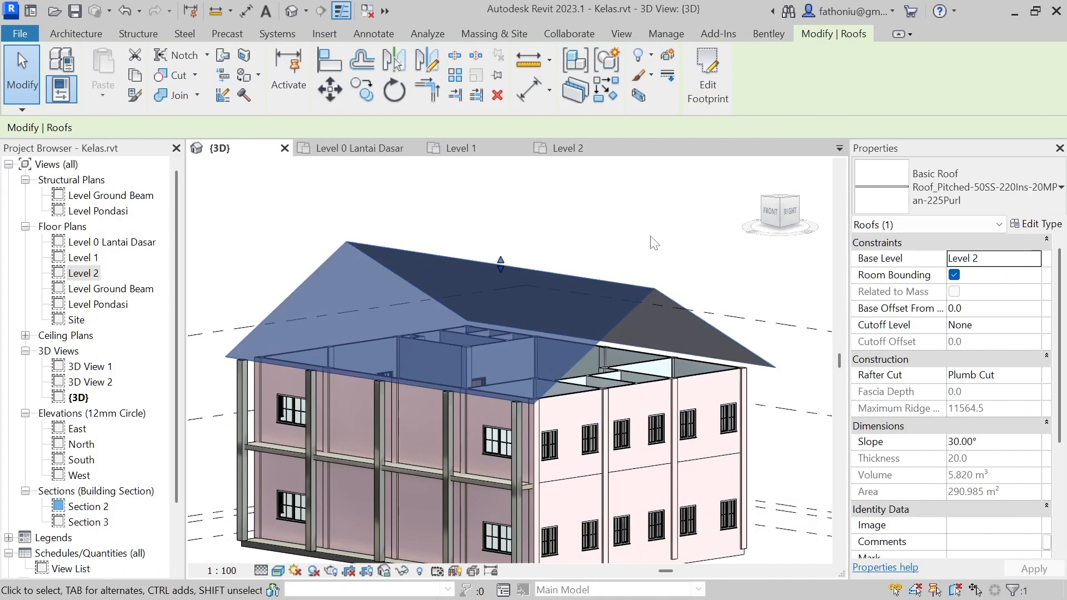
key("Escape")
scroll(566, 381, "up", 10)
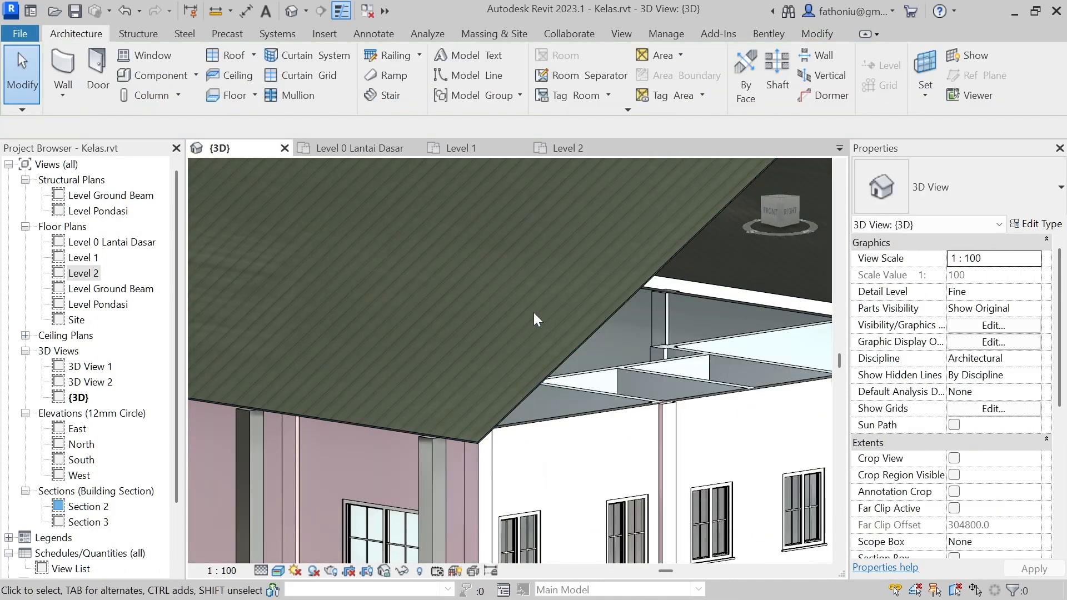
scroll(533, 311, "down", 3)
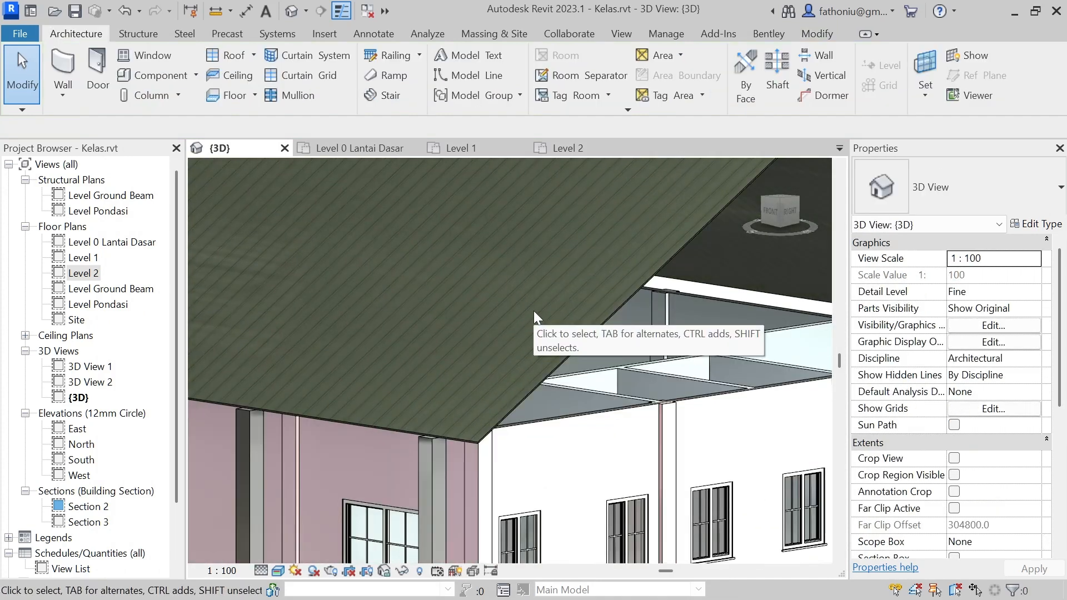
scroll(533, 311, "down", 5)
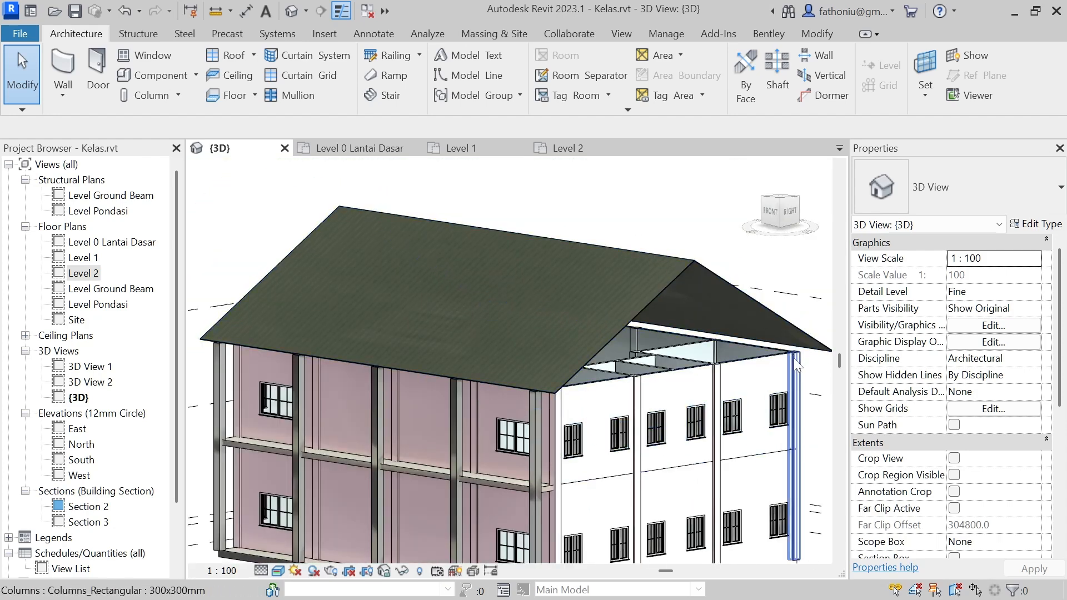
- Attach the top of the upper-storey gable-end exterior wall to the pitched roof
scroll(793, 358, "up", 3)
scroll(555, 360, "up", 3)
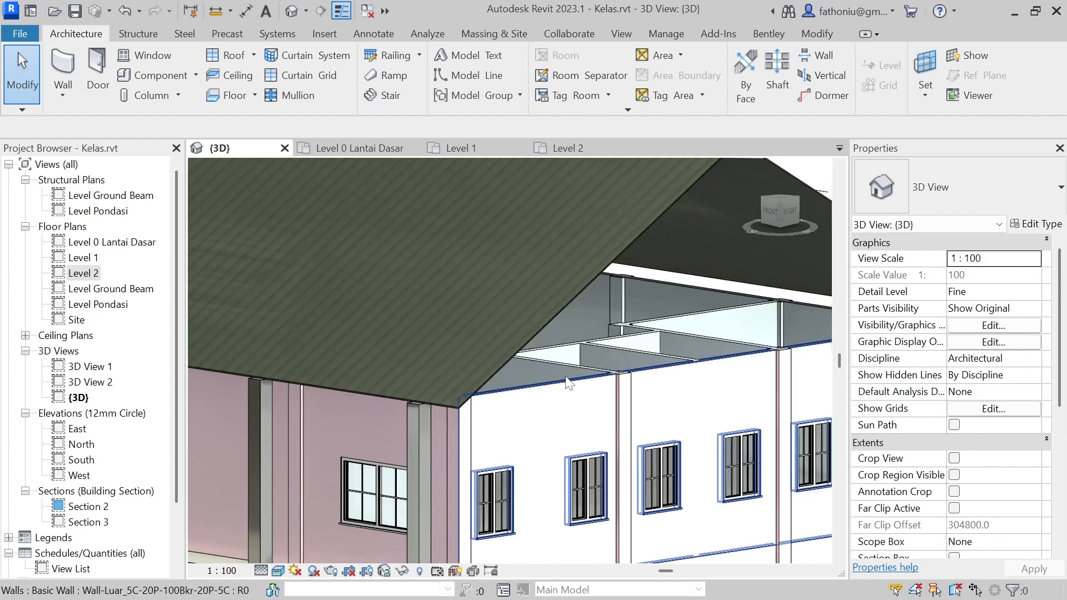
left_click(570, 391)
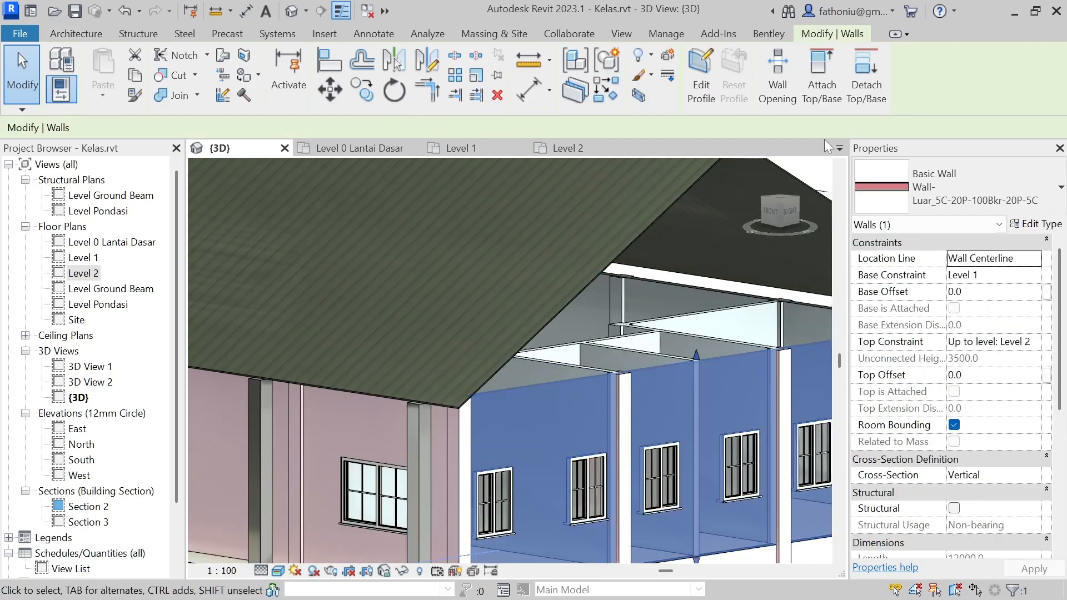
left_click(826, 65)
left_click(695, 184)
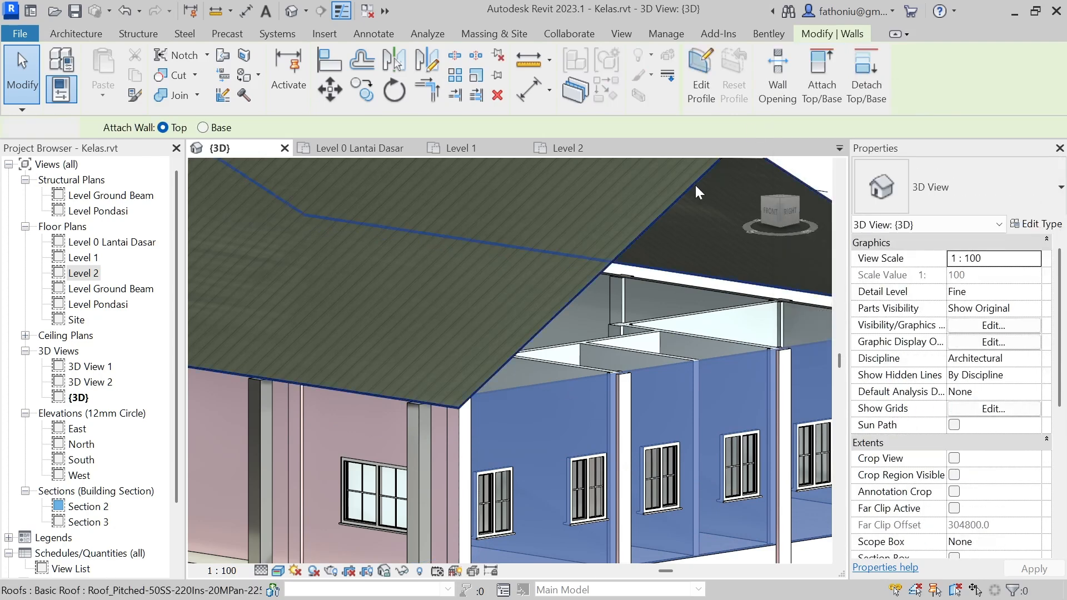
key("Escape")
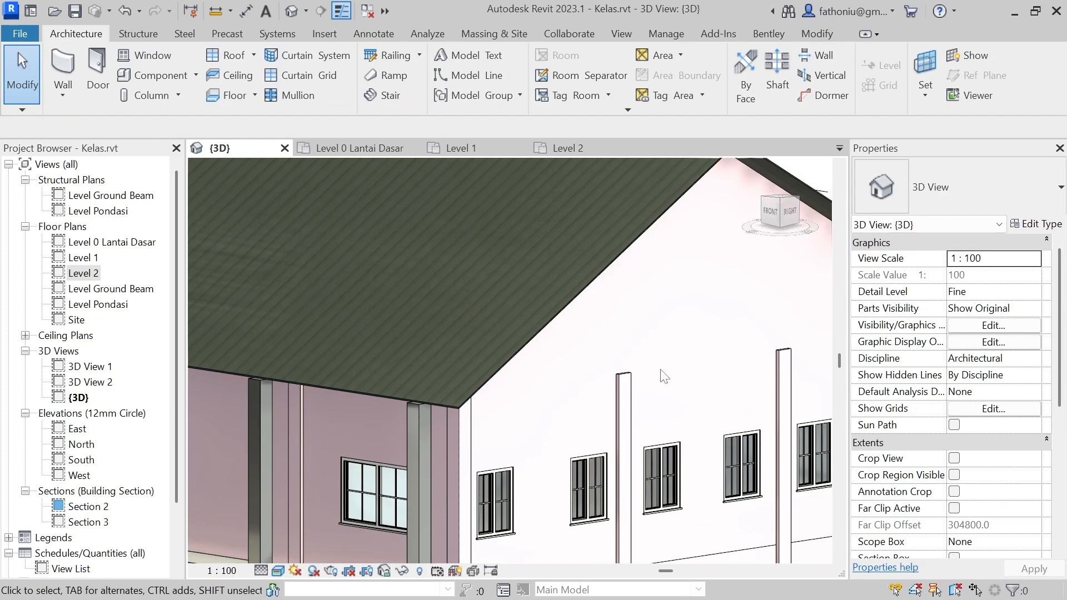
- Attach the tops of the corner column and the adjacent gable-side column to the roof, using the Cut Column attachment style
middle_click_drag(622, 381, 635, 321, "shift")
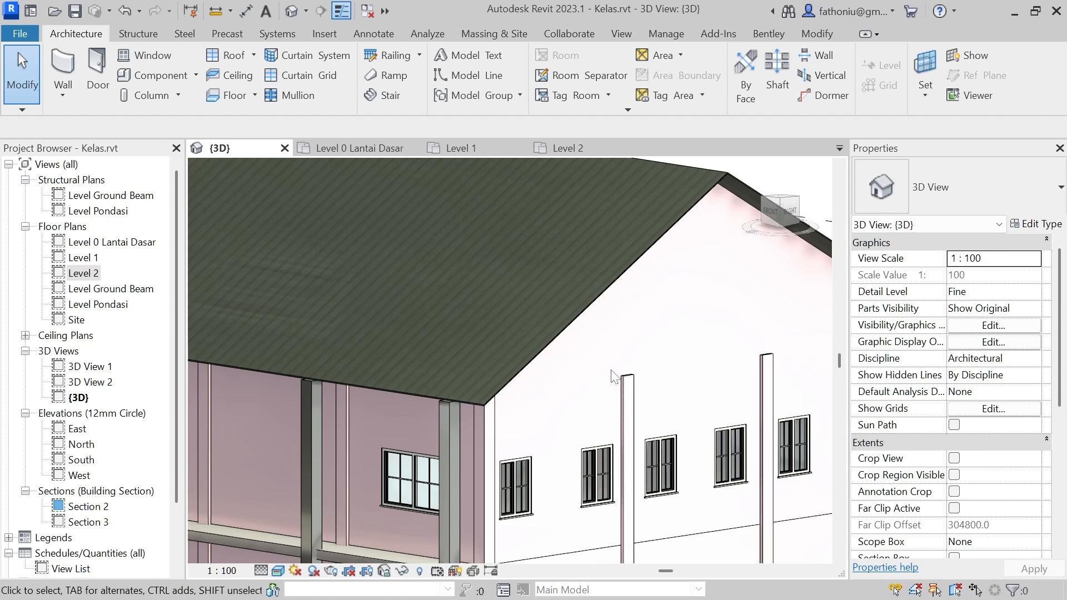
left_click(491, 418)
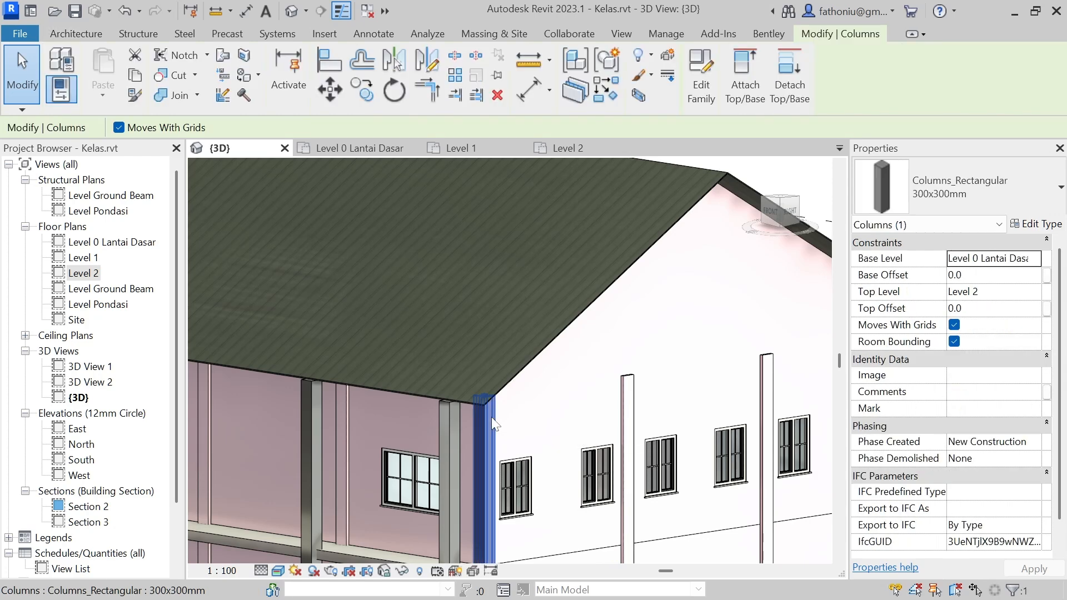
left_click(742, 60)
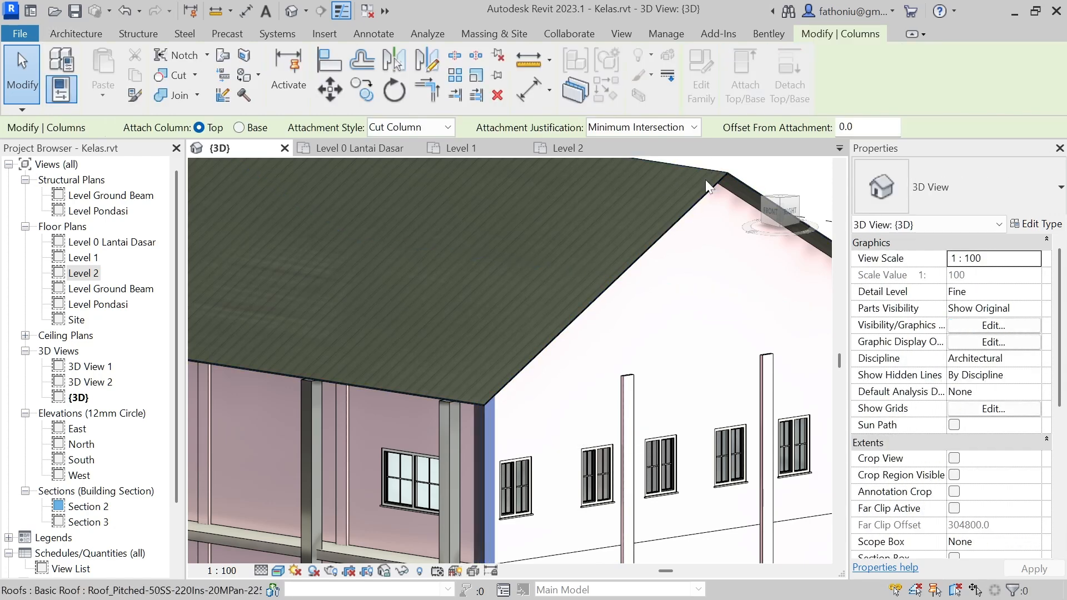
left_click(697, 212)
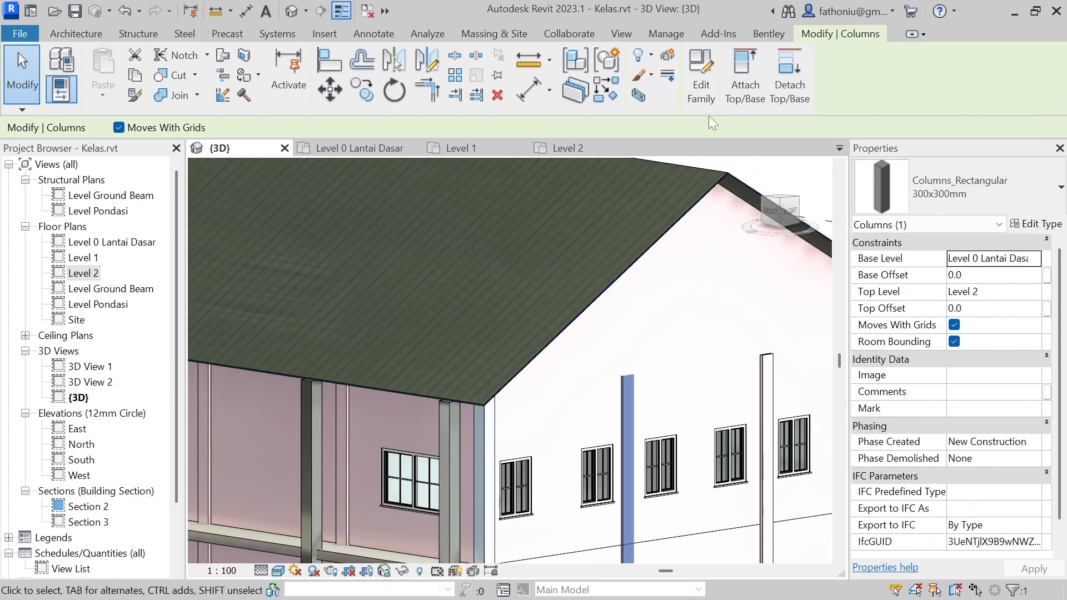
left_click(740, 67)
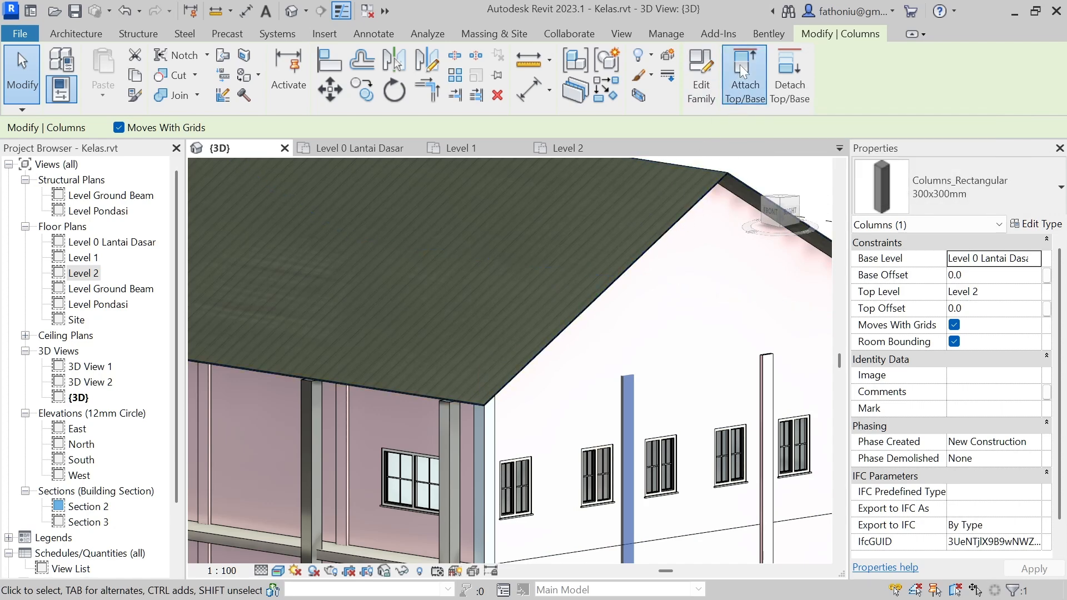
left_click(639, 253)
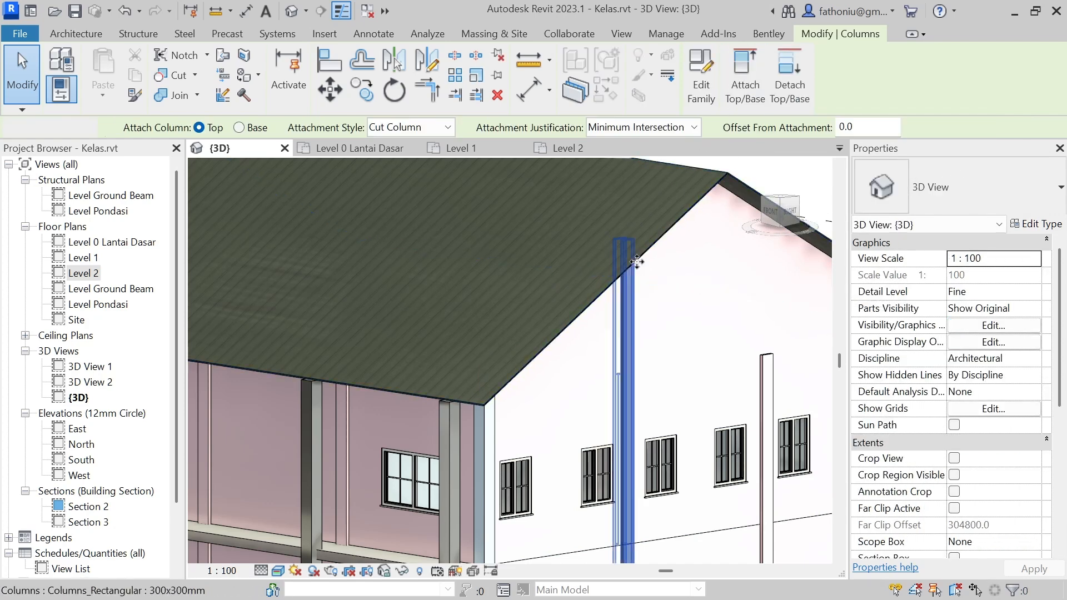
- Select all 300x300mm rectangular columns in the entire project and attach their tops to the pitched roof
left_click(768, 378)
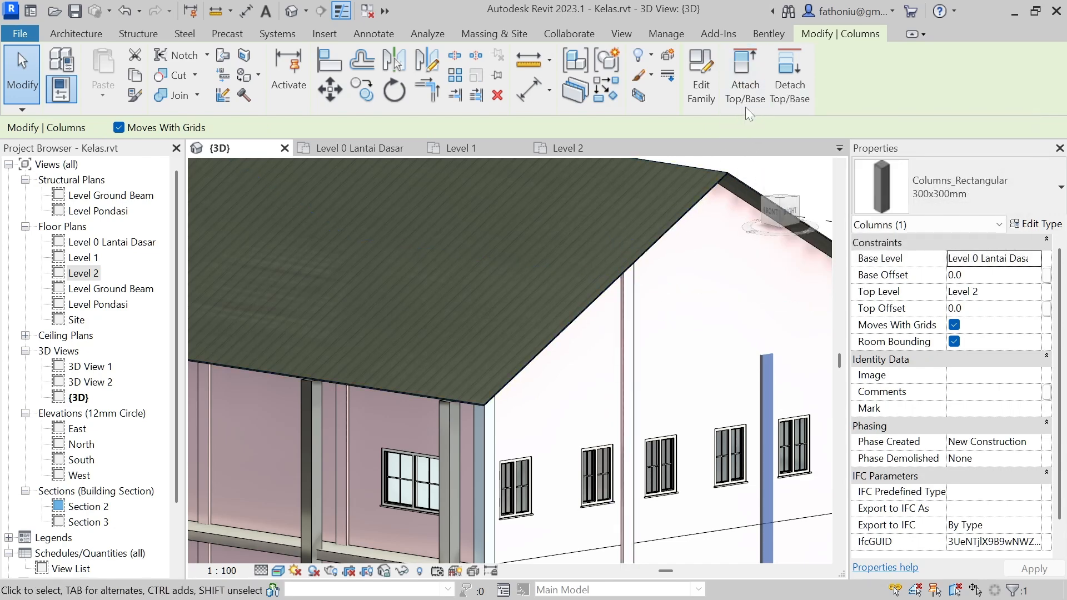
right_click(630, 370)
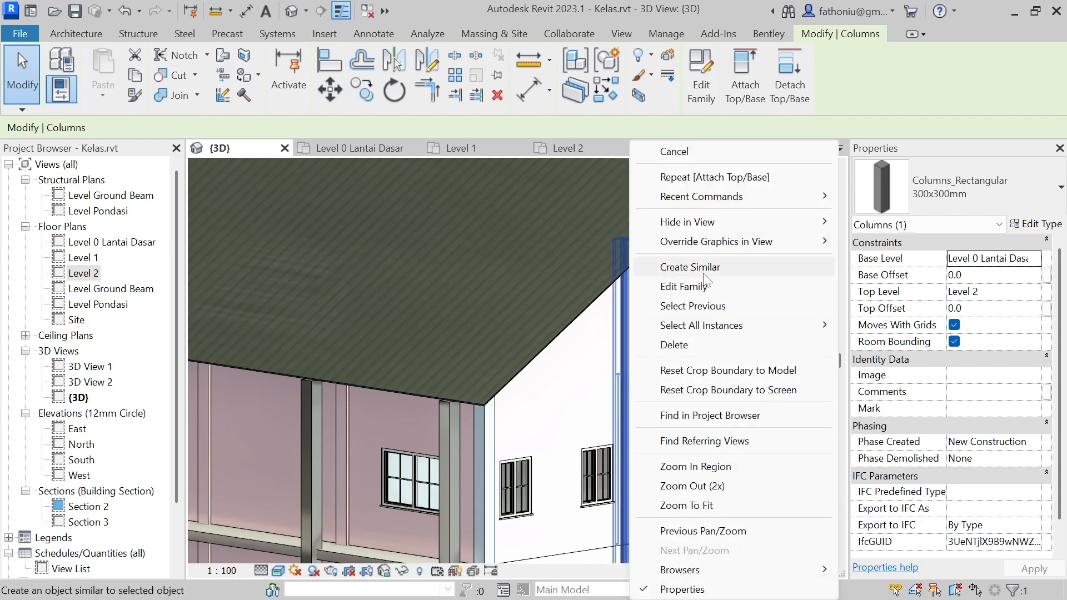
mouse_move(704, 328)
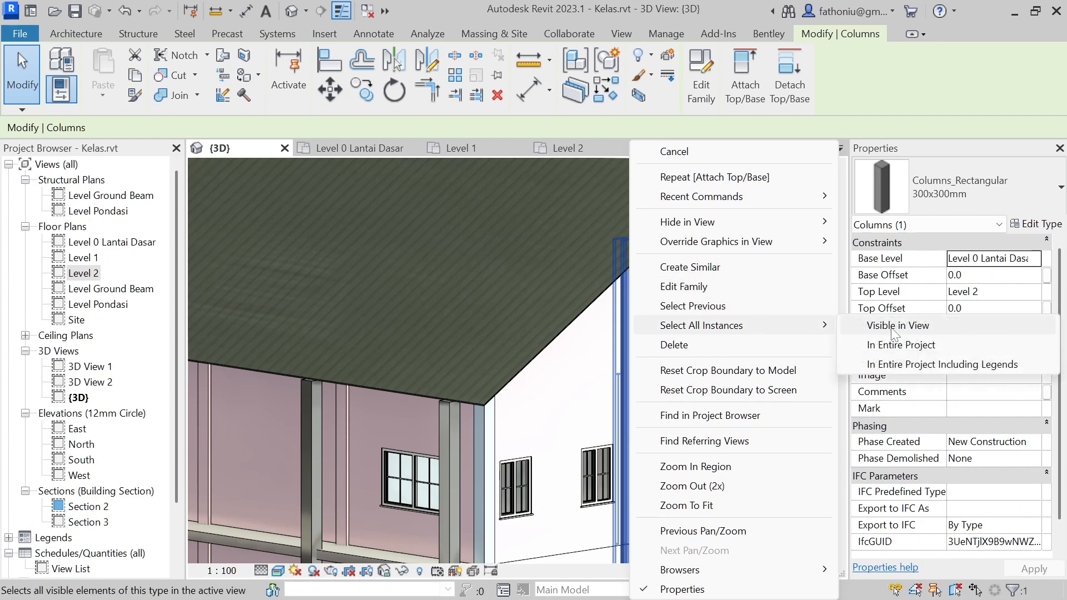
left_click(897, 345)
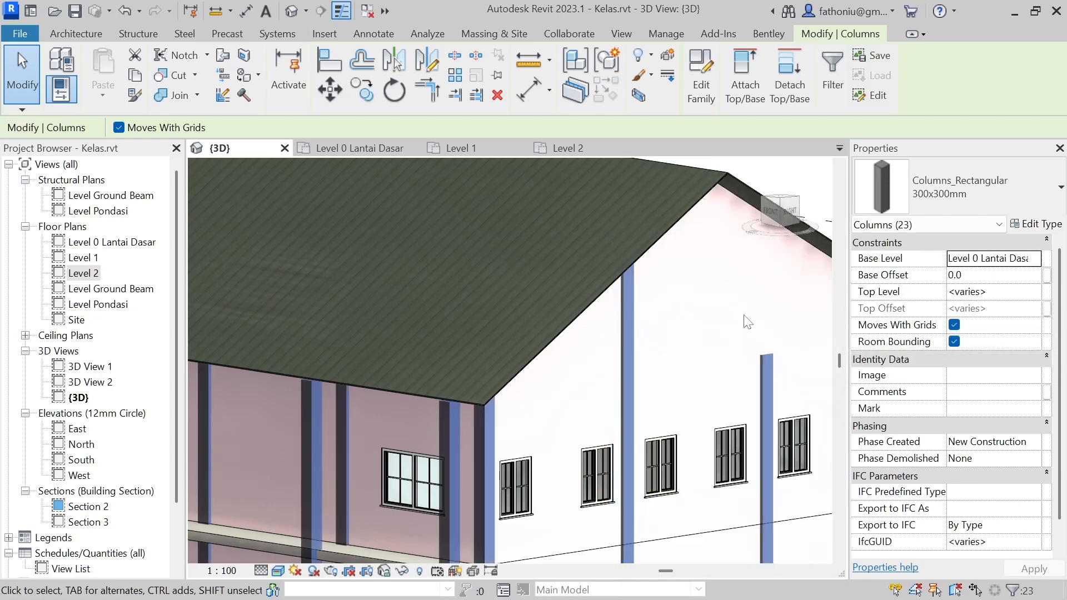
left_click(741, 68)
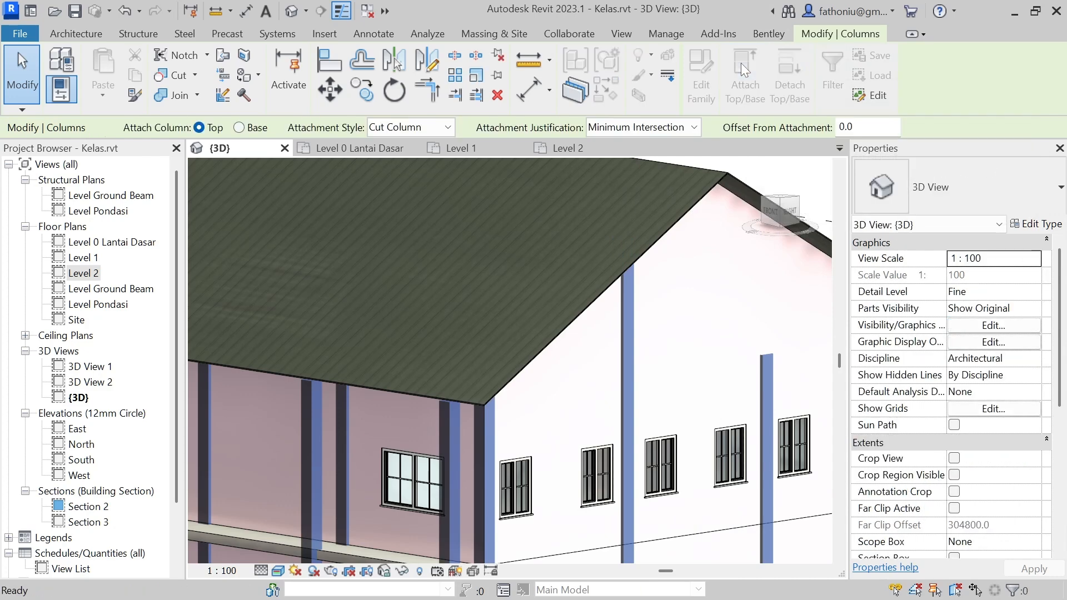
left_click(694, 215)
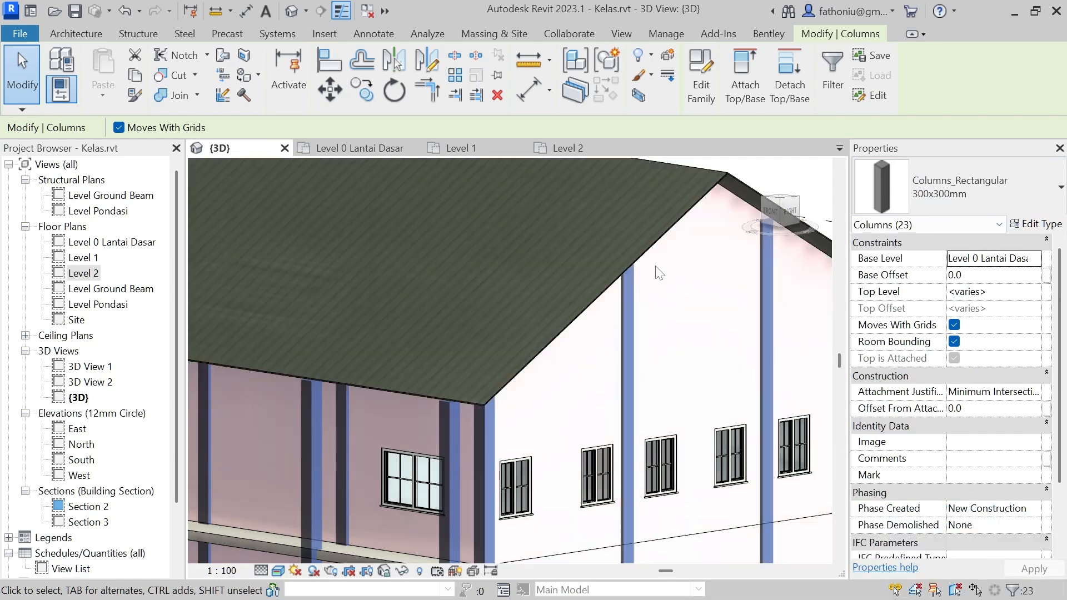
scroll(639, 278, "down", 5)
left_click(691, 196)
middle_click_drag(723, 367, 618, 339, "shift")
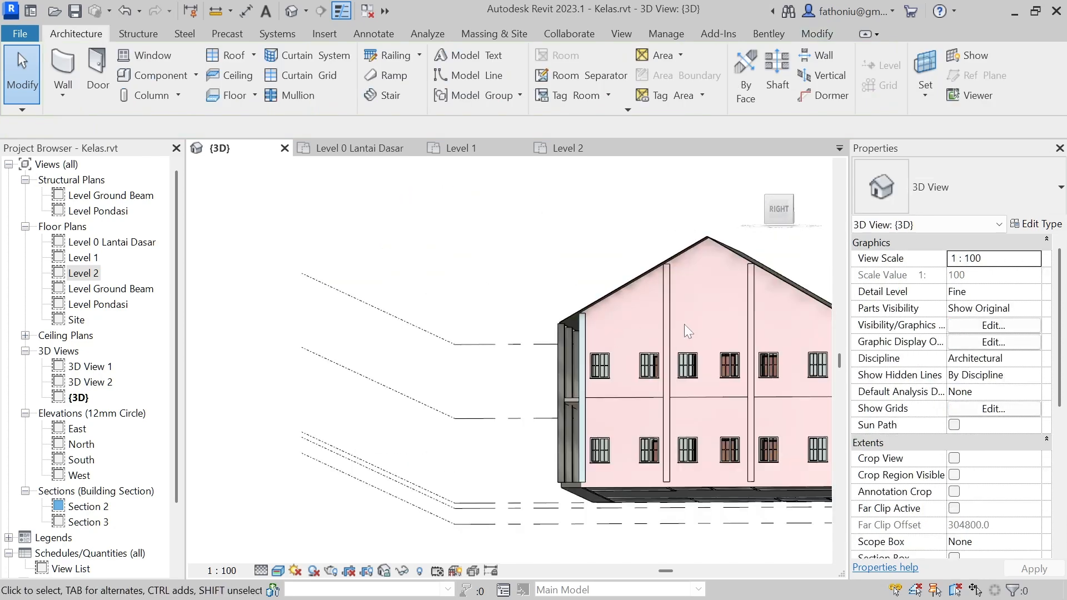
middle_click_drag(686, 331, 732, 381, "shift")
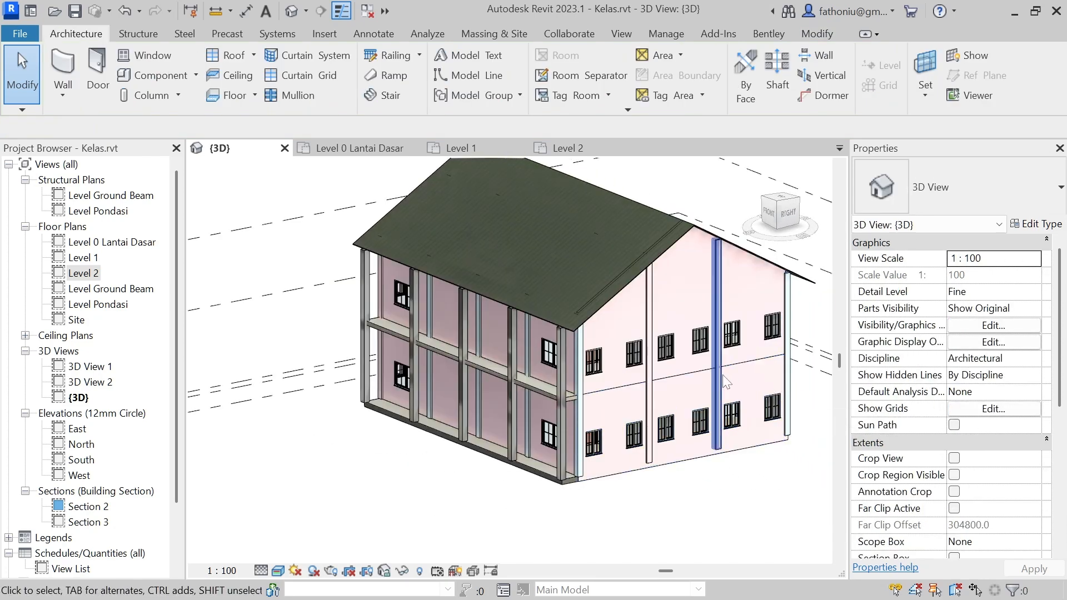
- Attach the top of the upper-storey long exterior wall on the front, beam-and-column side to the pitched roof
scroll(564, 363, "up", 5)
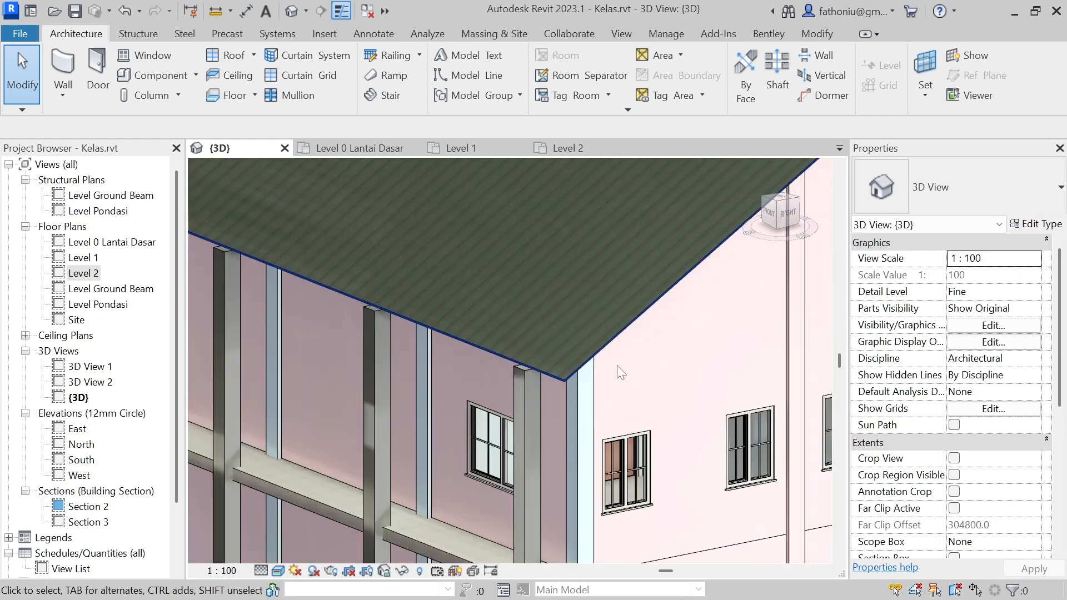
middle_click_drag(625, 367, 564, 361, "shift")
left_click(565, 362)
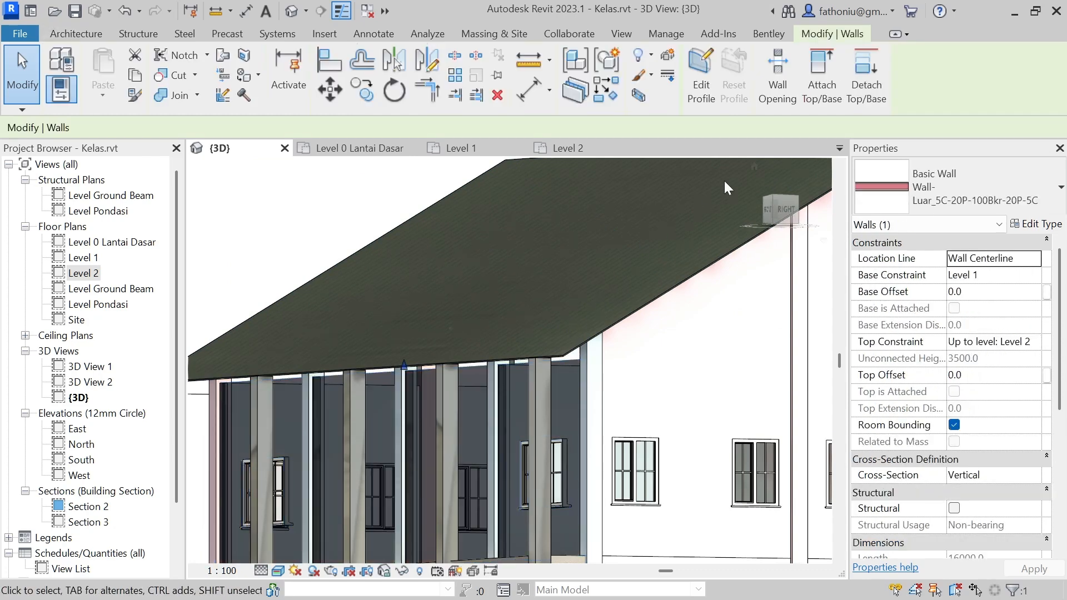
left_click(820, 81)
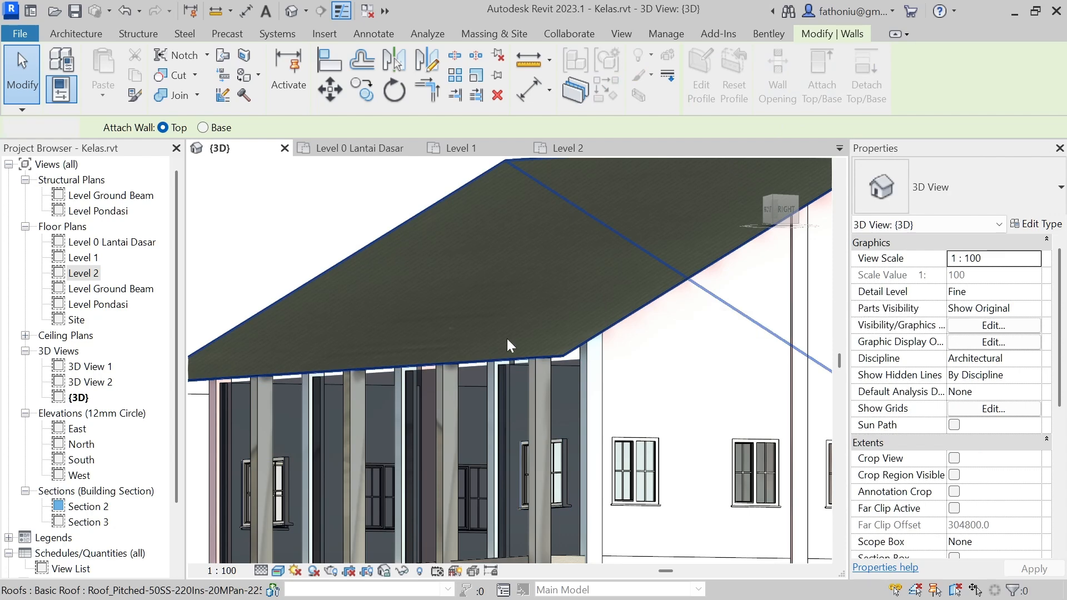
left_click(534, 333)
middle_click_drag(443, 411, 440, 409, "shift")
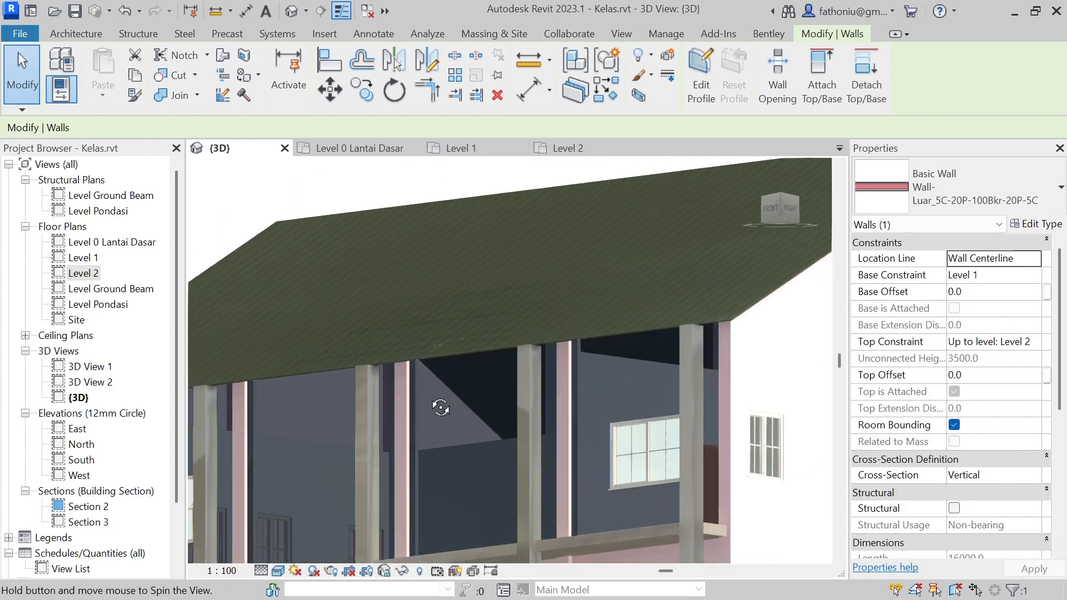
middle_click_drag(623, 428, 792, 419, "shift")
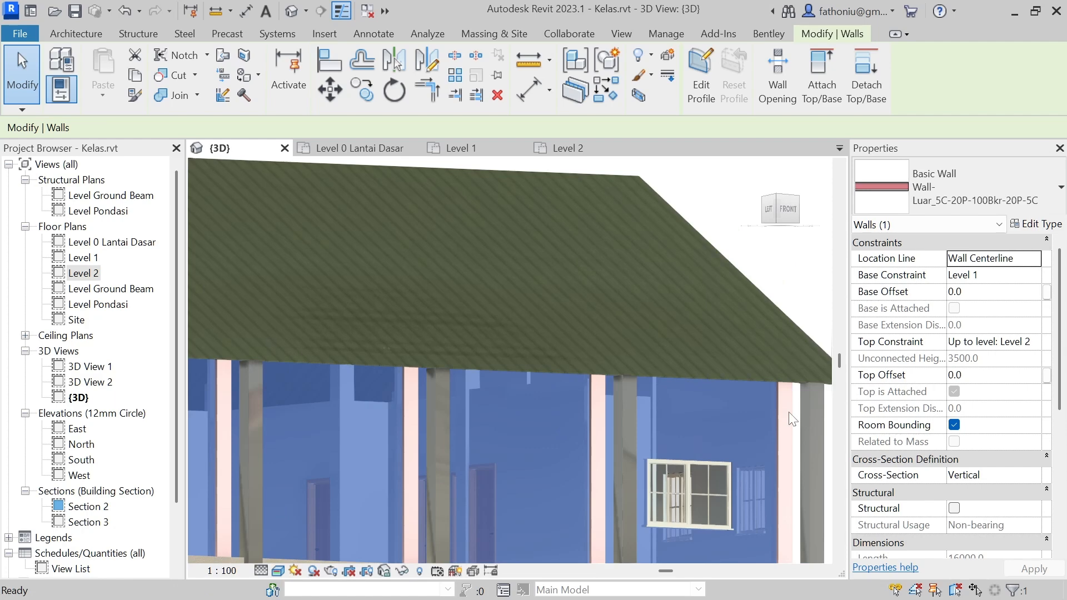
key("Escape")
- Dismiss the save reminder and attach the top of the left gable-end upper-storey wall to the pitched roof
middle_click_drag(498, 352, 417, 388, "shift")
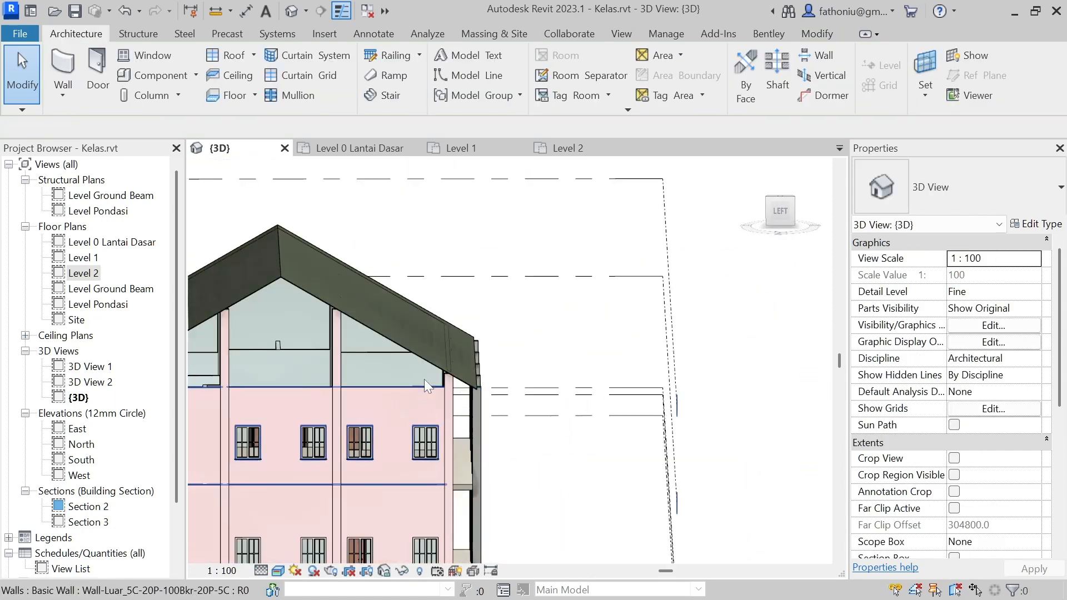
left_click(419, 385)
left_click(778, 62)
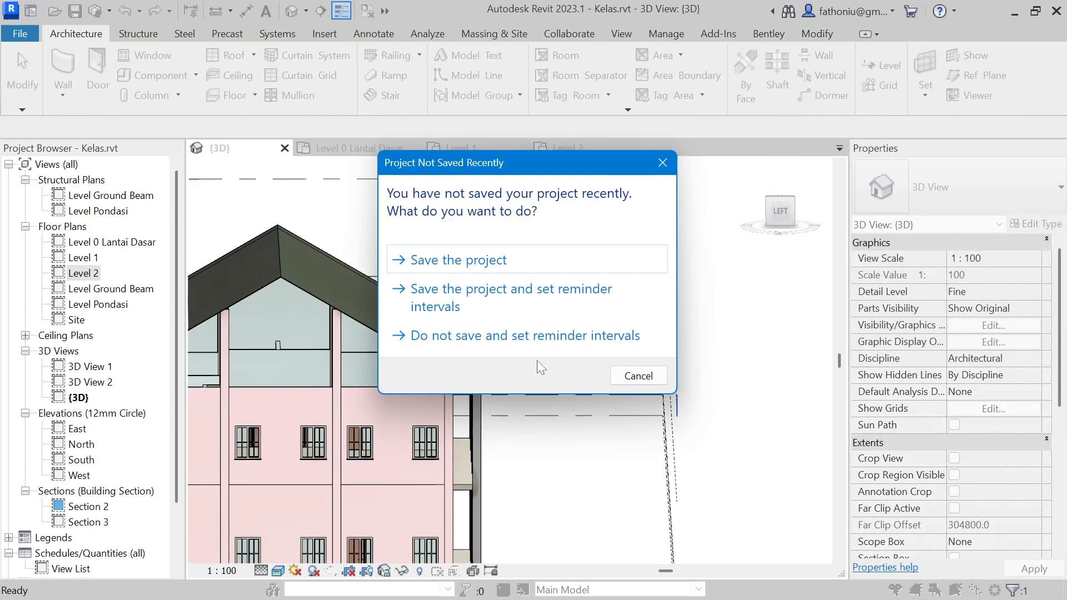
left_click(638, 376)
left_click(415, 378)
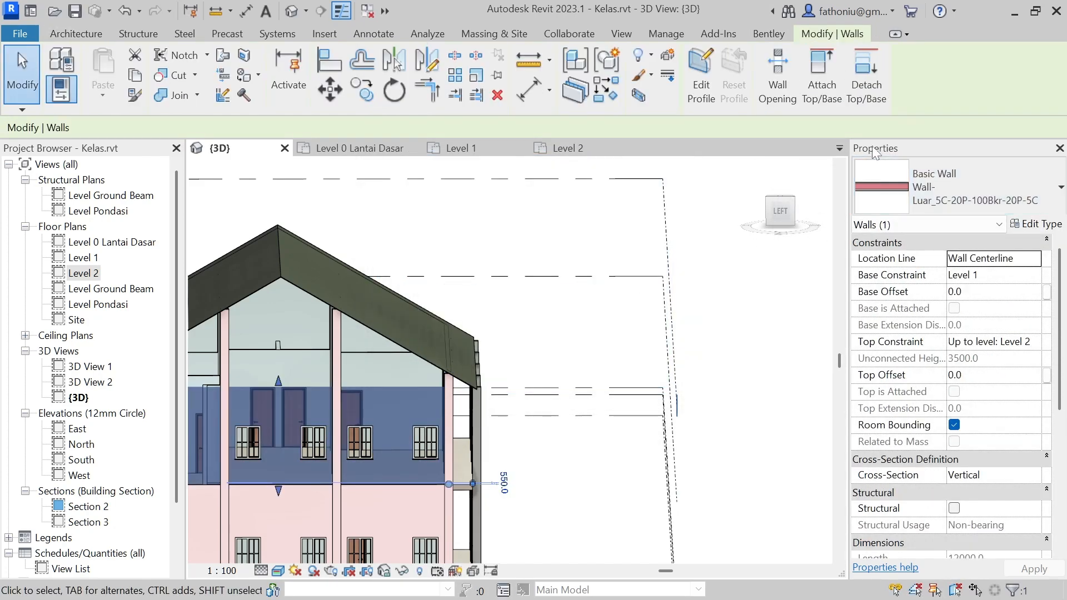
left_click(822, 78)
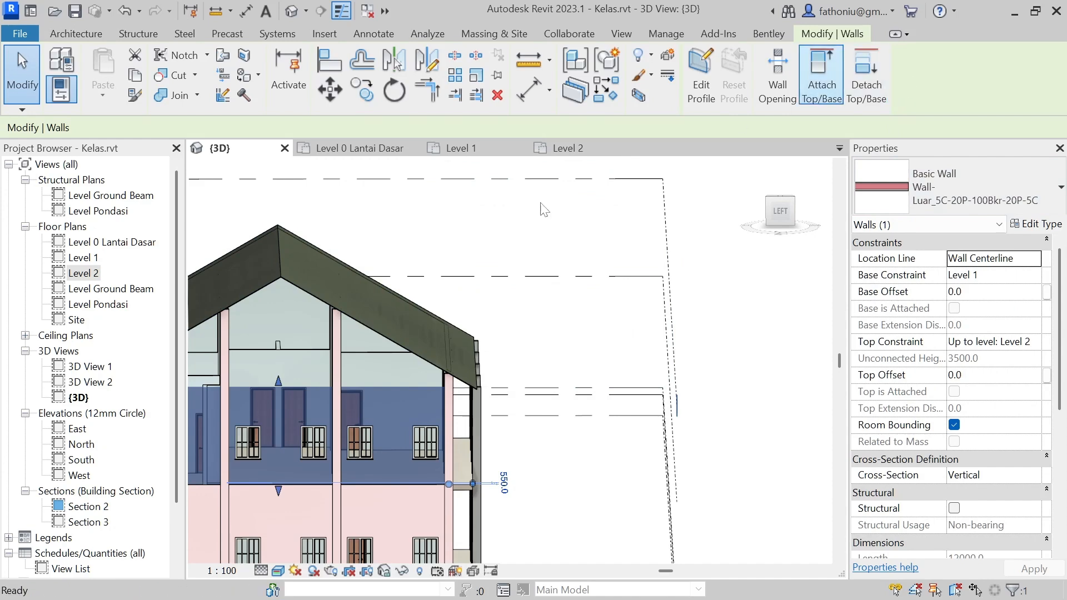
left_click(382, 332)
middle_click_drag(386, 422, 729, 380, "shift")
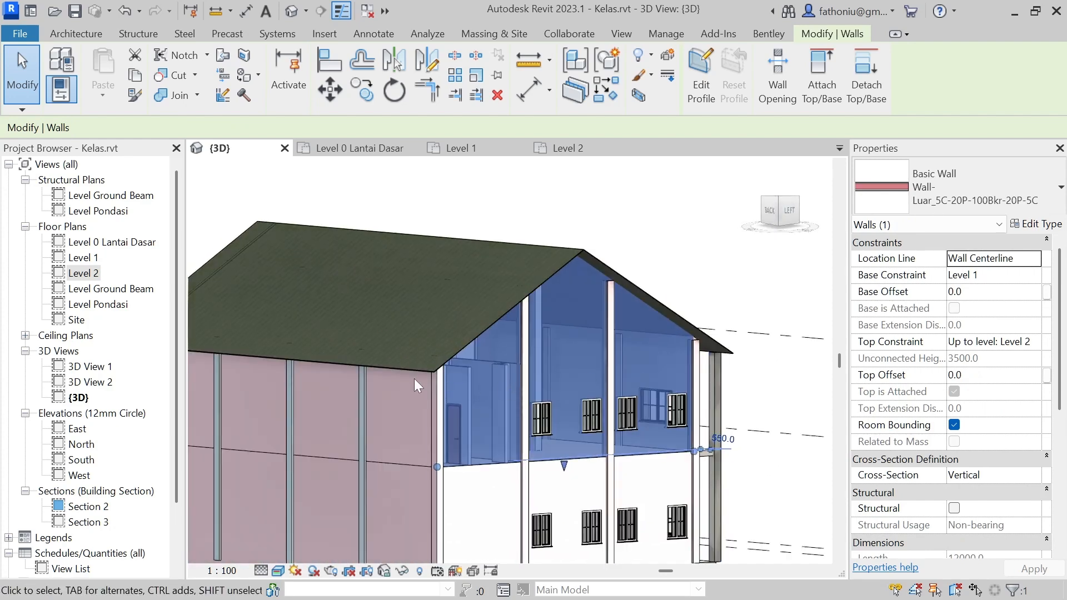
- Attach the top of the rear upper-storey long exterior wall to the pitched roof
middle_click_drag(399, 392, 396, 351, "shift")
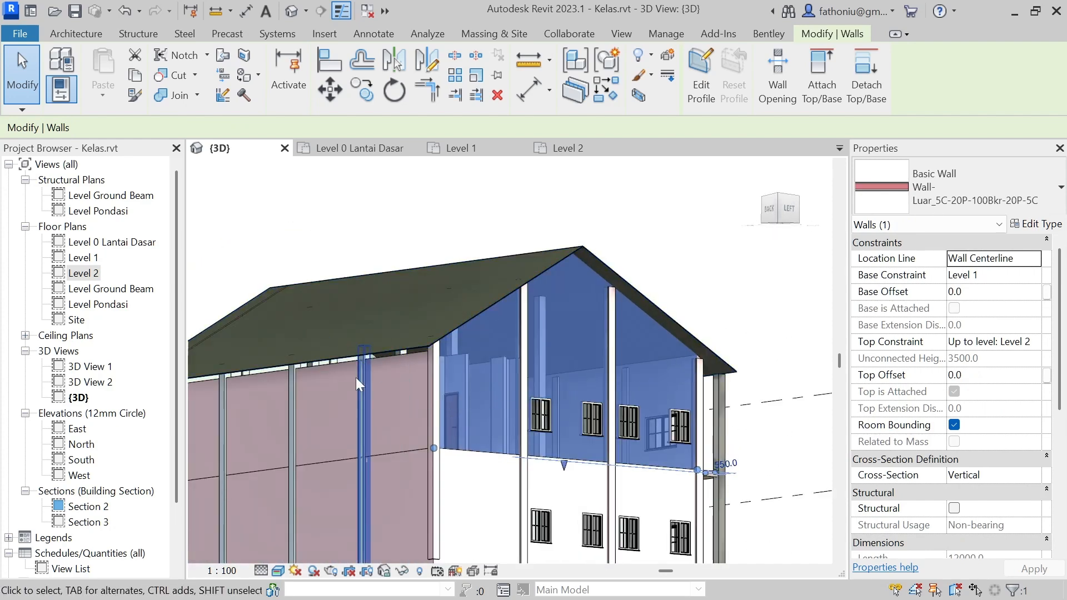
scroll(314, 369, "up", 2)
left_click(333, 364)
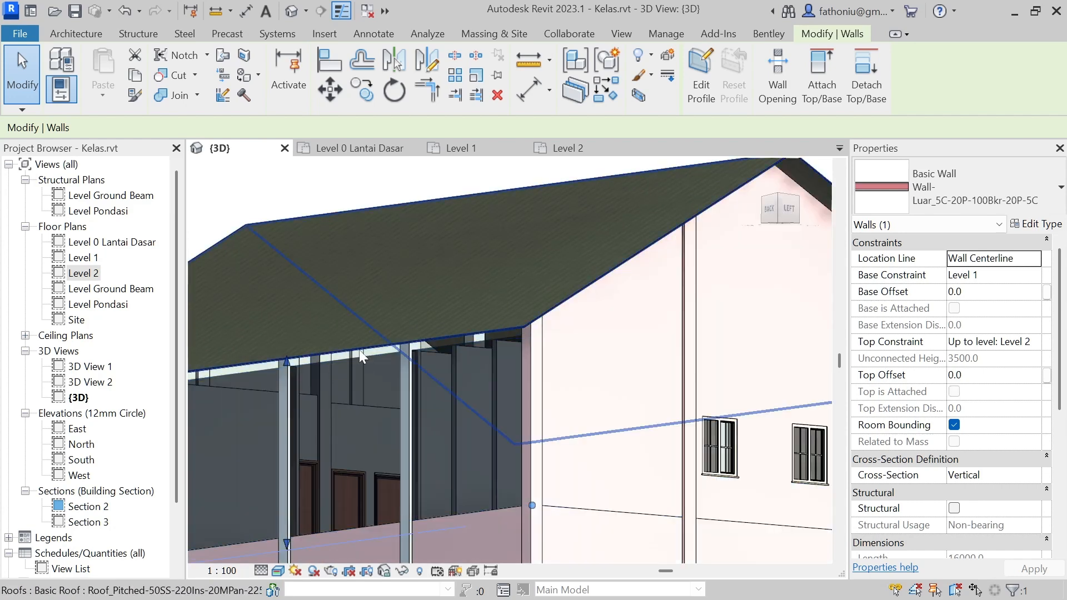
left_click(820, 71)
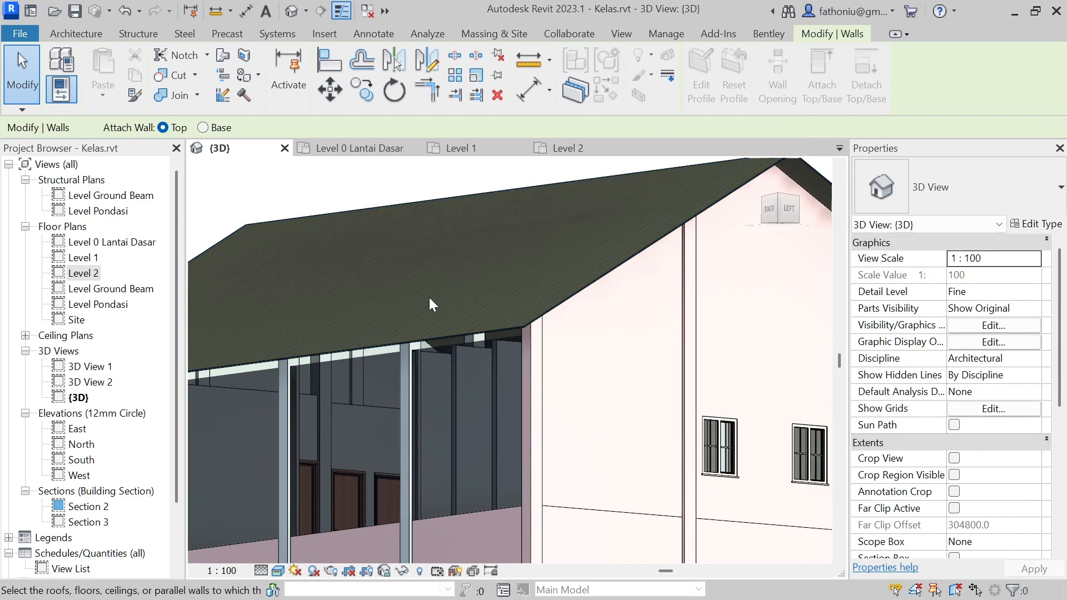
left_click(420, 344)
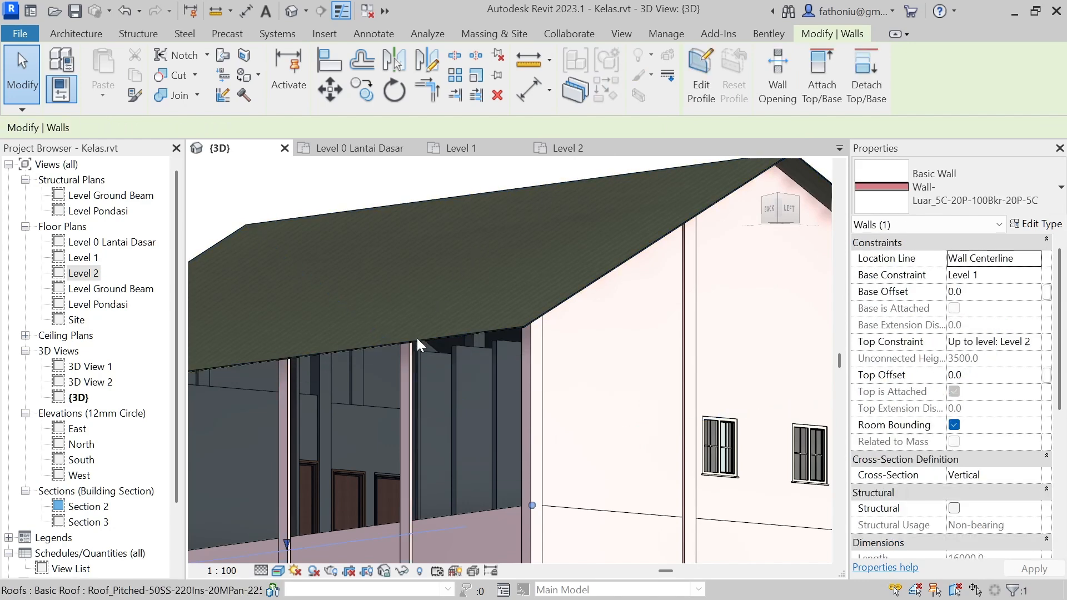
scroll(407, 416, "down", 3)
key("Escape")
- Inspect the building from all sides in 3D, checking where the walls and columns meet the roof at the gables and eaves
middle_click_drag(416, 223, 368, 273, "shift")
scroll(455, 242, "down", 2)
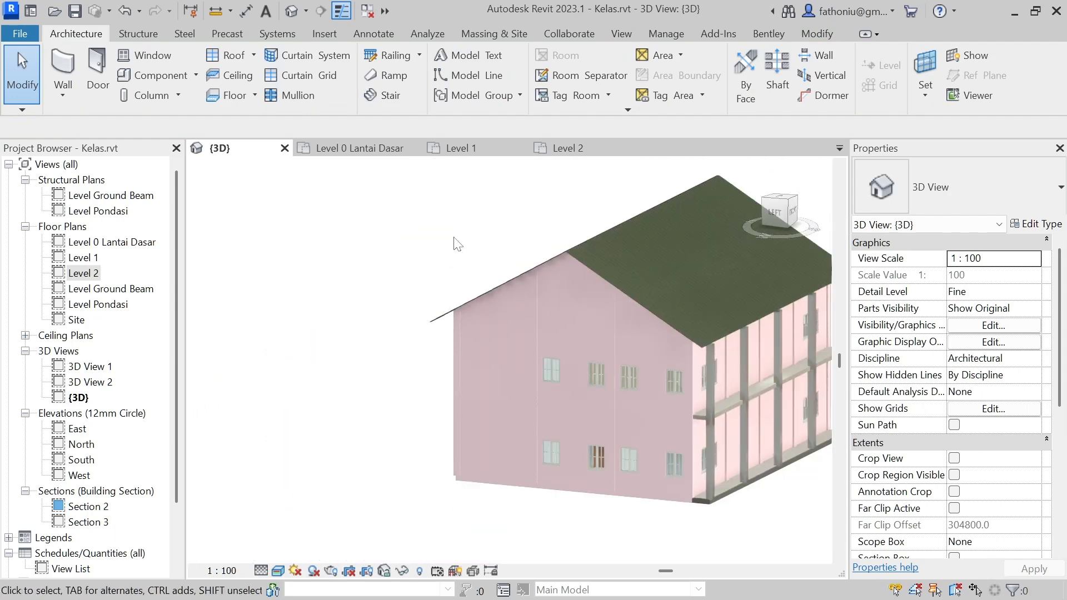
mouse_move(616, 482)
middle_mouse_down("shift")
mouse_move(563, 486)
mouse_move(357, 445)
mouse_move(217, 460)
middle_mouse_up("shift")
mouse_move(550, 503)
middle_mouse_down("shift")
mouse_move(514, 516)
mouse_move(483, 549)
middle_mouse_up("shift")
scroll(404, 372, "up", 3)
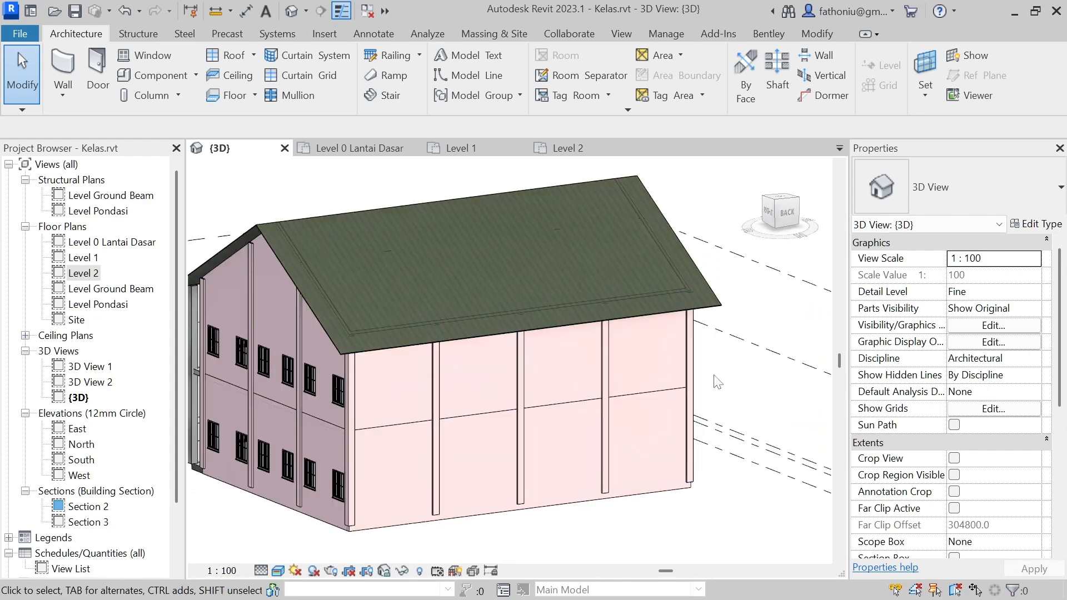
middle_click_drag(460, 389, 718, 402, "shift")
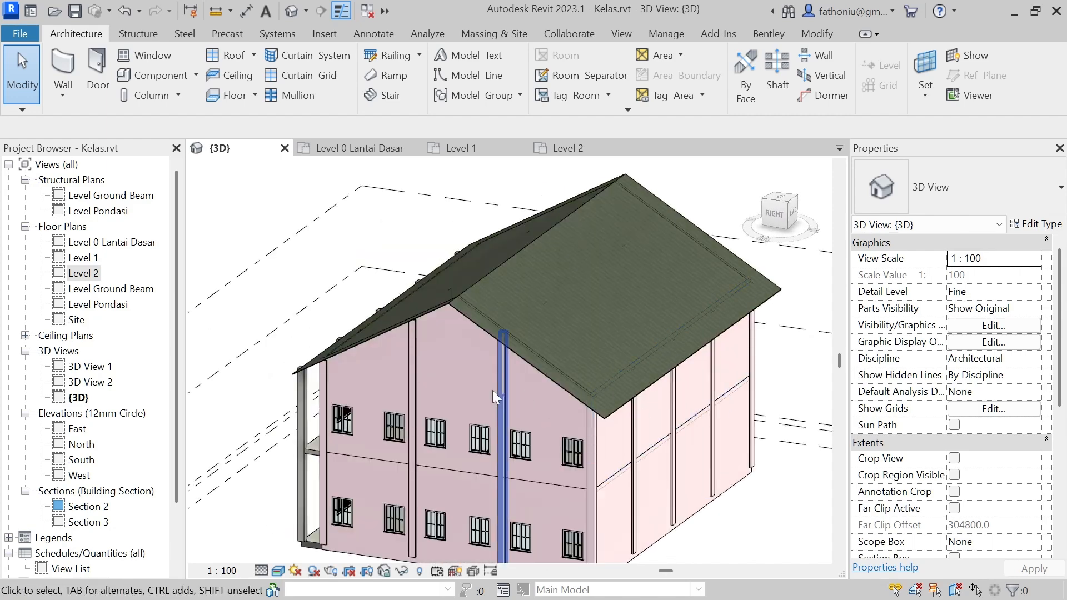
middle_click_drag(547, 422, 659, 317, "shift")
middle_click_drag(647, 403, 736, 391, "shift")
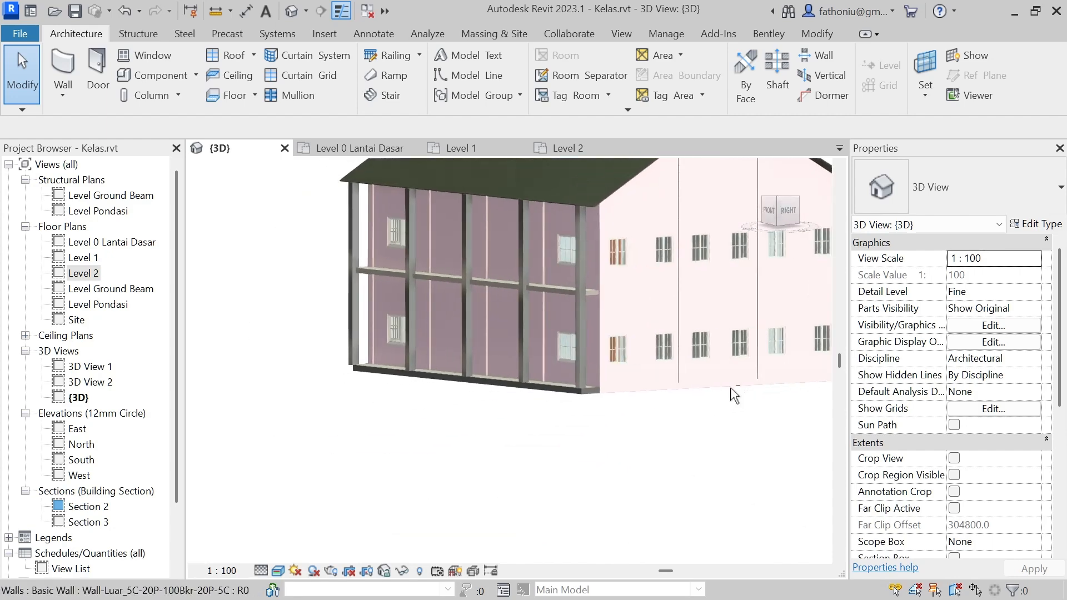
middle_click_drag(641, 426, 538, 430)
scroll(539, 430, "up", 3)
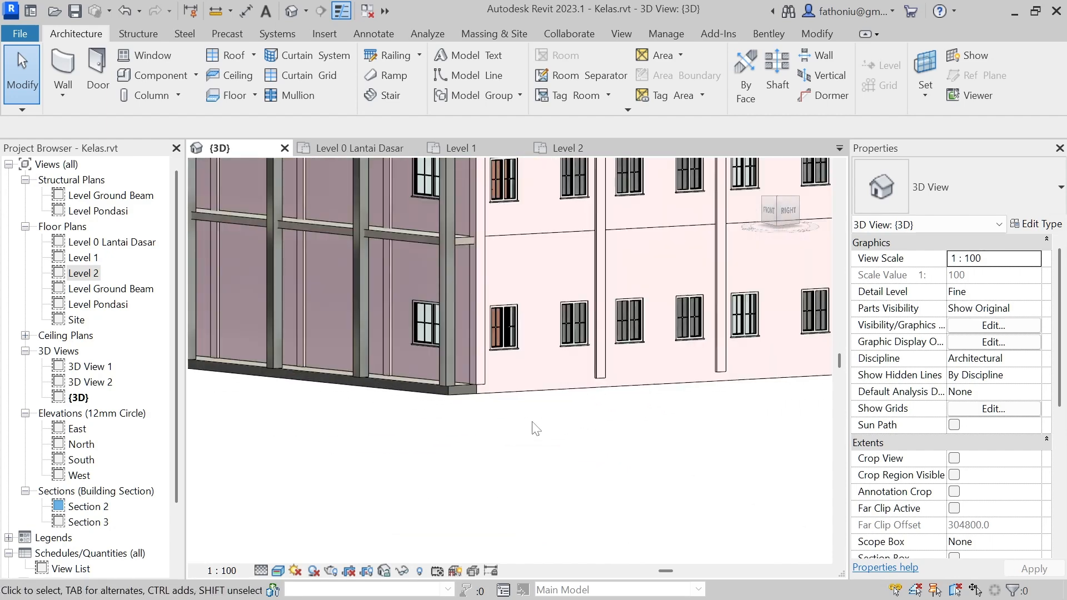
scroll(535, 428, "down", 3)
middle_click_drag(531, 364, 741, 503, "shift")
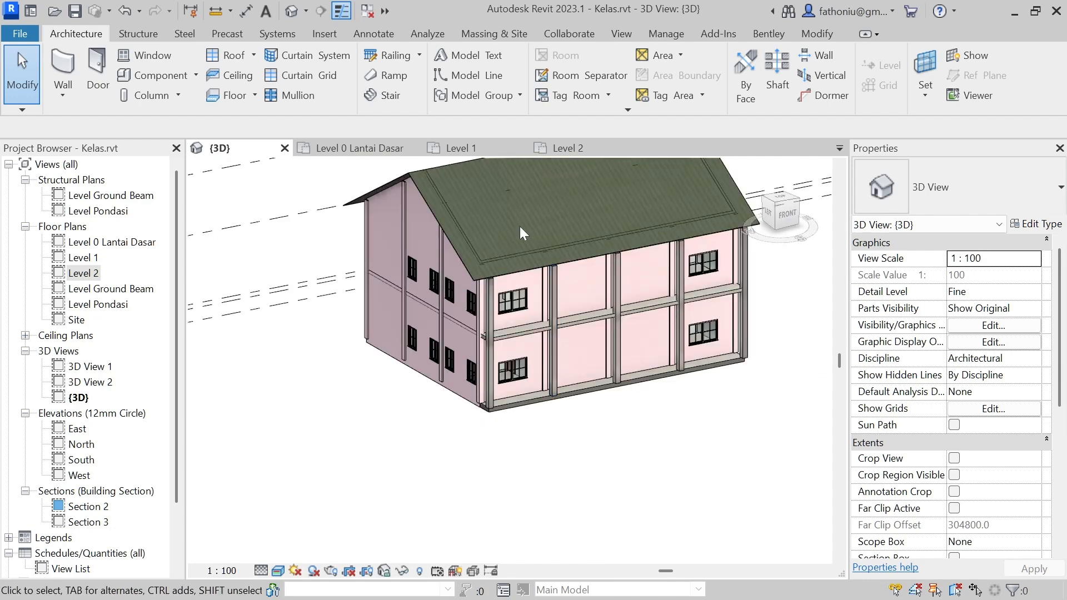
scroll(461, 257, "up", 2)
middle_click_drag(424, 317, 414, 460)
scroll(426, 331, "up", 2)
middle_click_drag(426, 336, 391, 236, "shift")
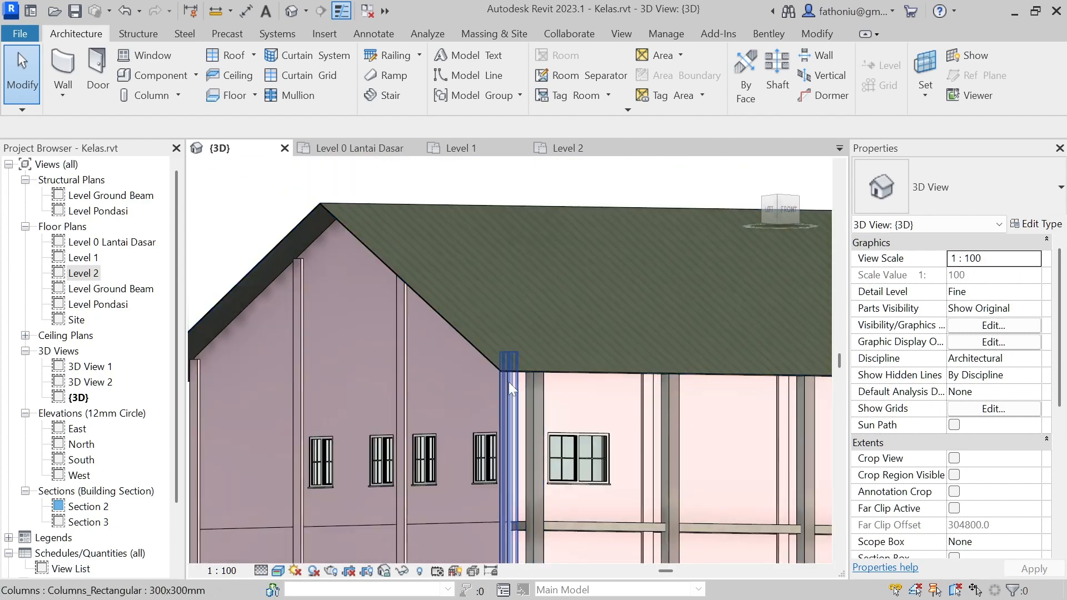
scroll(508, 381, "down", 2)
scroll(511, 366, "up", 2)
middle_click_drag(514, 204, 542, 182, "shift")
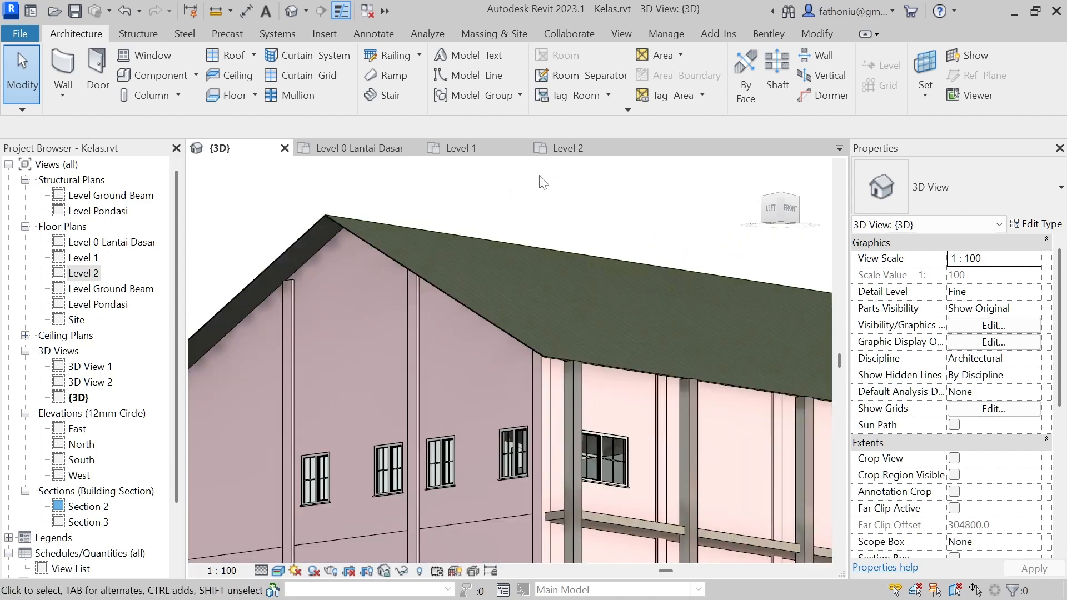
scroll(511, 186, "down", 2)
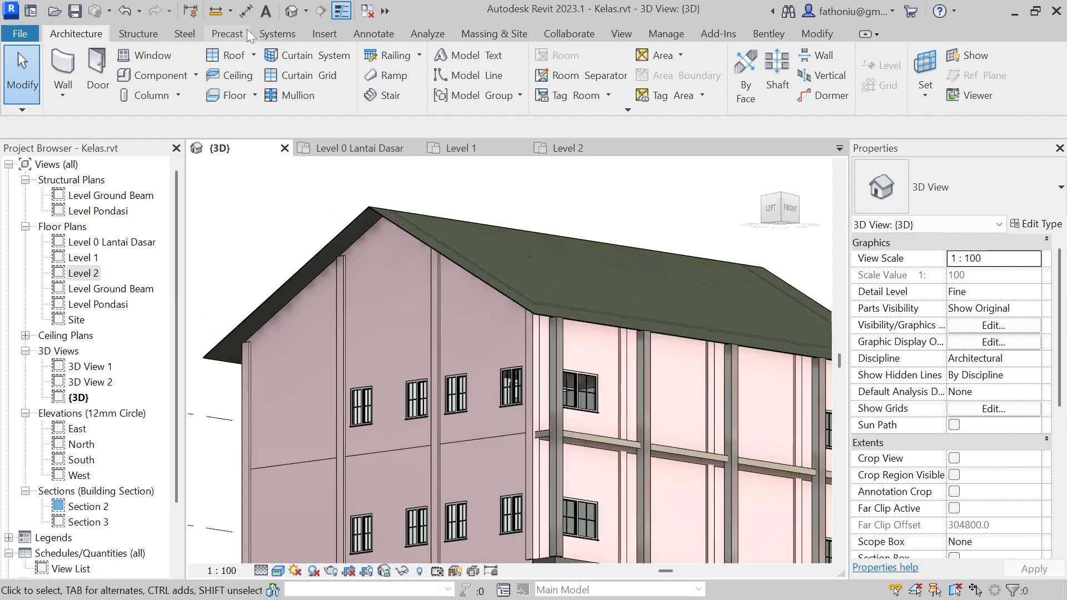
- Start a roof fascia of type Standard, keeping the profile Profiles_Fascia_Flat : 19x235mm in its type properties
left_click(254, 56)
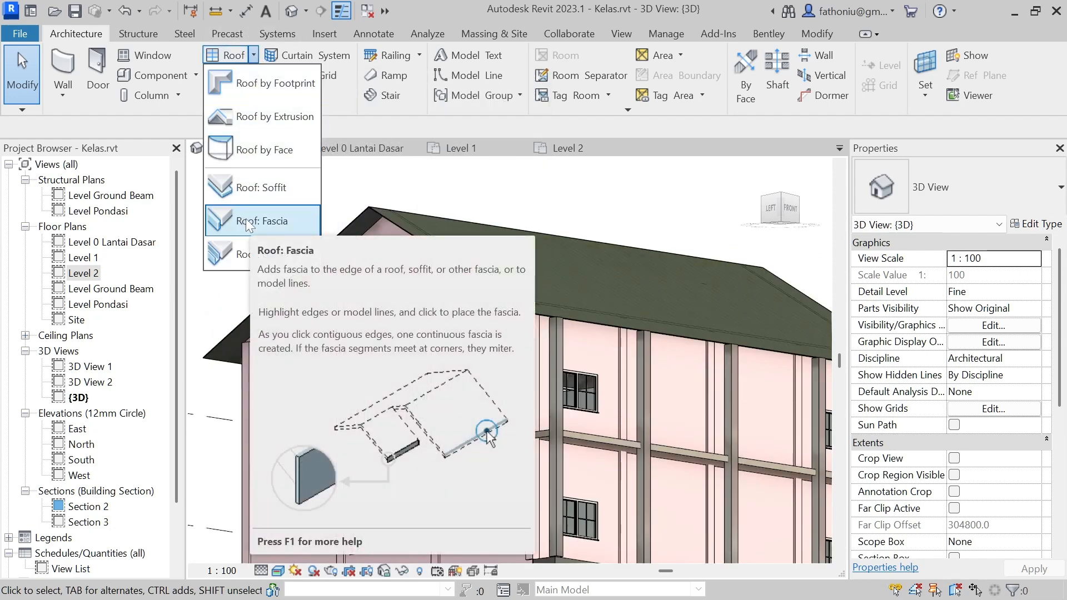
left_click(245, 218)
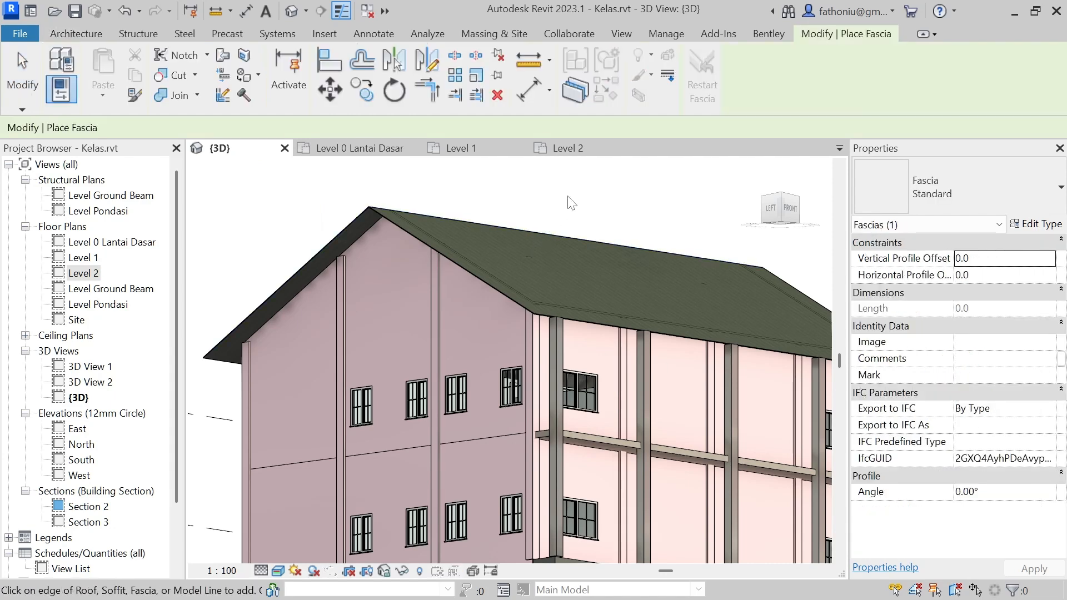
left_click(1051, 225)
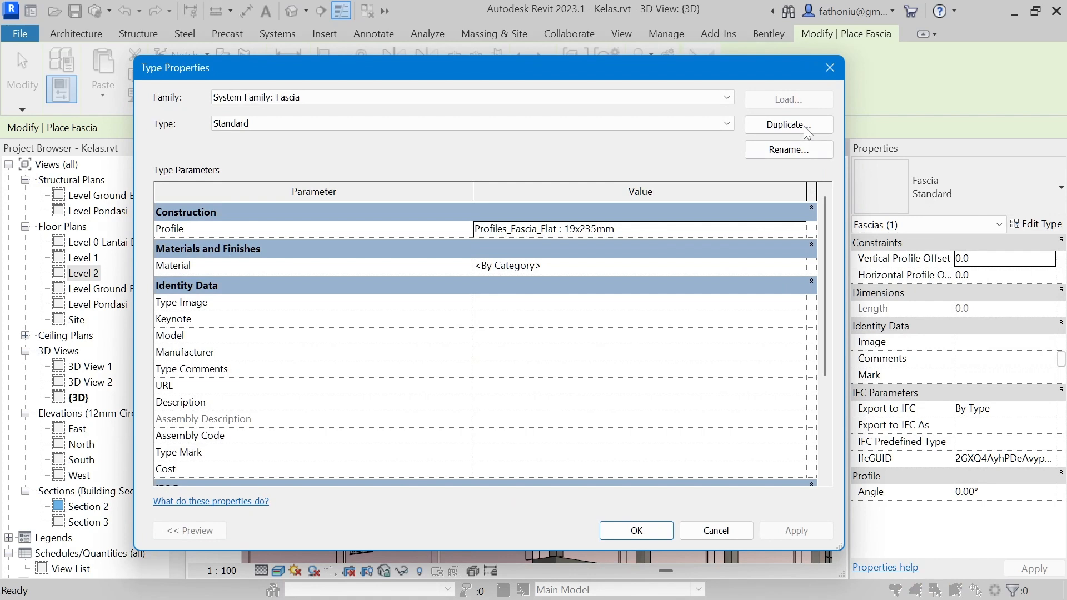
left_click(726, 123)
left_click(726, 124)
left_click(745, 229)
left_click(799, 228)
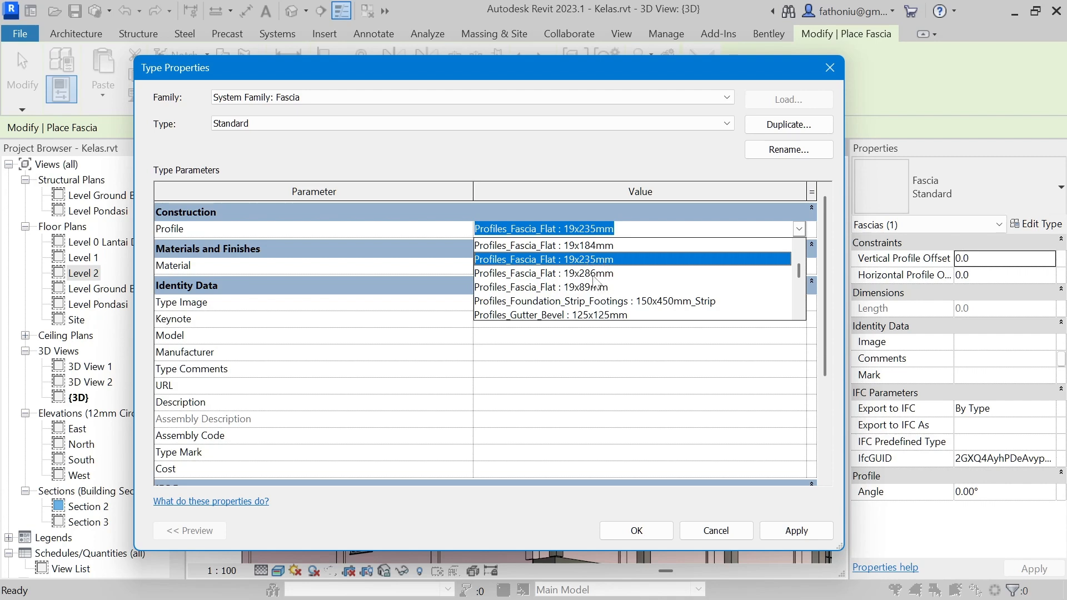
scroll(598, 280, "down", 3)
scroll(598, 281, "up", 4)
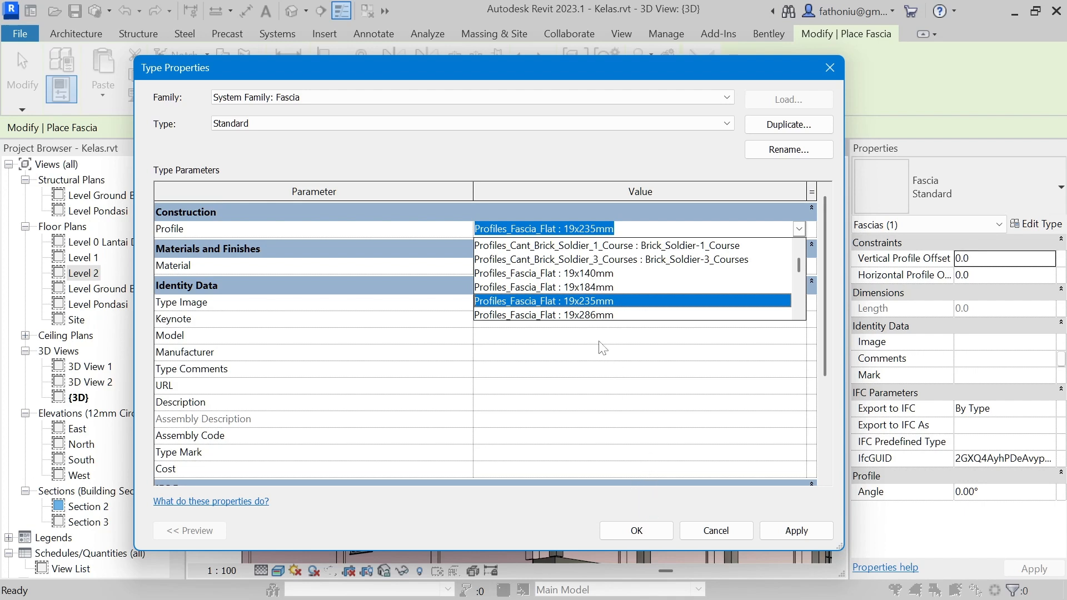
left_click(644, 528)
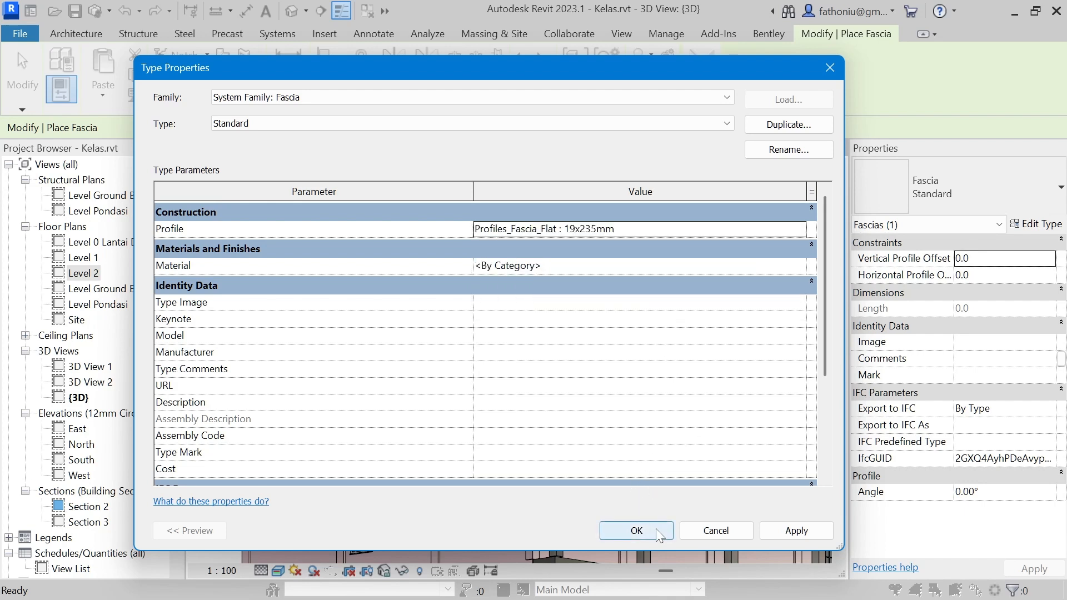
left_click(643, 529)
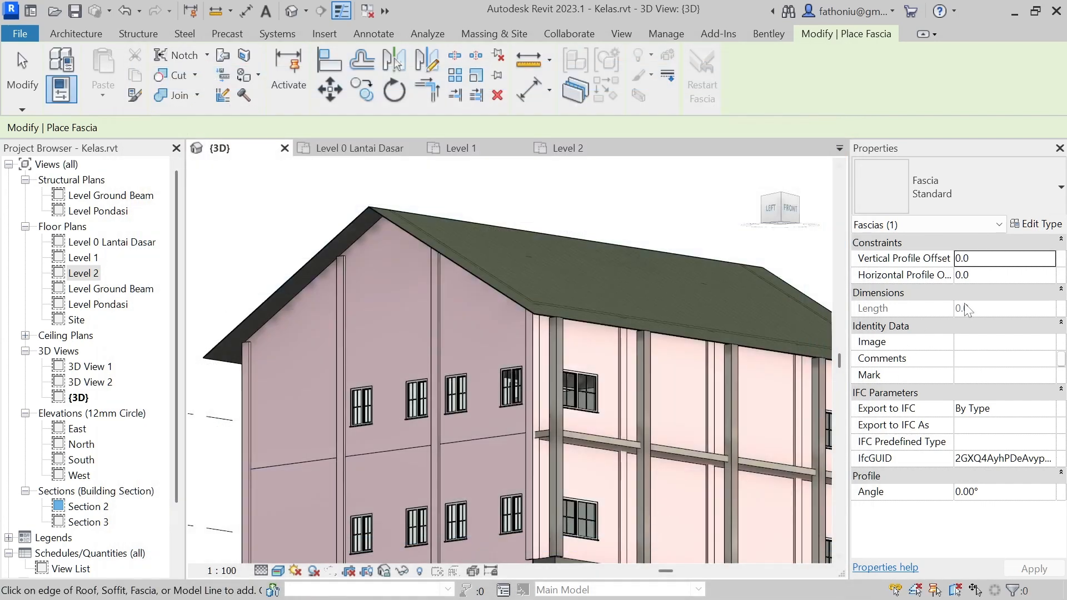
- Place a fascia along the upper edge of the roof's front eave, on the beam-and-column side
scroll(549, 294, "up", 5)
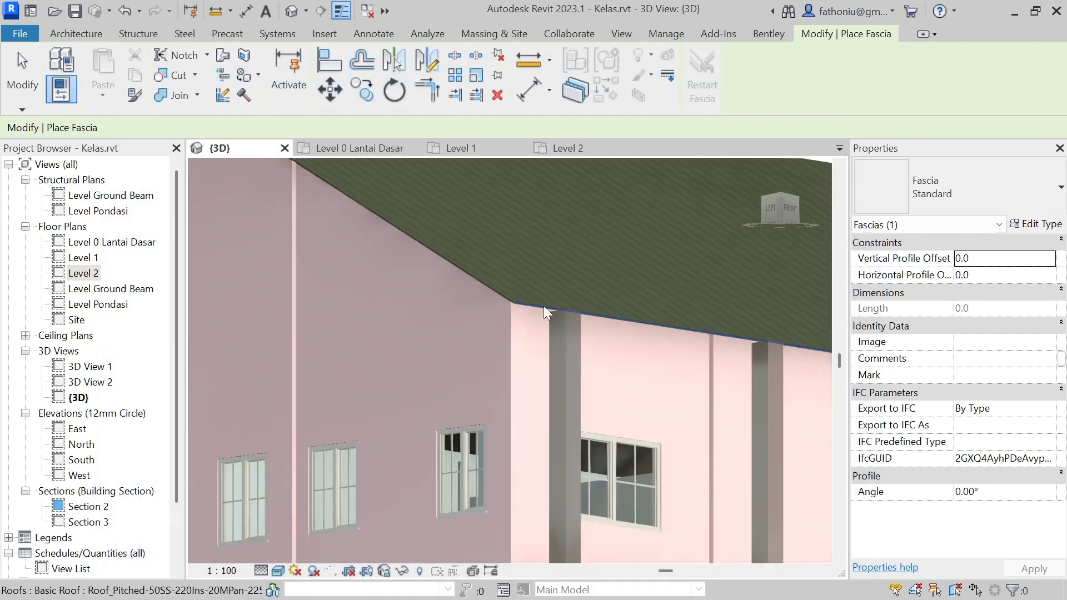
scroll(543, 302, "up", 3)
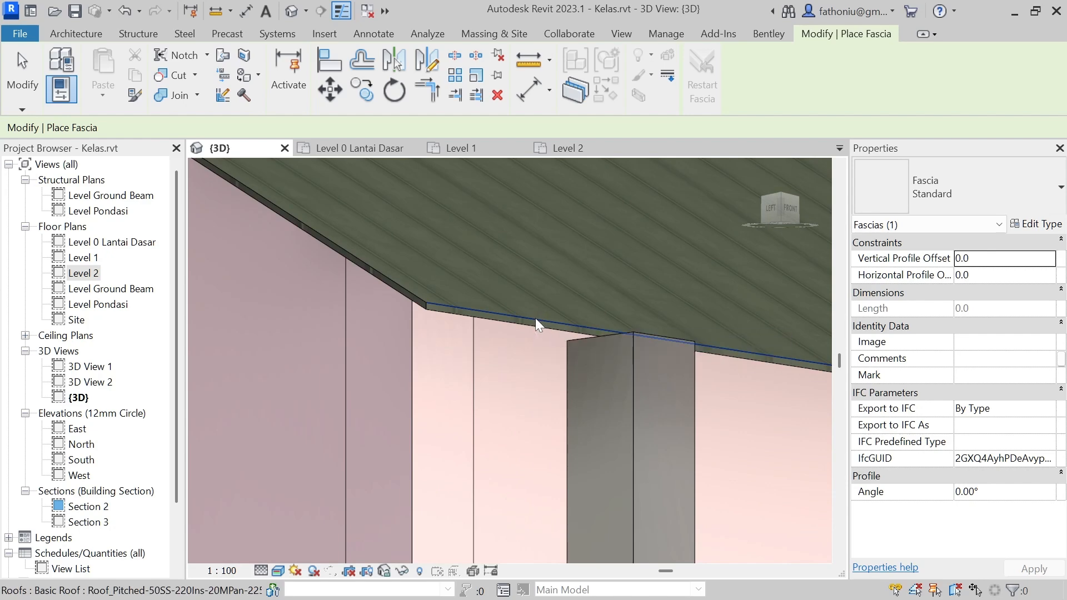
left_click(535, 318)
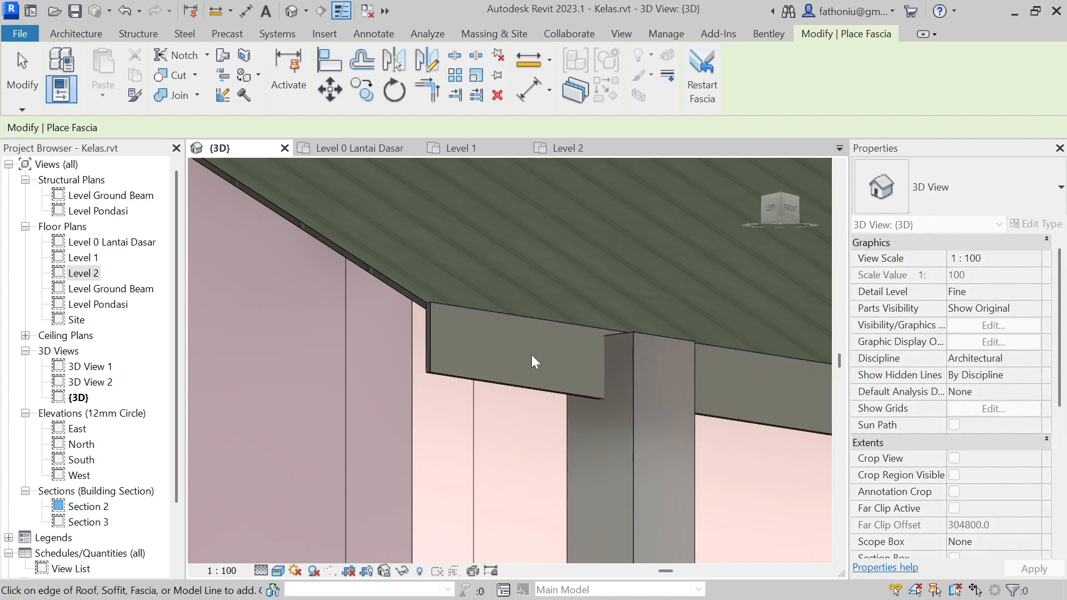
scroll(525, 419, "down", 1)
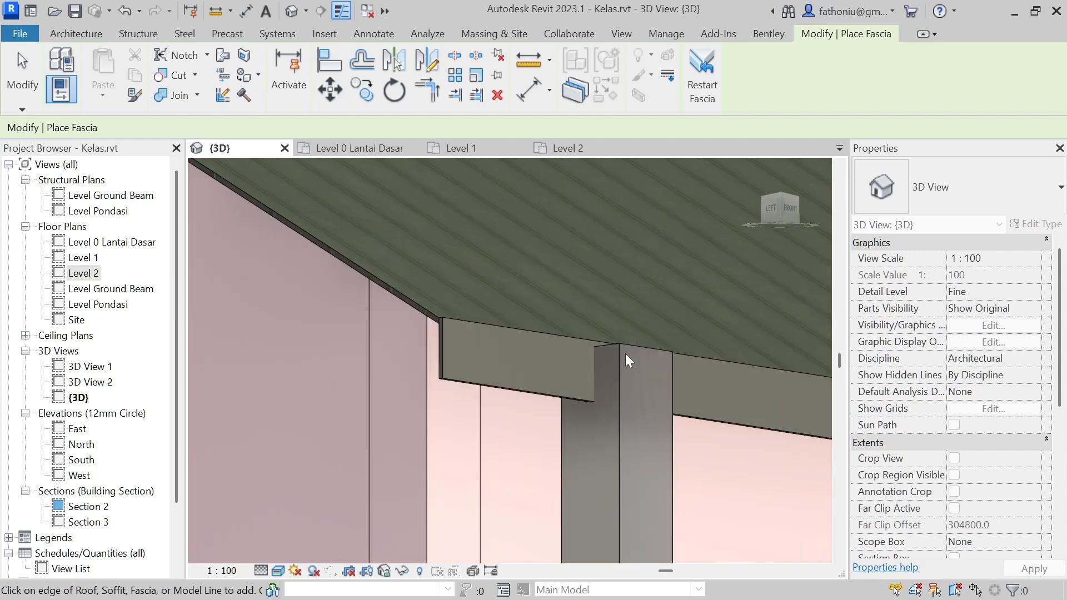
scroll(625, 361, "down", 8)
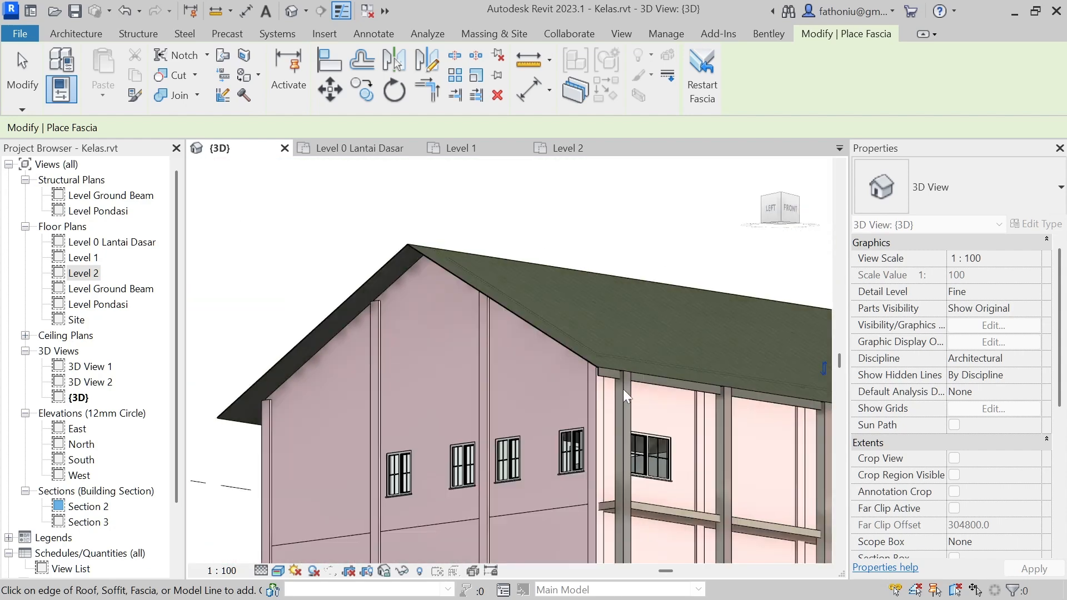
scroll(623, 390, "up", 3)
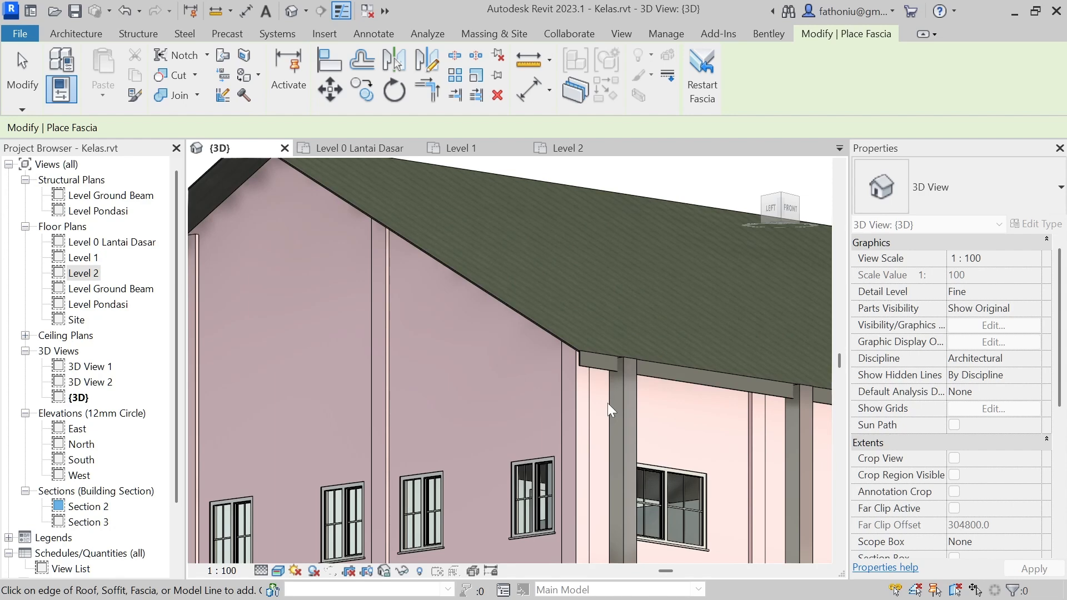
- Examine the end of the front eave fascia from the left gable side, checking how it sits against the roof edge and columns
middle_click_drag(611, 403, 766, 436, "shift")
scroll(366, 374, "down", 4)
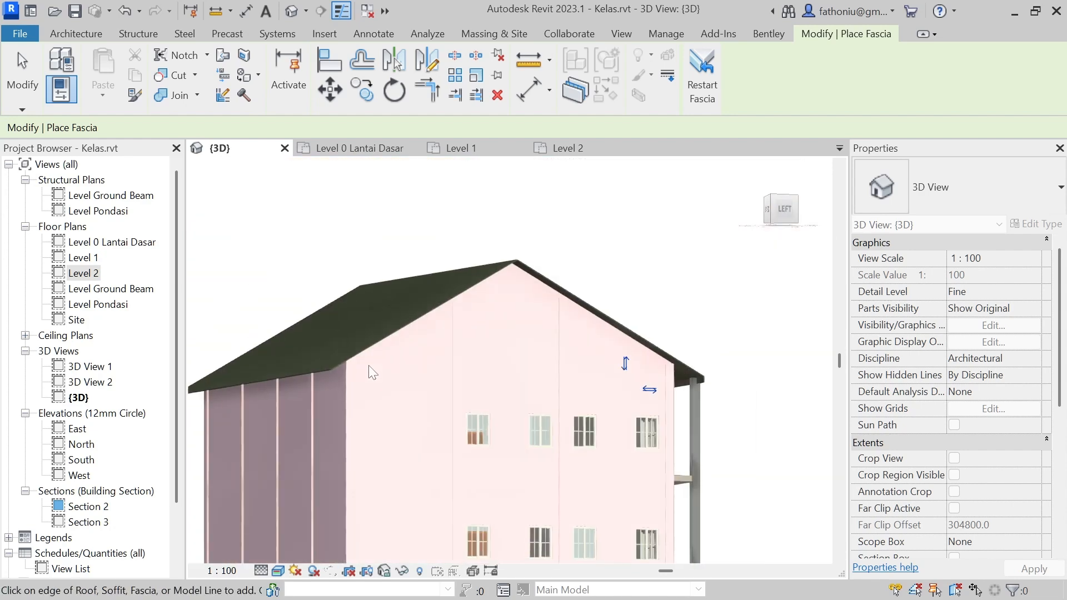
middle_click_drag(547, 385, 504, 378)
scroll(660, 398, "up", 3)
middle_click_drag(660, 399, 531, 313, "shift")
scroll(586, 312, "down", 2)
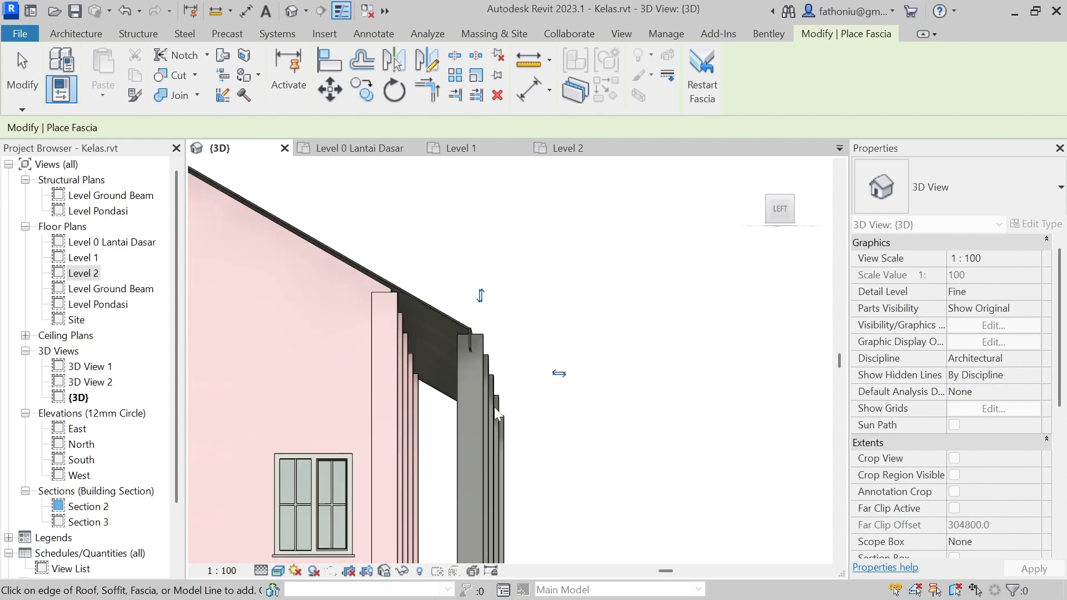
scroll(494, 407, "up", 2)
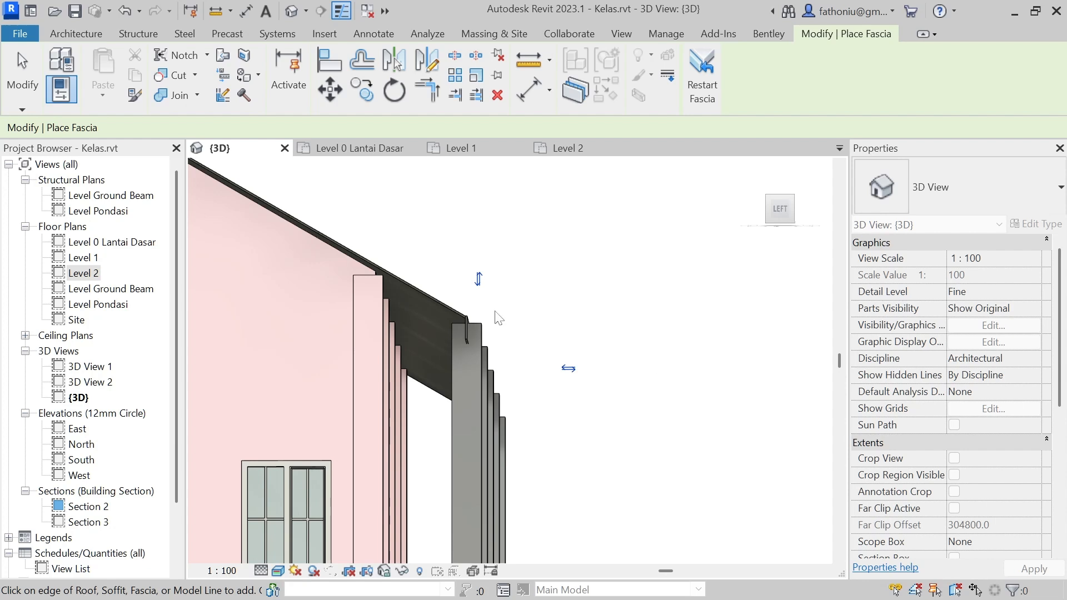
middle_click_drag(509, 308, 567, 369, "shift")
scroll(547, 359, "up", 3)
scroll(547, 355, "up", 1)
middle_click_drag(697, 358, 780, 210)
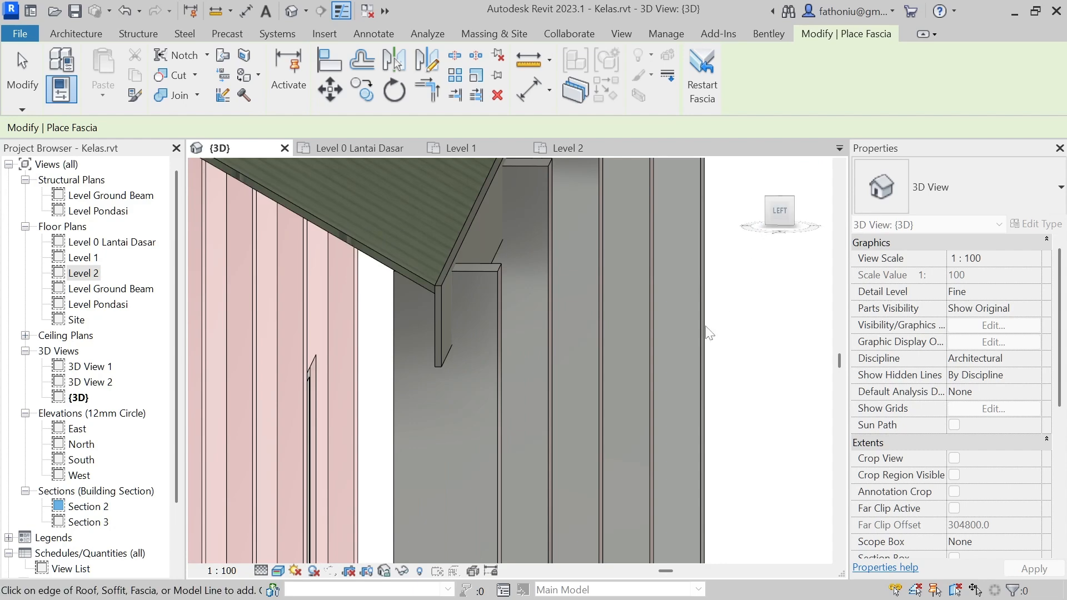
- Set the front eave fascia's profile angle to -30°
key("Escape")
key("Escape")
left_click(439, 321)
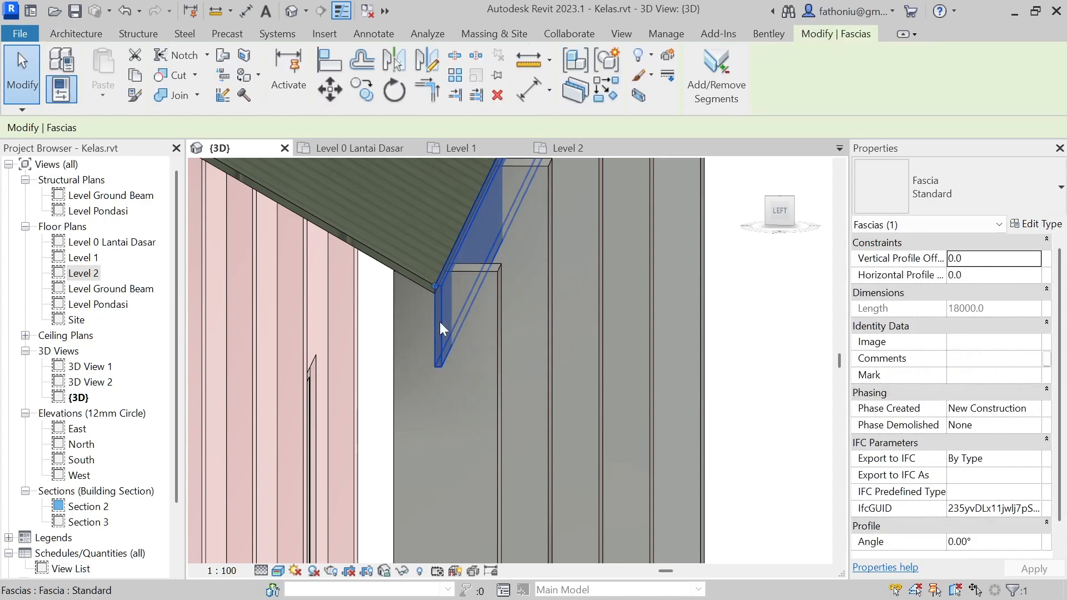
middle_click_drag(472, 345, 548, 356, "shift")
left_click(977, 543)
type("-")
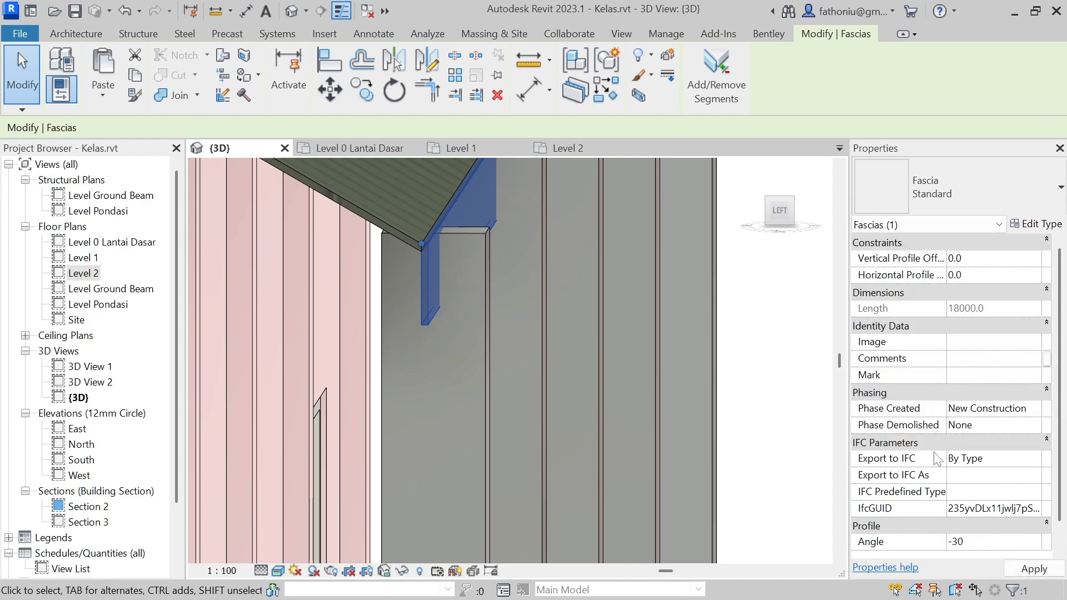
type("30")
key("Return")
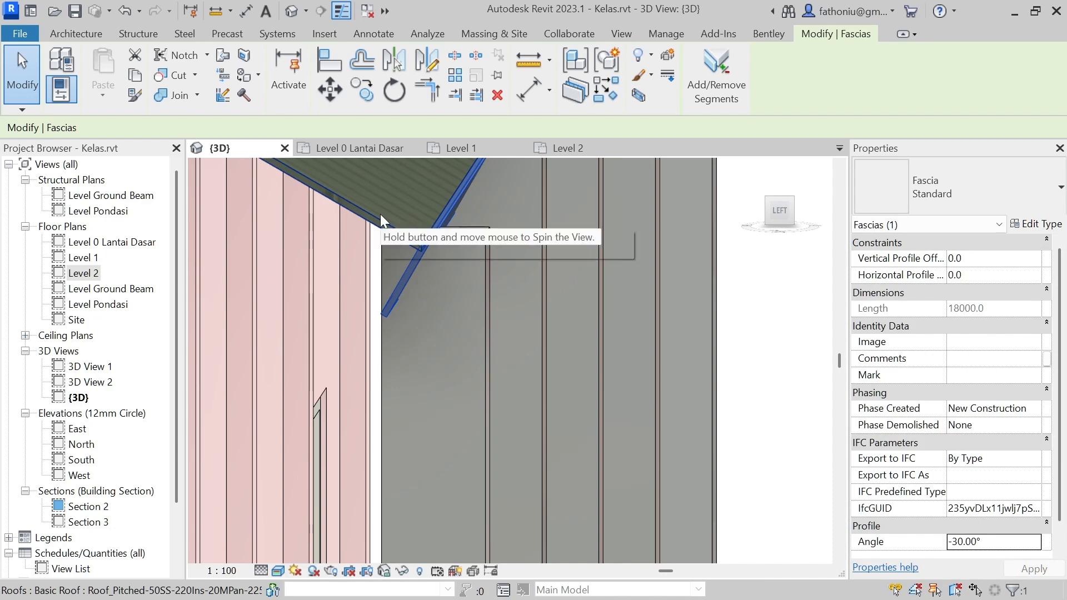
key("Escape")
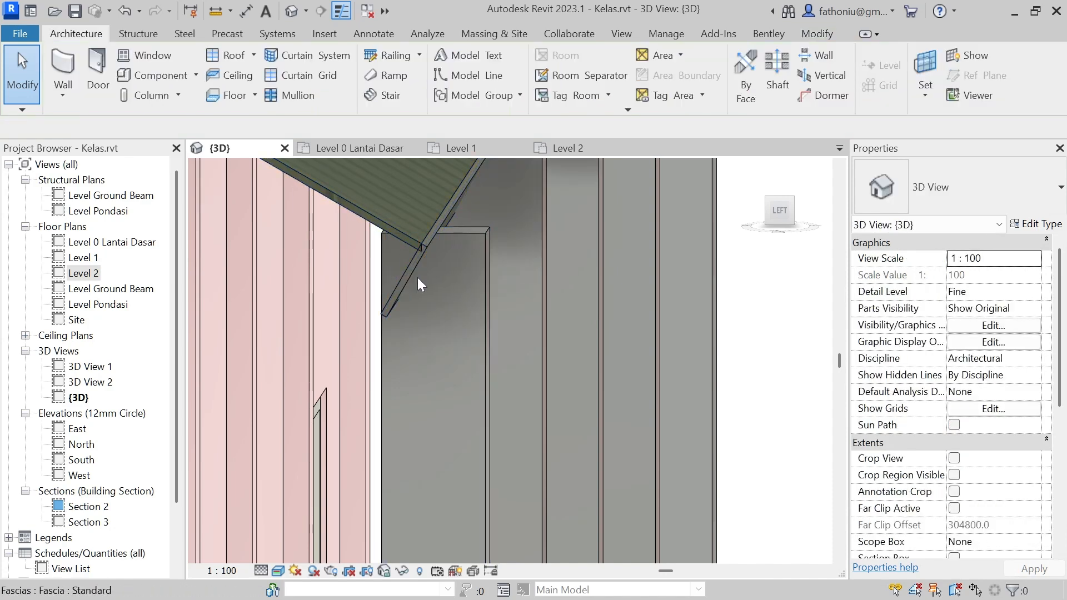
- Remove the front-slope segment at the right gable end from the gable fascia
scroll(434, 276, "up", 2)
middle_click_drag(436, 298, 522, 416, "shift")
middle_click_drag(508, 336, 553, 317, "shift")
scroll(417, 276, "down", 4)
scroll(476, 229, "down", 2)
middle_click_drag(496, 230, 545, 260)
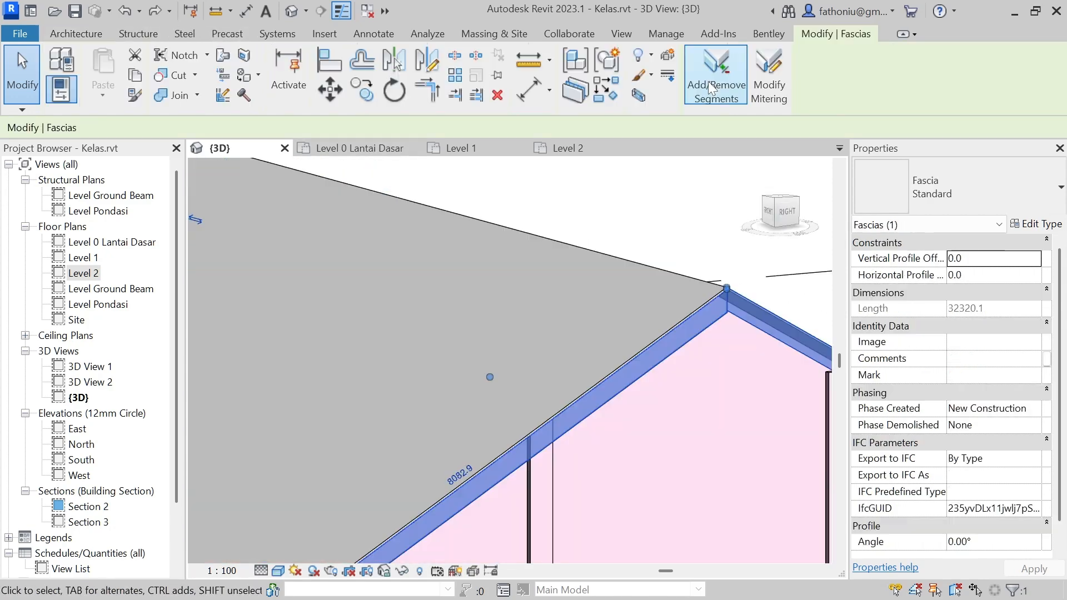
left_click(721, 87)
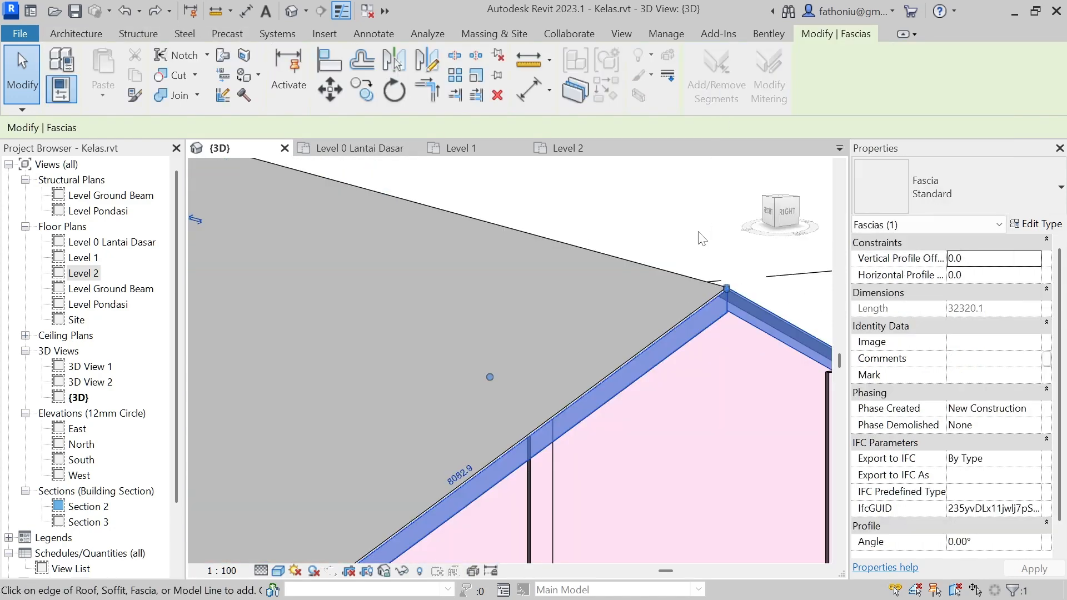
left_click(691, 312)
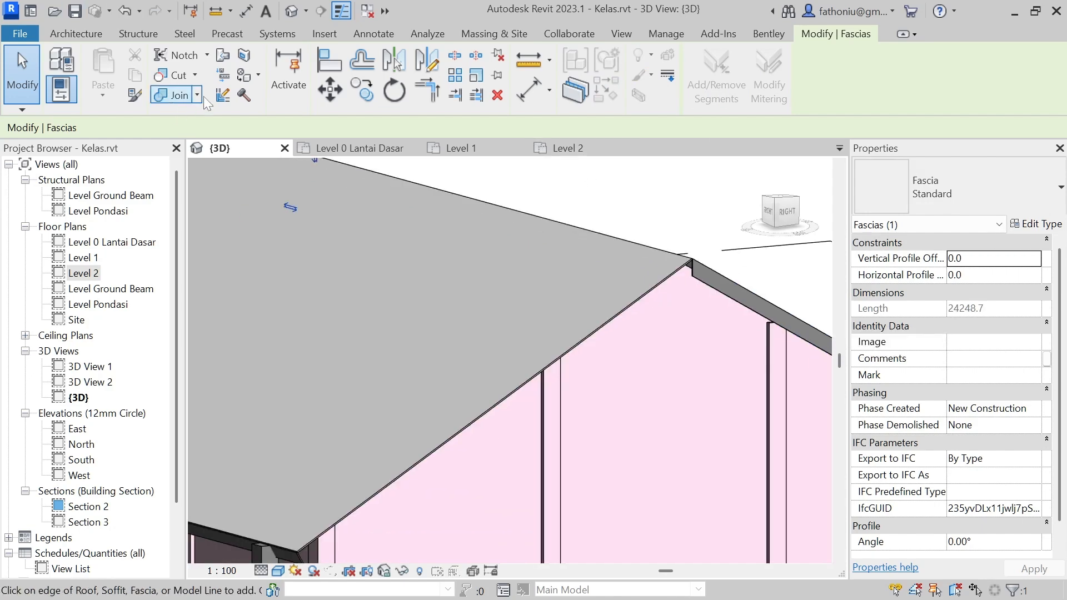
- Place a separate Standard fascia along the front-slope roof edge of the right gable end
left_click(68, 32)
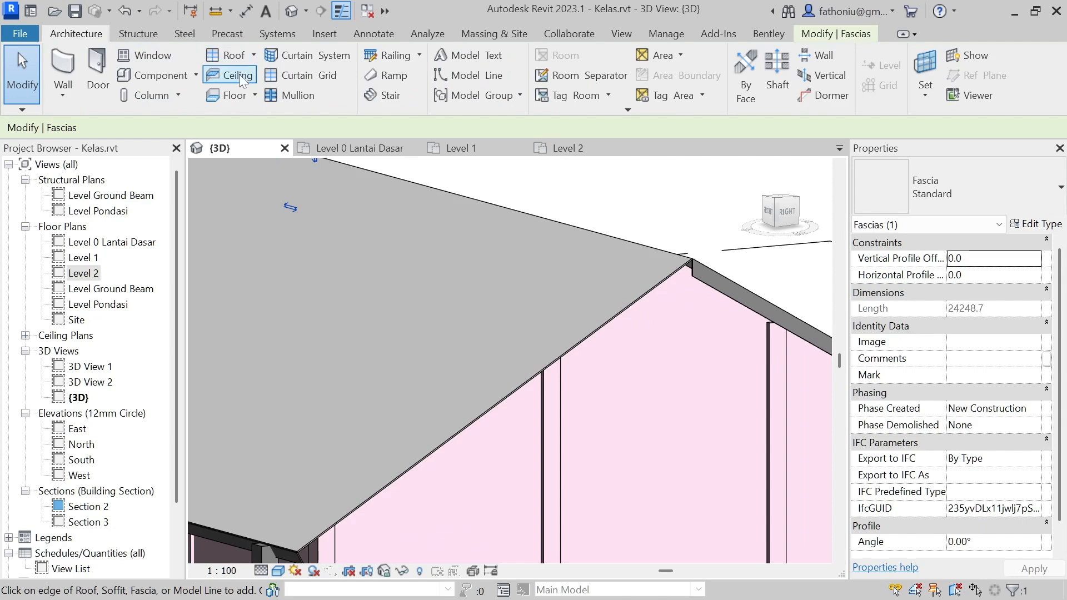
left_click(253, 55)
left_click(252, 222)
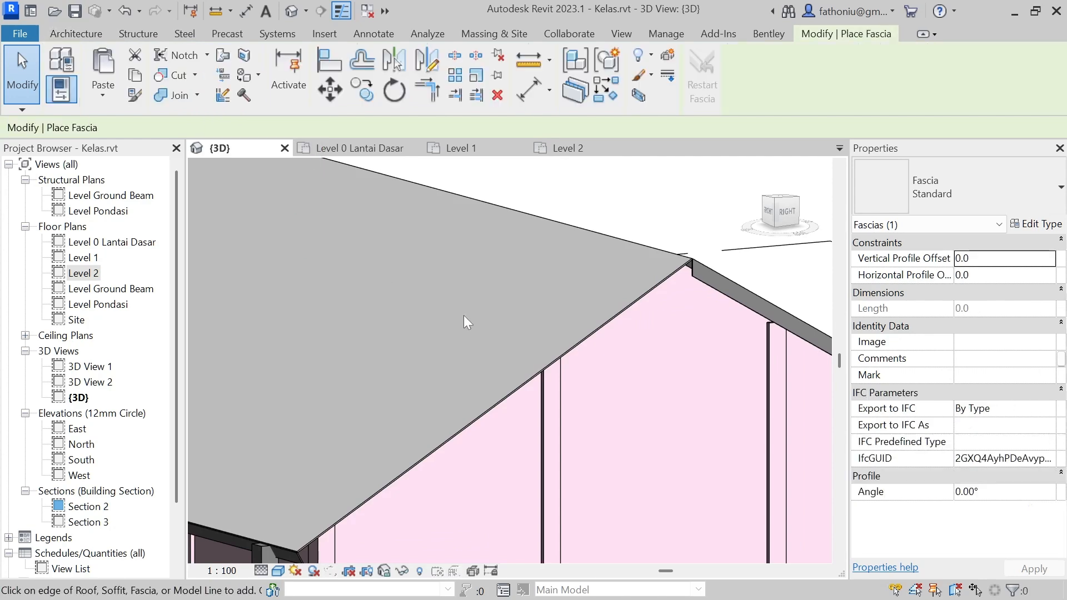
scroll(552, 340, "up", 4)
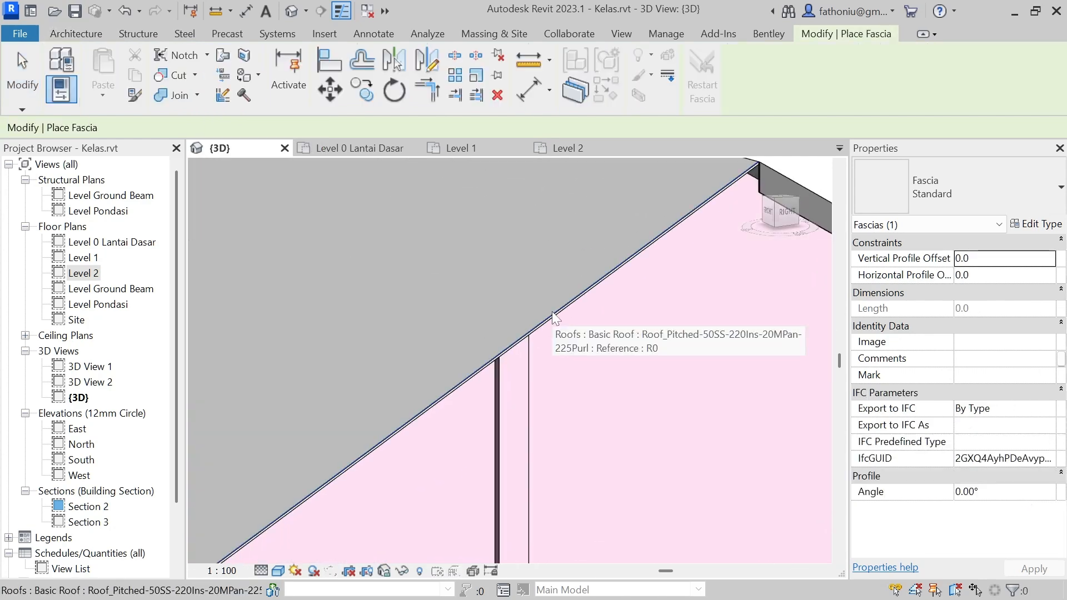
left_click(552, 313)
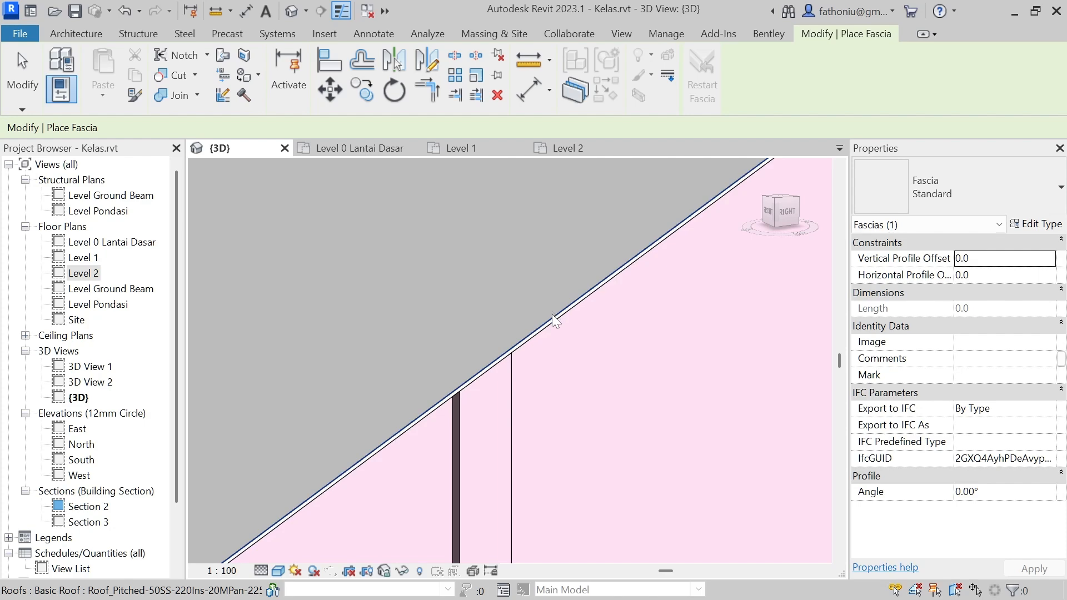
scroll(602, 321, "down", 3)
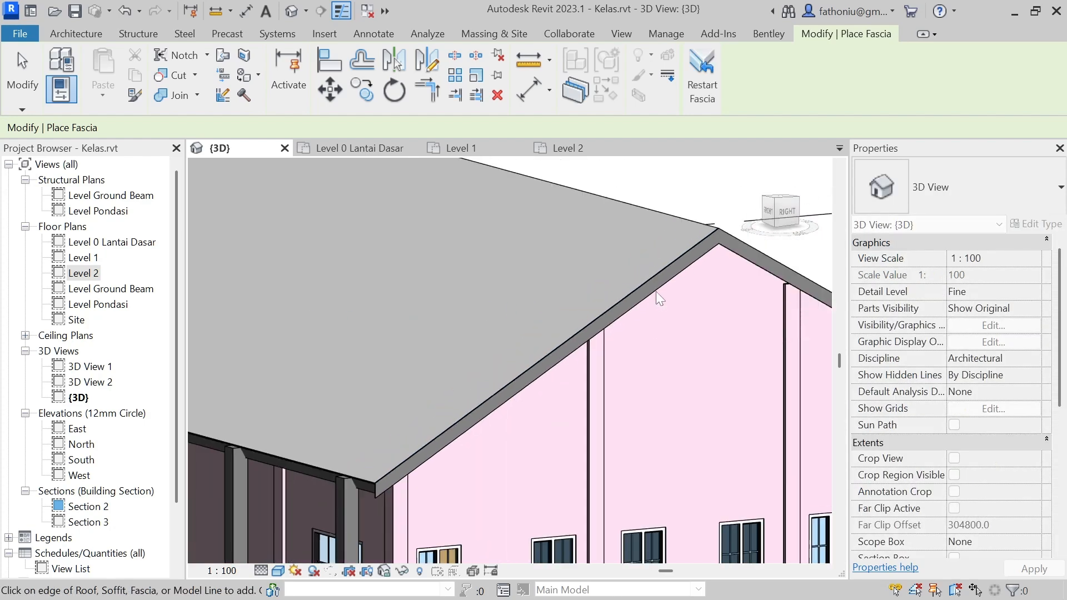
key("Escape")
key("Escape")
- Change the right gable fascia's end miter at the front eave corner to Perpendicular
scroll(539, 243, "down", 5)
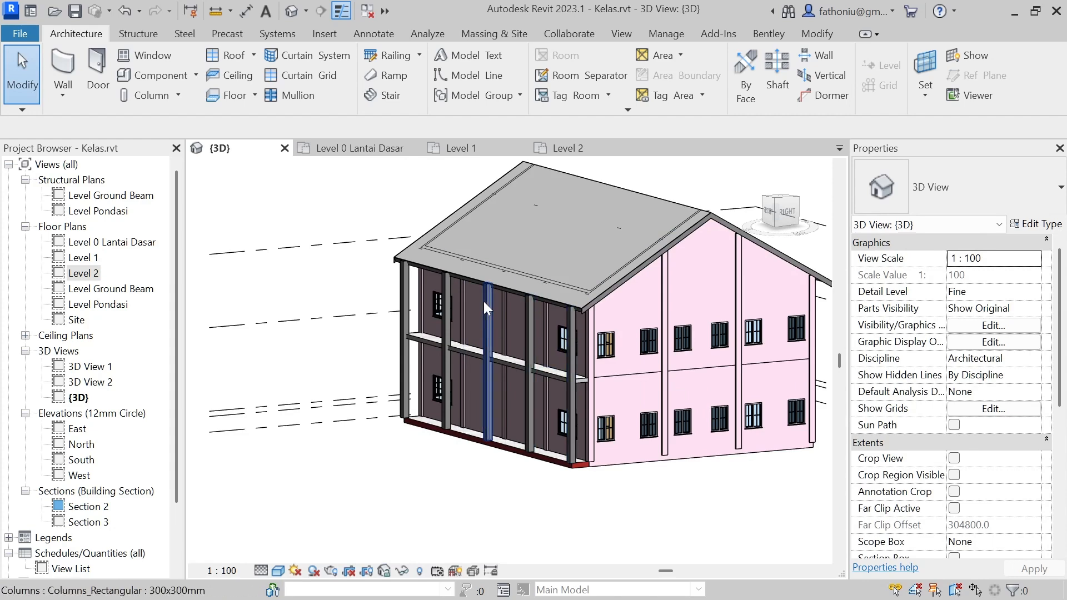
left_click(565, 334)
middle_click_drag(554, 349, 586, 317, "shift")
scroll(587, 317, "up", 6)
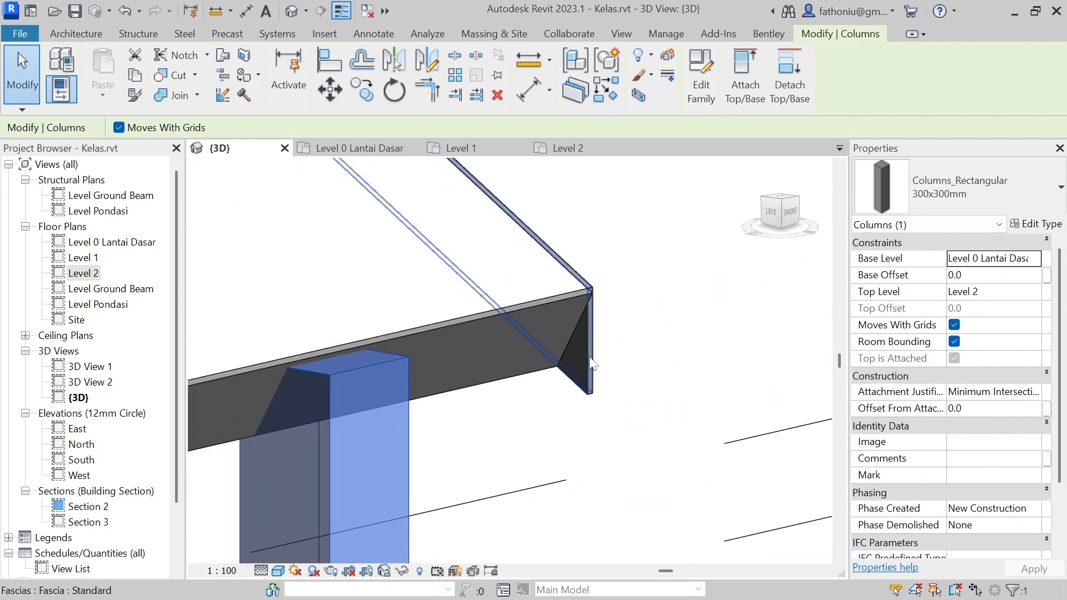
scroll(587, 339, "up", 4)
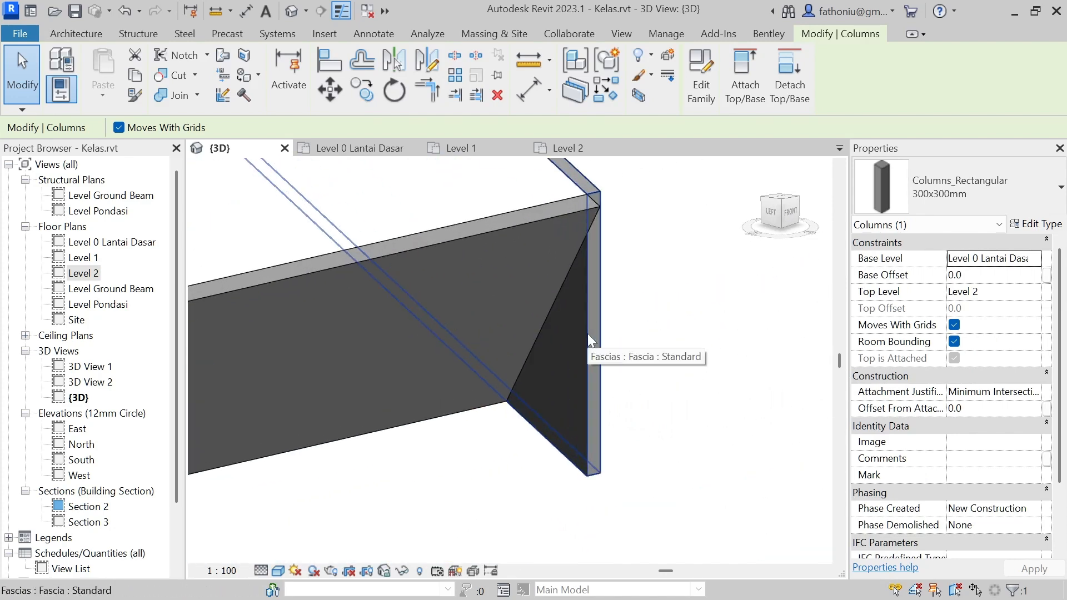
left_click(628, 325)
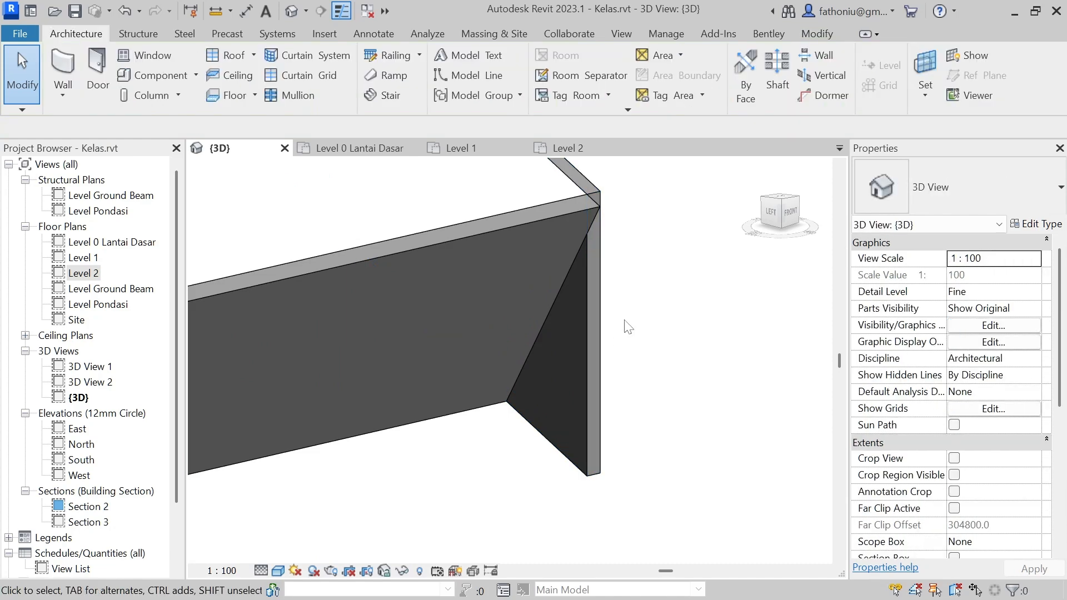
left_click(588, 328)
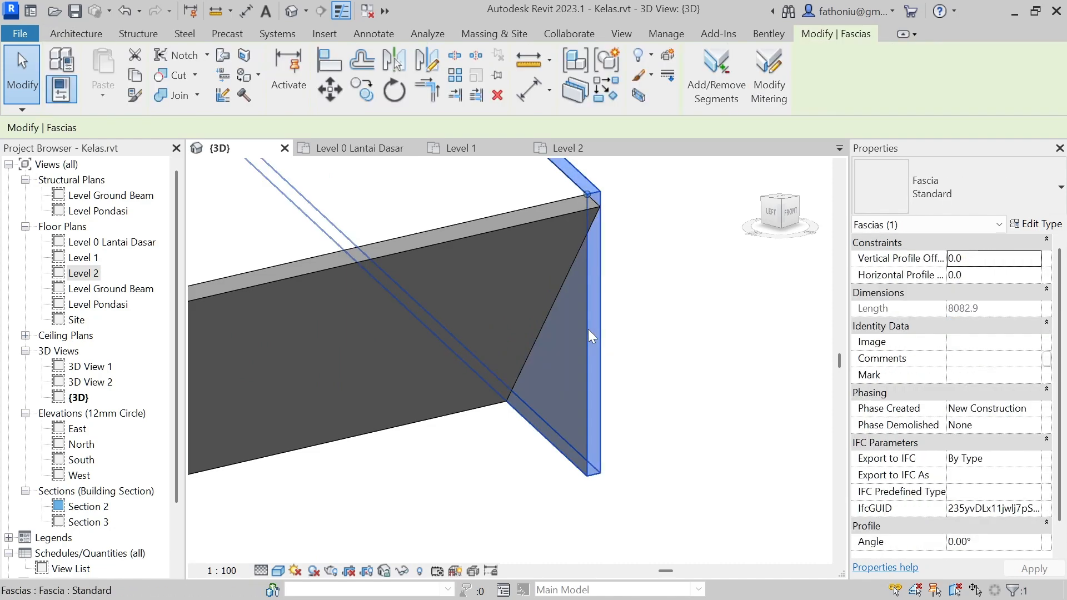
left_click(766, 89)
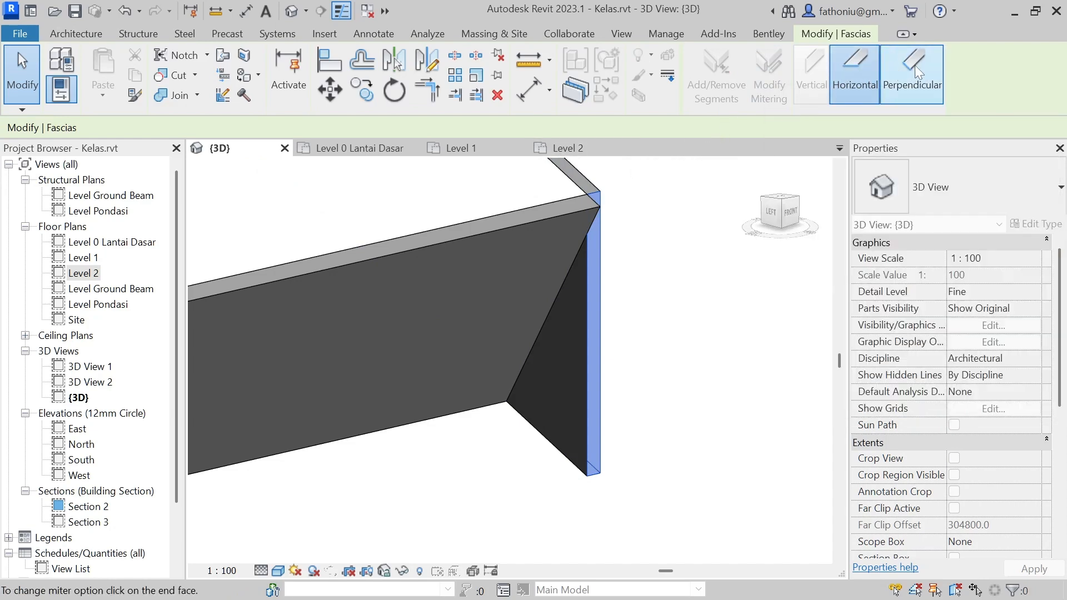
left_click(915, 65)
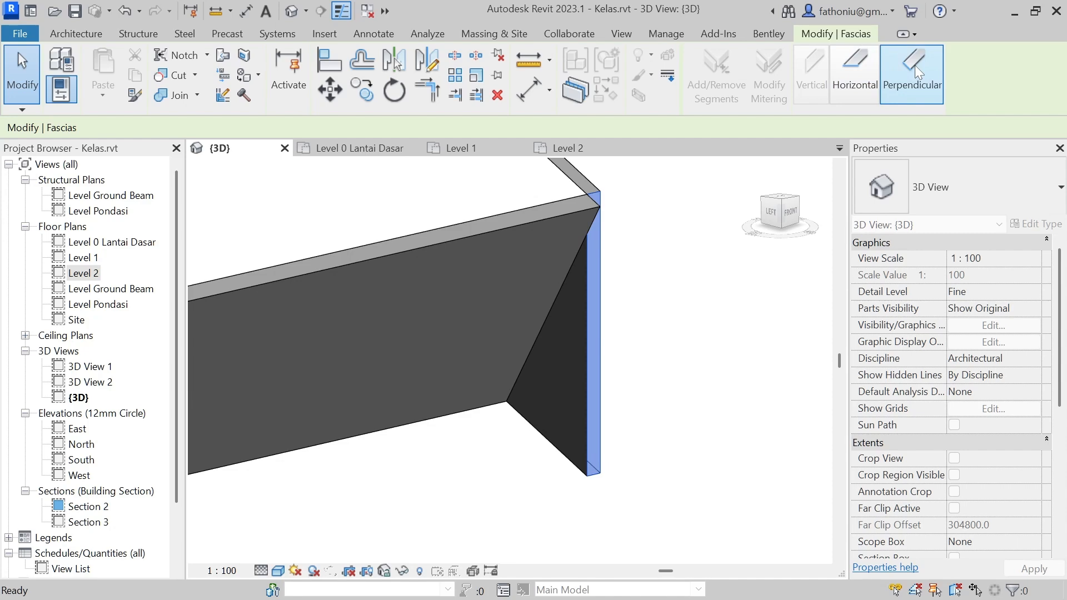
left_click(590, 275)
key("Escape")
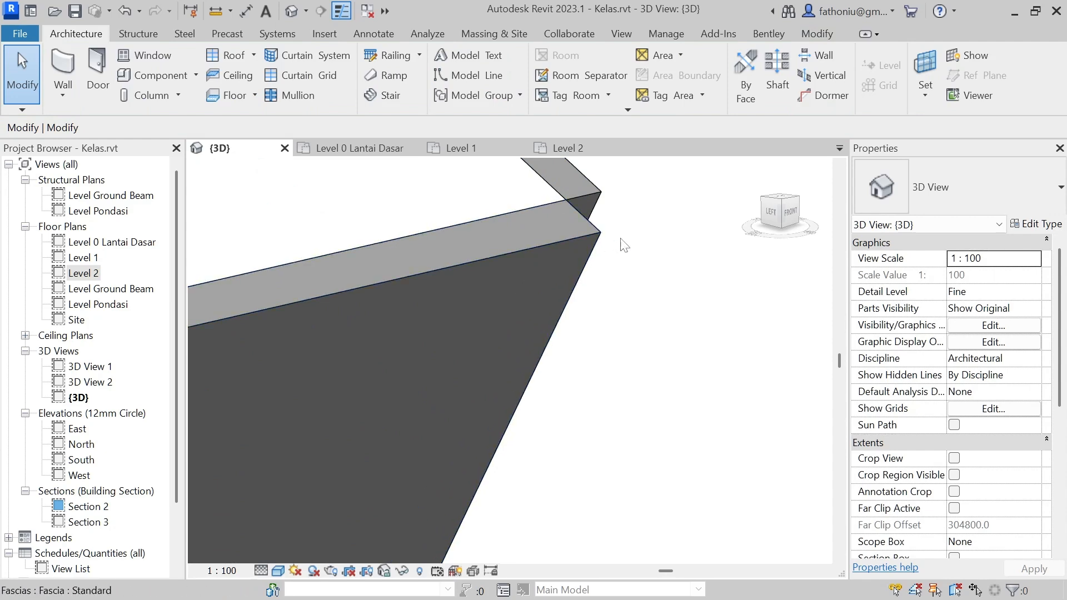
- Extend the front eave fascia's right gable end about 19 mm to the outer face of the gable fascia
left_click(590, 236)
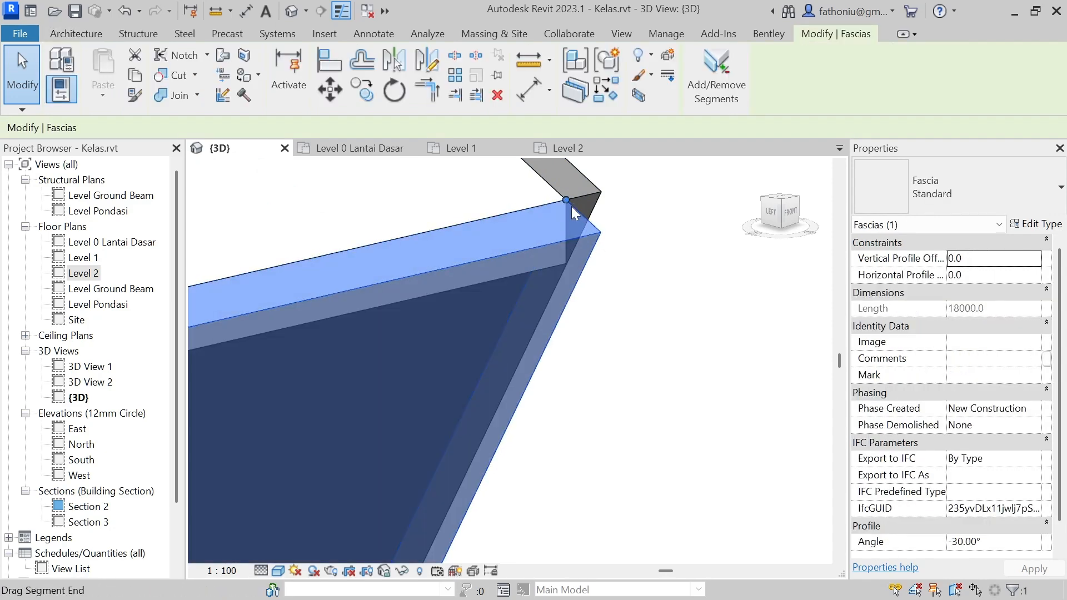
left_click_drag(565, 199, 601, 192)
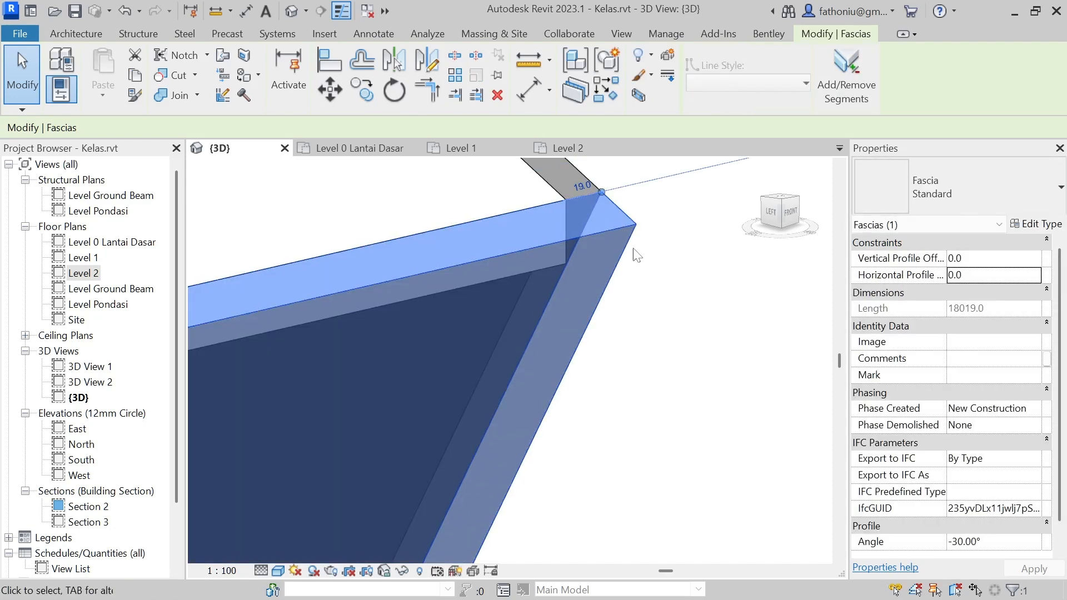
scroll(640, 259, "down", 2)
left_click(665, 316)
scroll(665, 314, "down", 6)
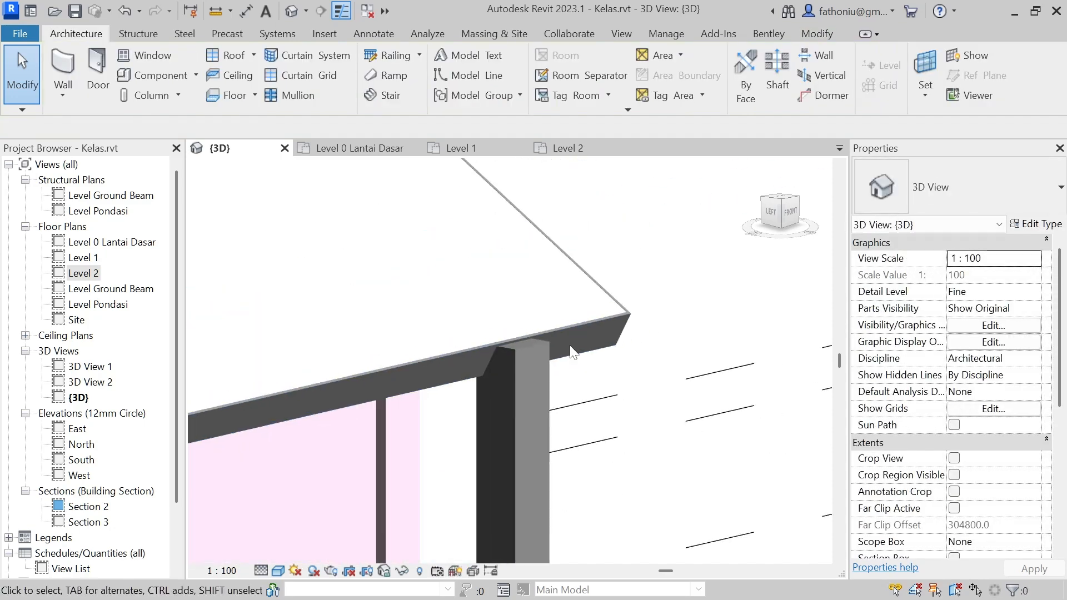
- Change the left gable fascia's end miter at the front eave corner to Perpendicular
scroll(570, 346, "down", 2)
scroll(403, 408, "down", 4)
middle_click_drag(331, 431, 669, 381)
scroll(372, 438, "up", 3)
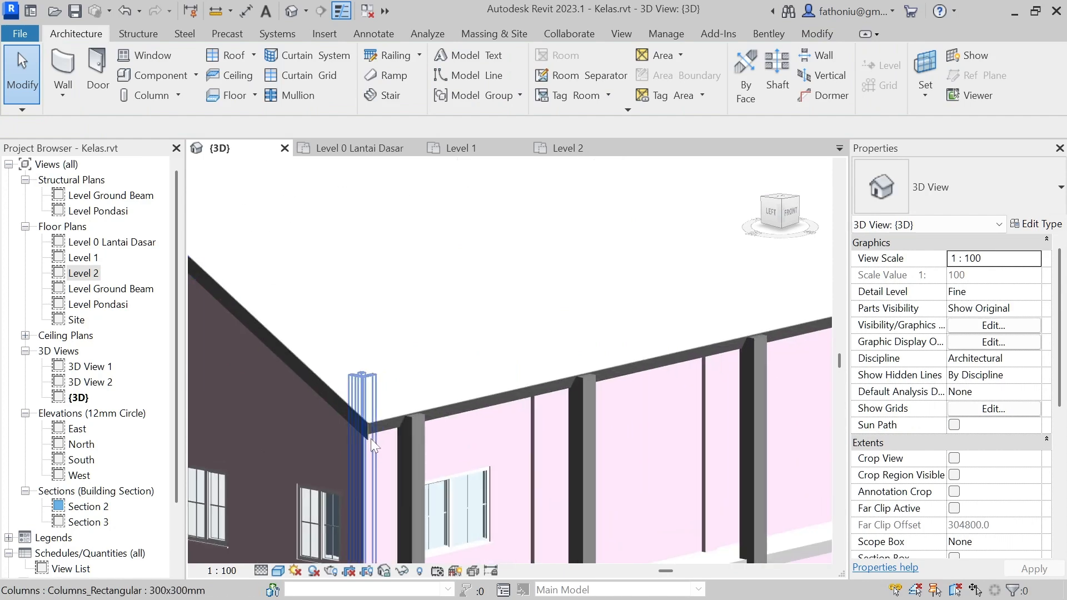
scroll(371, 439, "up", 3)
left_click(355, 486)
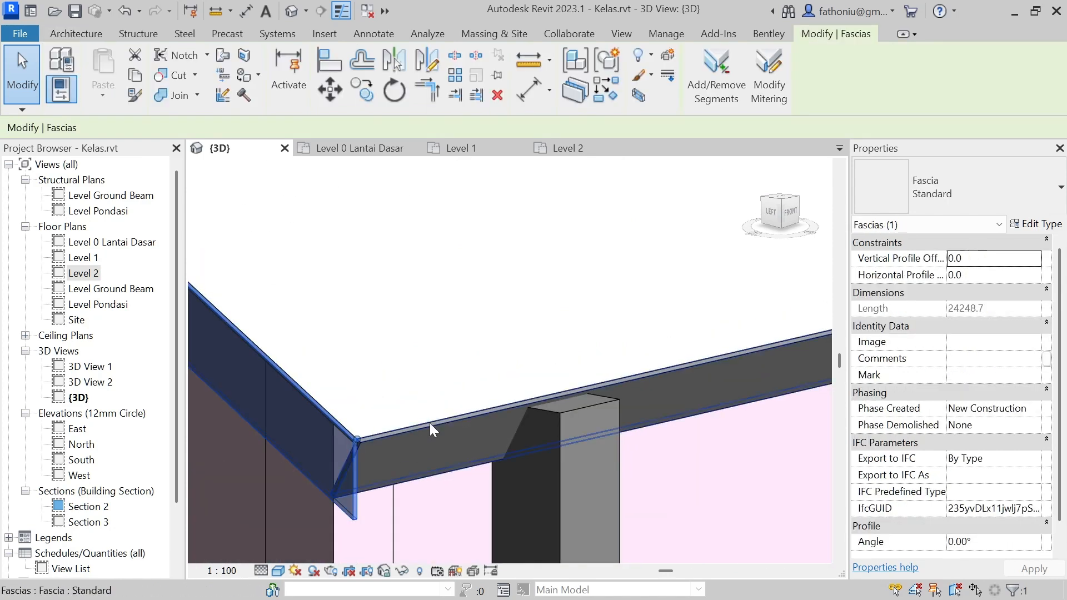
left_click(767, 85)
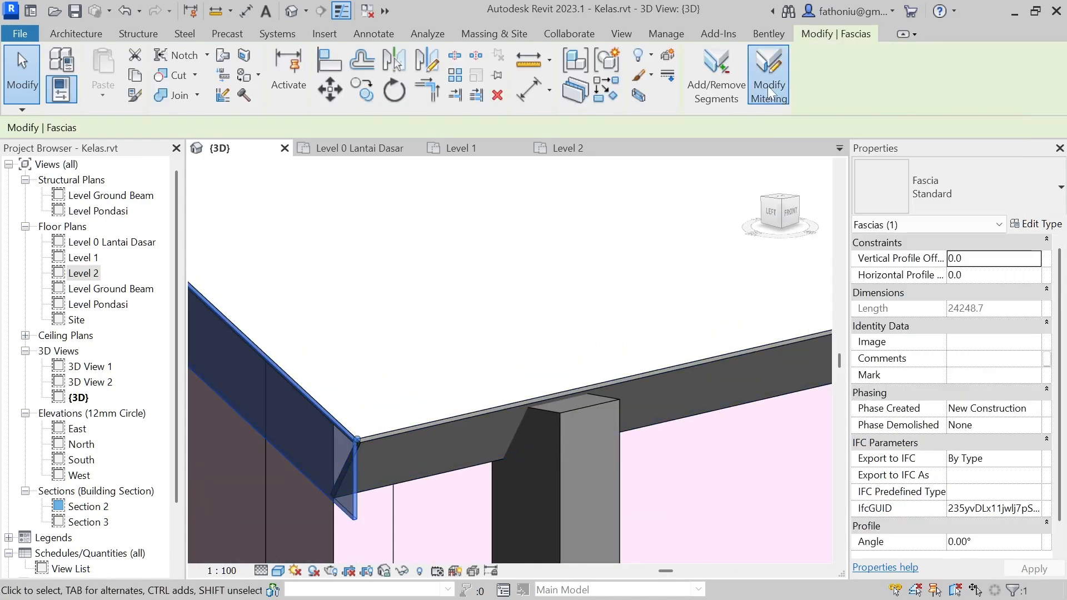
left_click(918, 61)
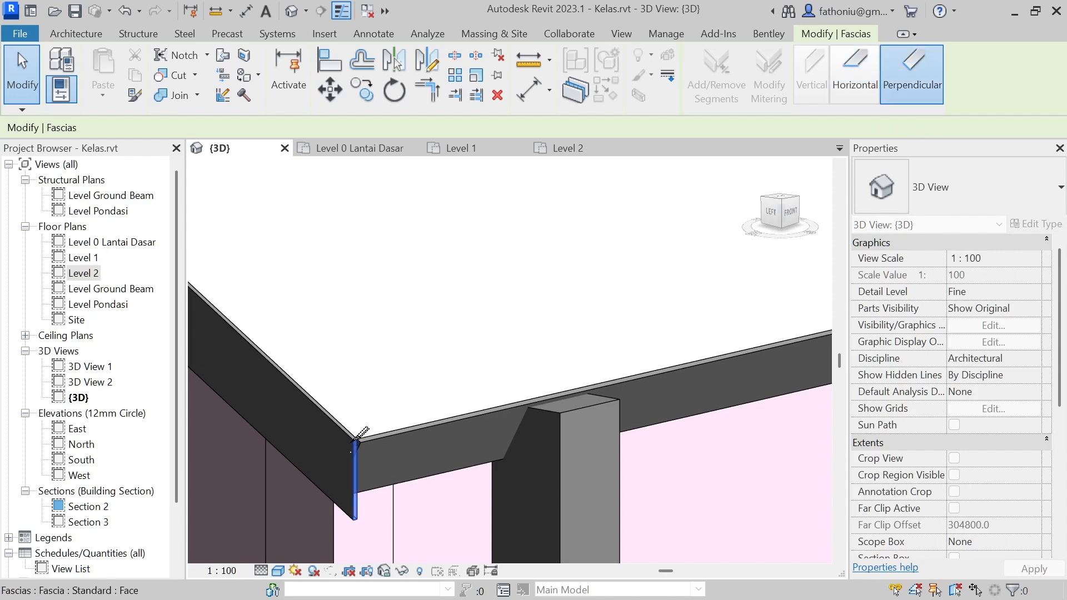
left_click(355, 476)
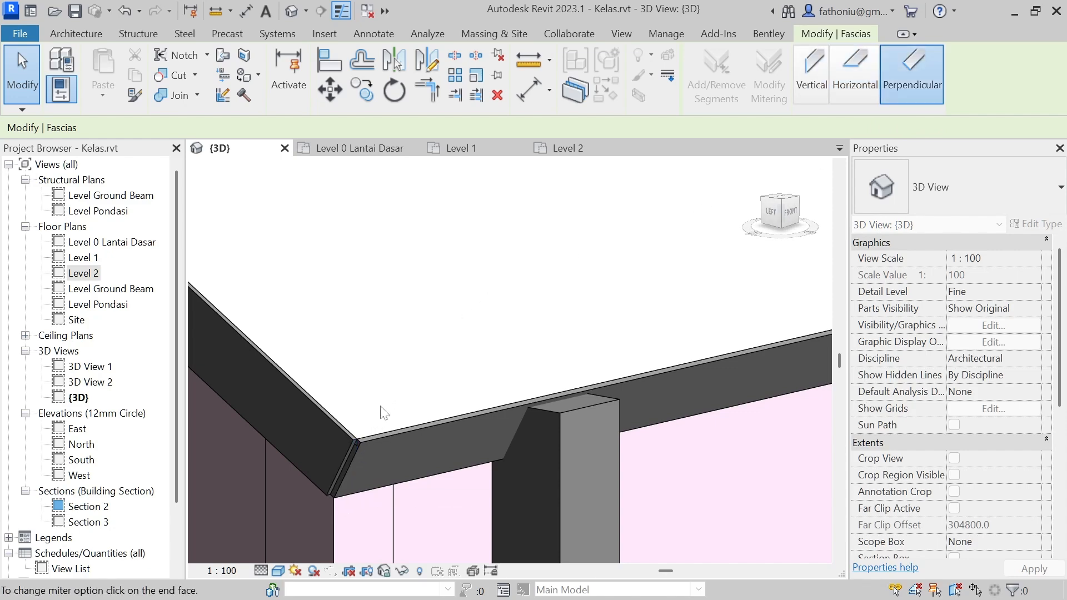
key("Escape")
key("Escape")
- Extend the front eave fascia's left gable end about 19 mm to the outer face of the gable fascia
scroll(376, 401, "up", 4)
middle_click_drag(407, 484, 620, 304)
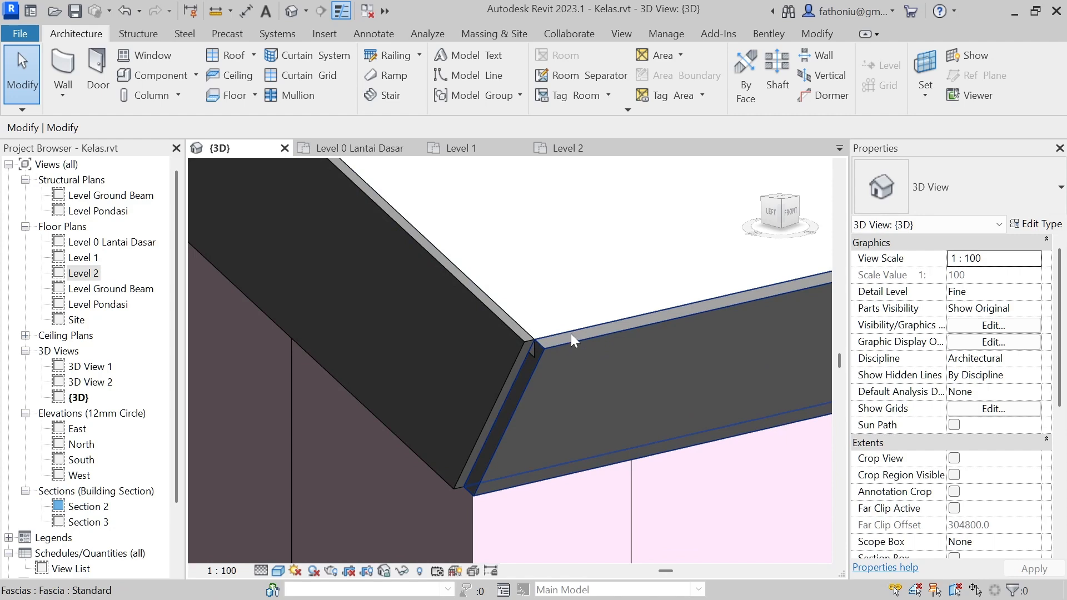
left_click(565, 342)
scroll(538, 347, "up", 2)
mouse_move(531, 344)
left_mouse_down()
mouse_move(500, 353)
mouse_move(514, 357)
mouse_move(524, 342)
left_mouse_up()
scroll(479, 288, "down", 2)
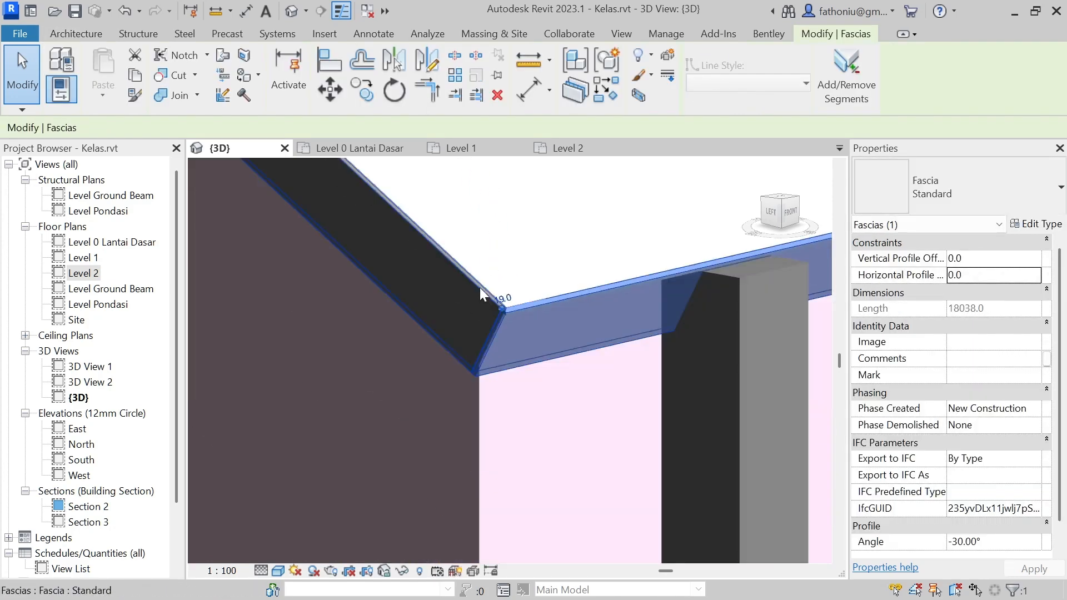
scroll(478, 292, "down", 4)
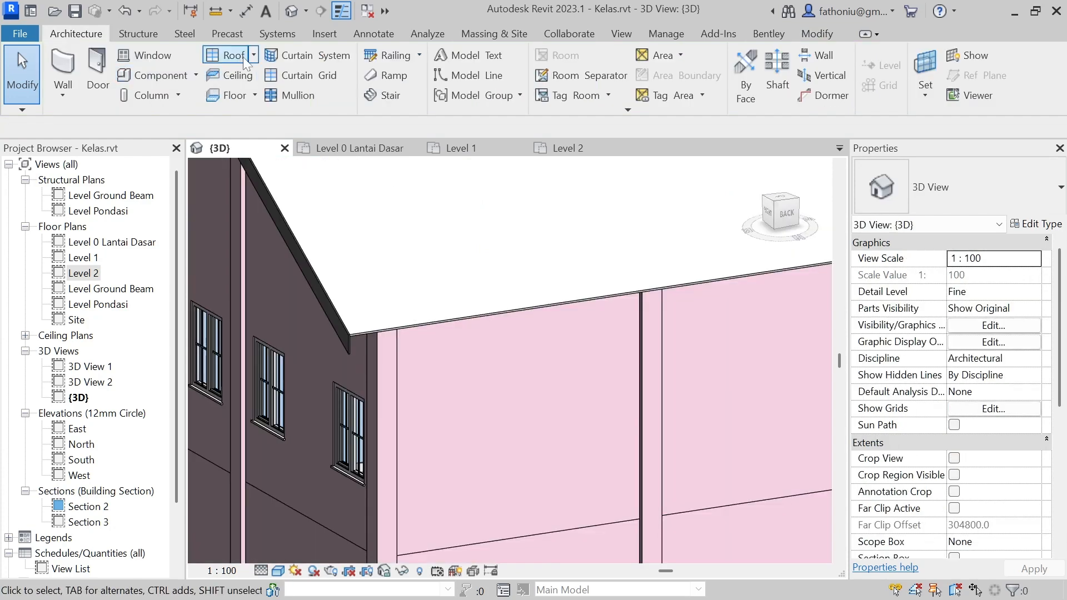
- Place a Standard roof fascia along the back eave edge of the roof
left_click(252, 55)
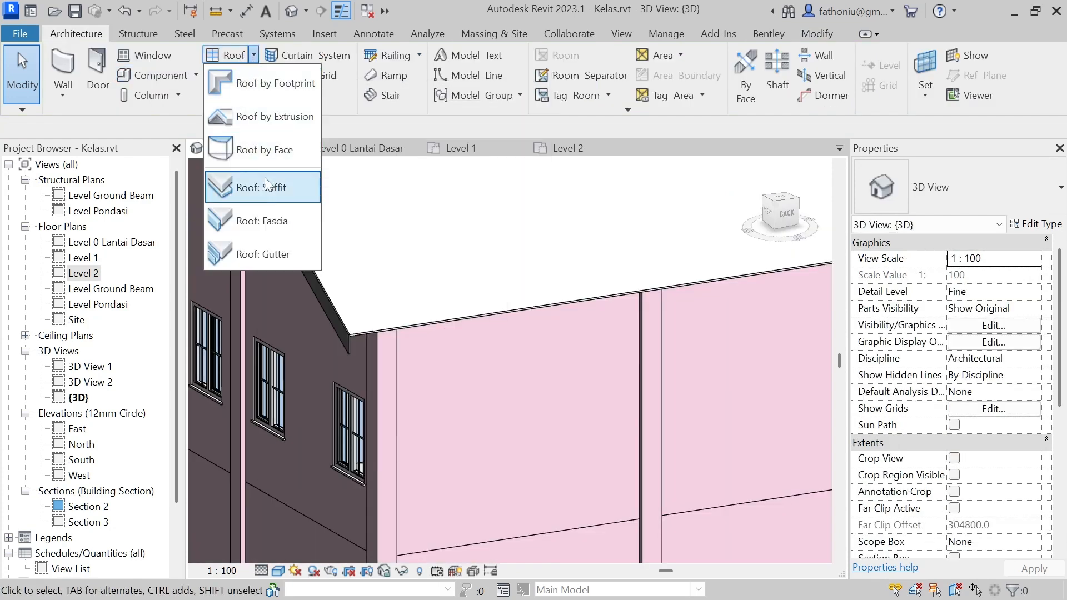
left_click(264, 221)
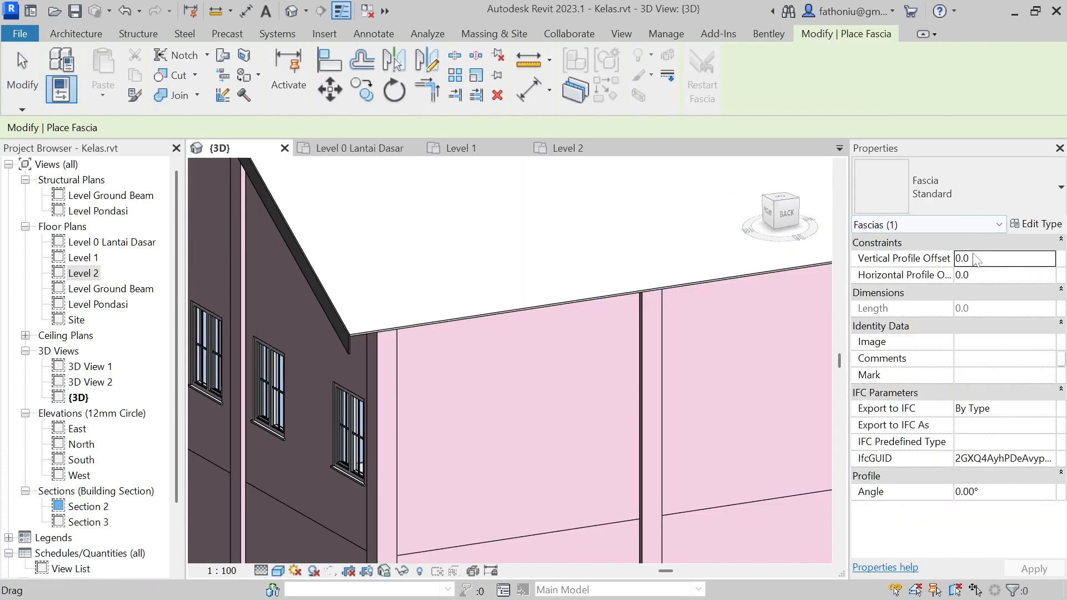
scroll(389, 322, "up", 5)
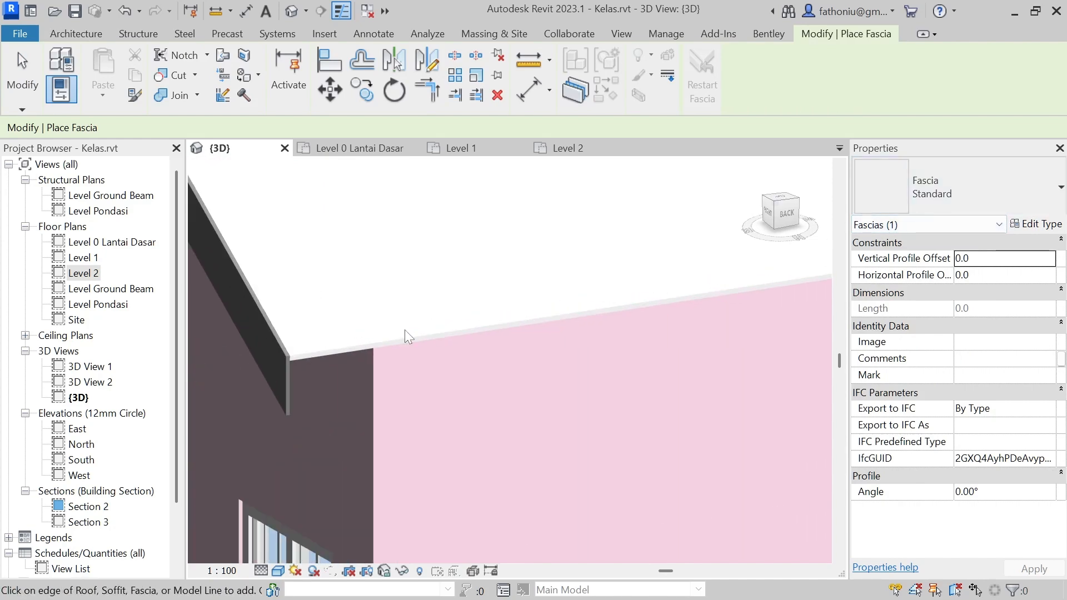
left_click(405, 334)
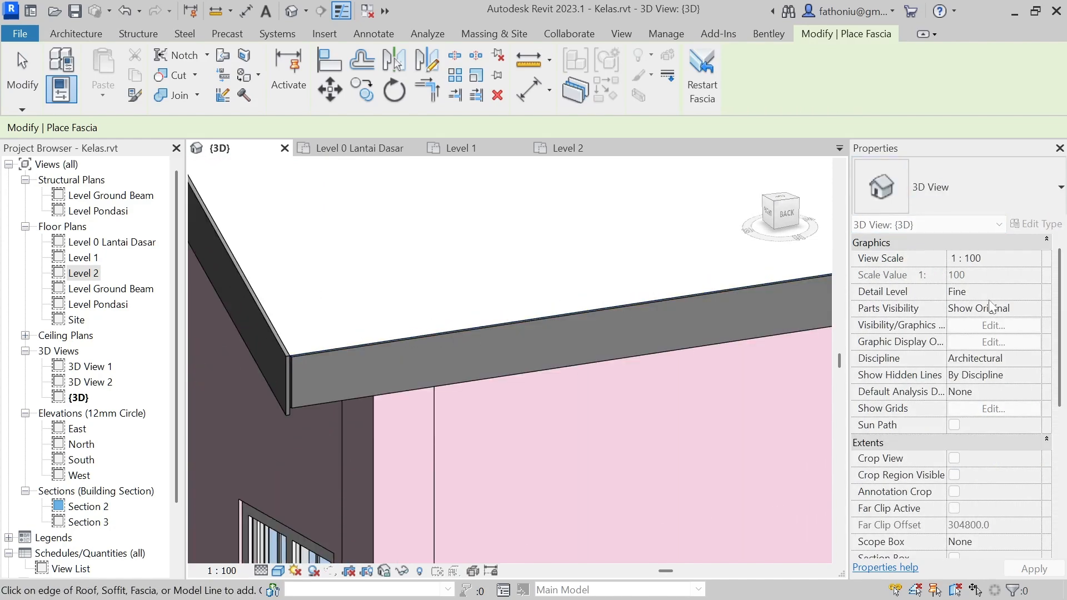
scroll(982, 394, "down", 4)
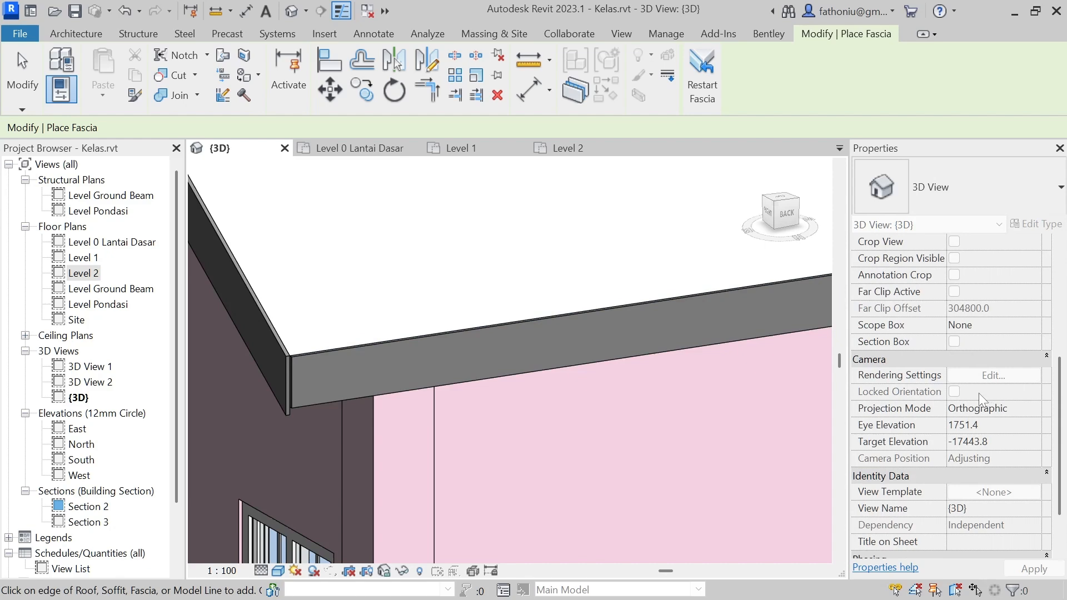
key("Escape")
- Set the back eave fascia's profile angle to -30°
left_click(456, 381)
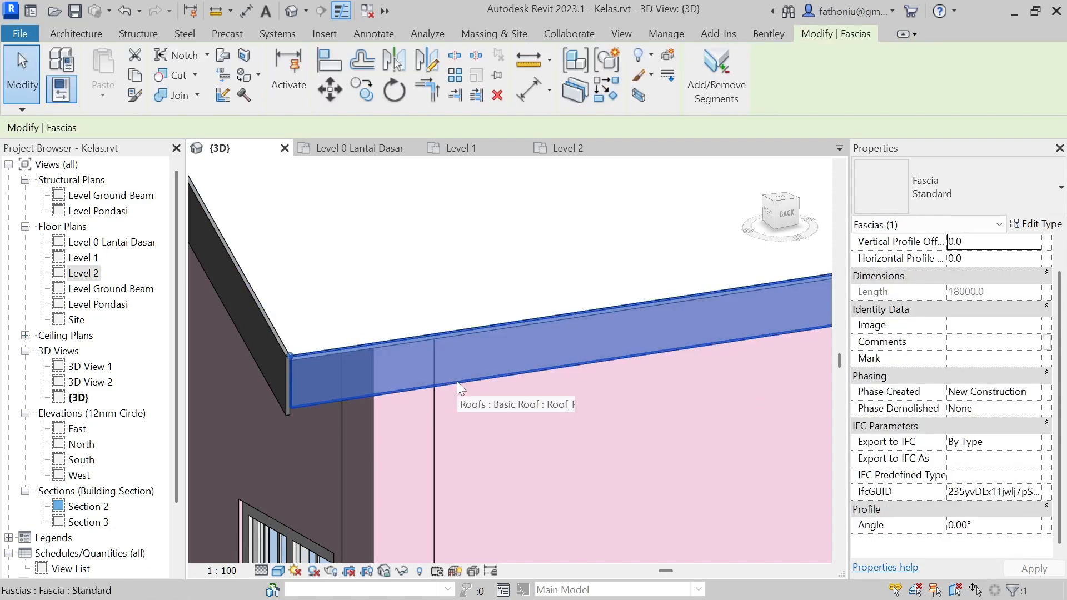
left_click(991, 525)
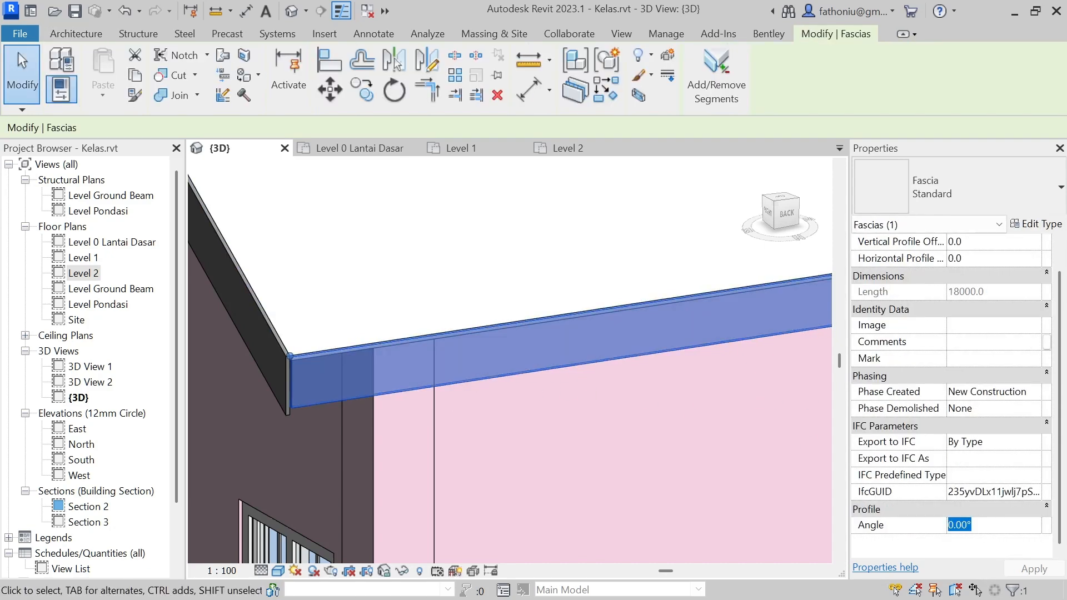
type("-30")
key("Return")
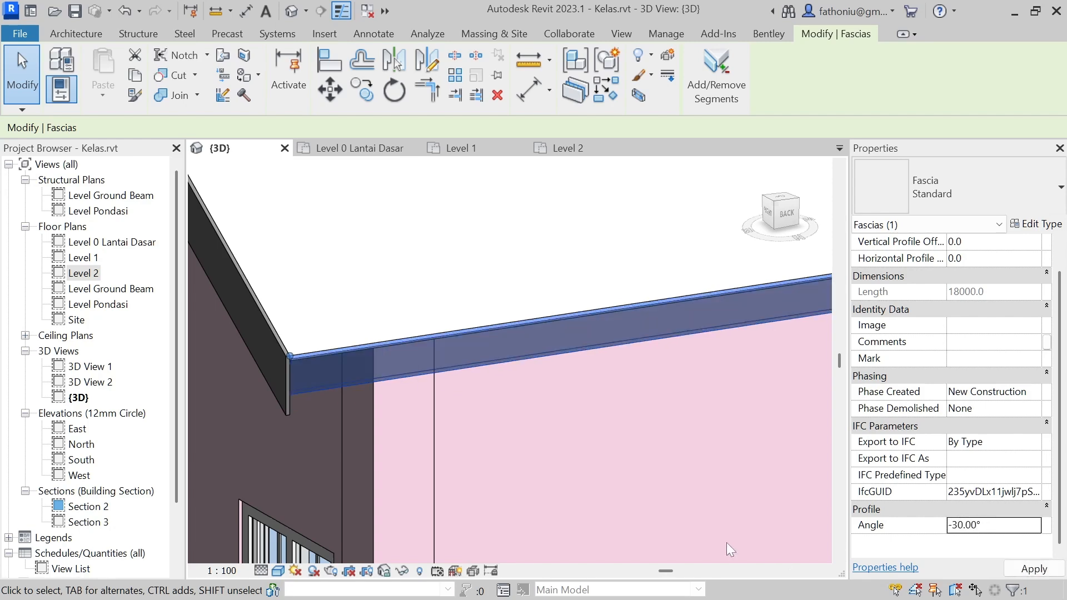
key("Escape")
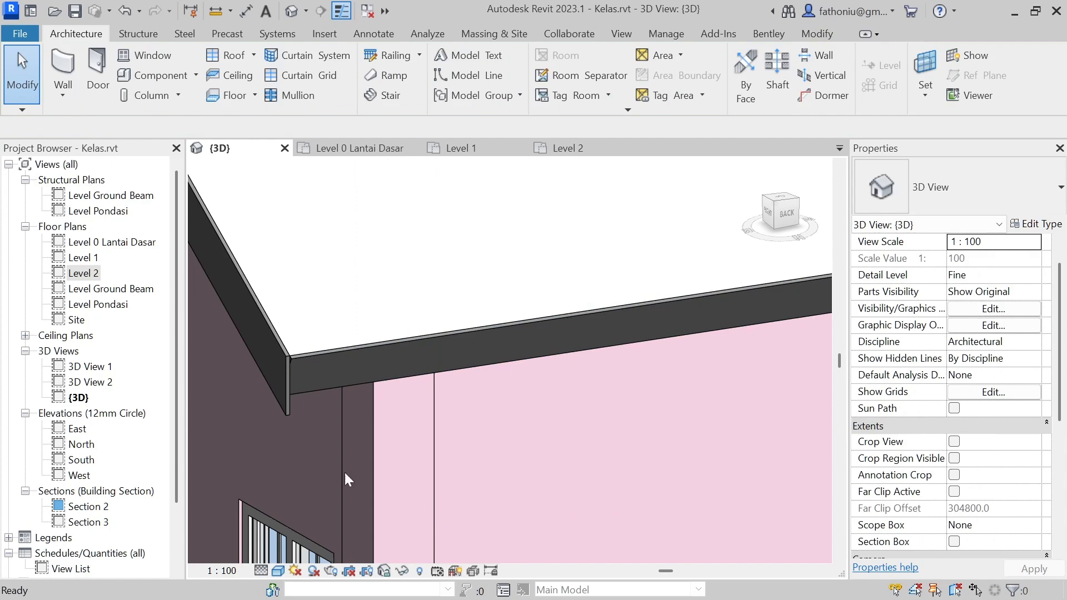
- Change the right gable fascia's end miter at the back eave corner to Perpendicular
left_click(288, 409)
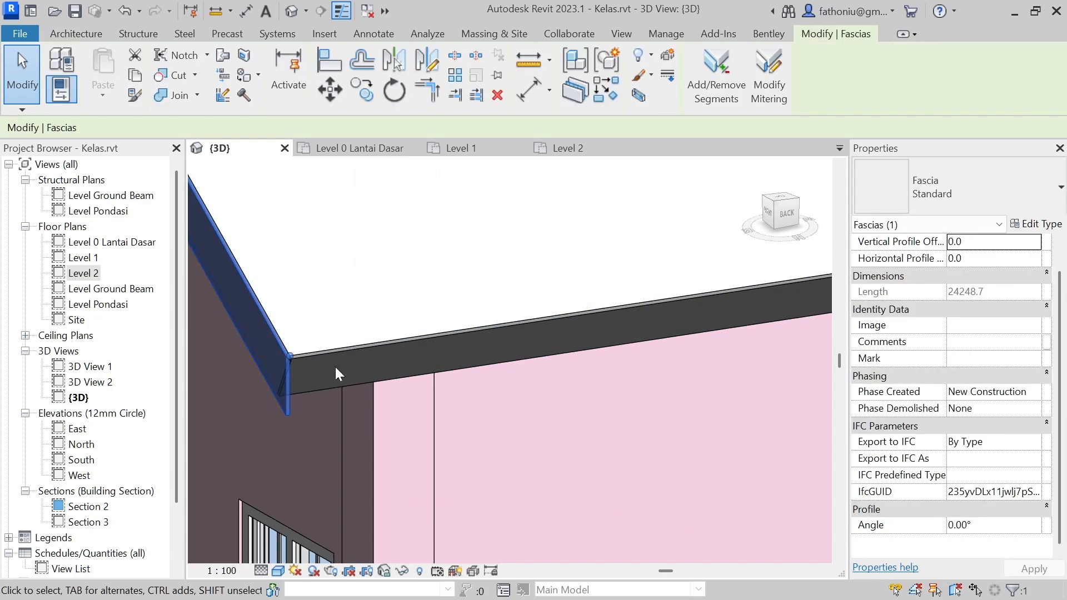
left_click(778, 72)
left_click(917, 68)
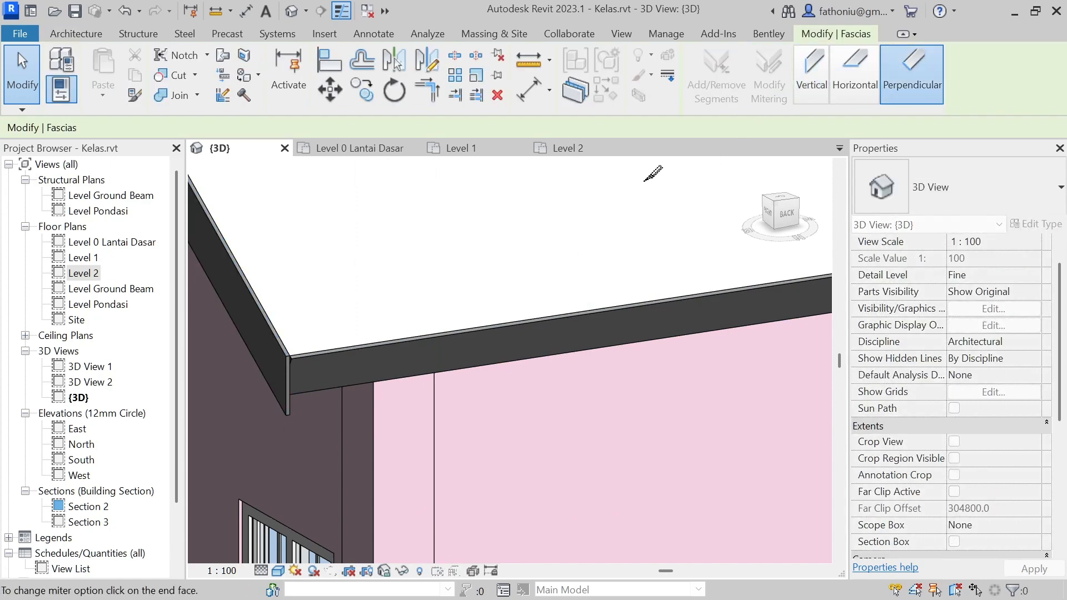
left_click(297, 397)
scroll(446, 389, "down", 2)
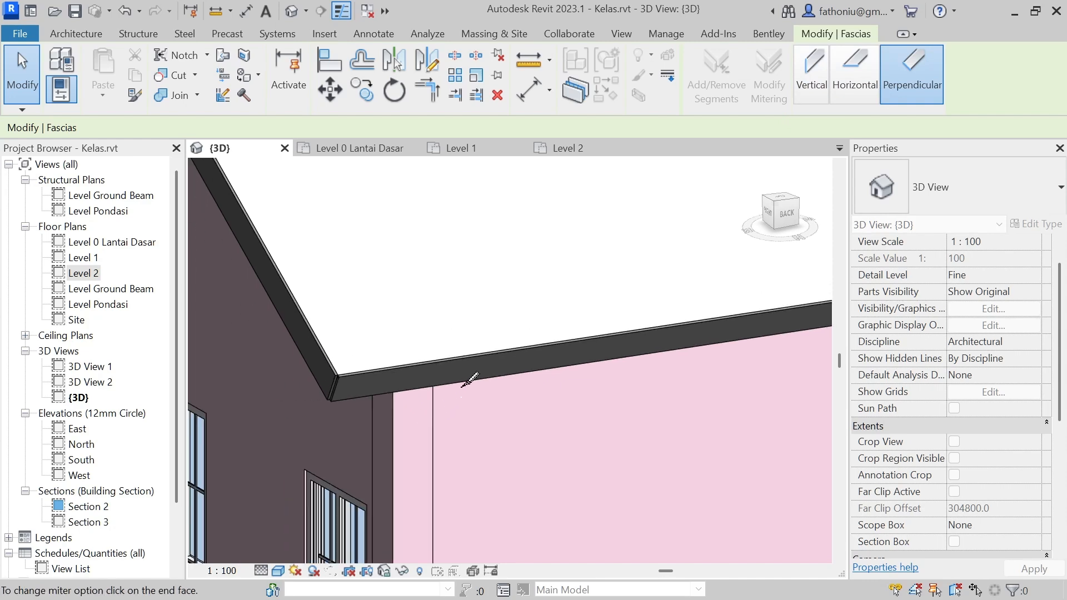
key("Escape")
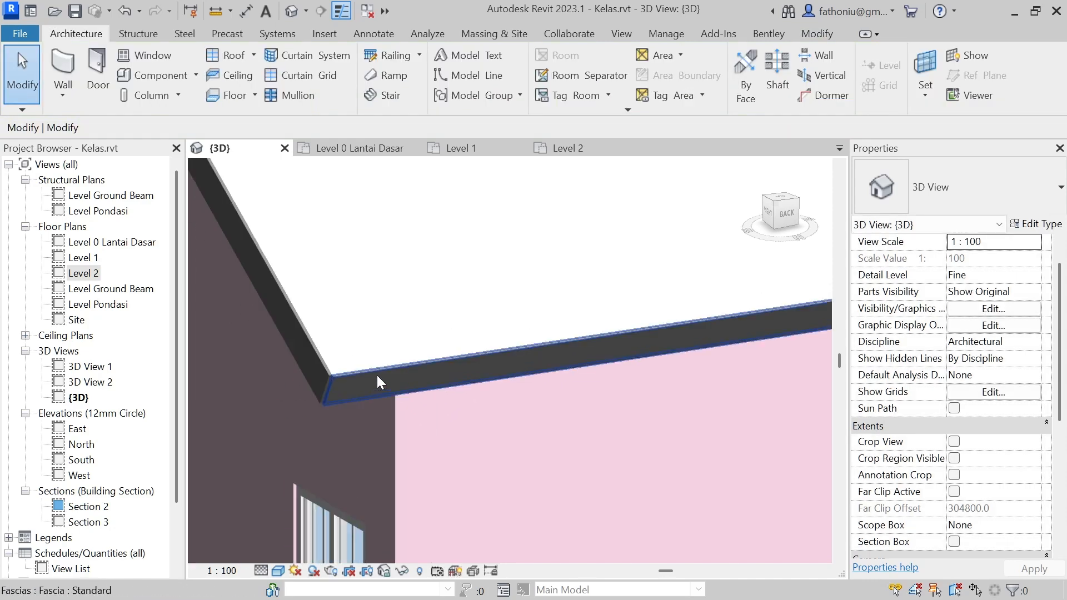
- Extend the back eave fascia's right gable end about 19 mm to the outer face of the gable fascia
left_click(377, 376)
left_click_drag(333, 384, 231, 383)
scroll(373, 374, "down", 6)
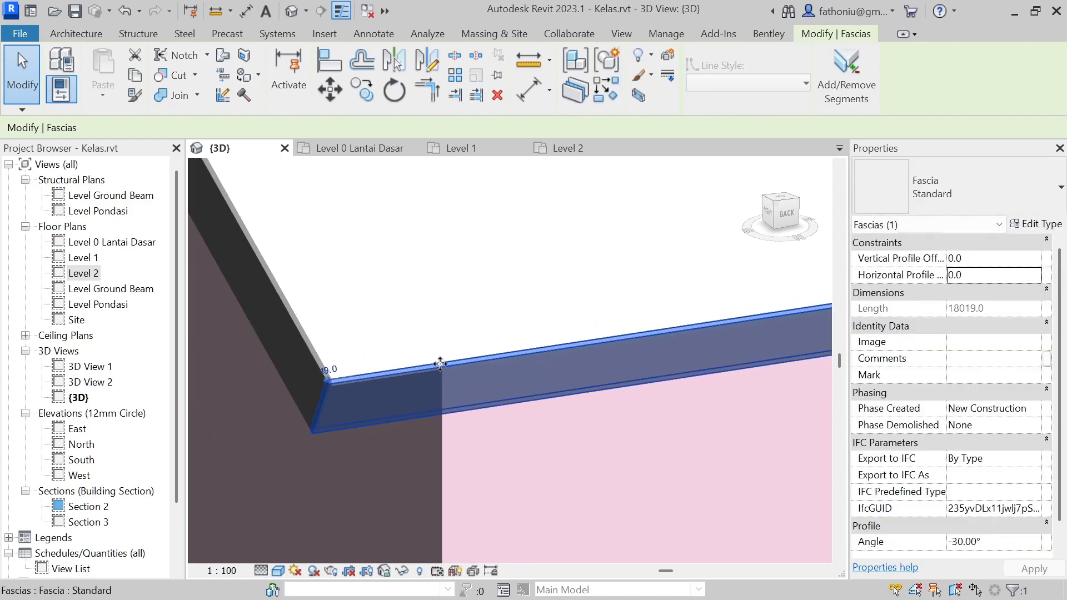
scroll(579, 373, "down", 2)
middle_click_drag(614, 387, 174, 399)
middle_click_drag(519, 367, 69, 477)
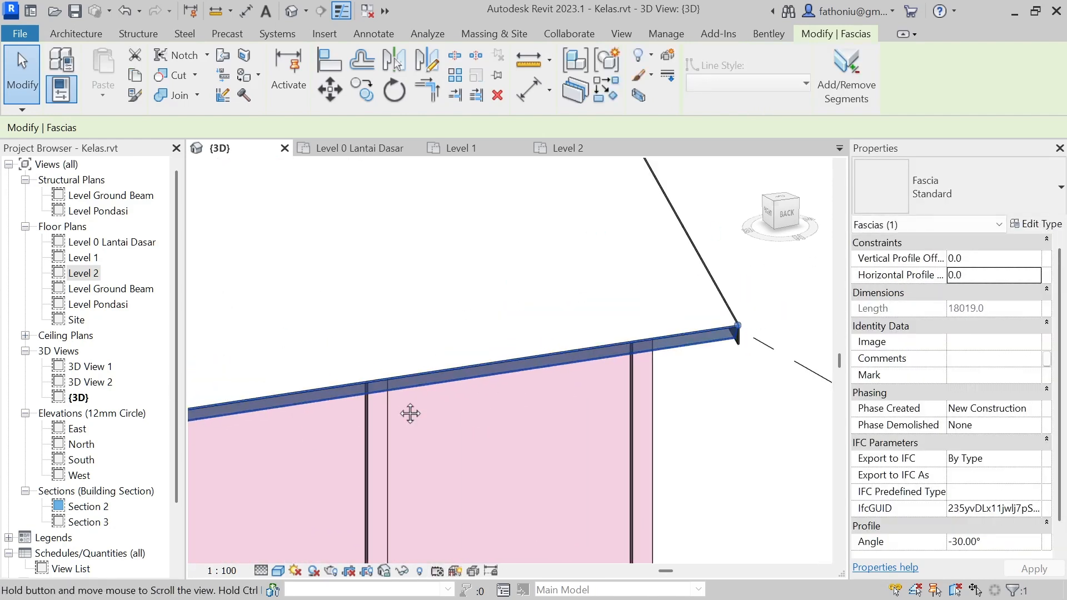
middle_click_drag(481, 415, 260, 417)
scroll(502, 367, "up", 3)
key("Escape")
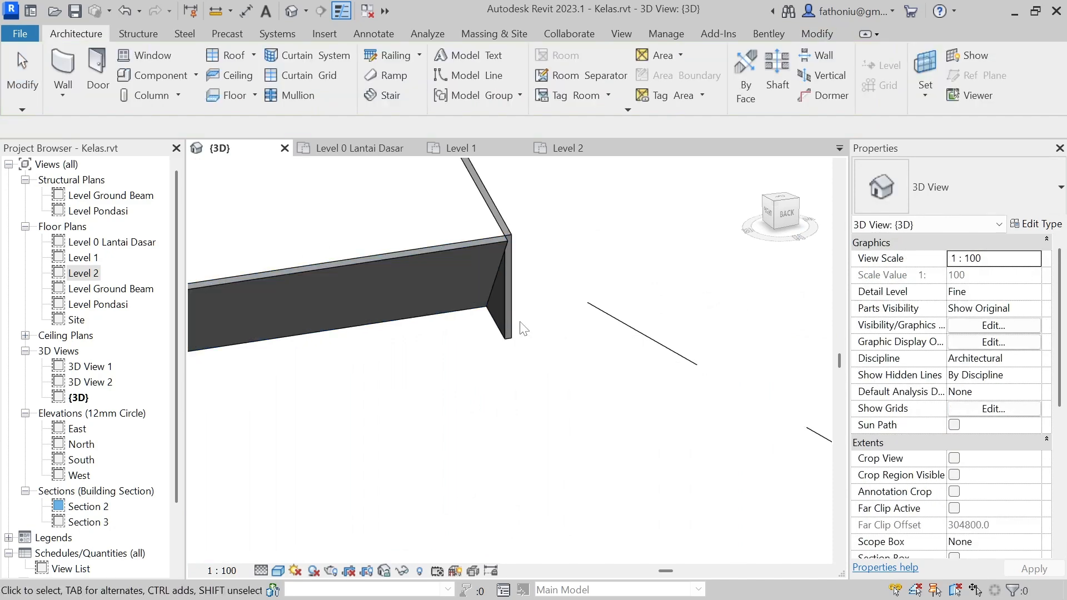
- Change the left gable fascia's end miter at the back eave corner to Perpendicular
left_click(511, 325)
left_click(766, 84)
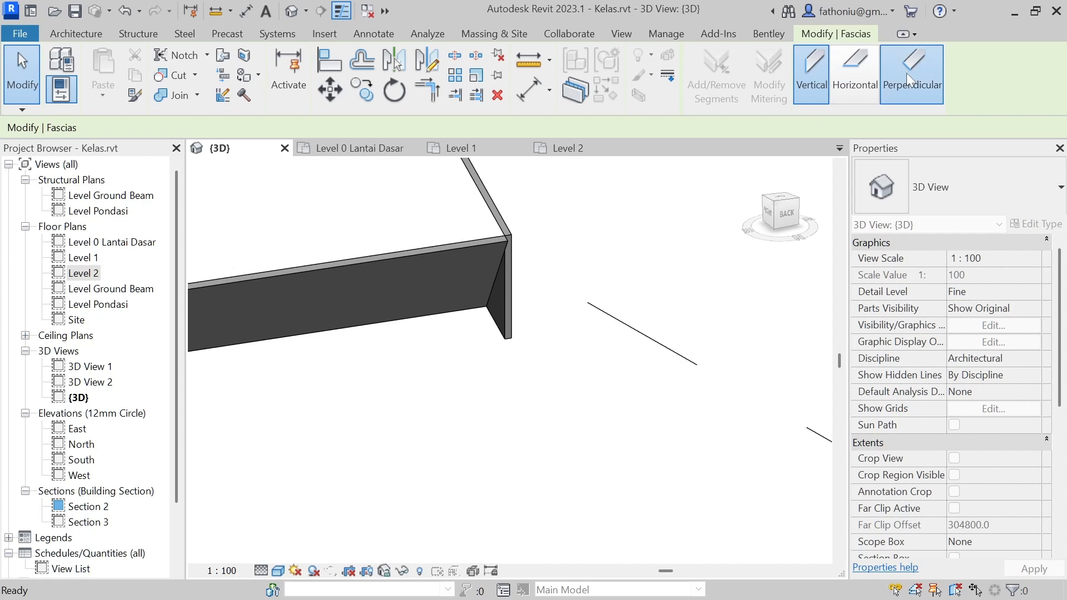
left_click(905, 71)
left_click(513, 284)
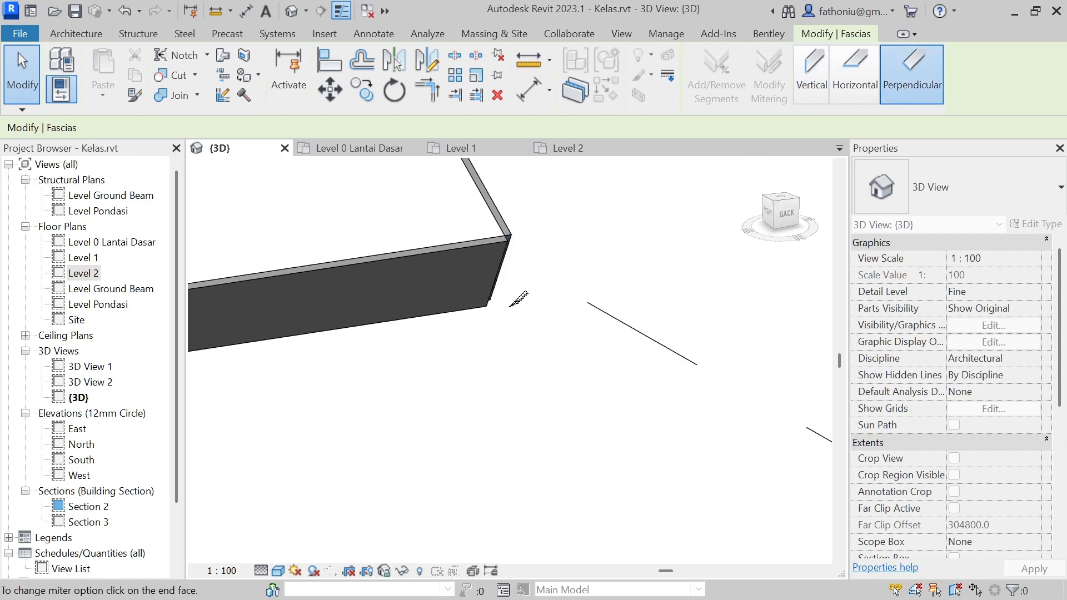
key("Escape")
- Extend the back eave fascia's left gable end about 19 mm to the outer face of the gable fascia
left_click(492, 245)
scroll(493, 244, "up", 3)
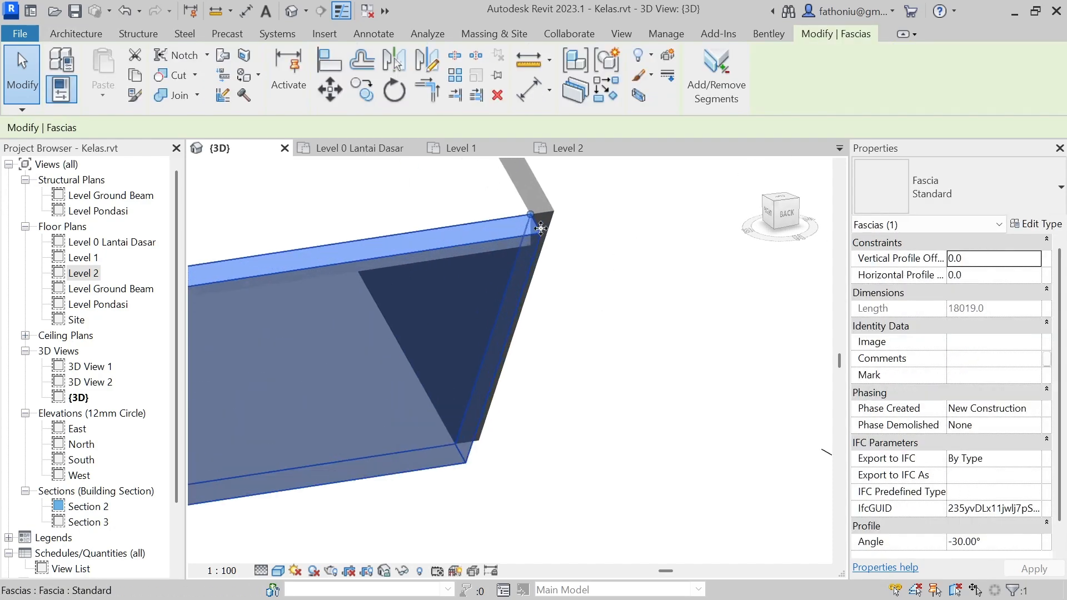
left_click_drag(532, 215, 554, 214)
scroll(554, 214, "down", 2)
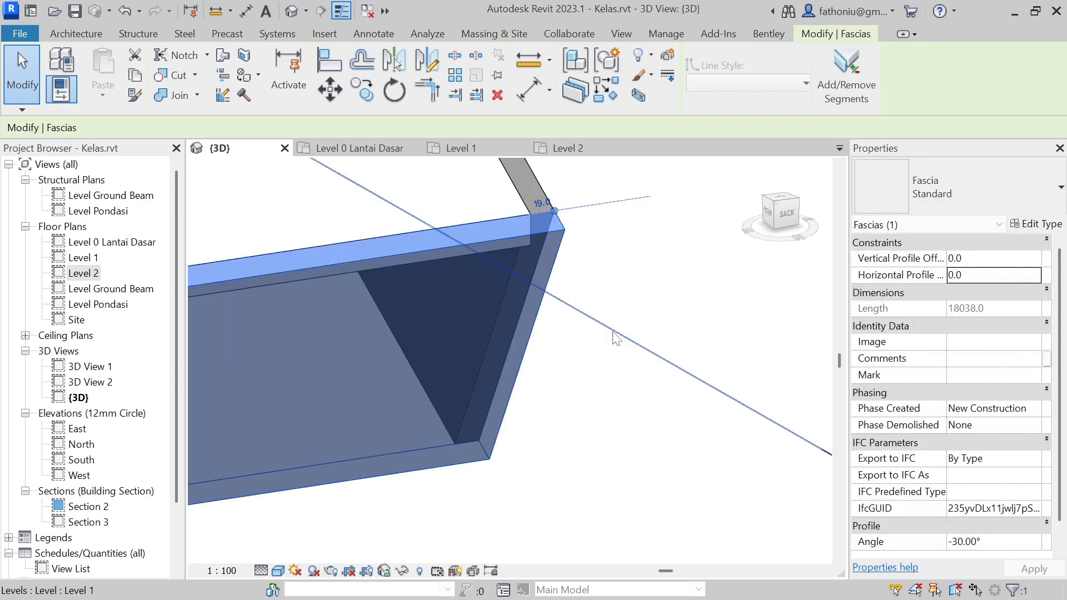
left_click(583, 369)
scroll(650, 286, "down", 3)
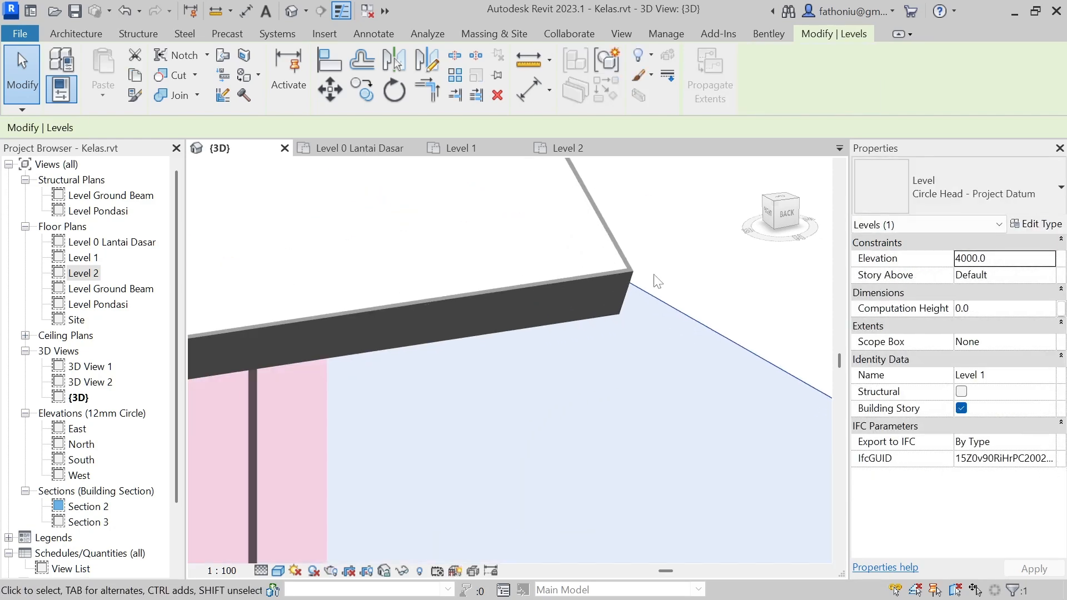
key("Escape")
- Examine the back eave corner, then the front-left corner of the building with its roof edges, columns and walls in 3D
scroll(662, 268, "down", 3)
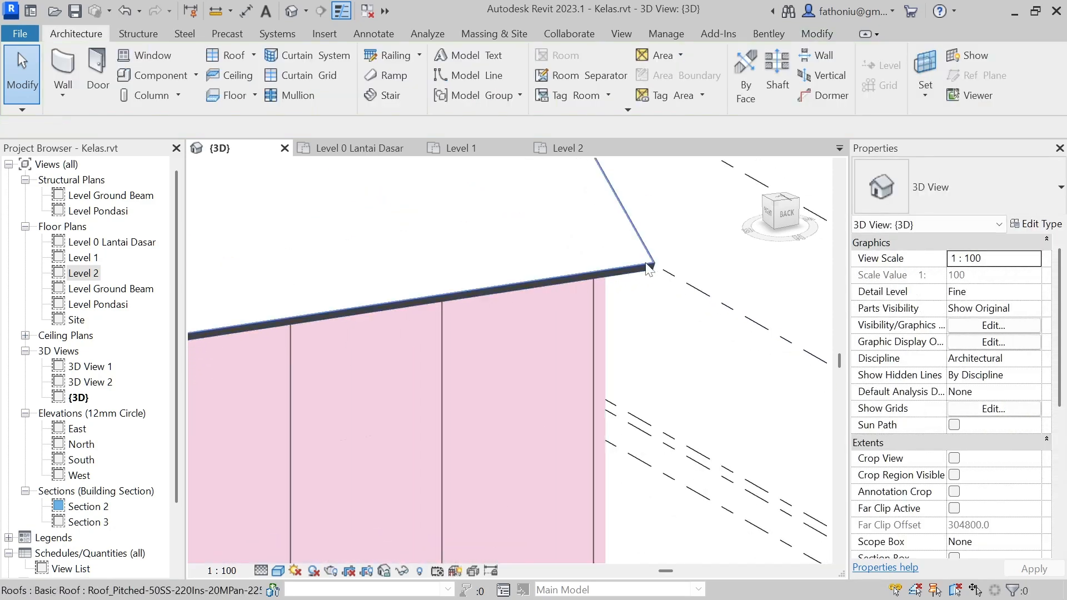
scroll(661, 266, "up", 3)
scroll(566, 277, "down", 6)
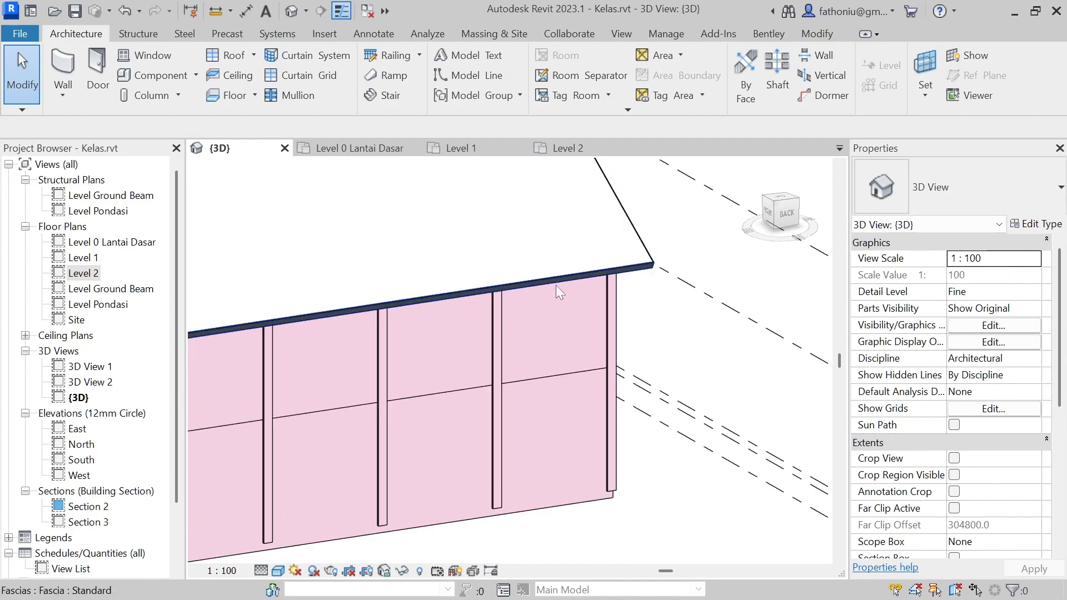
middle_click_drag(377, 471, 449, 361, "shift")
scroll(449, 357, "up", 5)
scroll(449, 355, "down", 7)
middle_click_drag(380, 479, 662, 462, "shift")
middle_click_drag(356, 327, 445, 339, "shift")
scroll(450, 333, "up", 8)
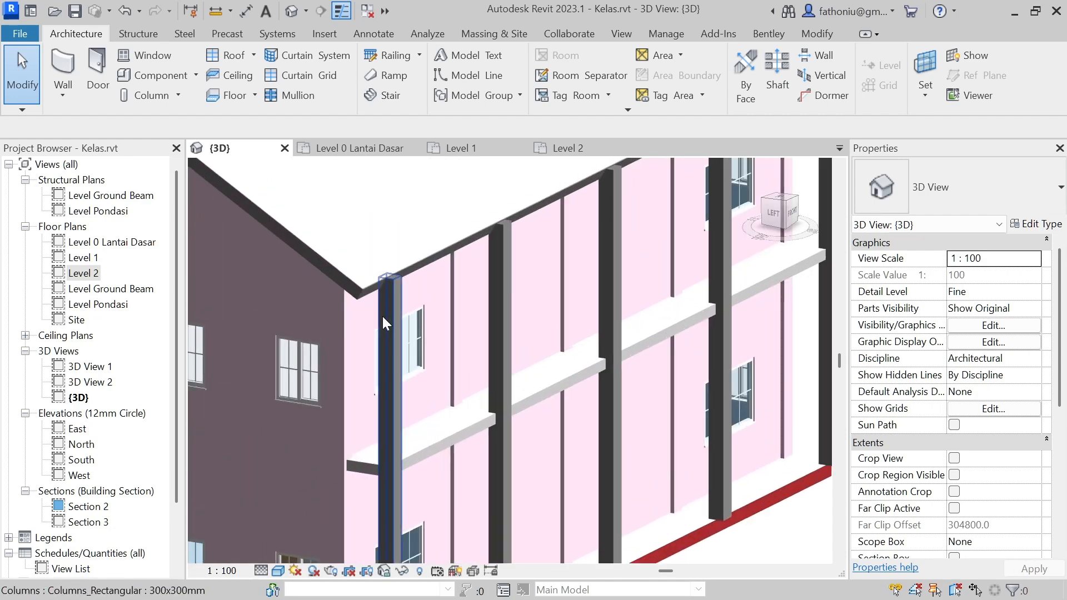
middle_click_drag(383, 318, 342, 298, "shift")
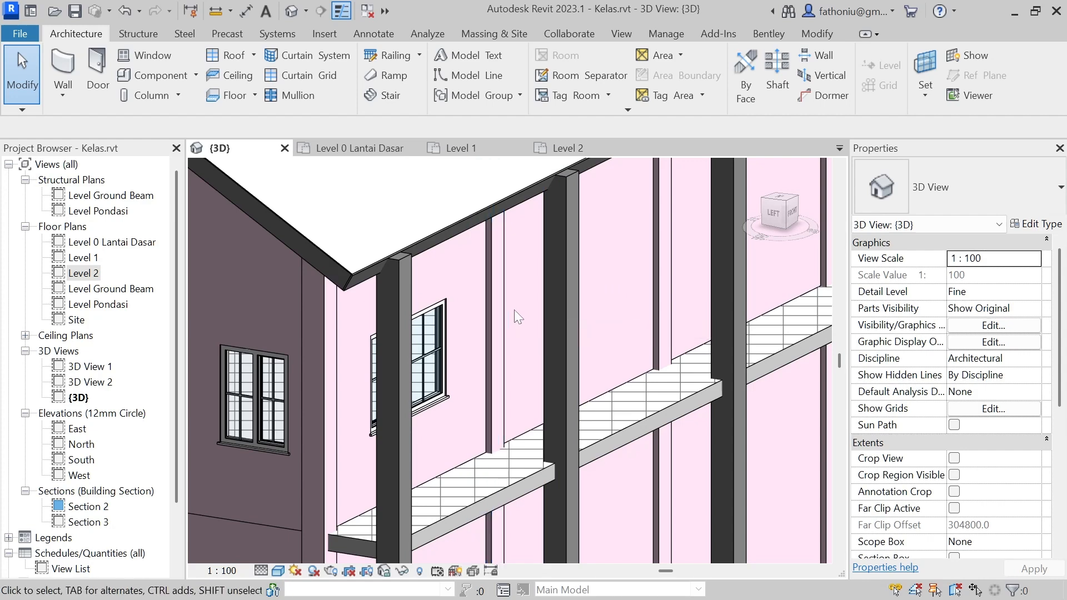
scroll(510, 460, "down", 2)
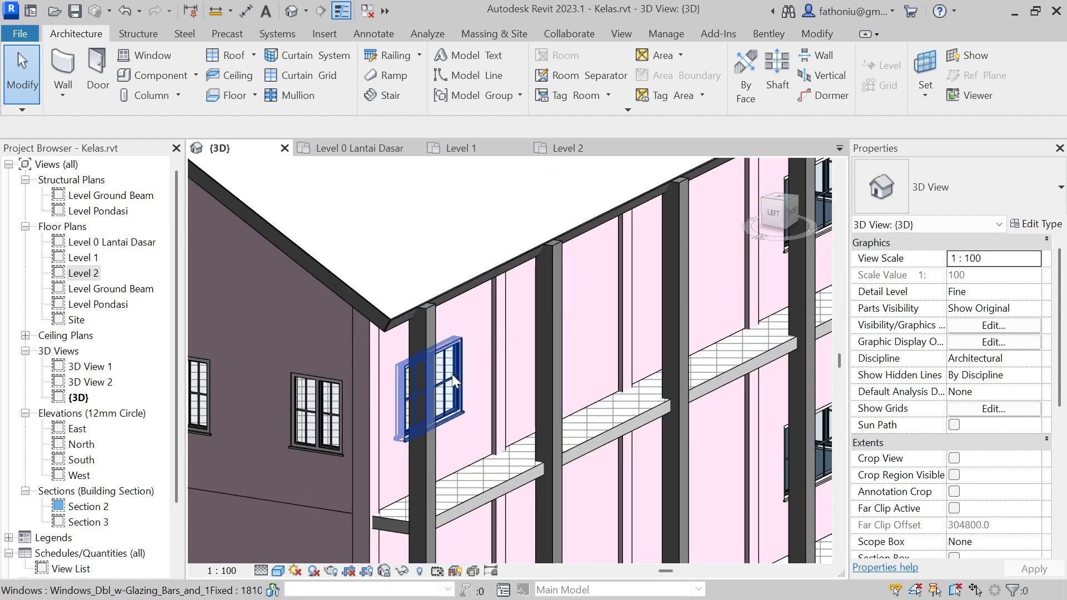
scroll(500, 340, "up", 2)
scroll(499, 341, "down", 2)
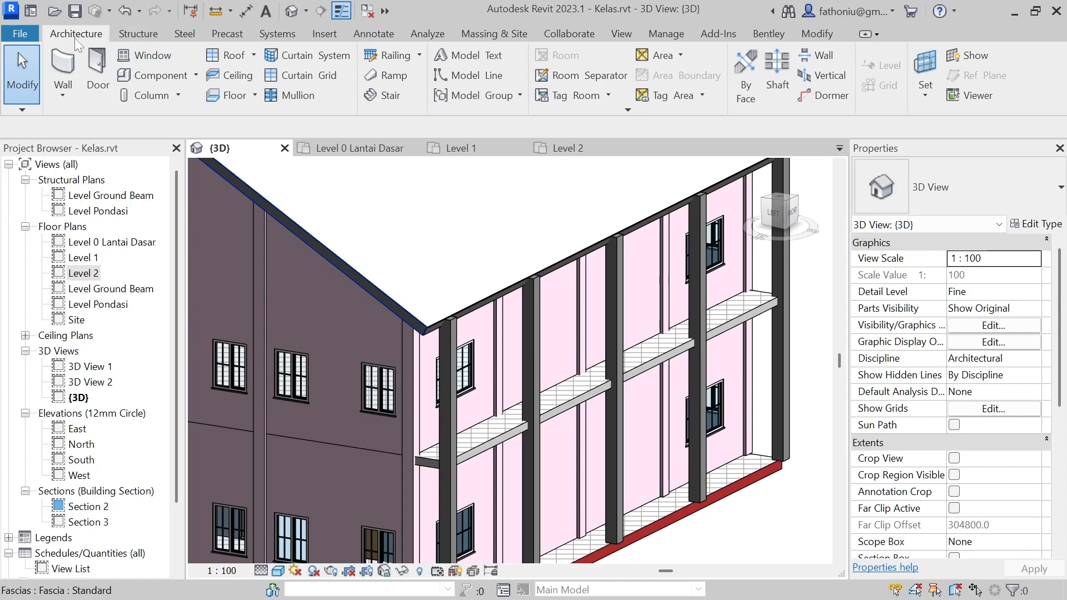
- Open the Level 2 floor plan and hide the selected roof element in that view
double_click(89, 274)
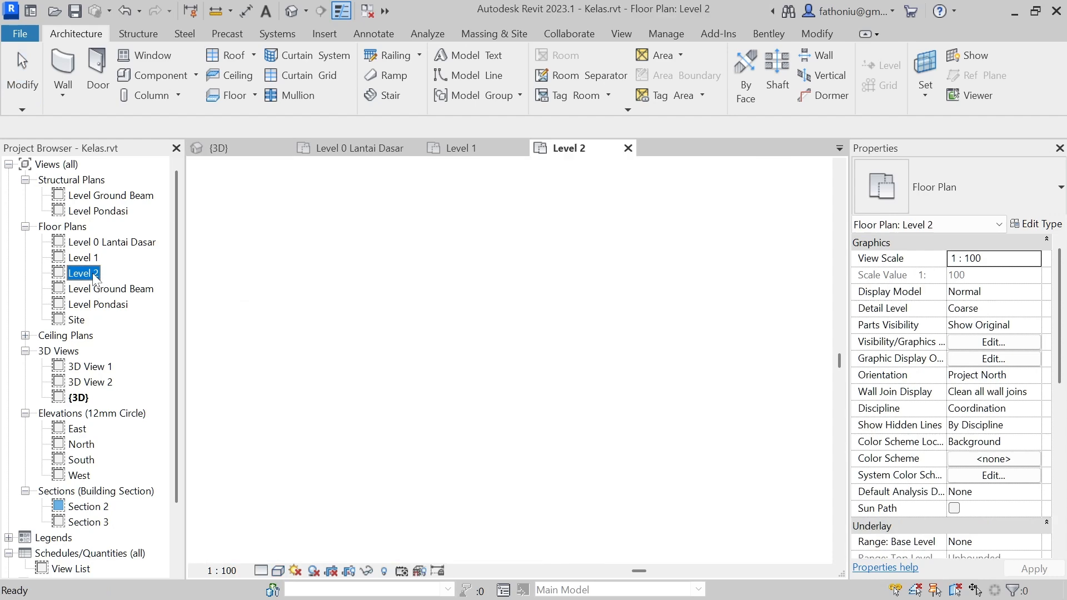
scroll(387, 440, "up", 2)
scroll(386, 440, "up", 4)
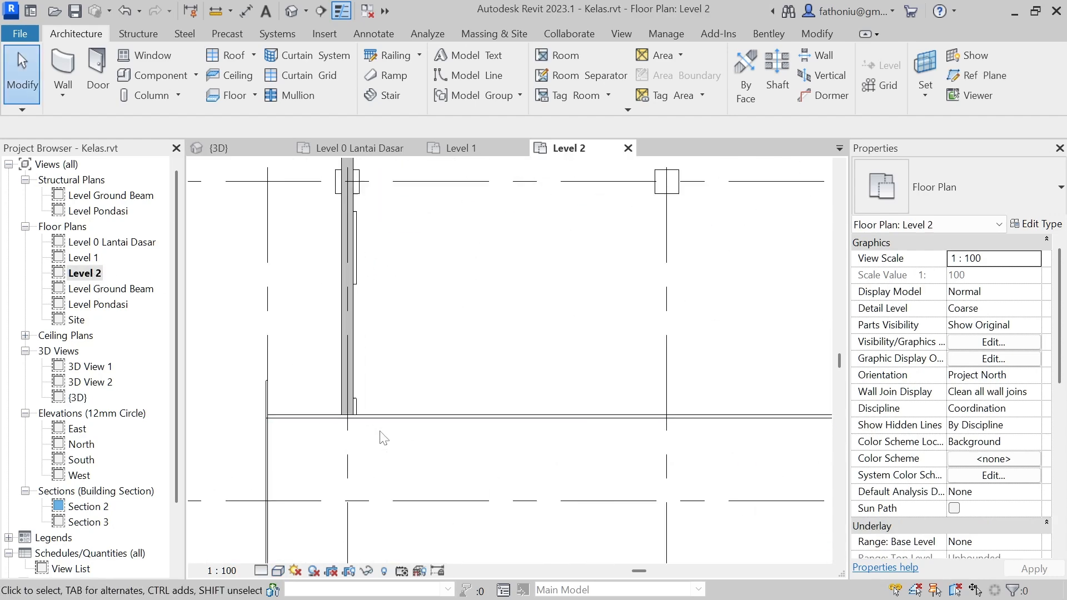
left_click(317, 420)
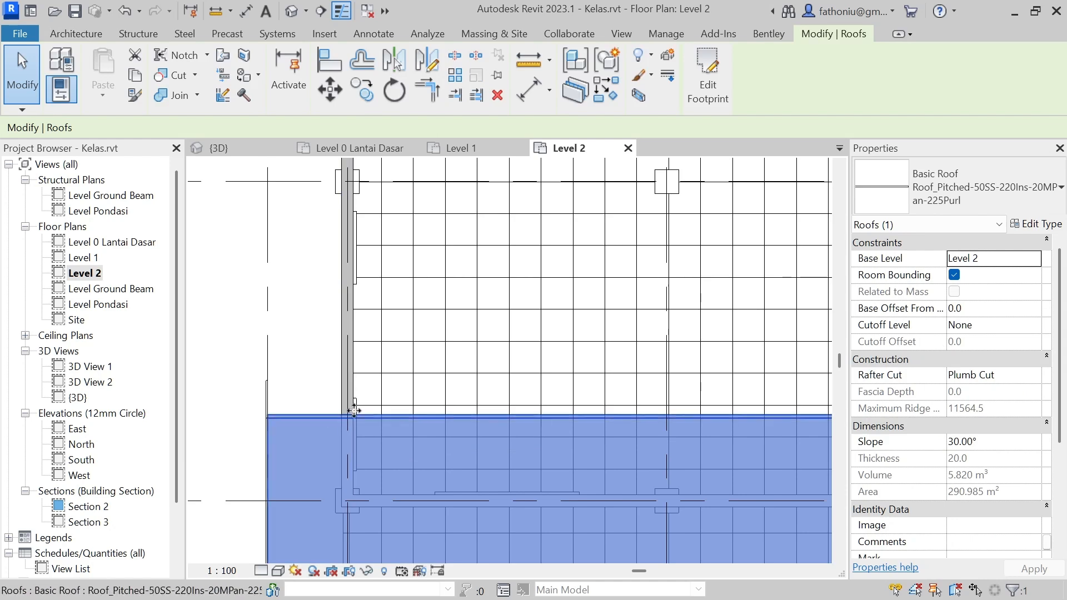
right_click(294, 419)
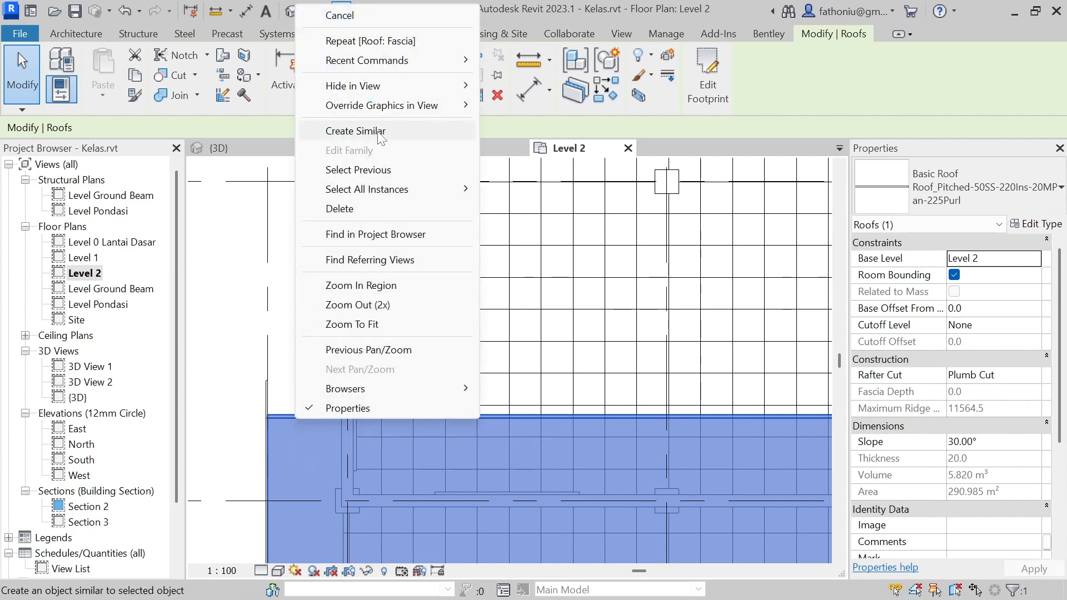
mouse_move(389, 85)
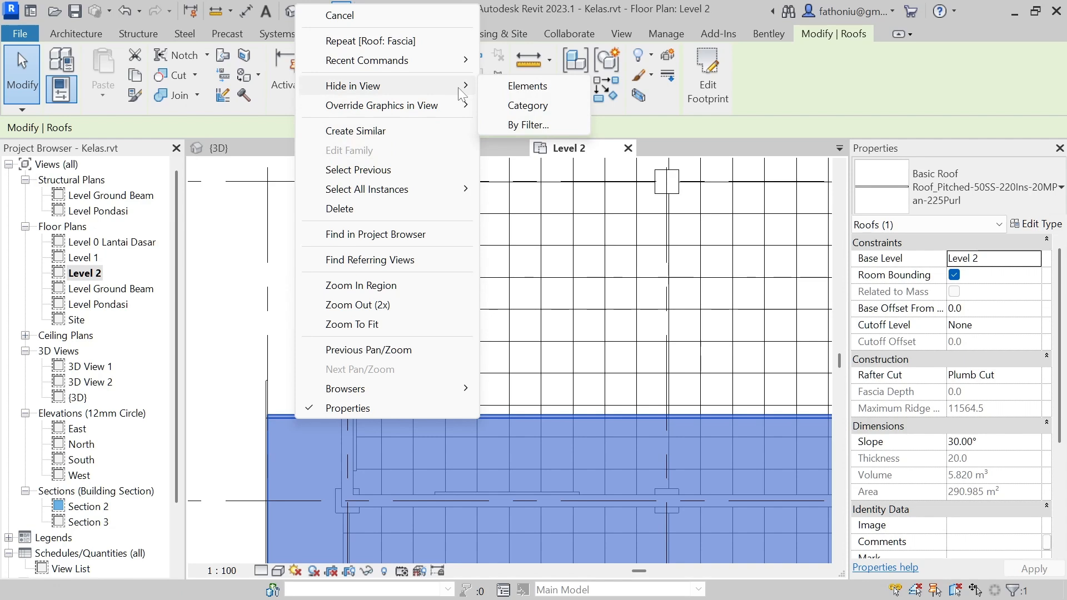
left_click(527, 87)
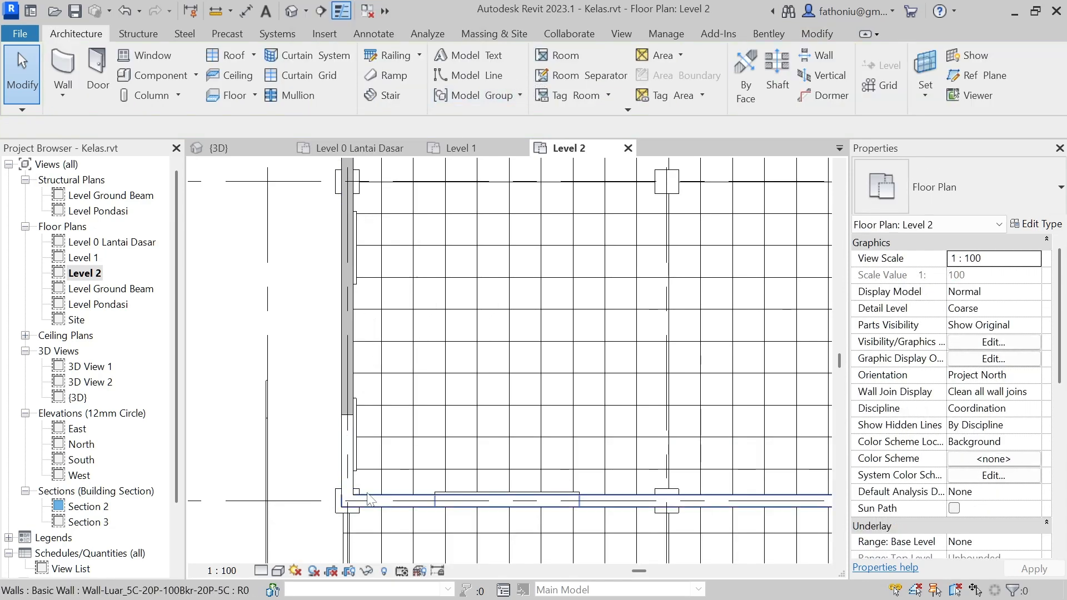
- Set the Level 2 plan's visual style to Shaded and its detail level to Fine
left_click(277, 571)
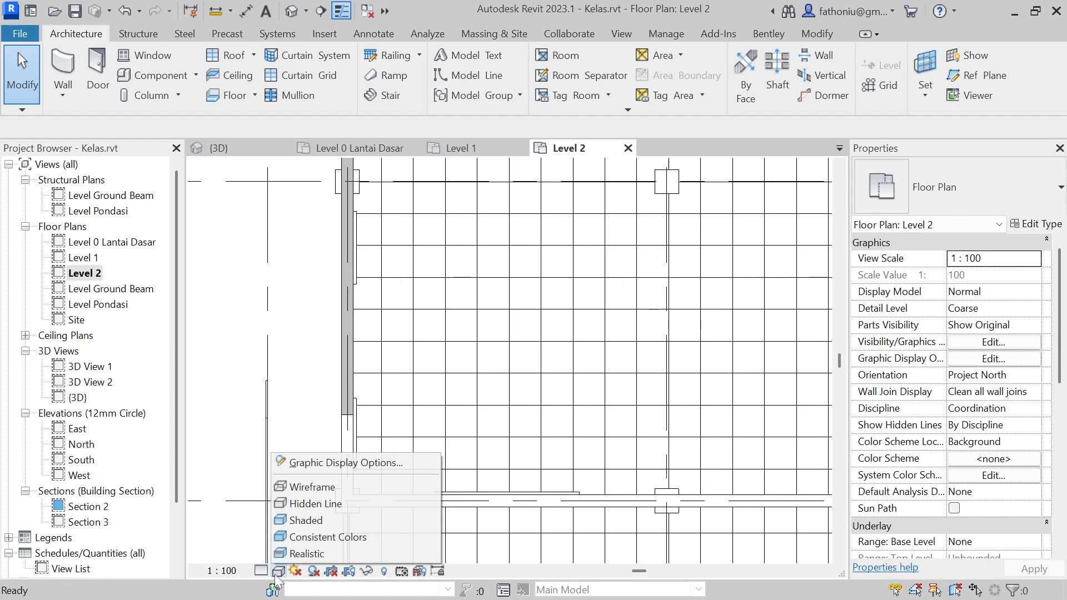
left_click(307, 515)
scroll(345, 412, "up", 1)
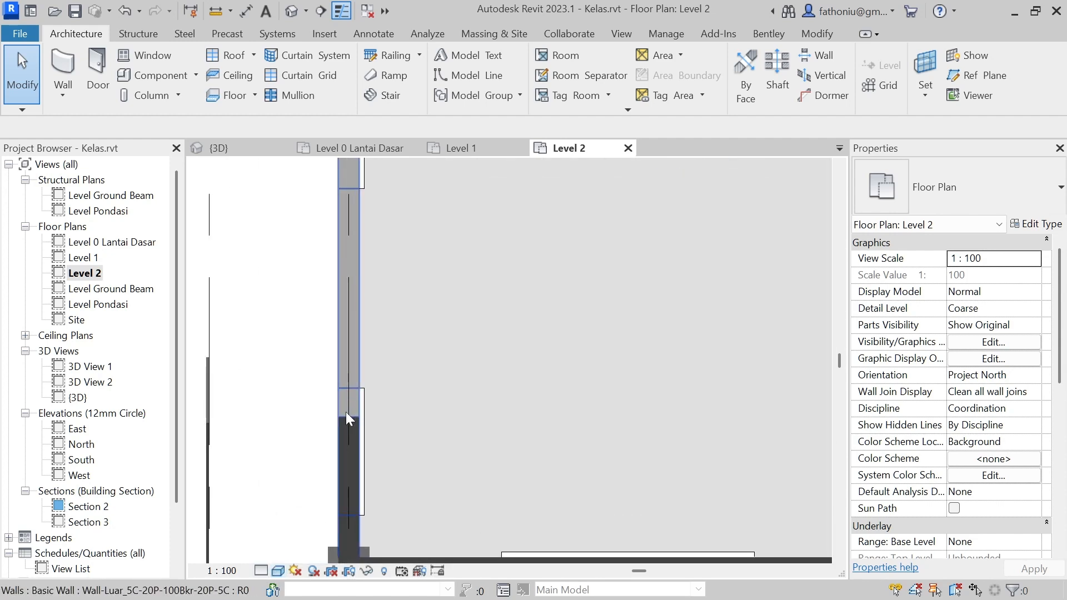
scroll(356, 428, "up", 3)
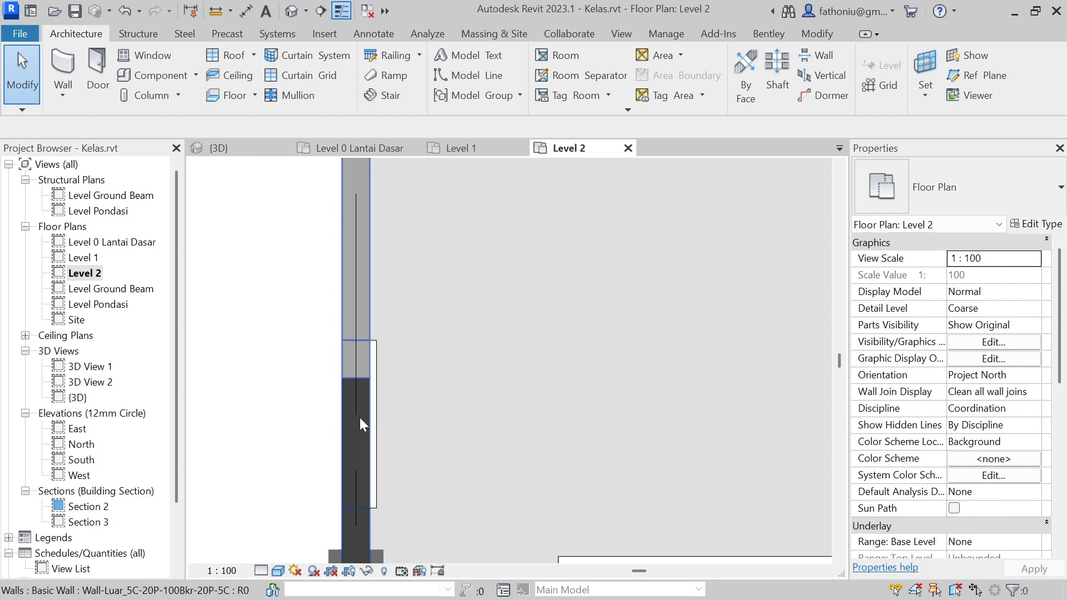
scroll(358, 382, "down", 1)
scroll(359, 376, "down", 2)
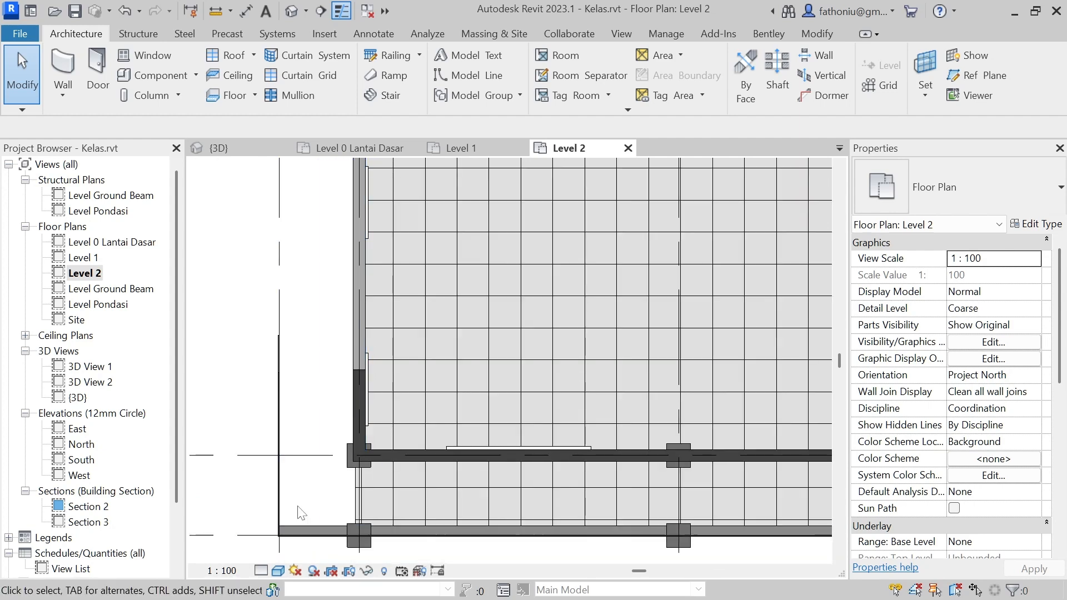
scroll(360, 482, "up", 2)
left_click(279, 571)
left_click(261, 571)
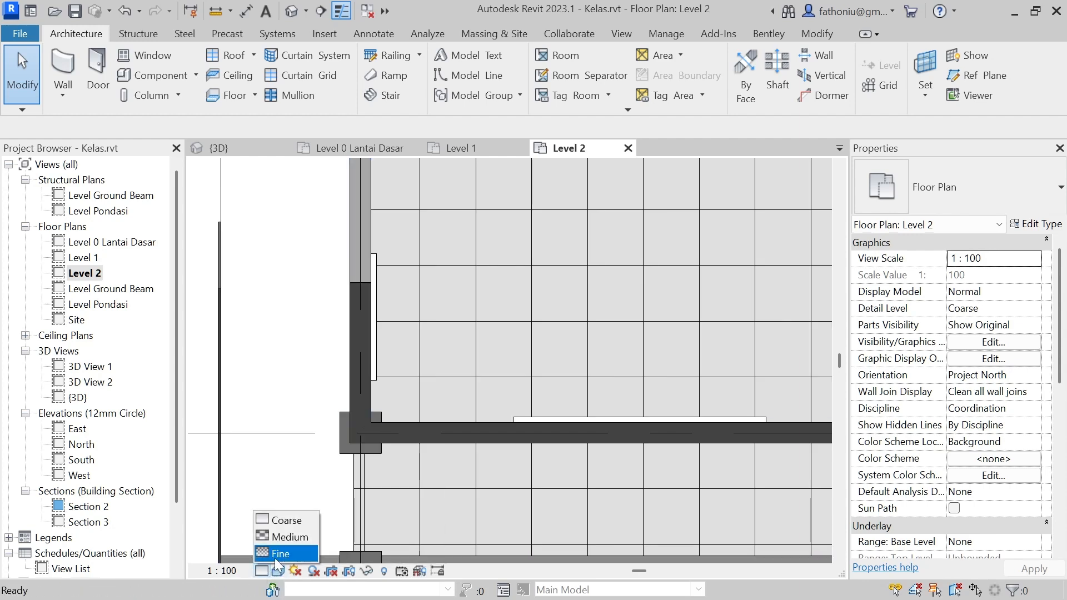
left_click(275, 558)
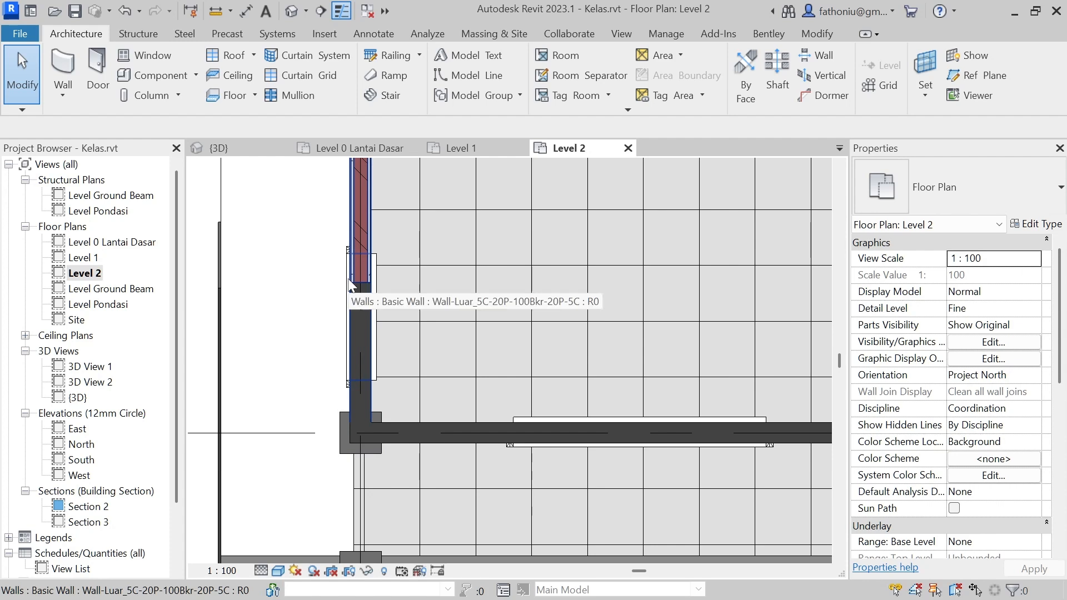
- Try the Realistic visual style on the Level 2 plan, and settle on Consistent Colors
scroll(351, 274, "up", 2)
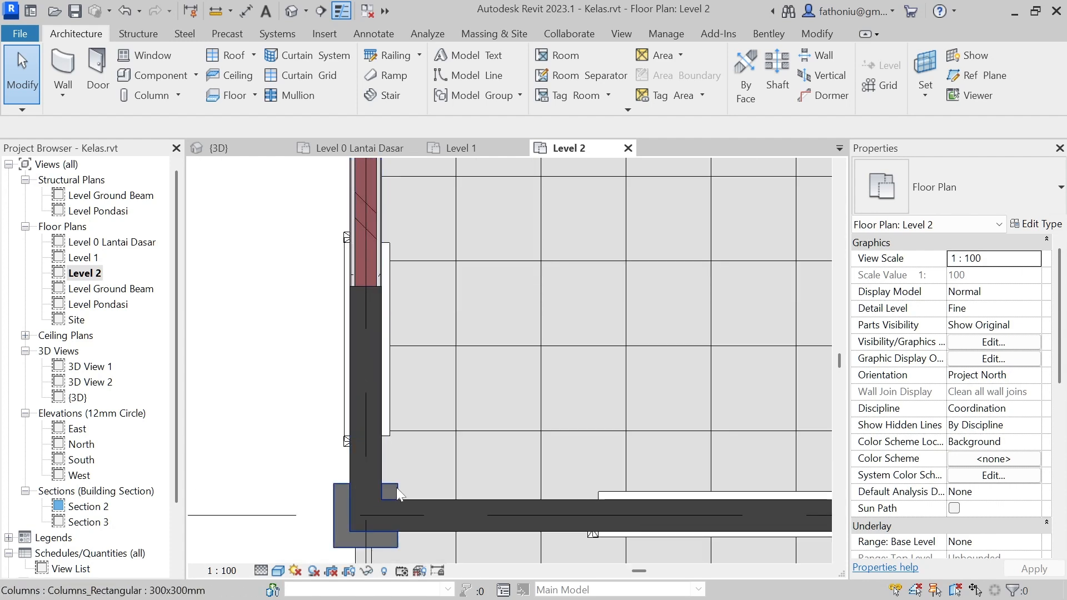
scroll(442, 519, "down", 1)
scroll(444, 519, "down", 2)
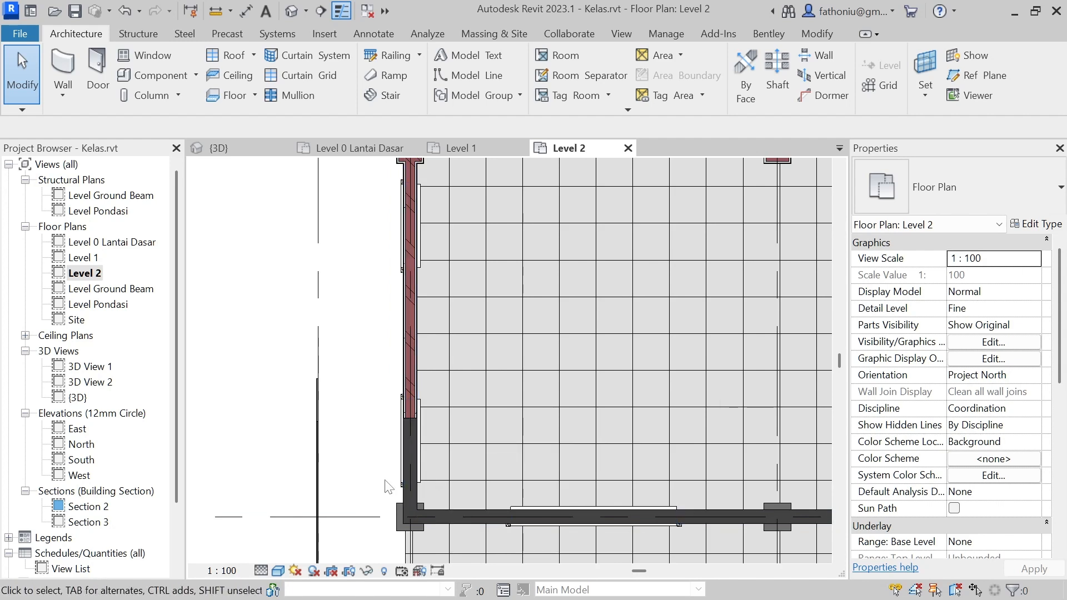
scroll(405, 435, "down", 1)
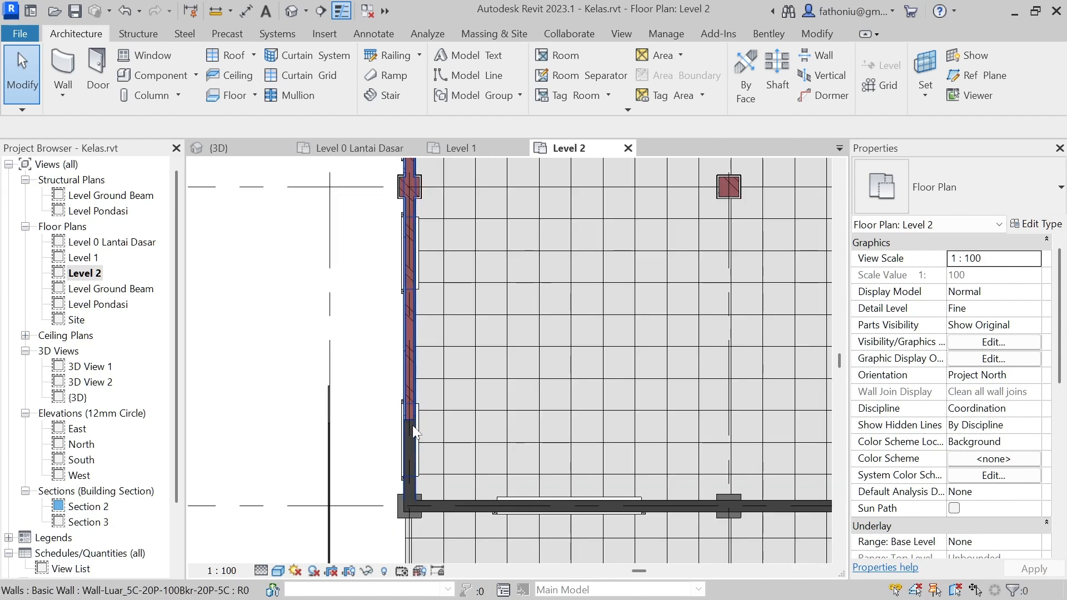
scroll(413, 419, "up", 4)
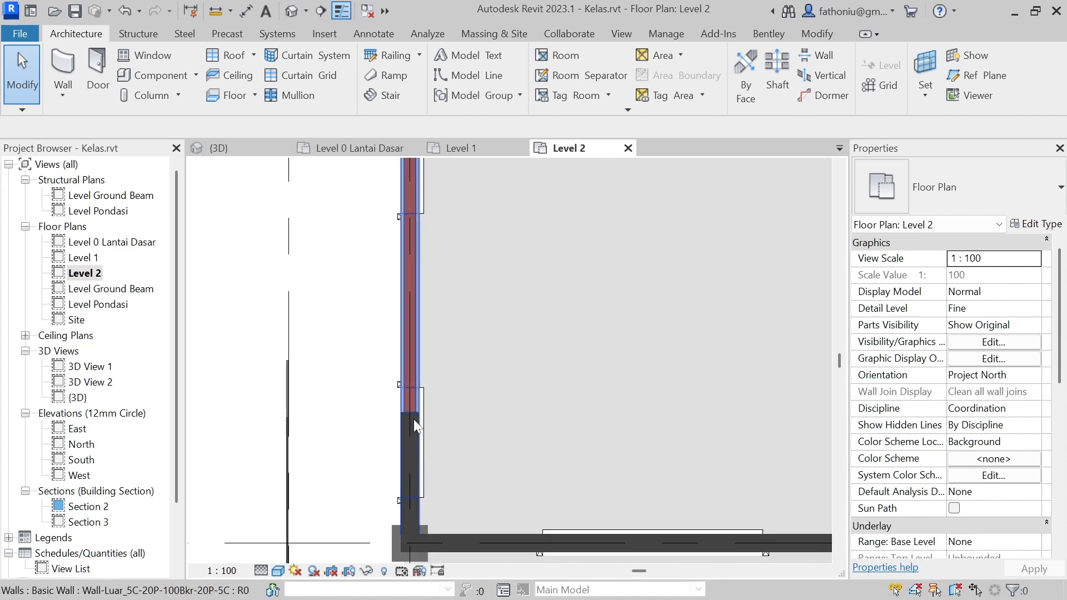
scroll(410, 441, "up", 3)
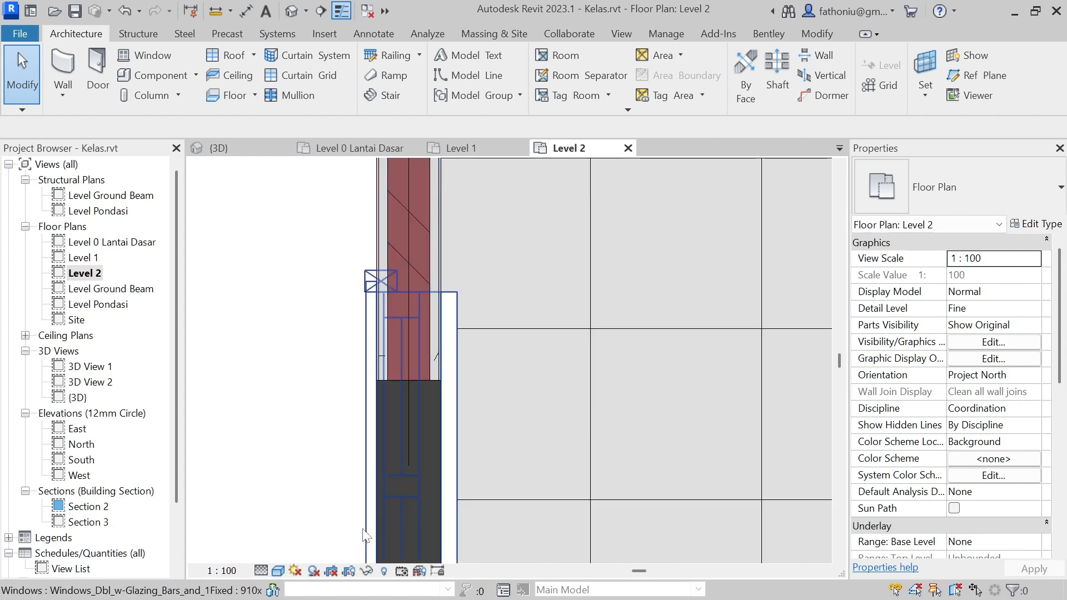
left_click(278, 570)
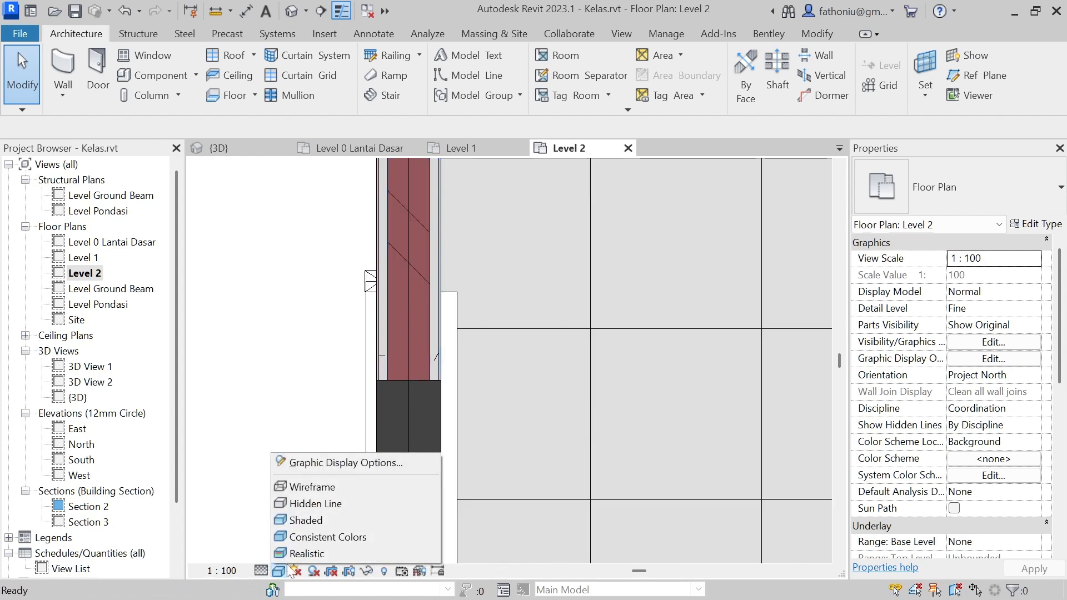
left_click(297, 554)
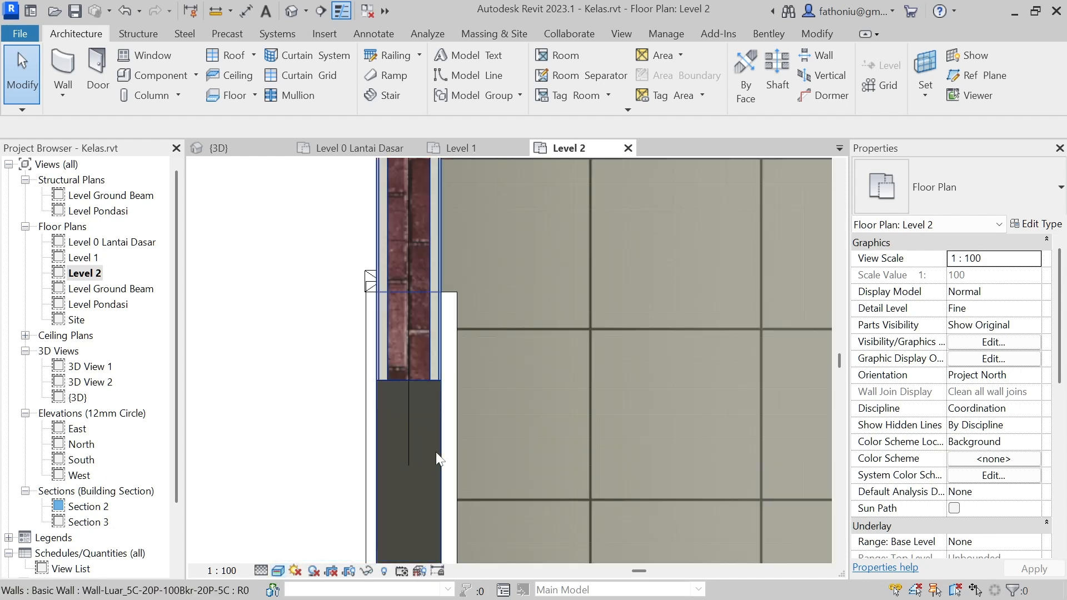
left_click(278, 572)
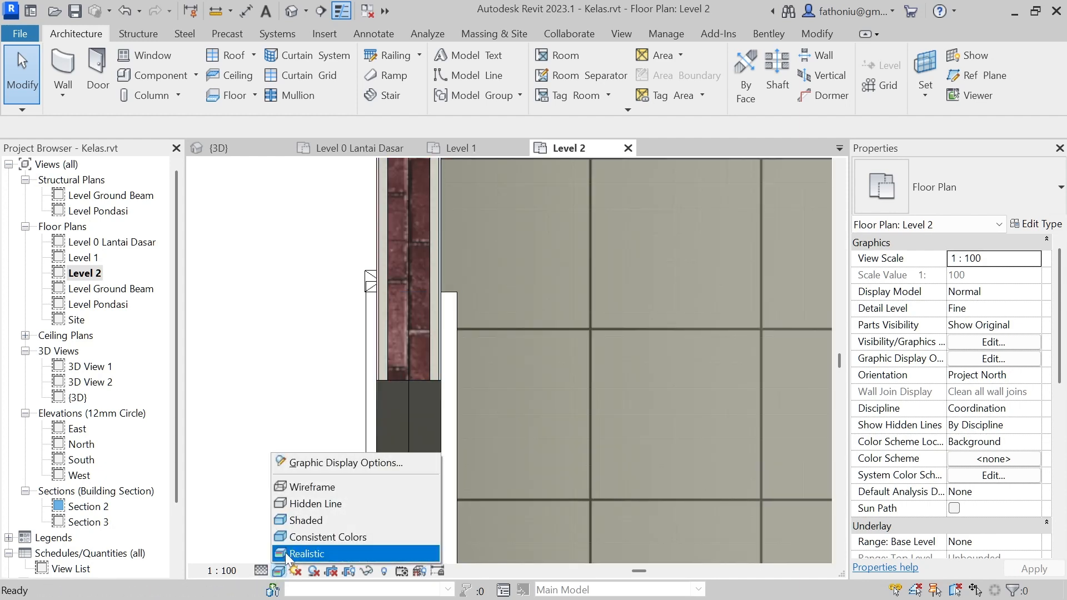
left_click(309, 536)
- Examine the left exterior wall in plan, from the front-left corner column to where its brick section begins
scroll(402, 403, "down", 5)
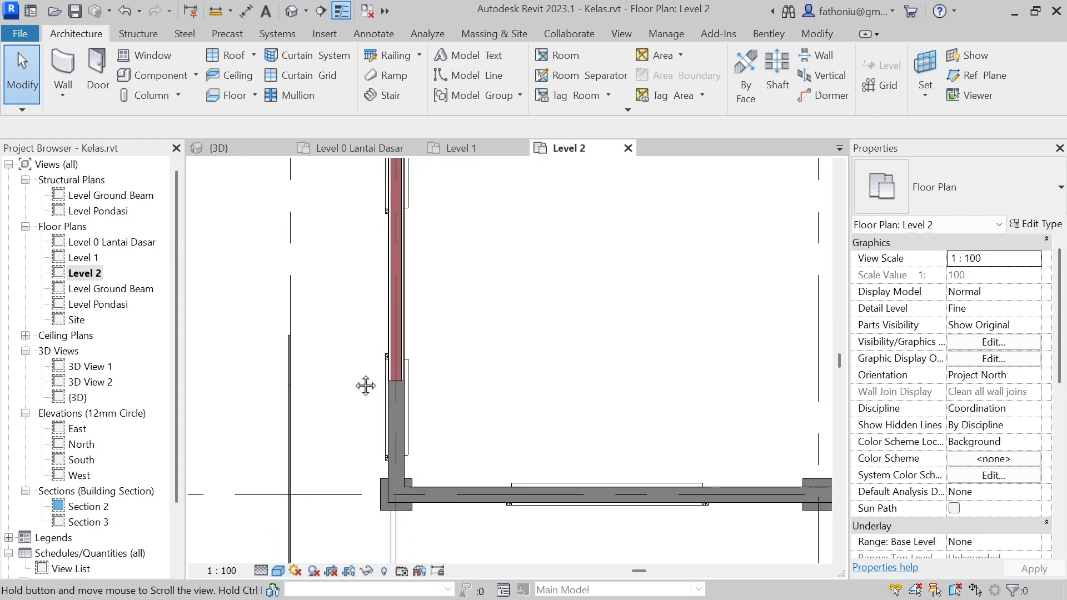
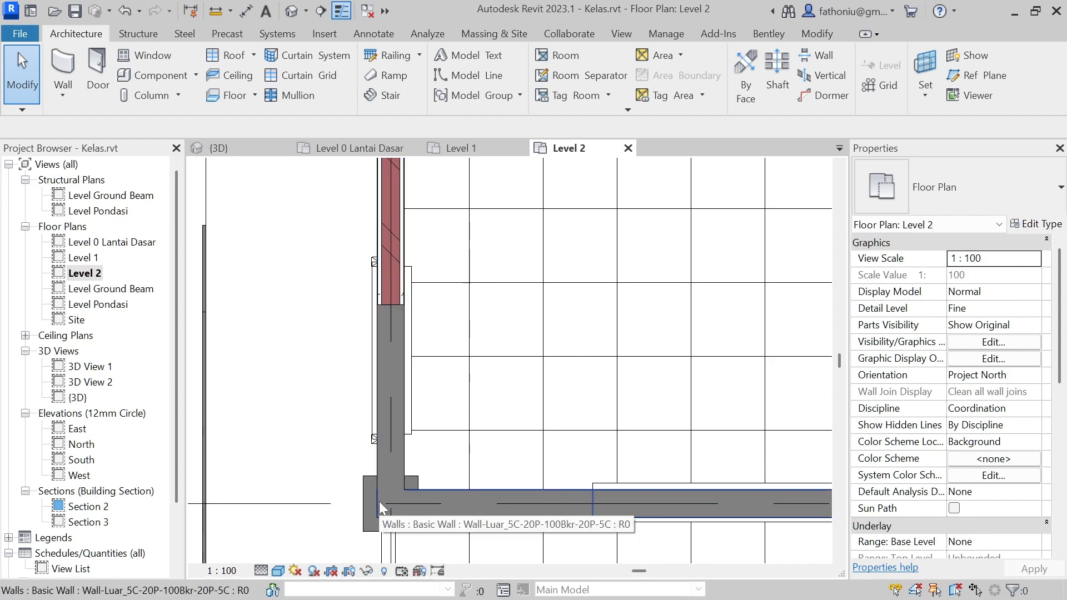
scroll(379, 501, "up", 2)
middle_click_drag(379, 501, 395, 415)
scroll(396, 355, "down", 1)
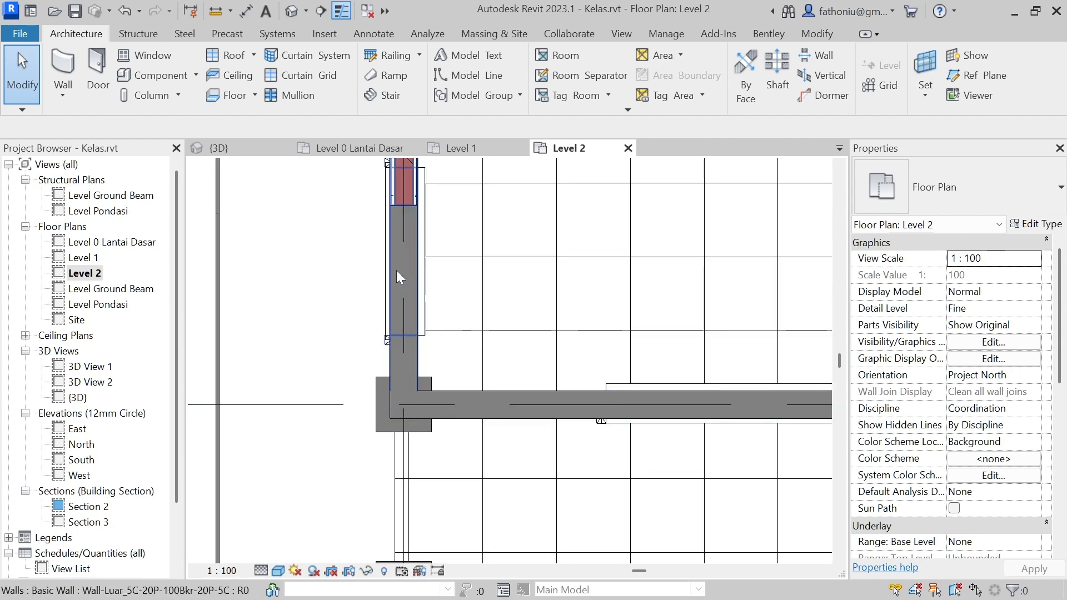
middle_click_drag(405, 185, 391, 286)
scroll(415, 312, "up", 2)
scroll(415, 314, "down", 3)
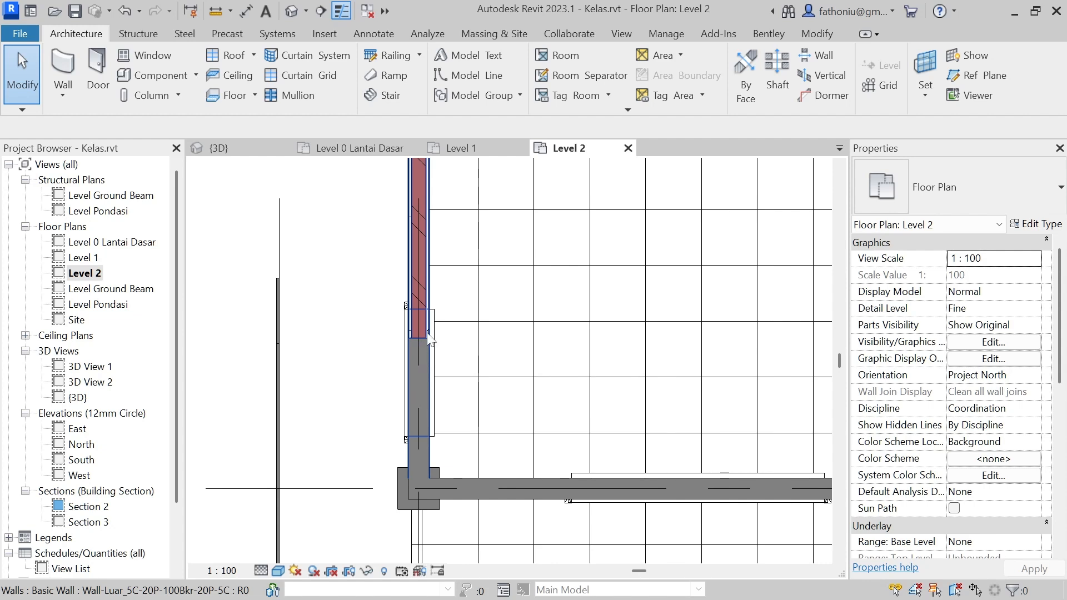
- Start an architectural floor on Level 2 using the Floor_Keramik_10Ker-40P-150Btn type
scroll(429, 340, "down", 2)
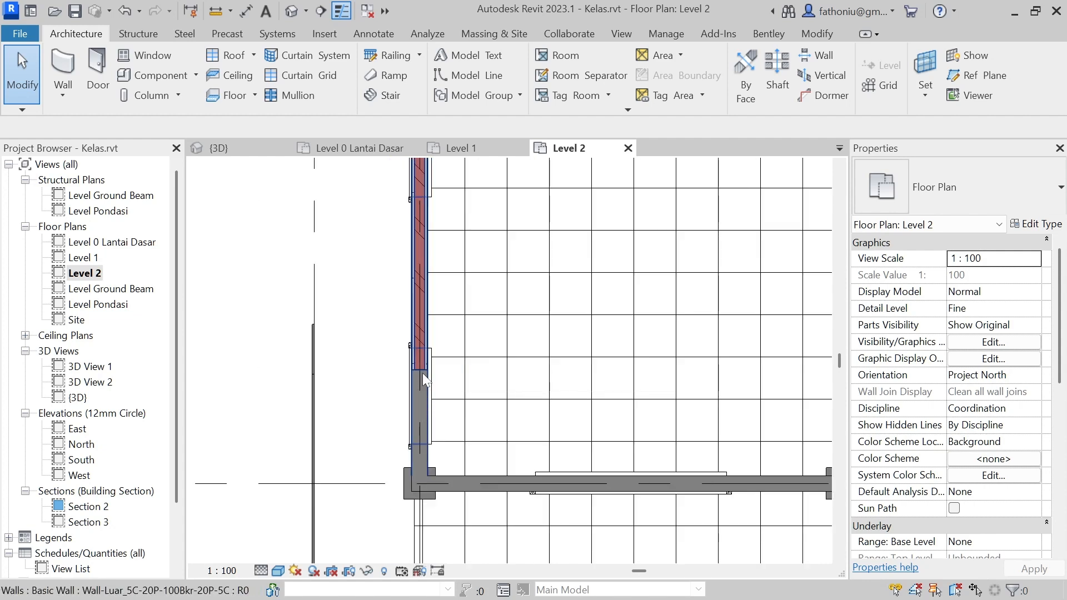
middle_click_drag(420, 468, 421, 435)
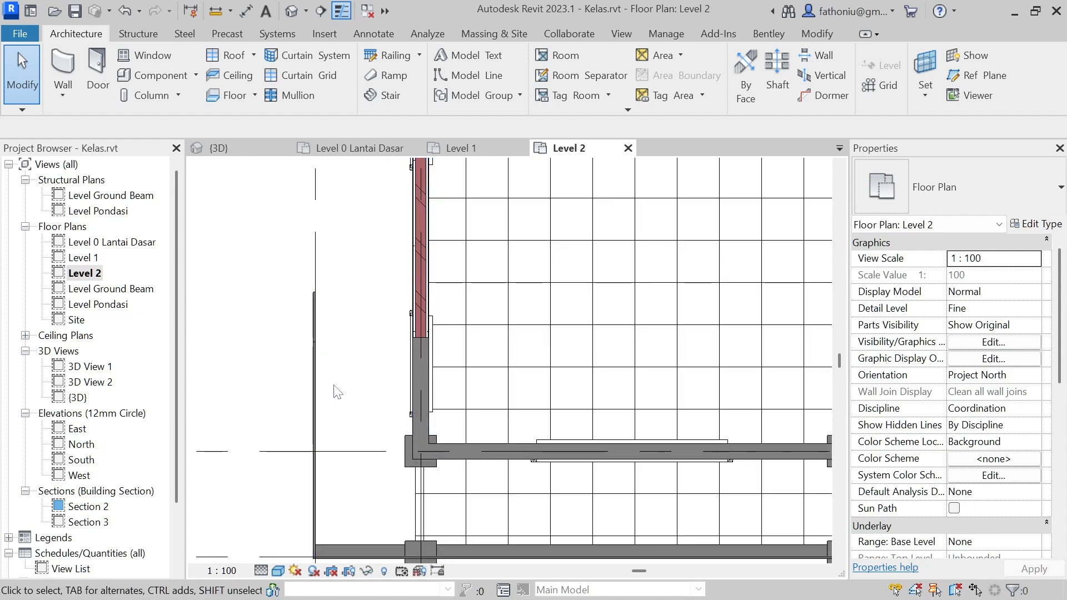
mouse_move(360, 452)
middle_mouse_down()
mouse_move(237, 429)
mouse_move(364, 439)
middle_mouse_up()
scroll(367, 437, "down", 3)
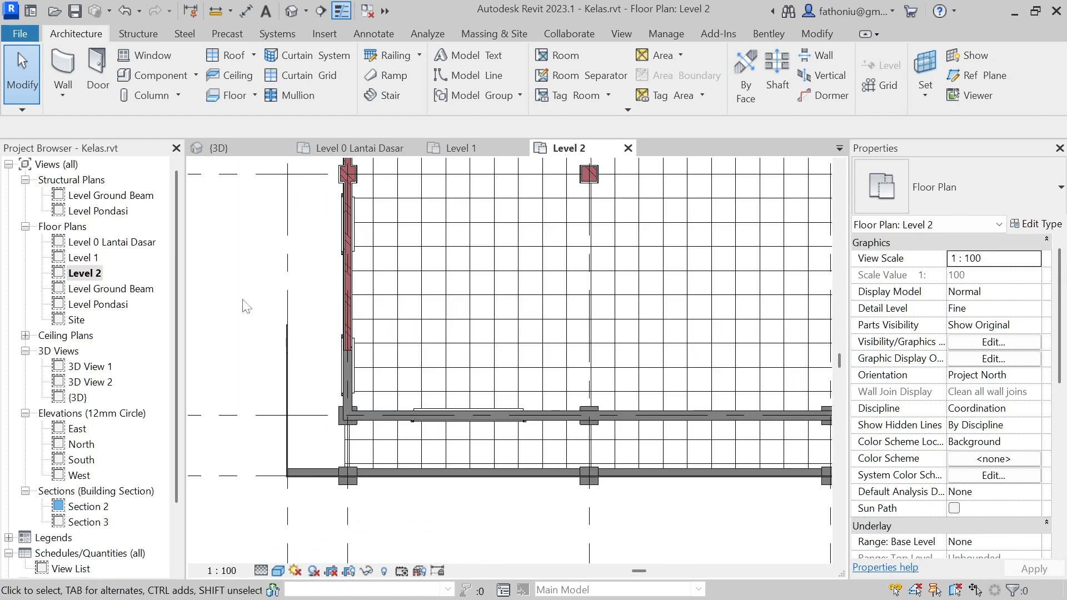
scroll(254, 282, "up", 2)
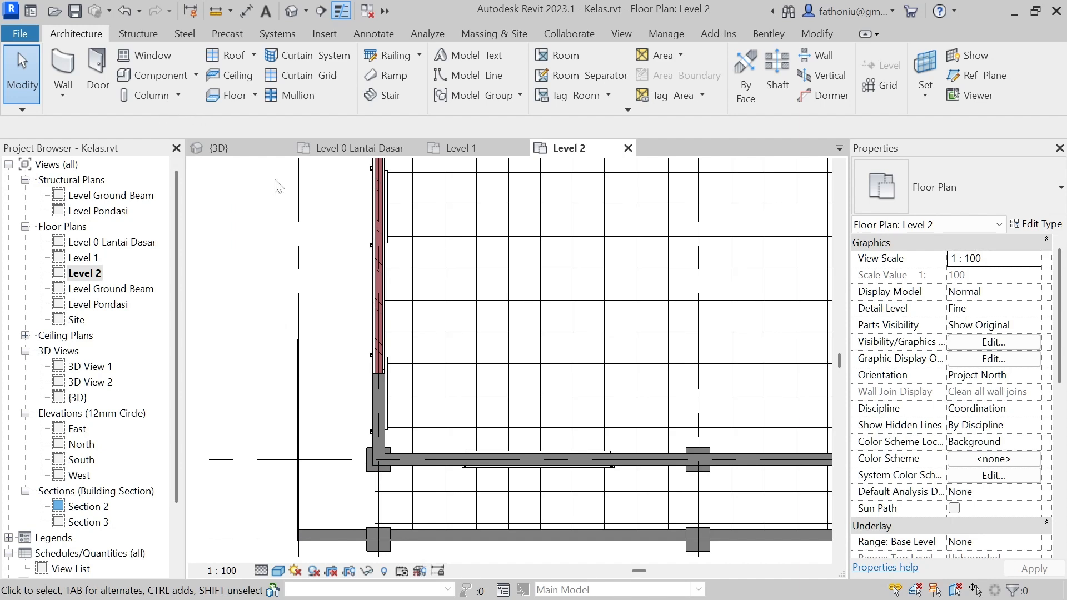
middle_click_drag(278, 182, 234, 187)
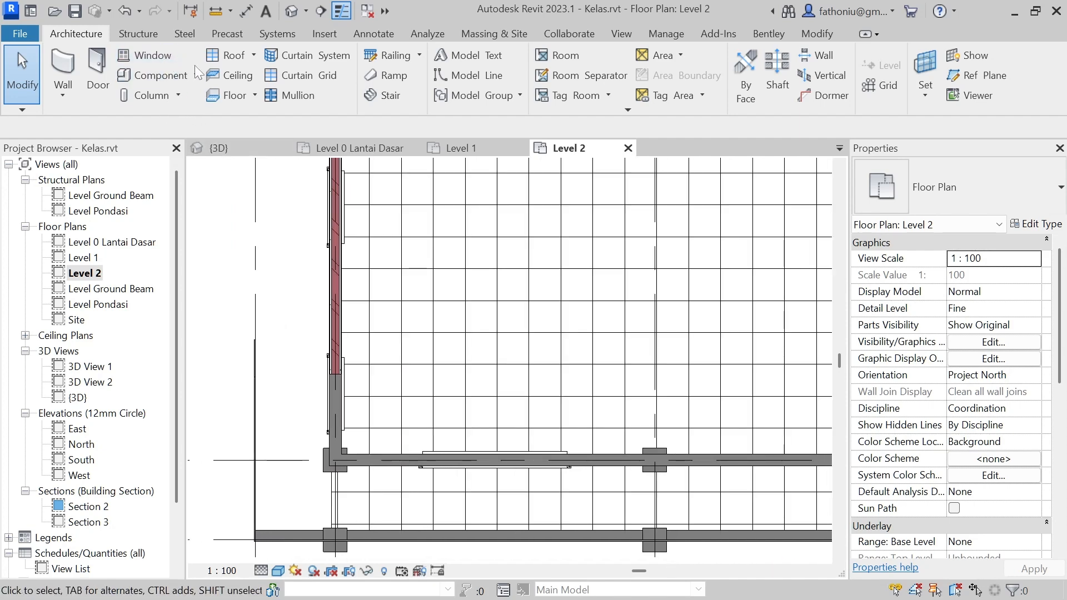
left_click(255, 96)
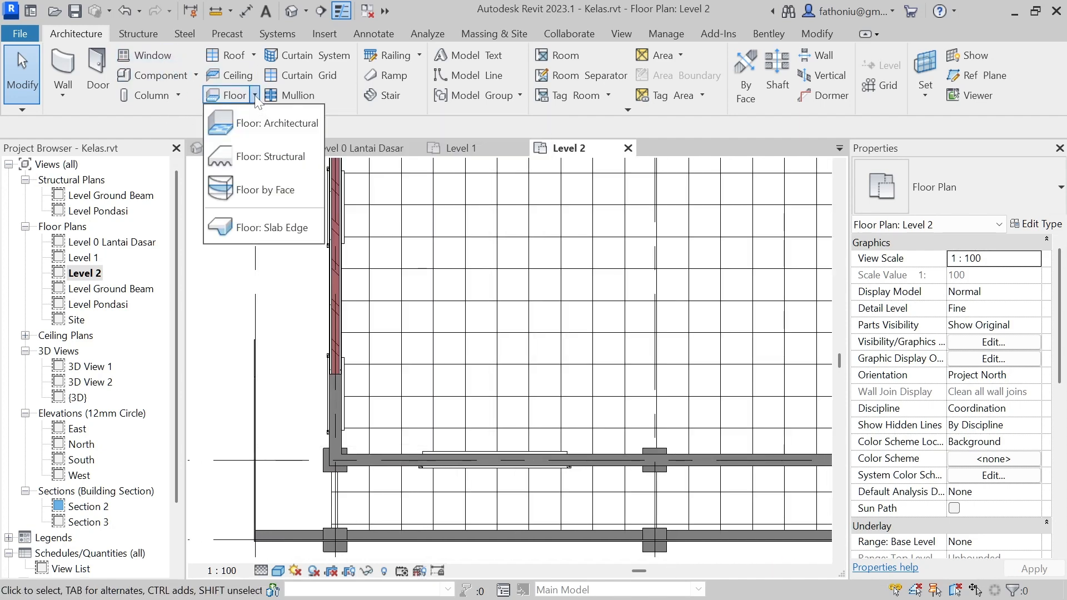
left_click(267, 124)
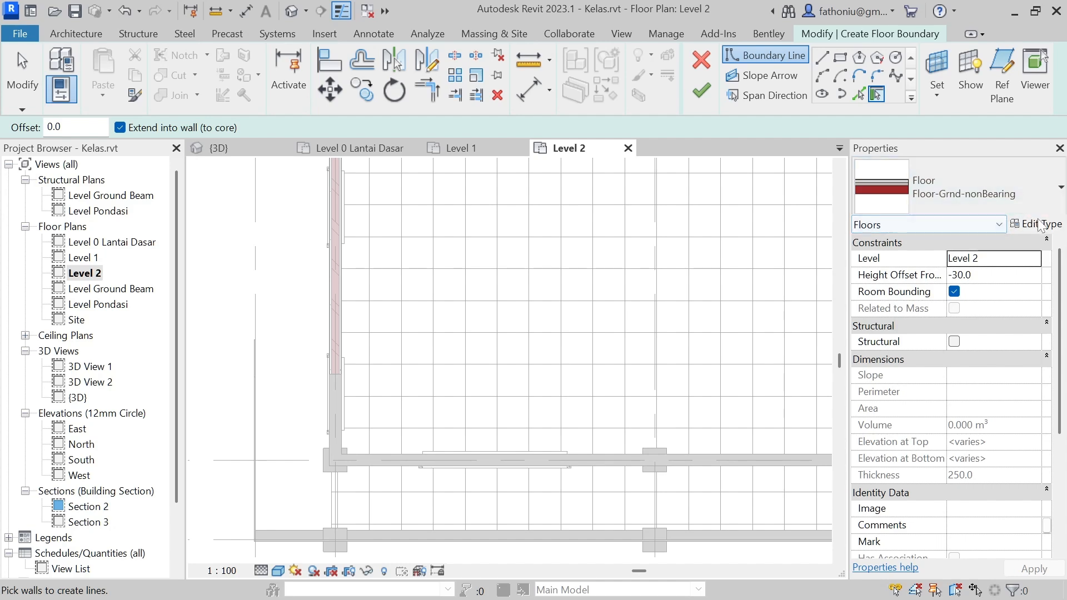
left_click(1038, 225)
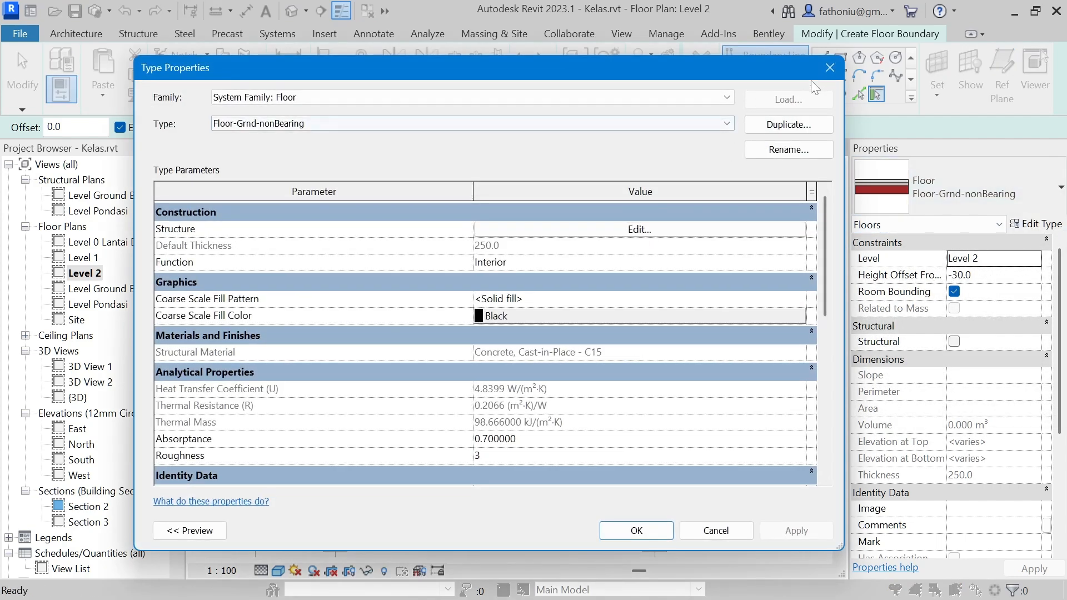
left_click(829, 69)
left_click(900, 191)
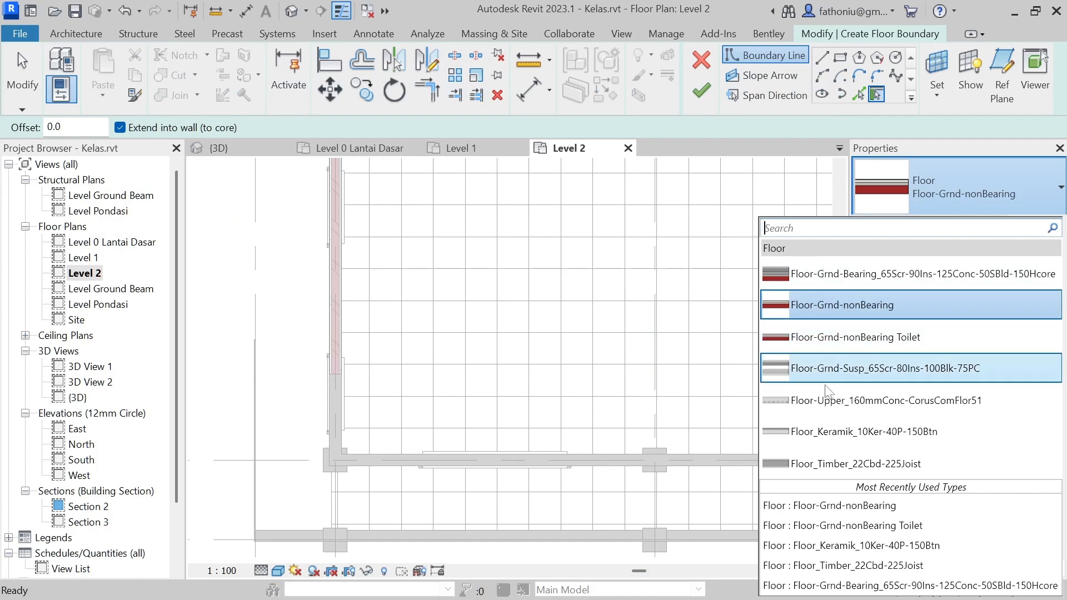
left_click(844, 432)
- Duplicate the ceramic floor type under the name Floor_100DakBeton
left_click(1036, 223)
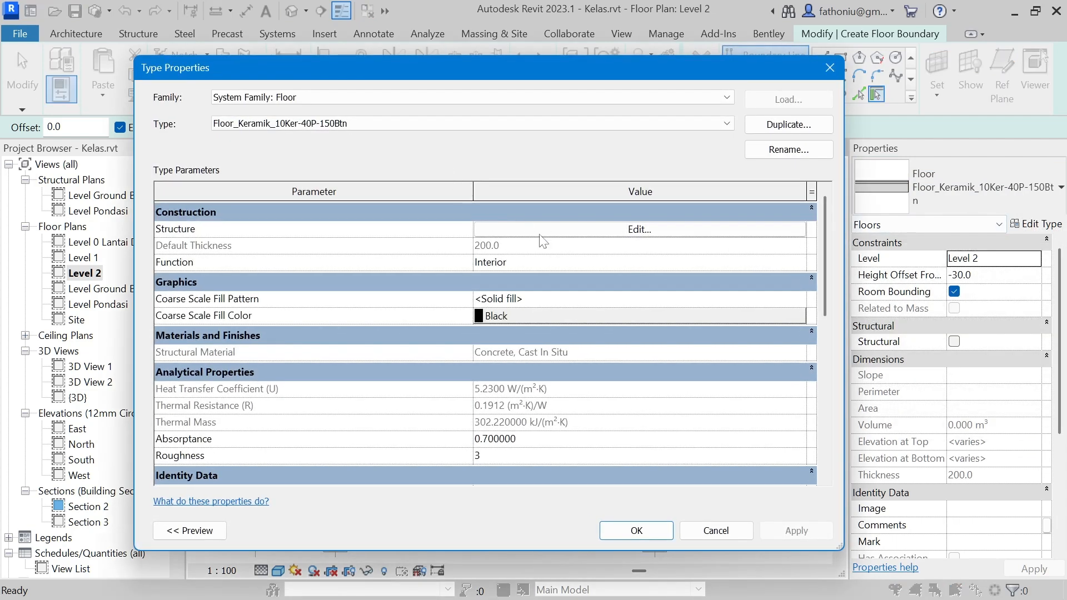
left_click(403, 124)
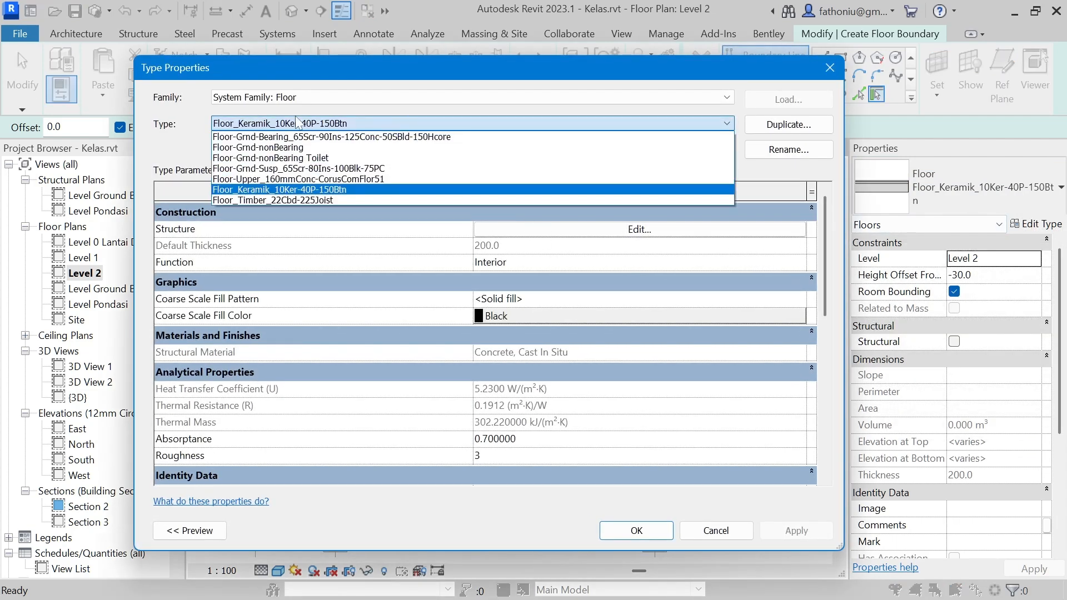
left_click(266, 121)
left_click(788, 125)
left_click_drag(370, 203, 489, 204)
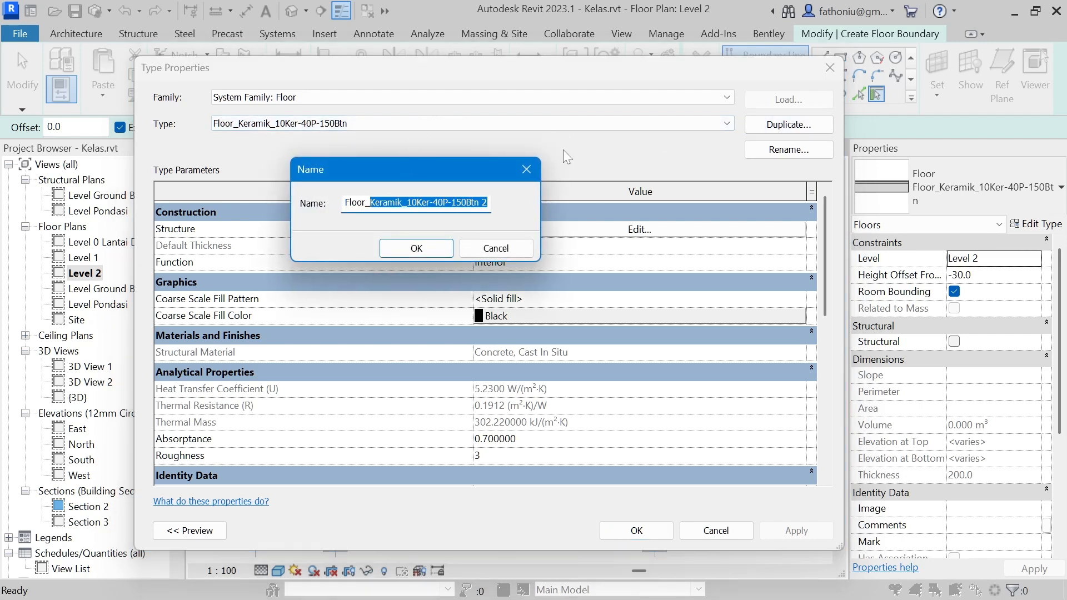
type("DakBeton")
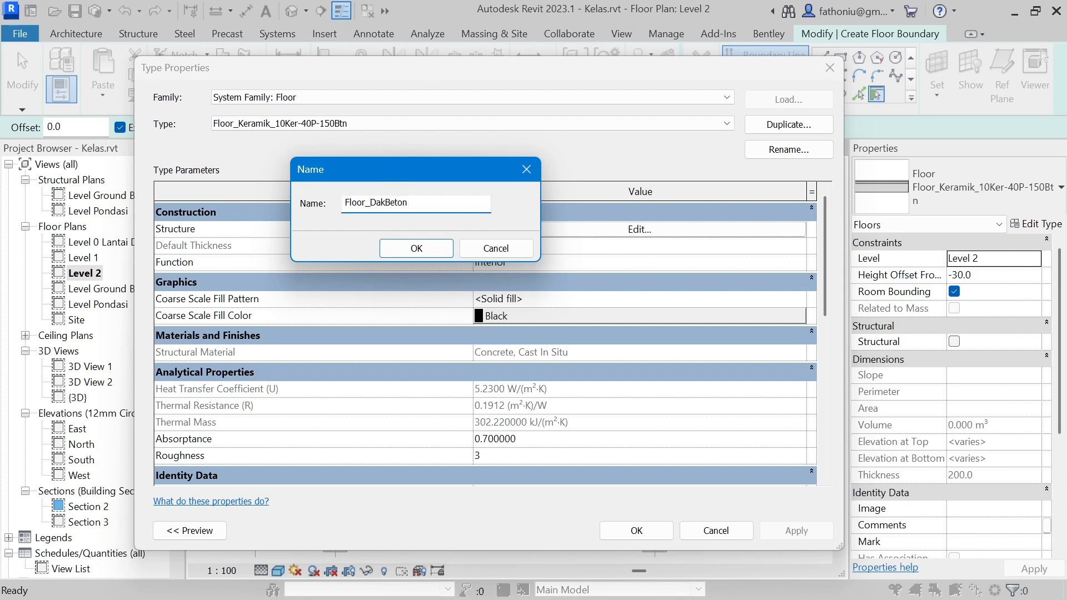
type("100")
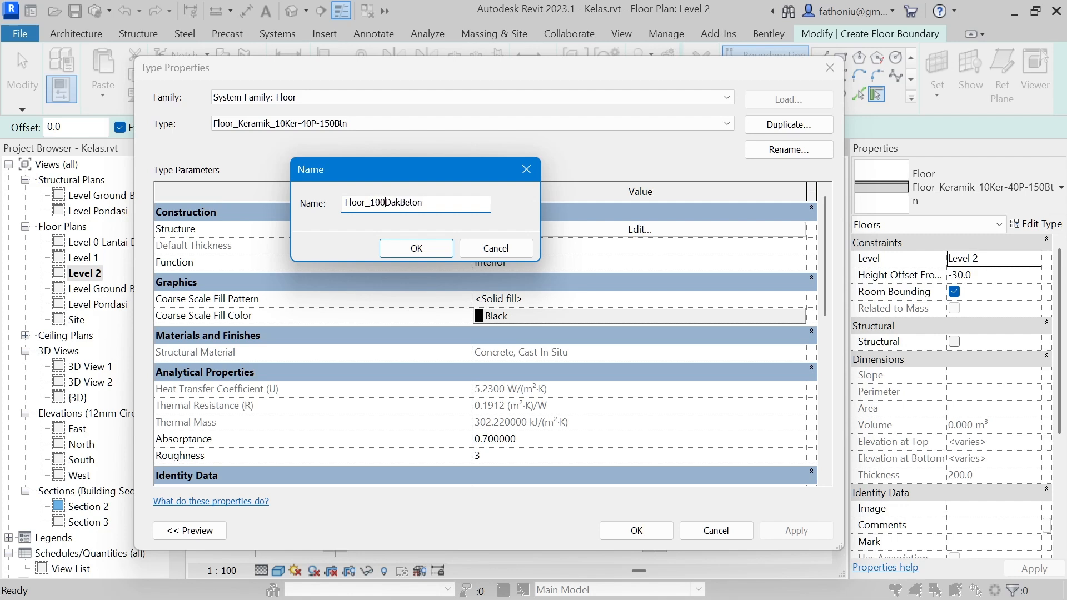
left_click(402, 247)
- Delete the sand/cement substrate and the tile finish layers from the Floor_100DakBeton assembly
left_click(670, 230)
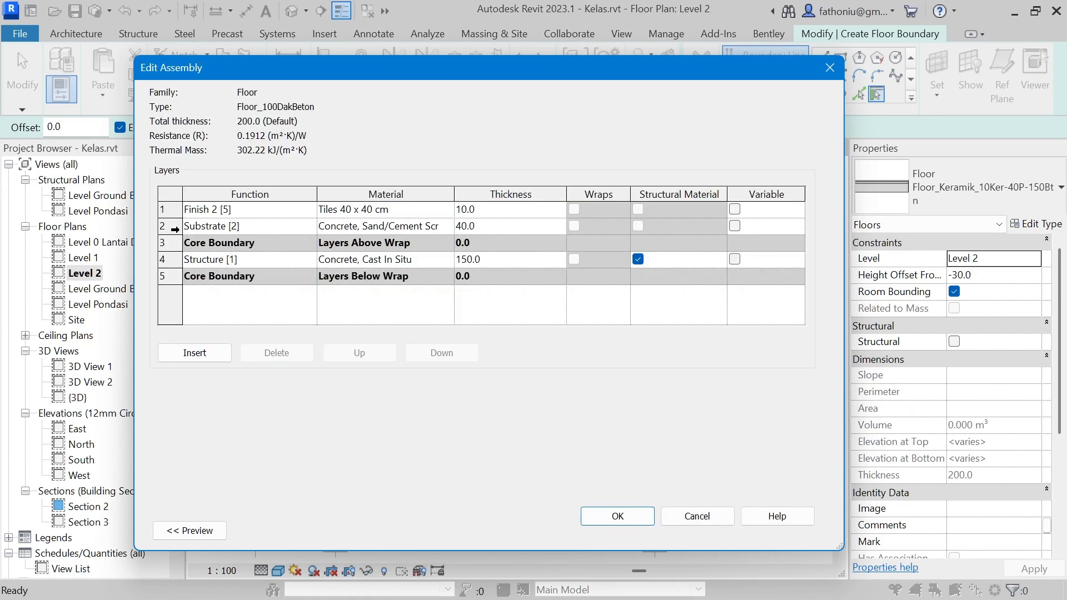
left_click(174, 228)
left_click(173, 211)
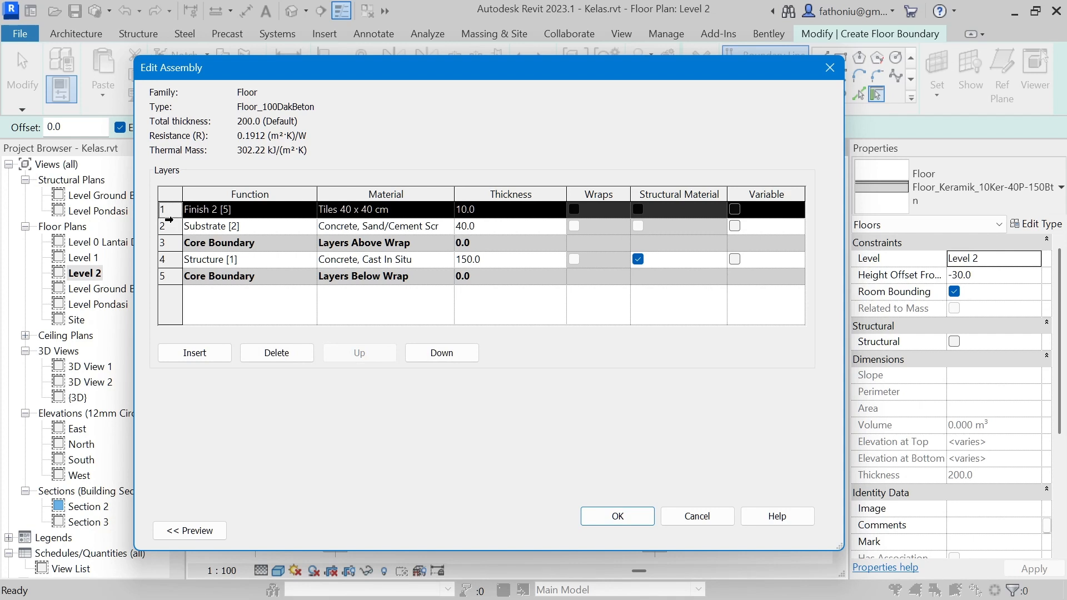
left_click(165, 227)
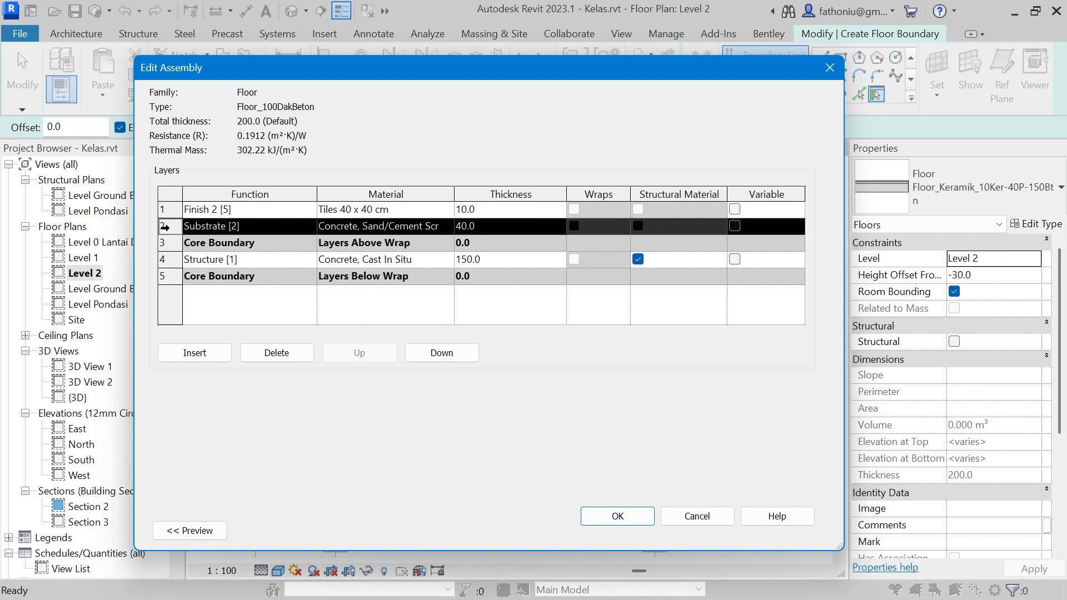
left_click(294, 354)
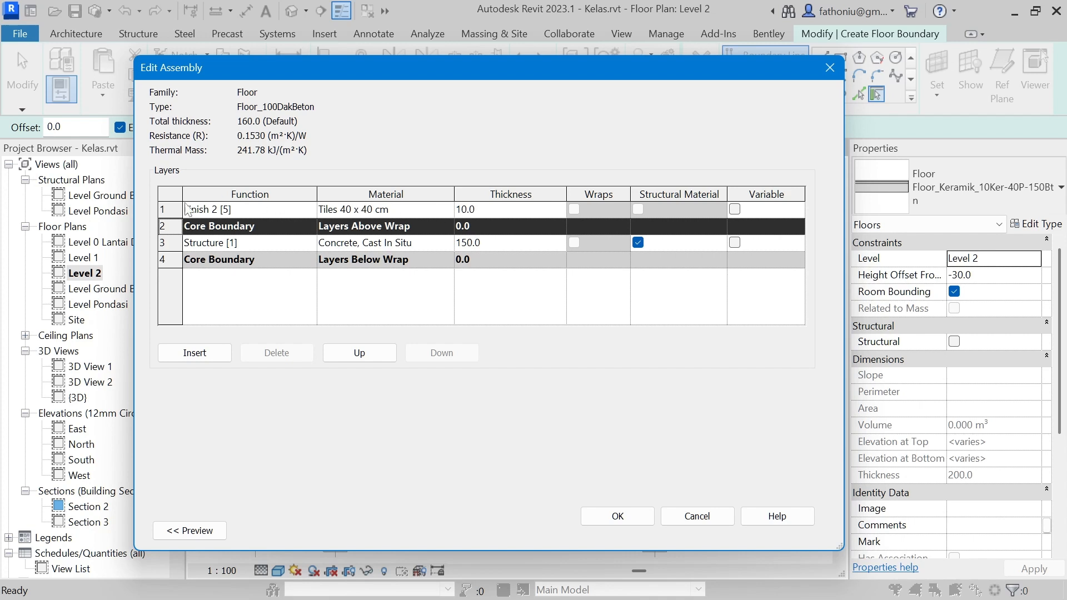
left_click(166, 209)
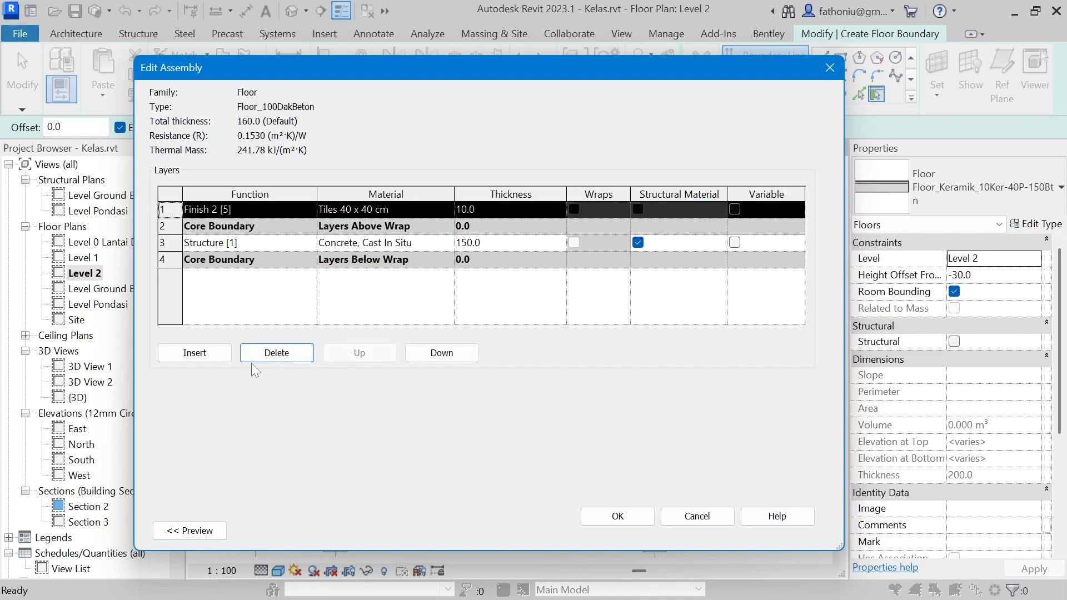
left_click(277, 353)
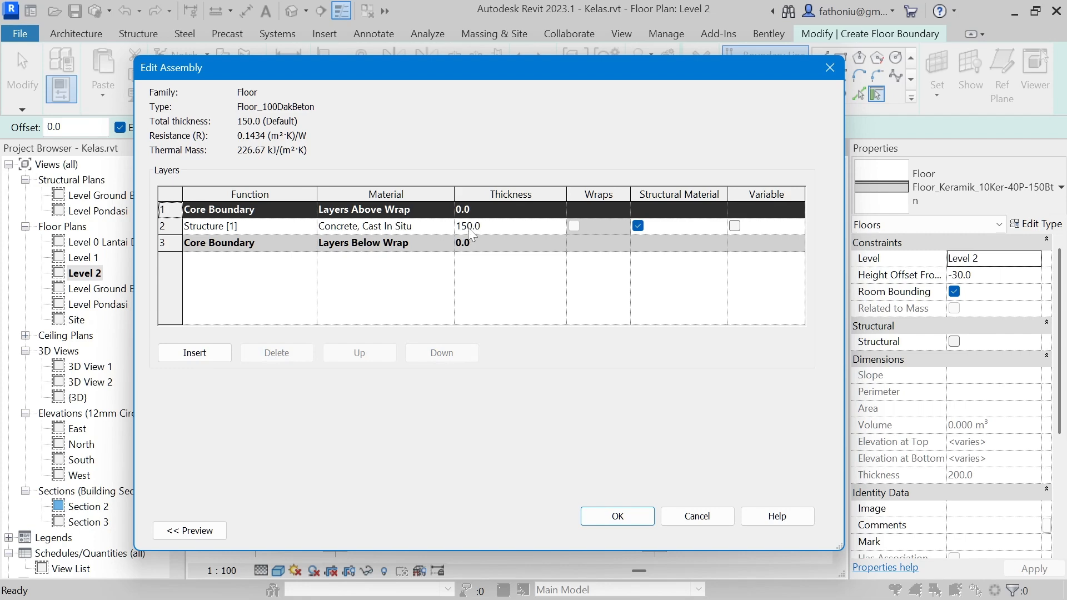
- Set the Concrete, Cast In Situ structure layer's thickness to 100 mm and accept the floor type
left_click(435, 225)
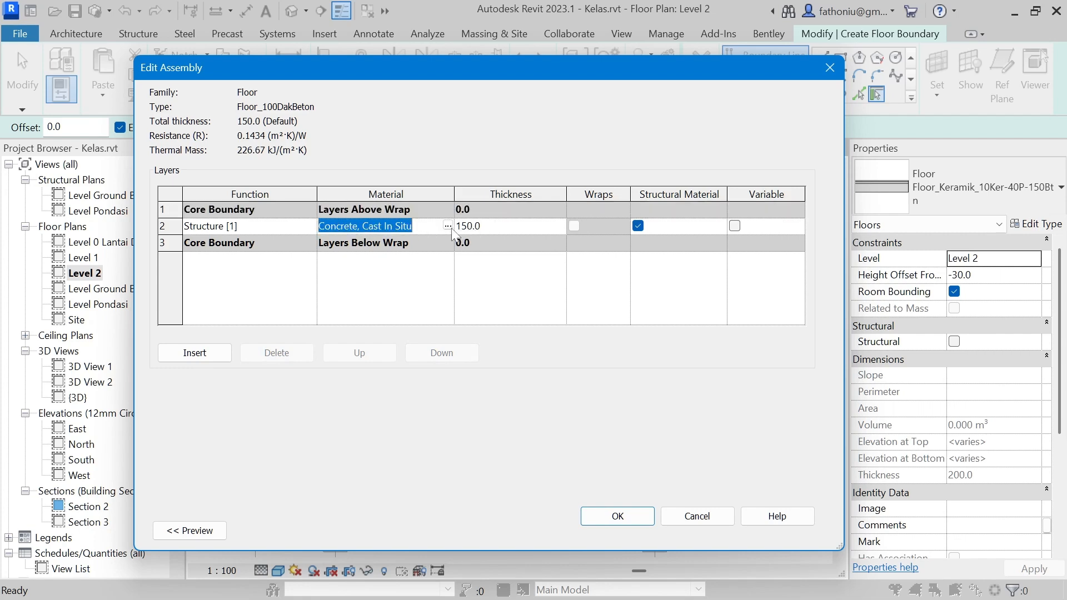
left_click(448, 226)
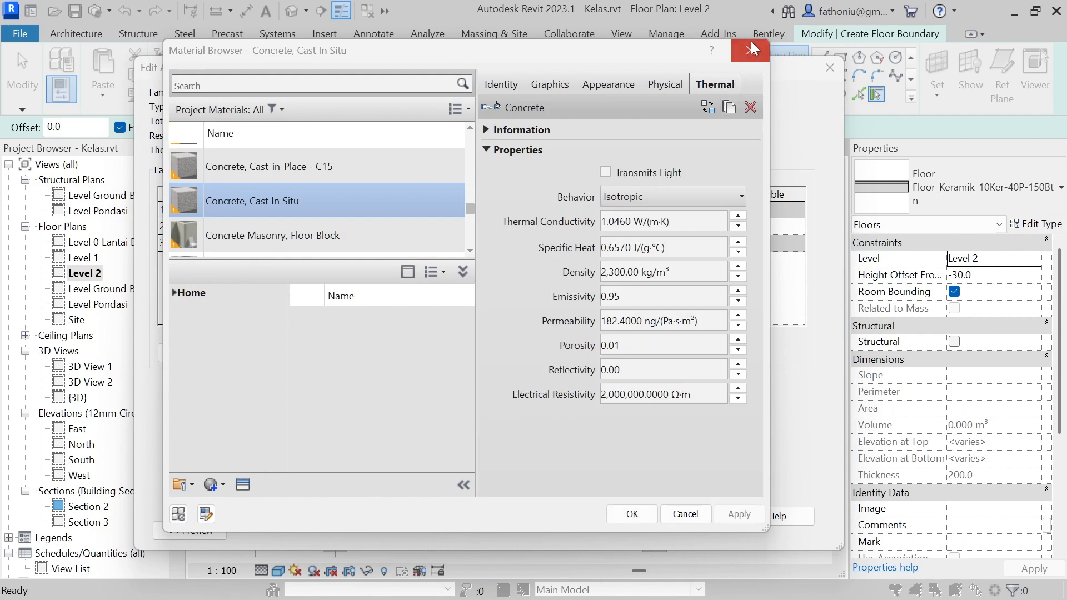
left_click(748, 51)
left_click(492, 224)
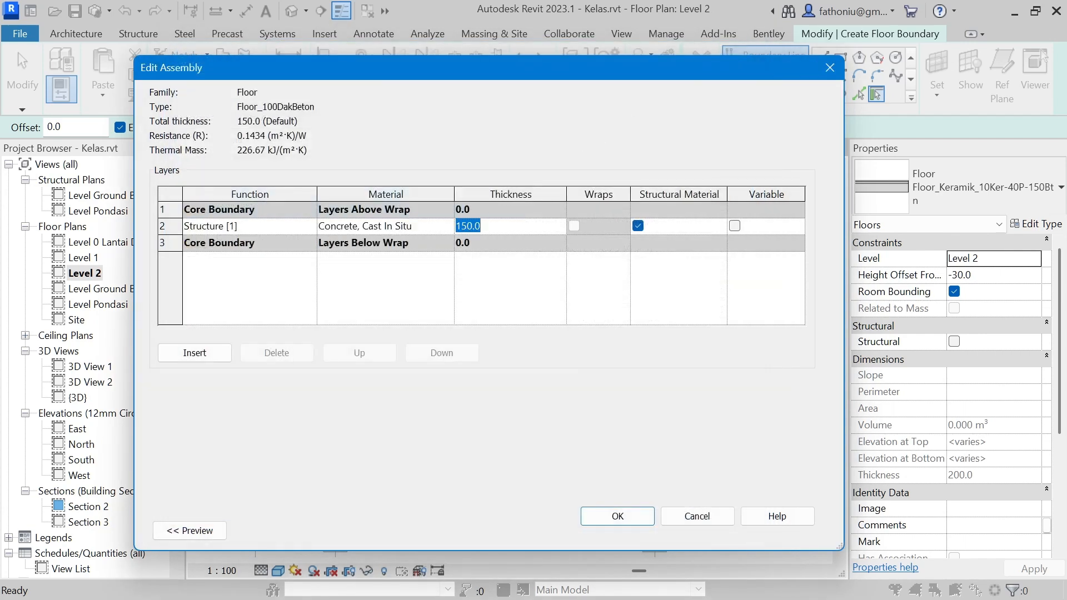
type("100")
left_click(615, 514)
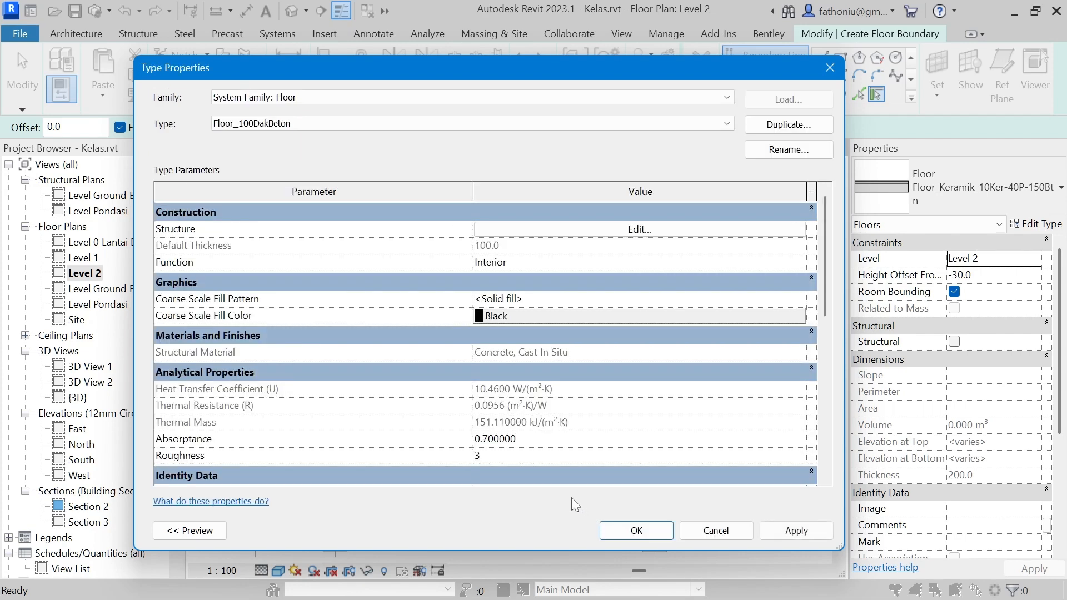
left_click(639, 532)
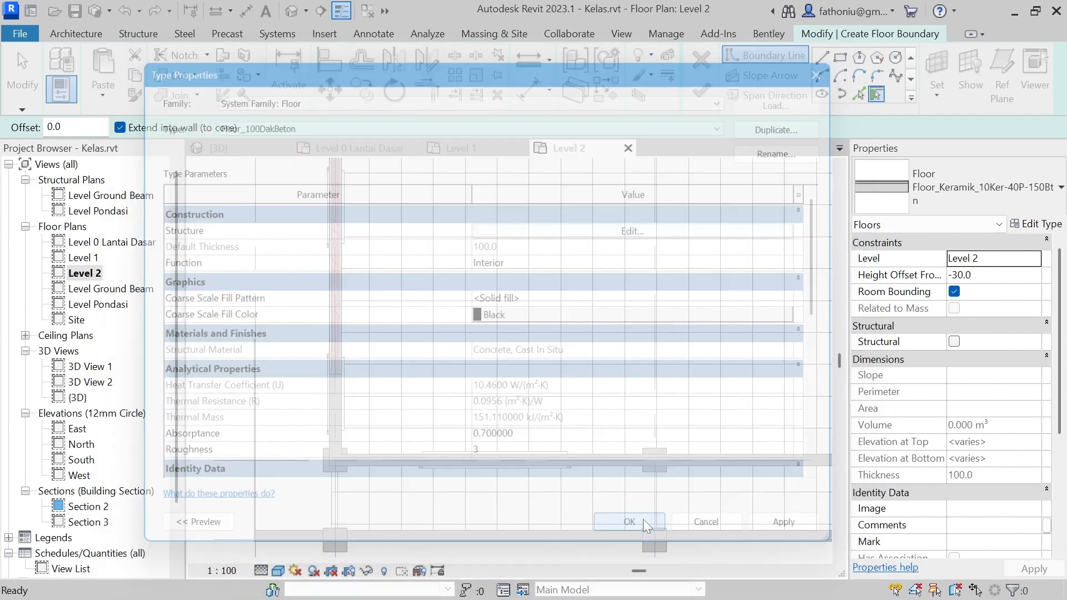
- Sketch a rectangular floor boundary about 16700 by 1600 mm along the front wall, from just outside grid 2 to past grids 6 and A
scroll(431, 418, "down", 3)
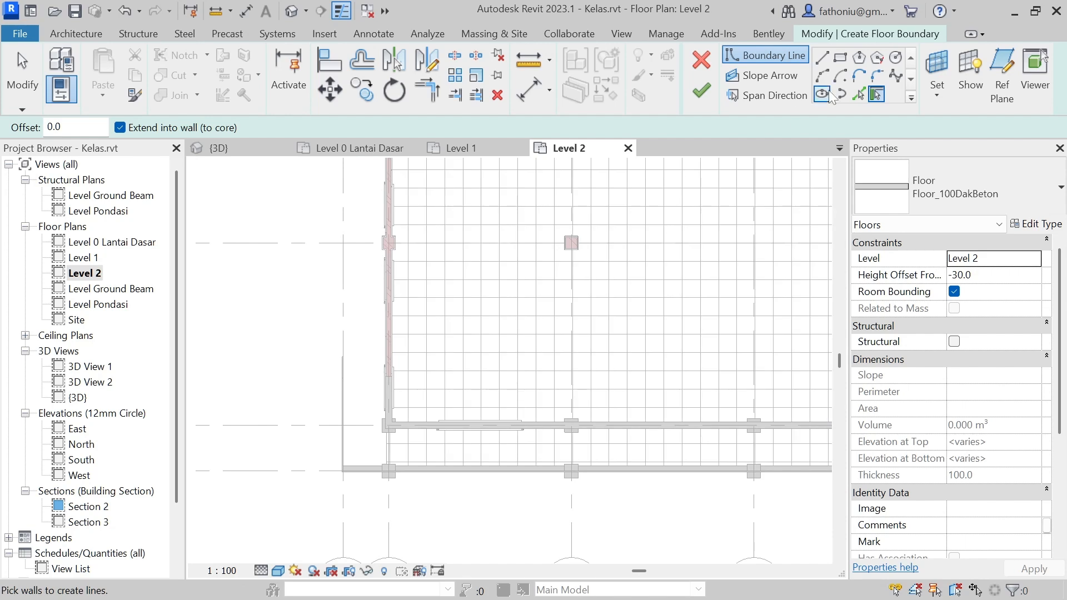
left_click(839, 56)
middle_click_drag(454, 337, 340, 357)
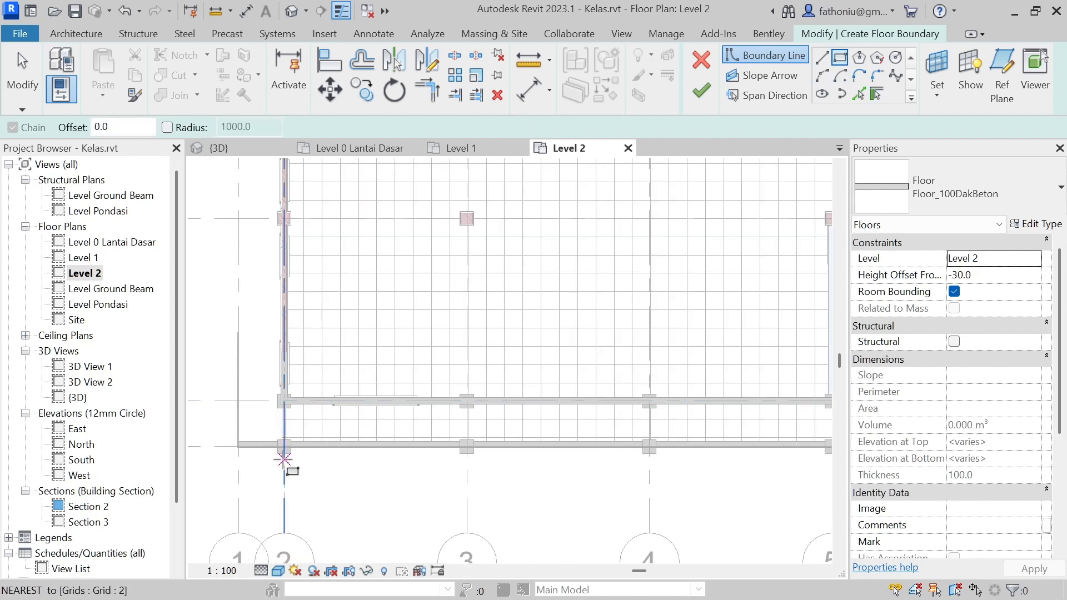
scroll(281, 389, "up", 3)
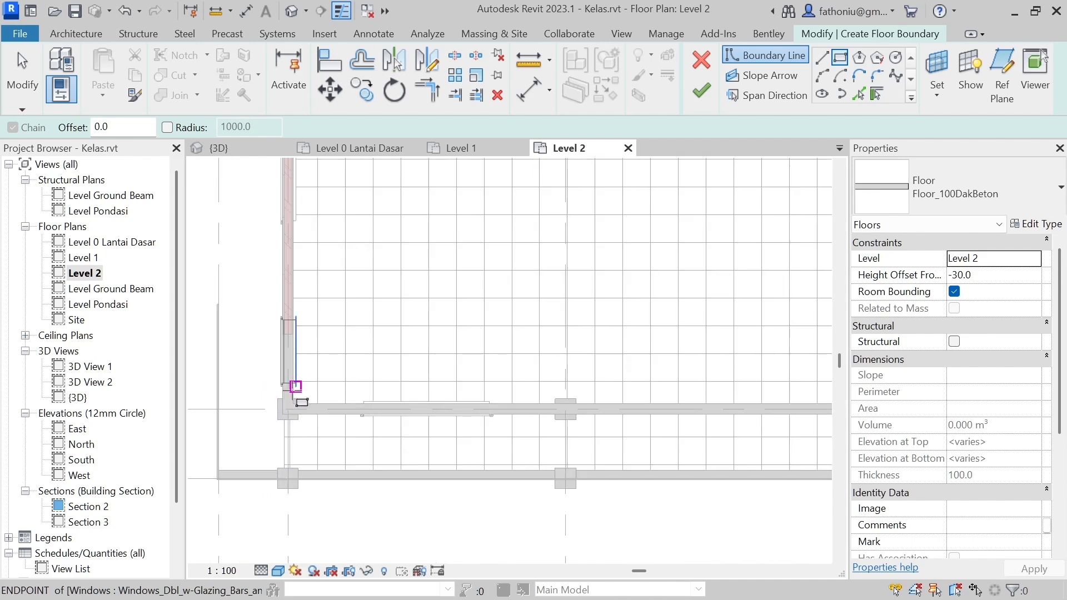
scroll(287, 409, "up", 2)
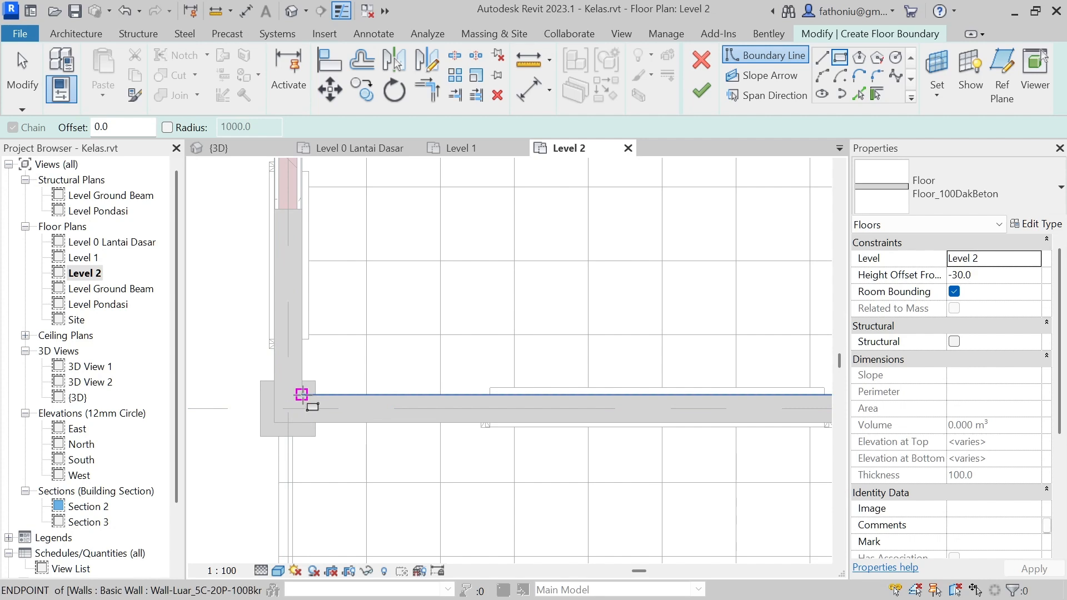
scroll(300, 400, "up", 2)
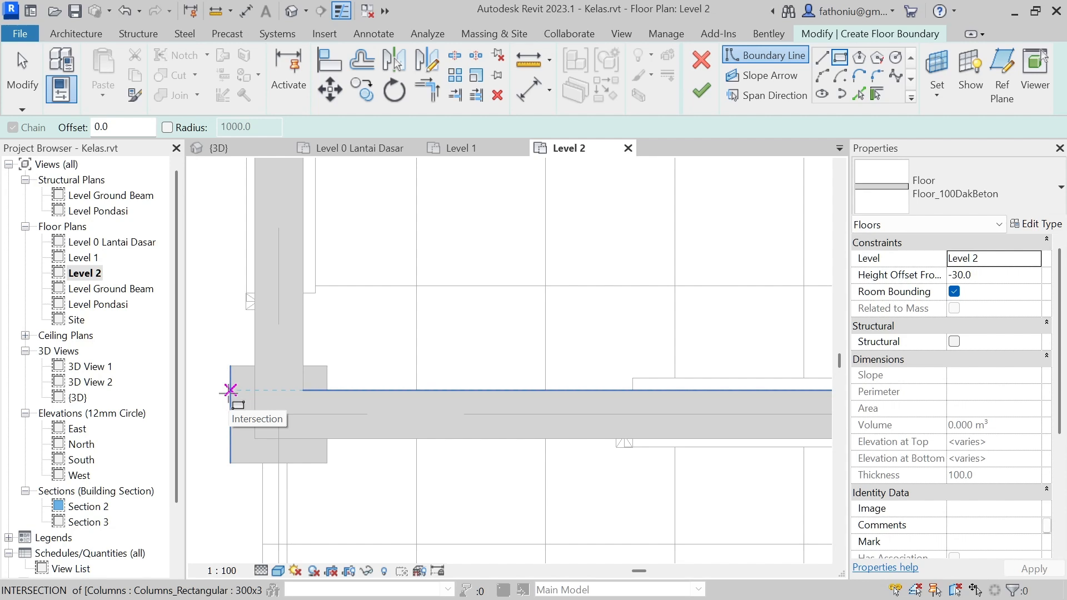
scroll(229, 390, "down", 1)
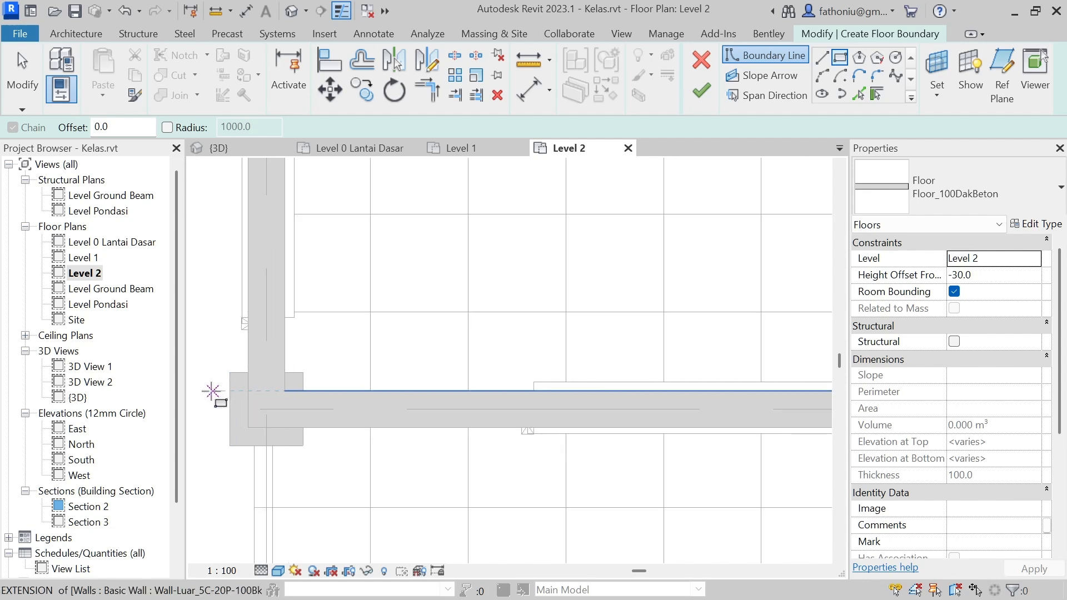
left_click(210, 391)
scroll(619, 519, "down", 2)
middle_click_drag(711, 529, 466, 399)
scroll(533, 439, "down", 1)
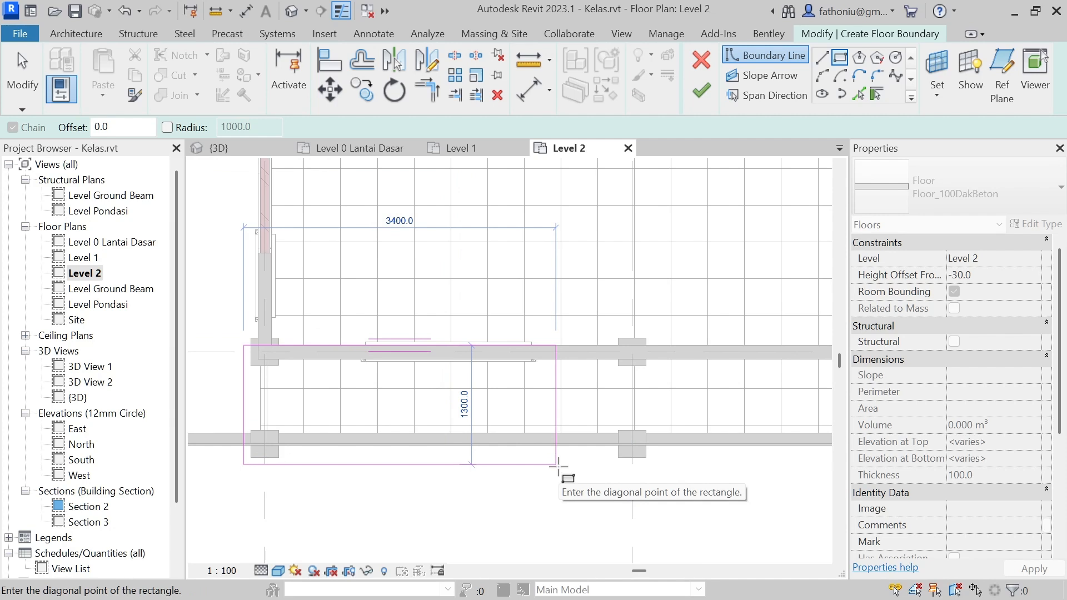
scroll(559, 468, "down", 3)
middle_click_drag(616, 484, 420, 484)
scroll(555, 461, "down", 1)
middle_click_drag(650, 466, 441, 465)
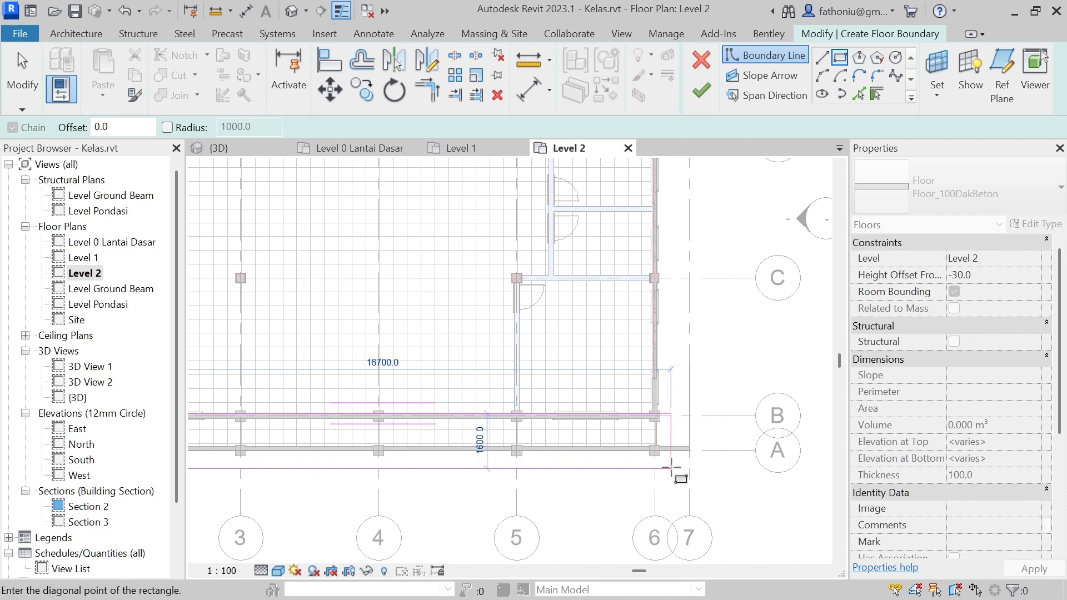
left_click(671, 468)
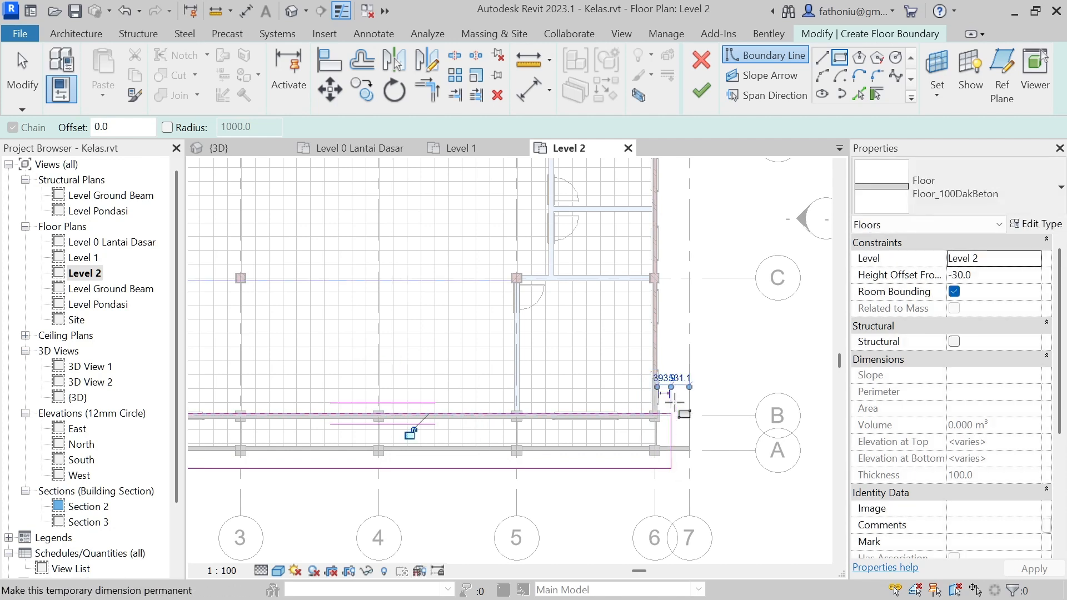
key("Escape")
- Offset the floor boundary's short edge beside grid 2 to 200 mm from the side wall's outer face
scroll(422, 426, "down", 4)
middle_click_drag(439, 433, 634, 441)
scroll(427, 436, "up", 4)
scroll(422, 436, "up", 3)
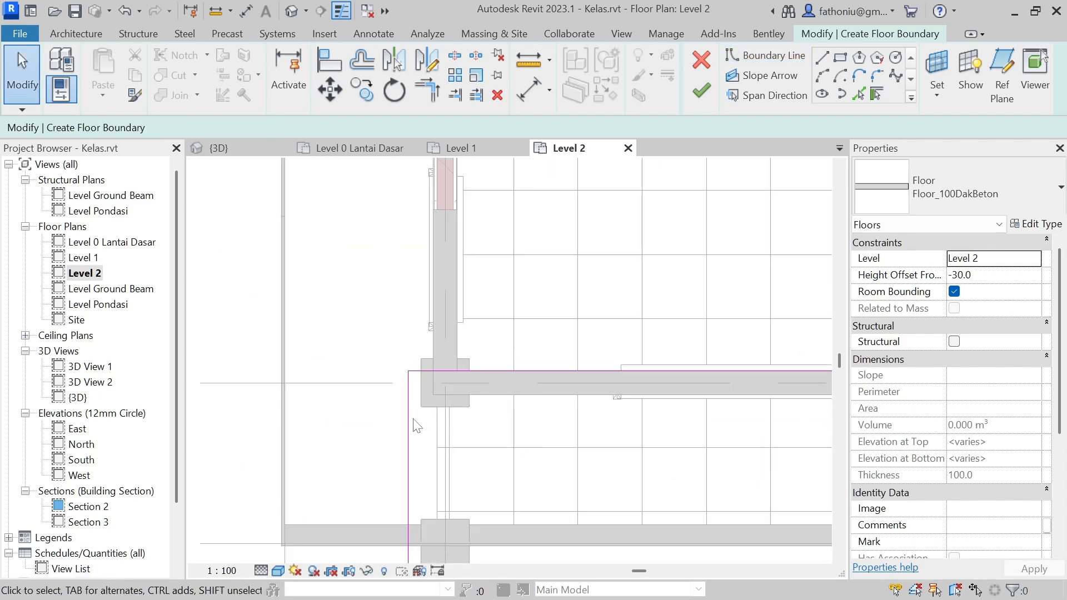
left_click(410, 389)
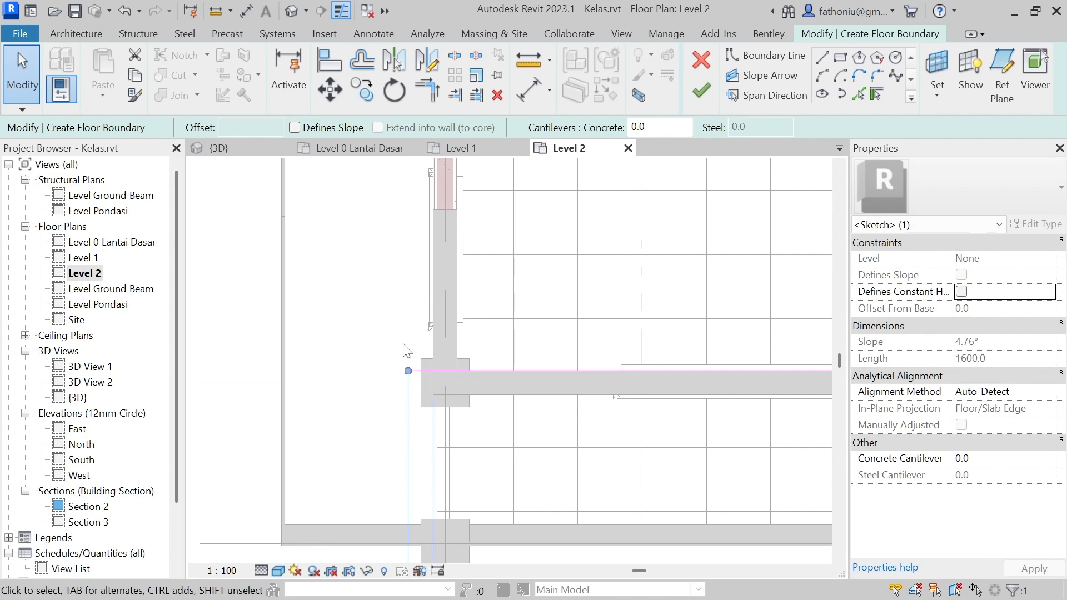
scroll(437, 404, "up", 2)
scroll(439, 383, "down", 3)
middle_click_drag(427, 411, 434, 362)
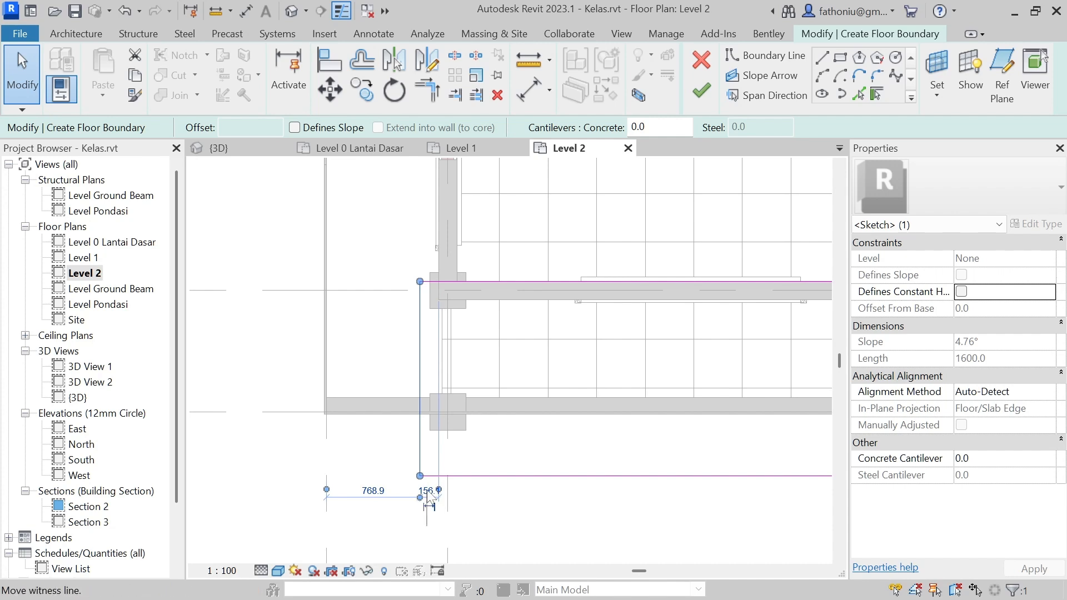
scroll(430, 489, "up", 3)
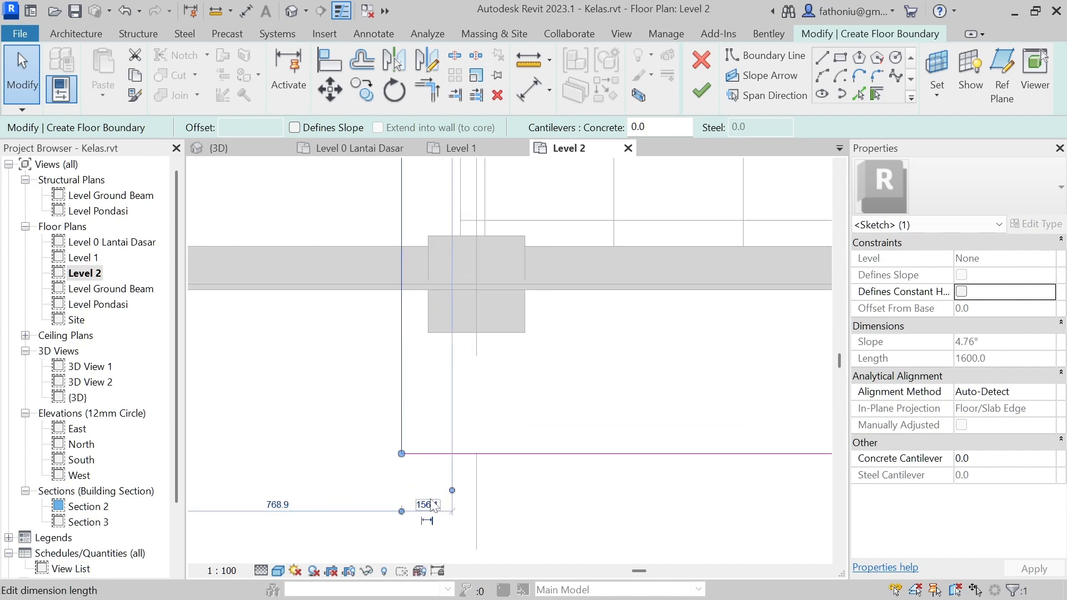
left_click(430, 500)
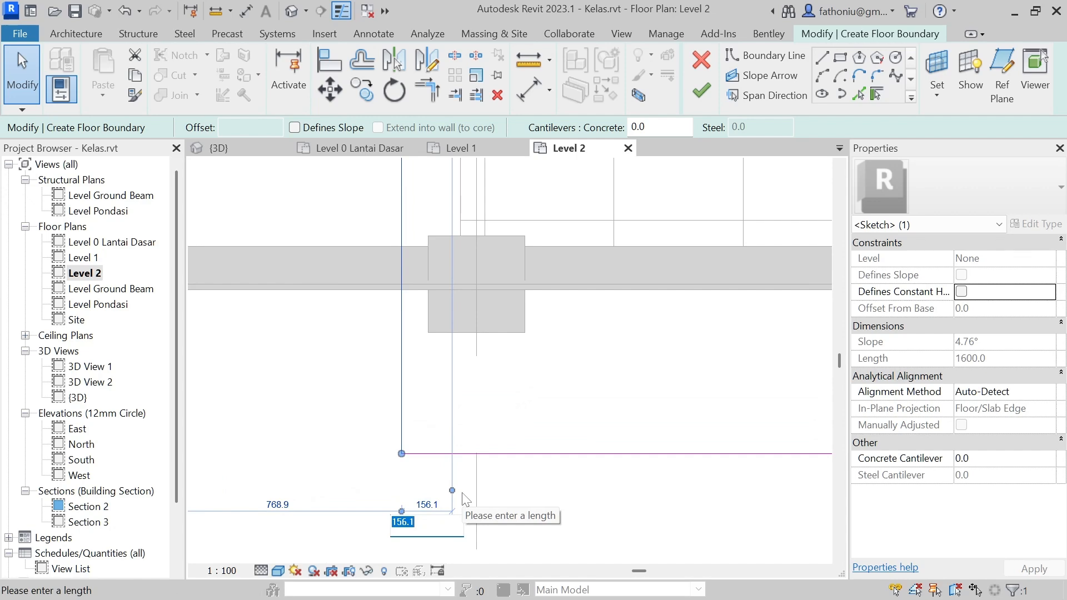
type("200")
key("Return")
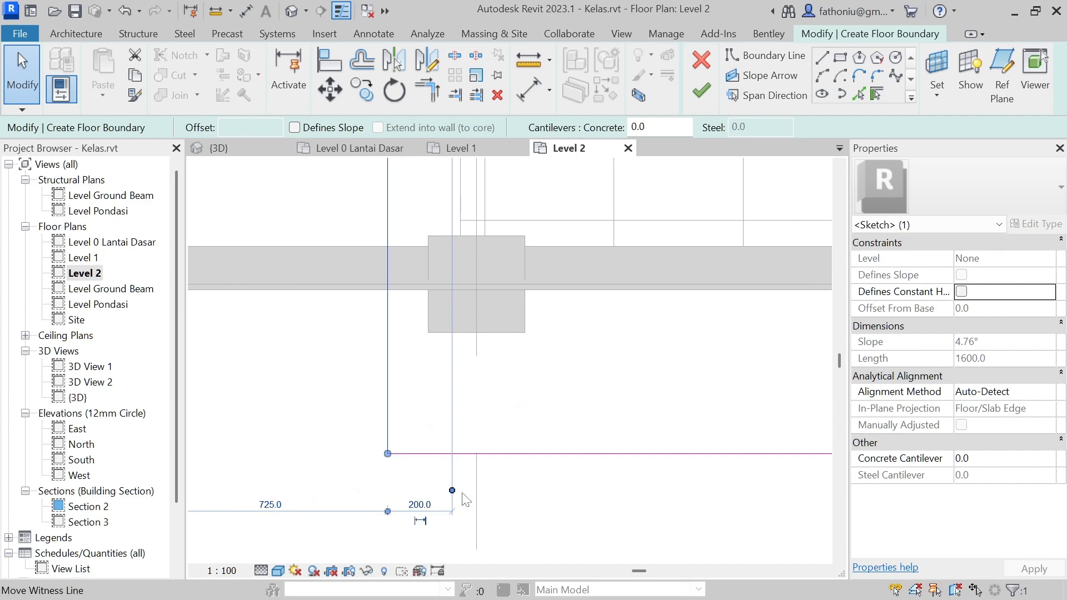
- Offset the floor boundary's short edge beside grid 6 to 200 mm from the side wall's outer face
scroll(508, 468, "down", 4)
middle_click_drag(589, 467, 39, 377)
scroll(439, 378, "down", 1)
scroll(507, 386, "down", 2)
scroll(645, 352, "up", 2)
scroll(536, 336, "up", 2)
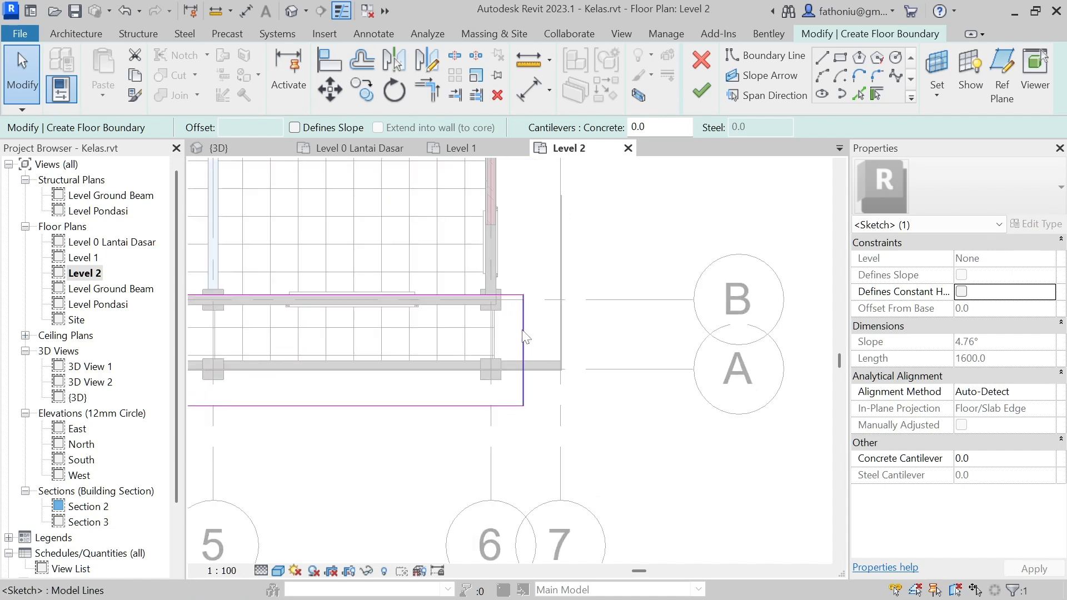
left_click(523, 337)
scroll(519, 369, "up", 2)
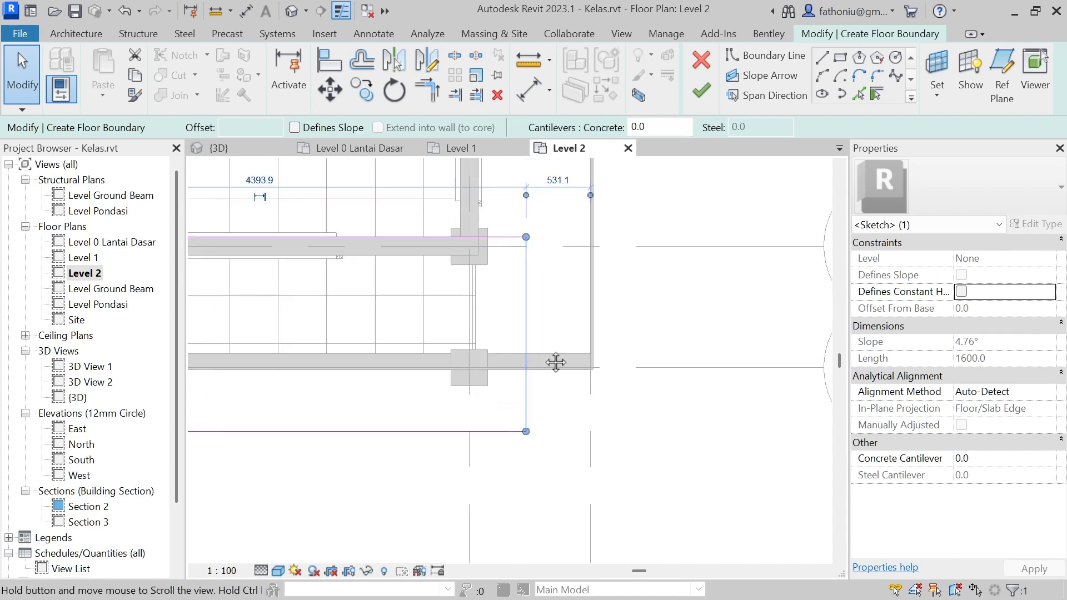
middle_click_drag(555, 361, 607, 431)
scroll(594, 385, "down", 2)
scroll(598, 386, "up", 2)
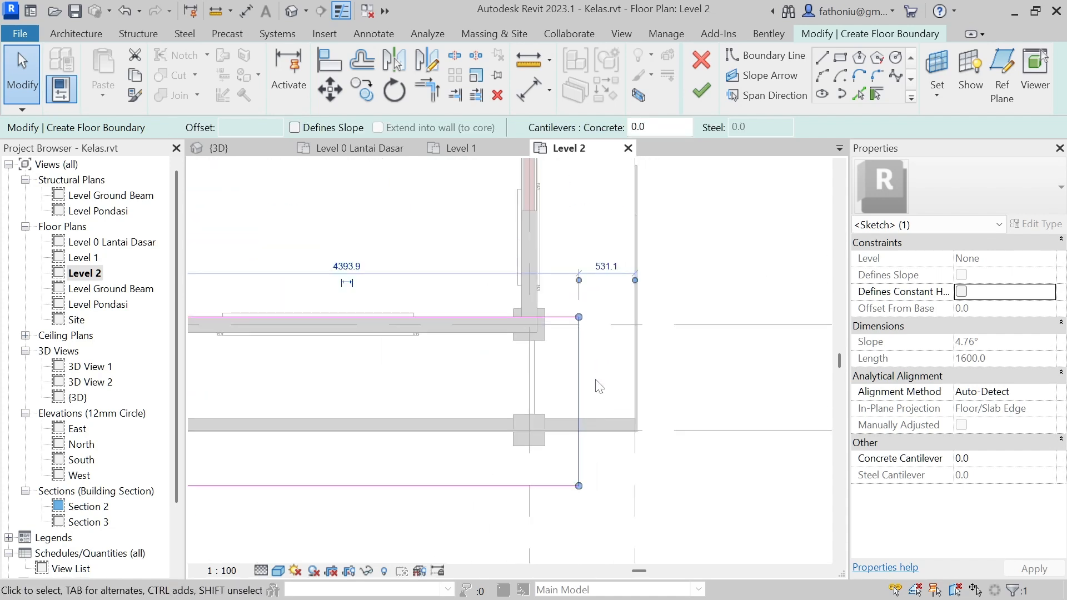
left_click_drag(635, 280, 542, 306)
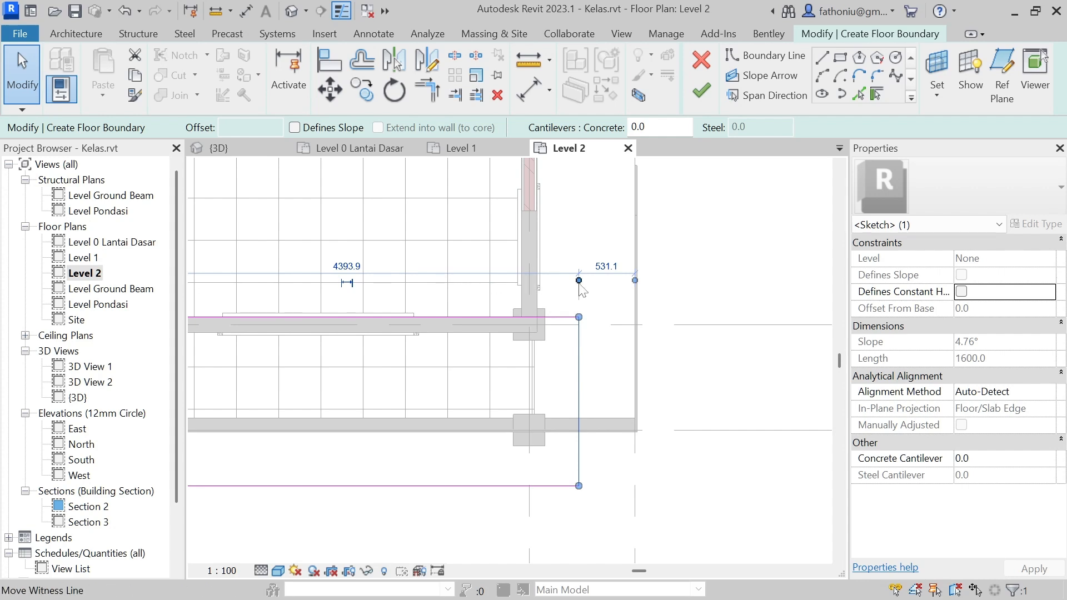
left_click_drag(578, 280, 542, 288)
scroll(553, 304, "up", 3)
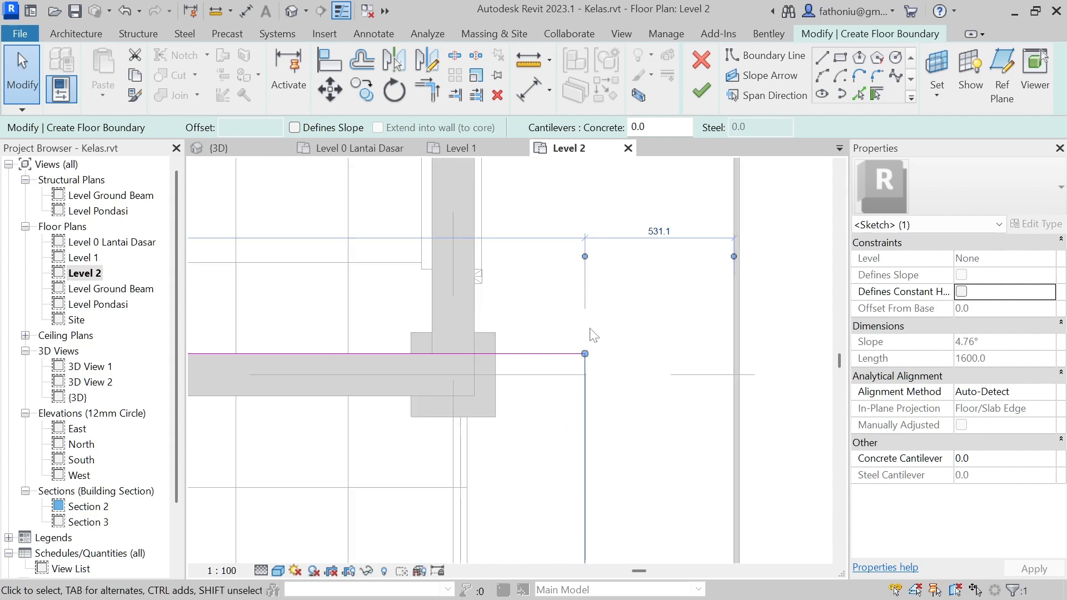
scroll(608, 303, "down", 2)
left_click(616, 377)
left_click(599, 377)
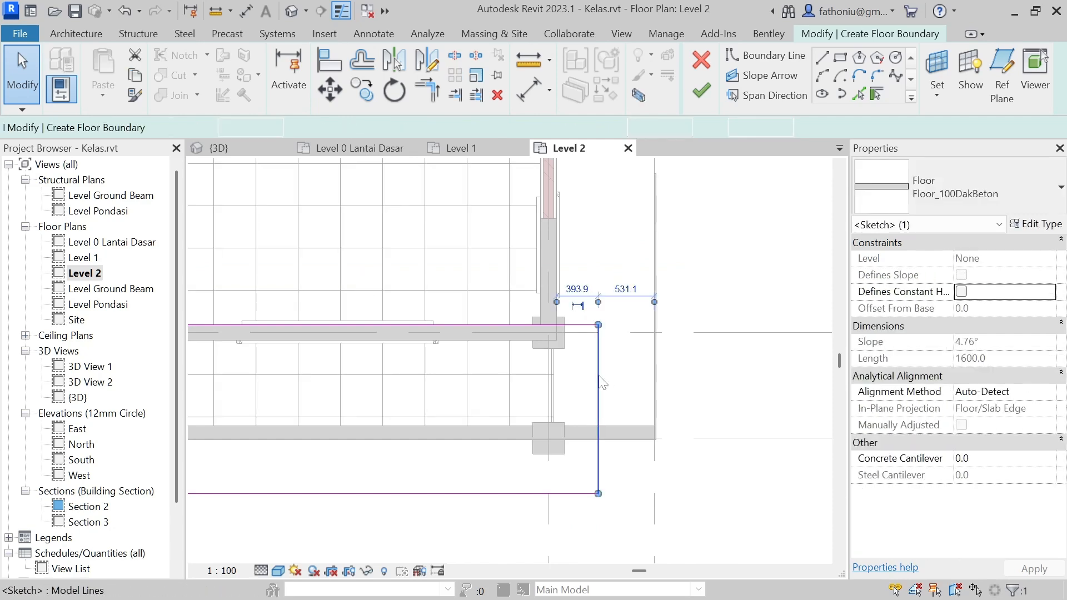
scroll(575, 295, "up", 4)
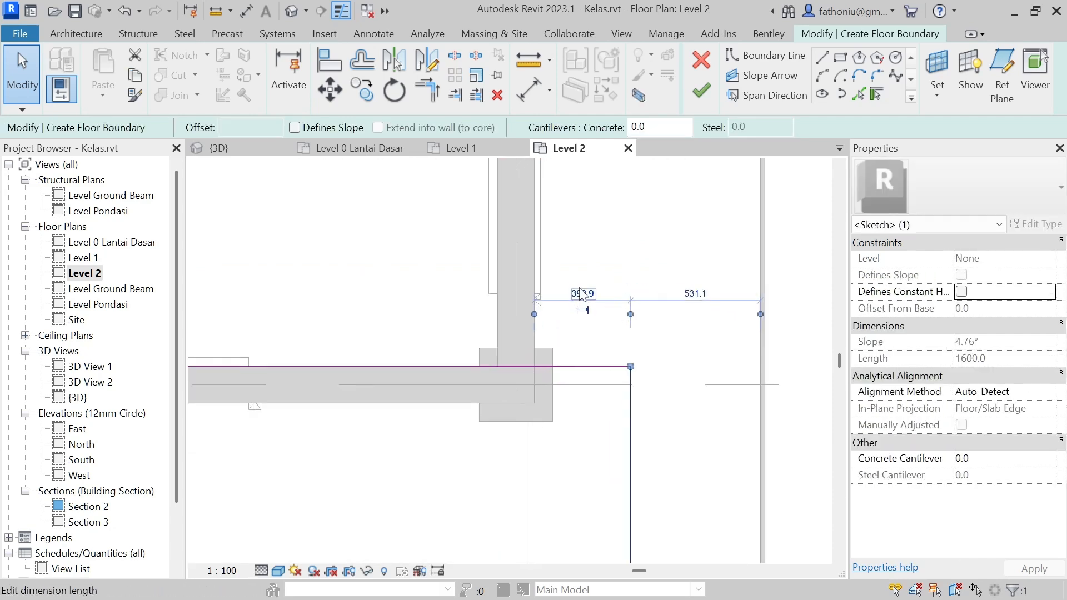
left_click(581, 294)
type("200")
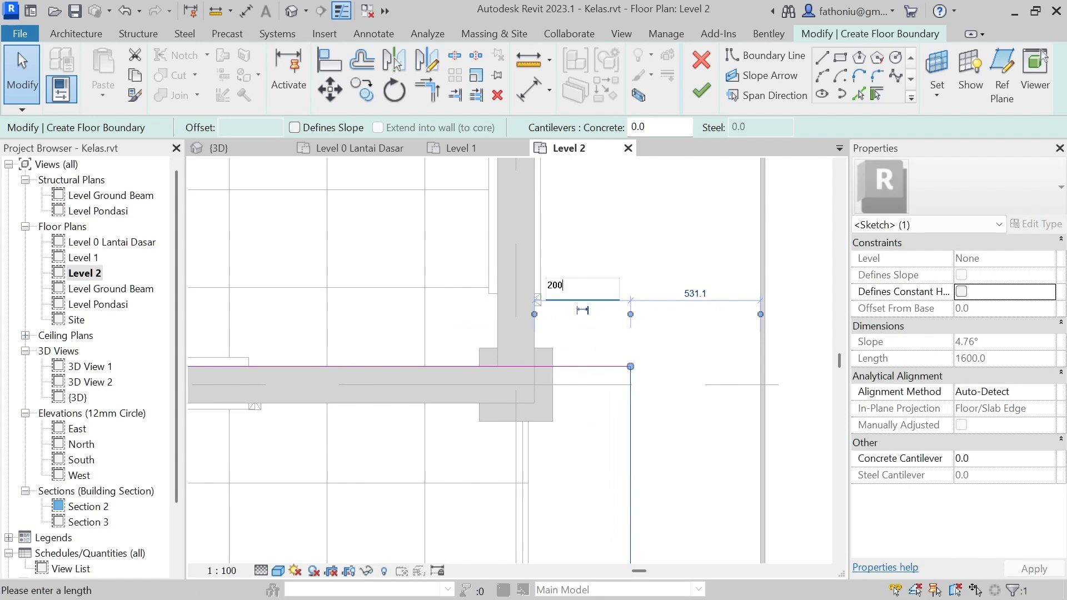
key("Return")
- Set the boundary's long front edge 200 mm out from the front face of the grid A columns
scroll(605, 327, "down", 2)
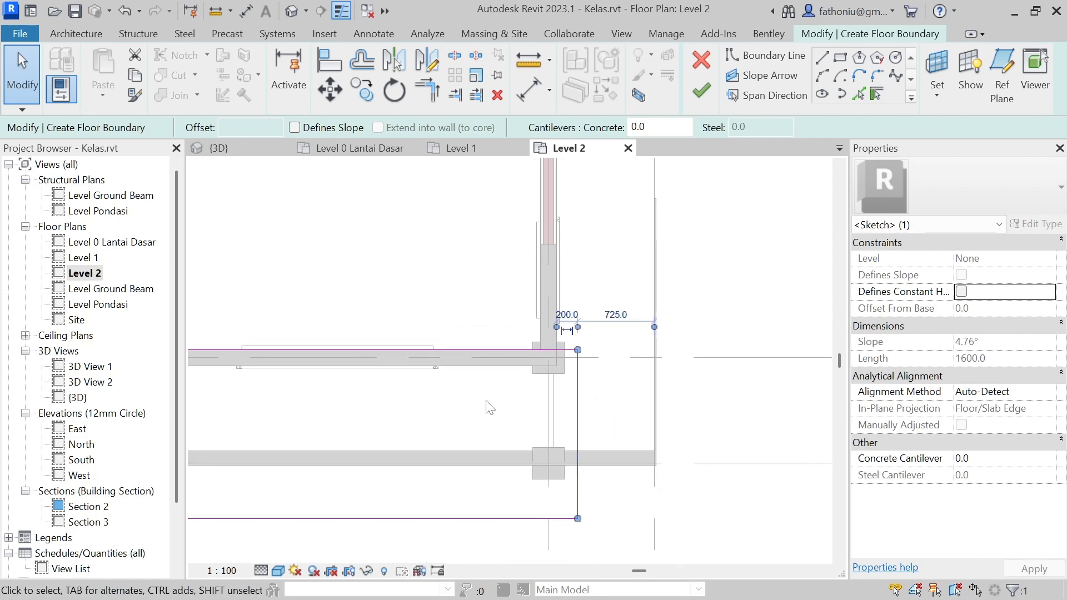
scroll(586, 488, "down", 3)
scroll(496, 484, "down", 2)
middle_click_drag(498, 486, 577, 462)
left_click(561, 481)
scroll(530, 467, "down", 5)
middle_click_drag(389, 474, 659, 464)
scroll(443, 463, "up", 7)
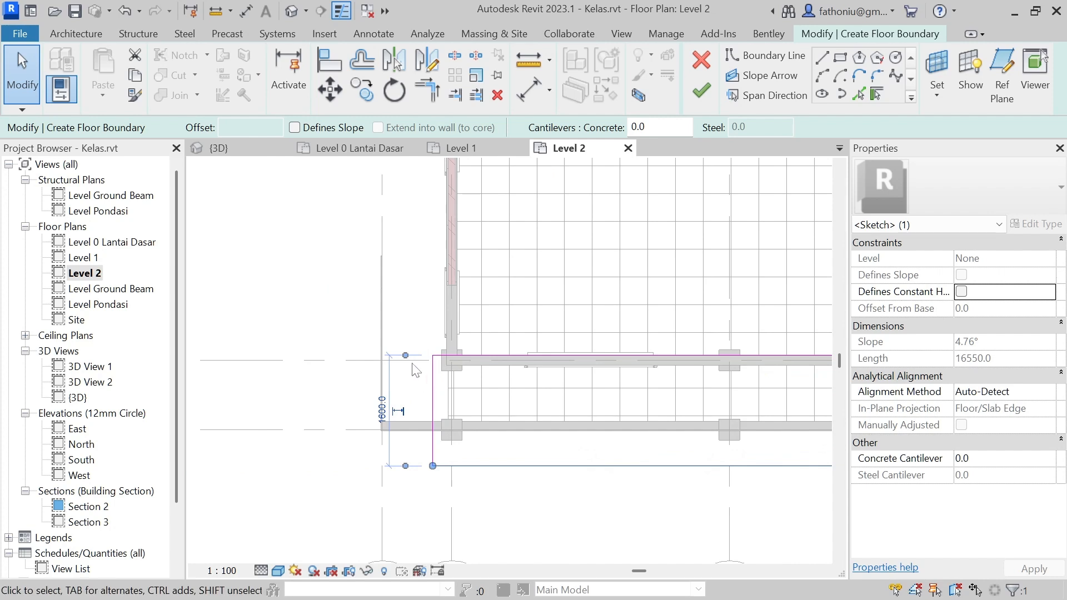
left_click_drag(407, 360, 408, 445)
scroll(392, 469, "up", 2)
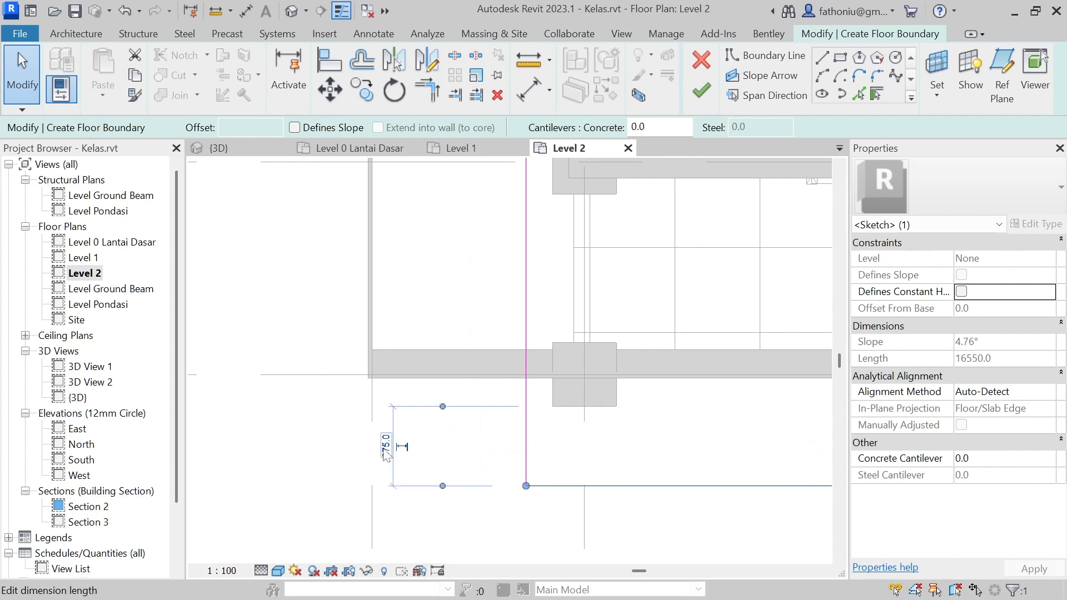
left_click(387, 447)
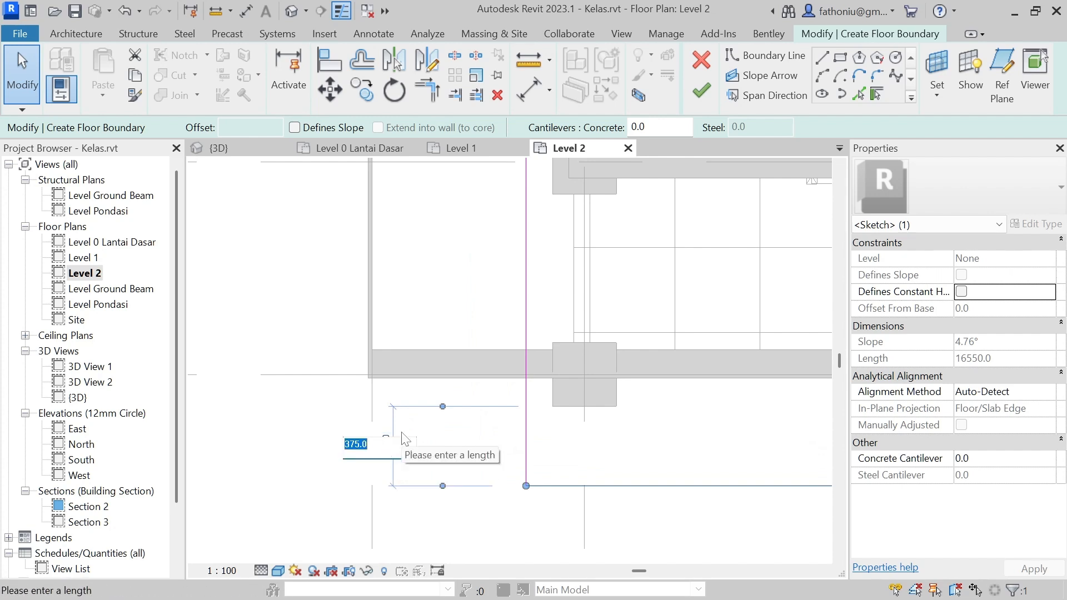
type("200")
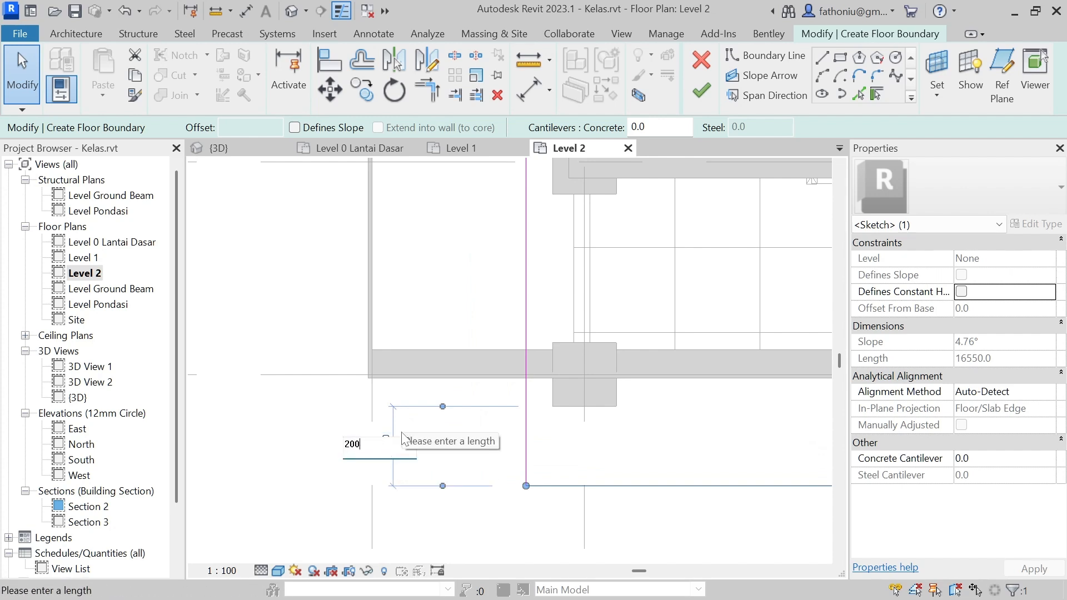
key("Return")
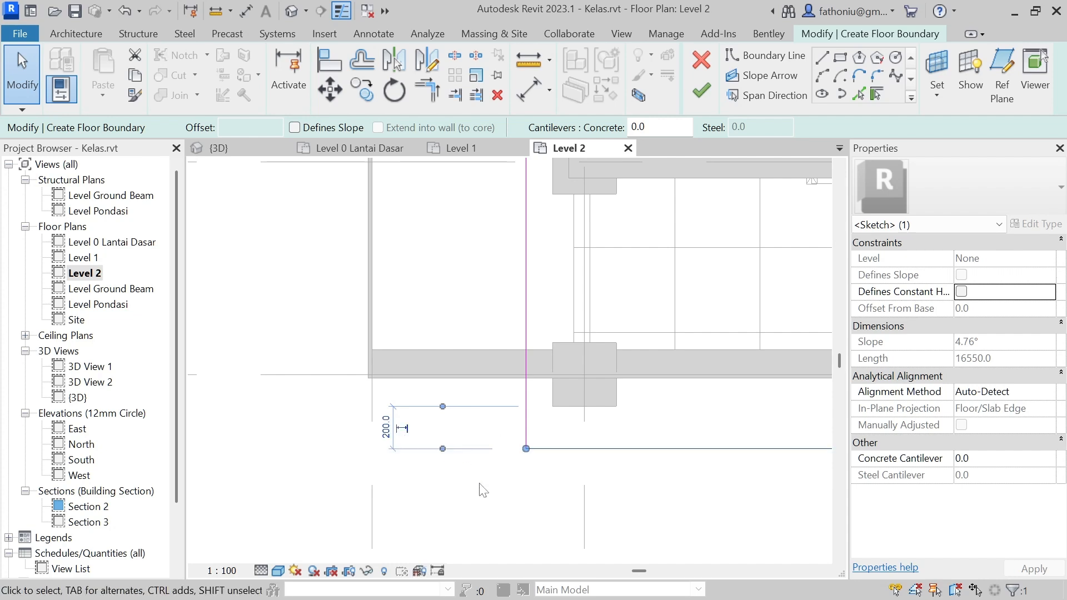
left_click(506, 551)
- Set the boundary's short edge beside grid 2 to 200 mm from the column's outer face
scroll(544, 541, "down", 3)
middle_click_drag(628, 535, 483, 464)
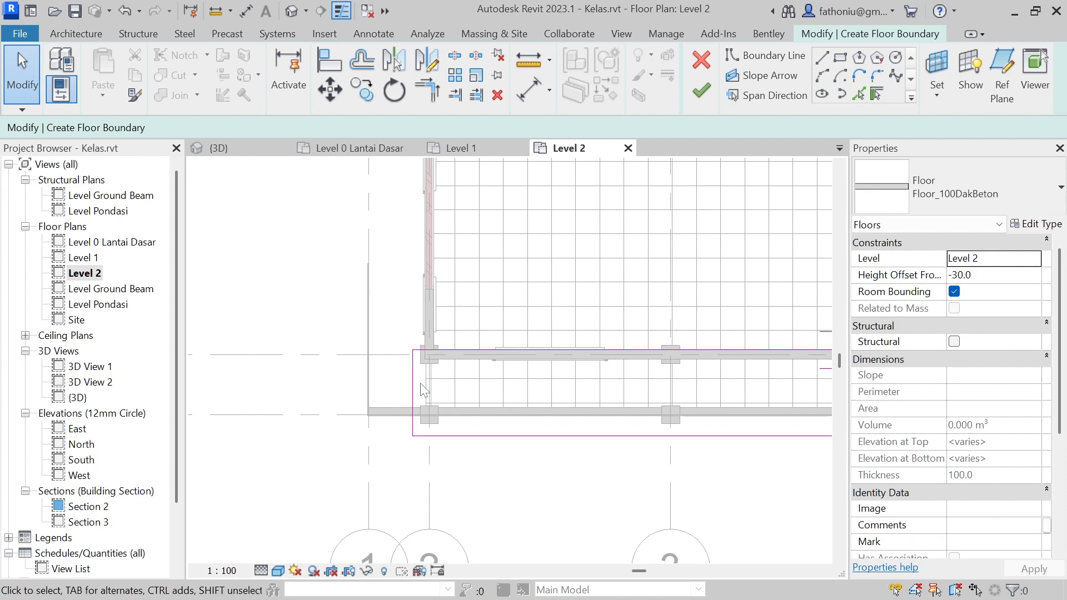
scroll(424, 347, "up", 2)
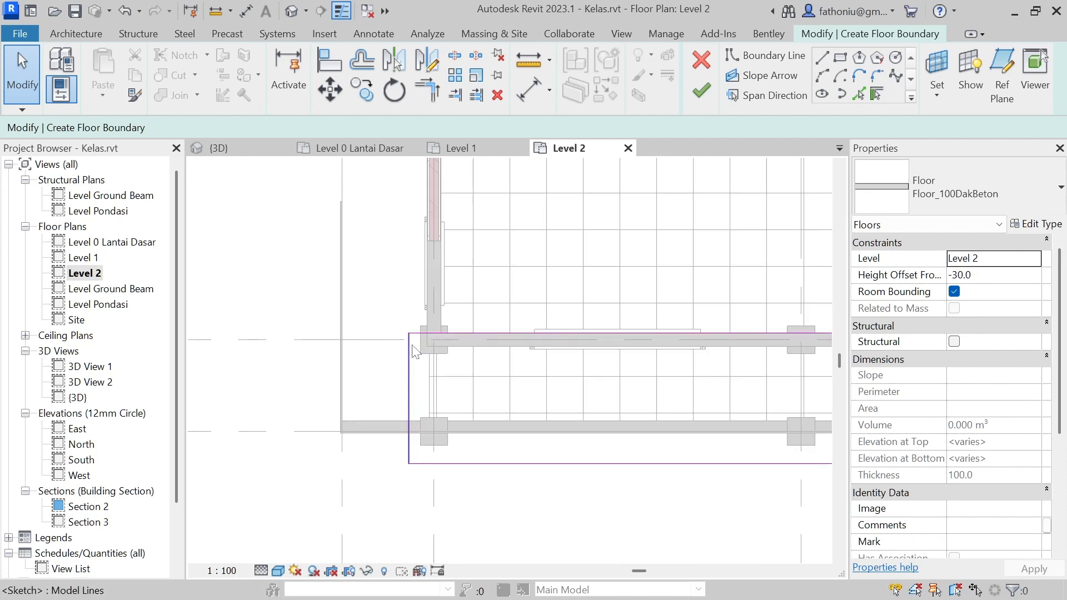
left_click(412, 346)
scroll(424, 462, "up", 2)
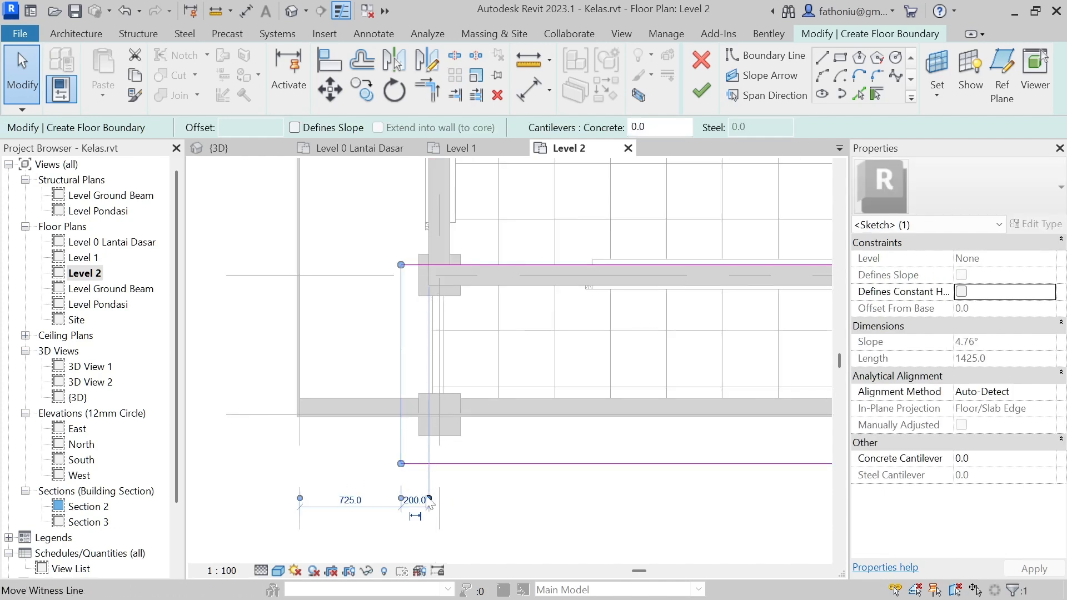
left_click_drag(428, 498, 422, 439)
scroll(414, 503, "up", 4)
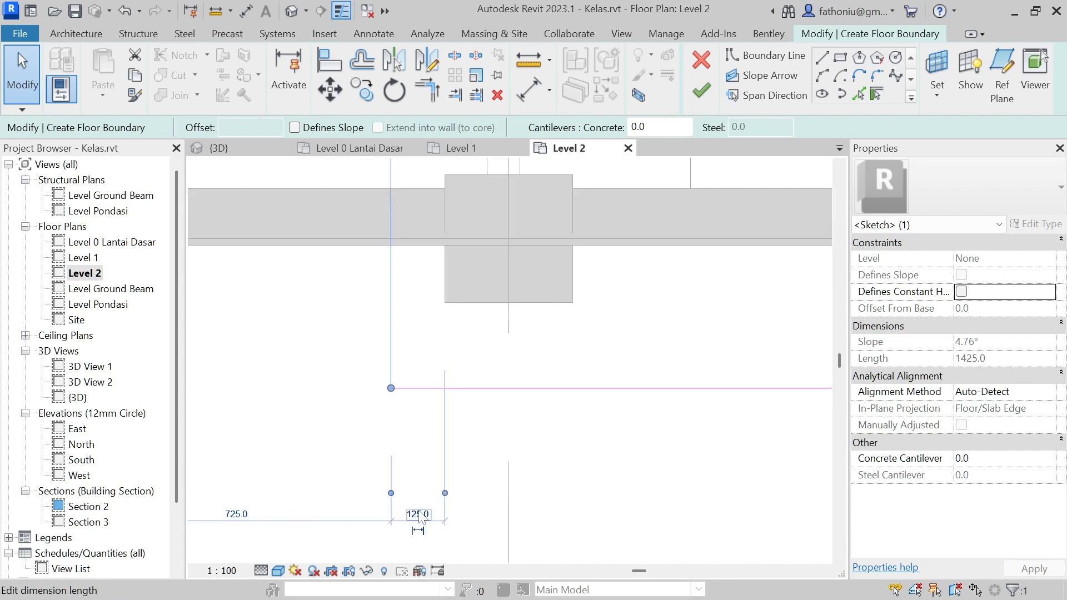
left_click(422, 519)
type("200")
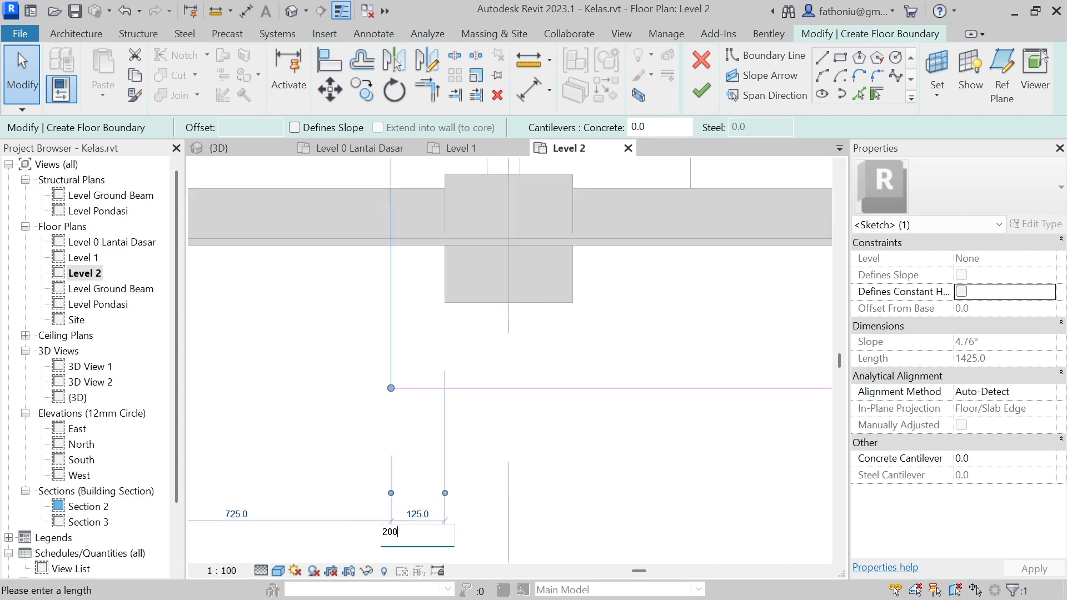
key("Return")
- Set the boundary's short edge beside grid 6 to 200 mm from the column's outer face
scroll(555, 550, "down", 6)
middle_click_drag(660, 536, 322, 441)
scroll(456, 441, "down", 2)
scroll(611, 438, "down", 2)
middle_click_drag(630, 437, 191, 396)
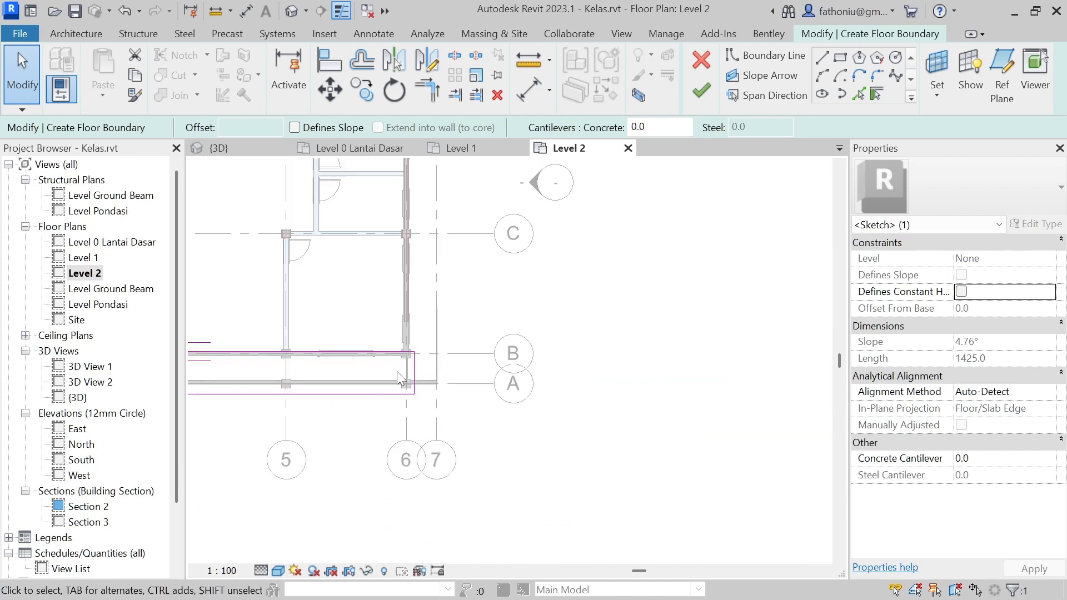
scroll(407, 371, "up", 5)
scroll(453, 344, "up", 2)
left_click(432, 374)
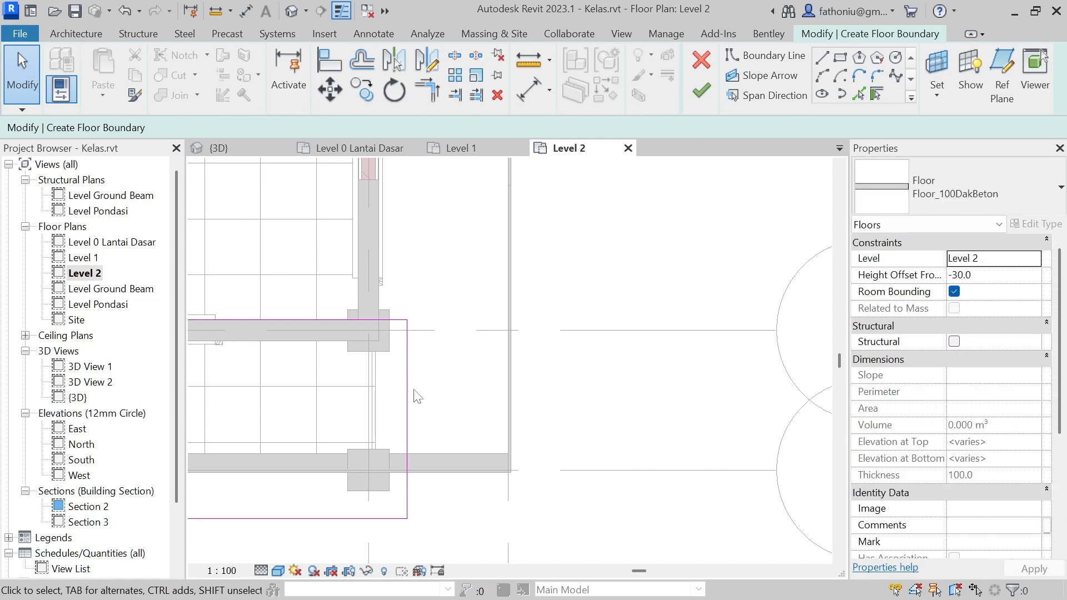
left_click(408, 392)
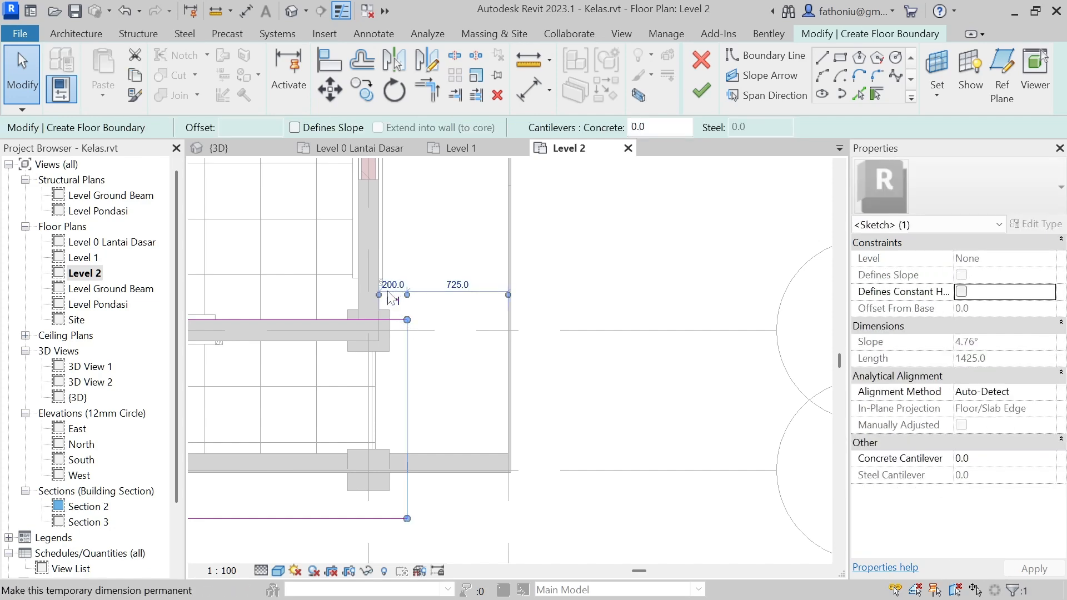
left_click_drag(380, 300, 390, 324)
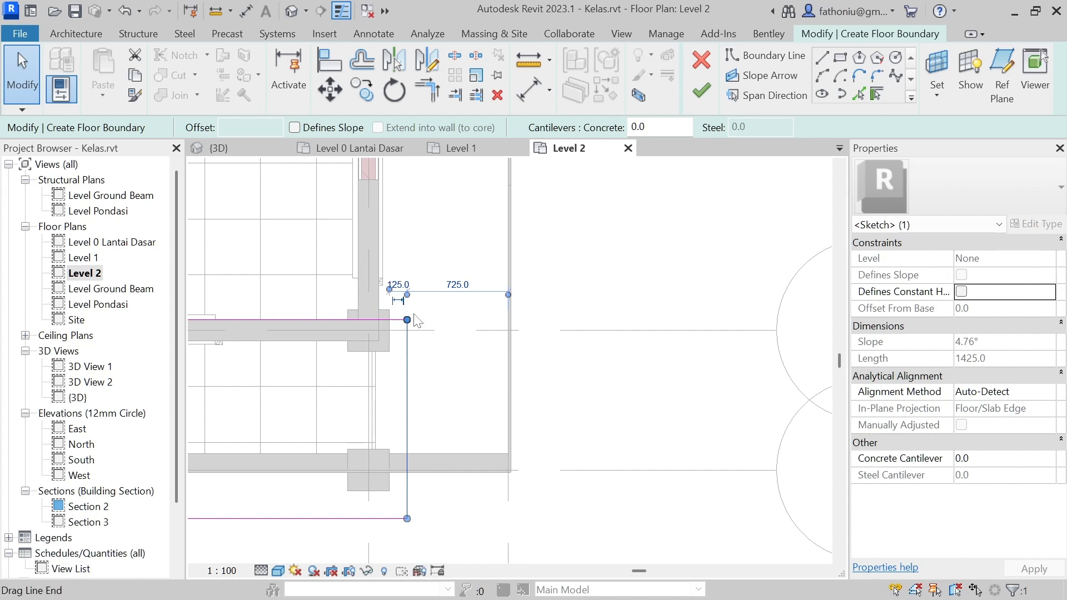
scroll(397, 289, "up", 3)
left_click(398, 290)
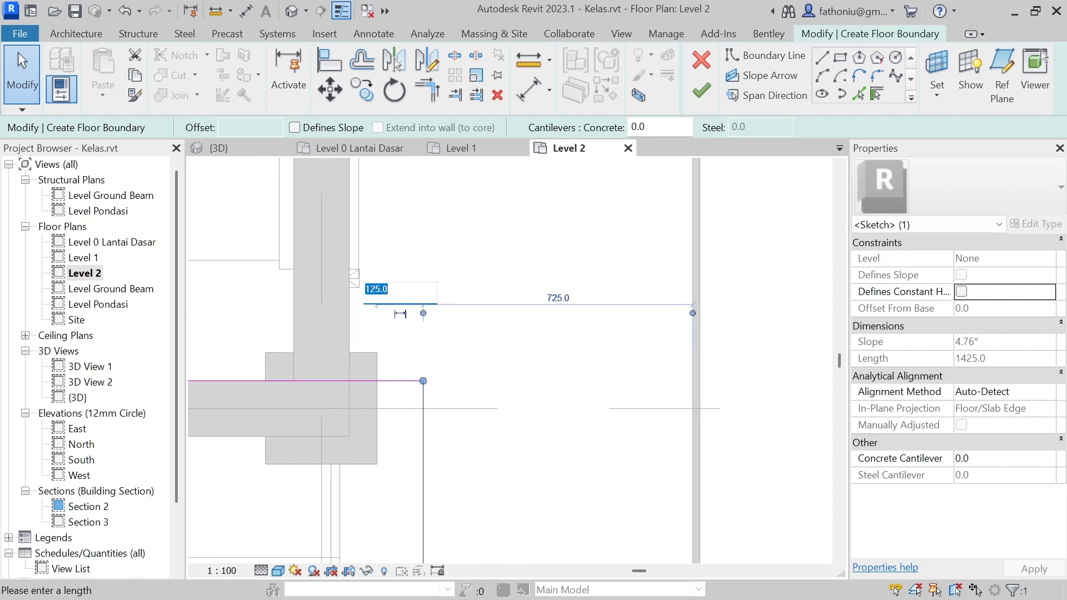
type("200")
key("Return")
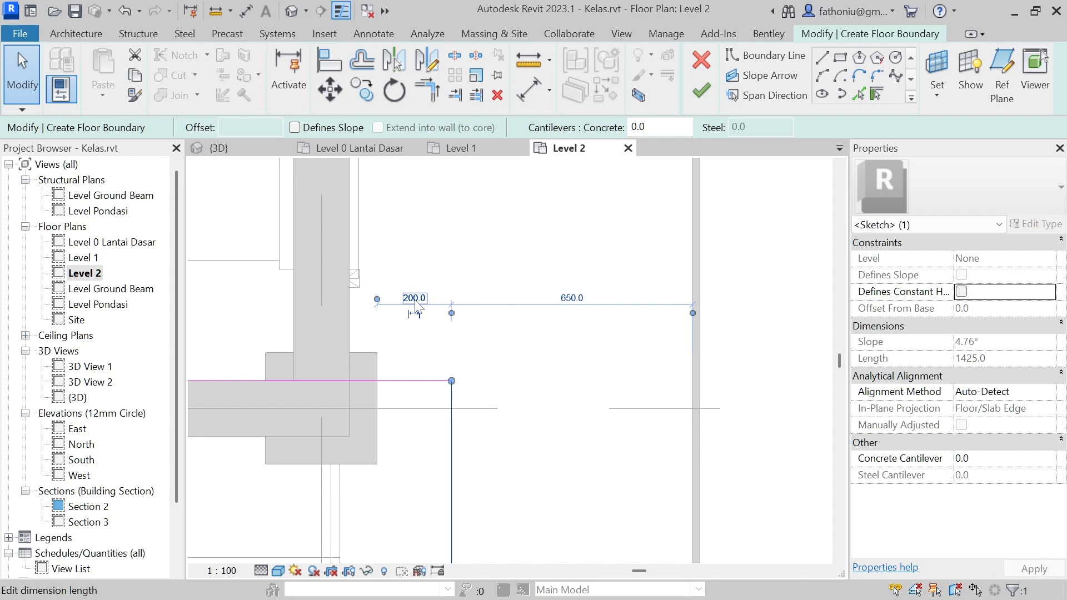
left_click(667, 362)
- Move the floor boundary's long back edge about 30 mm into the grid B wall from its inner face
scroll(613, 368, "down", 2)
scroll(613, 368, "down", 3)
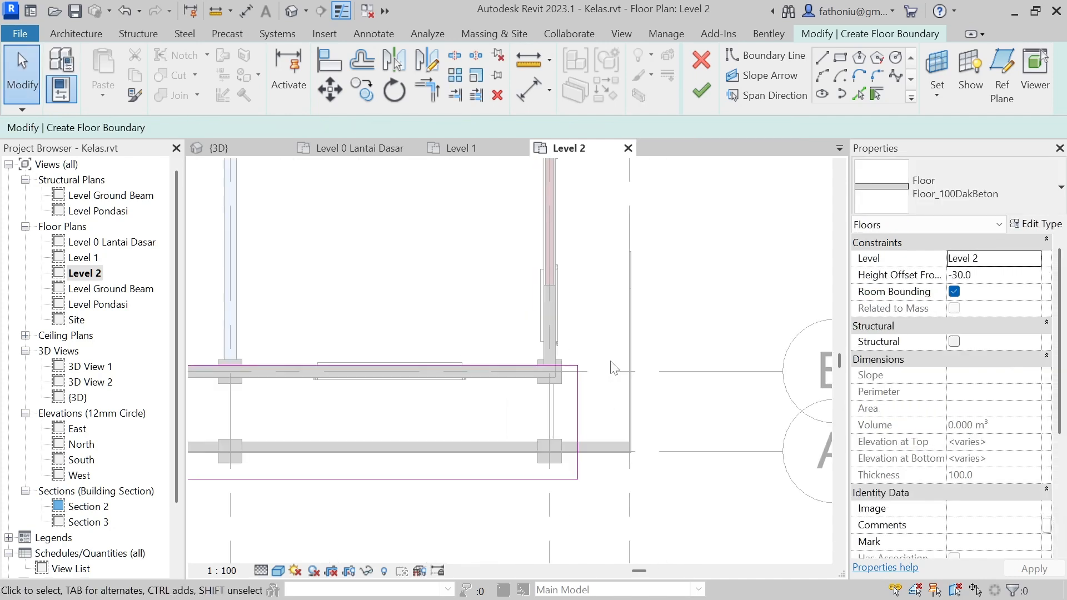
scroll(647, 350, "up", 5)
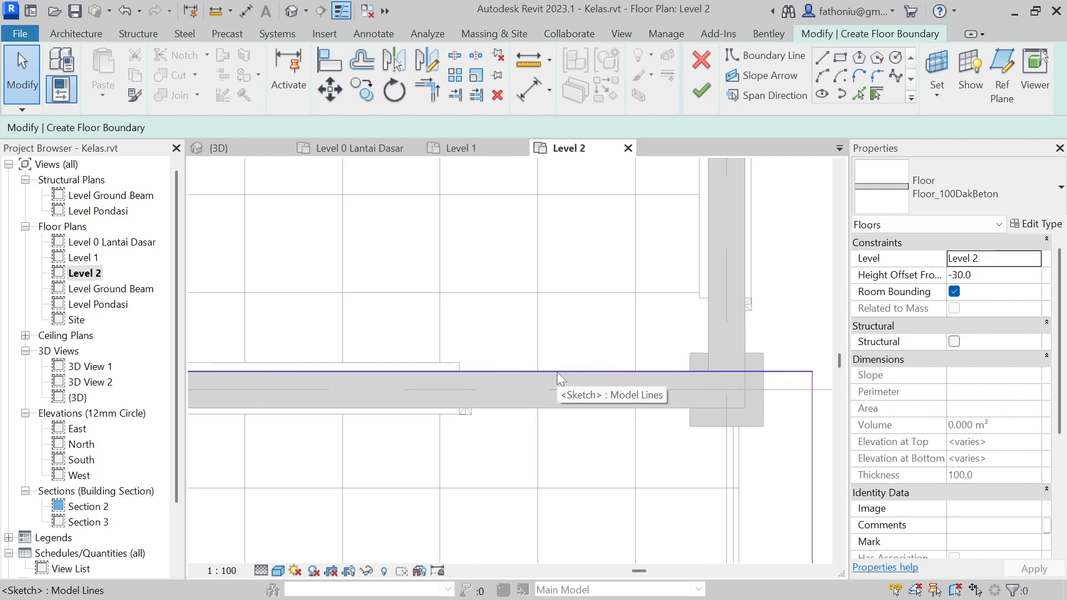
scroll(556, 371, "up", 2)
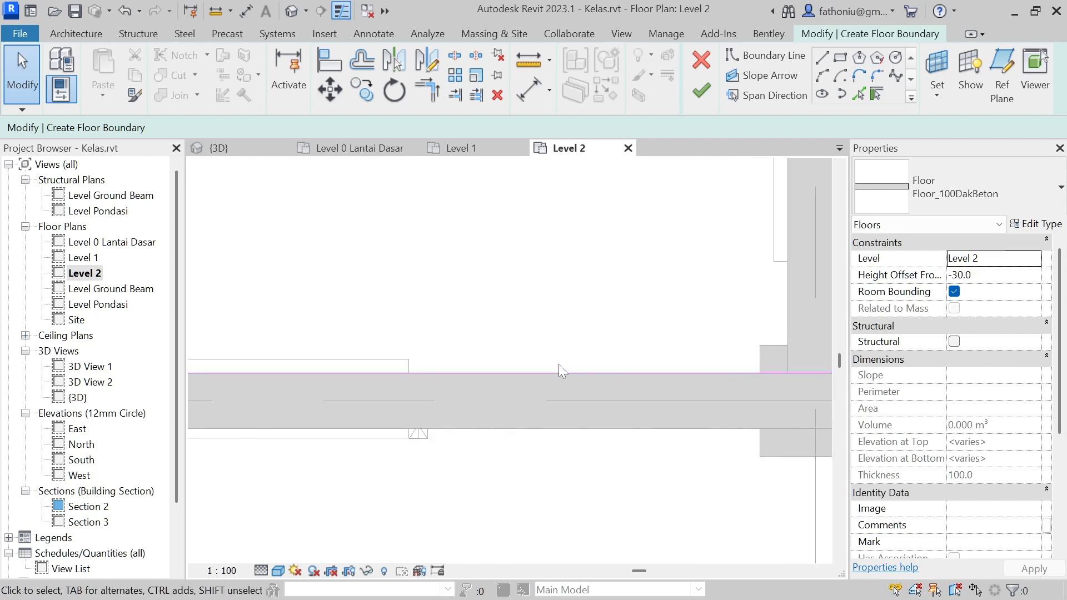
left_click_drag(562, 376, 564, 388)
- Set the boundary's long back edge to 25 mm from the inner face of the grid B wall
scroll(630, 380, "down", 3)
scroll(630, 379, "down", 1)
middle_click_drag(517, 394, 750, 423)
scroll(720, 344, "down", 1)
middle_click_drag(524, 350, 695, 352)
middle_click_drag(467, 317, 424, 316)
scroll(367, 319, "up", 3)
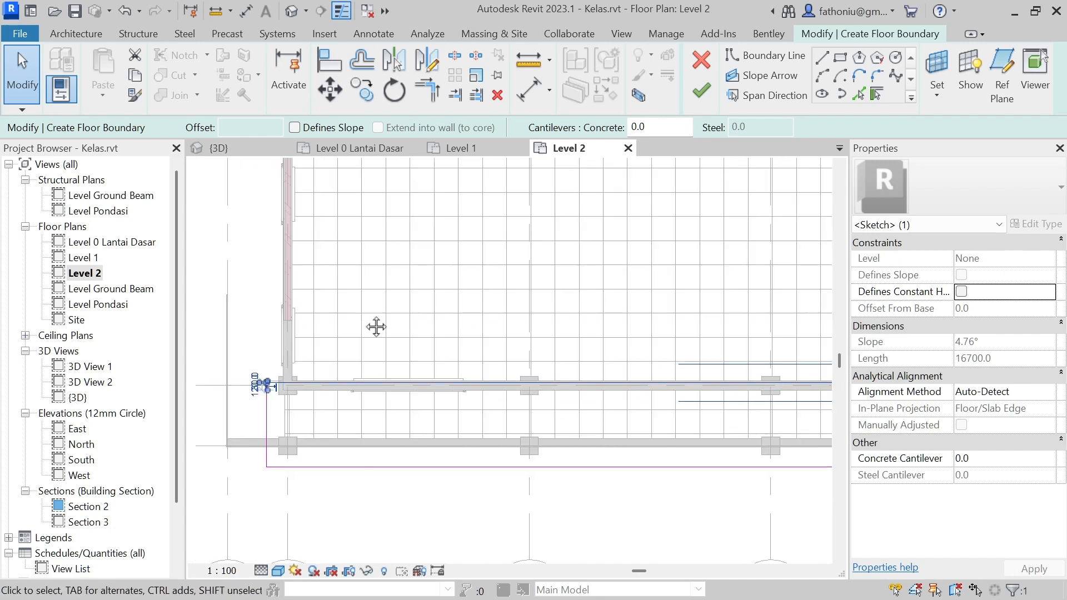
scroll(291, 370, "up", 4)
middle_click_drag(306, 383, 404, 372)
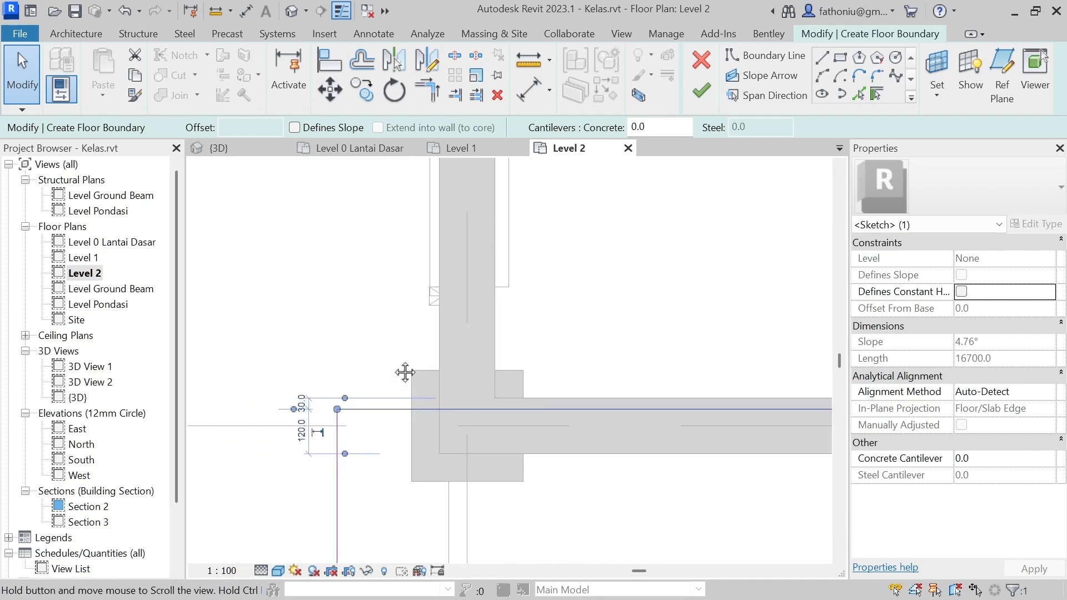
scroll(356, 381, "up", 2)
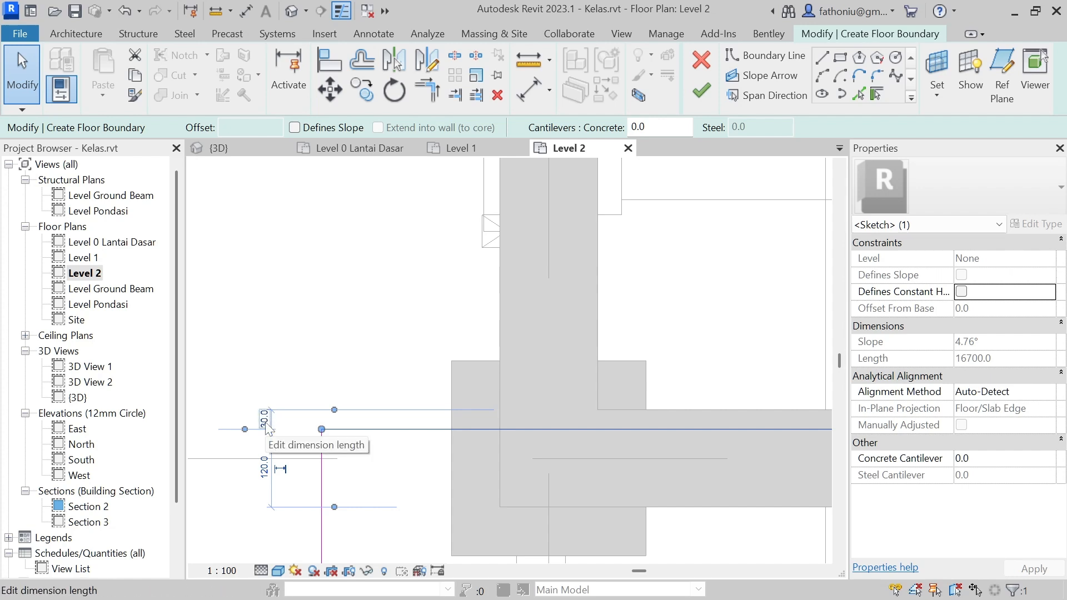
left_click(266, 424)
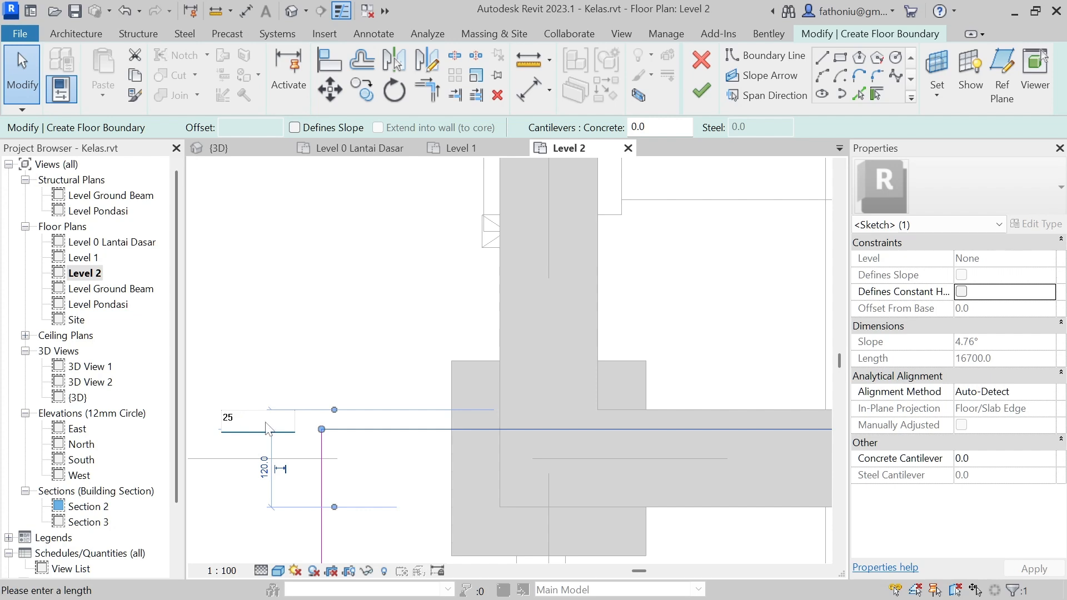
key("Return")
left_click(369, 381)
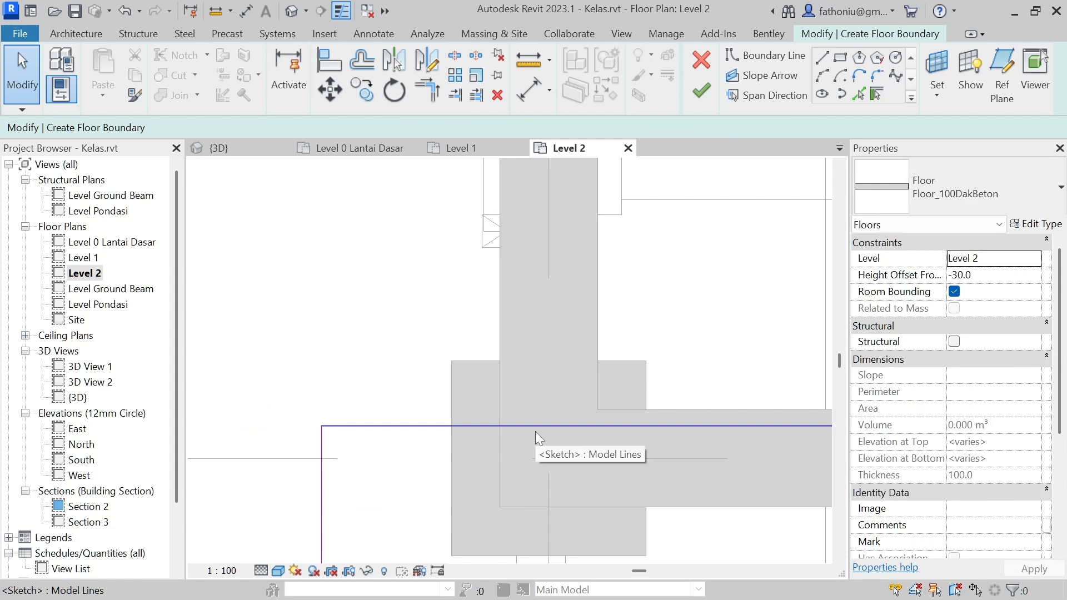
- Finish the floor boundary sketch without attaching the walls to the slab's bottom, and deselect the slab
scroll(535, 431, "down", 5)
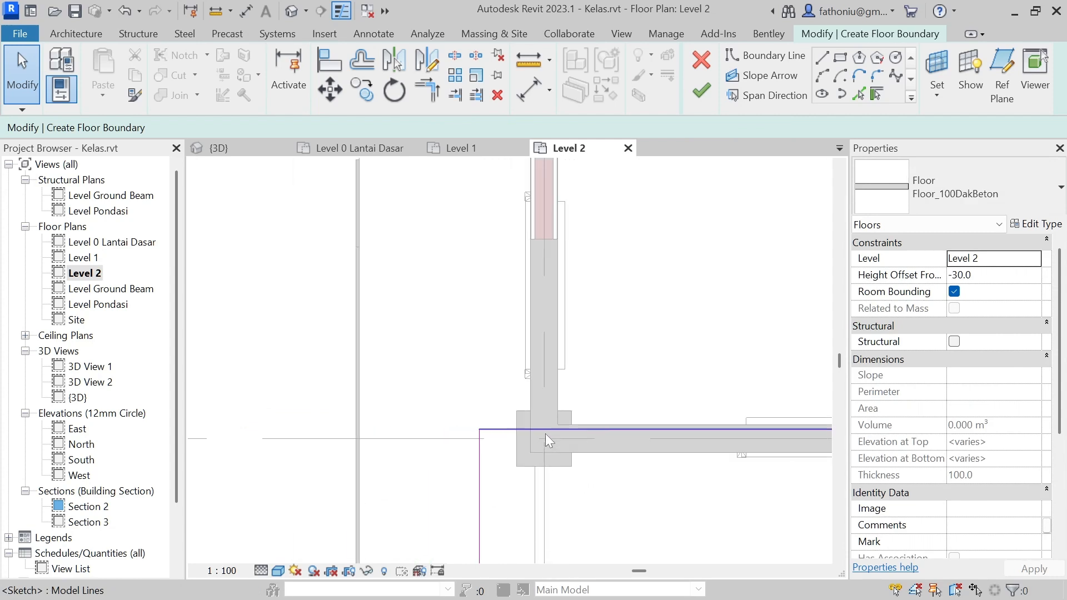
scroll(578, 470, "down", 2)
middle_click_drag(552, 424, 512, 360)
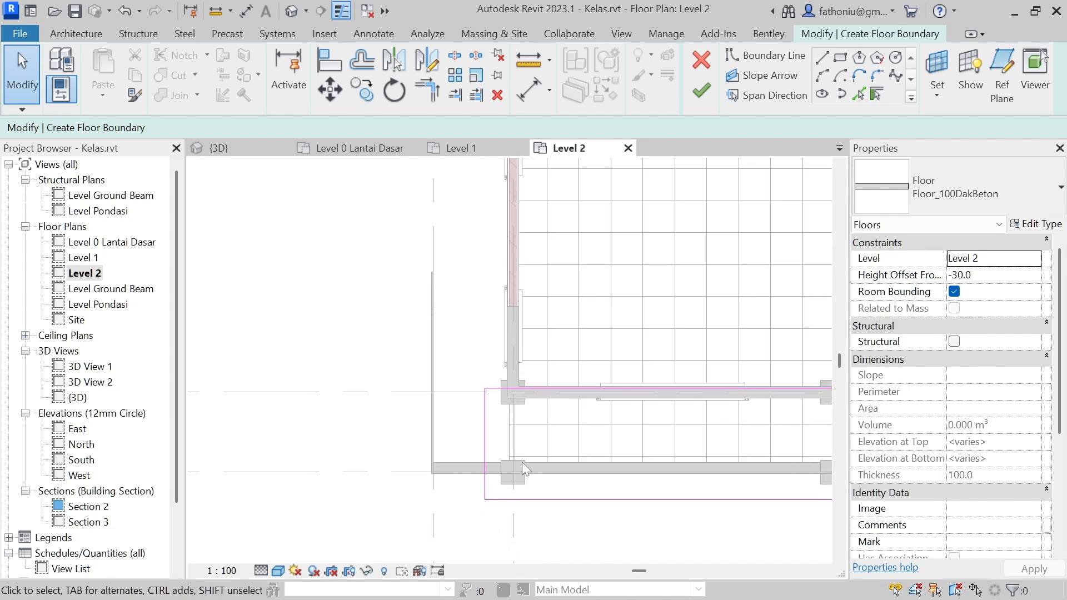
scroll(684, 411, "down", 2)
middle_click_drag(654, 417, 628, 376)
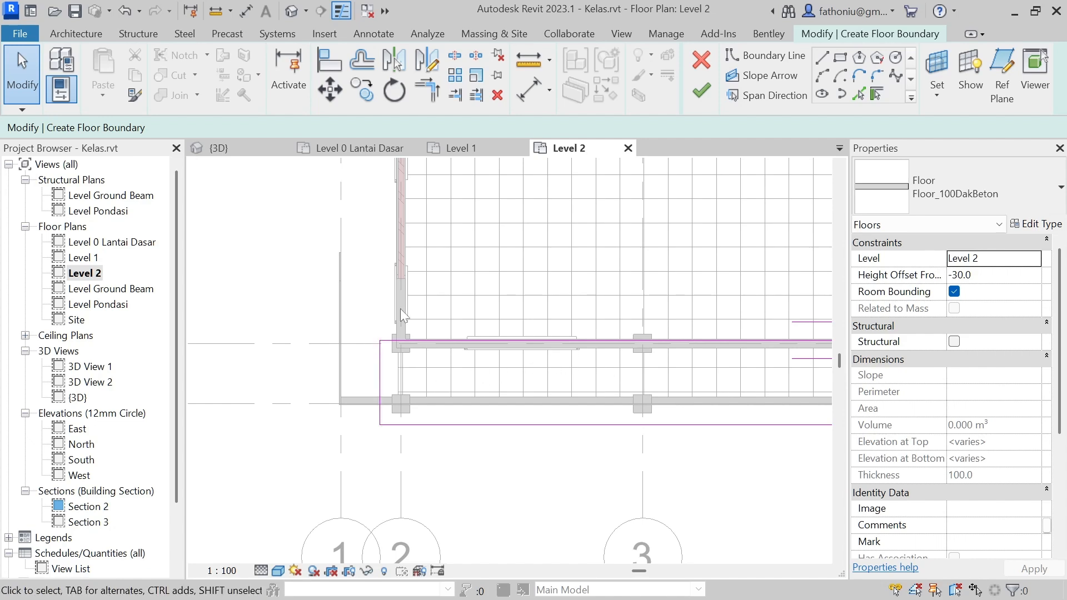
left_click(701, 91)
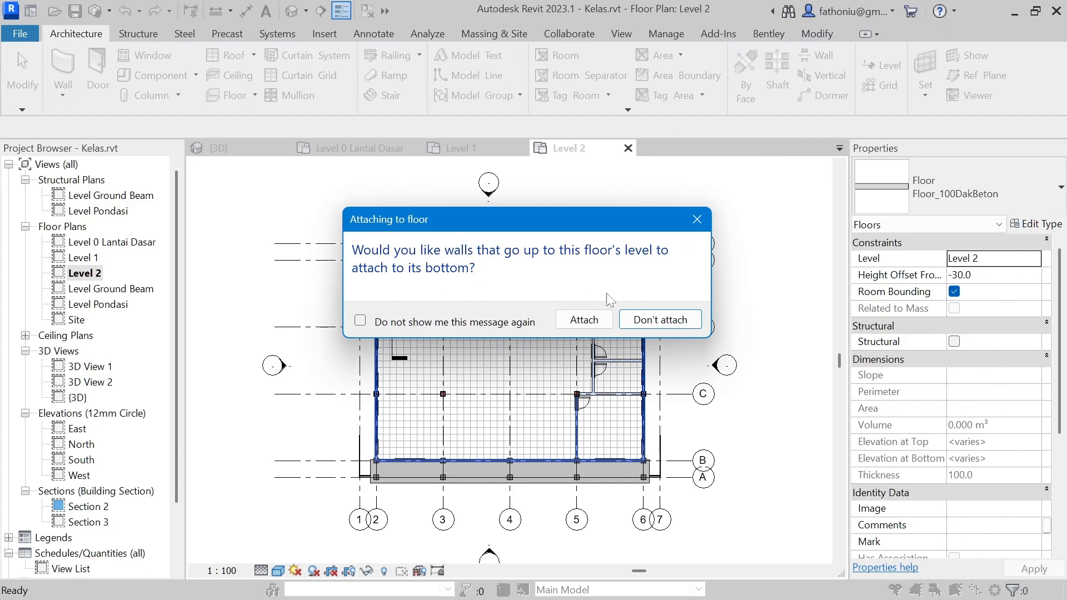
left_click(651, 322)
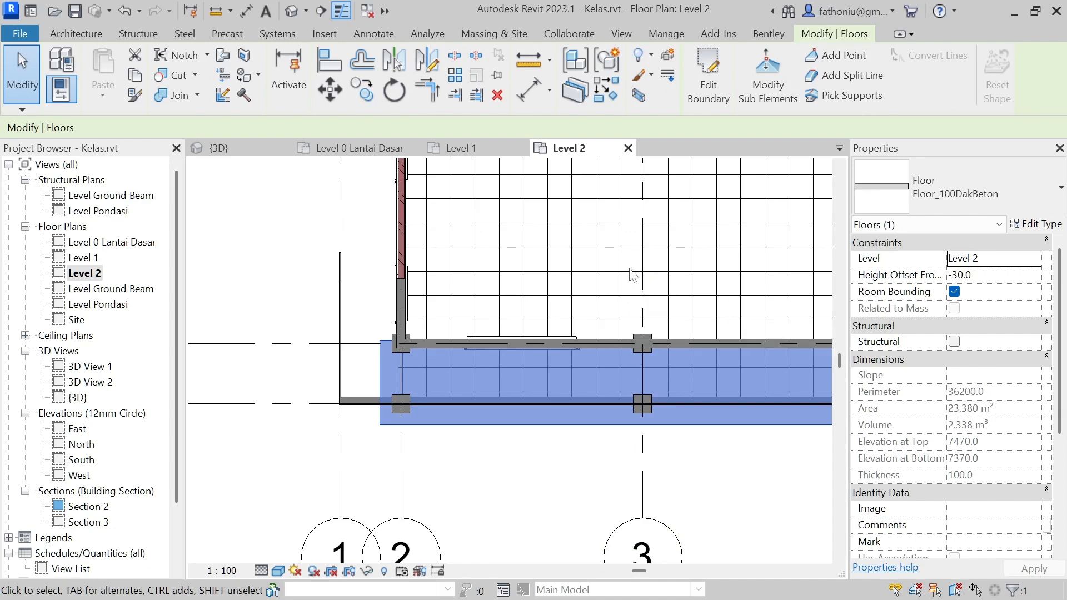
left_click(485, 470)
- In the default 3D view, set the new concrete slab's height offset from Level 2 to -600 mm
left_click(293, 11)
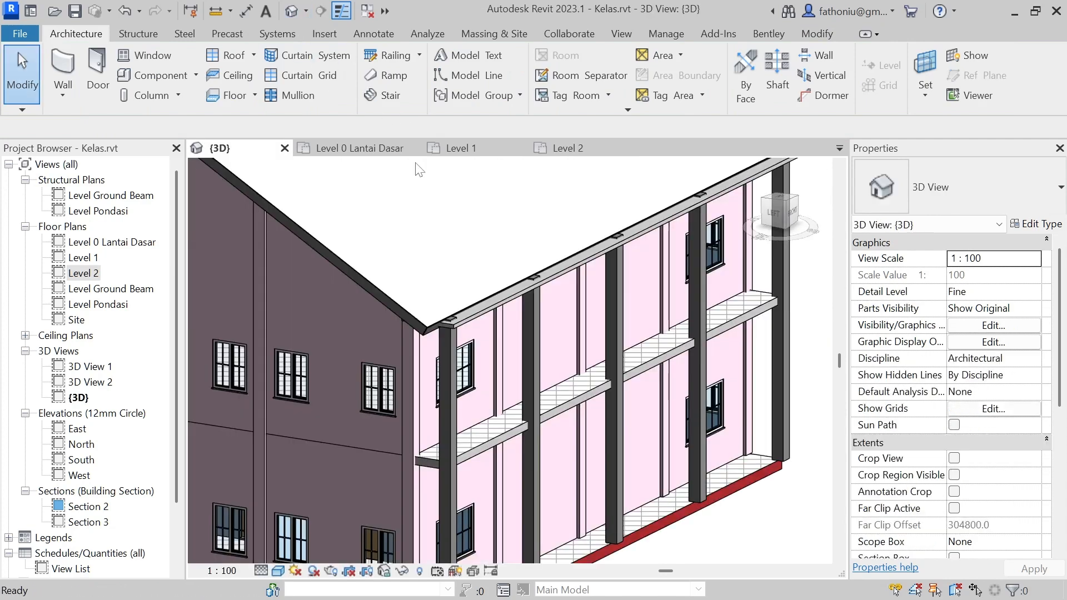
scroll(483, 323, "up", 6)
middle_click_drag(445, 328, 602, 326)
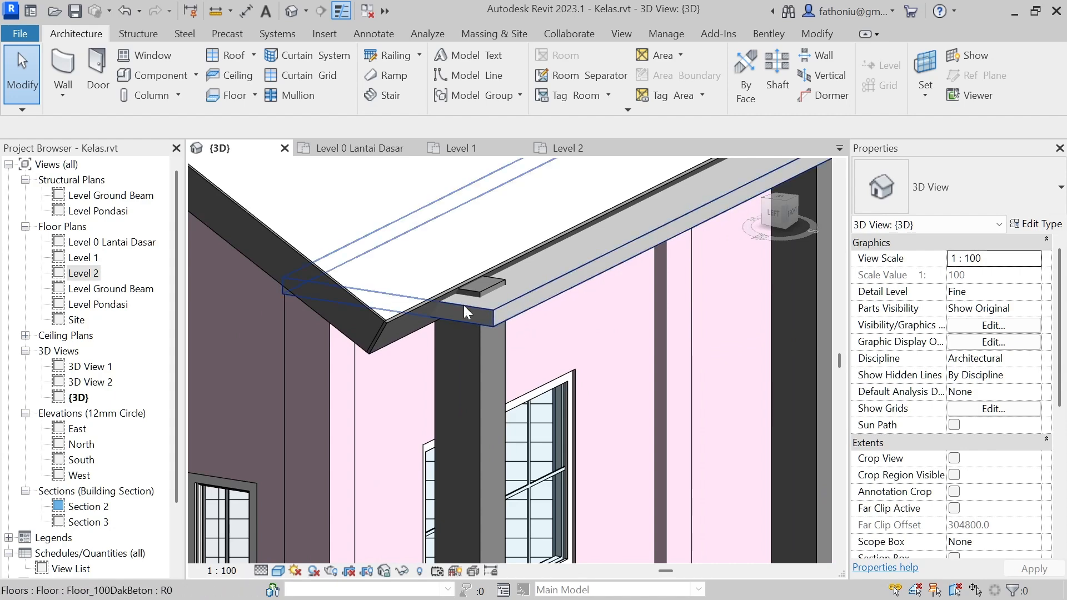
left_click(514, 301)
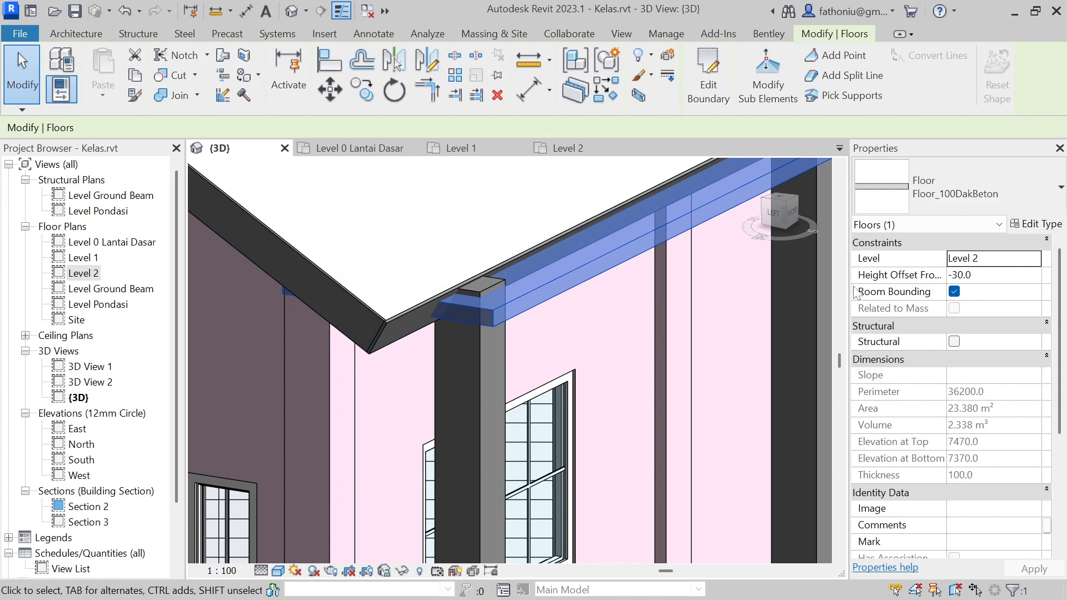
left_click(979, 278)
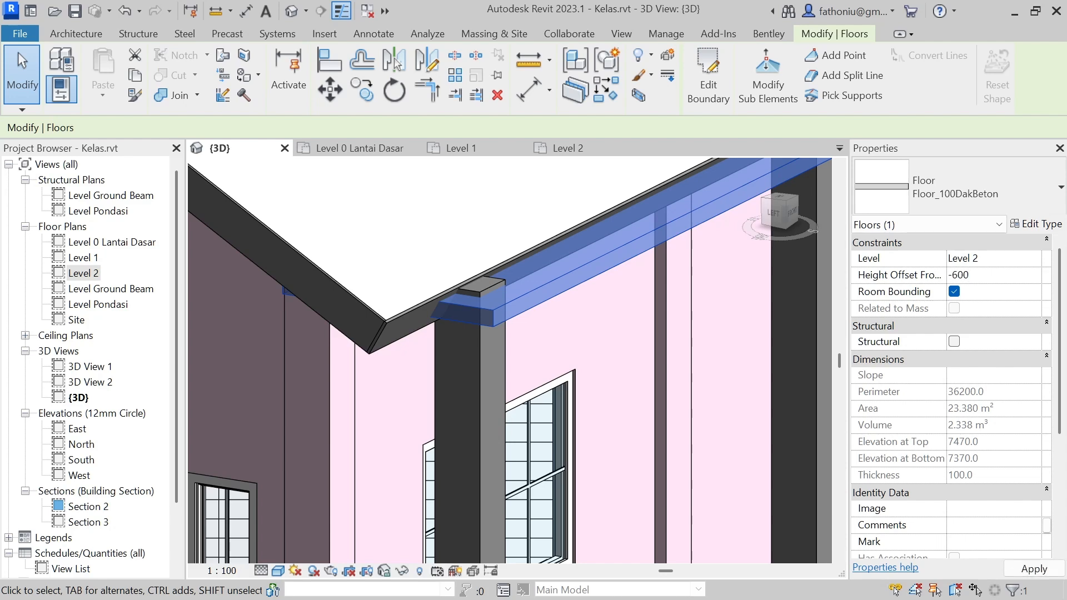
left_click(972, 275)
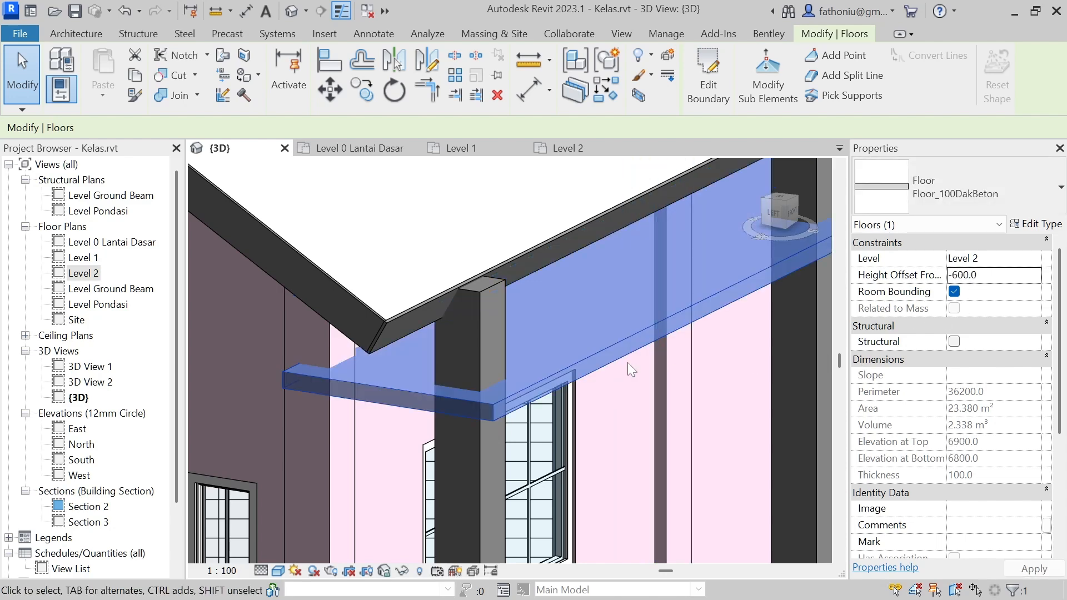
- Attach the tops of the five front 300x300mm columns to the lowered concrete slab
middle_click_drag(498, 465, 495, 371)
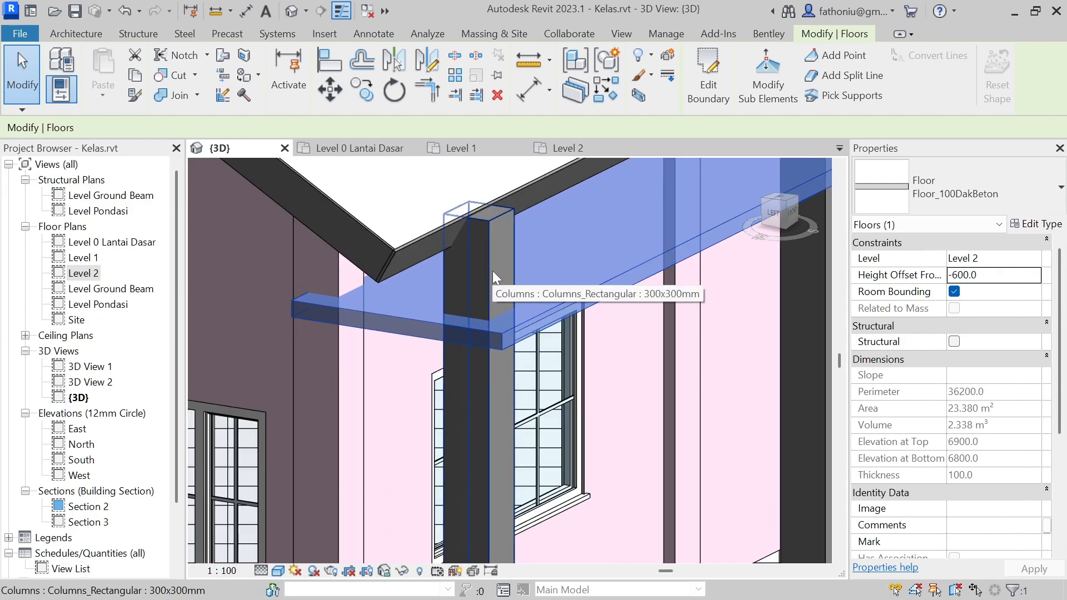
scroll(492, 271, "down", 5)
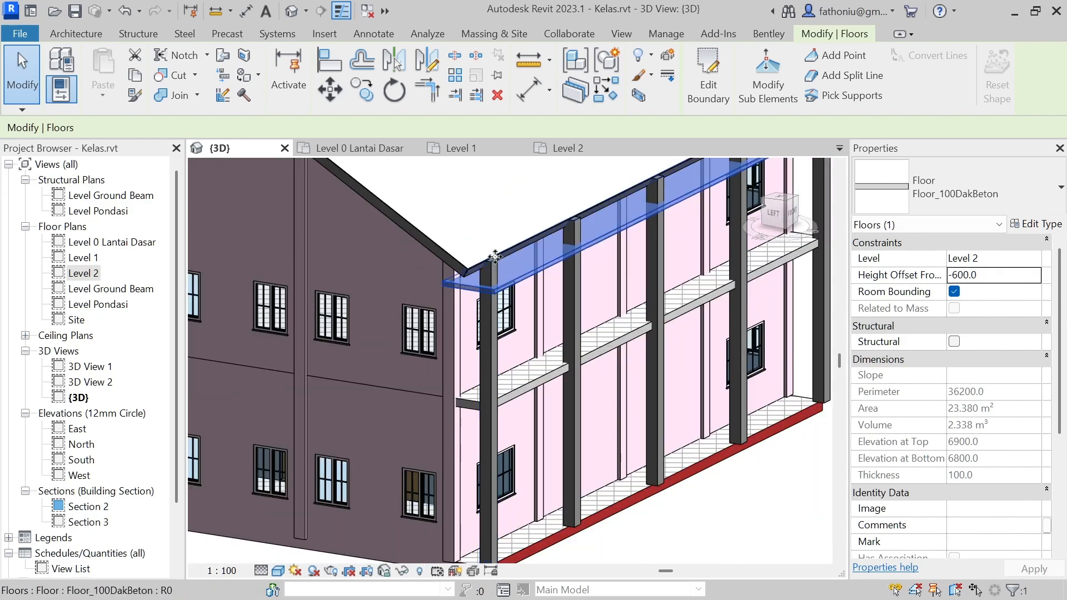
left_click(493, 322)
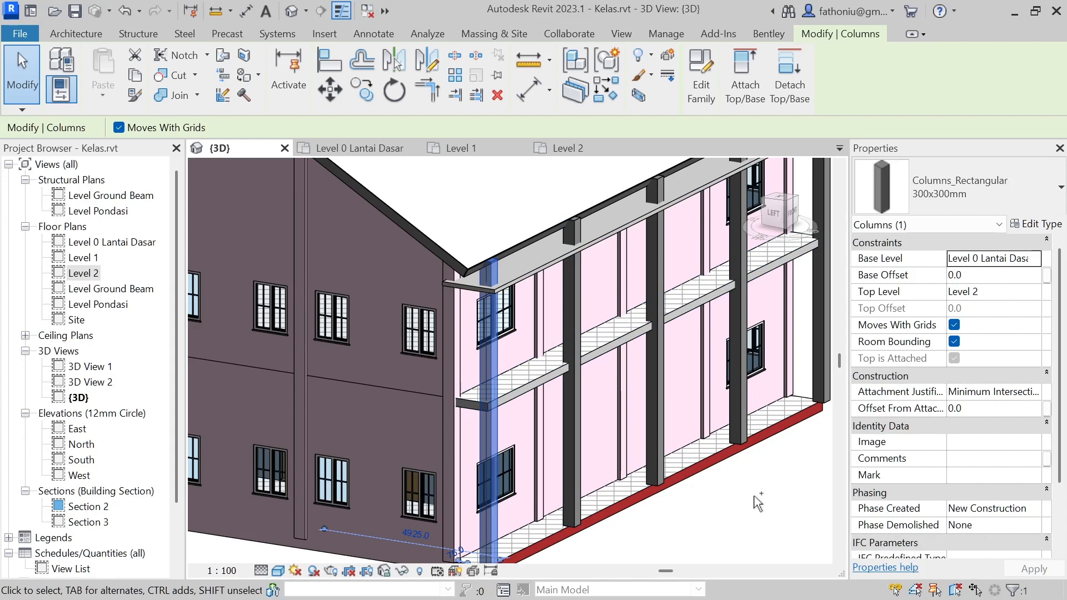
left_click(574, 305, "ctrl")
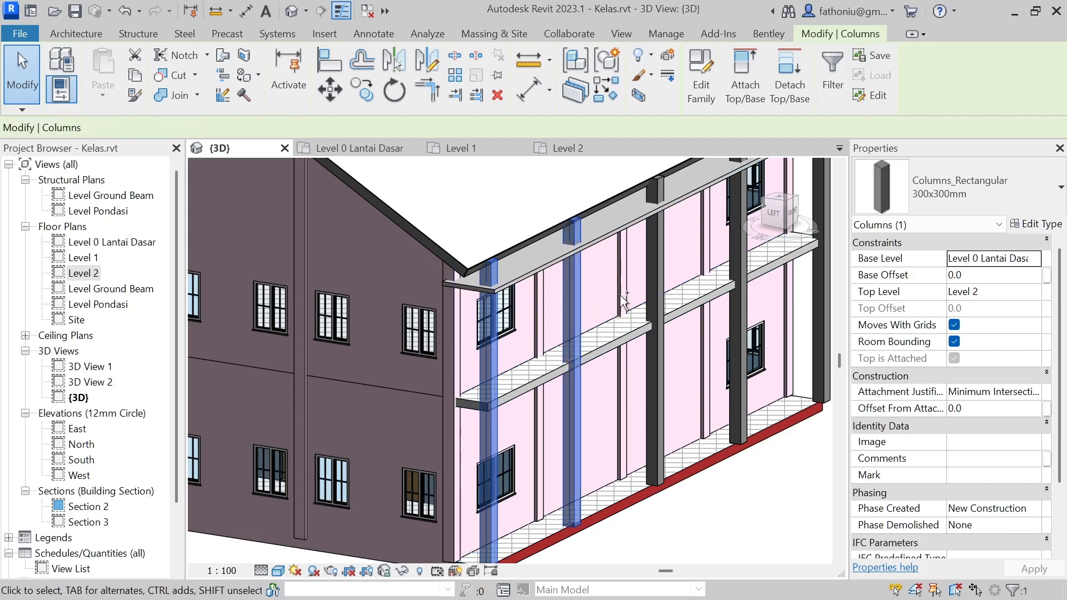
left_click(664, 273, "ctrl")
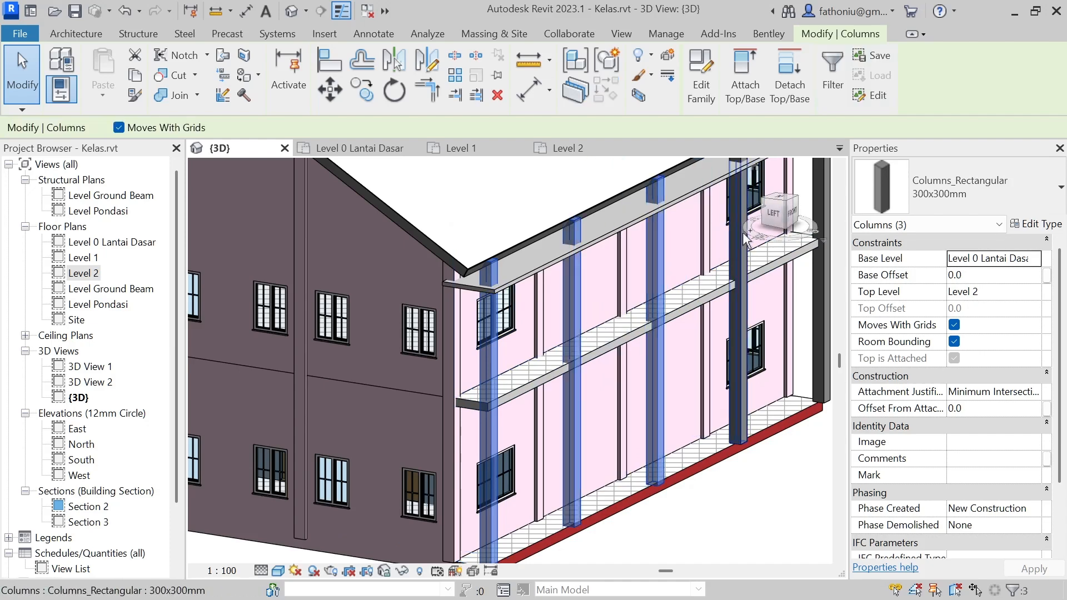
left_click(746, 253, "ctrl")
scroll(791, 486, "down", 1)
middle_click_drag(772, 523, 640, 574)
left_click(698, 291, "ctrl")
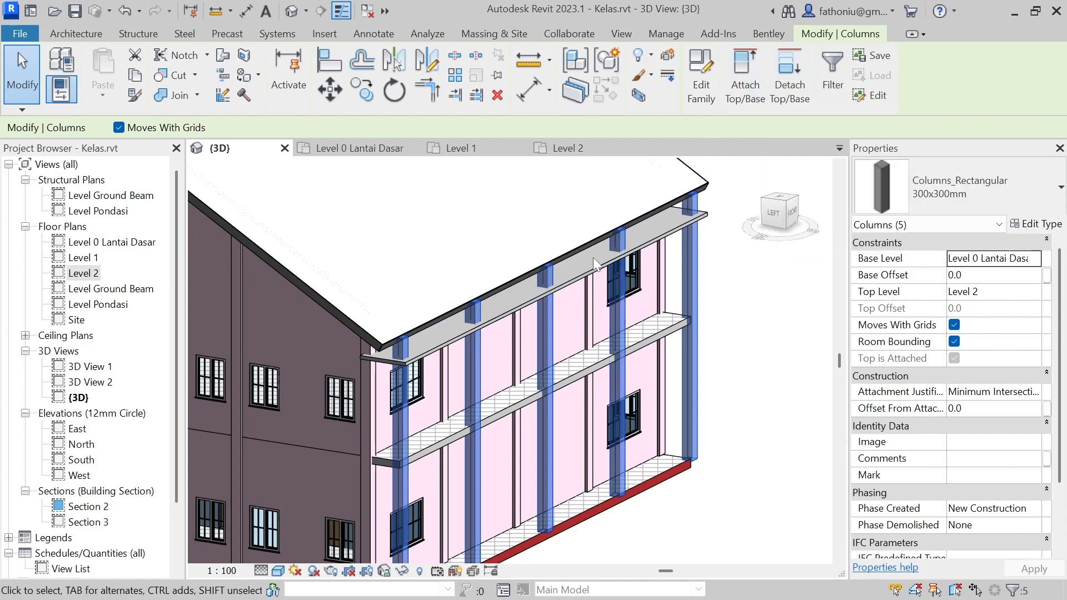
left_click(748, 60)
left_click(584, 282)
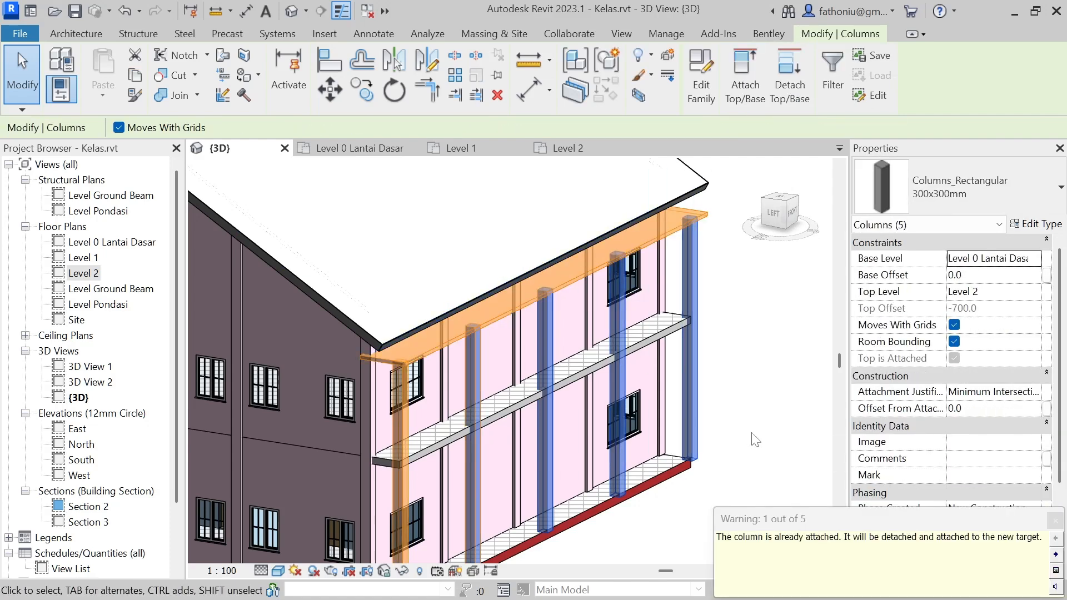
left_click(1055, 522)
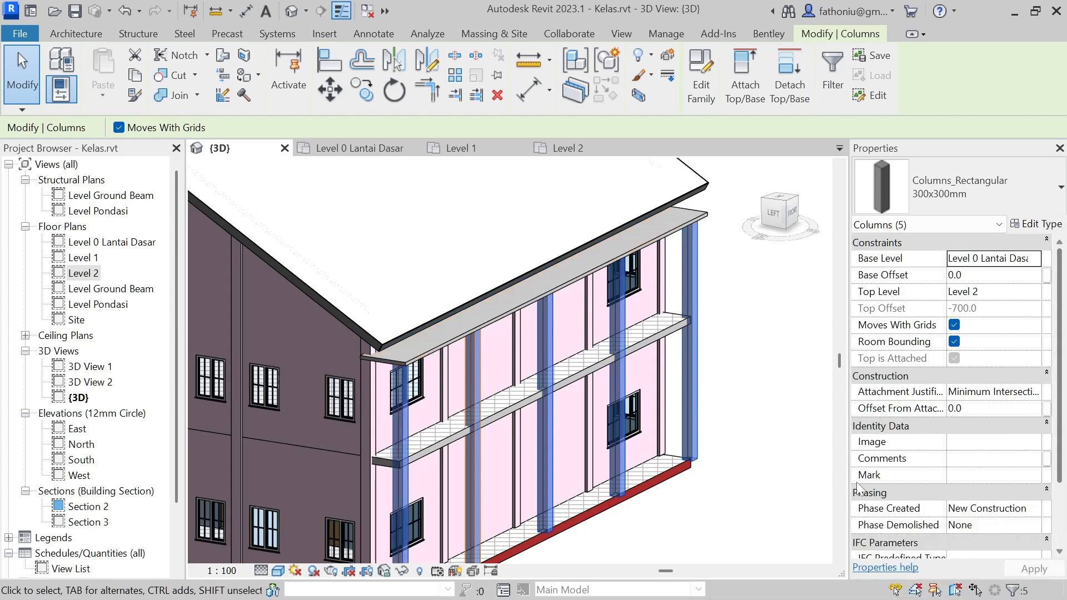
left_click(766, 418)
- Examine from several sides how the concrete slab meets the front columns, the wall and the roof eave
scroll(766, 420, "down", 1)
middle_click_drag(761, 484, 779, 399)
scroll(655, 465, "up", 2)
middle_click_drag(661, 447, 687, 590)
middle_click_drag(565, 297, 651, 284, "shift")
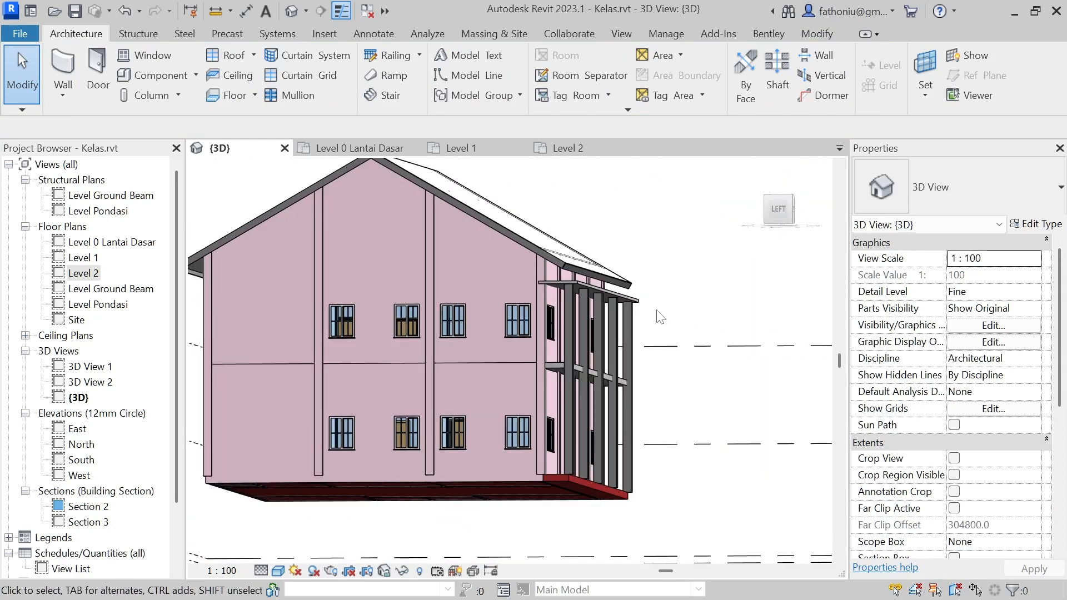
scroll(657, 315, "up", 4)
mouse_move(634, 329)
middle_mouse_down("shift")
mouse_move(643, 335)
mouse_move(635, 327)
middle_mouse_up("shift")
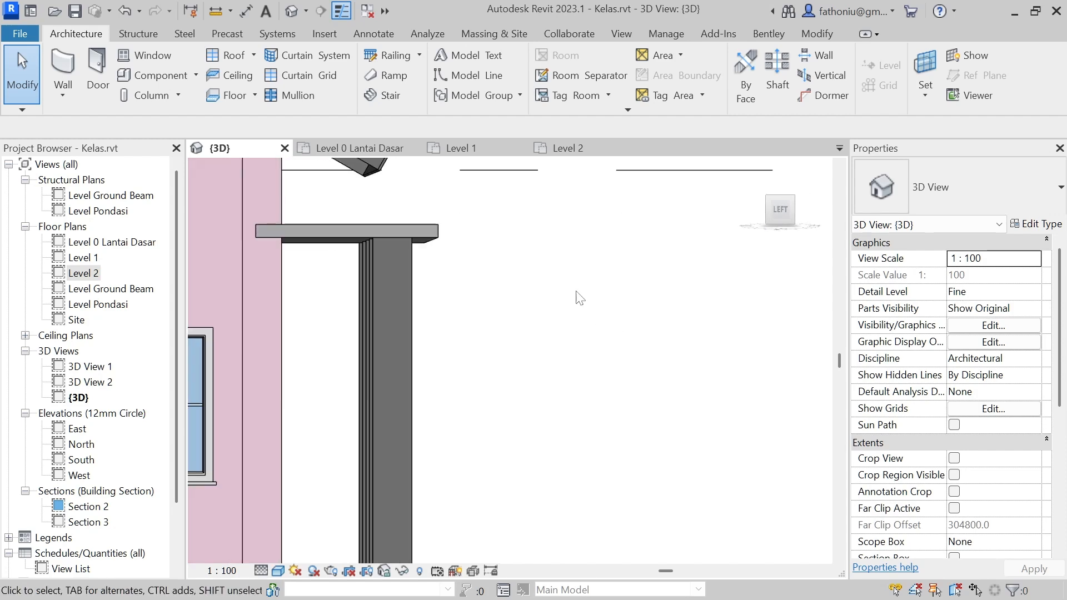
scroll(575, 291, "down", 1)
scroll(509, 287, "down", 1)
middle_click_drag(543, 298, 556, 333, "shift")
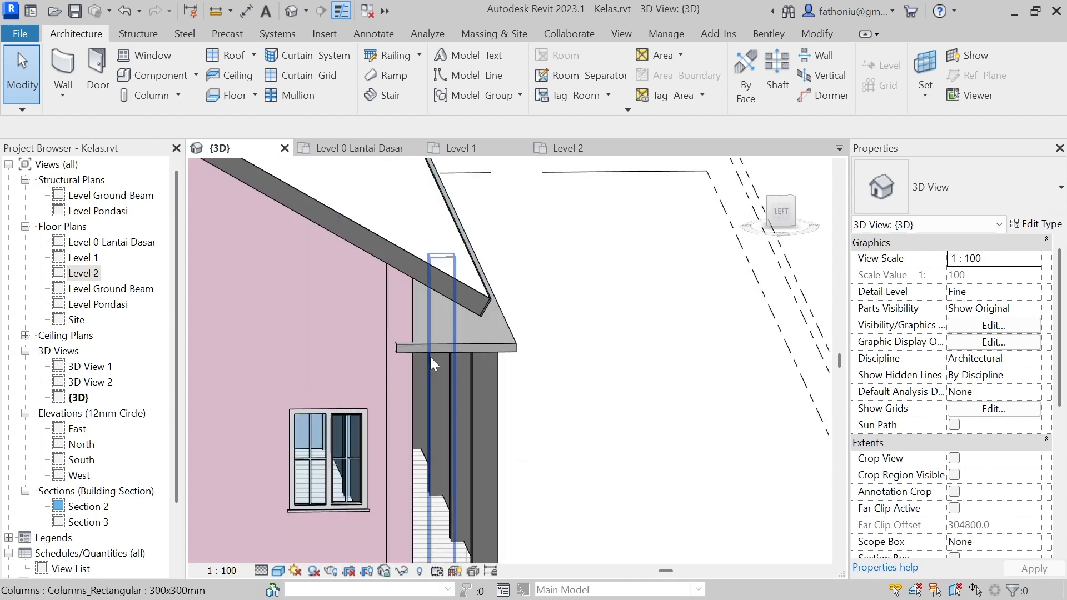
scroll(412, 348, "up", 3)
middle_click_drag(402, 354, 453, 369, "shift")
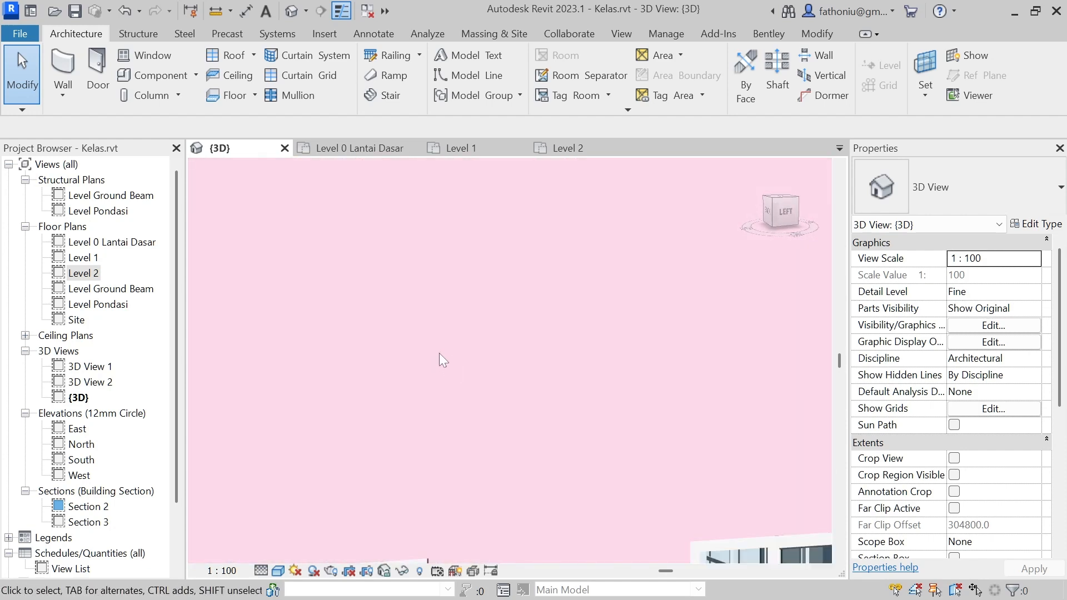
scroll(439, 356, "down", 3)
middle_click_drag(604, 356, 394, 348)
middle_click_drag(661, 398, 535, 343, "shift")
scroll(537, 345, "down", 3)
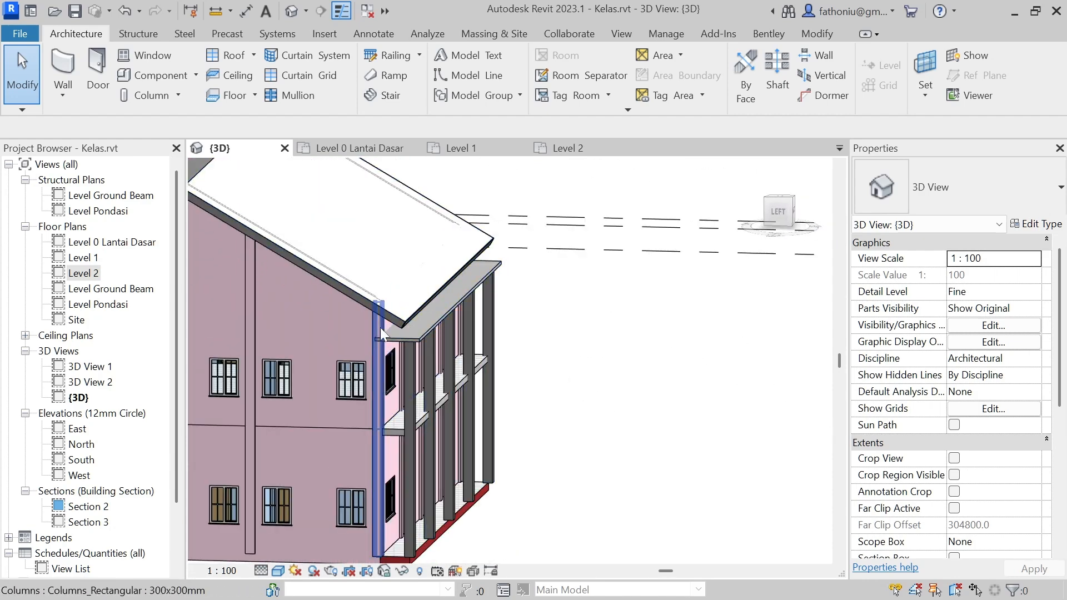
middle_click_drag(578, 301, 399, 302, "shift")
scroll(607, 280, "up", 1)
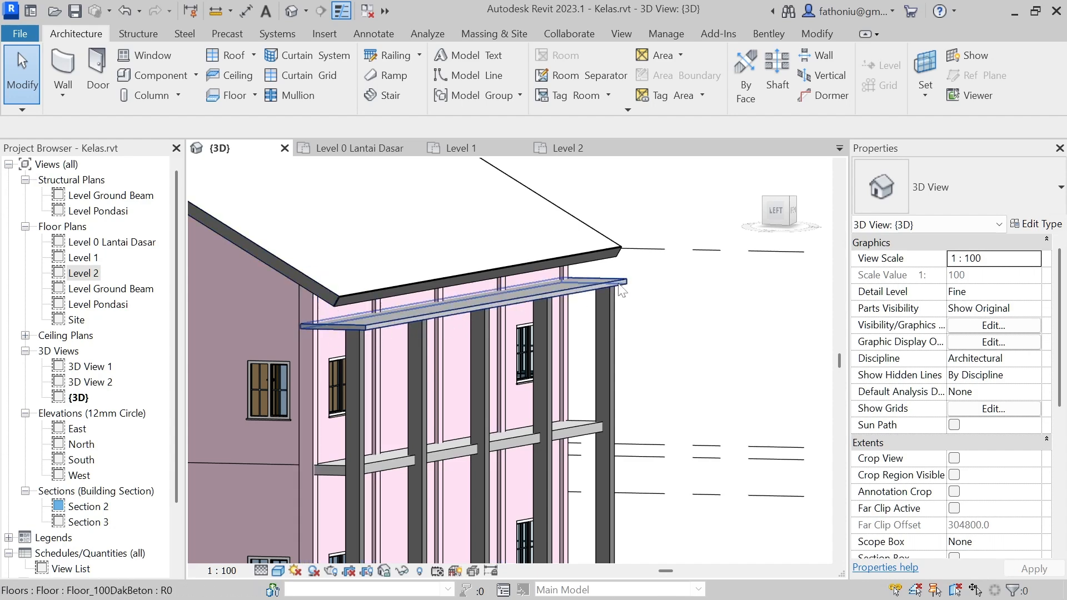
middle_click_drag(670, 323, 677, 329, "shift")
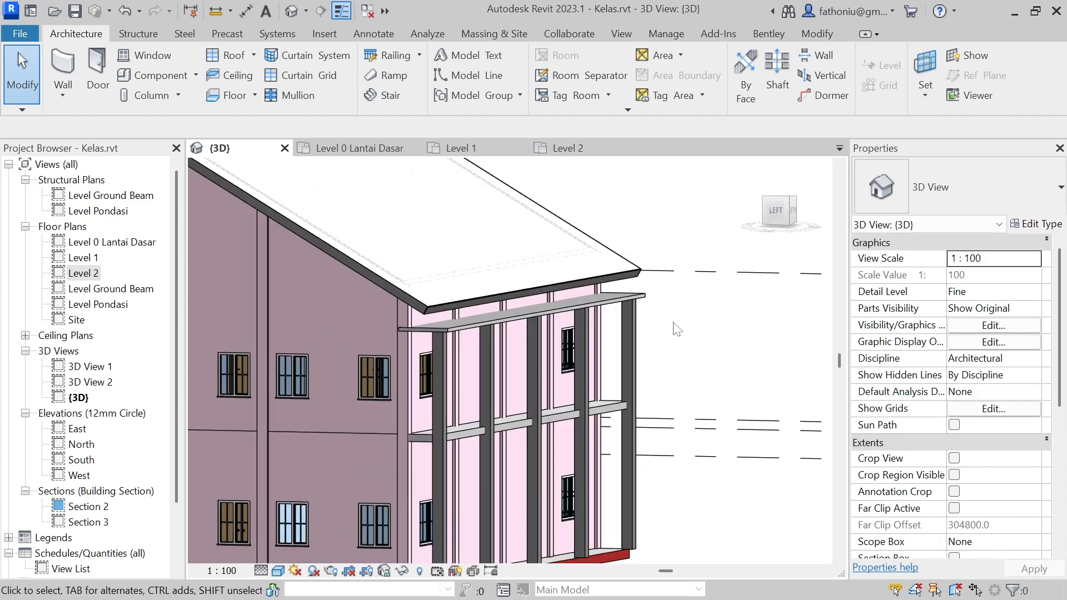
scroll(674, 321, "up", 3)
scroll(676, 315, "down", 1)
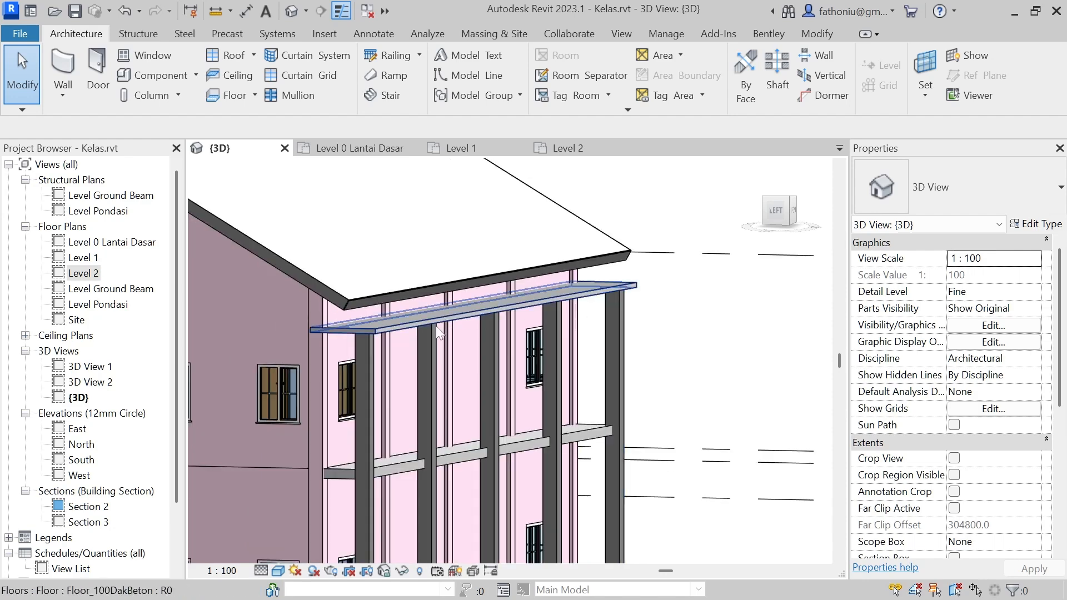
scroll(381, 333, "up", 1)
scroll(381, 334, "up", 2)
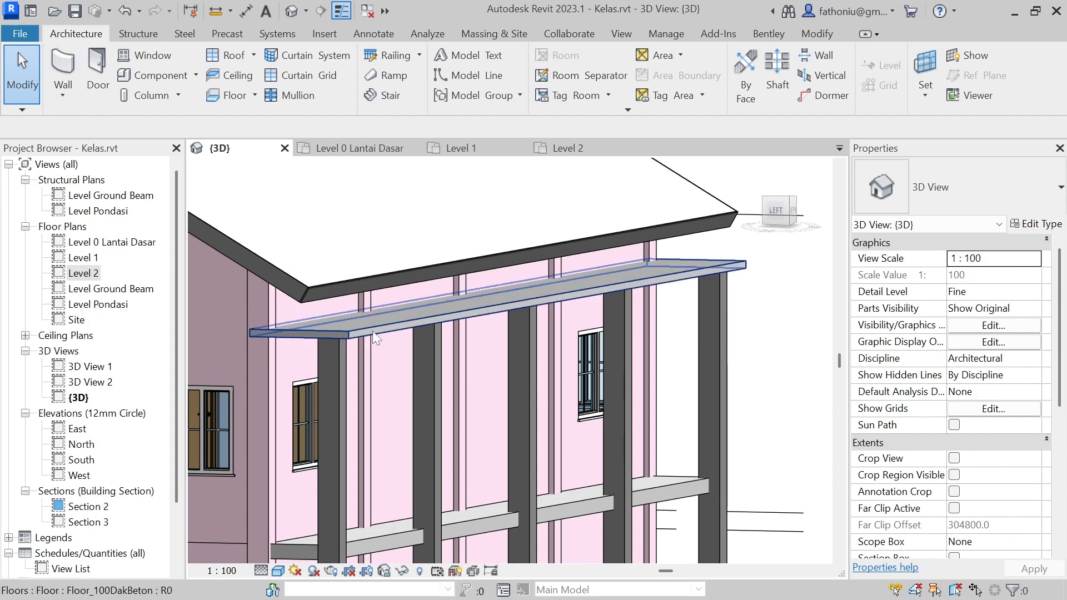
- Start a floor slab edge and examine the available types and the profiles offered for the Standard type, leaving its properties unaltered
left_click(254, 97)
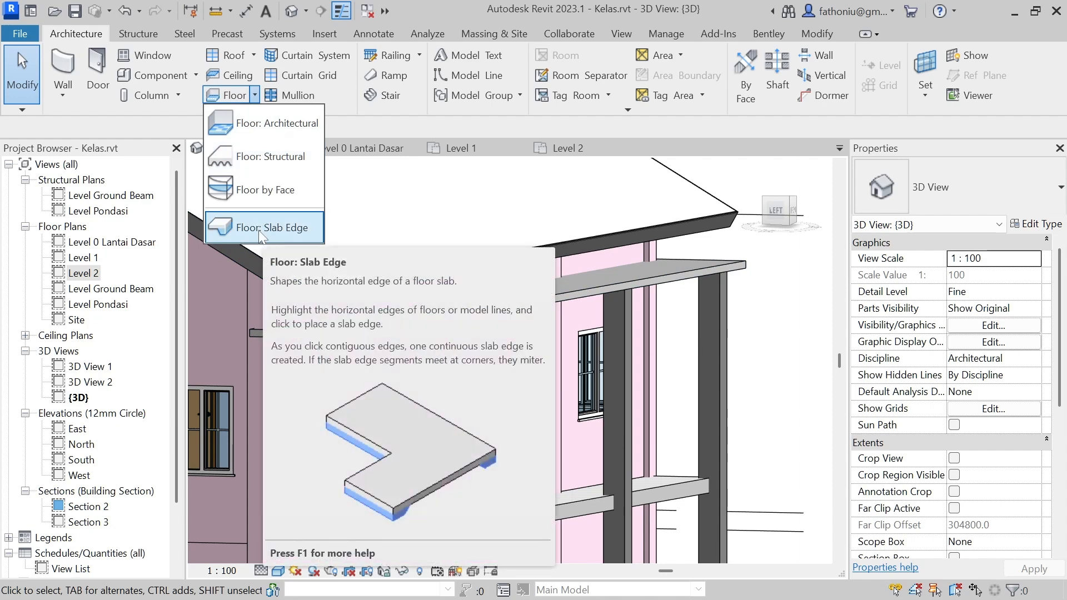
left_click(261, 229)
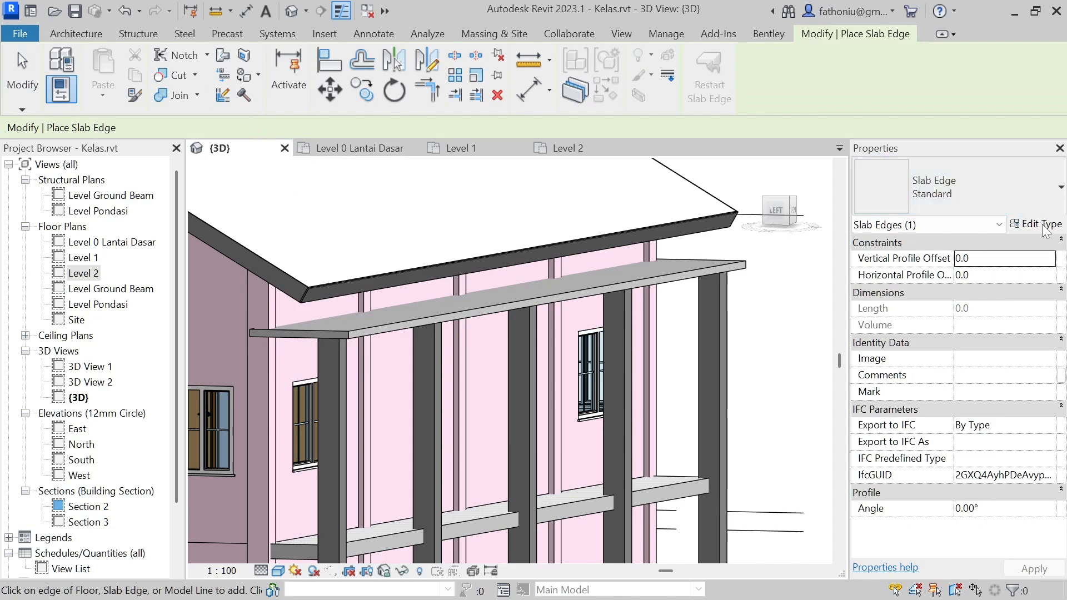
left_click(1060, 188)
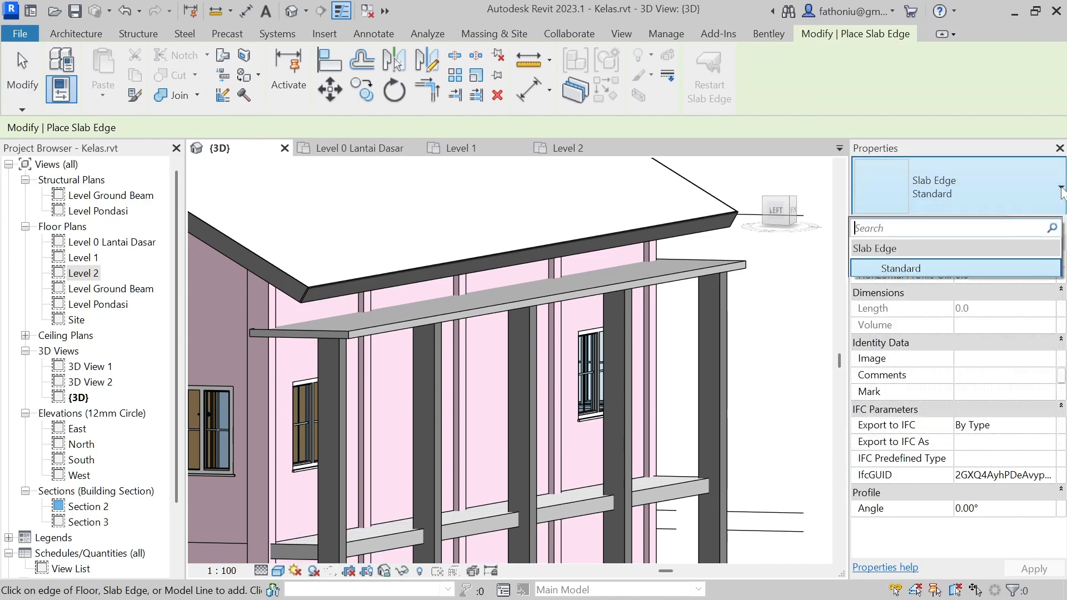
left_click(1060, 189)
left_click(1035, 224)
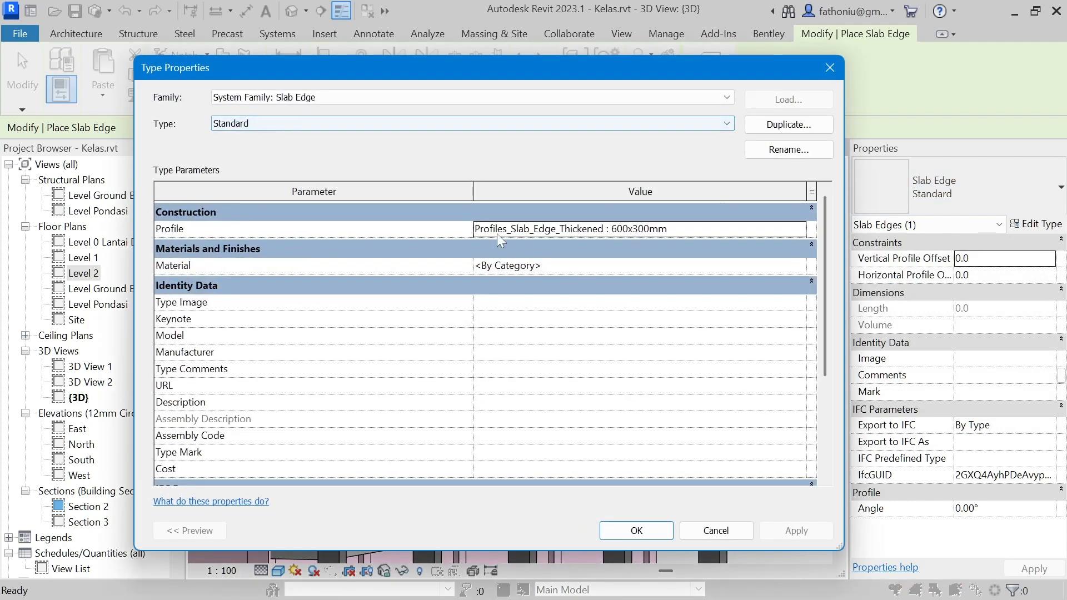
left_click(788, 228)
left_click(798, 229)
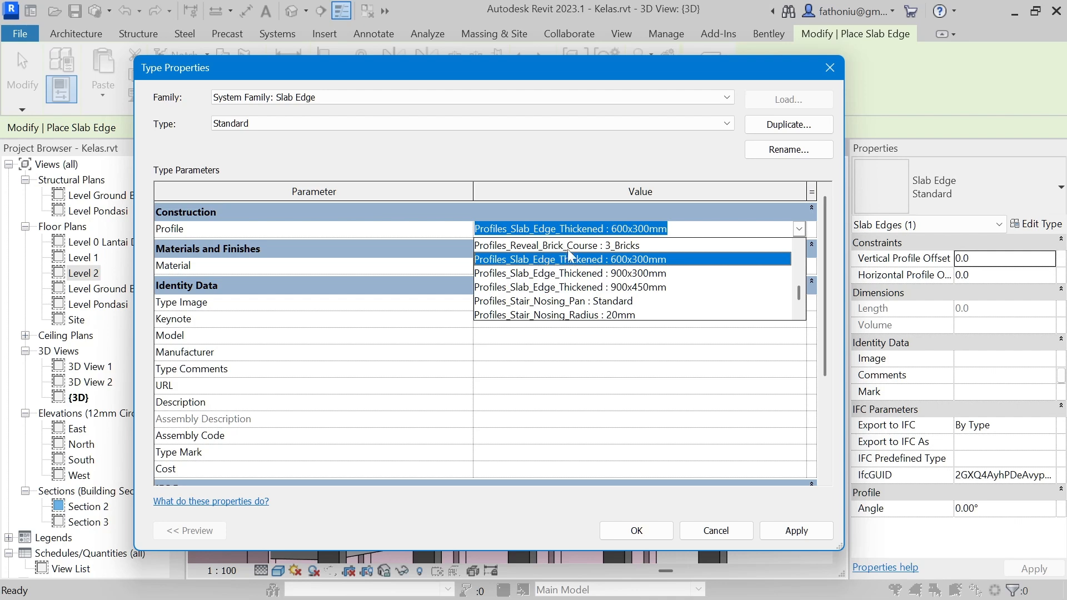
left_click(637, 153)
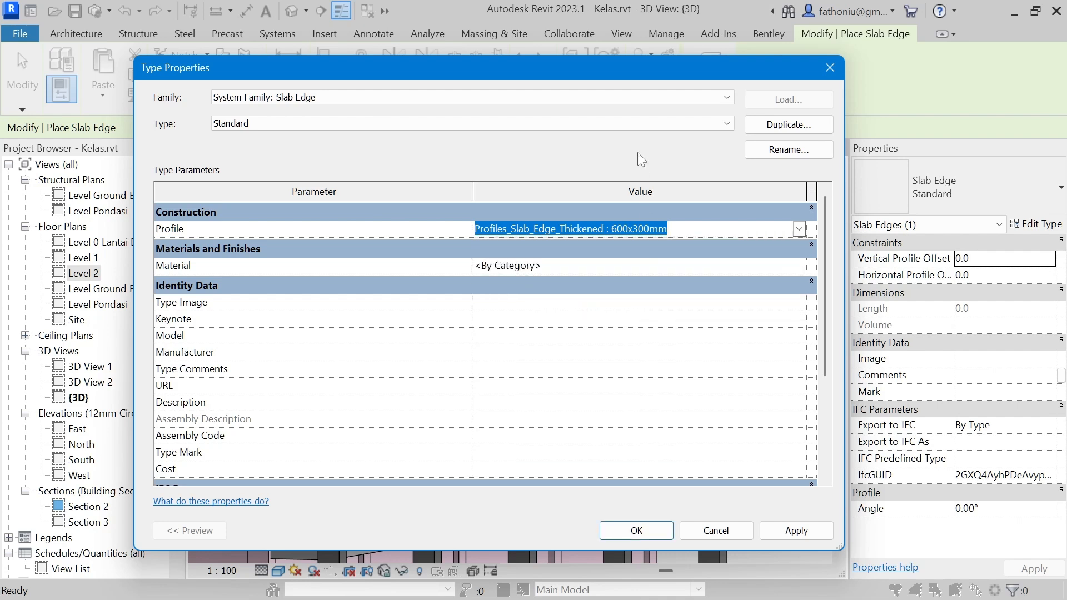
left_click(830, 68)
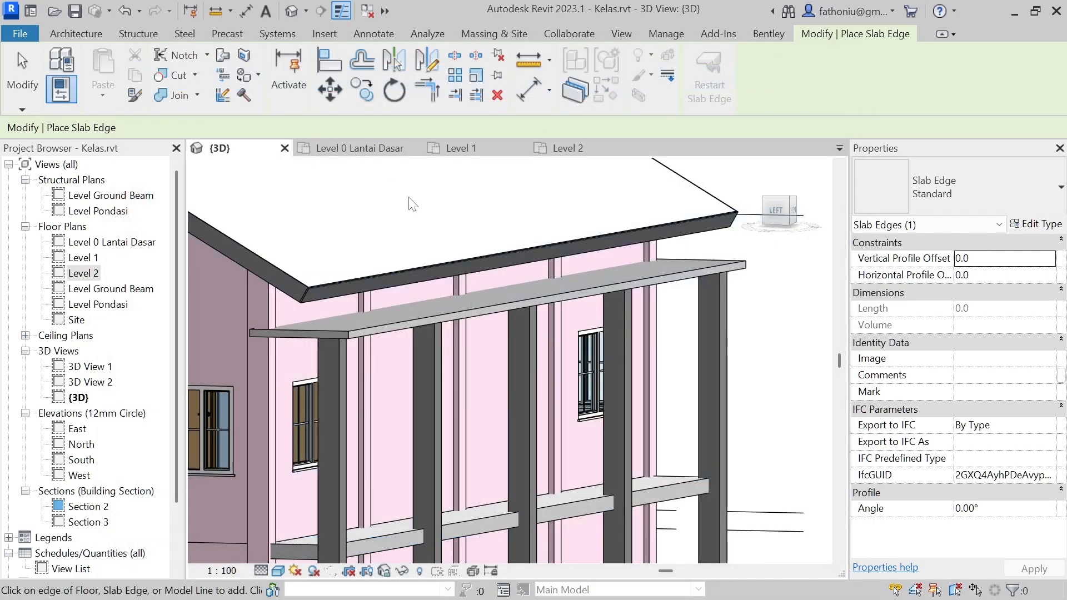
- Start a new family and look through the metric family templates in the English folder for a suitable one
middle_click_drag(426, 211, 475, 227)
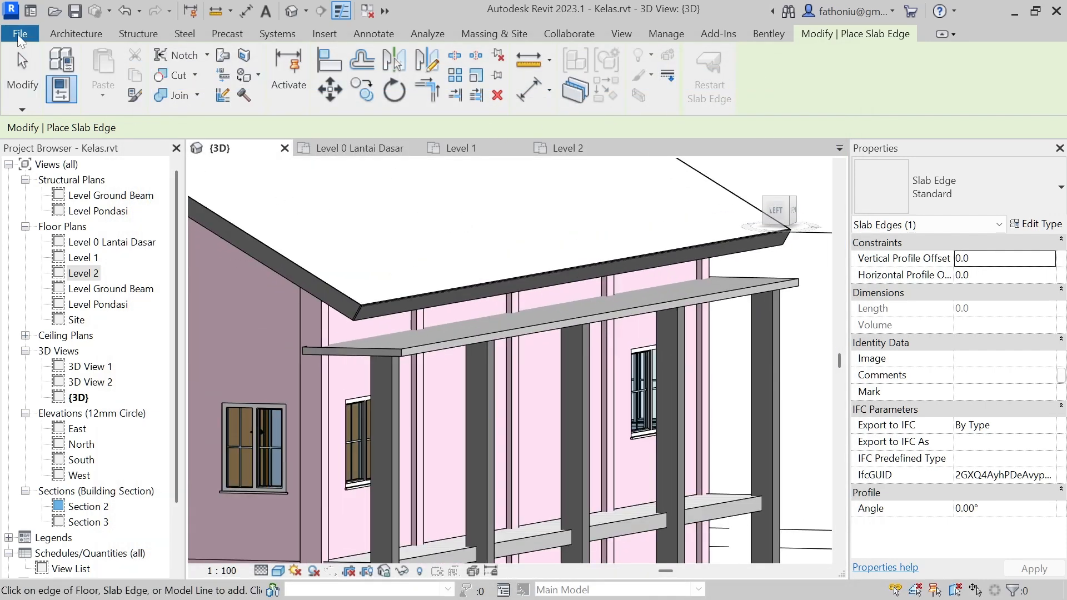
left_click(20, 34)
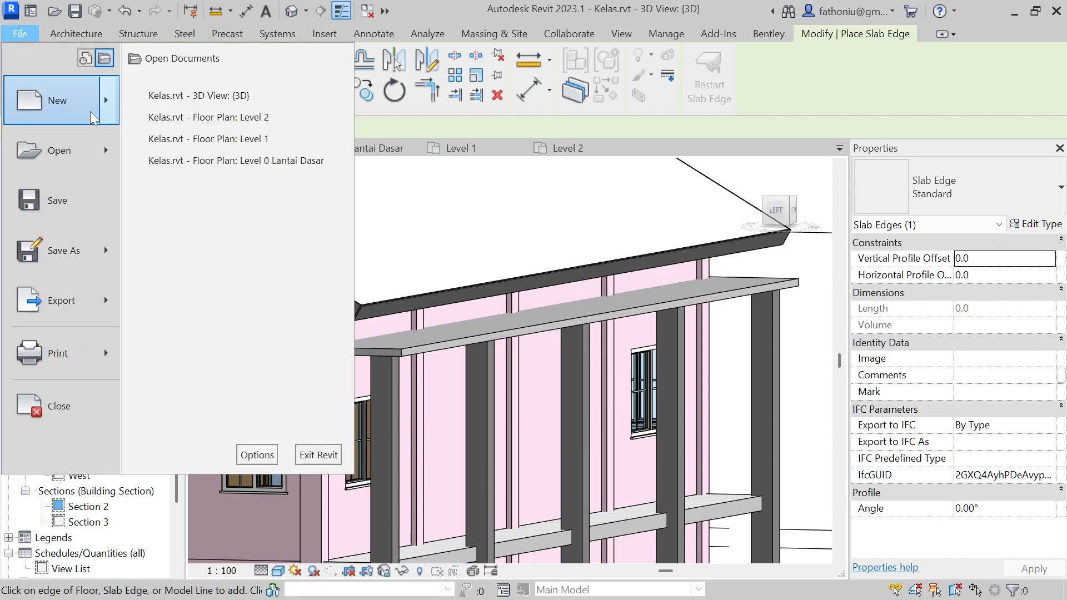
mouse_move(103, 106)
left_click(506, 276)
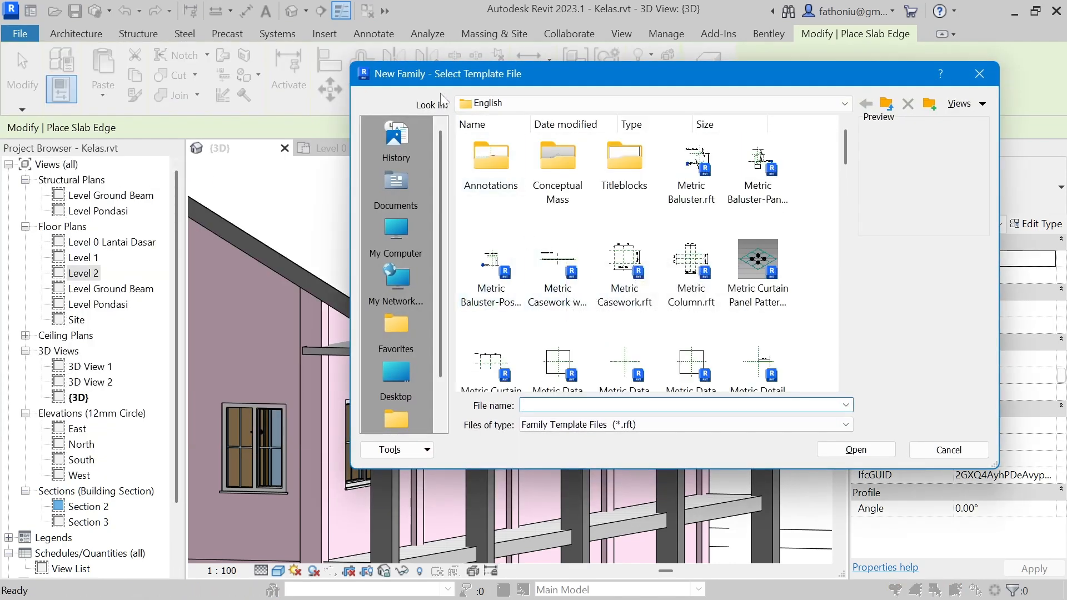
scroll(538, 272, "down", 5)
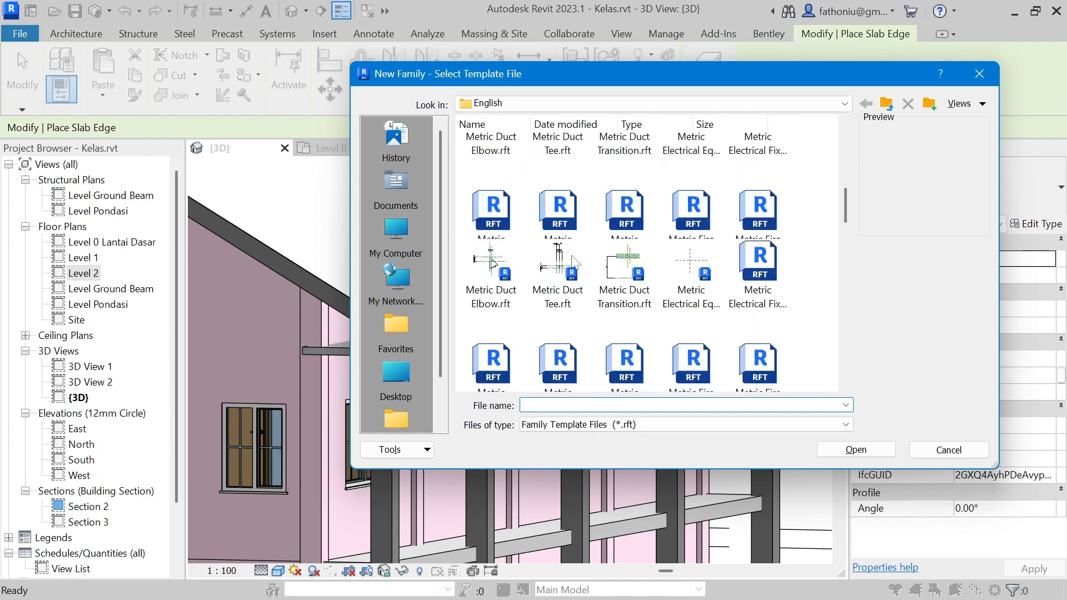
scroll(538, 273, "down", 3)
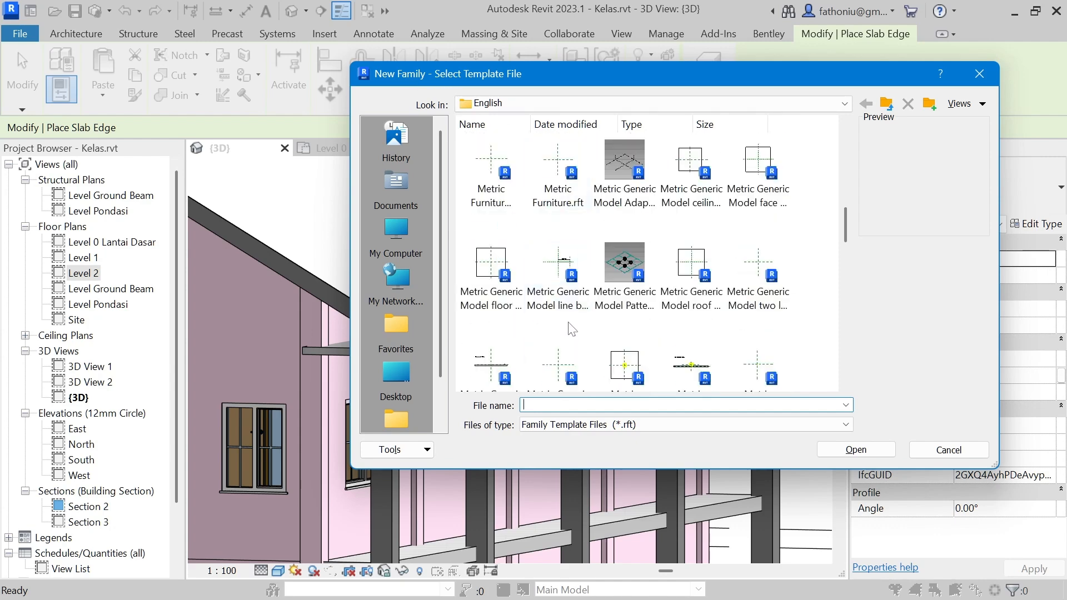
- Create a new family from the Metric Profile.rft template
scroll(570, 327, "down", 5)
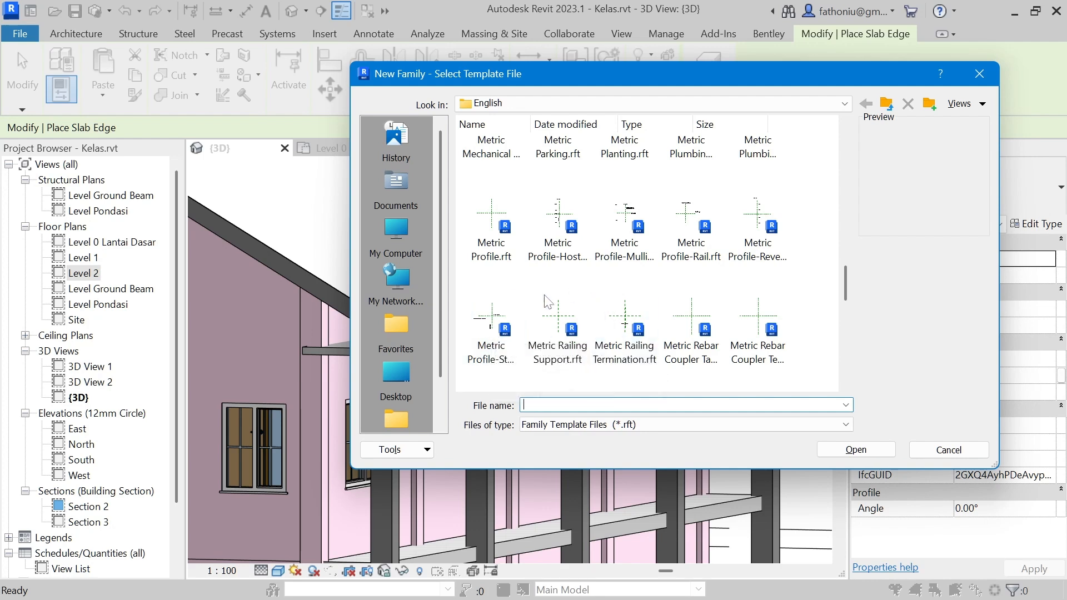
left_click(491, 228)
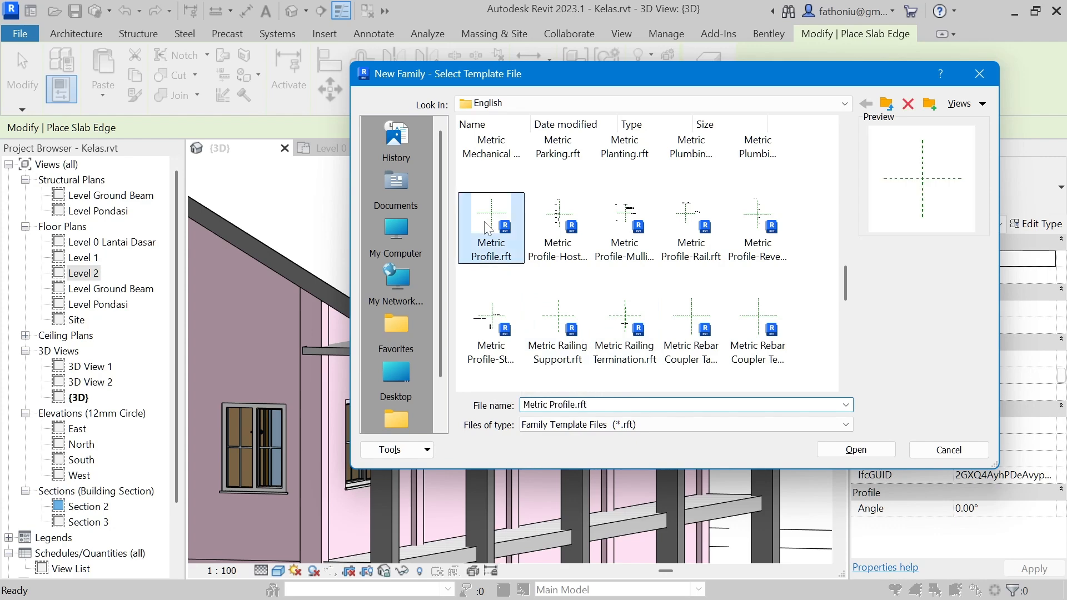
left_click(855, 449)
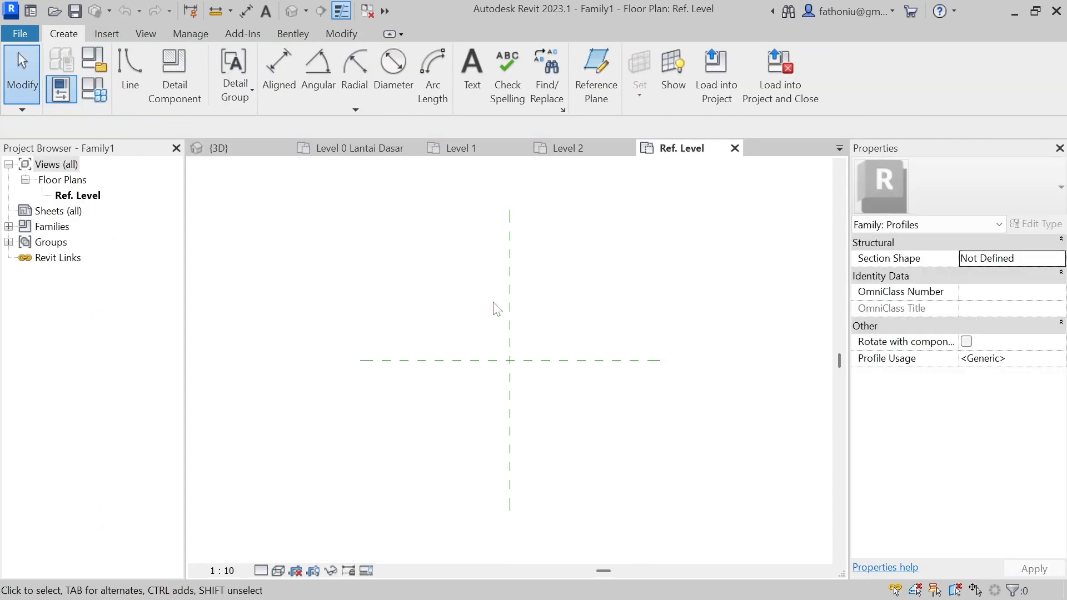
- Check the slab in the 3D view, then draw a horizontal base line about 100 mm long along the profile's horizontal reference plane
left_click(583, 148)
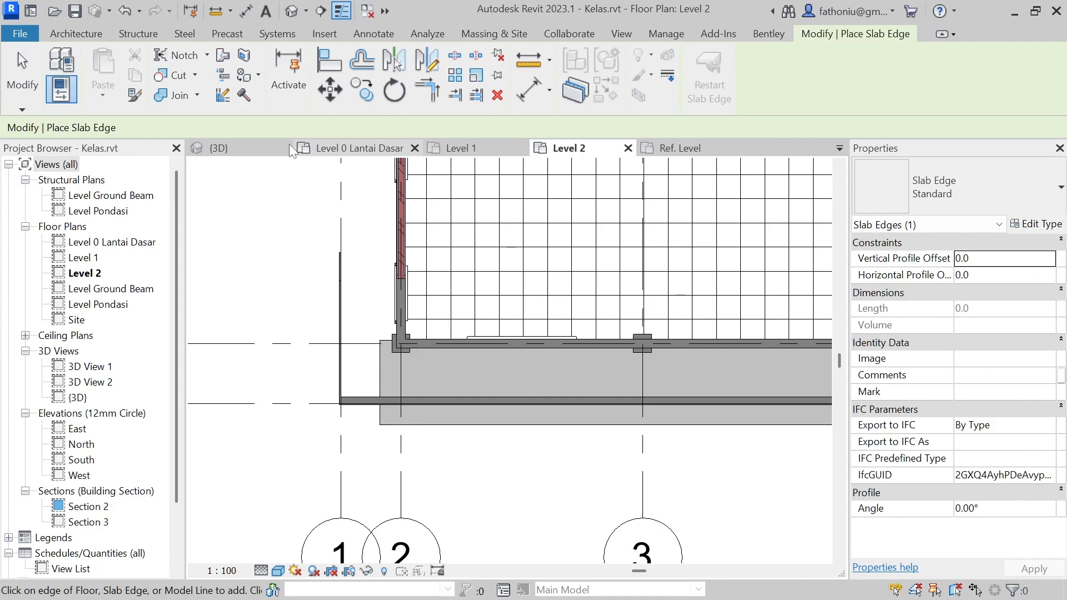
left_click(254, 147)
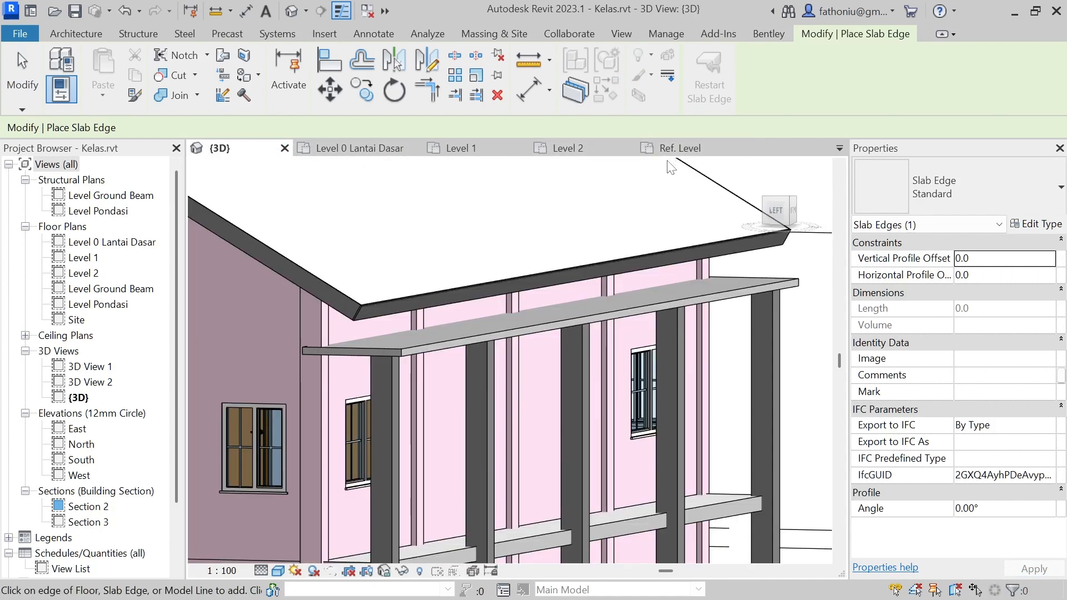
scroll(408, 354, "up", 5)
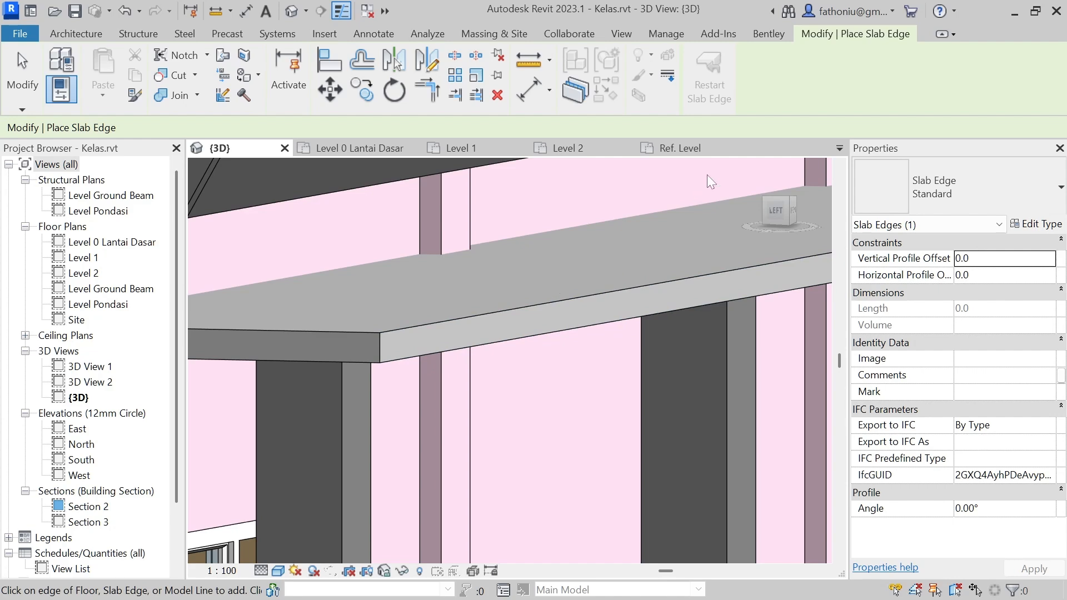
left_click(685, 147)
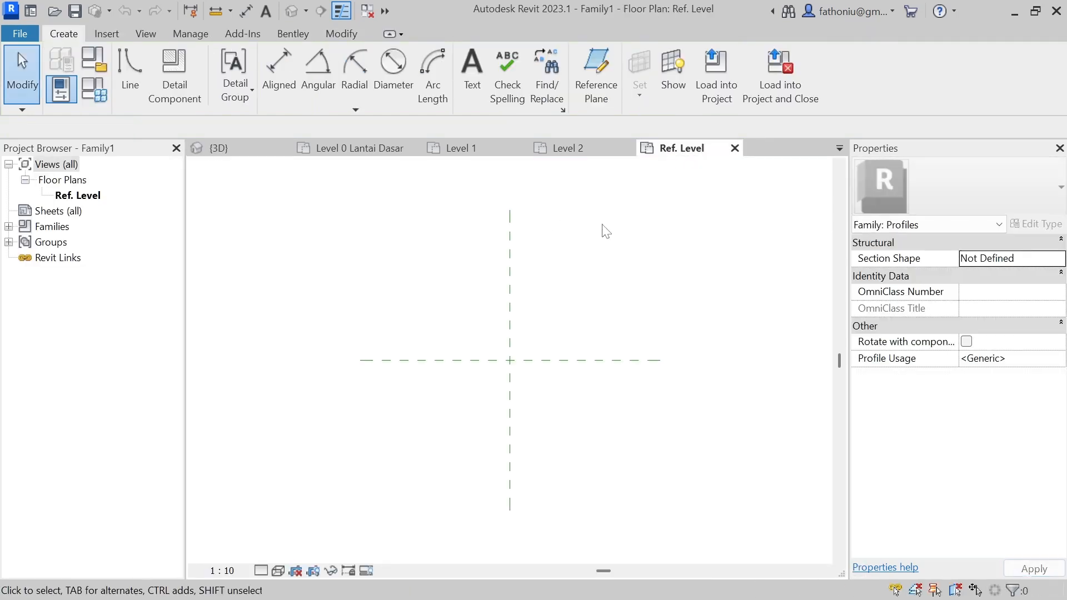
scroll(515, 364, "up", 3)
left_click(130, 73)
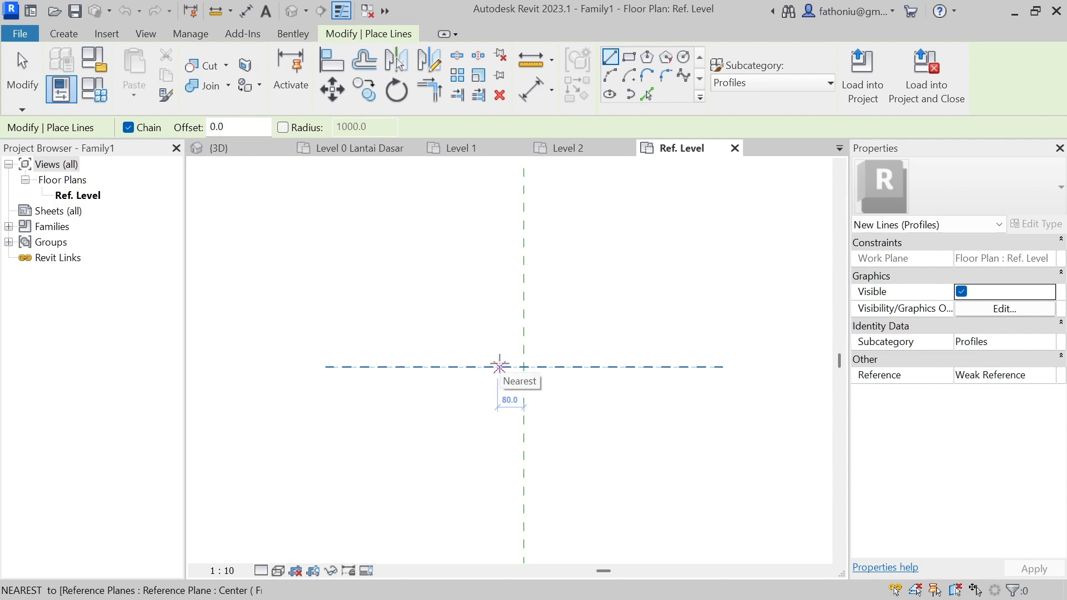
left_click(505, 367)
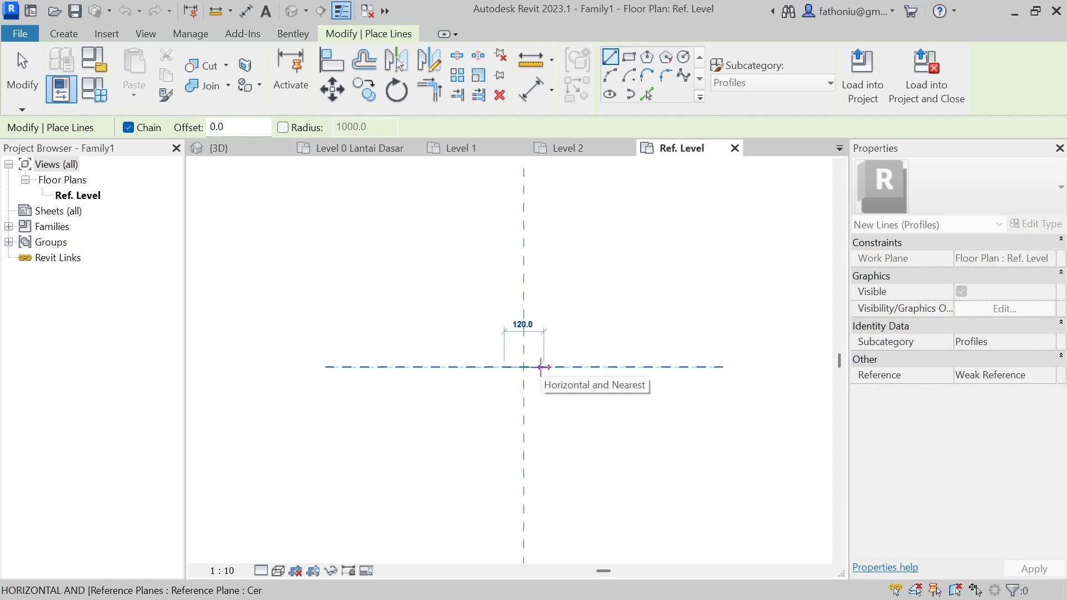
scroll(538, 367, "up", 2)
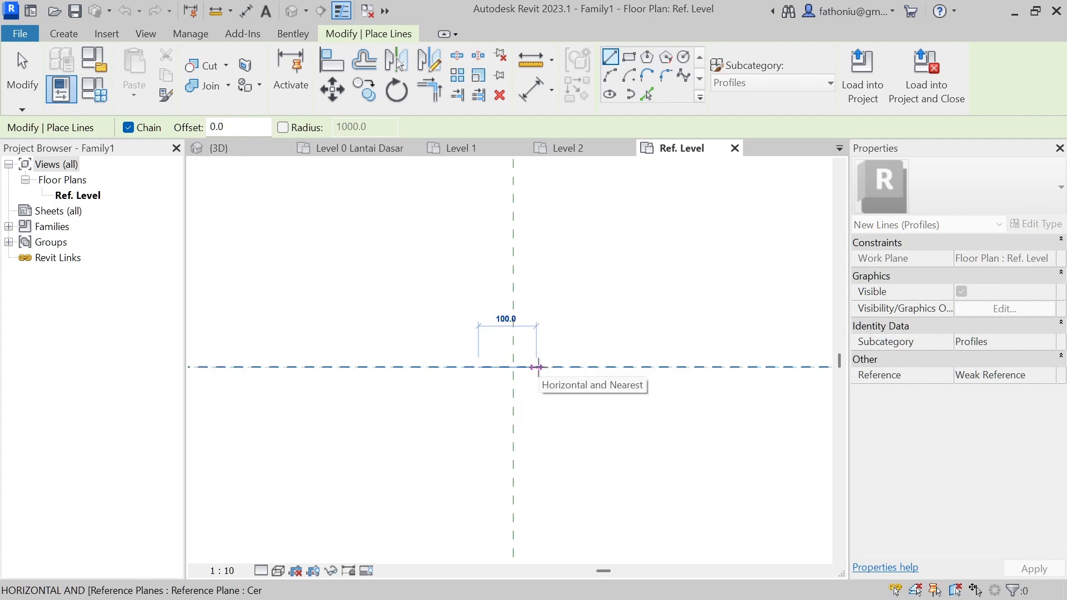
left_click(538, 367)
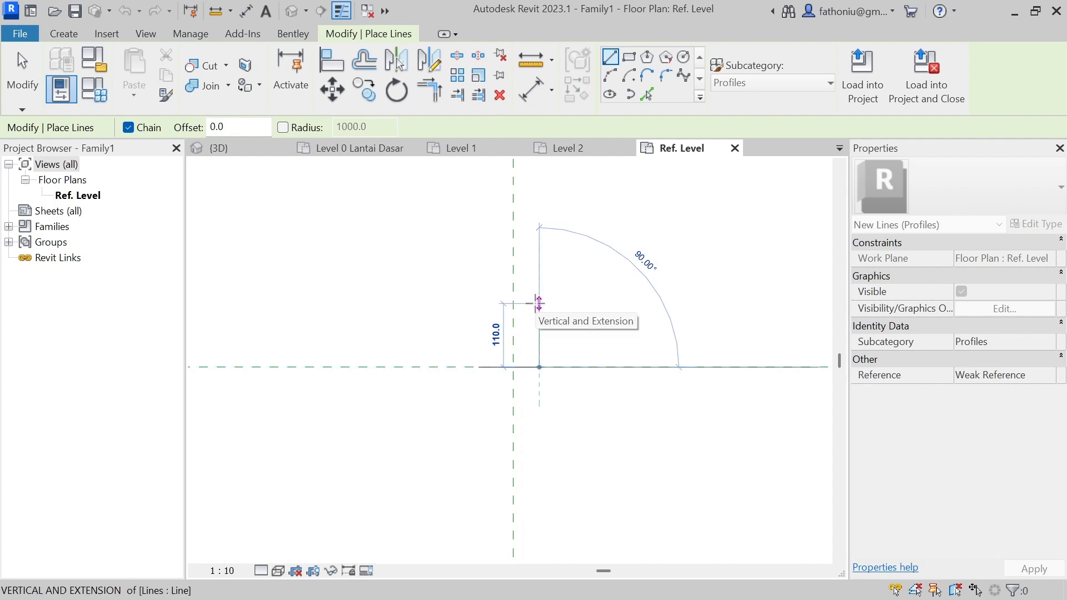
- Close the outline with a vertical side about 100 mm high, a top line to the vertical reference plane, a short drop and a 45° slope
left_click(538, 309)
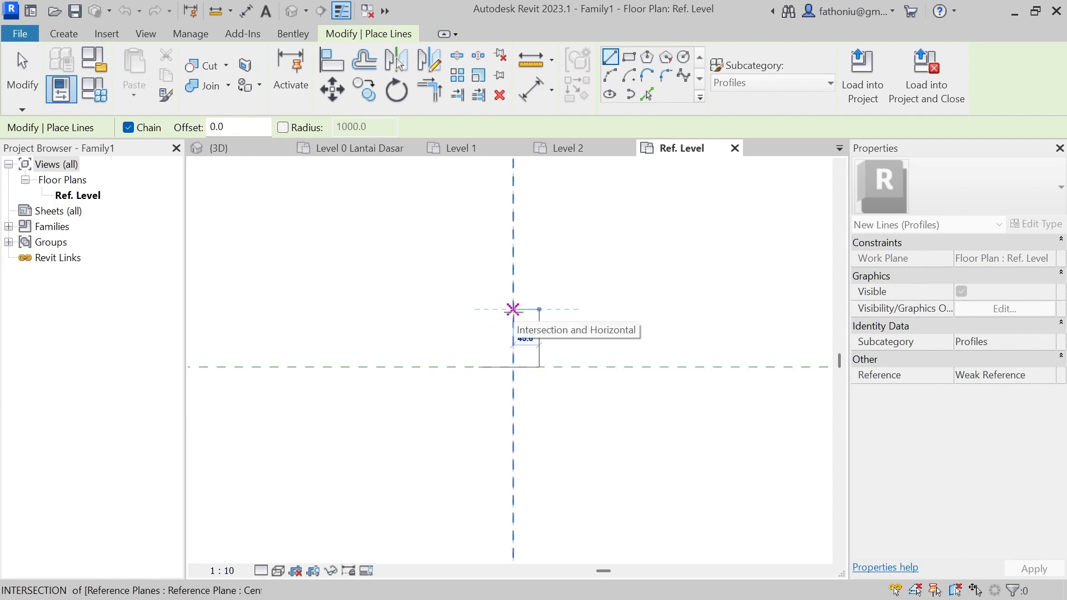
left_click(512, 309)
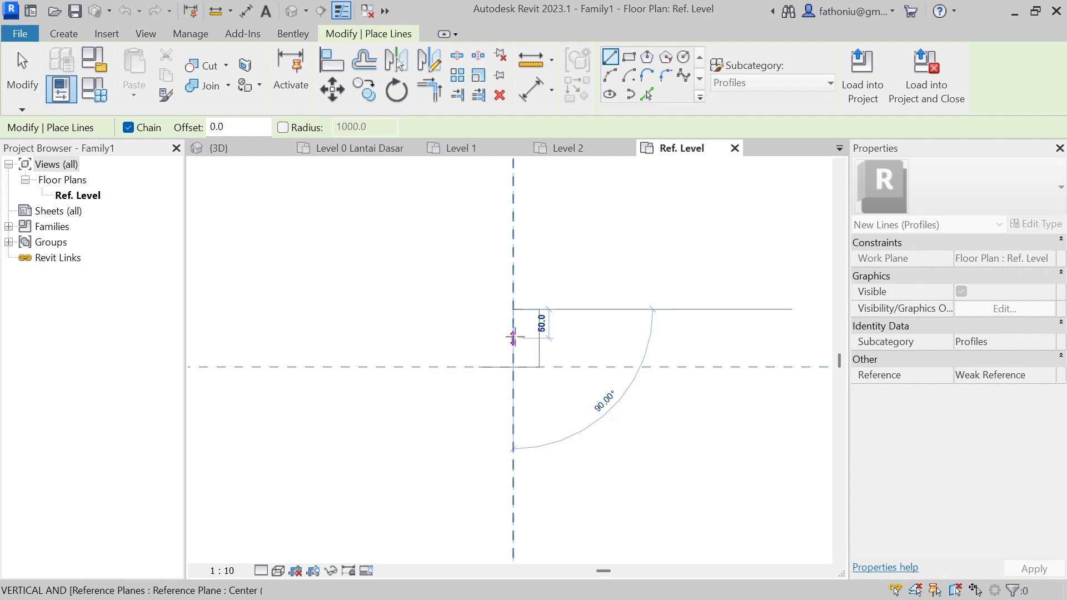
left_click(513, 338)
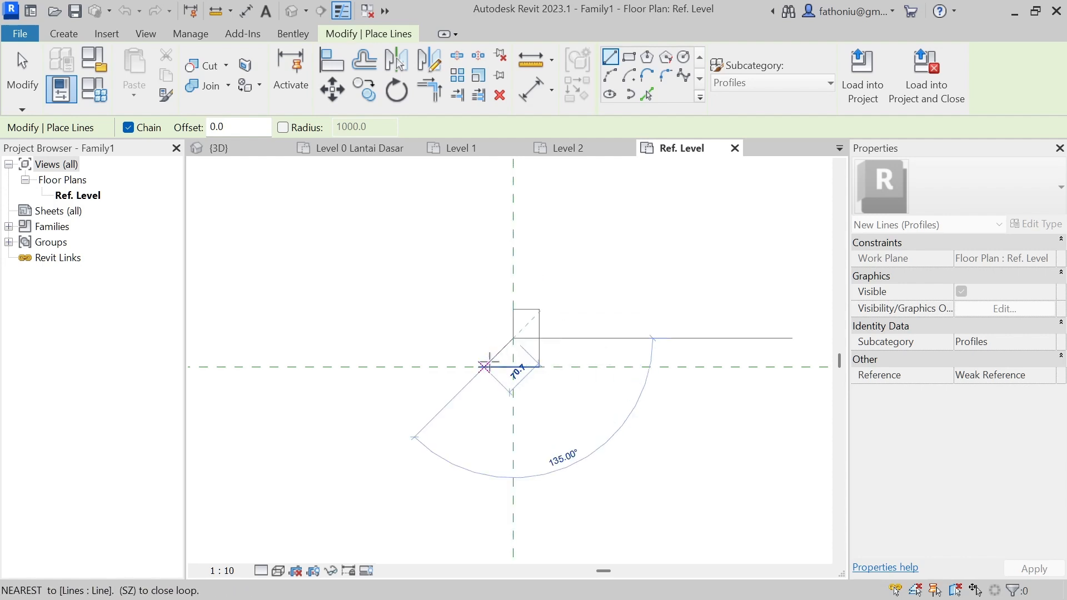
left_click(484, 367)
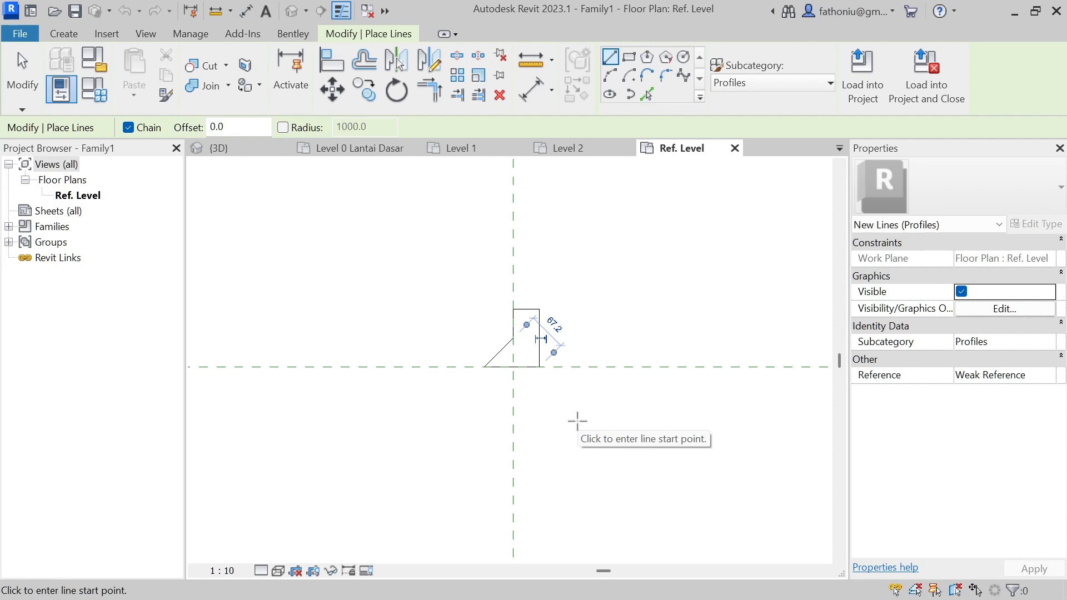
key("Escape")
- Raise the profile's top edge to make the long vertical side 120 mm high
key("r")
key("o")
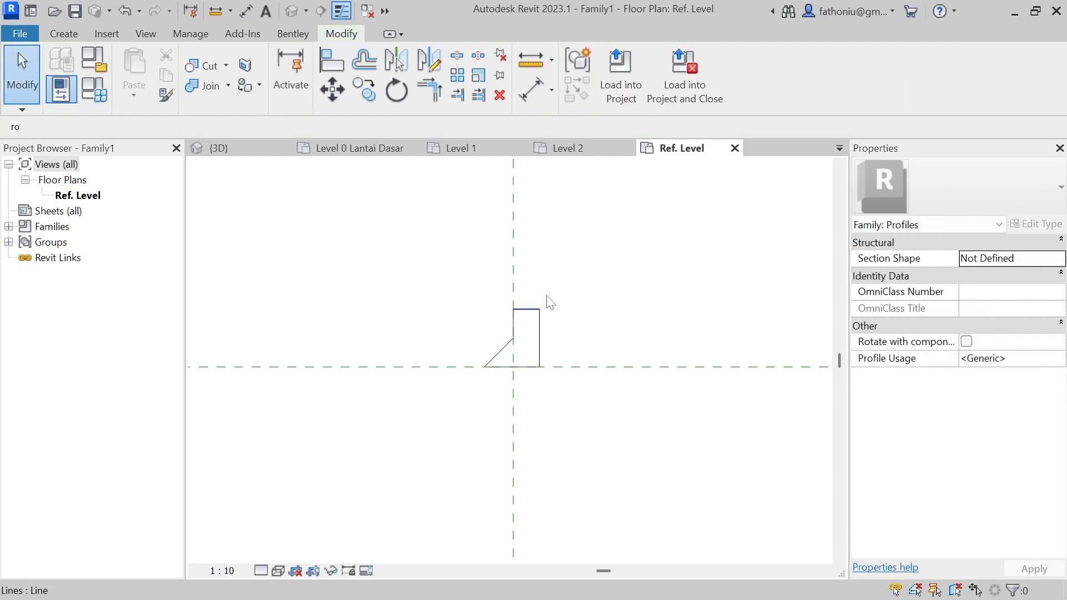
scroll(550, 303, "up", 1)
left_click(533, 317)
left_click_drag(517, 316, 517, 299)
left_click(639, 314)
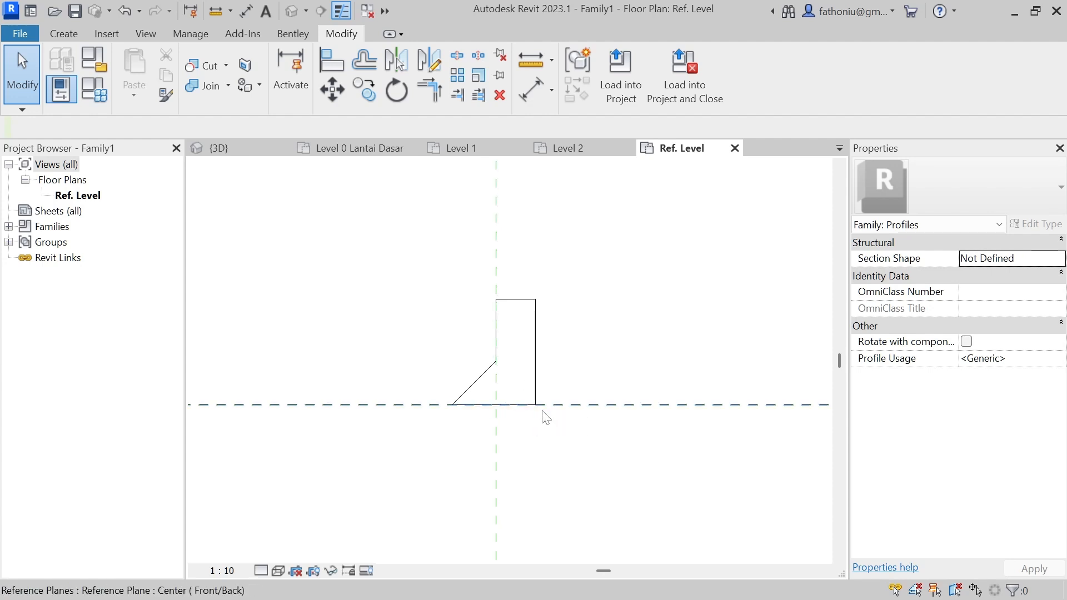
- Narrow the profile's upright part by moving its 120 mm vertical side toward the vertical reference plane
left_click(536, 367)
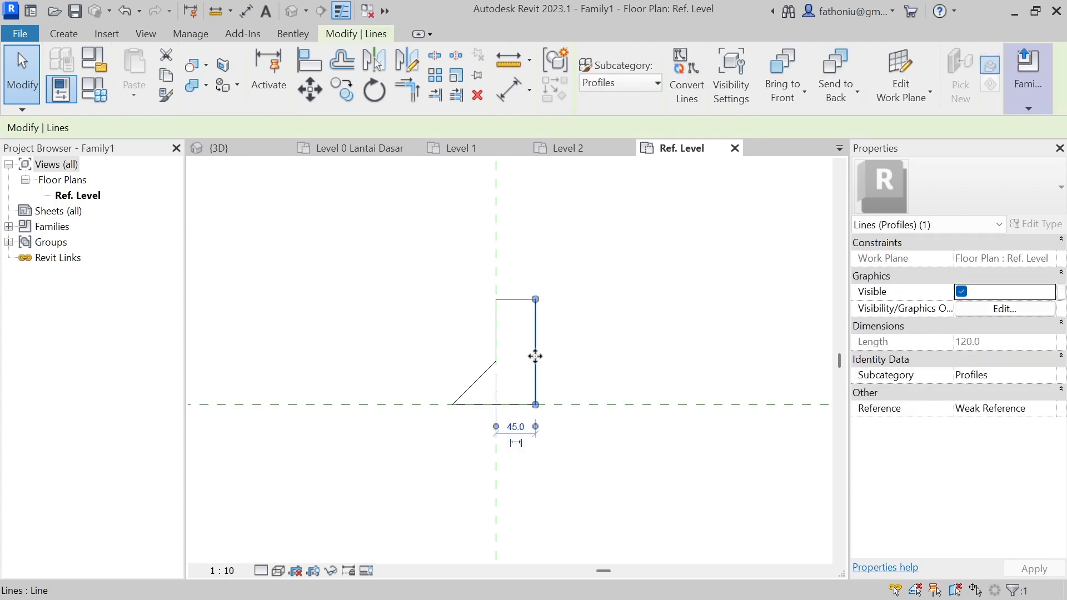
left_click_drag(524, 357, 522, 359)
left_click(592, 346)
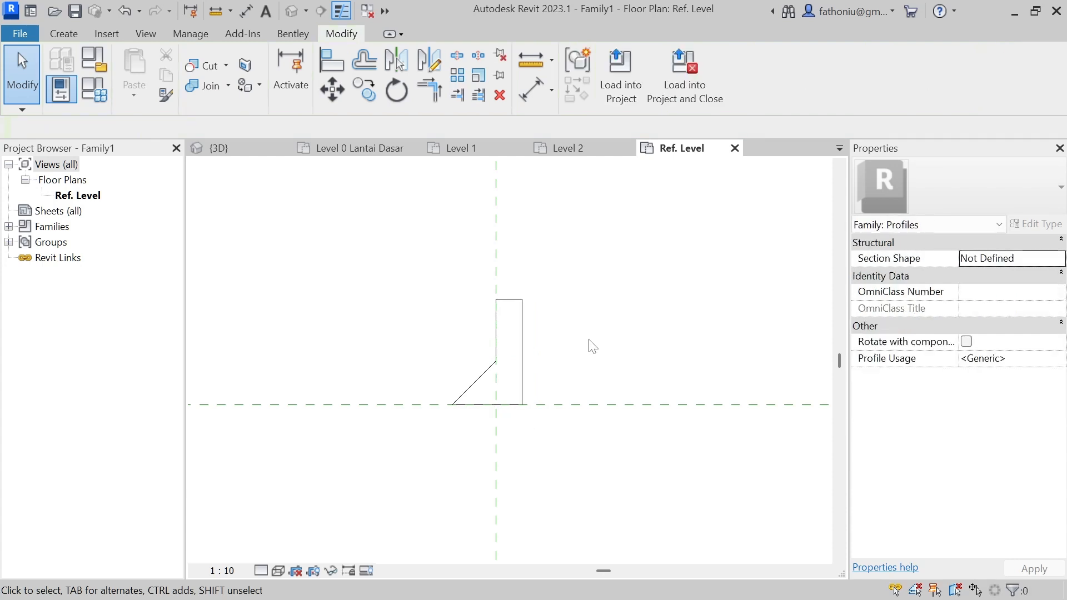
scroll(597, 324, "down", 1)
scroll(597, 324, "down", 1)
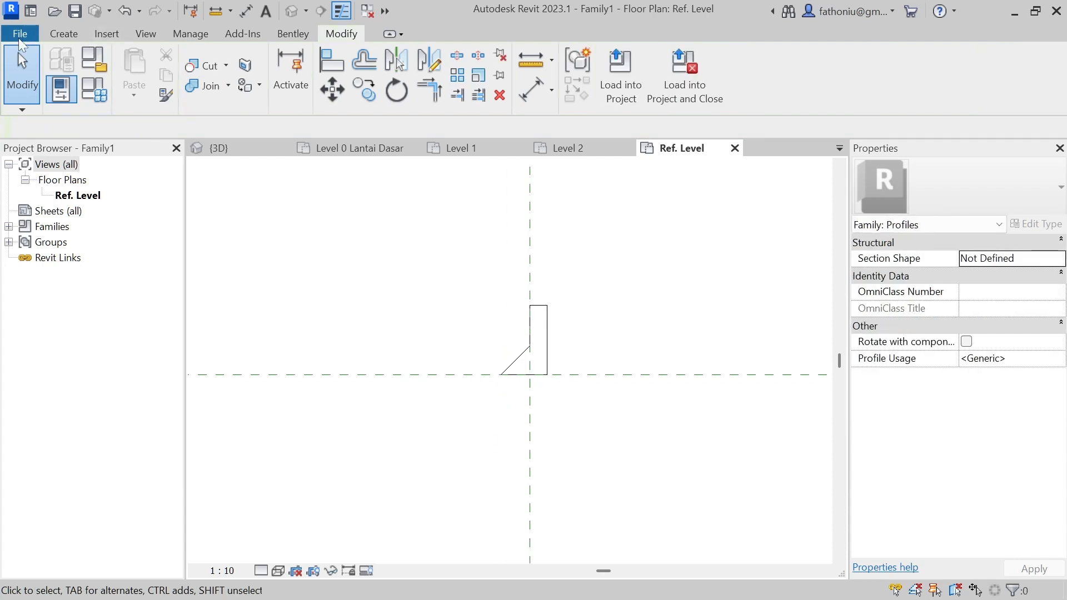
- Save the profile family as ProfilDakAtas in Documents and load it into the Kelas project
left_click(76, 11)
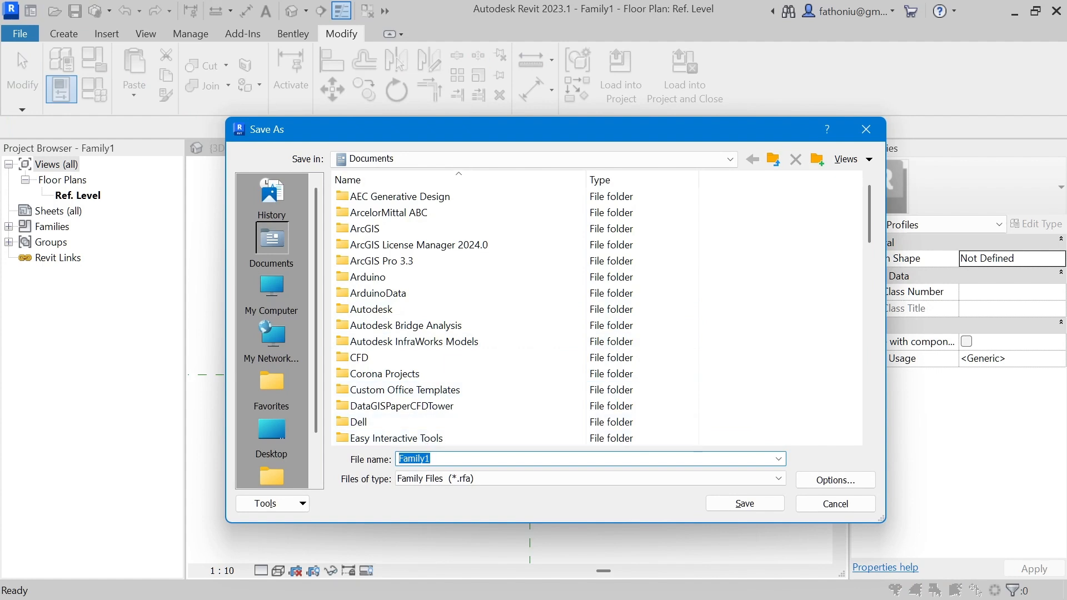
type("Profil")
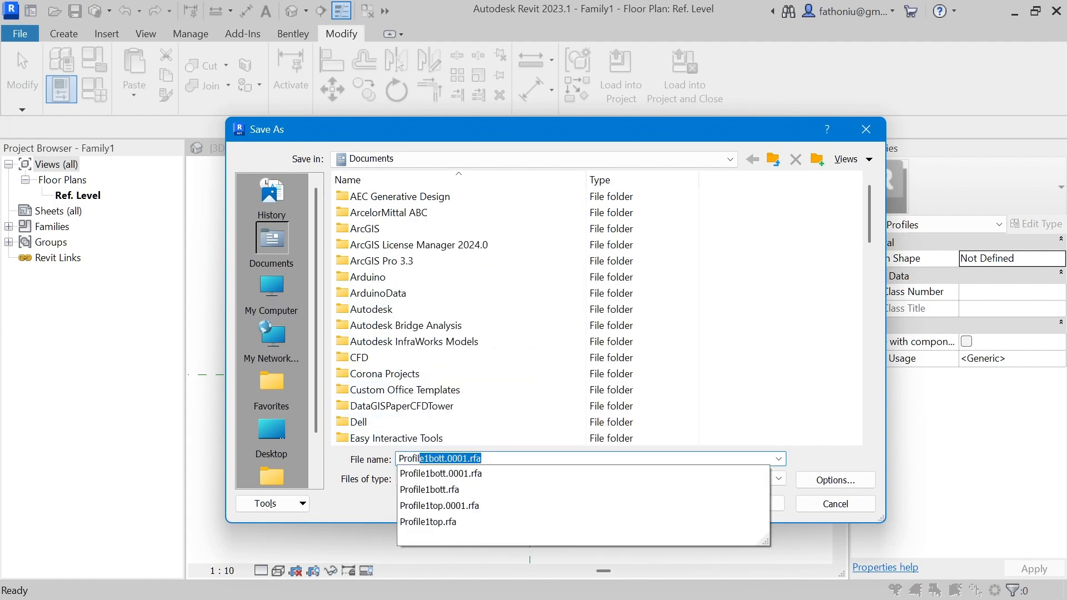
type("DakAtas")
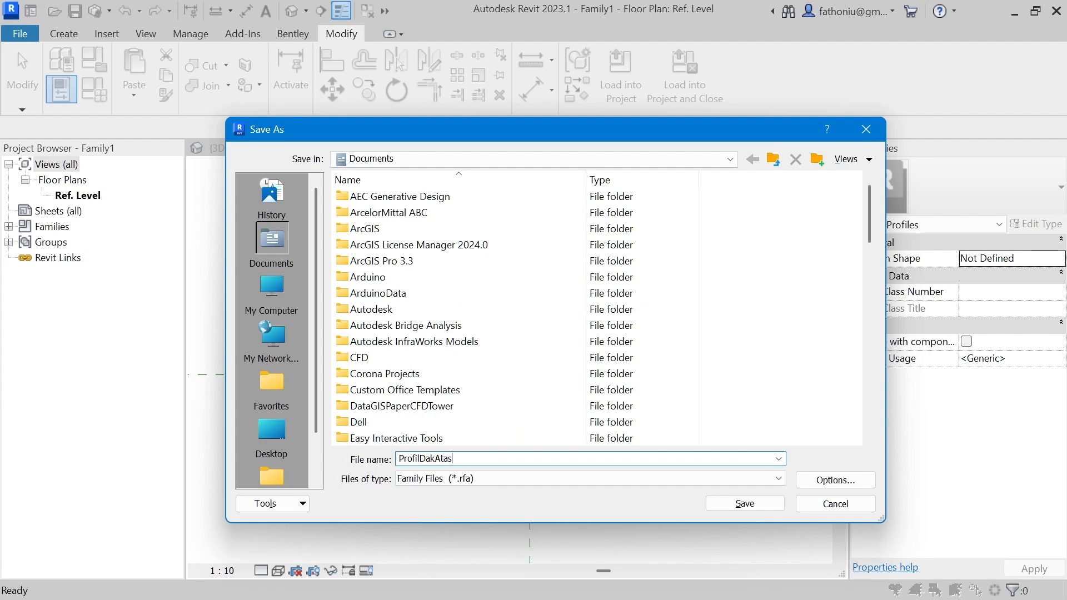
left_click(751, 504)
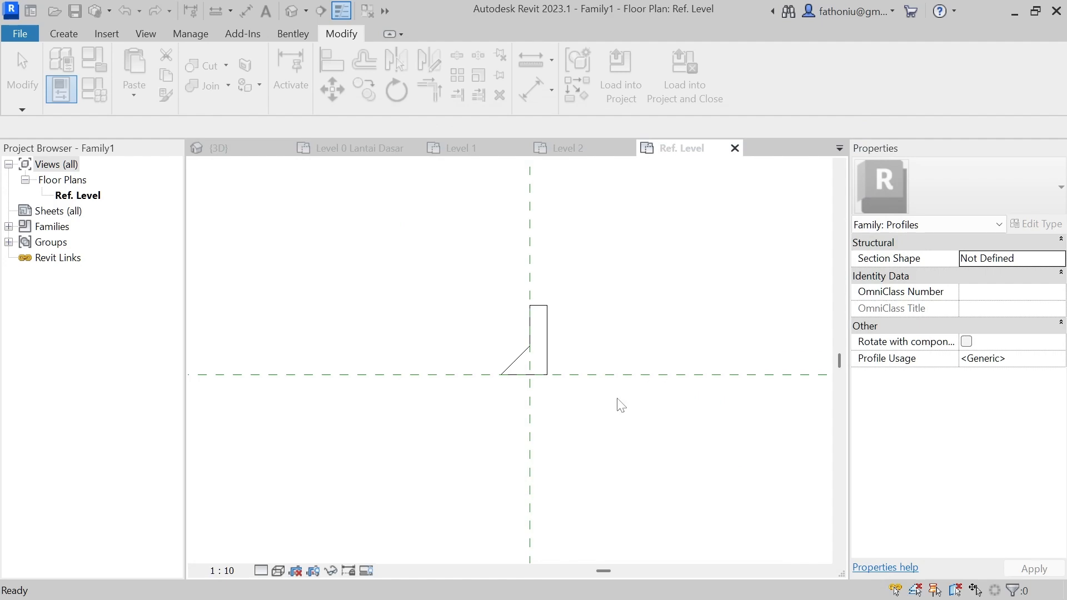
left_click(678, 65)
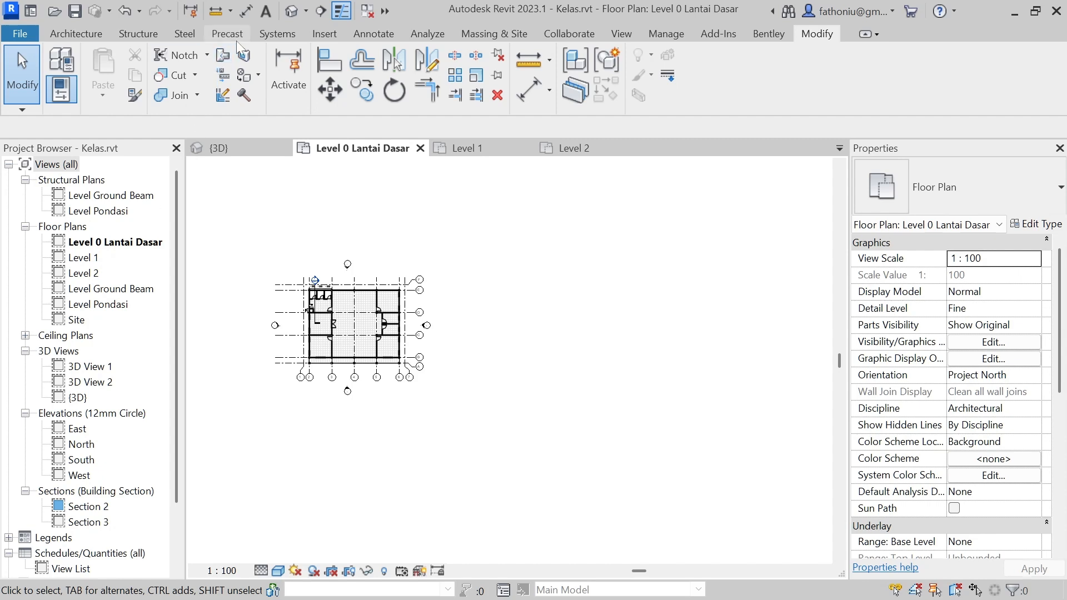
- Start a floor slab edge in the 3D view and set the Standard type's profile to ProfilDakAtas : ProfilDakAtas
left_click(290, 11)
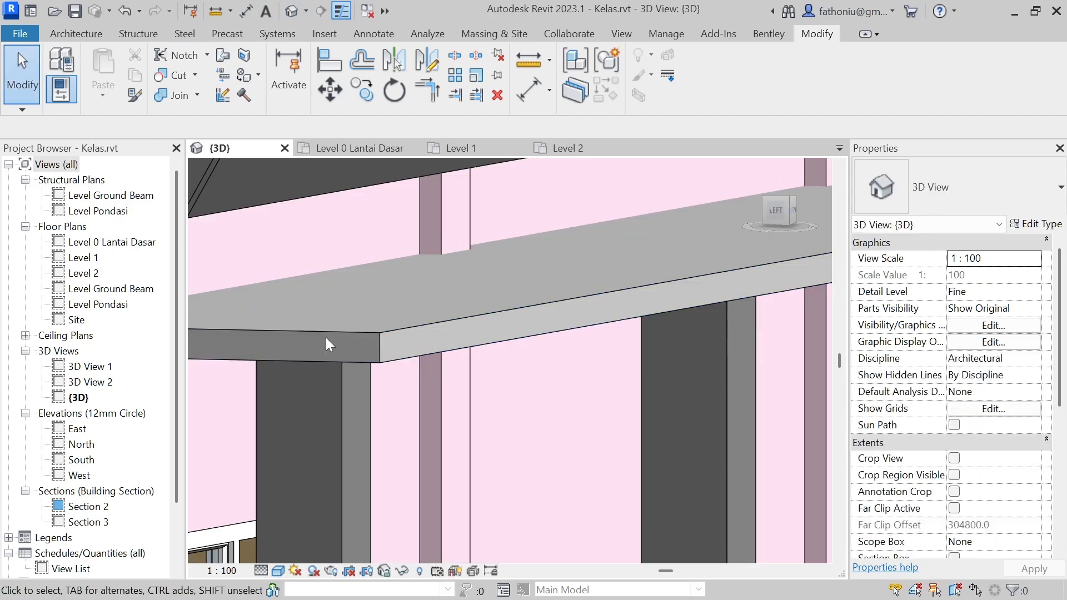
left_click(71, 37)
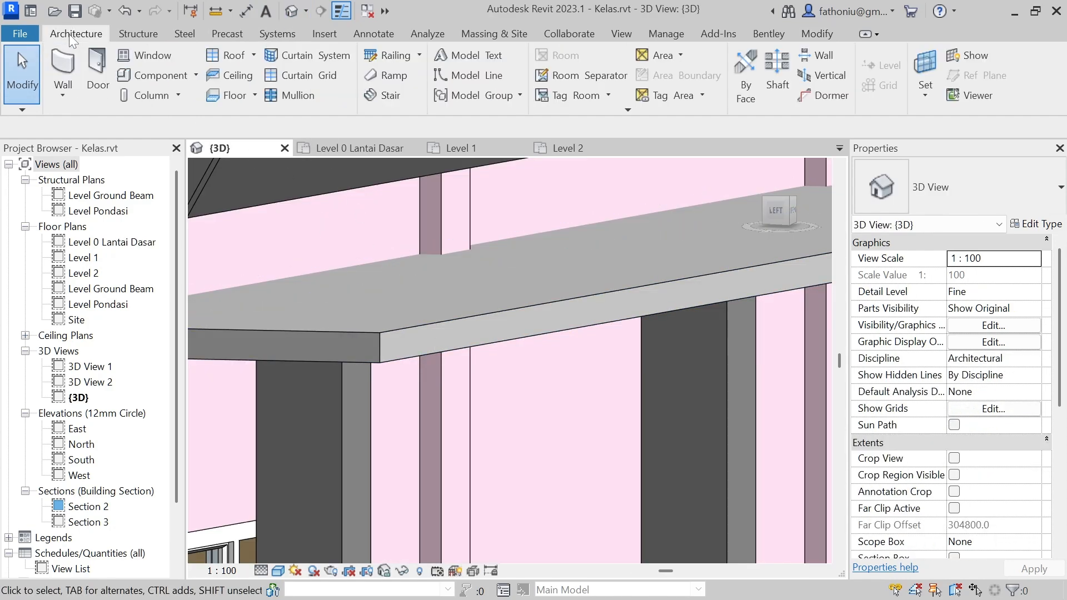
left_click(254, 96)
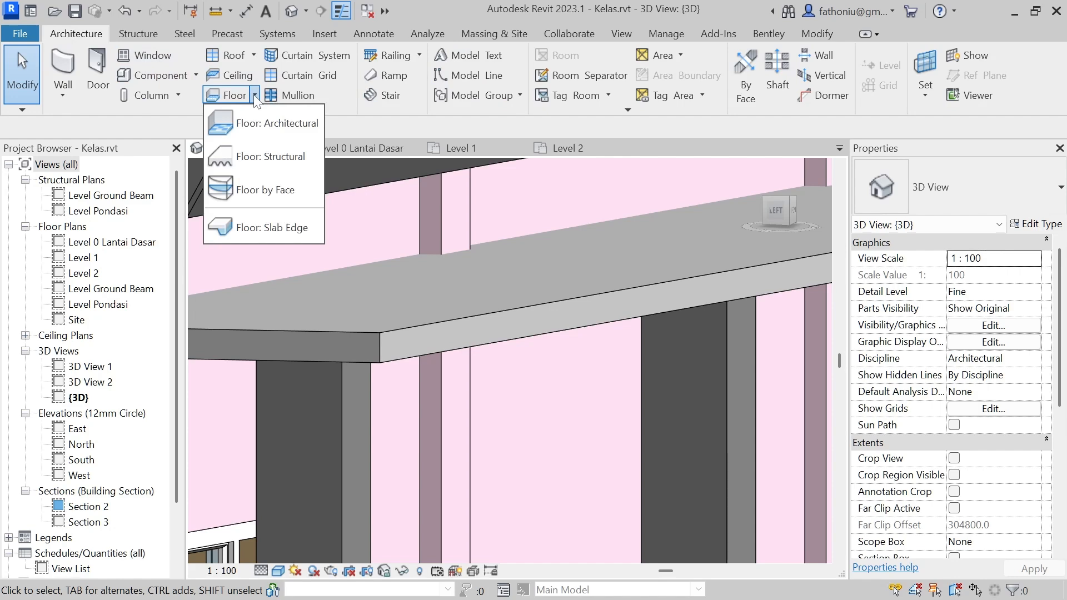
left_click(265, 229)
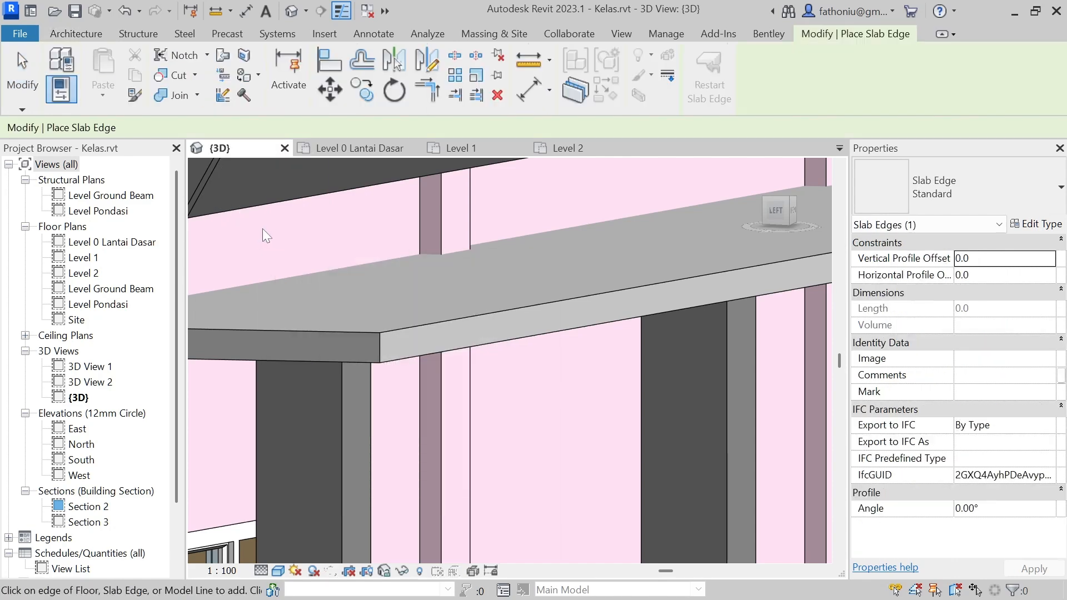
left_click(1037, 225)
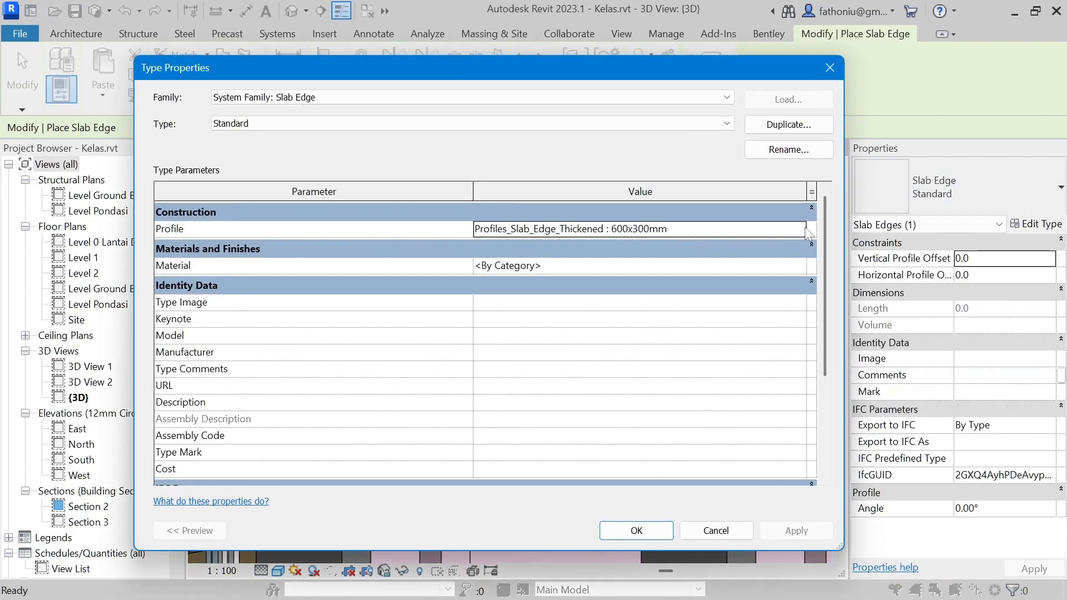
left_click(799, 229)
scroll(677, 246, "up", 5)
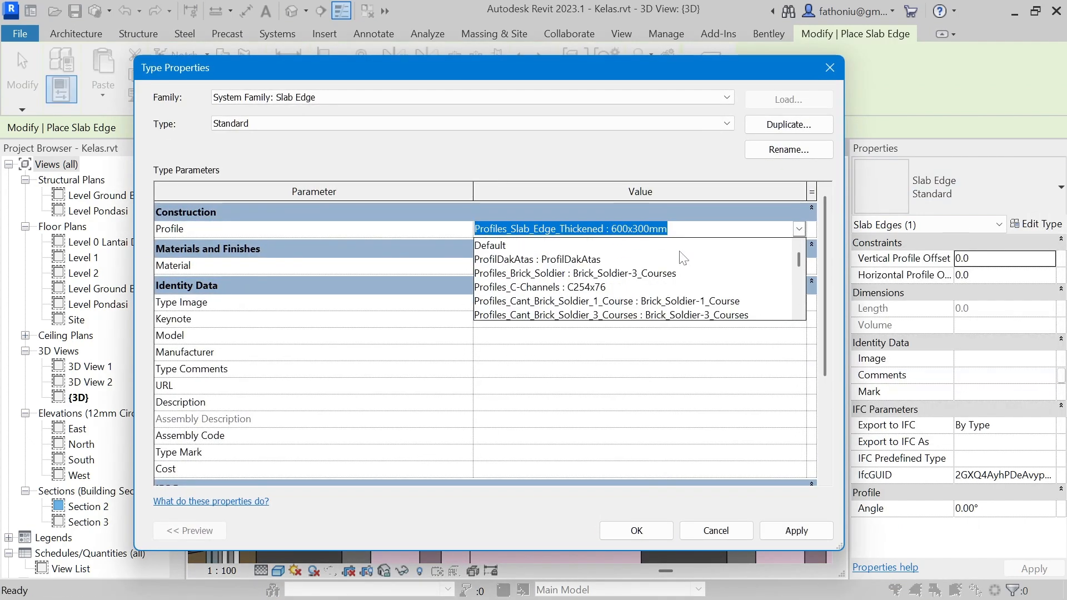
left_click(590, 260)
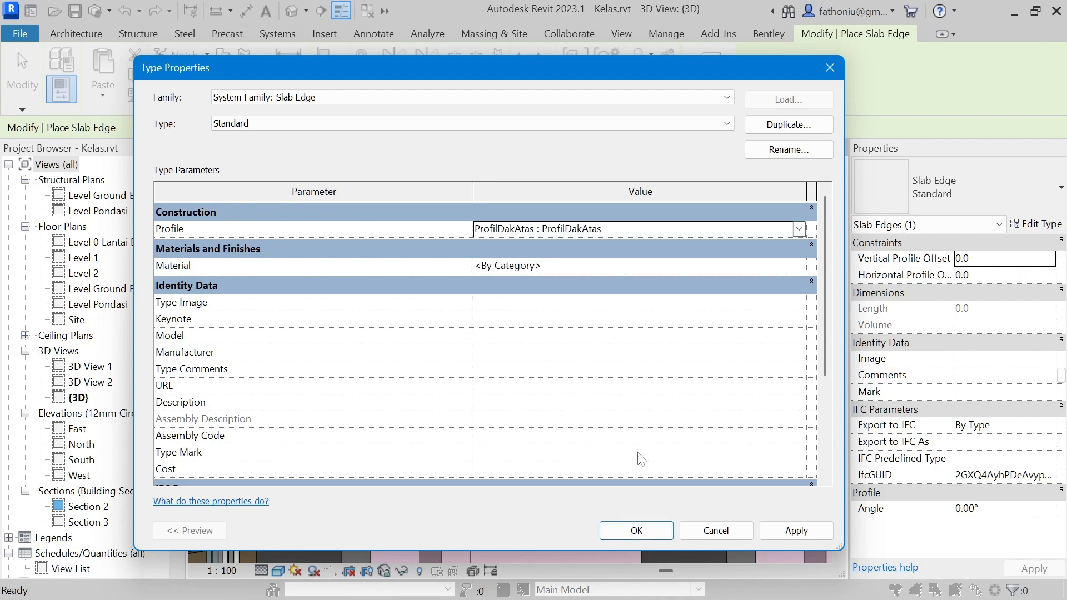
left_click(638, 530)
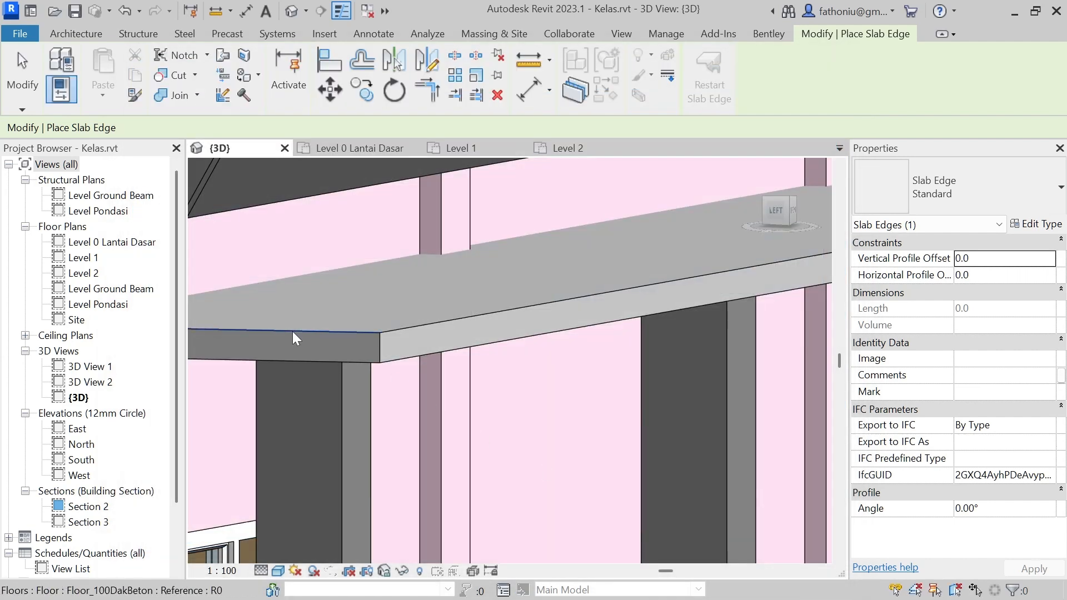
- Place the slab edge along the upper edge of the concrete slab's short end and inspect it from outside
scroll(387, 357, "down", 2)
middle_click_drag(379, 368, 464, 395, "shift")
middle_click_drag(540, 405, 211, 310)
scroll(439, 338, "up", 6)
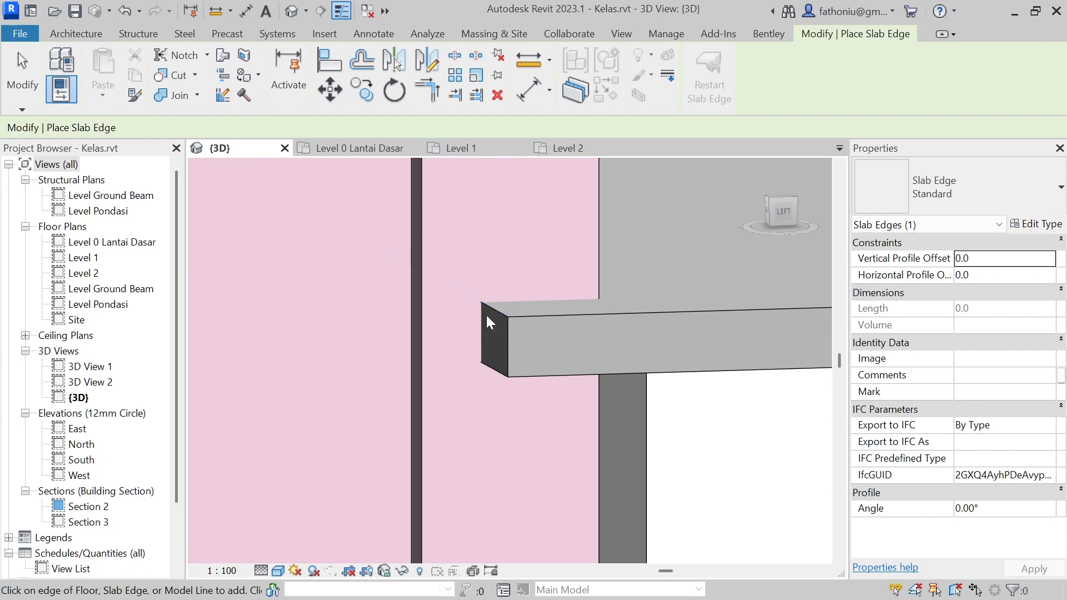
left_click(530, 317)
scroll(608, 348, "down", 3)
middle_click_drag(669, 379, 217, 290, "shift")
scroll(217, 290, "down", 1)
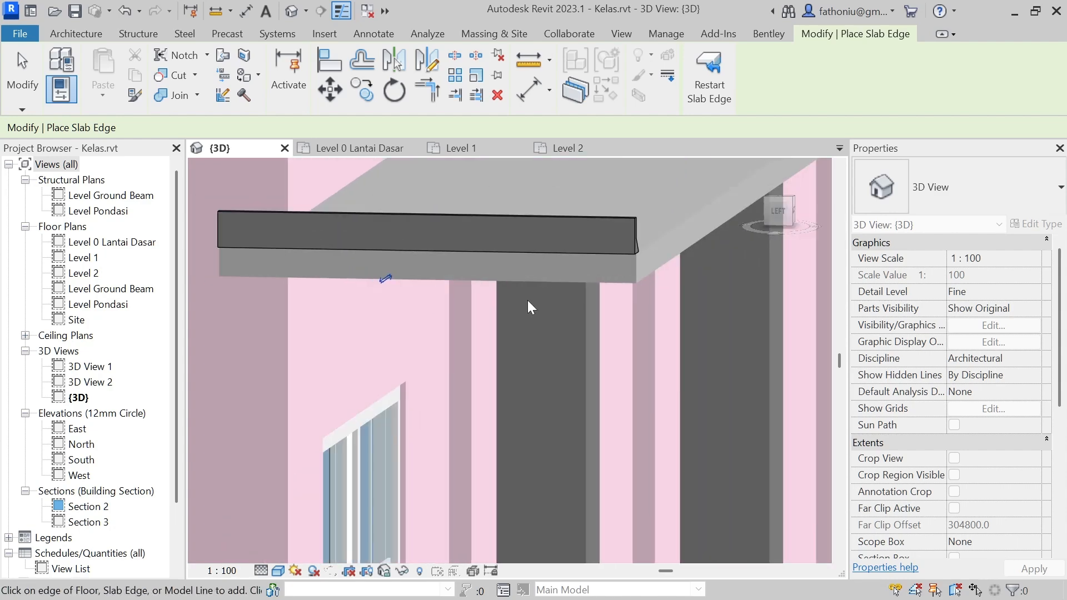
- Continue the slab edge along the canopy slab's long front edge and its opposite short end, and end the placement
left_click(661, 235)
middle_click_drag(691, 265, 639, 319, "shift")
middle_click_drag(639, 319, 520, 339, "shift")
scroll(496, 304, "up", 4)
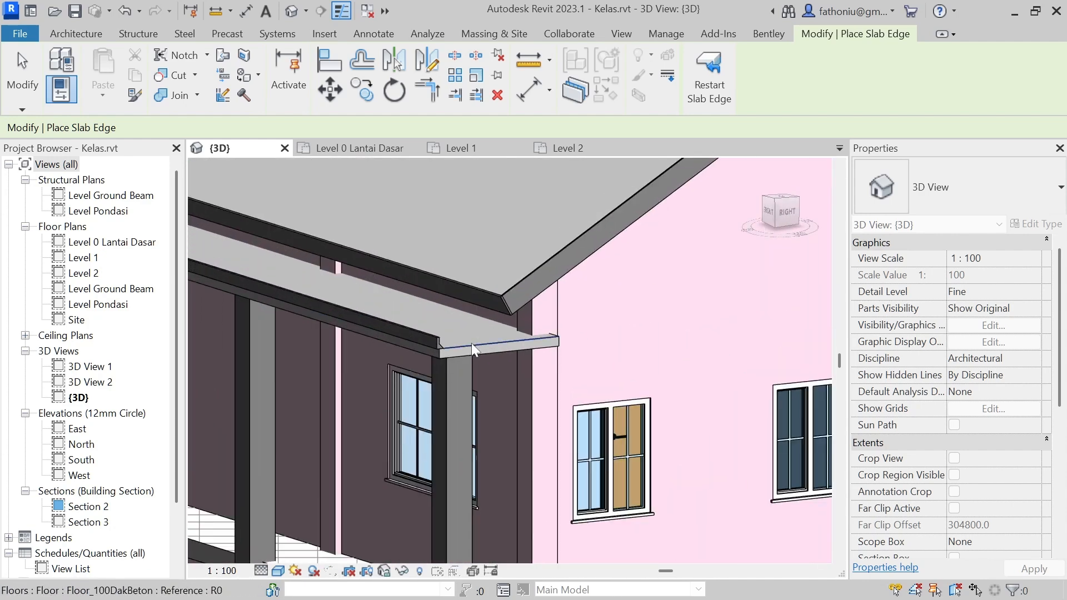
left_click(471, 342)
scroll(488, 390, "up", 3)
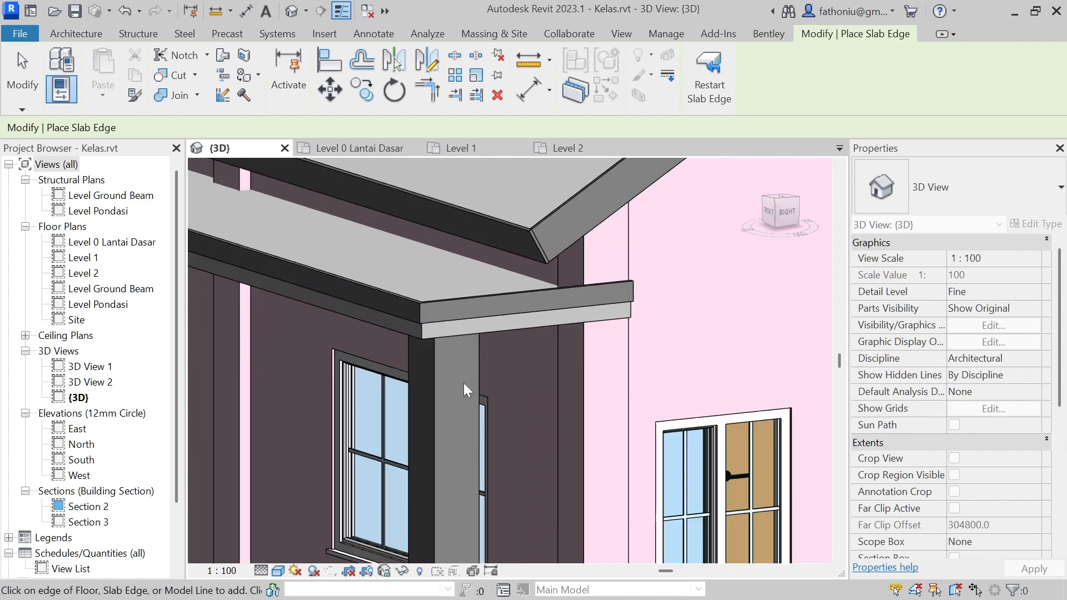
key("Escape")
key("Escape")
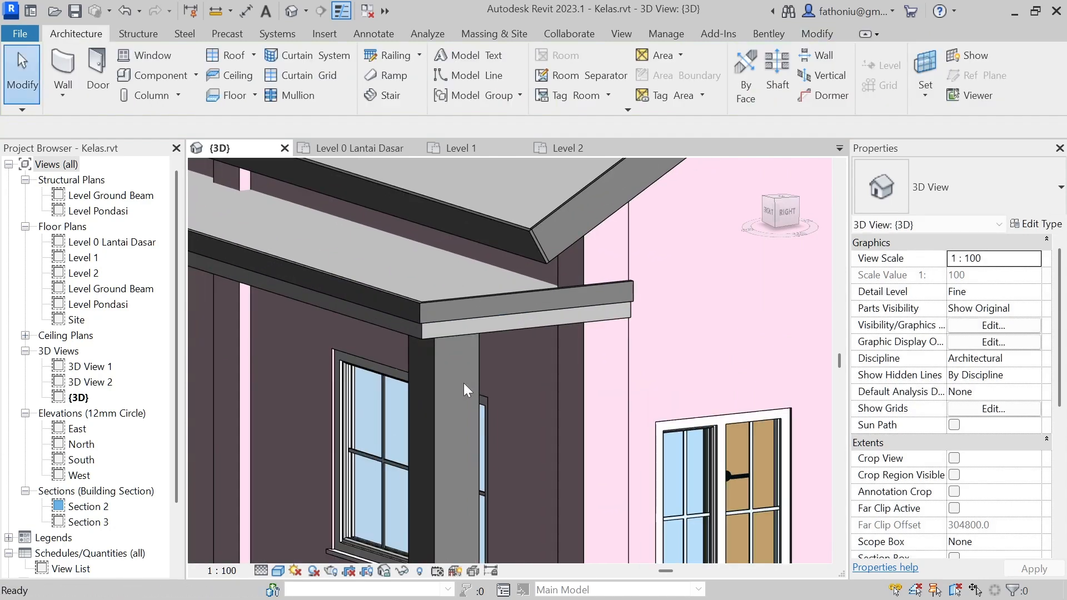
- Edit the Floor_100DakBeton slab's boundary in the Level 2 plan and split its wall-side line at the outer face of the grid 2 corner column
double_click(84, 273)
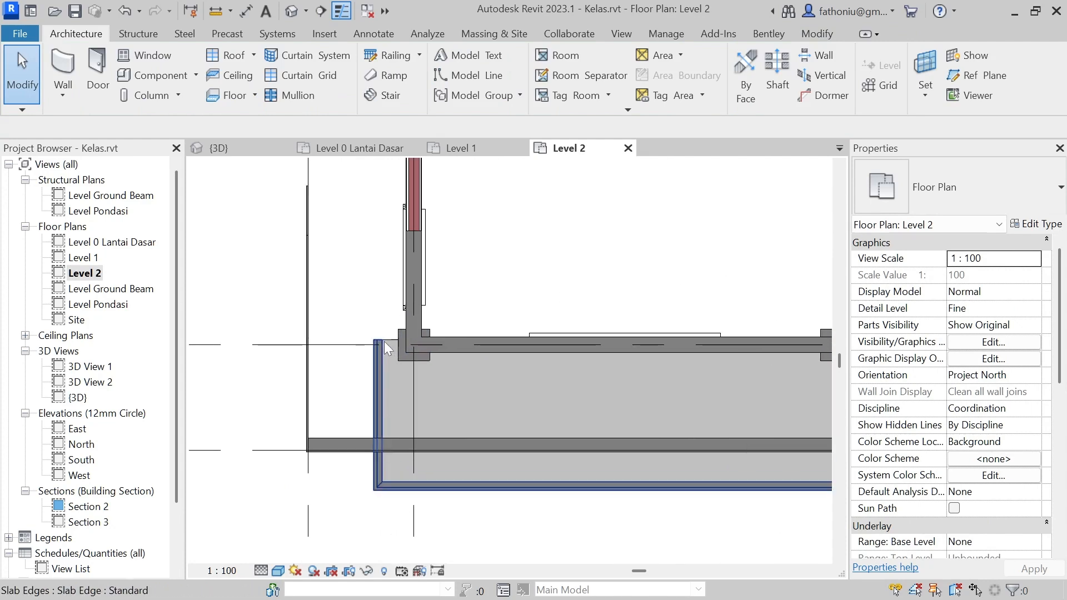
scroll(384, 341, "up", 2)
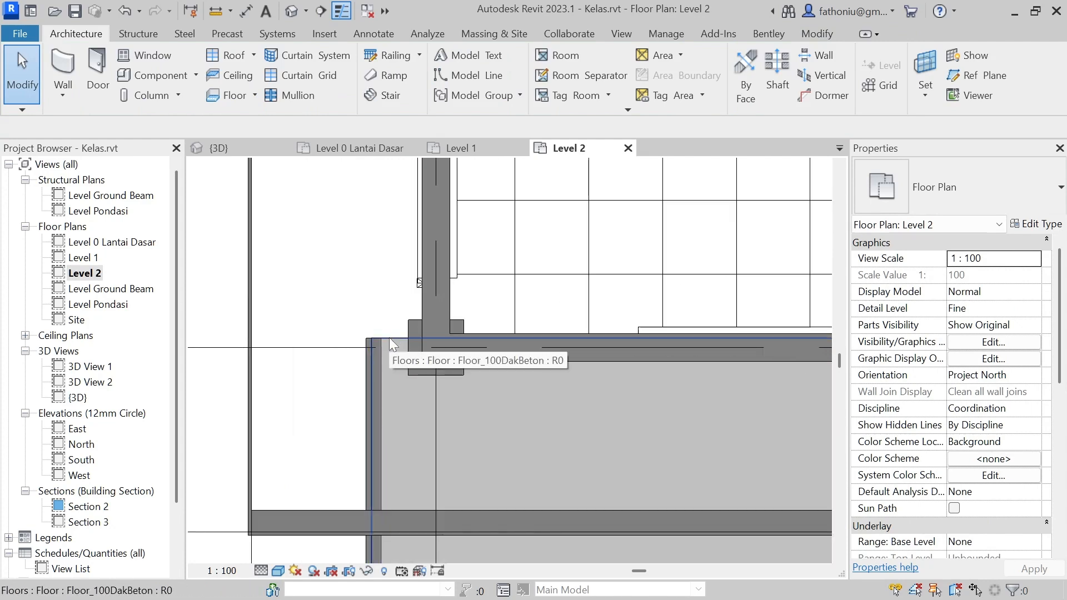
double_click(389, 338)
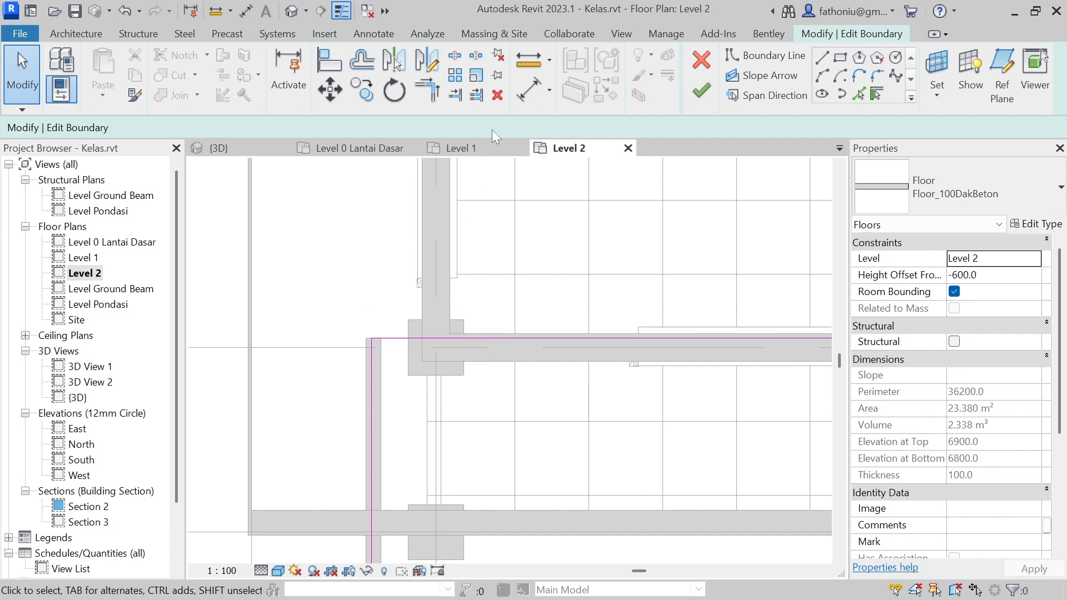
left_click(453, 56)
scroll(424, 294, "up", 2)
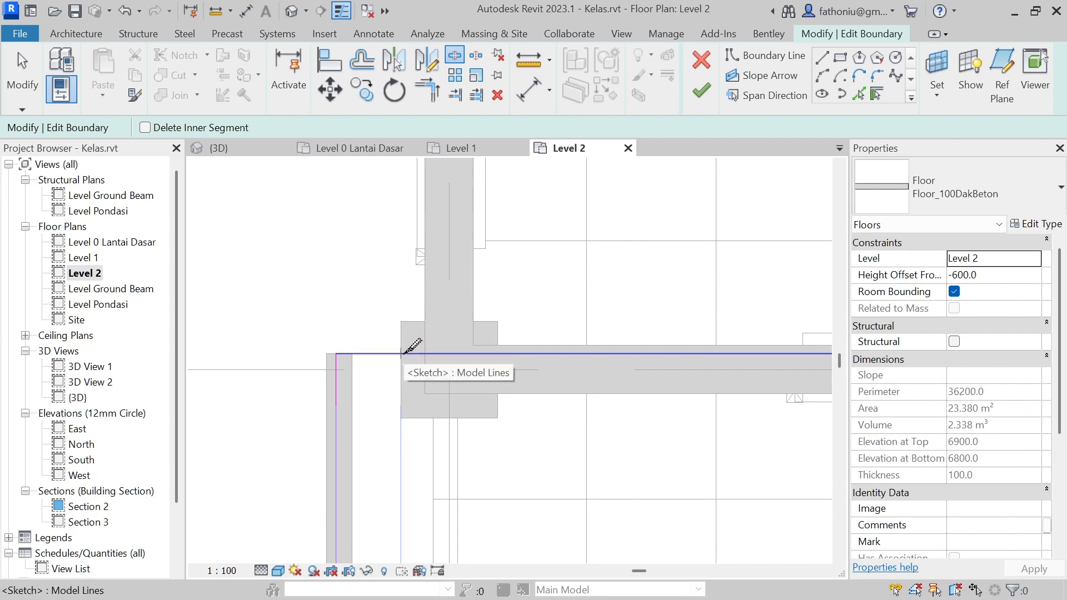
left_click(401, 354)
scroll(492, 364, "down", 4)
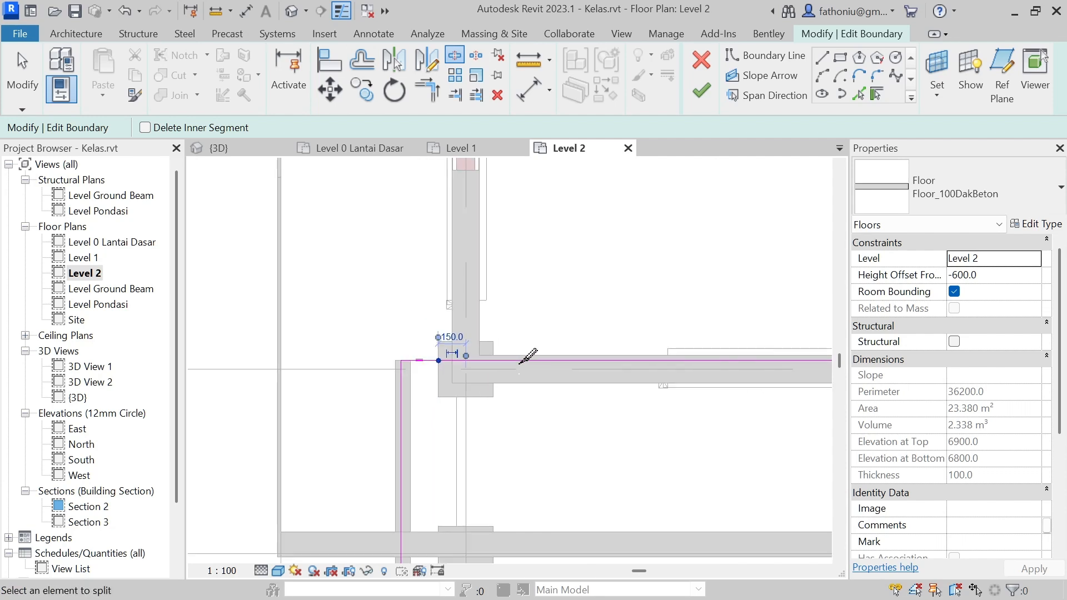
- Split the slab's wall-side boundary line at the outer face of the corner column at grid 6
middle_click_drag(736, 399, 384, 367)
scroll(563, 365, "down", 2)
middle_click_drag(612, 385, 322, 396)
scroll(552, 357, "down", 3)
middle_click_drag(569, 374, 697, 379)
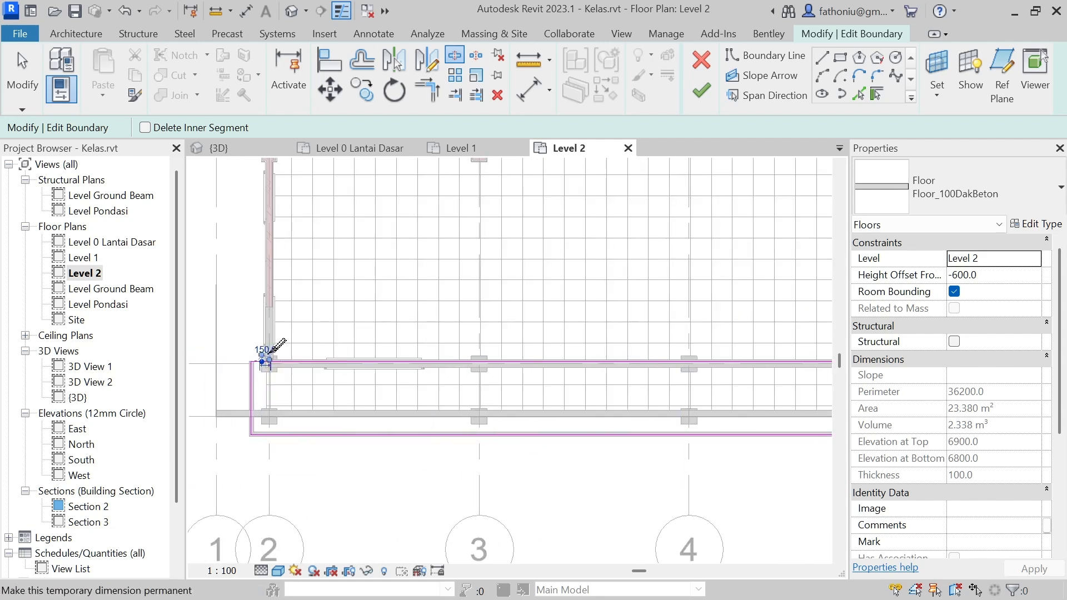
scroll(271, 362, "up", 4)
scroll(358, 358, "down", 3)
middle_click_drag(521, 396, 206, 399)
middle_click_drag(581, 391, 315, 385)
middle_click_drag(561, 375, 385, 376)
scroll(533, 352, "up", 5)
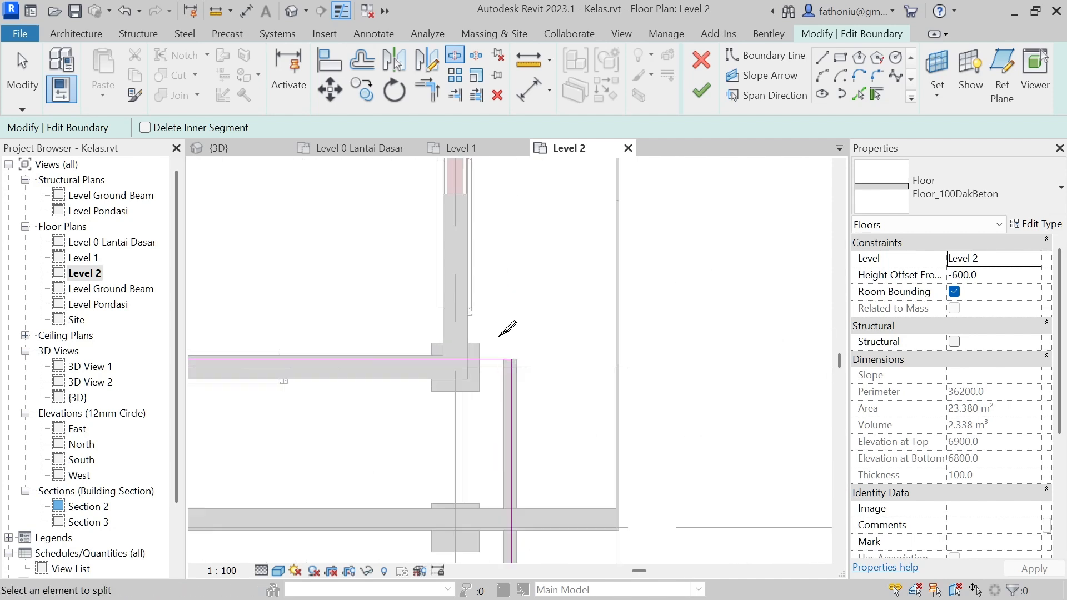
left_click(465, 377)
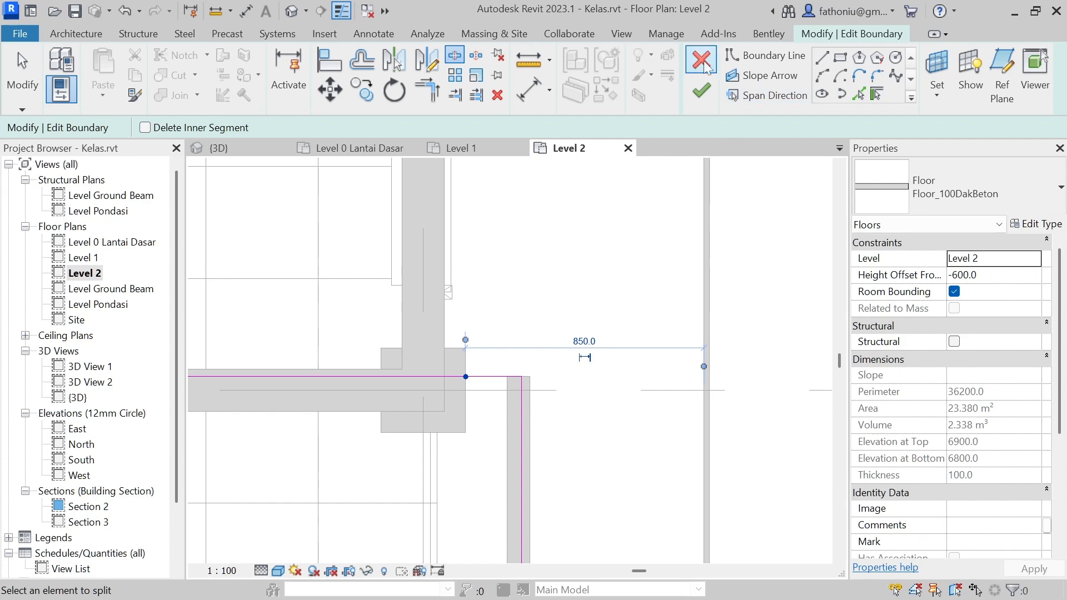
- Finish the floor boundary edit without attaching the walls to the floor, and return to the 3D view
left_click(701, 90)
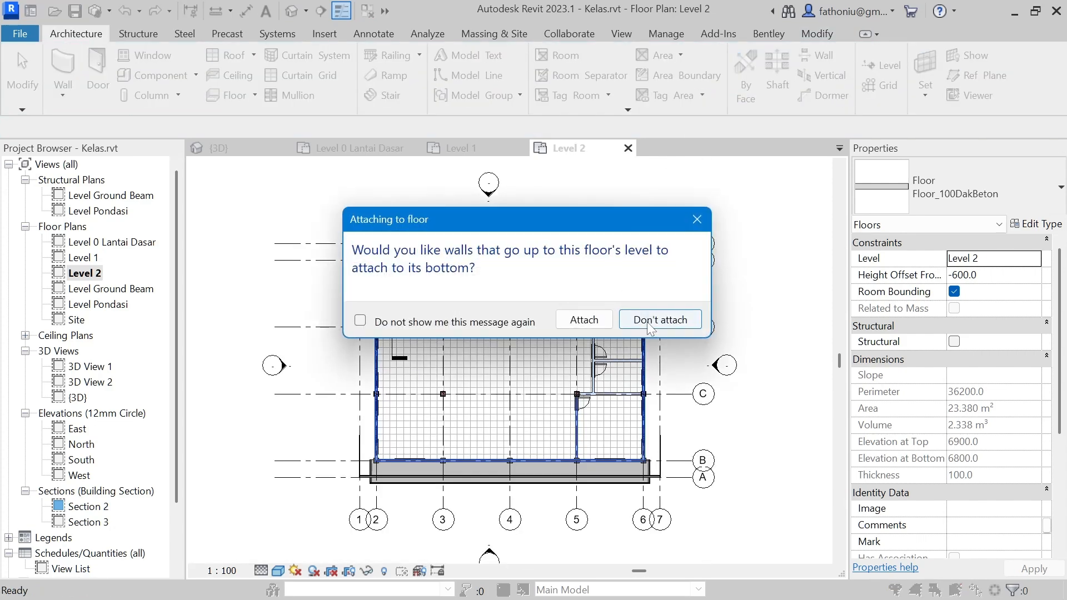
left_click(650, 321)
scroll(451, 341, "up", 5)
scroll(452, 342, "down", 2)
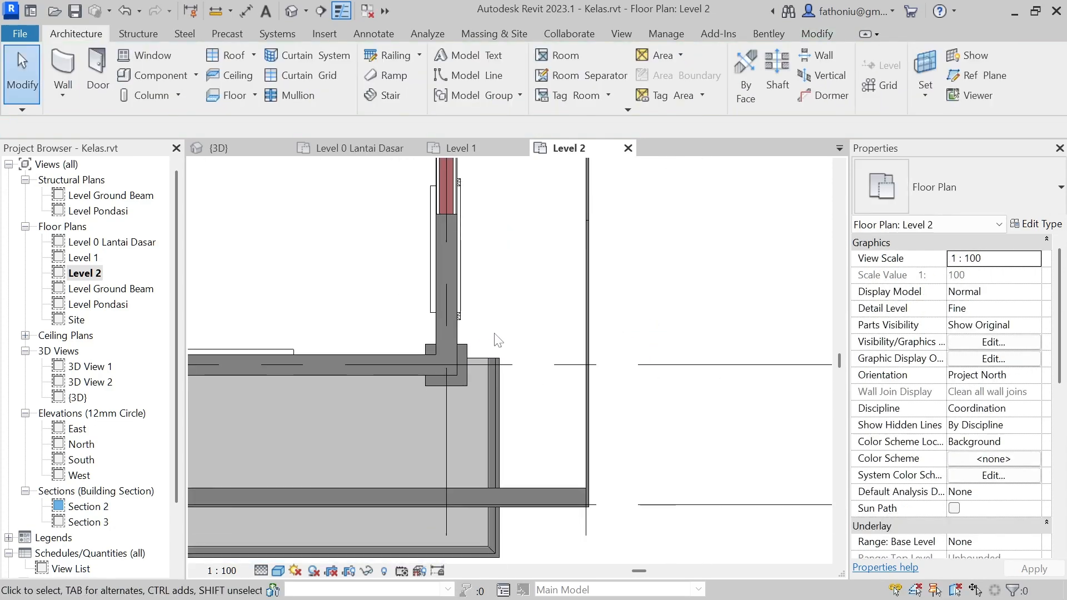
left_click(292, 12)
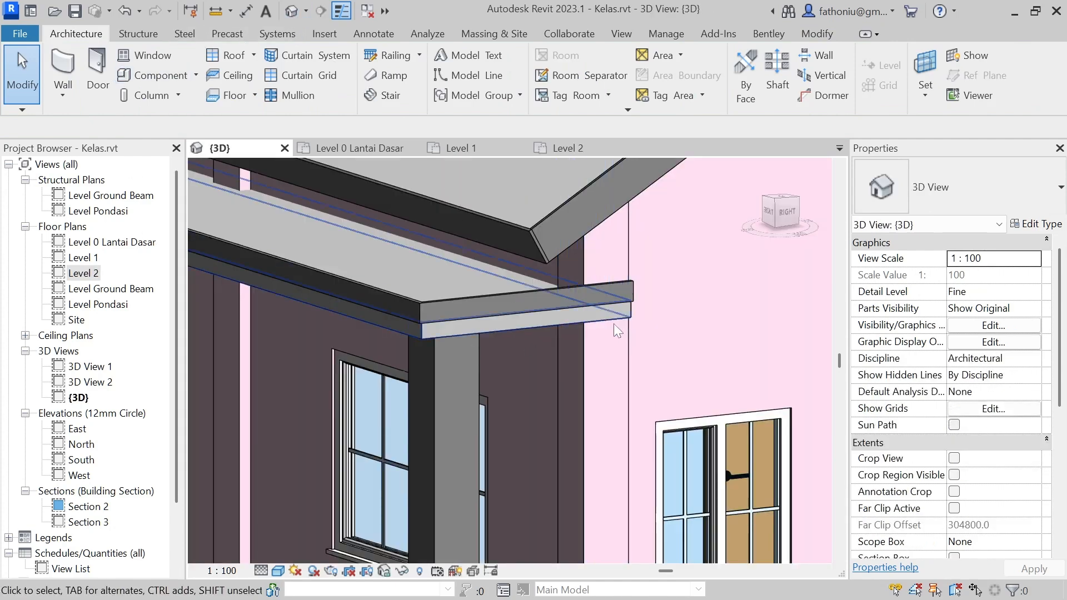
- Place a Standard slab edge with profile ProfilDakAtas along the slab's short return edge beside the corner column at grid 6
left_click(477, 357)
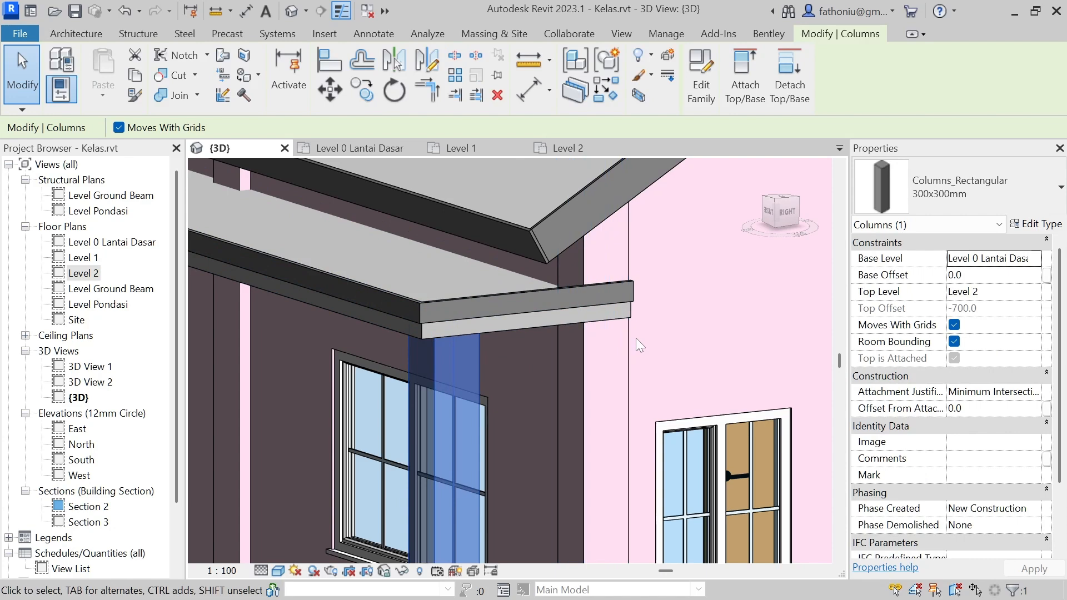
middle_click_drag(644, 348, 524, 349, "shift")
scroll(482, 314, "up", 3)
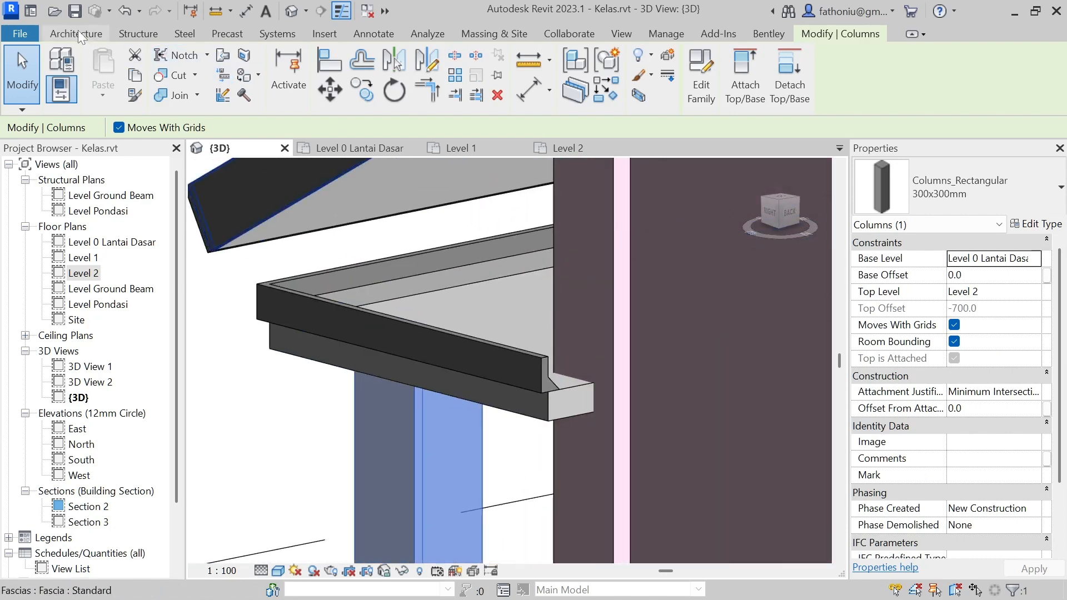
left_click(79, 32)
left_click(255, 96)
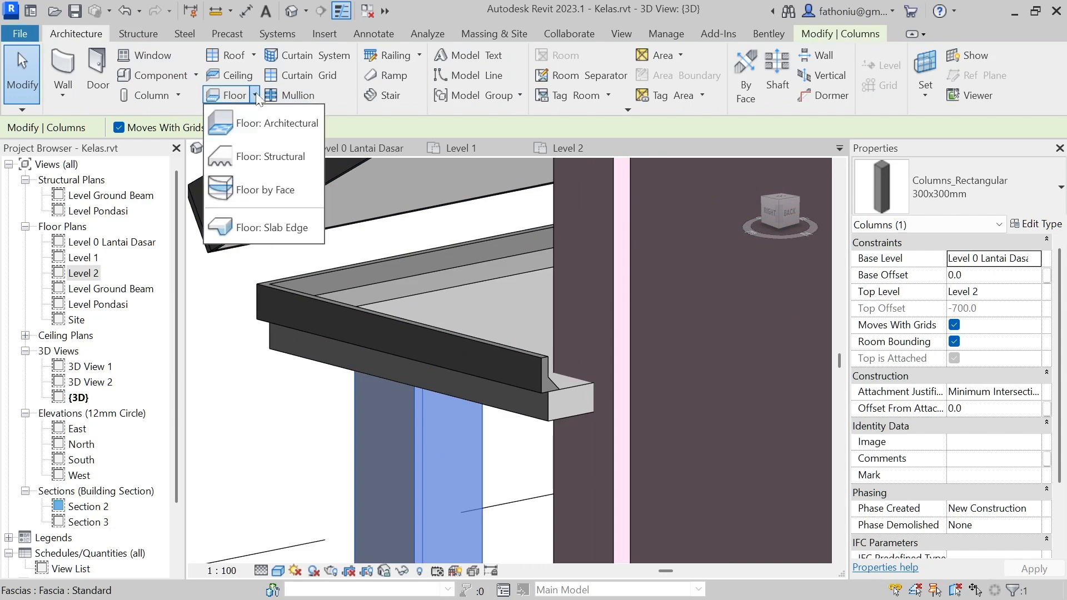
left_click(265, 225)
scroll(588, 386, "up", 3)
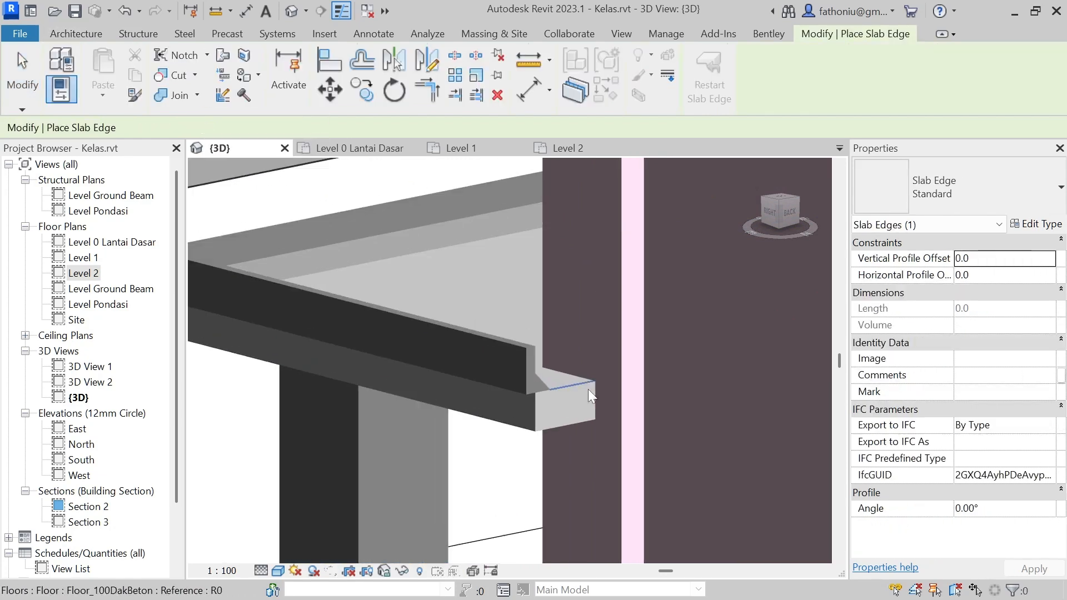
left_click(1053, 226)
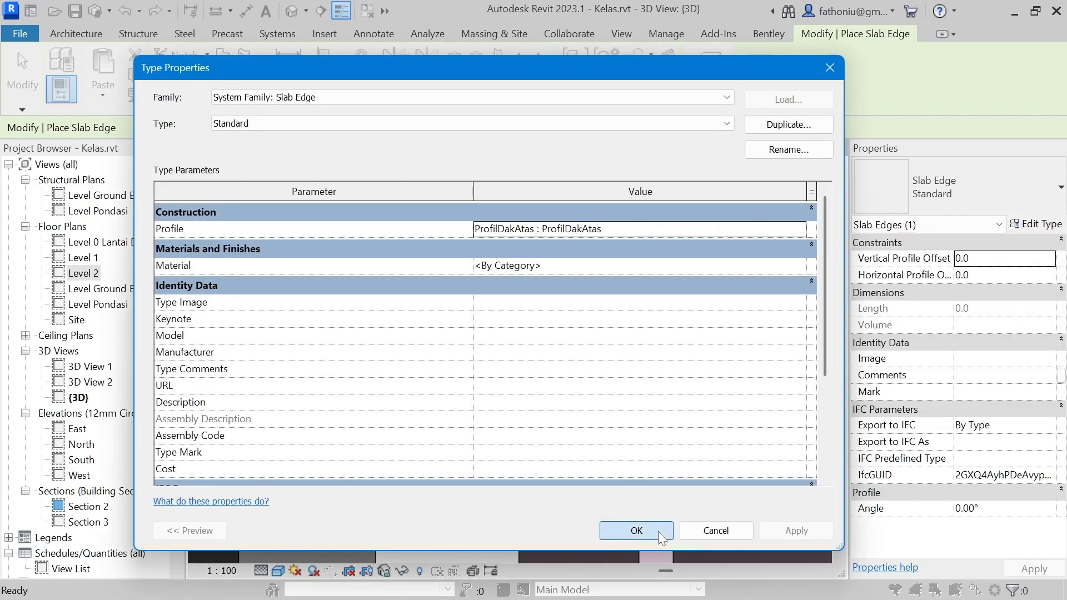
left_click(636, 530)
left_click(567, 381)
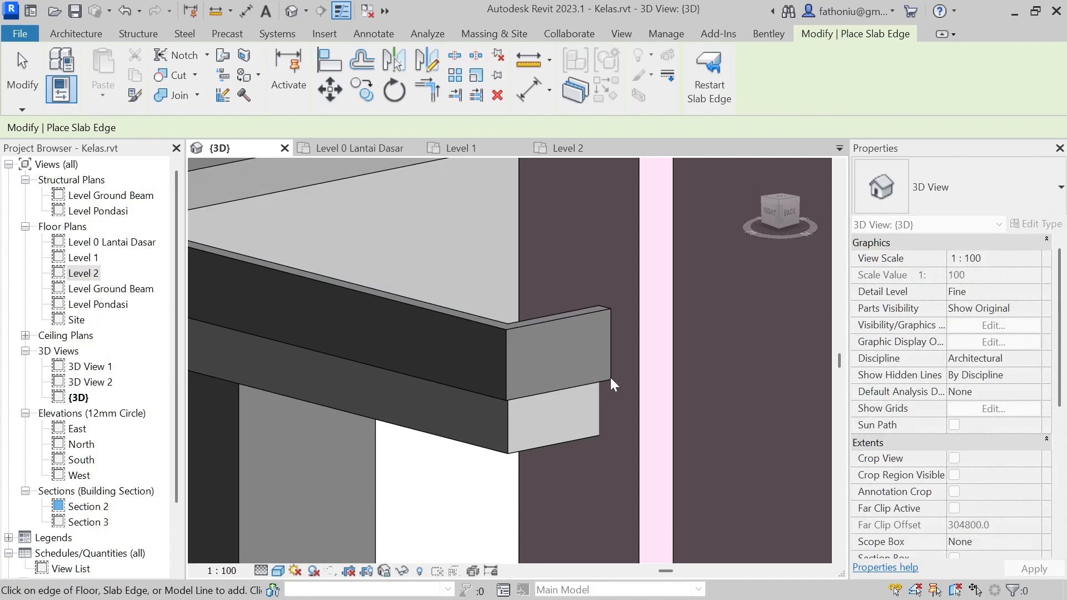
- Add the slab edge to the matching short return edge at the canopy's other end and end the placement
scroll(614, 375, "down", 2)
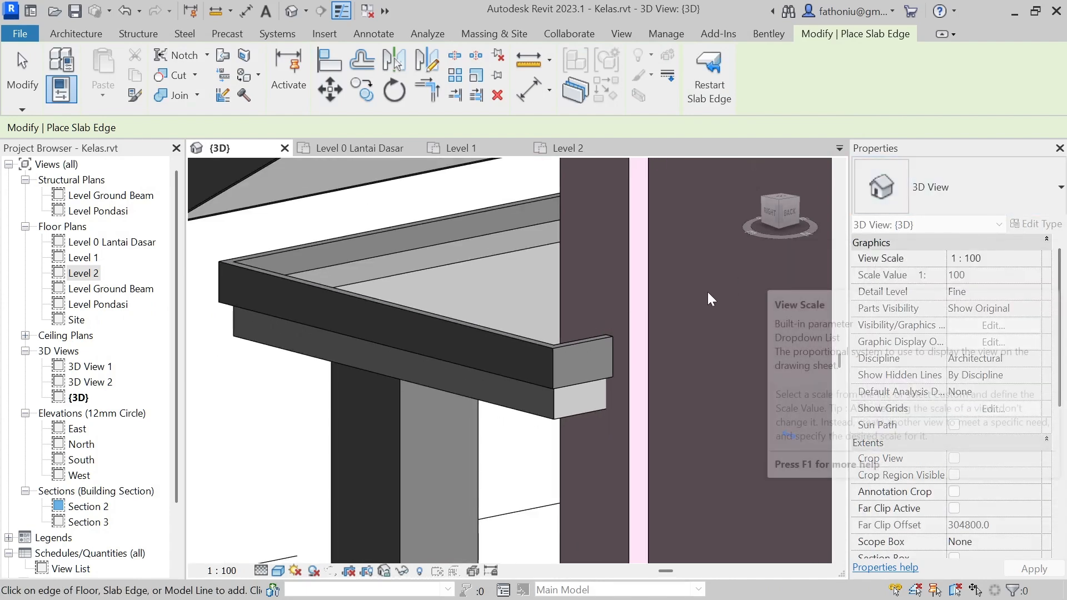
middle_click_drag(674, 290, 693, 307, "shift")
scroll(456, 299, "down", 1)
middle_click_drag(578, 327, 923, 208)
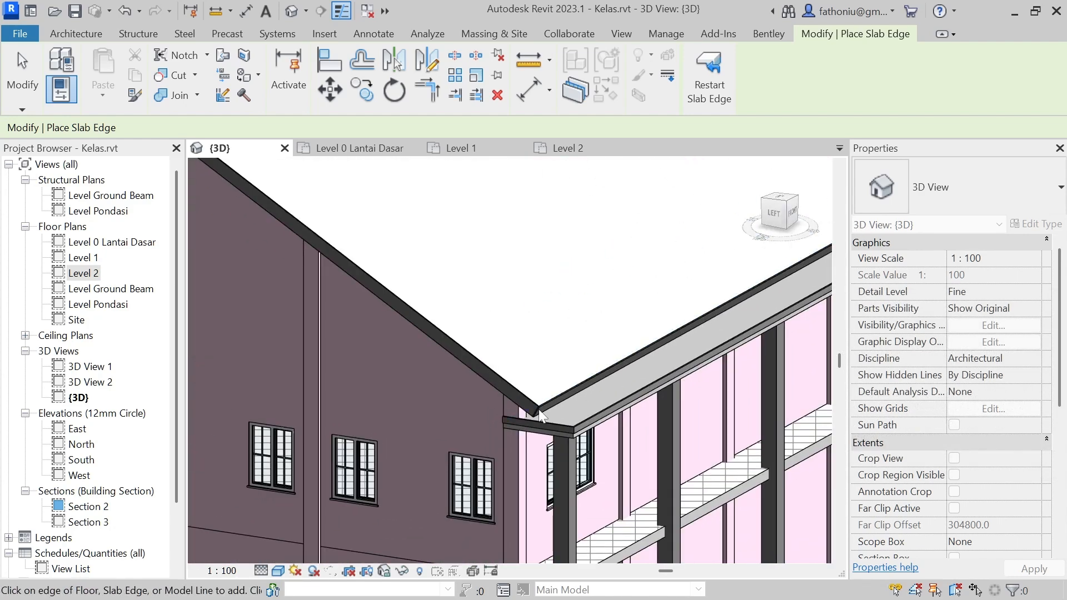
middle_click_drag(546, 411, 633, 424, "shift")
middle_click_drag(569, 393, 167, 346)
middle_click_drag(714, 408, 362, 376, "shift")
scroll(416, 373, "up", 6)
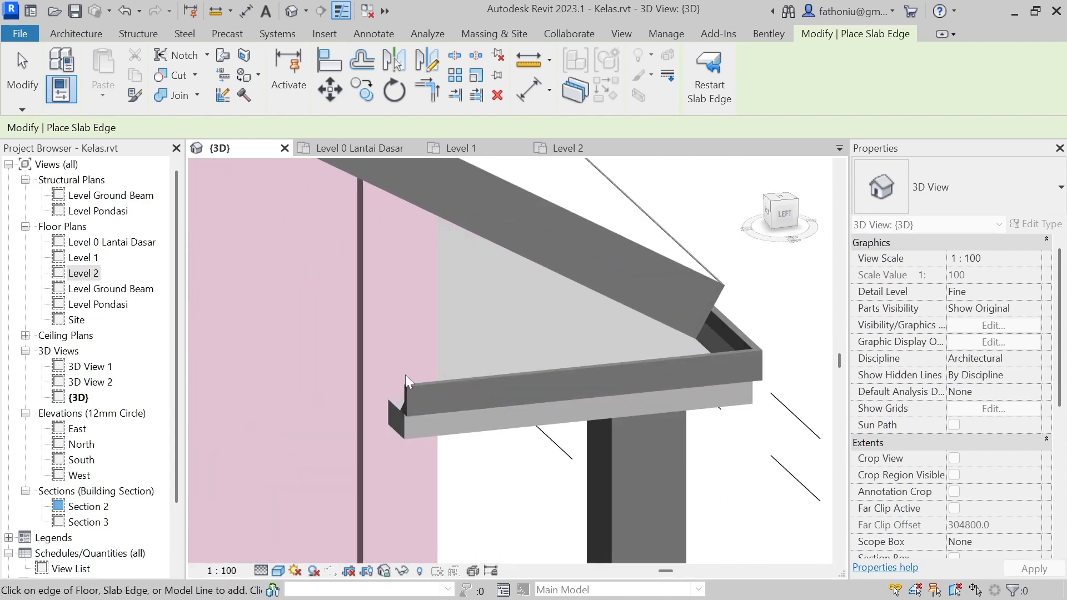
scroll(403, 377, "up", 3)
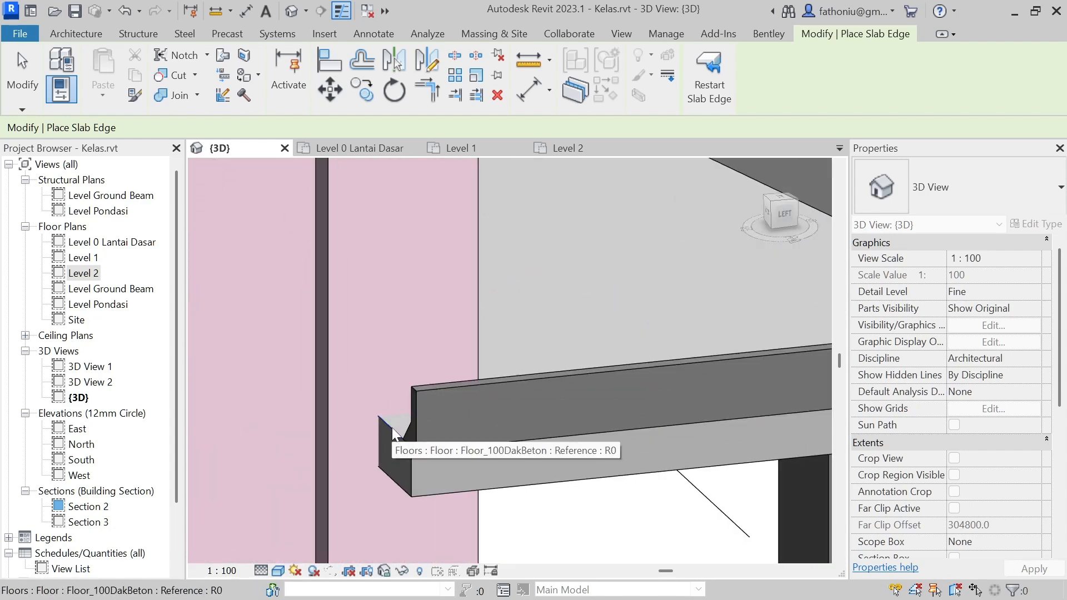
scroll(478, 436, "down", 3)
middle_click_drag(496, 426, 642, 239, "shift")
scroll(644, 245, "down", 2)
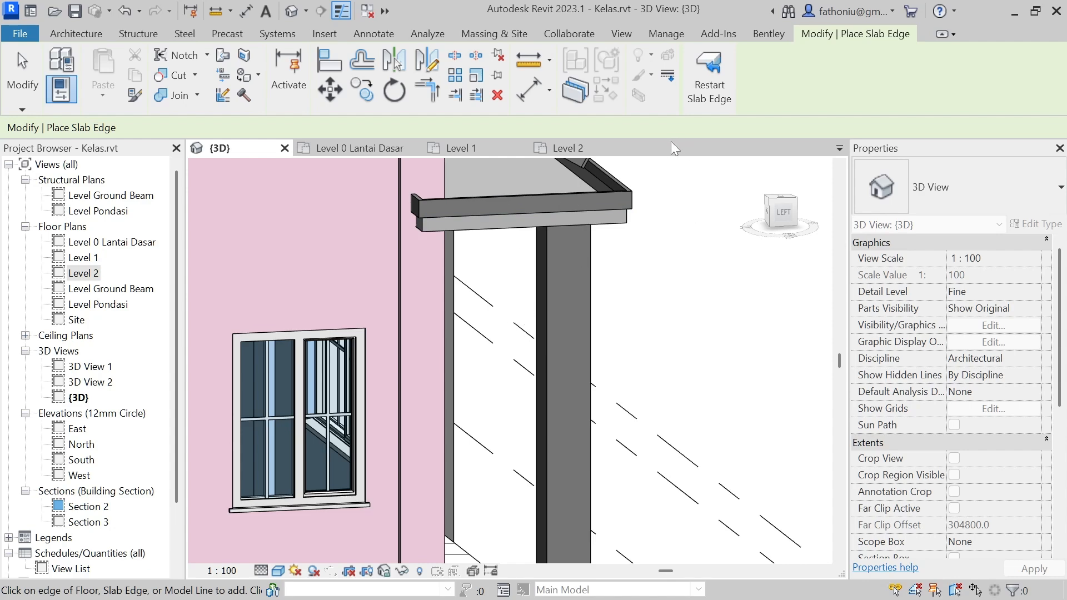
key("Escape")
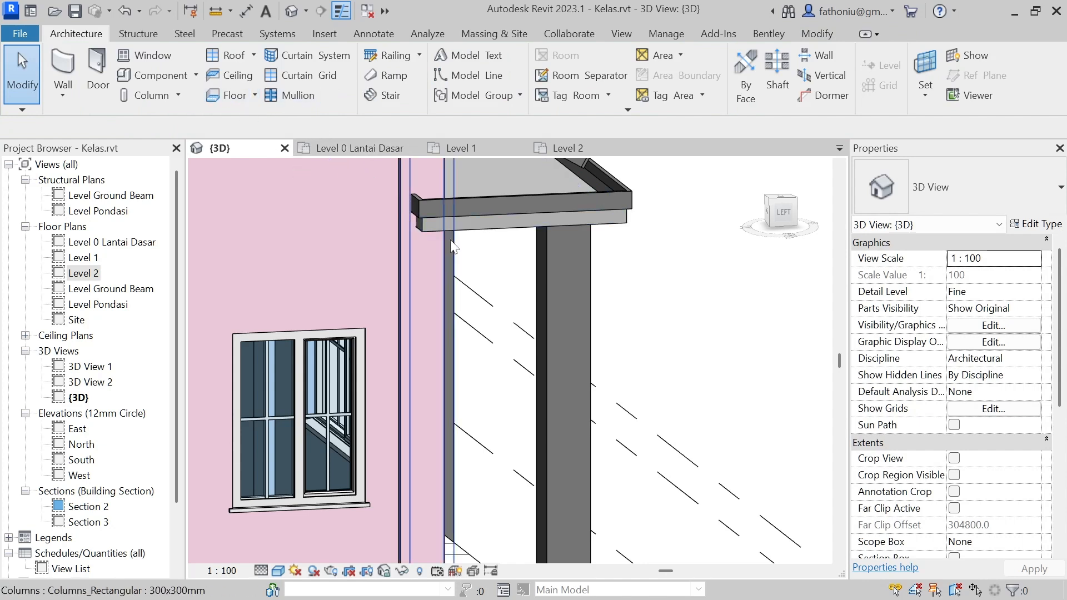
- Create a new family from the Metric Profile.rft template
left_click(20, 33)
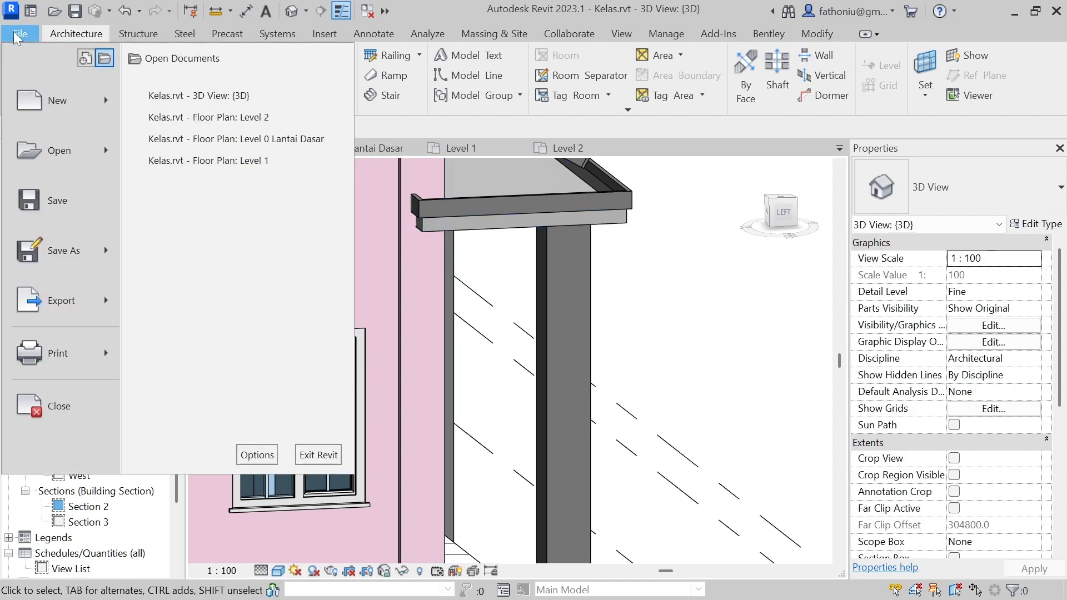
mouse_move(95, 113)
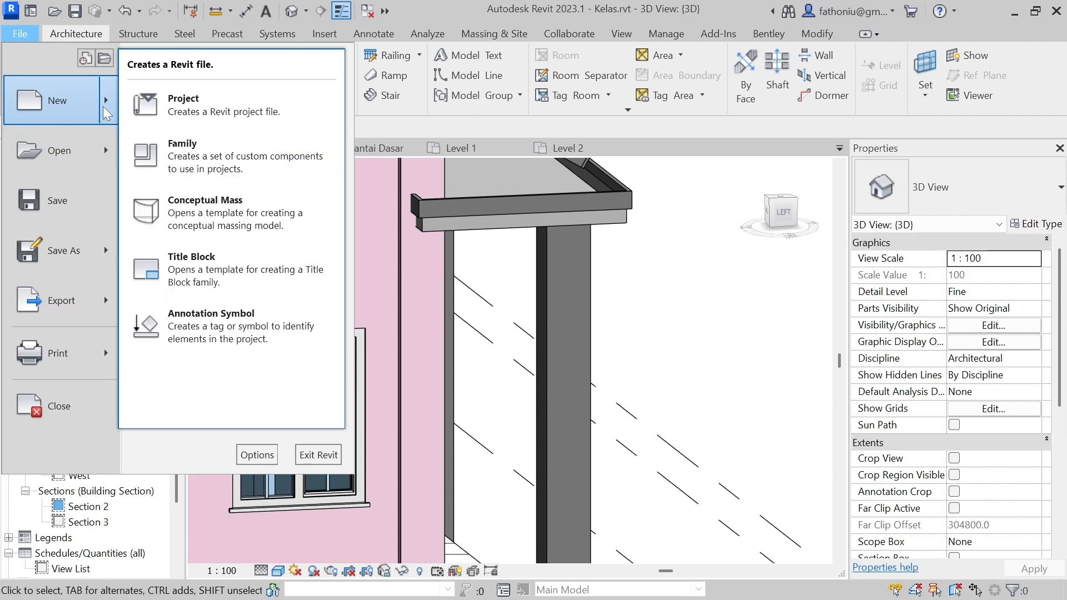
left_click(186, 171)
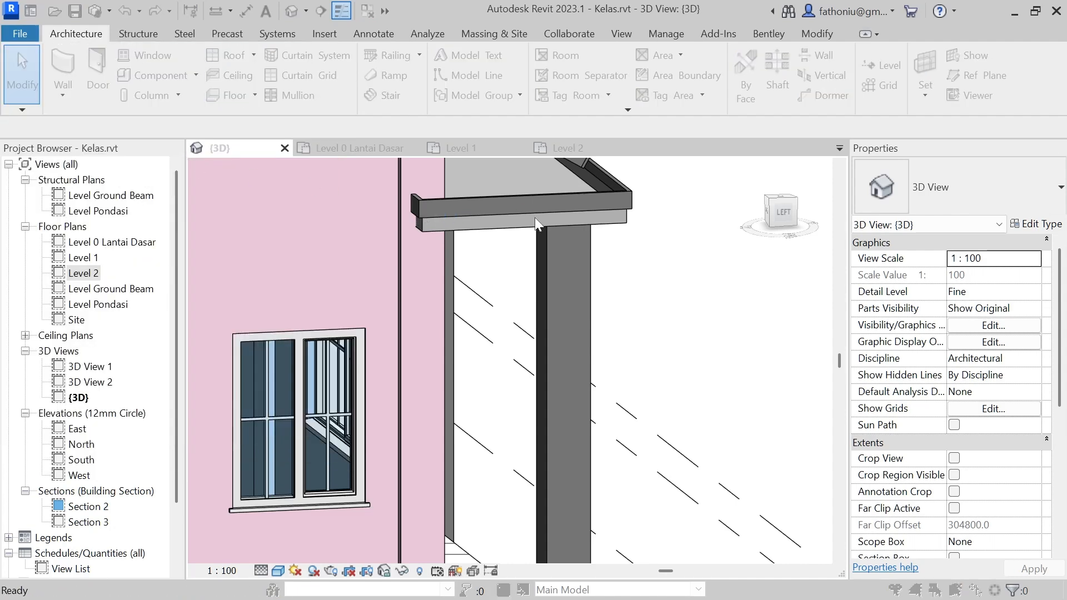
scroll(493, 304, "down", 12)
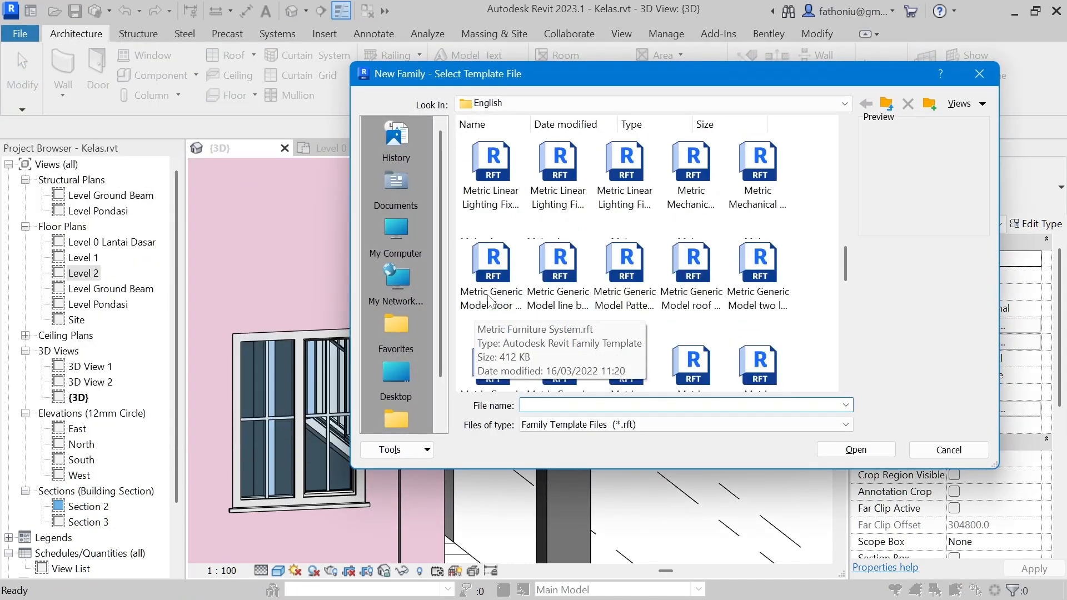
scroll(499, 257, "down", 3)
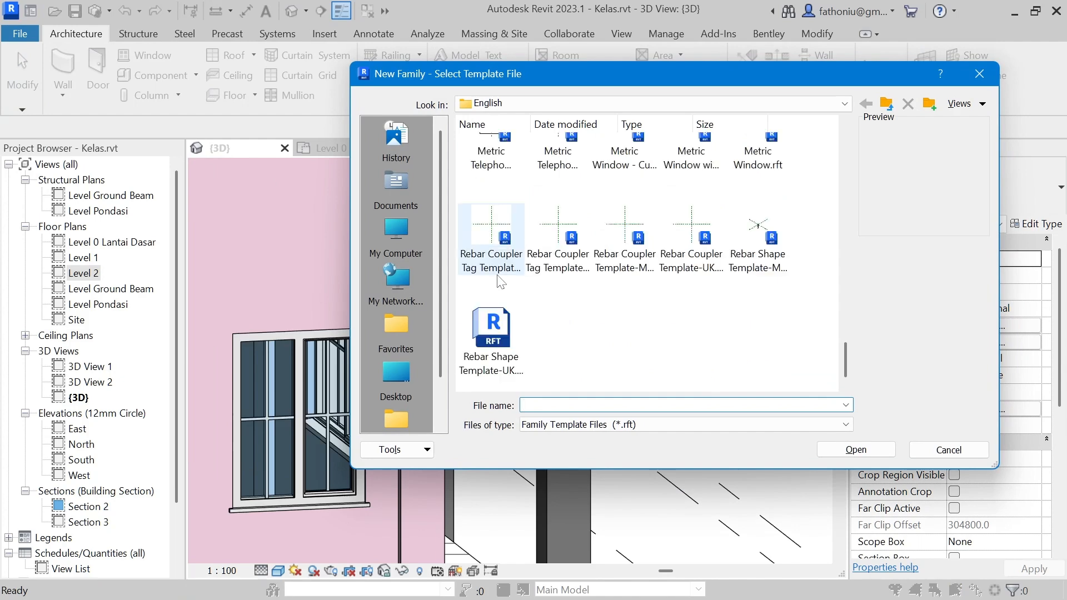
scroll(503, 258, "up", 10)
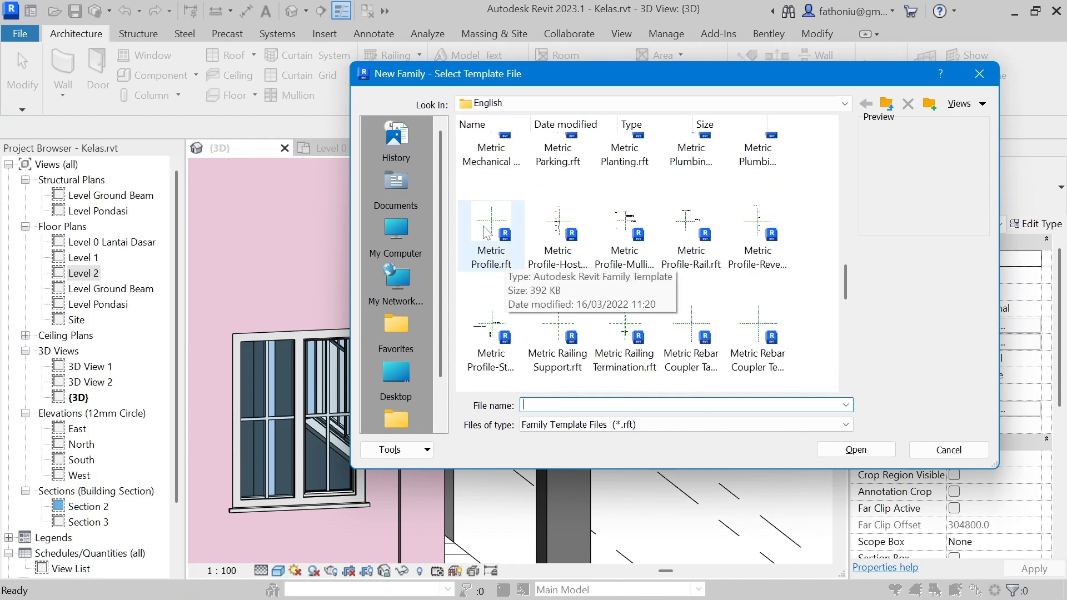
left_click(489, 235)
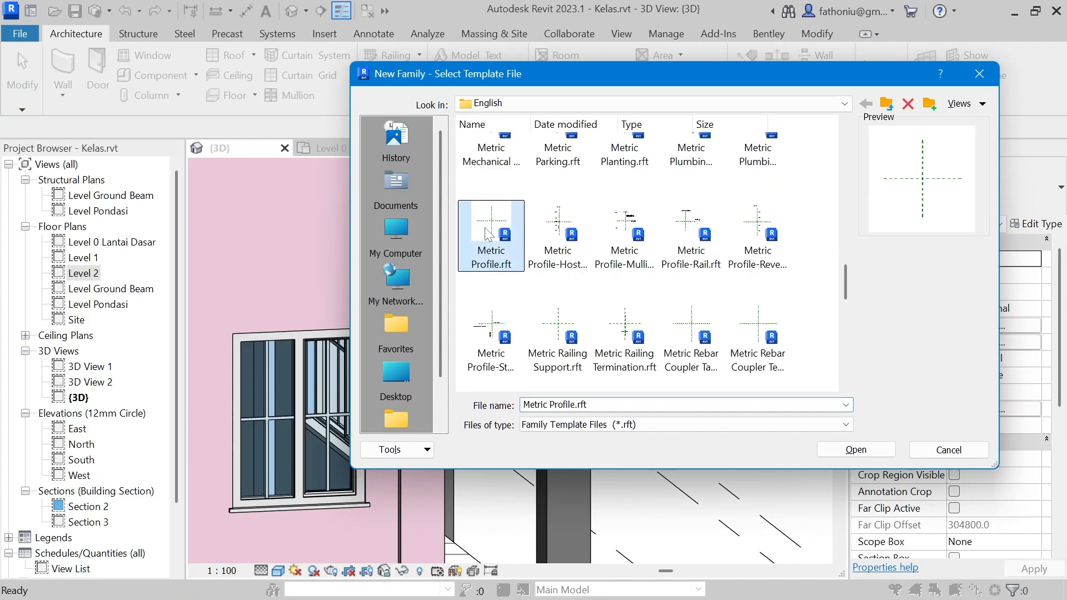
left_click(855, 450)
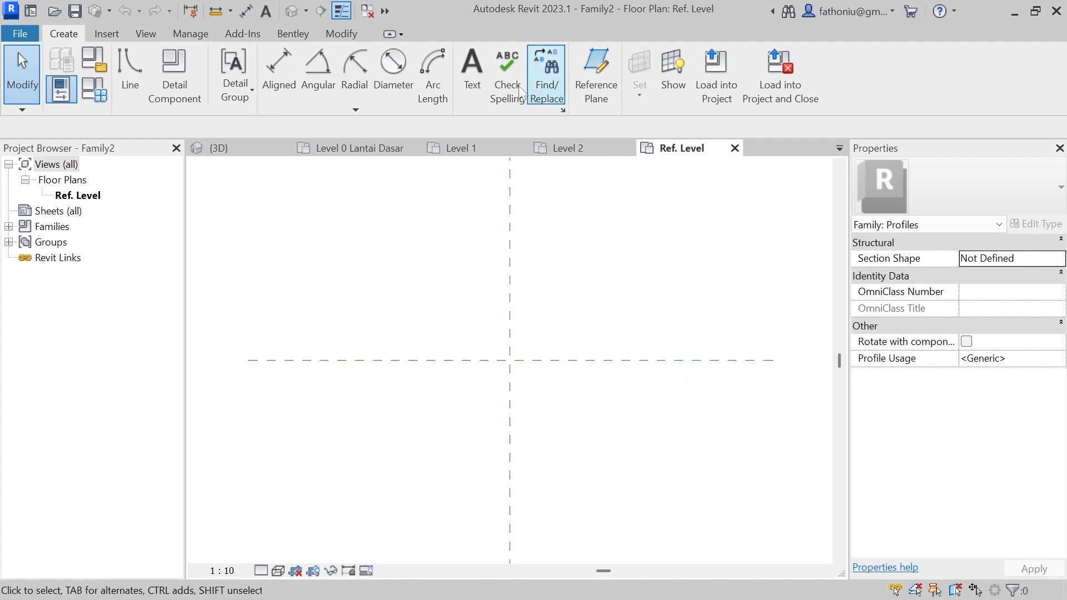
- Draw the profile's top line 50 mm left from the reference plane intersection, followed by a vertical outer side 600 mm downward
left_click(130, 70)
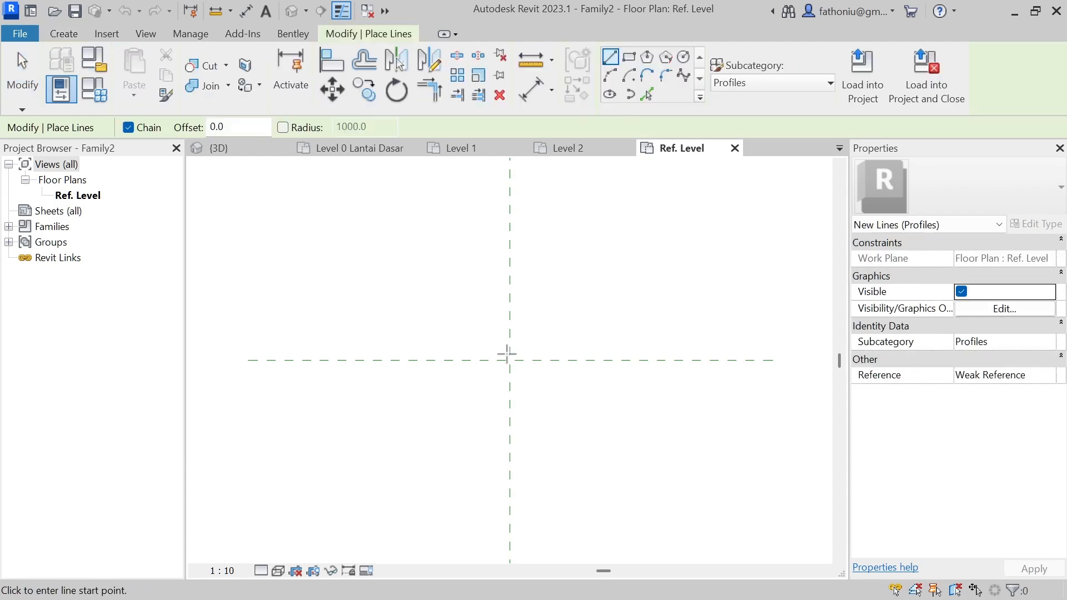
left_click(509, 359)
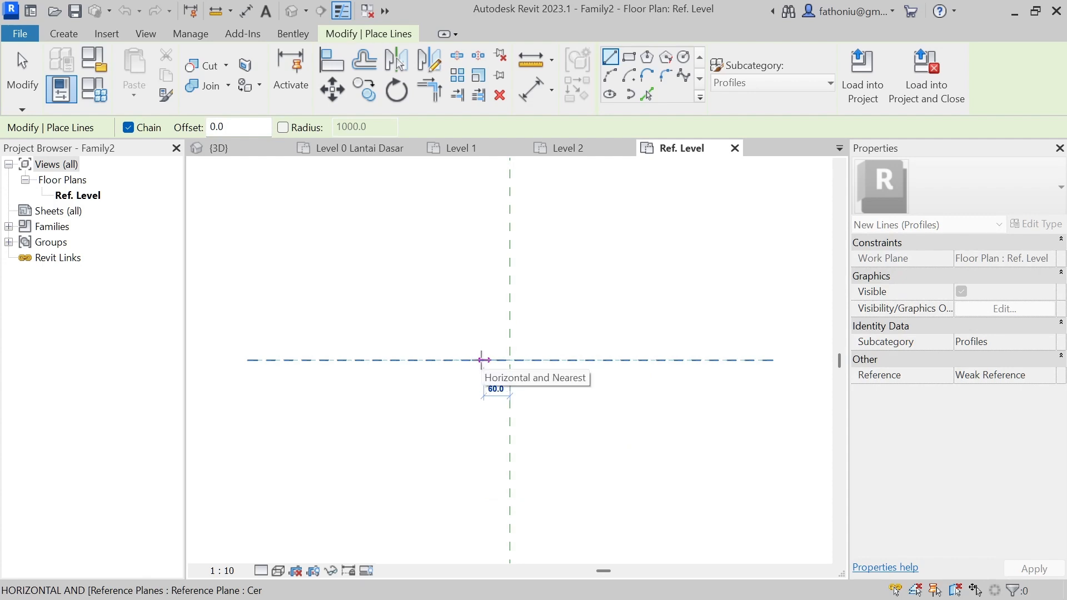
scroll(487, 360, "up", 2)
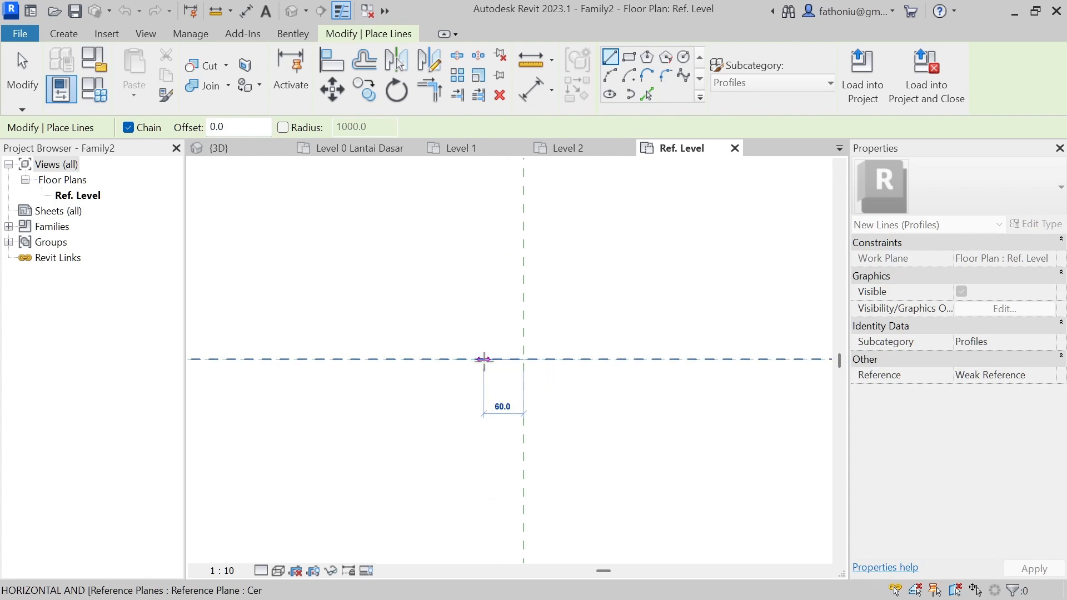
left_click(490, 359)
scroll(485, 473, "down", 3)
middle_click_drag(485, 473, 532, 314)
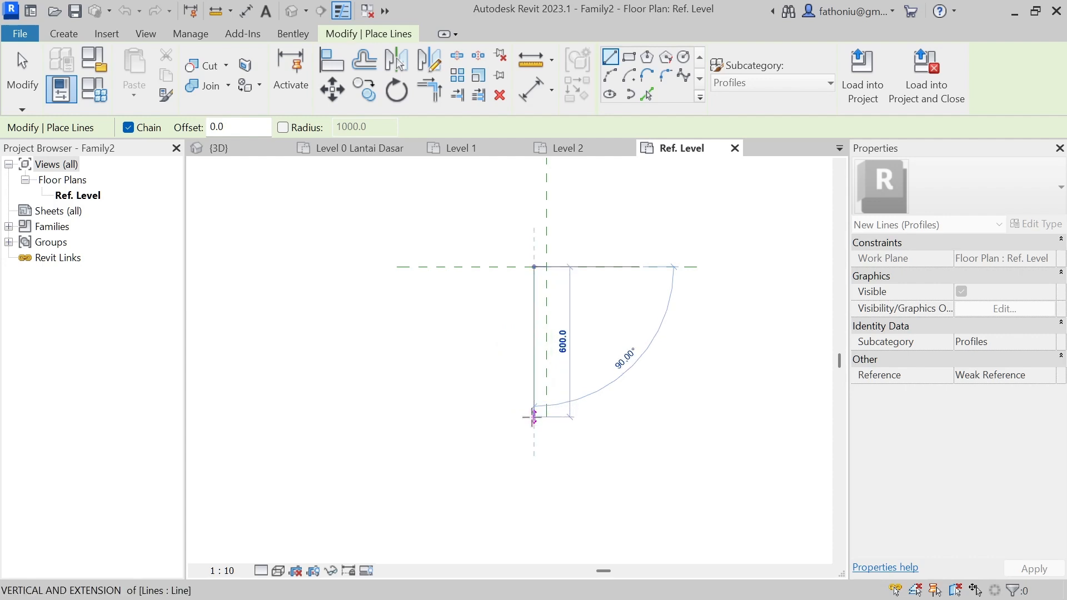
left_click(534, 416)
- Continue the profile with a 30 mm bottom line, a 100 mm line upward and a 20 mm line to the vertical reference plane
scroll(532, 414, "up", 3)
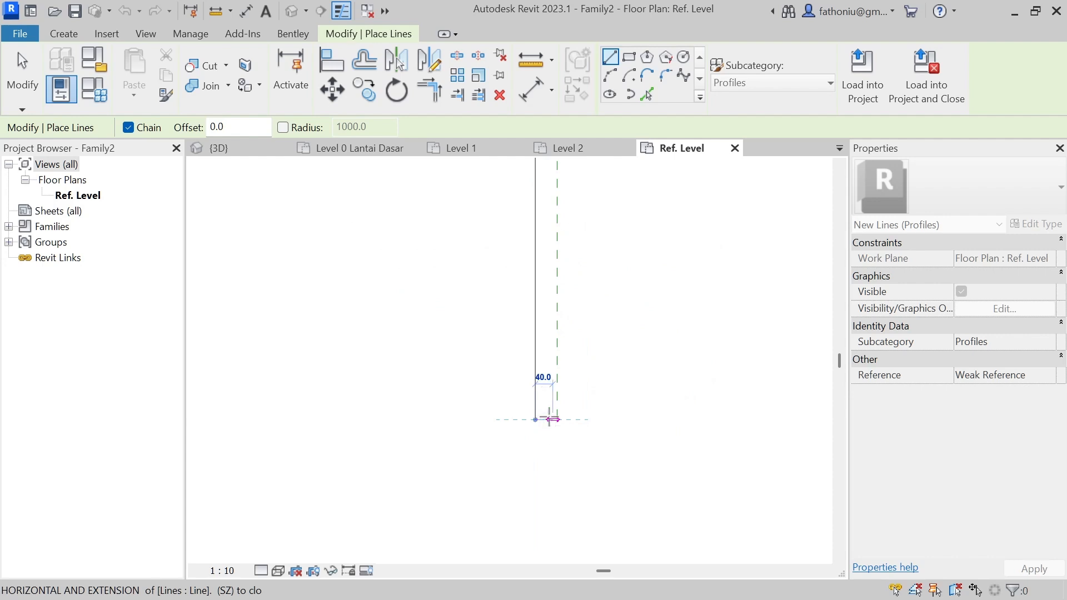
scroll(549, 421, "up", 2)
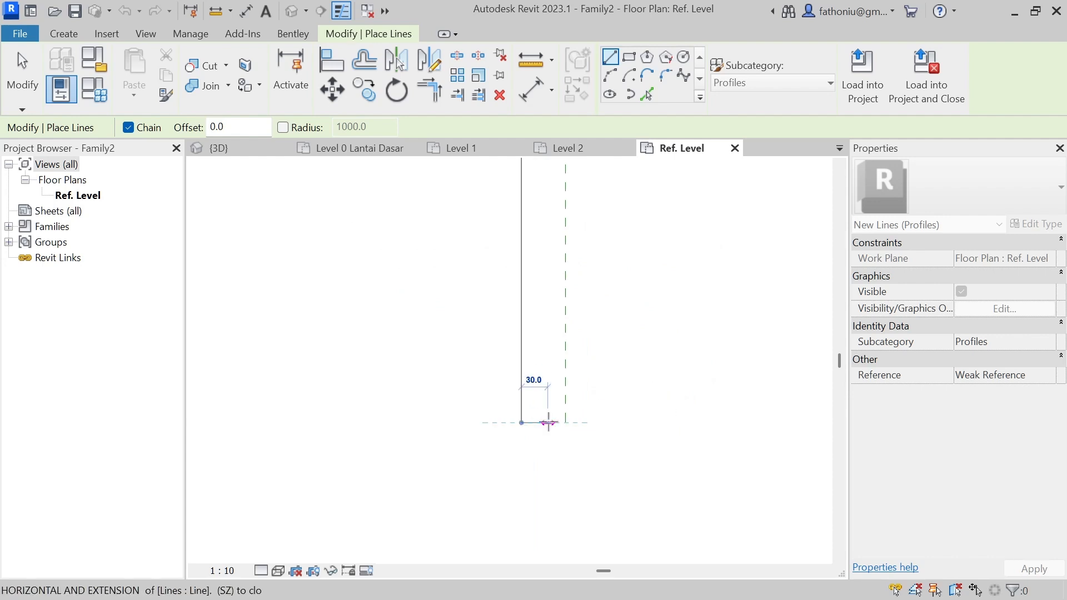
left_click(548, 422)
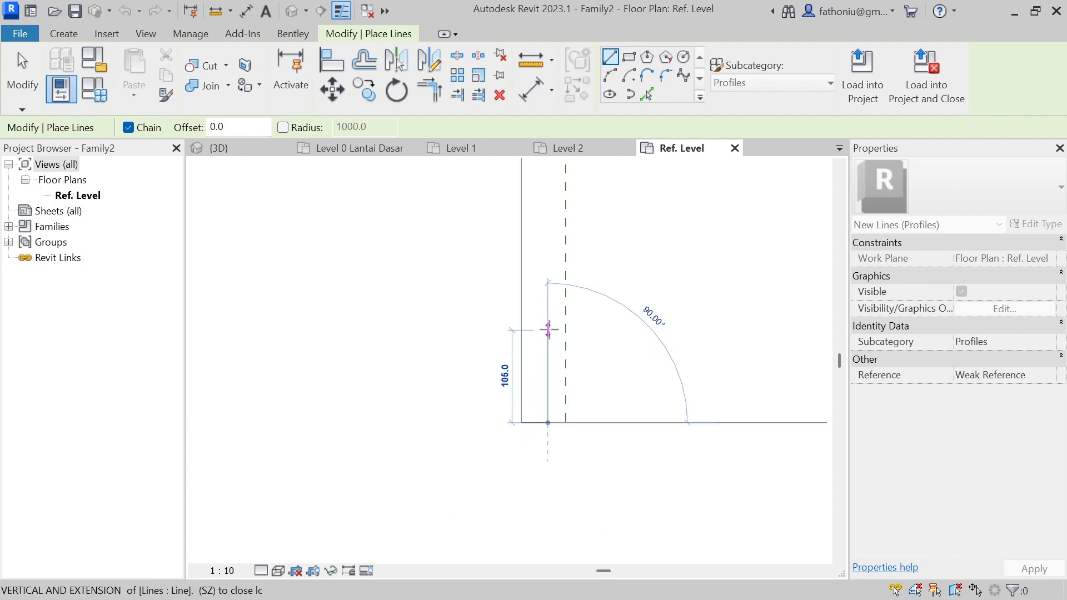
left_click(548, 334)
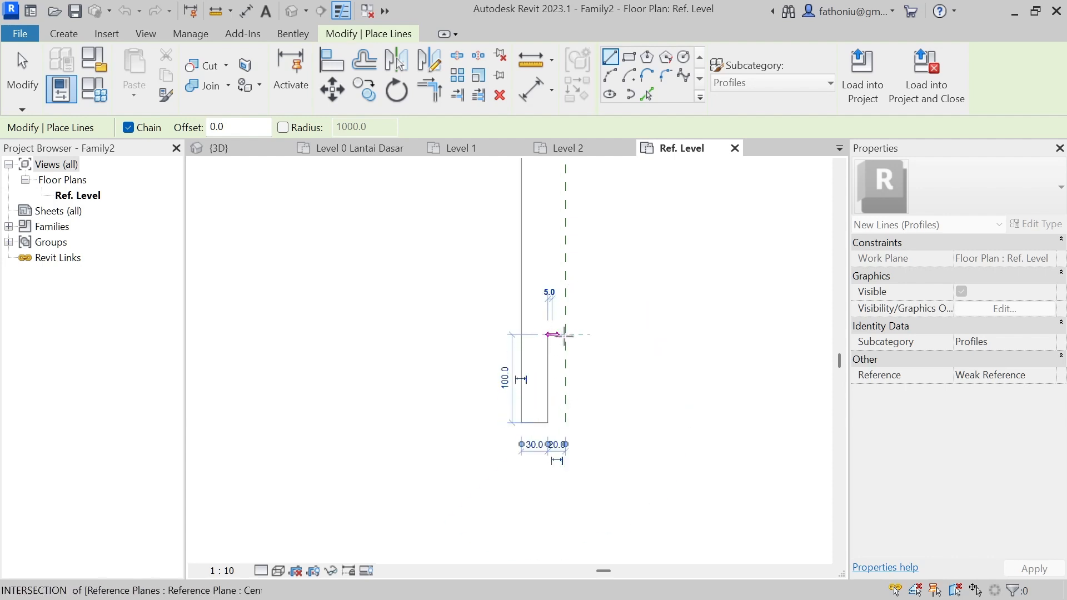
left_click(565, 334)
- Close the profile with a line up the vertical reference plane to the origin and end the line drawing
scroll(569, 225, "up", 2)
middle_click_drag(578, 210, 576, 490)
scroll(566, 312, "down", 3)
middle_click_drag(581, 261, 534, 540)
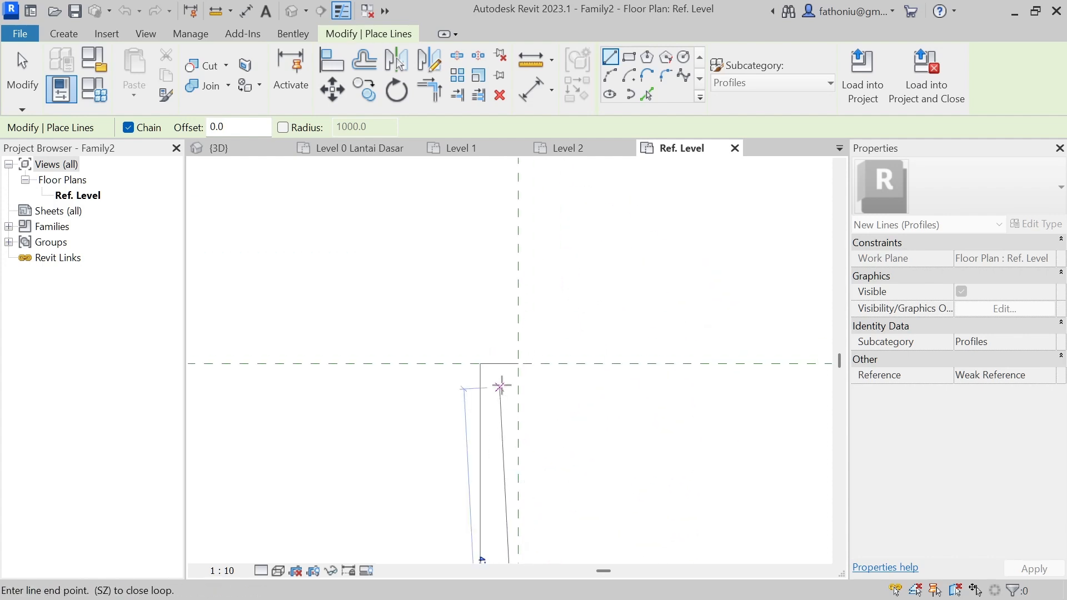
left_click(518, 364)
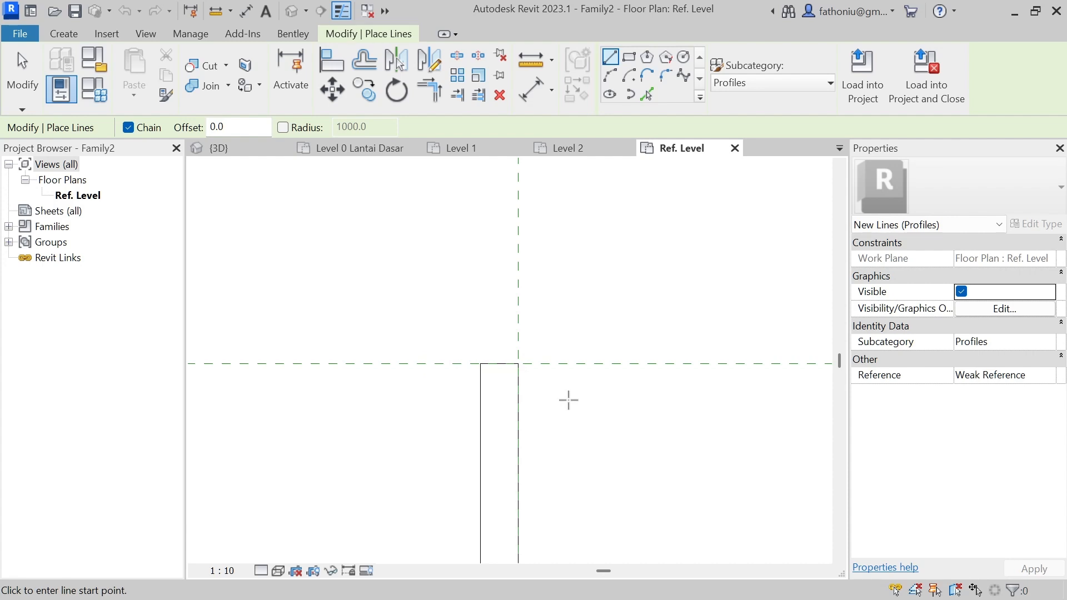
scroll(565, 462, "down", 2)
middle_click_drag(568, 482, 569, 335)
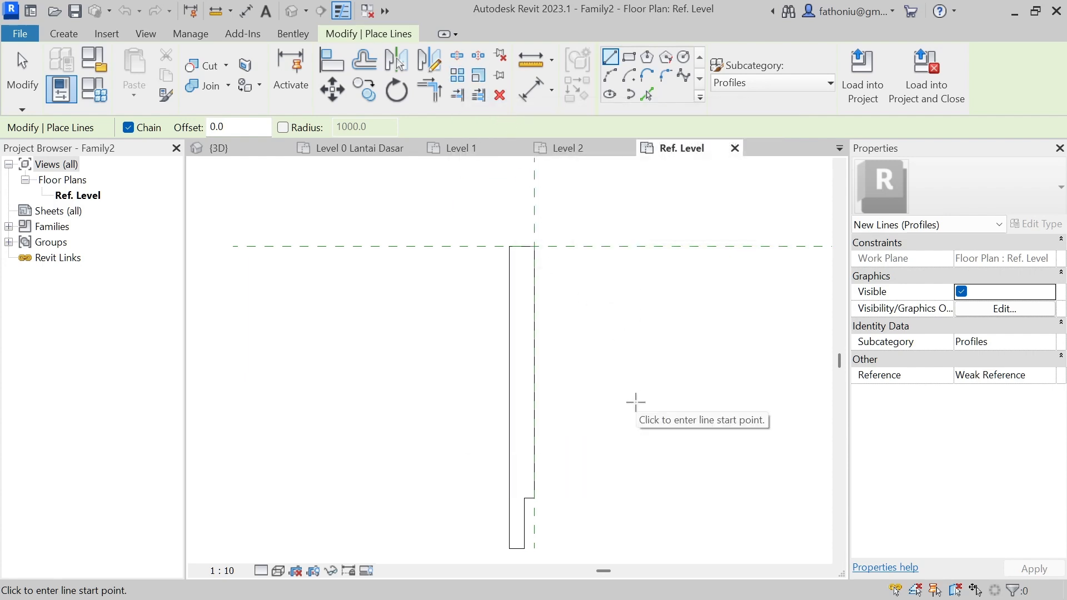
scroll(578, 439, "up", 1)
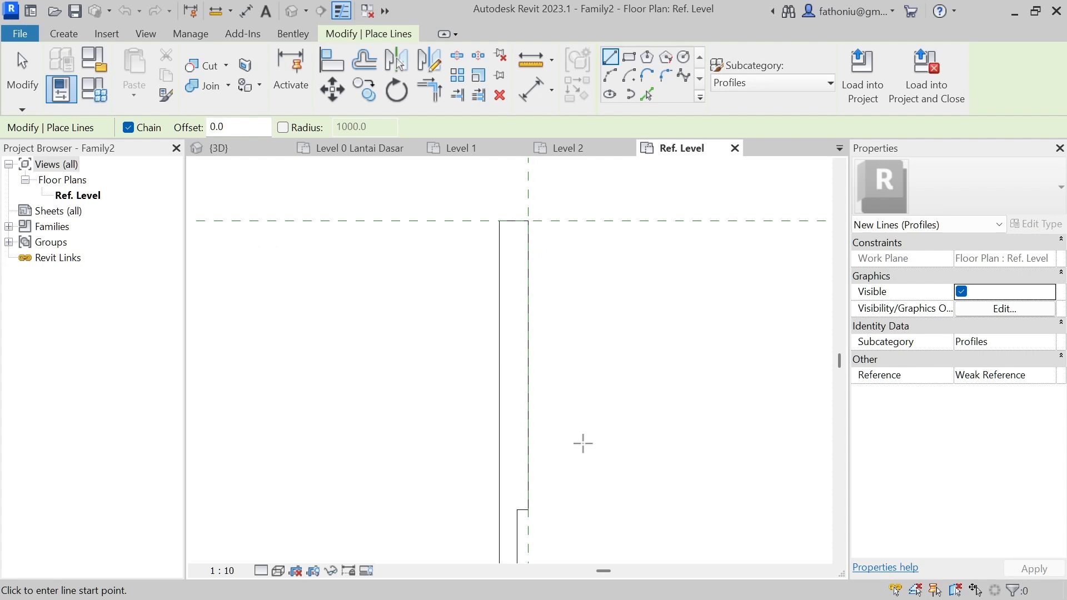
key("Escape")
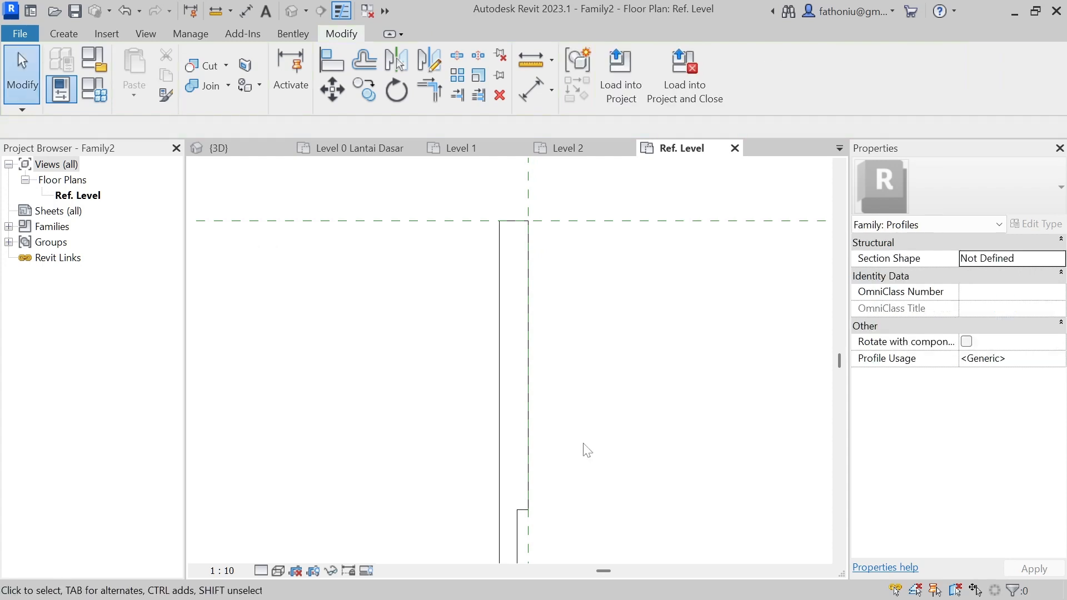
- Save the family as ProfilDakBawah in Documents, then load it into the Kelas project and close it
left_click(76, 10)
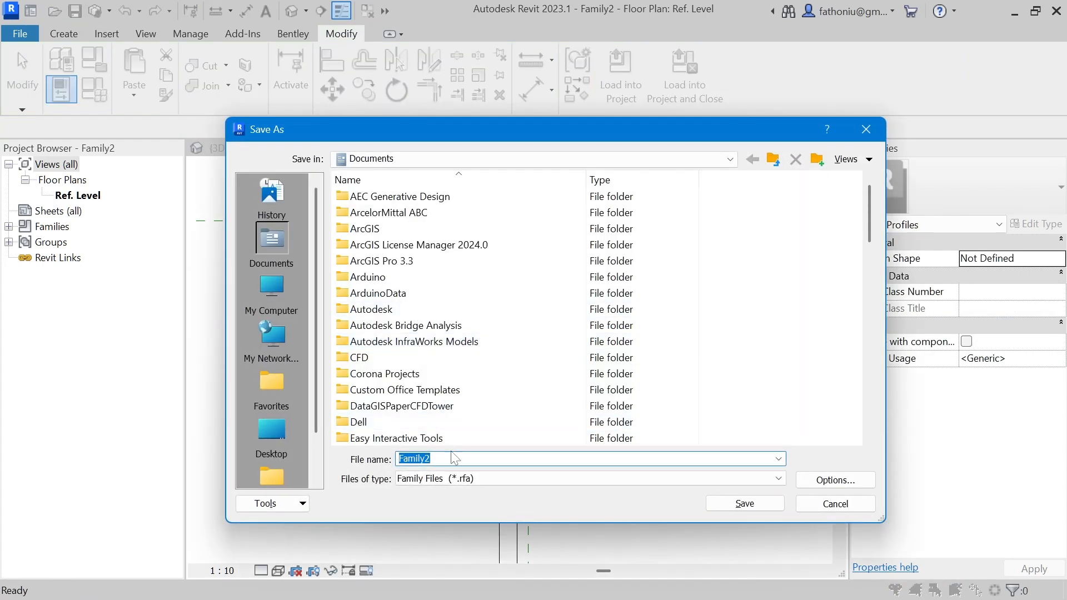
type("ProfilDak")
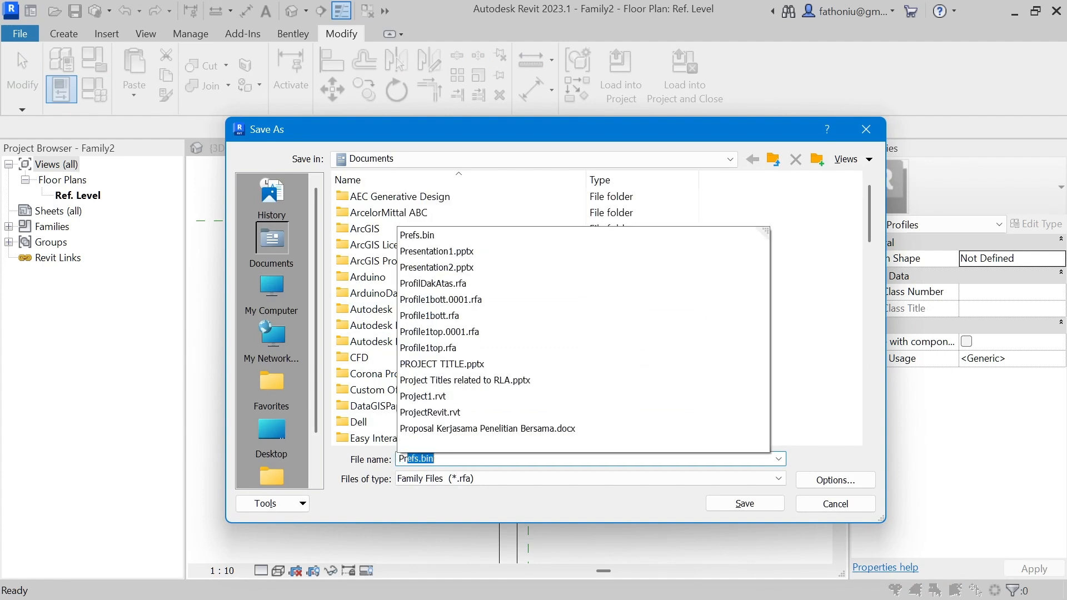
type("Bawah")
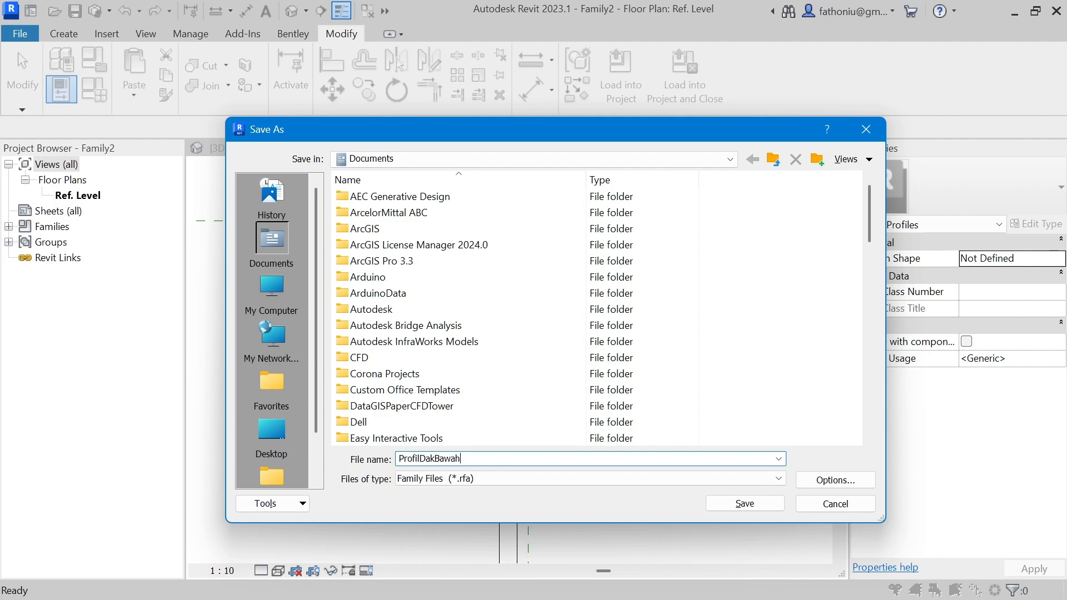
left_click(745, 504)
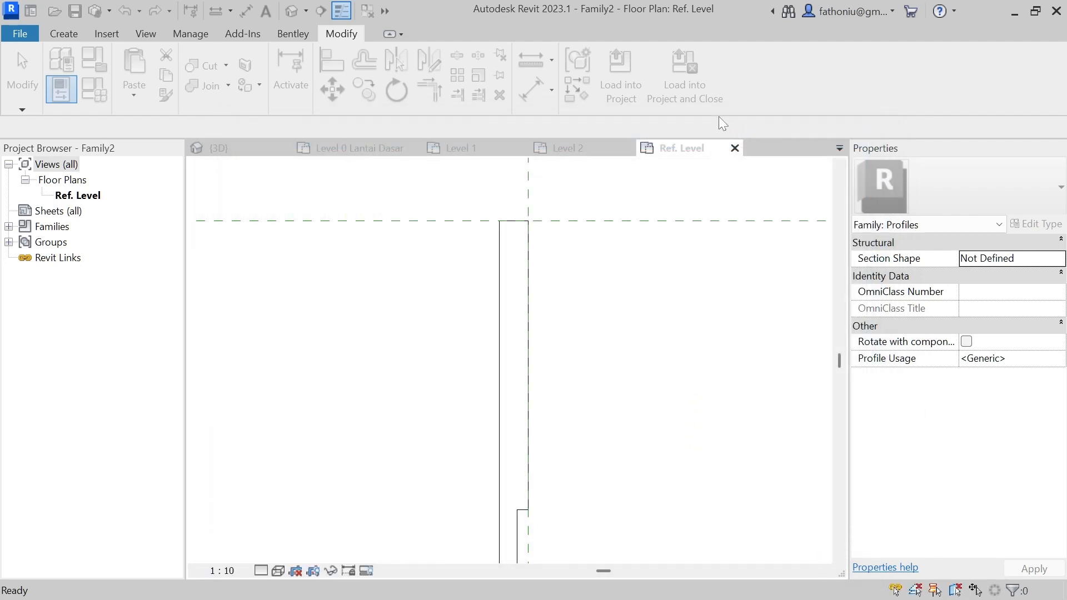
left_click(688, 74)
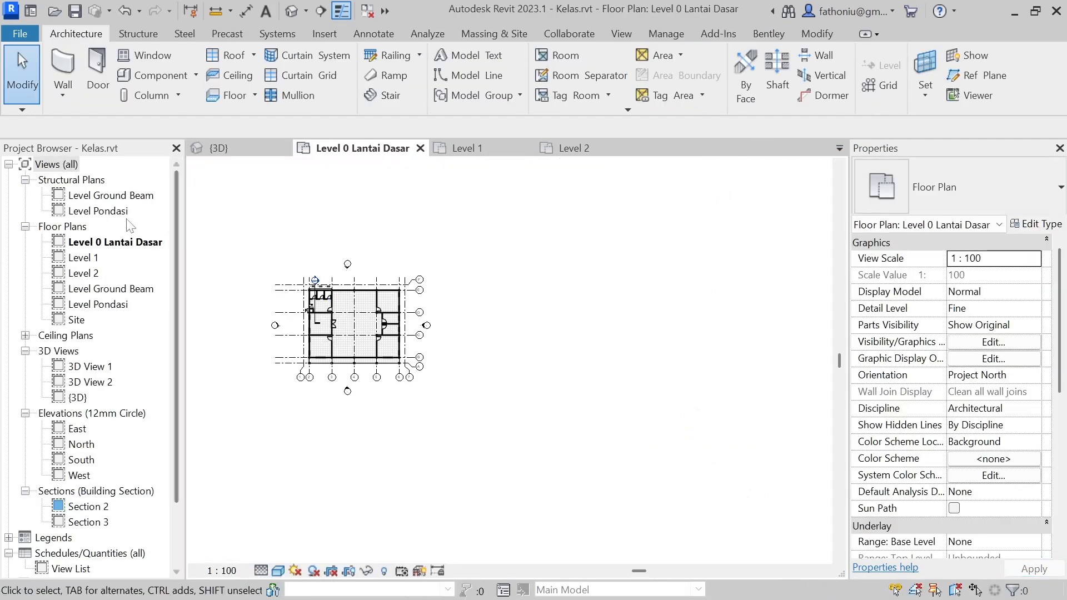
- Return to the 3D view and start placing a slab edge at the canopy's lower edge
left_click(255, 147)
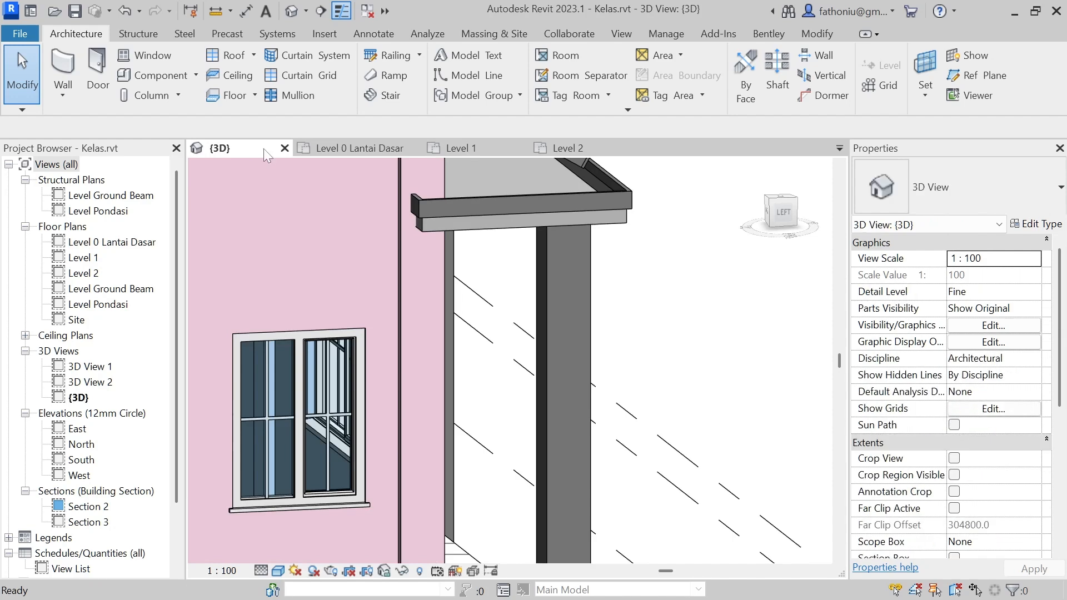
scroll(428, 229, "up", 4)
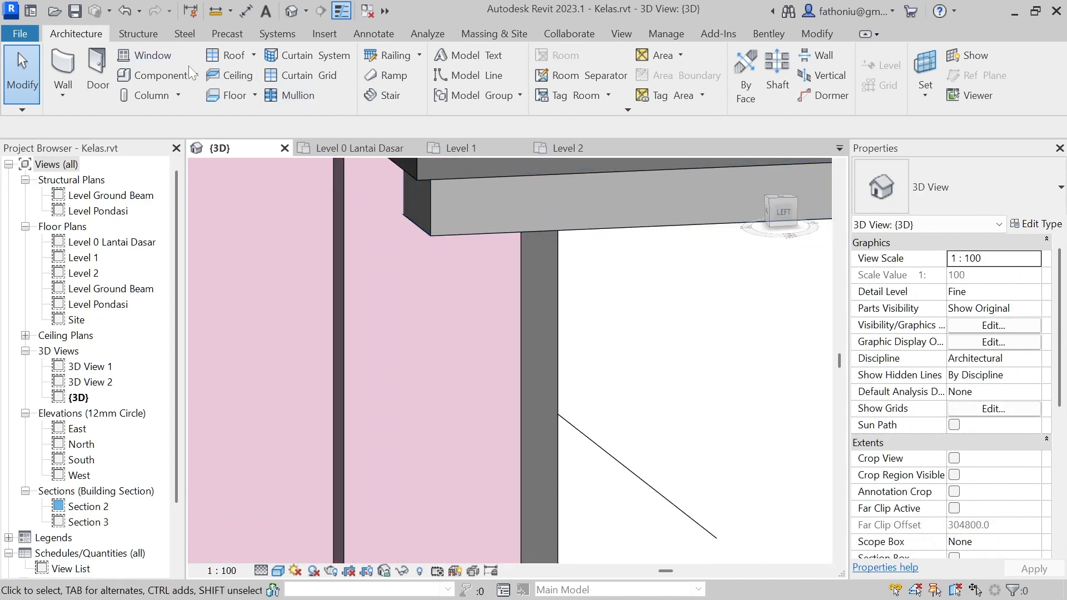
left_click(256, 96)
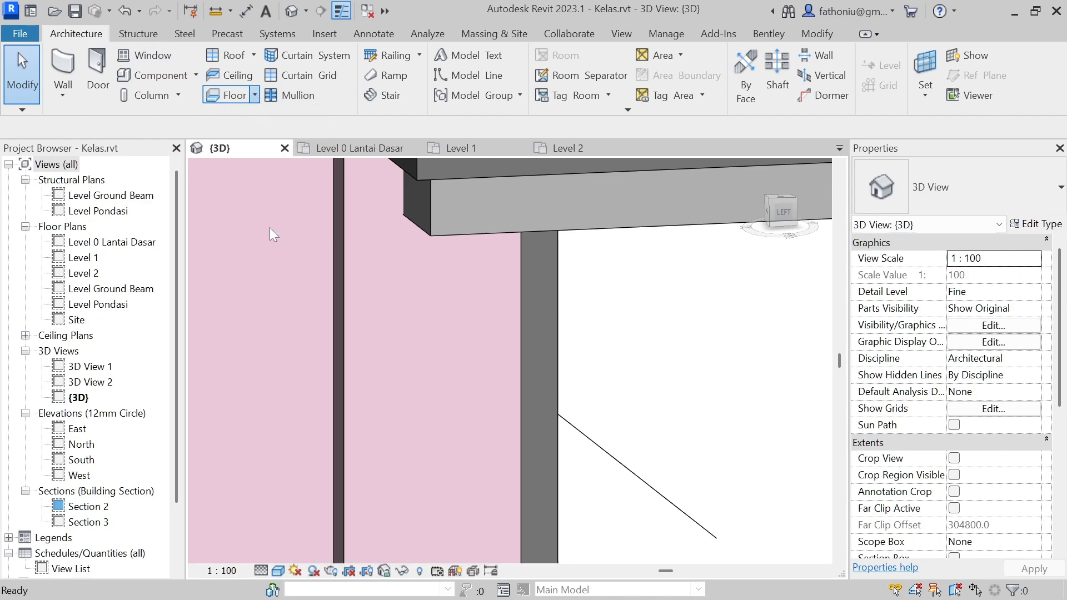
- Set the profile of the Standard slab edge type to ProfilDakBawah and check the canopy edge
left_click(1051, 225)
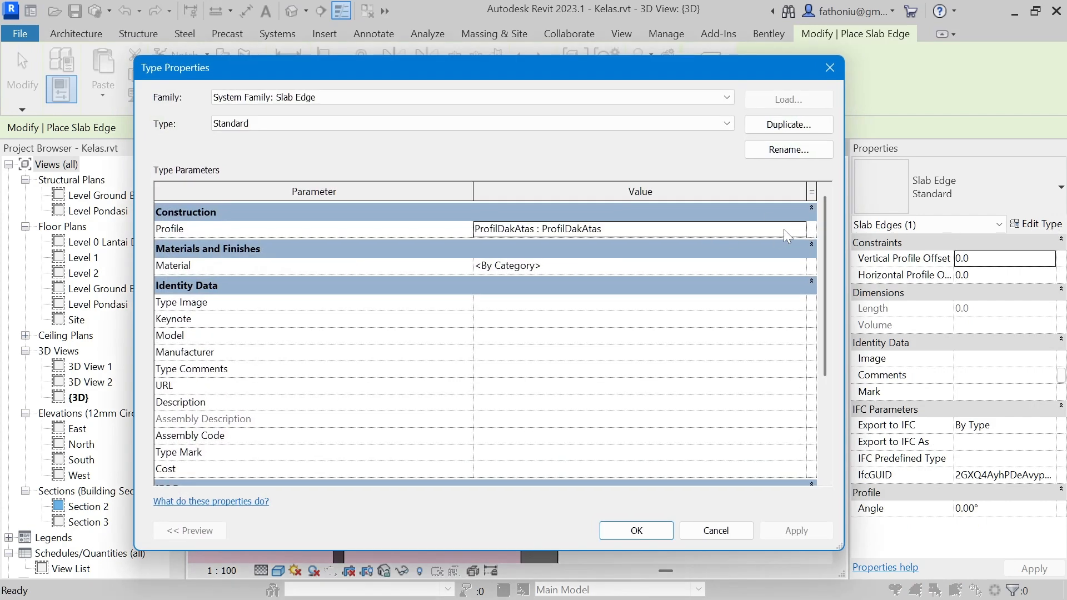
left_click(784, 230)
left_click(798, 228)
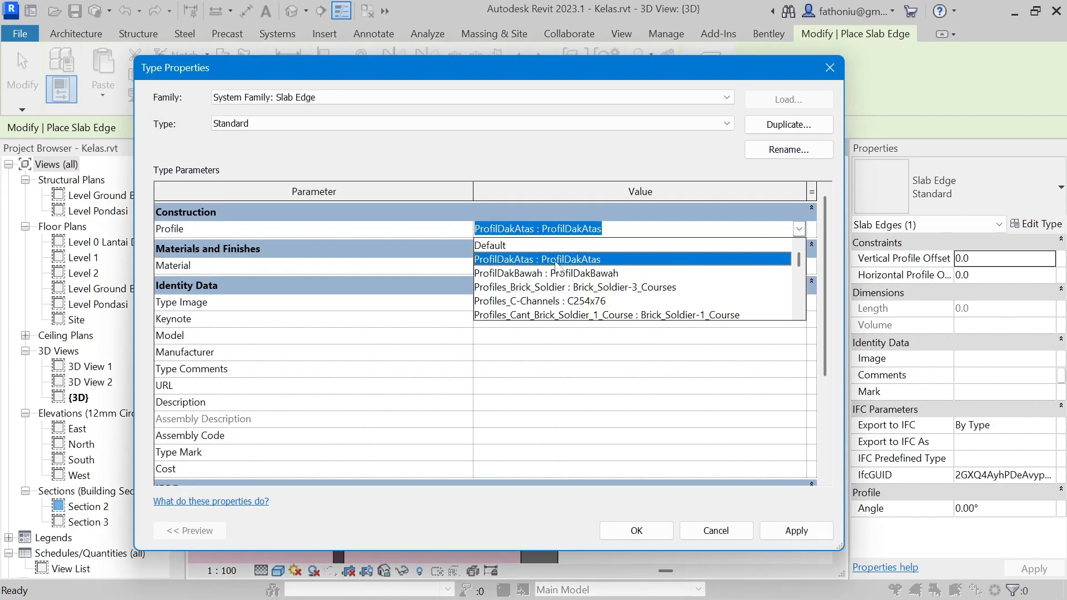
left_click(594, 274)
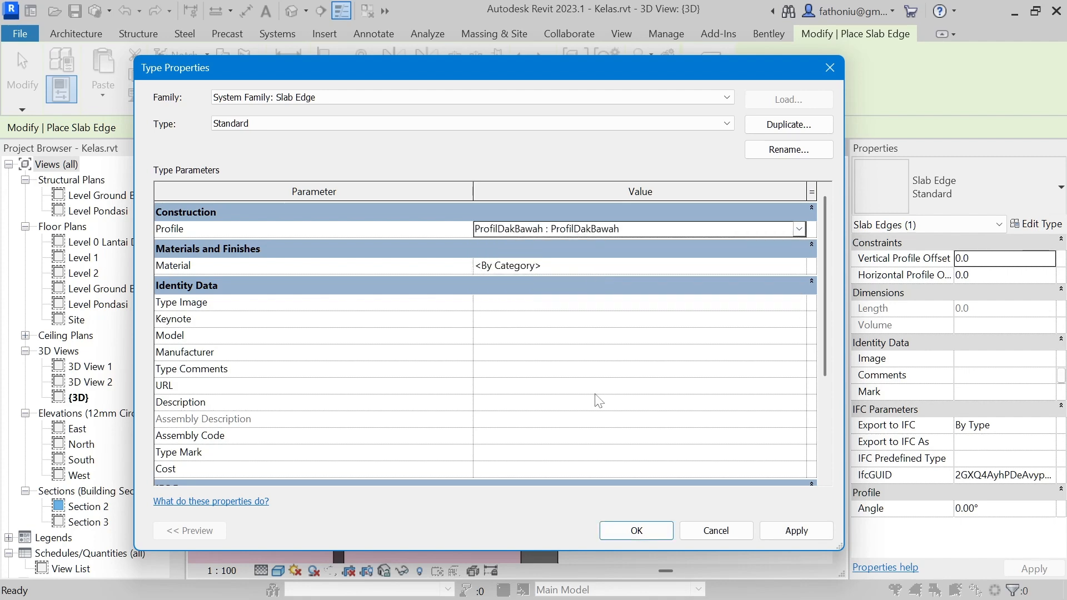
left_click(627, 528)
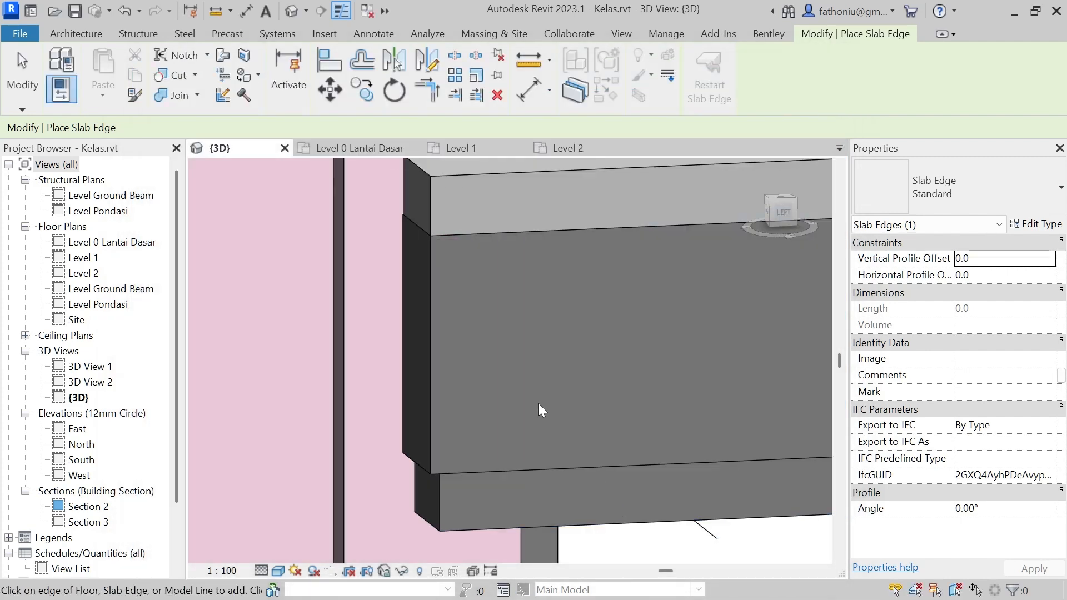
scroll(567, 367, "up", 4)
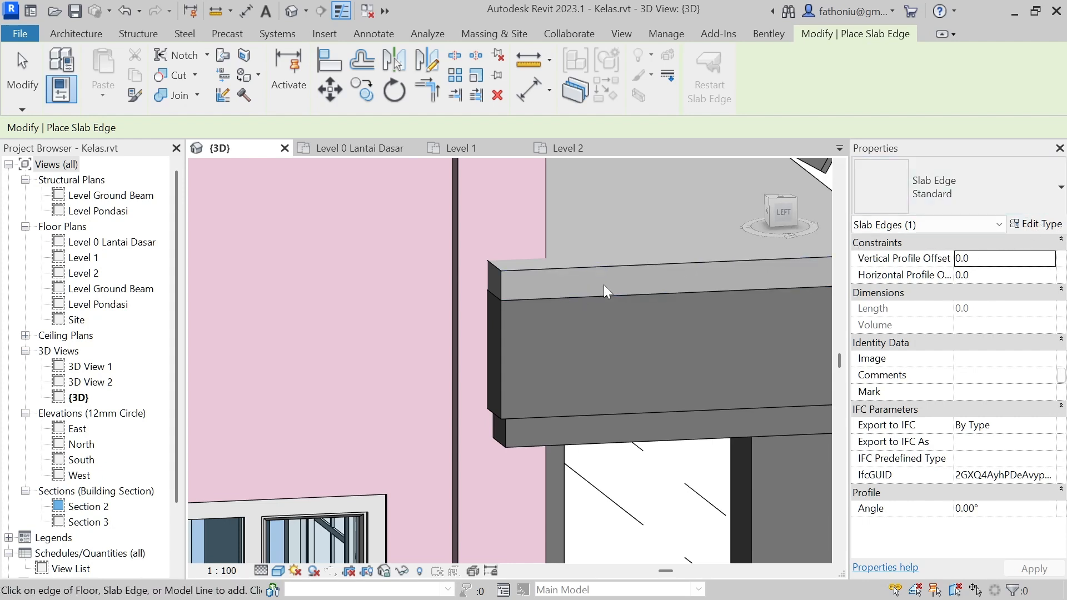
- Set the Standard slab edge type's profile back to ProfilDakAtas
left_click(1037, 225)
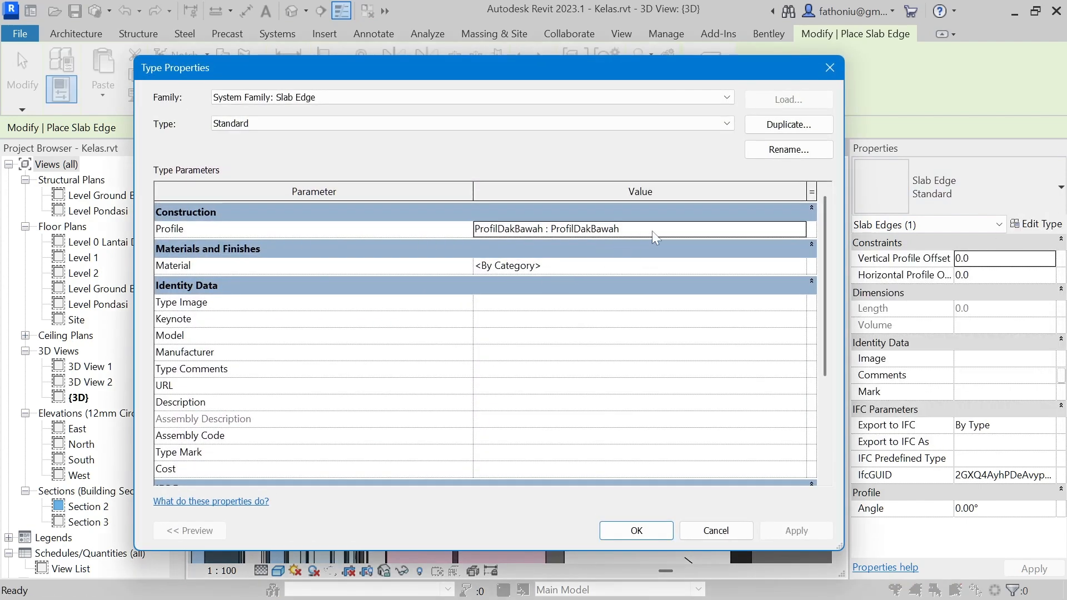
left_click(786, 233)
left_click(799, 230)
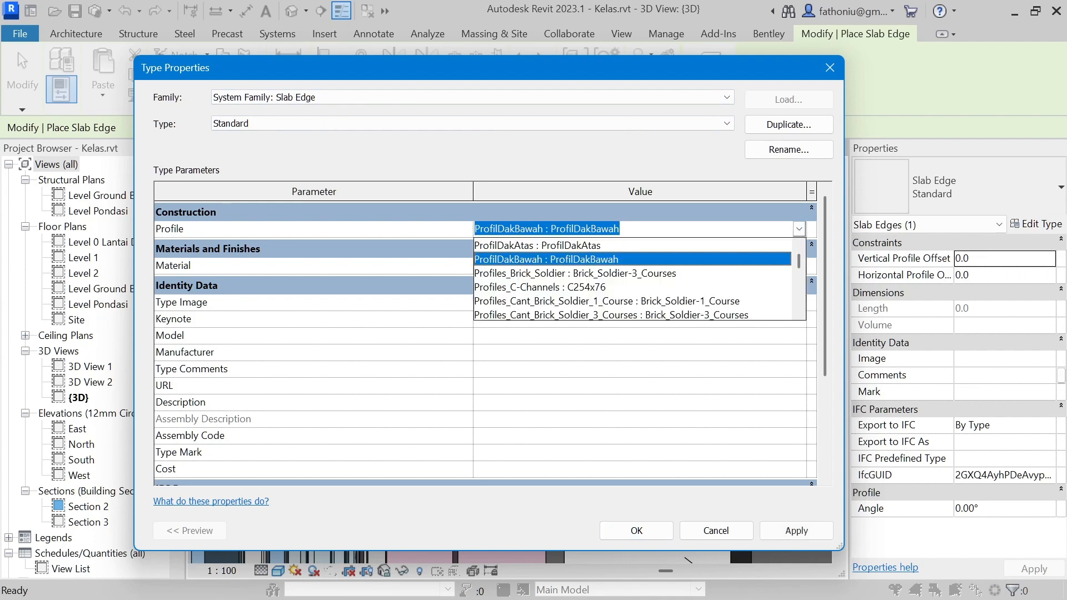
left_click(582, 246)
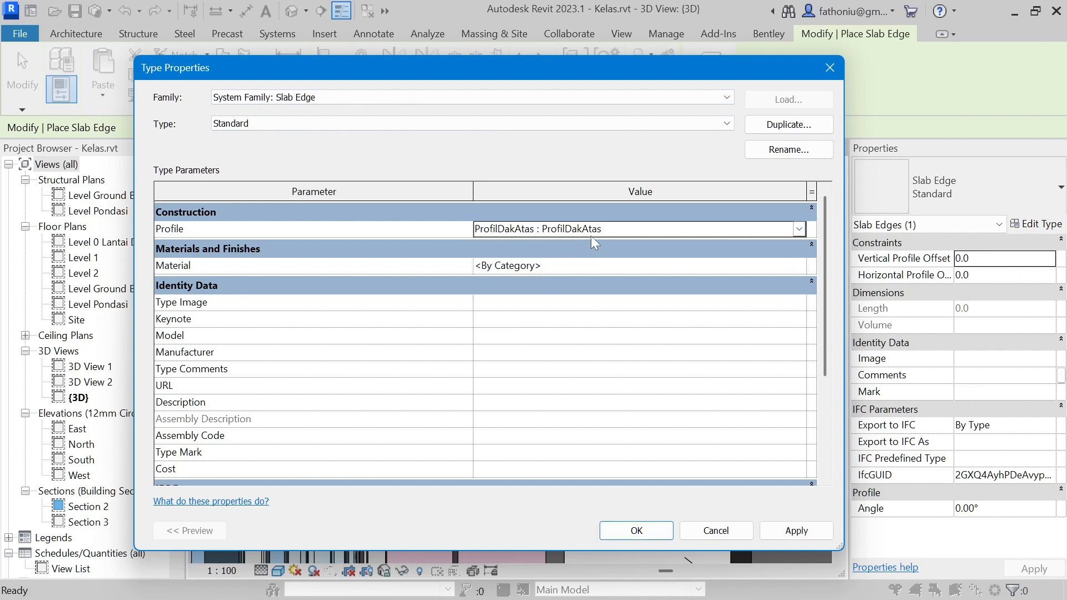
left_click(629, 532)
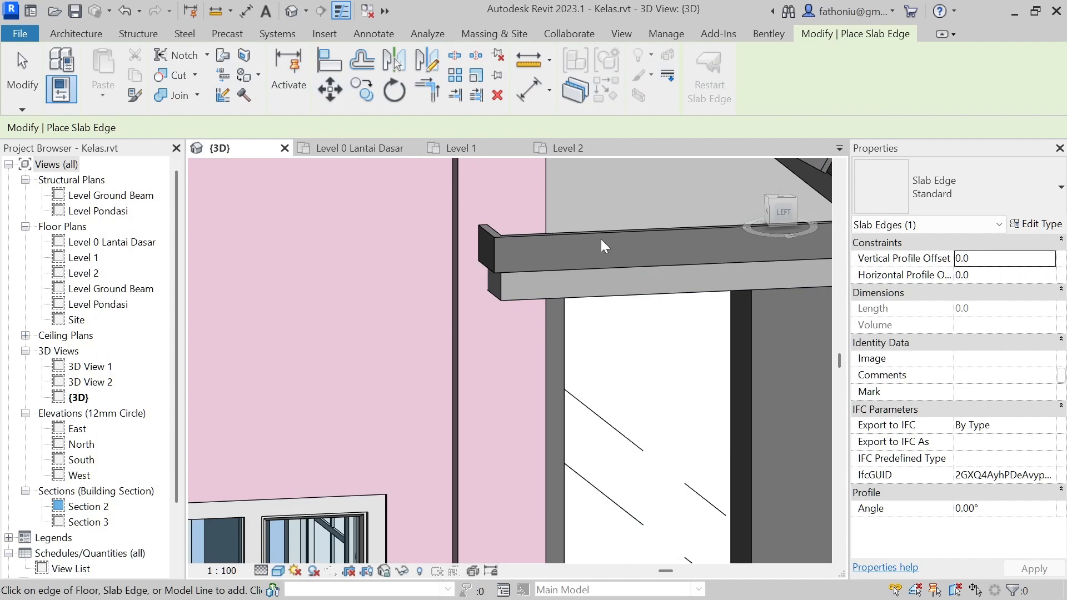
- Duplicate the Standard slab edge type as Standard DakBawah and set its profile to ProfilDakBawah
left_click(1039, 223)
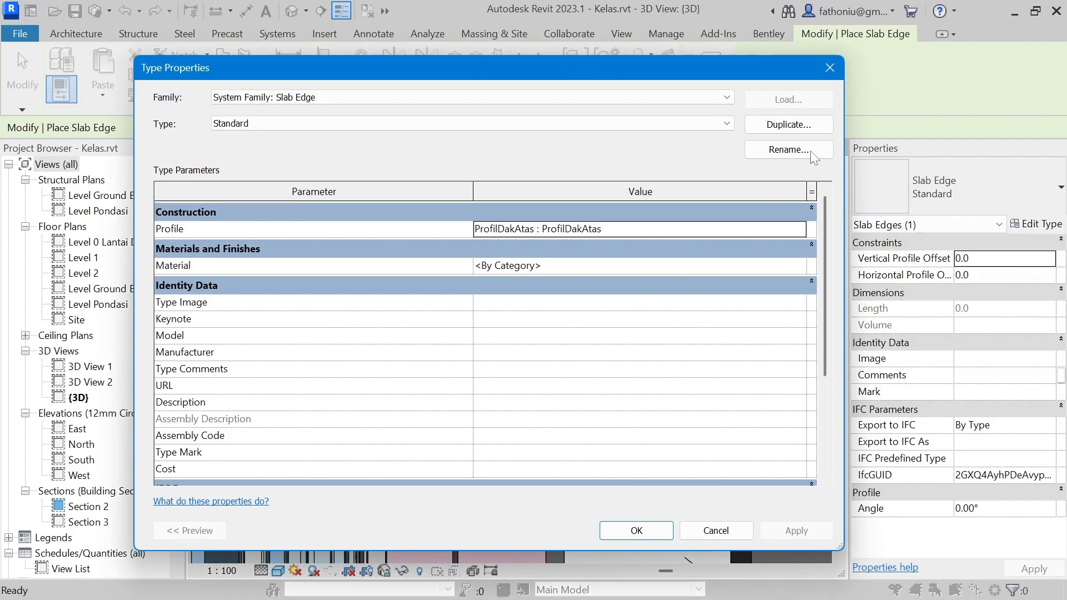
left_click(805, 126)
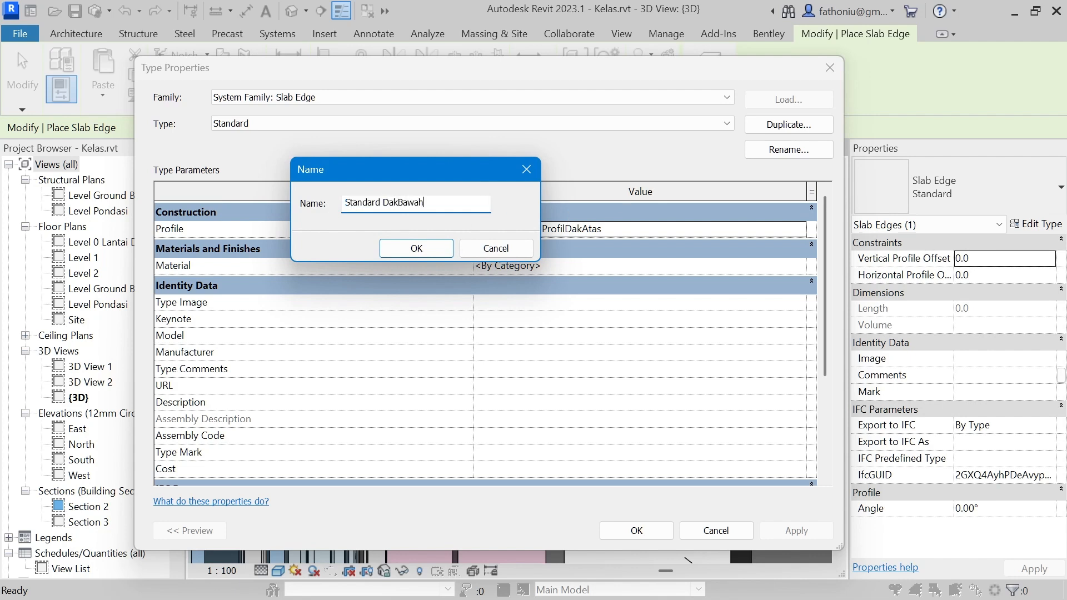
left_click(416, 249)
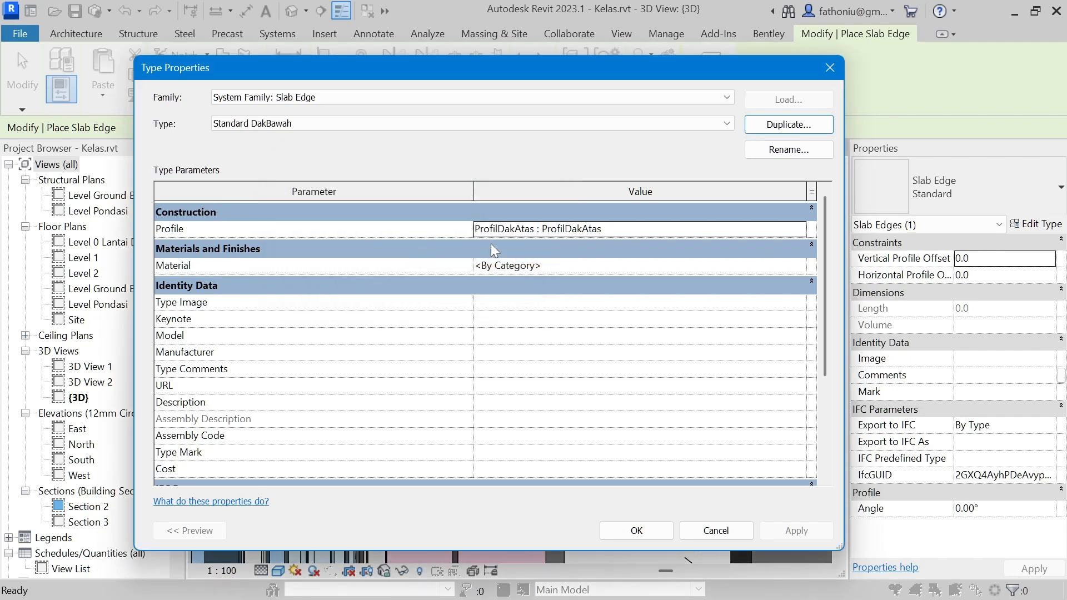
left_click(658, 232)
left_click(798, 228)
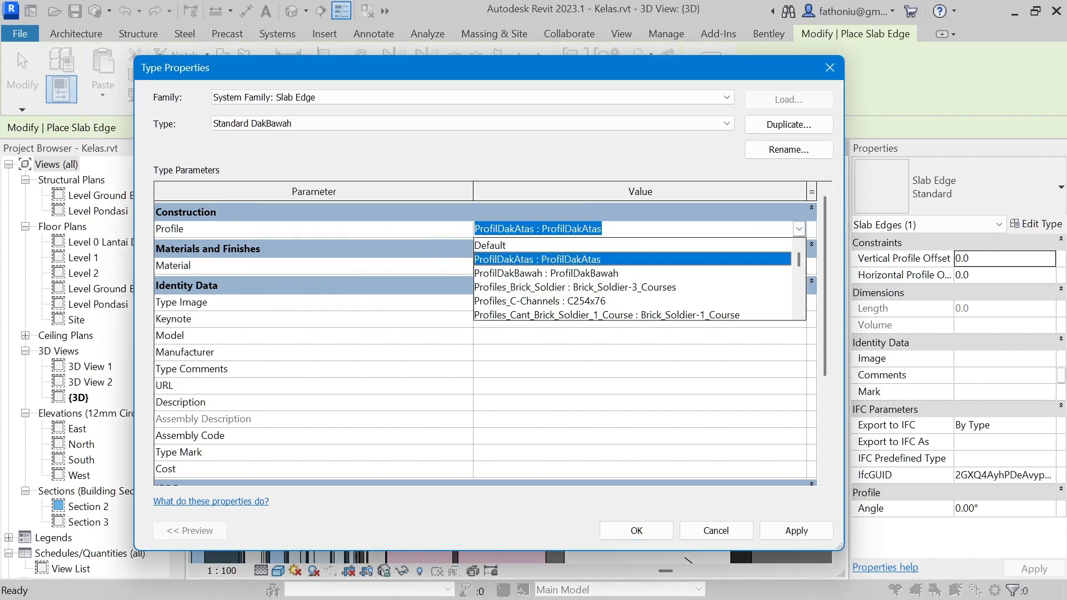
left_click(597, 272)
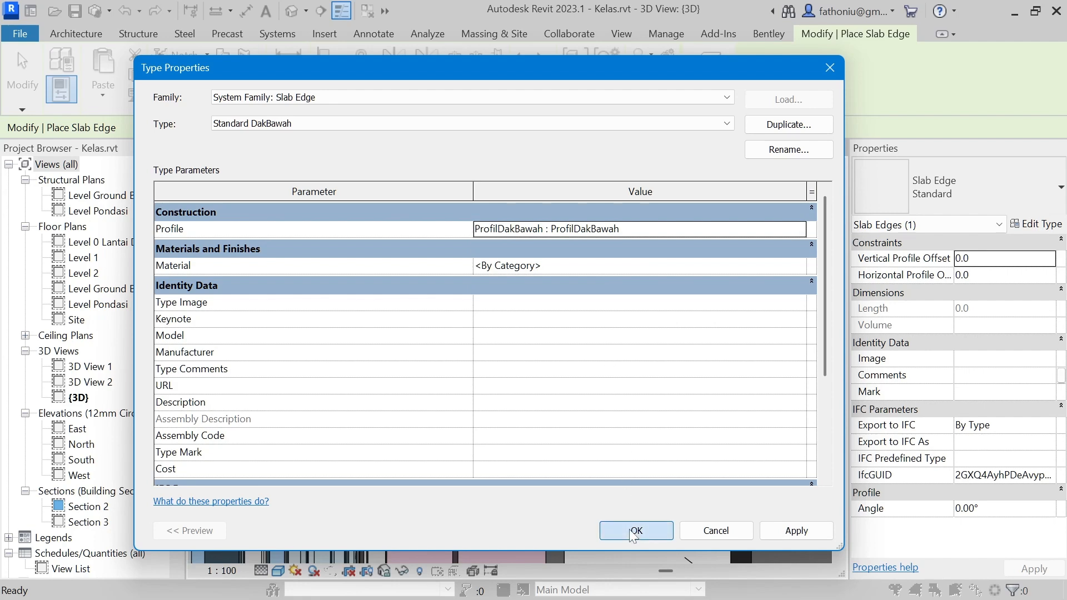
left_click(633, 530)
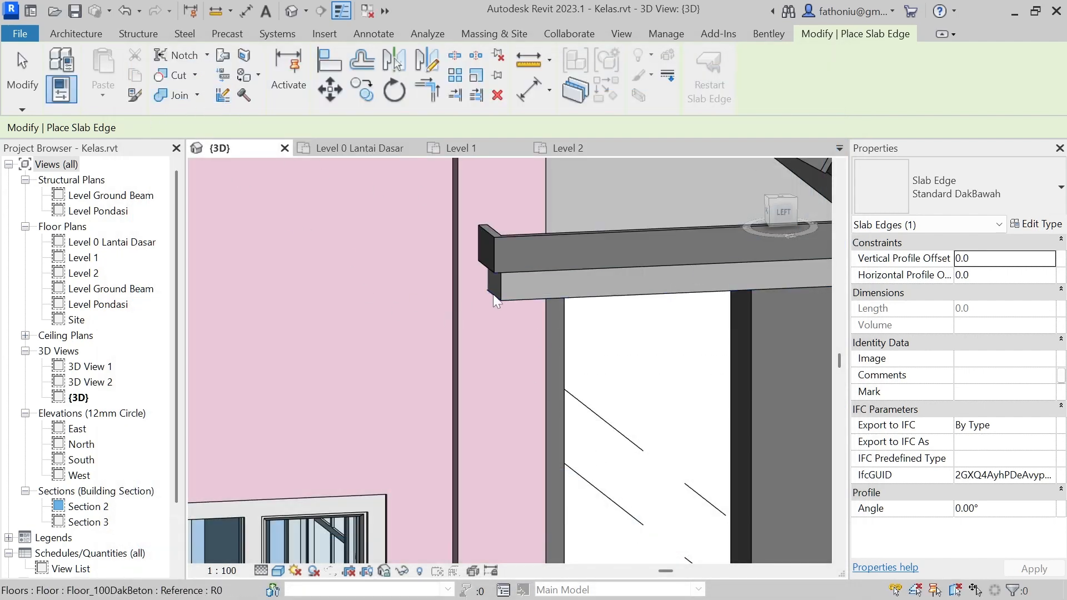
- Place Standard DakBawah slab edges along the lower edges of the canopy slab's left side and front
scroll(492, 295, "up", 4)
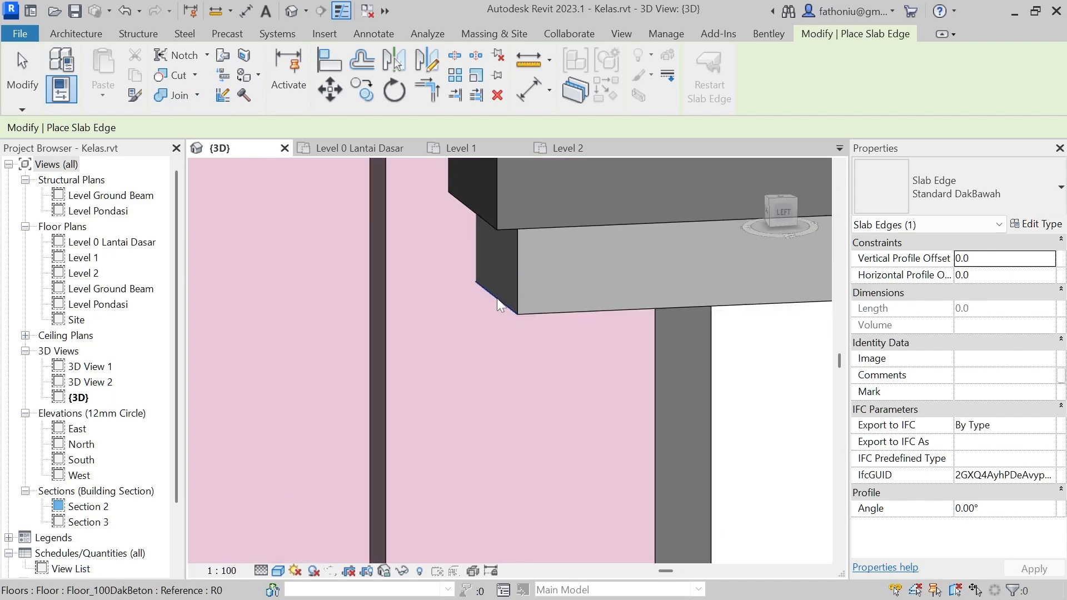
left_click(496, 297)
middle_click_drag(579, 313, 629, 318)
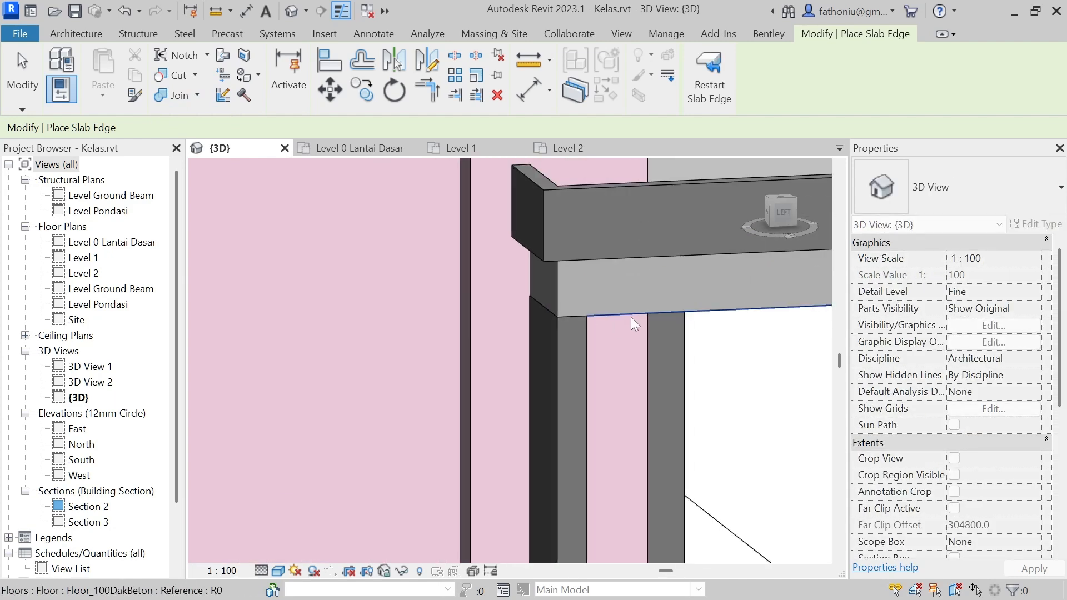
left_click(631, 317)
scroll(636, 320, "down", 4)
middle_click_drag(671, 351, 325, 349)
middle_click_drag(638, 339, 519, 334, "shift")
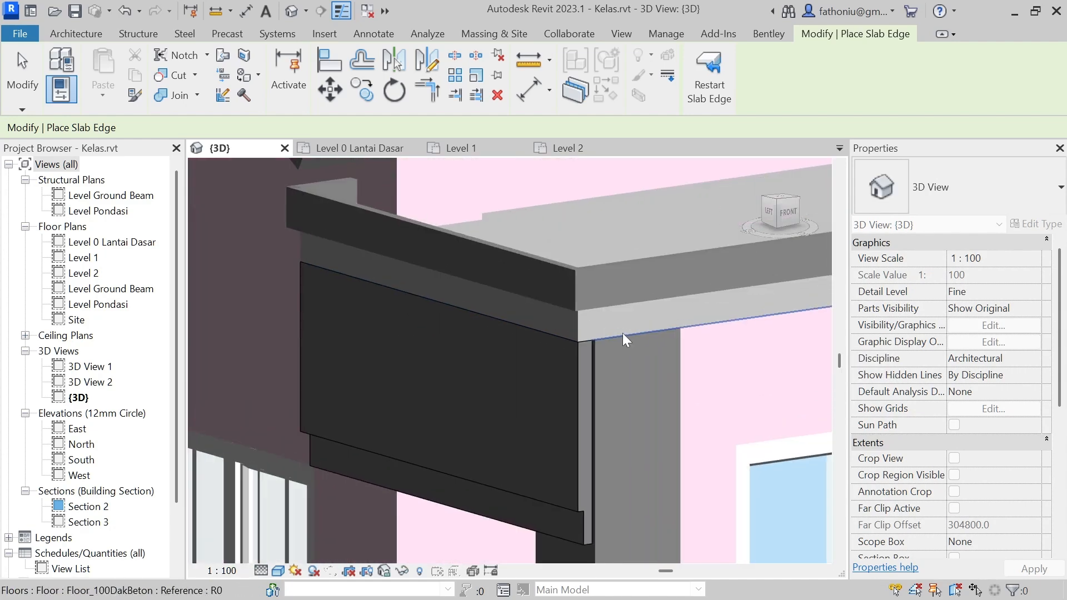
left_click(628, 333)
- Add the Standard DakBawah slab edge along the lower edge of the canopy slab's remaining short side
scroll(722, 354, "down", 2)
middle_click_drag(756, 366, 616, 333, "shift")
scroll(752, 321, "up", 5)
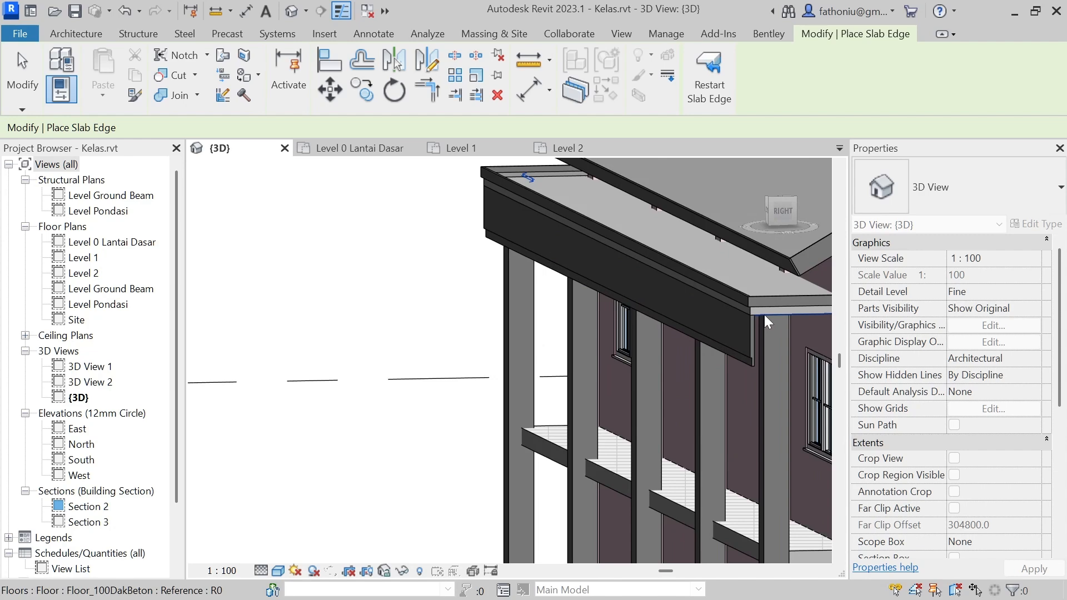
middle_click_drag(771, 349, 417, 344, "shift")
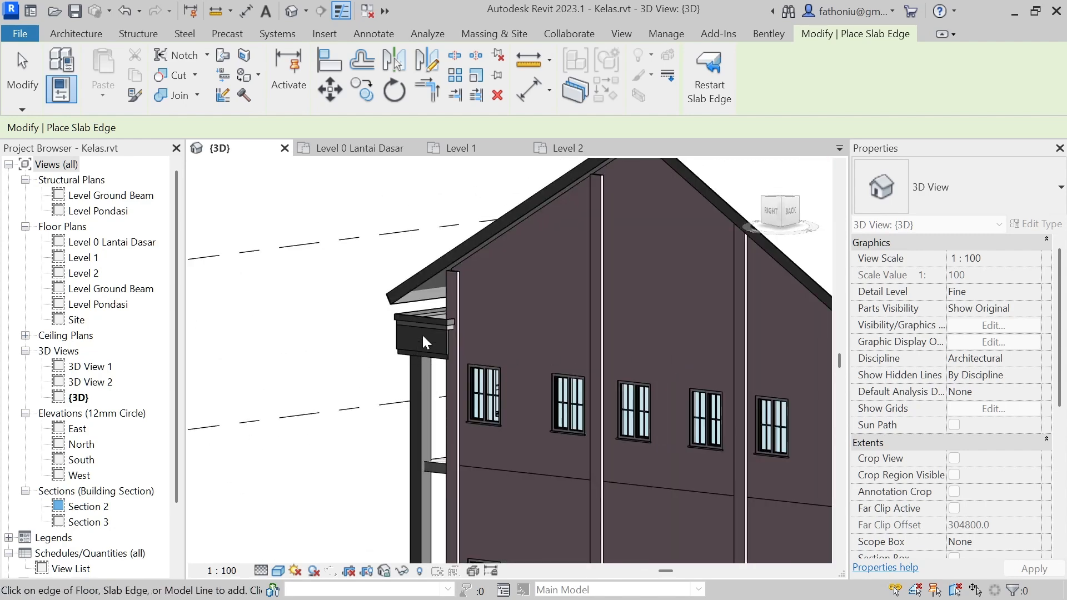
scroll(458, 312, "up", 3)
scroll(525, 325, "up", 2)
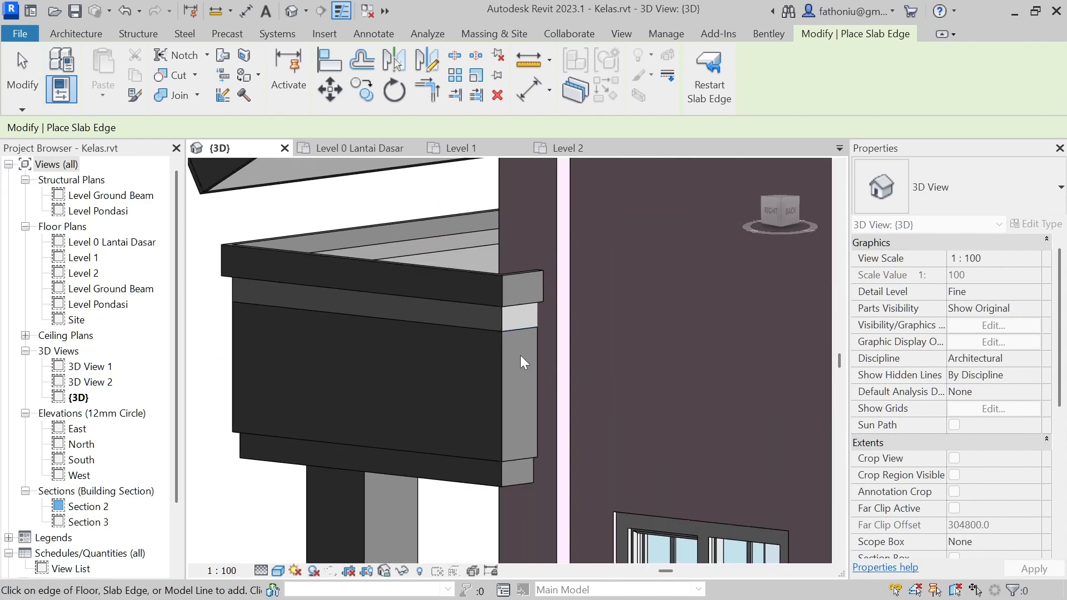
scroll(522, 371, "down", 3)
middle_click_drag(493, 412, 554, 378, "shift")
middle_click_drag(554, 351, 236, 421)
scroll(569, 308, "up", 5)
scroll(568, 309, "down", 6)
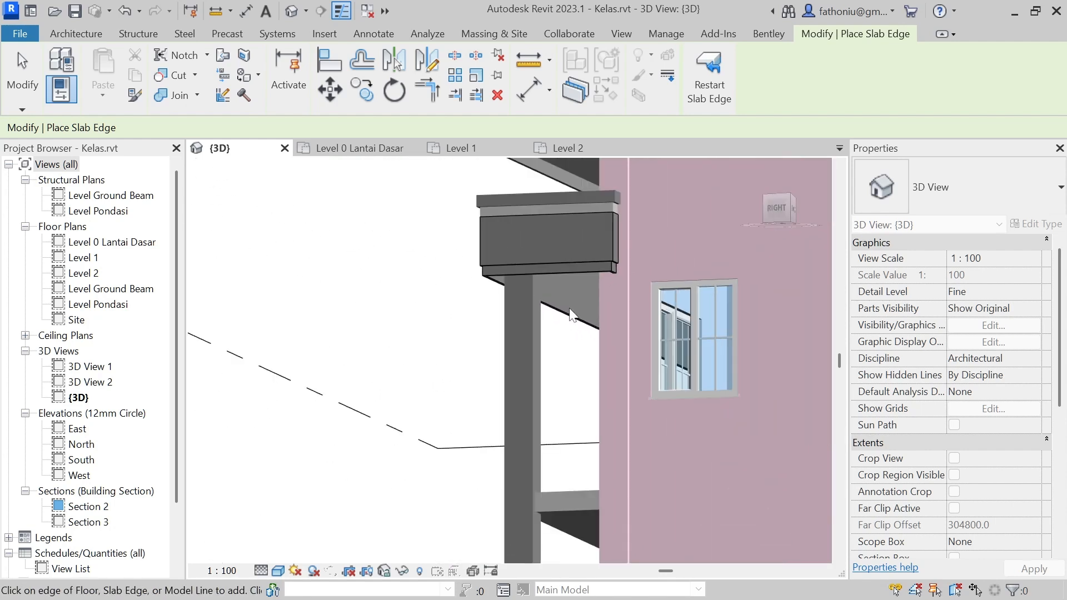
- Place Standard DakBawah slab edges along the lower edges of the upper-storey balcony floor's left side and front
middle_click_drag(570, 311, 522, 418, "shift")
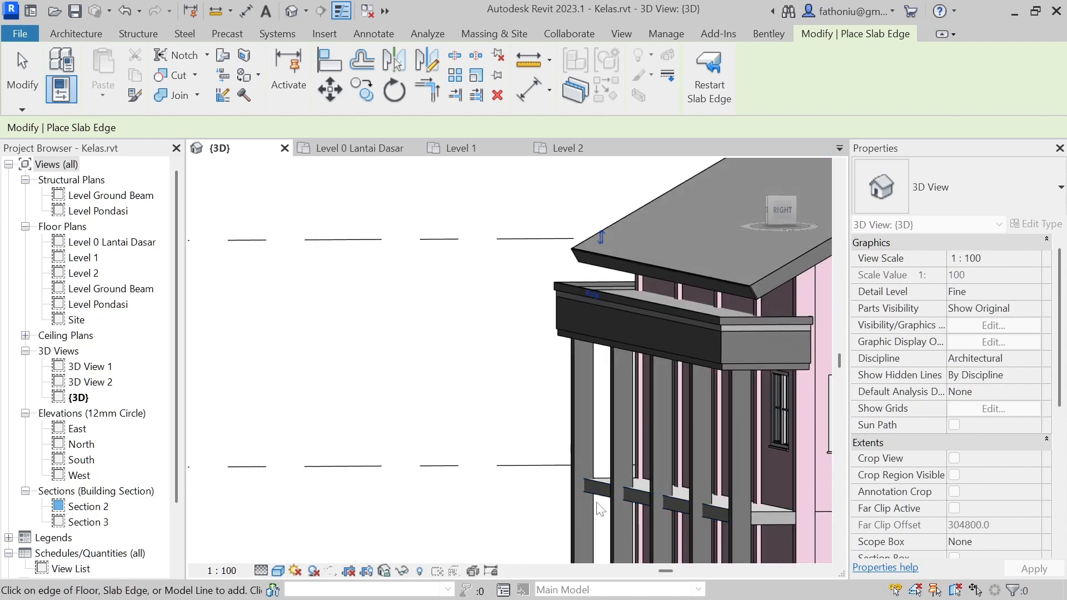
scroll(599, 507, "up", 6)
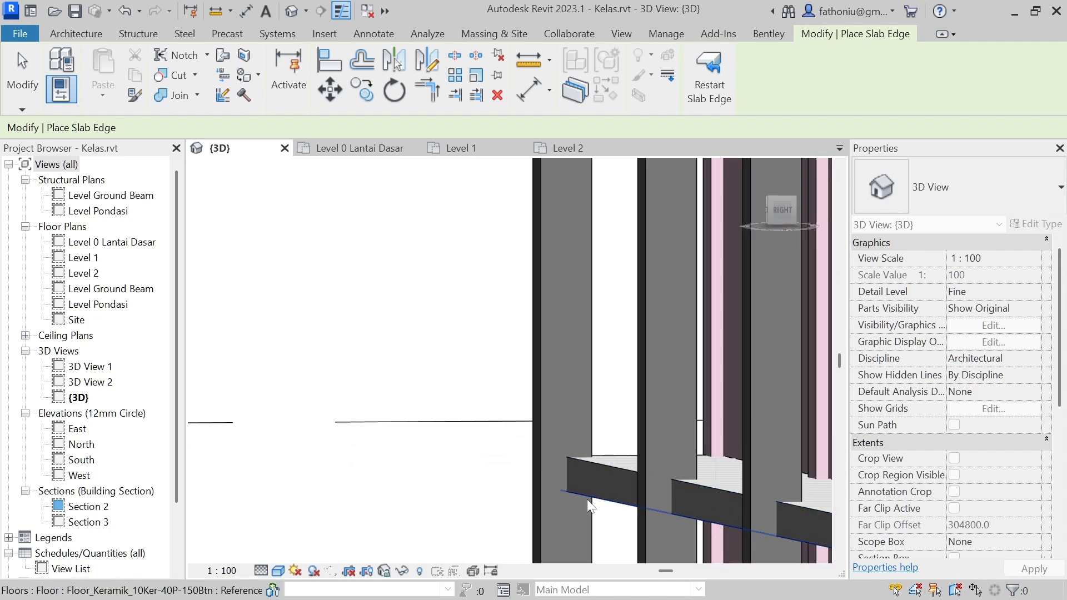
scroll(586, 499, "down", 4)
middle_click_drag(586, 499, 510, 526, "shift")
scroll(528, 523, "up", 4)
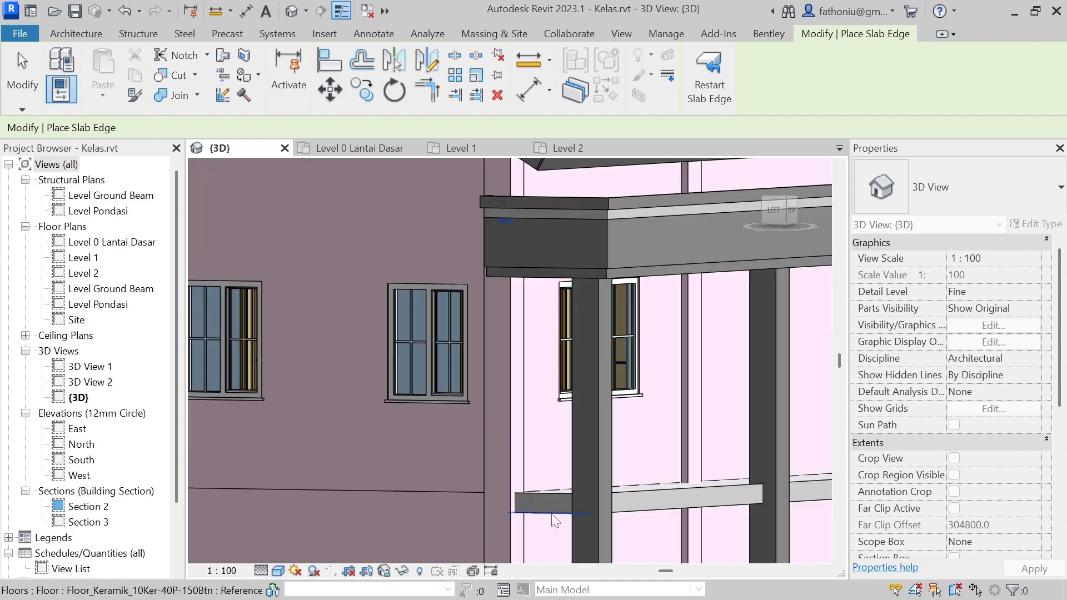
scroll(550, 515, "up", 3)
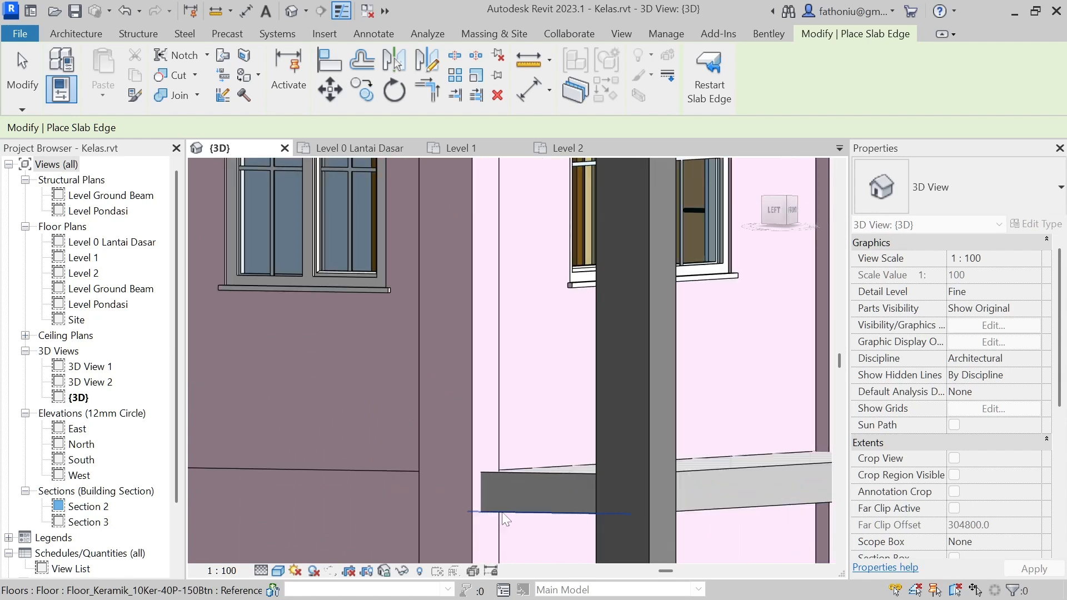
left_click(517, 518)
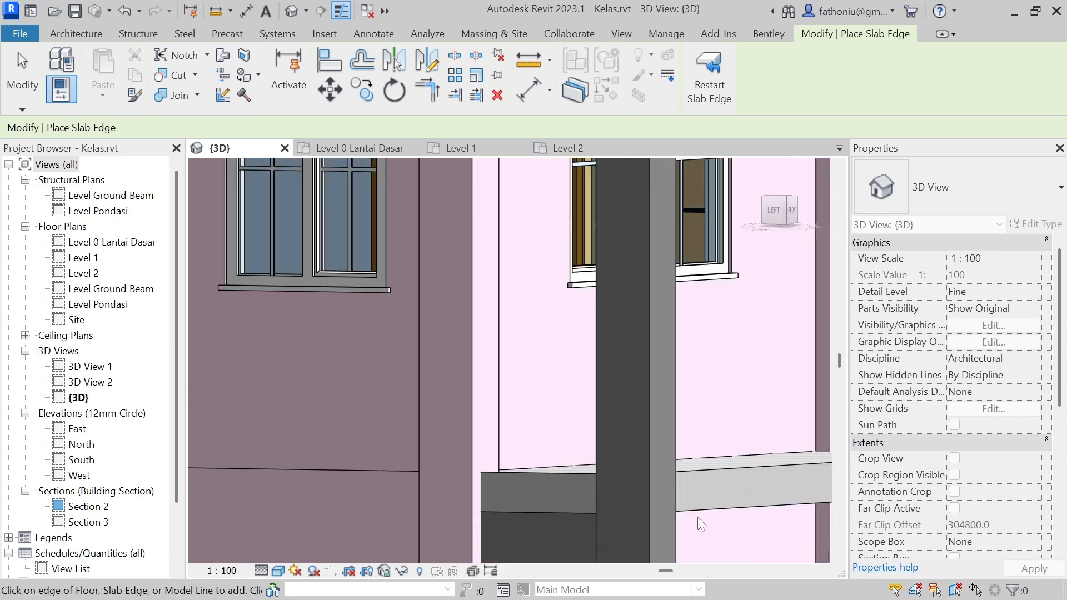
left_click(713, 517)
scroll(746, 518, "down", 3)
middle_click_drag(747, 518, 326, 463)
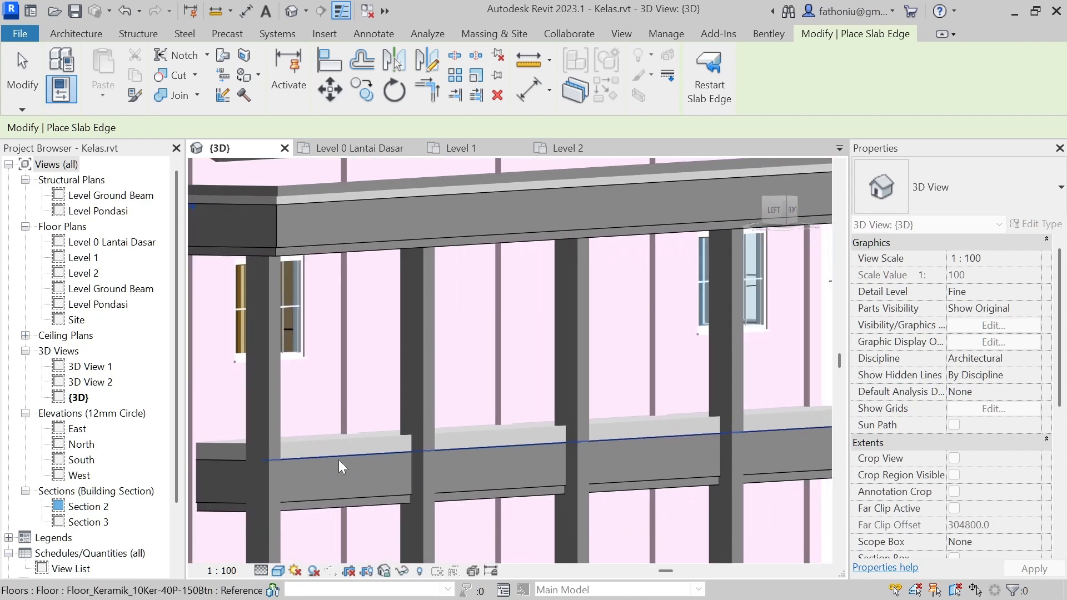
- Add the slab edge along the balcony floor's remaining lower side edge and finish placing slab edges
mouse_move(529, 482)
middle_mouse_down("shift")
mouse_move(510, 479)
mouse_move(650, 483)
mouse_move(583, 488)
mouse_move(631, 492)
mouse_move(602, 493)
mouse_move(563, 480)
middle_mouse_up("shift")
scroll(629, 487, "down", 2)
scroll(557, 468, "up", 3)
scroll(532, 475, "down", 6)
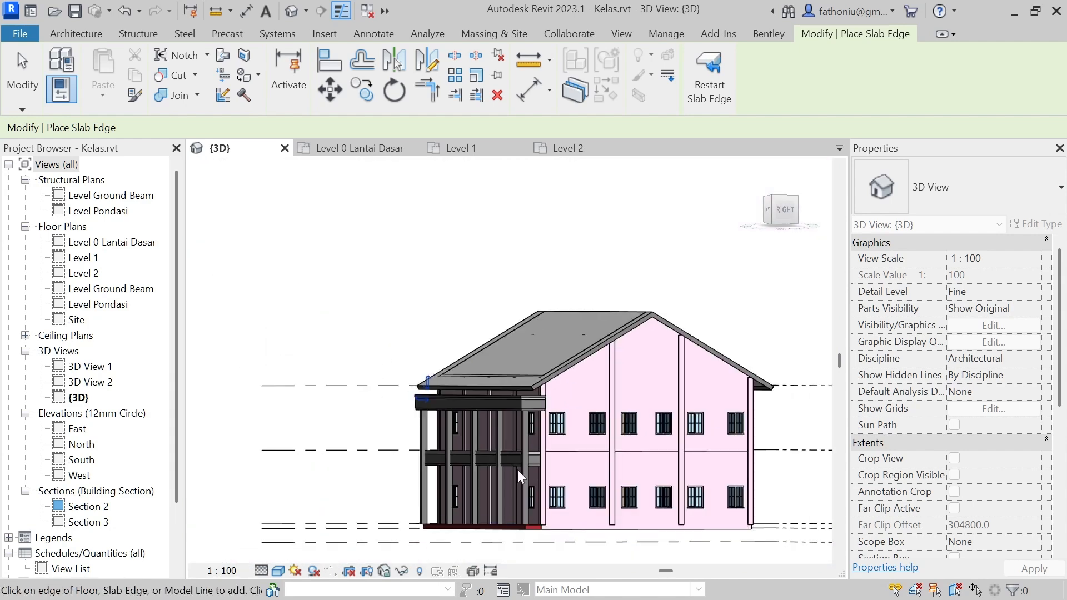
scroll(378, 356, "up", 5)
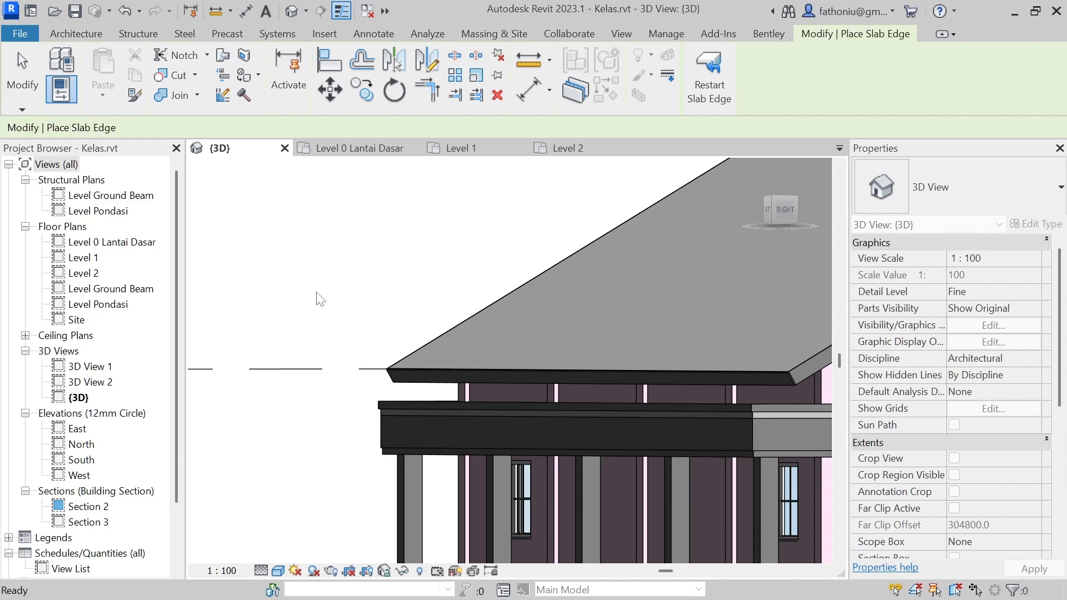
key("Escape")
- Set the 3D view's visual style to Realistic and turn on shadows
scroll(320, 299, "down", 4)
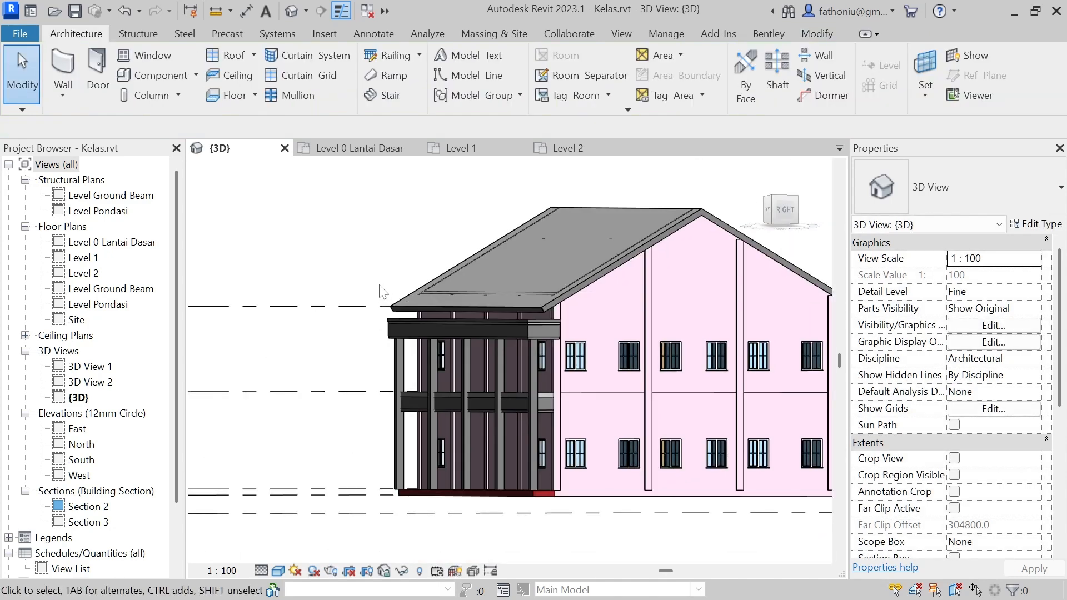
middle_click_drag(392, 294, 506, 336, "shift")
scroll(512, 340, "down", 3)
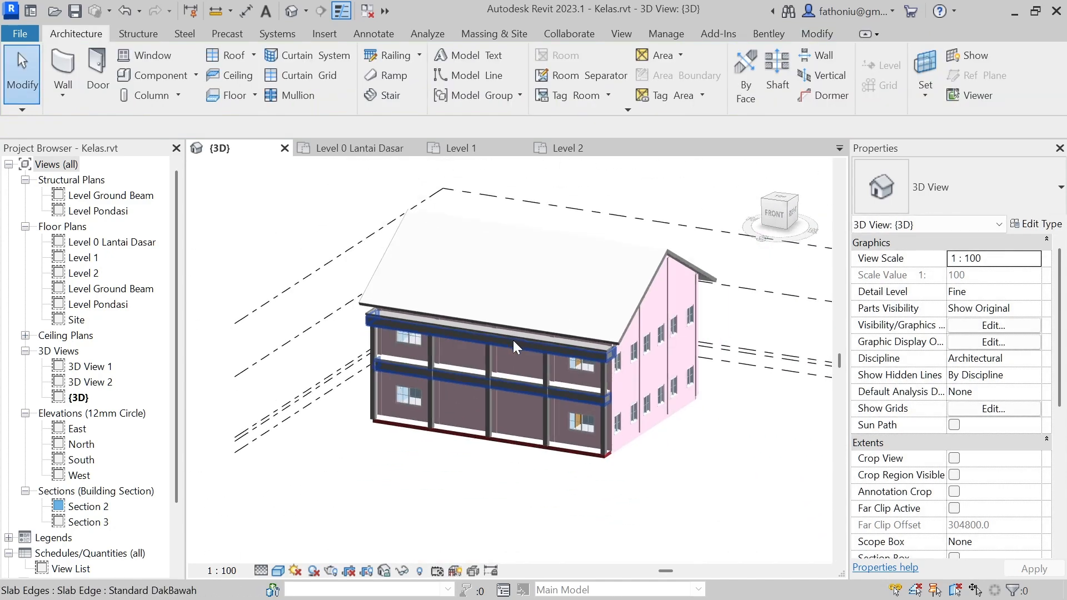
left_click(280, 572)
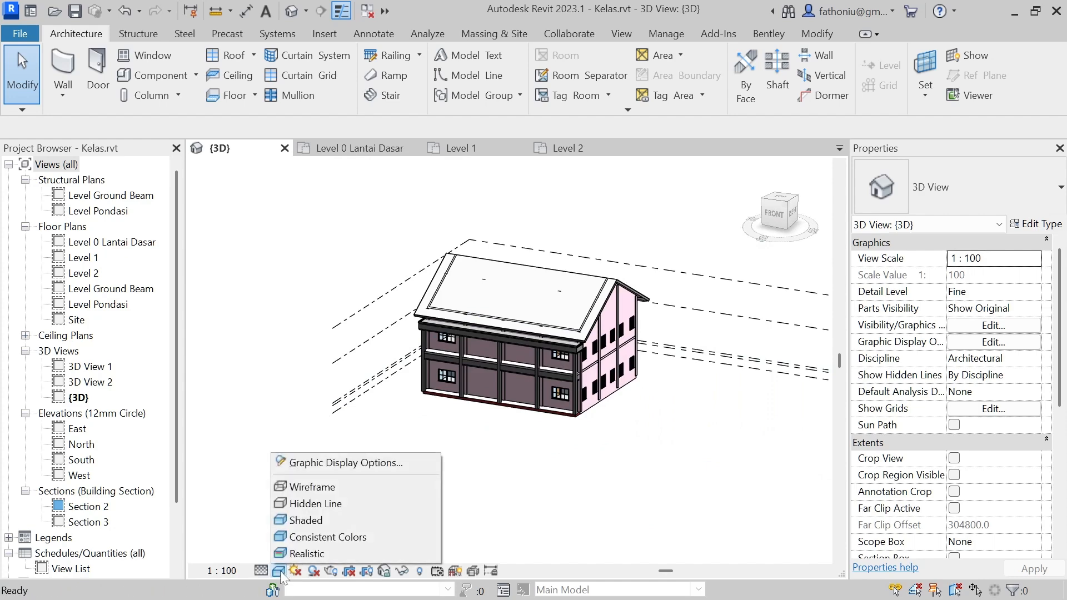
left_click(300, 538)
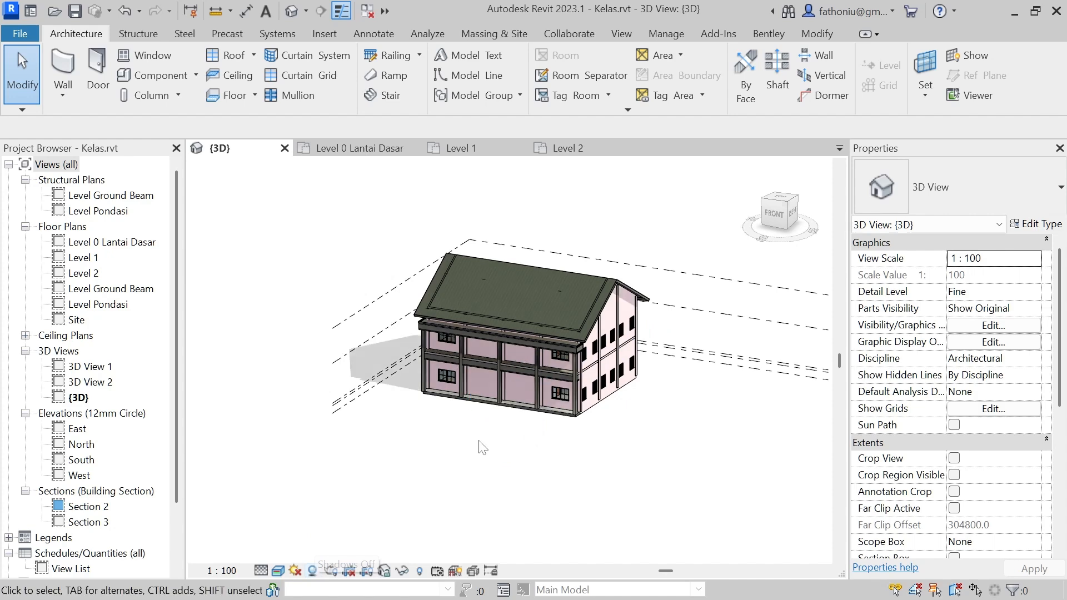
- Examine the slab edges around the canopy and balcony from the front and both sides of the building
scroll(444, 440, "up", 3)
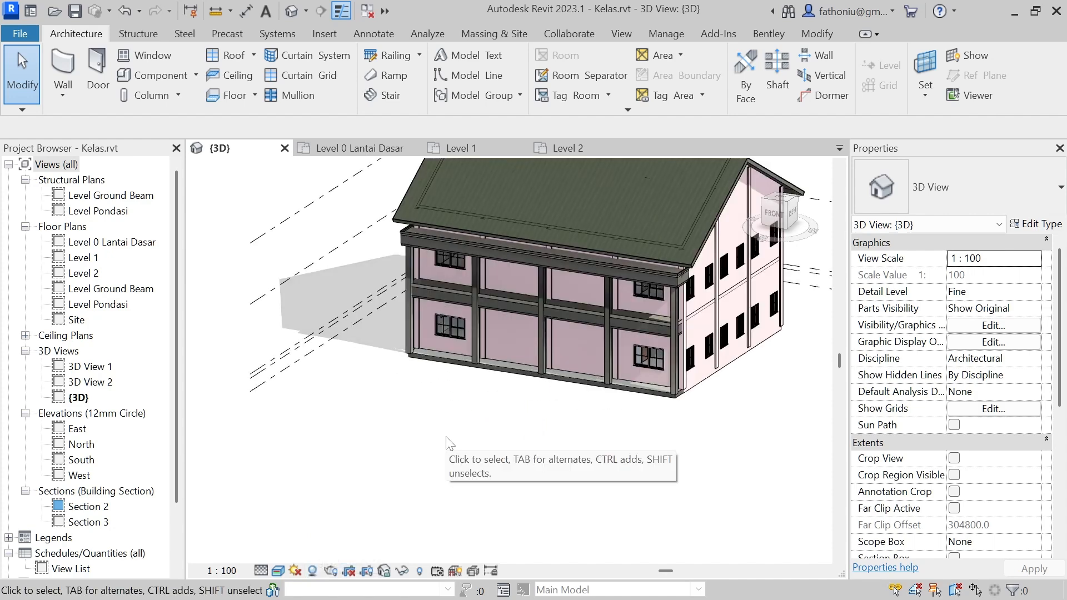
scroll(471, 447, "up", 5)
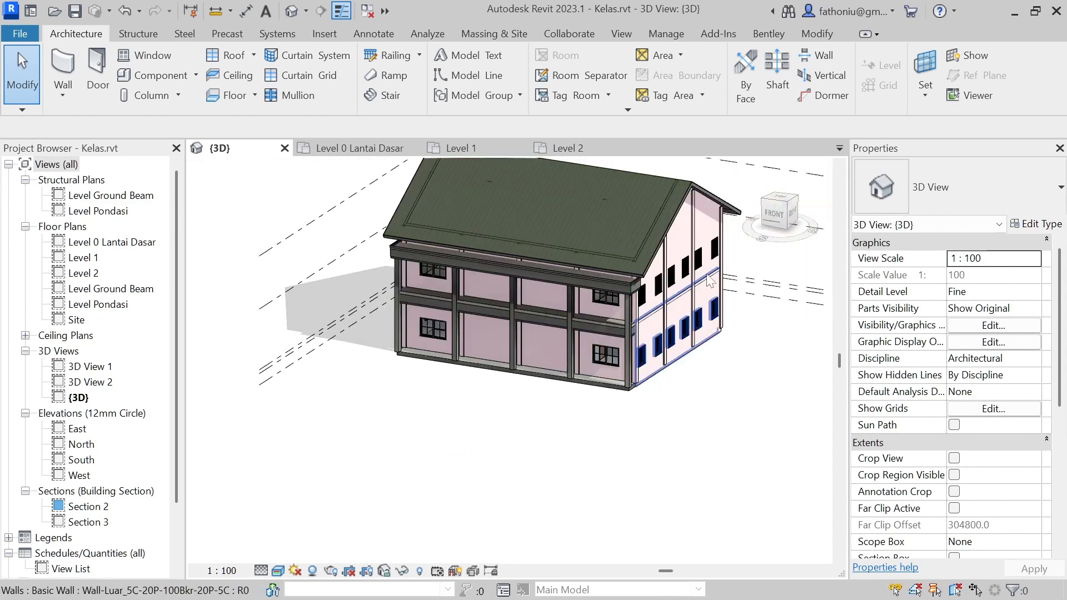
middle_click_drag(556, 389, 575, 281, "shift")
scroll(539, 278, "up", 5)
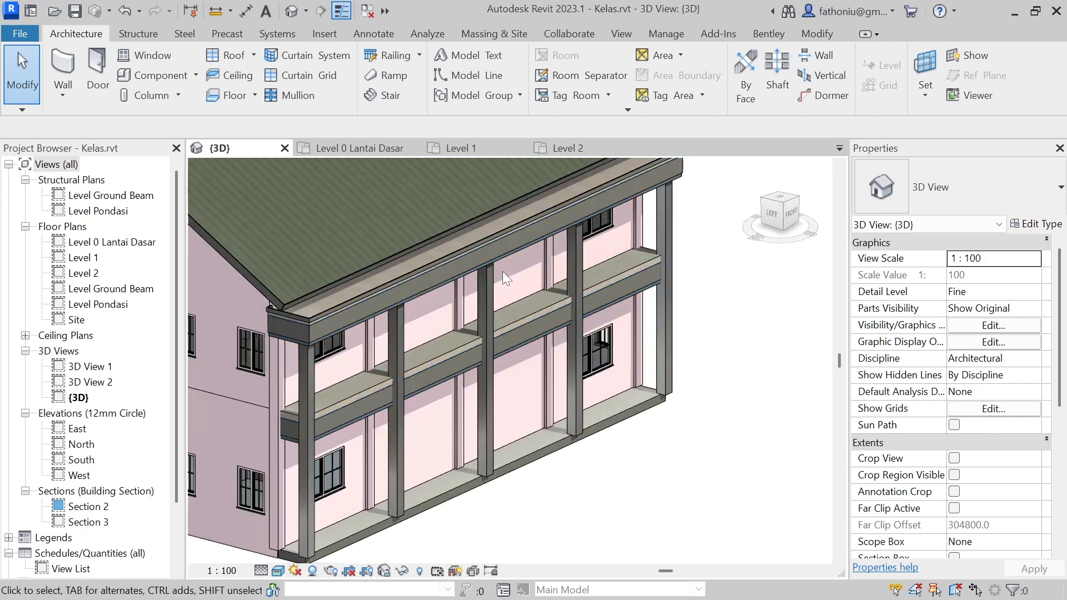
scroll(356, 325, "up", 4)
scroll(315, 360, "down", 6)
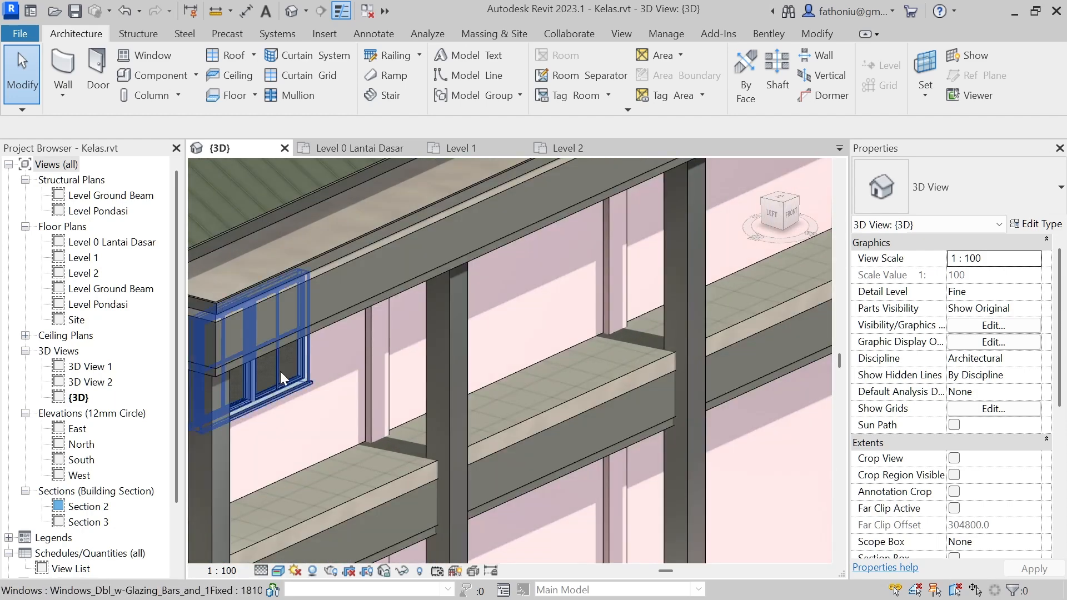
middle_click_drag(534, 479, 394, 456, "shift")
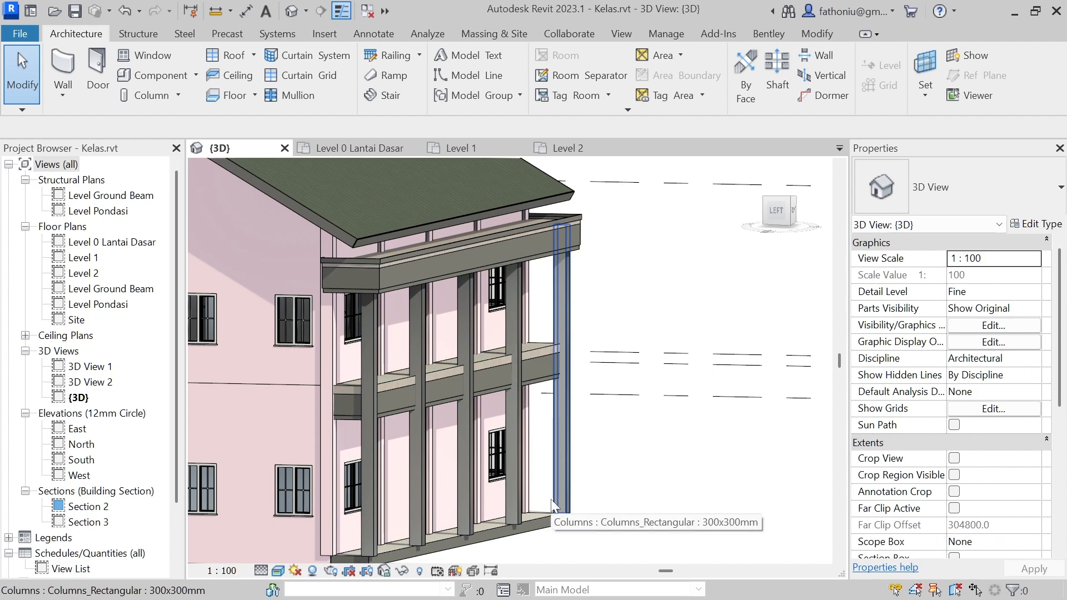
scroll(552, 505, "down", 3)
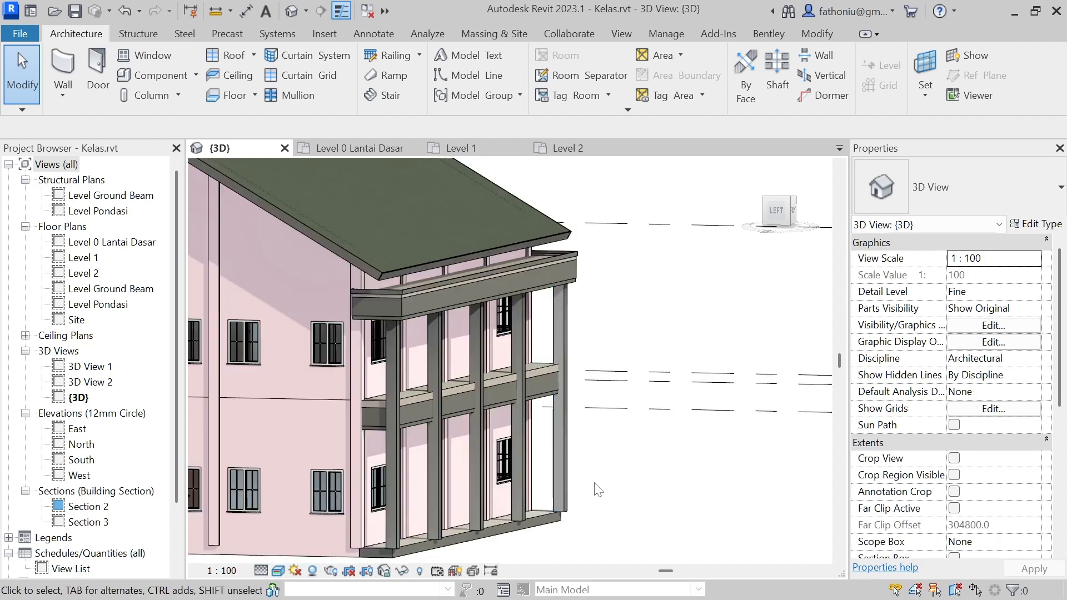
middle_click_drag(605, 486, 411, 403, "shift")
scroll(554, 445, "down", 1)
scroll(423, 350, "up", 4)
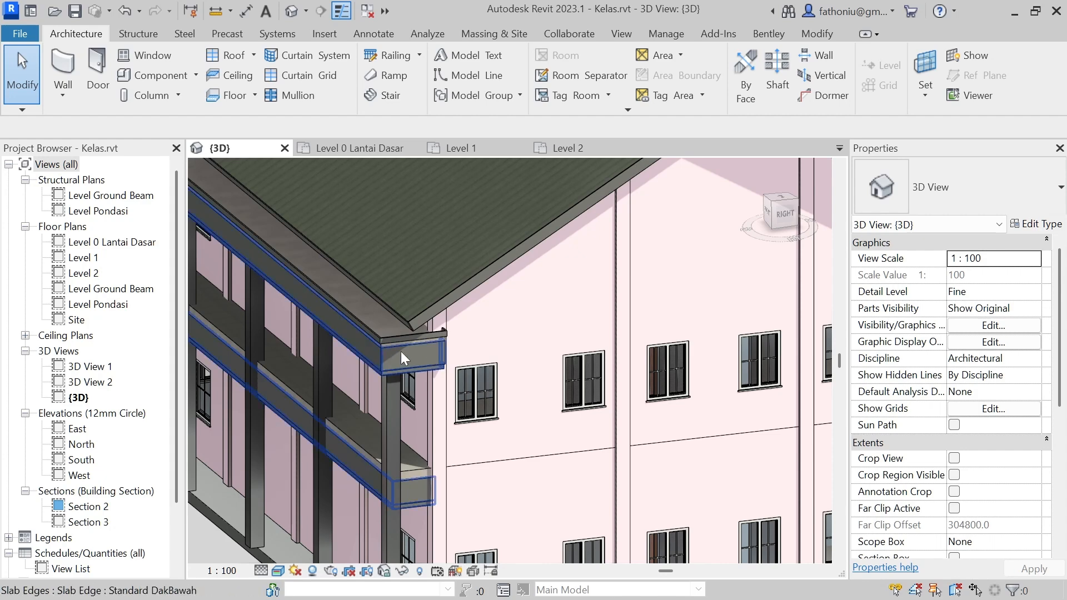
scroll(403, 351, "down", 5)
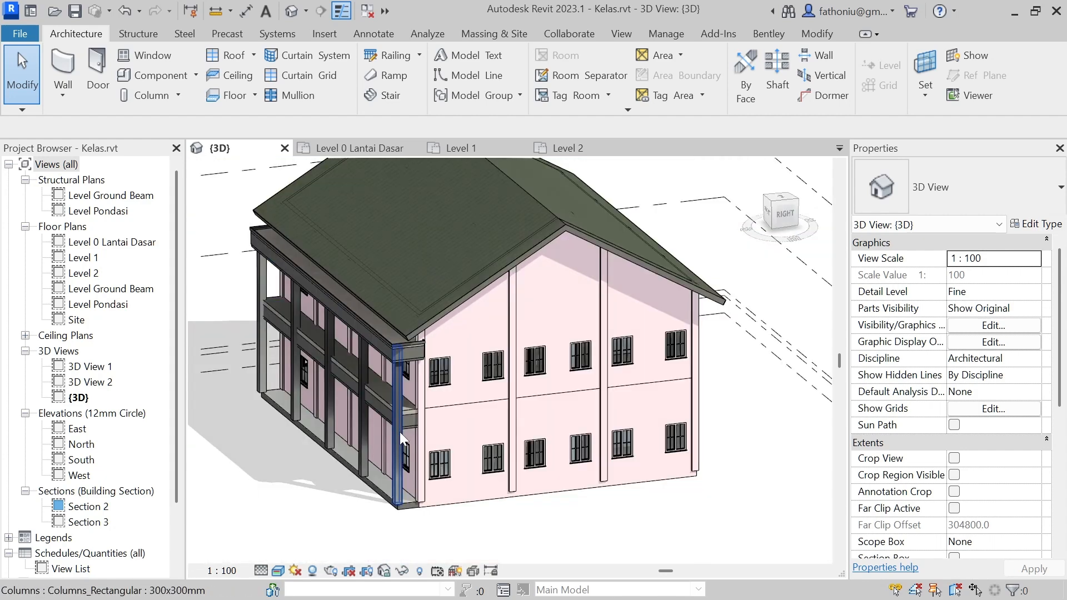
scroll(399, 432, "up", 3)
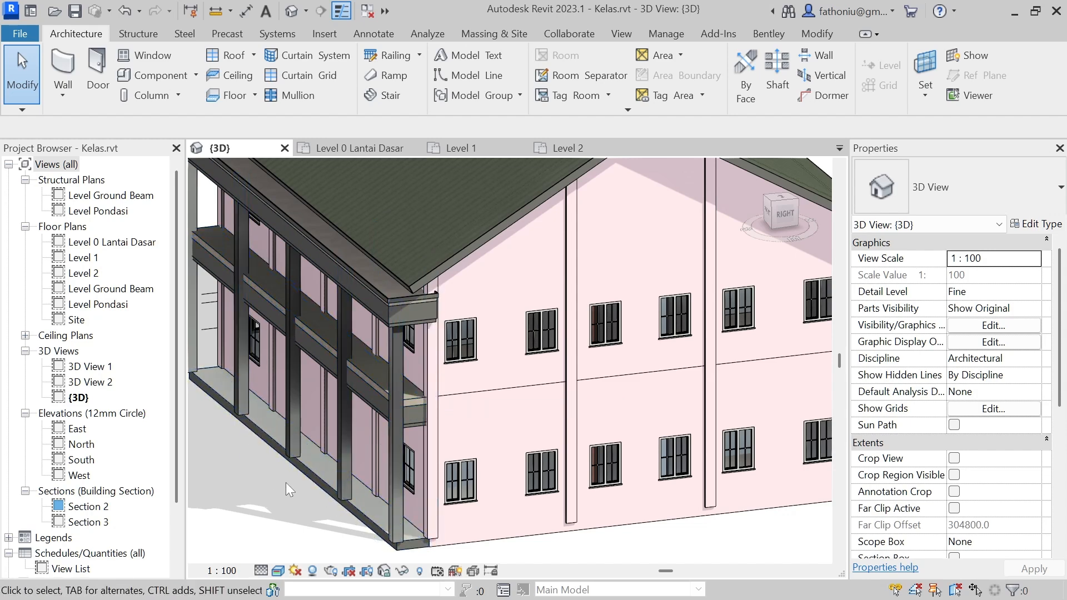
scroll(292, 479, "down", 3)
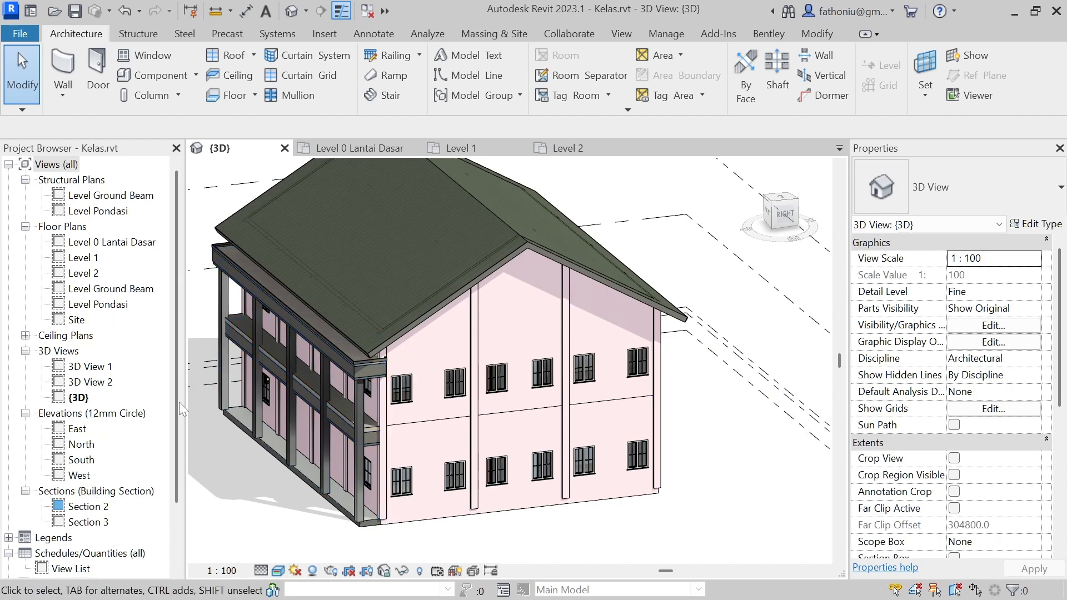
- Open the East elevation and the West elevation, and set the West elevation's visual style to Realistic
double_click(78, 428)
scroll(467, 457, "up", 3)
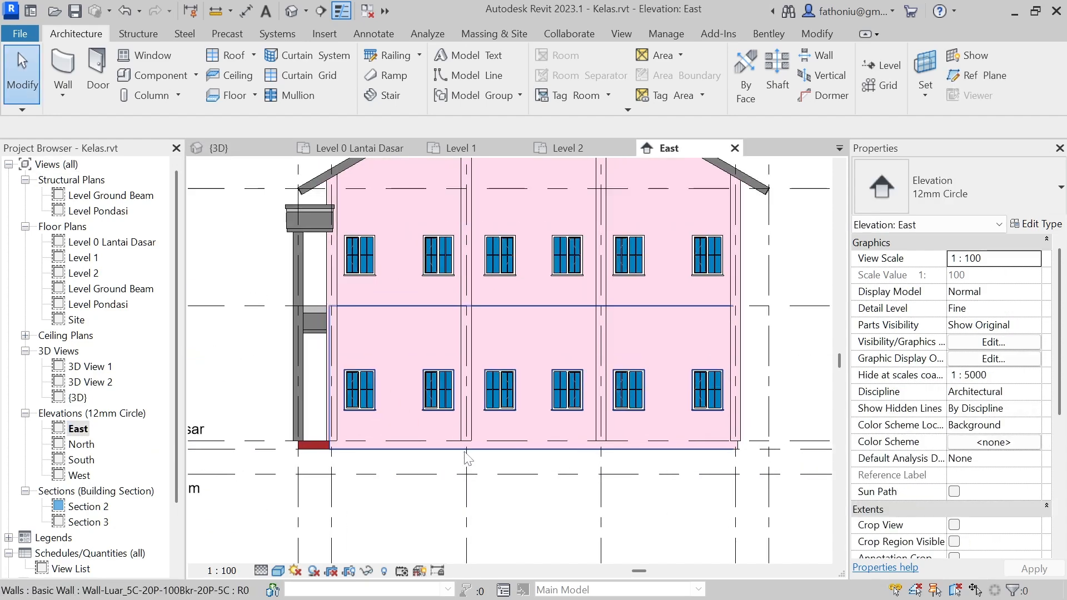
double_click(79, 475)
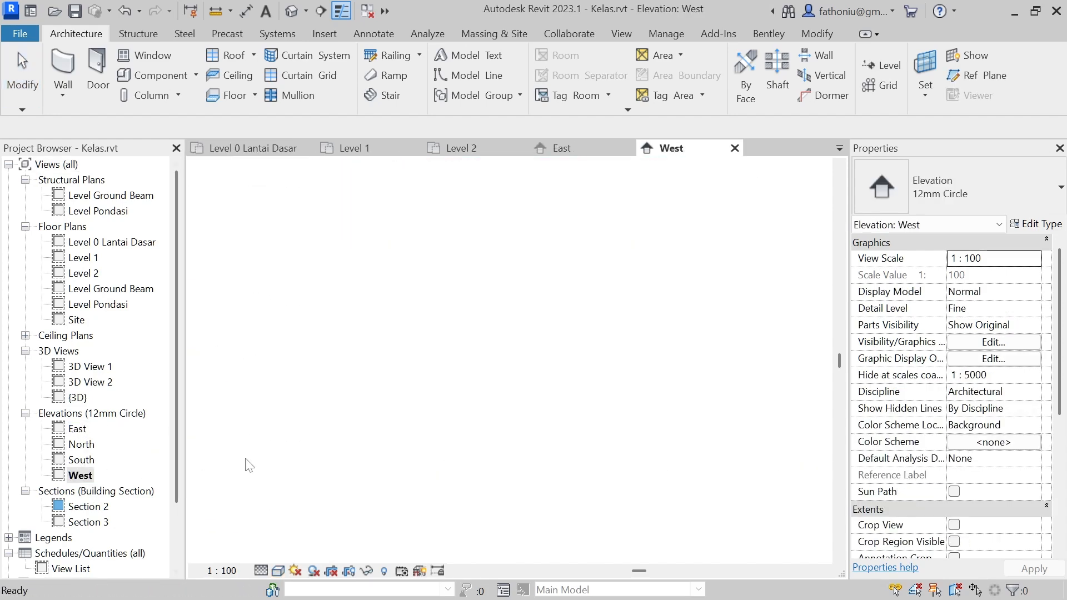
scroll(558, 466, "up", 1)
left_click(278, 571)
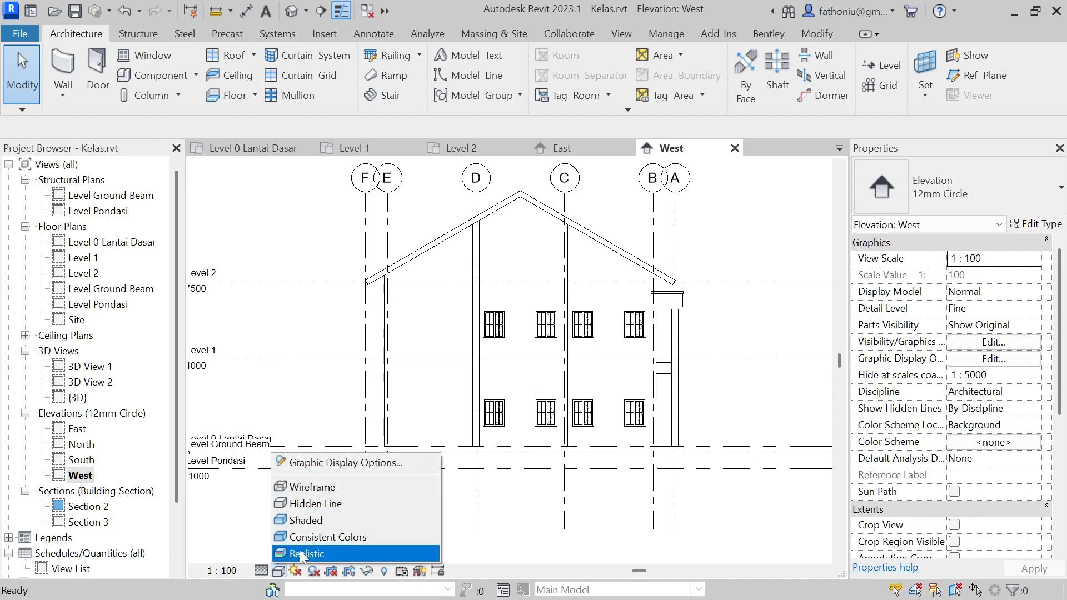
left_click(299, 552)
- Measure the horizontal distance from the ground floor slab's outer edge to the outer face of the front column
scroll(719, 422, "up", 4)
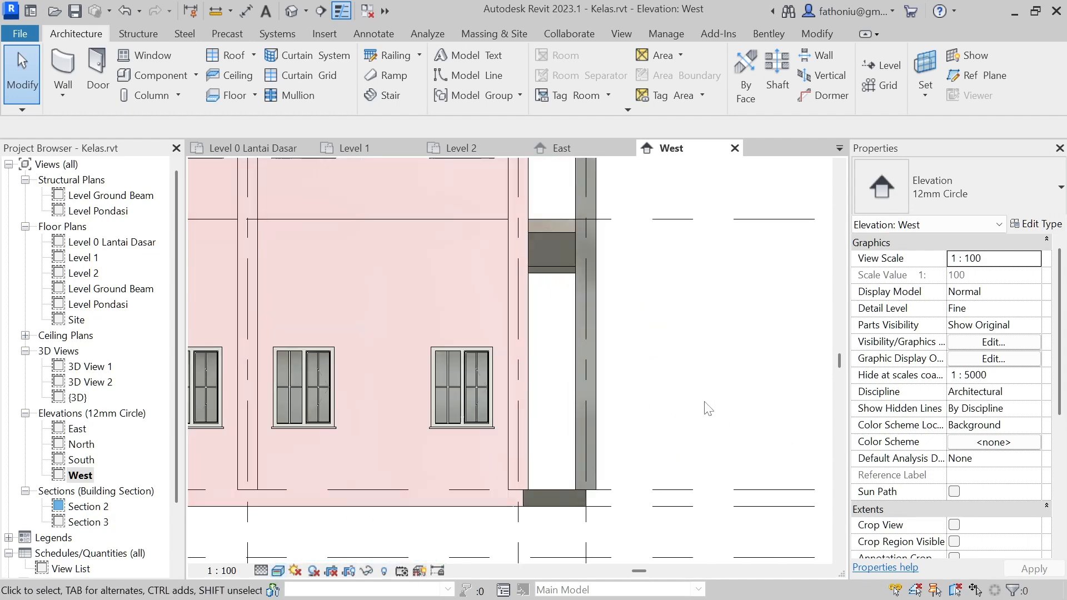
scroll(659, 378, "up", 3)
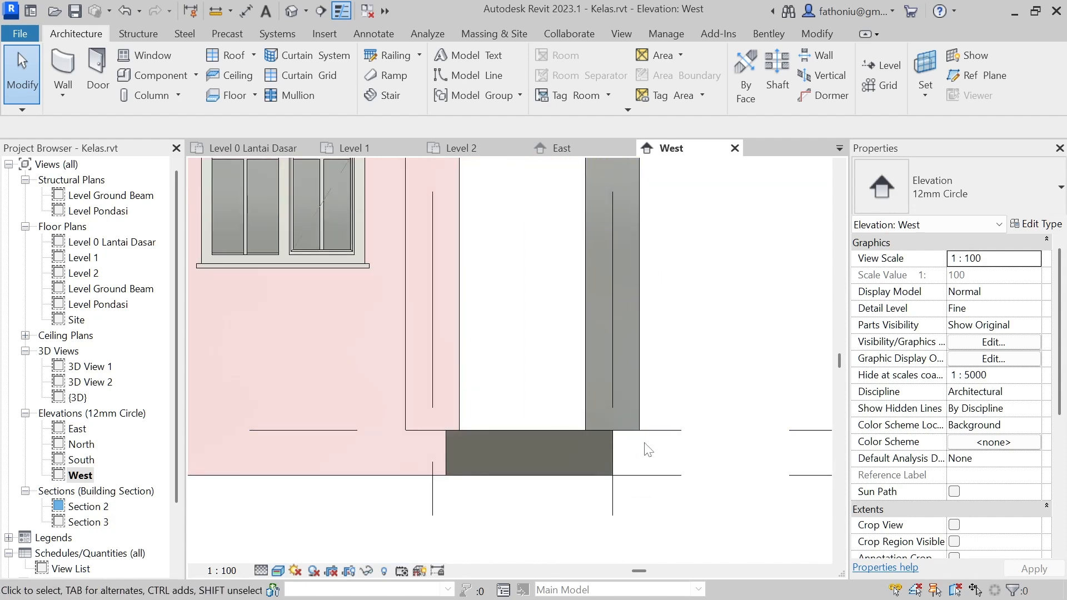
scroll(635, 440, "up", 3)
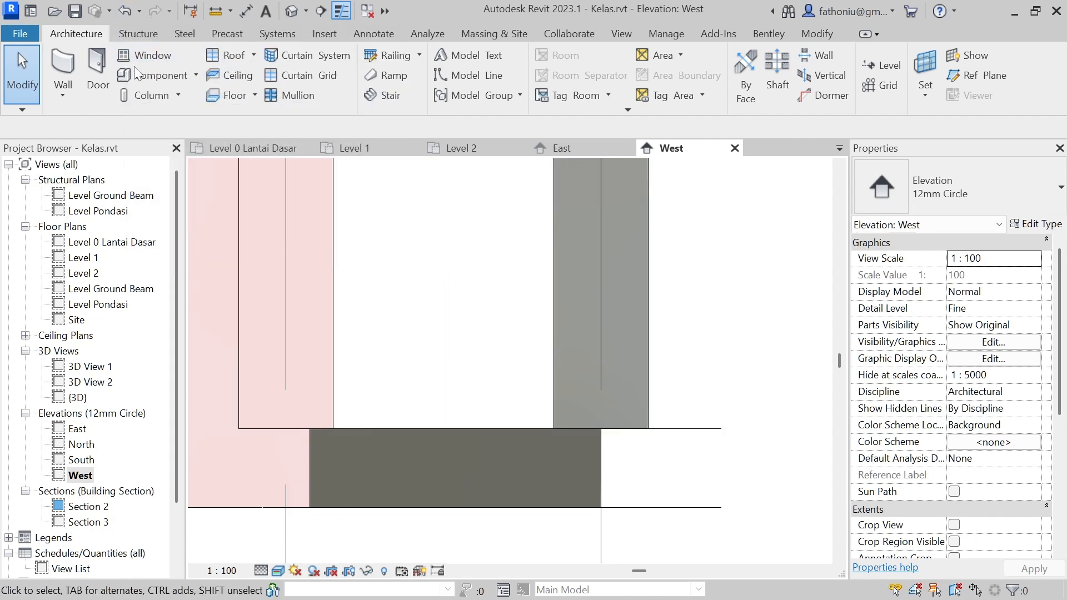
left_click(221, 12)
scroll(609, 443, "up", 3)
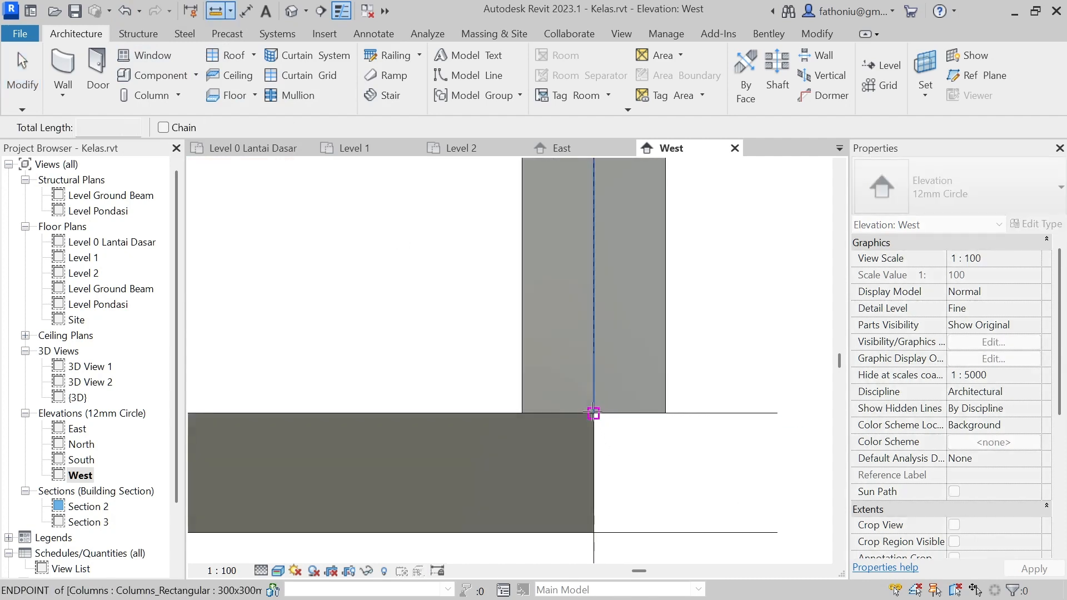
left_click(665, 413)
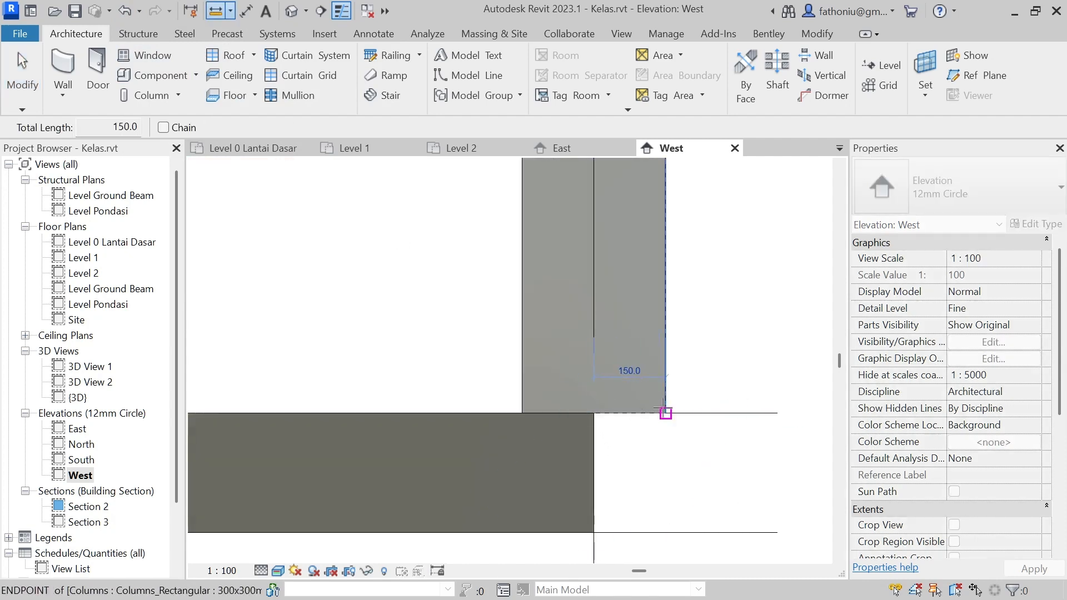
key("Escape")
key("Escape")
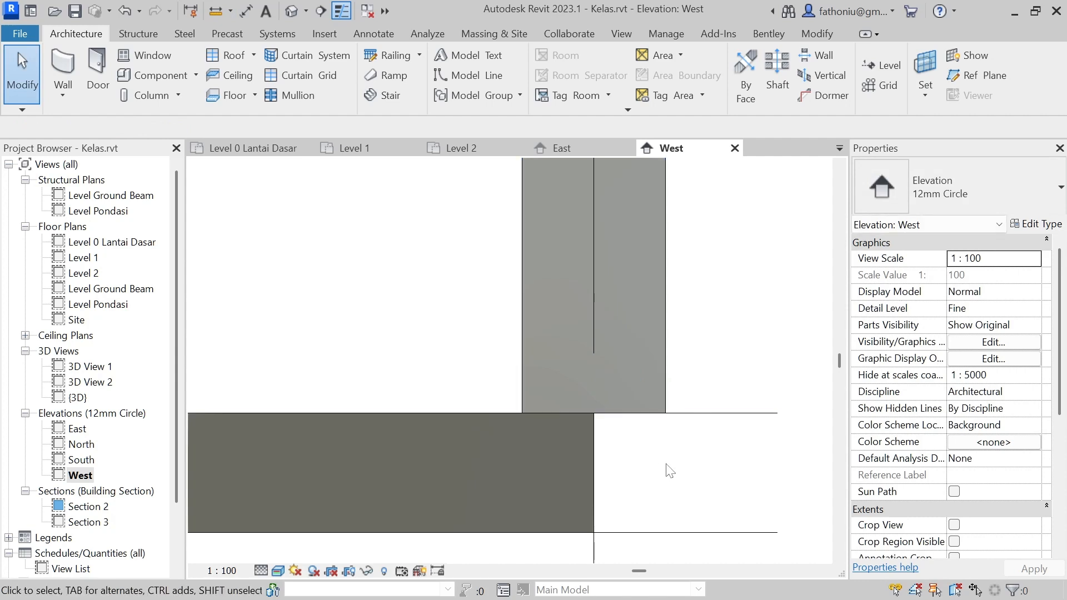
- Add an elbow to the Level Pondasi line and lower its level head clear of the Level Ground Beam label
scroll(669, 470, "down", 4)
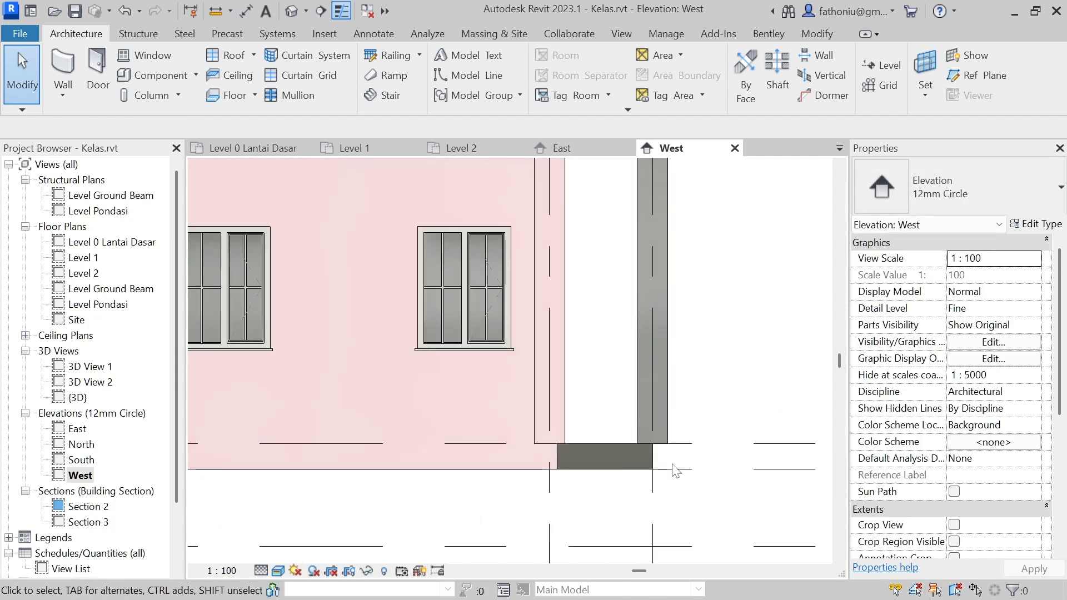
scroll(556, 464, "down", 3)
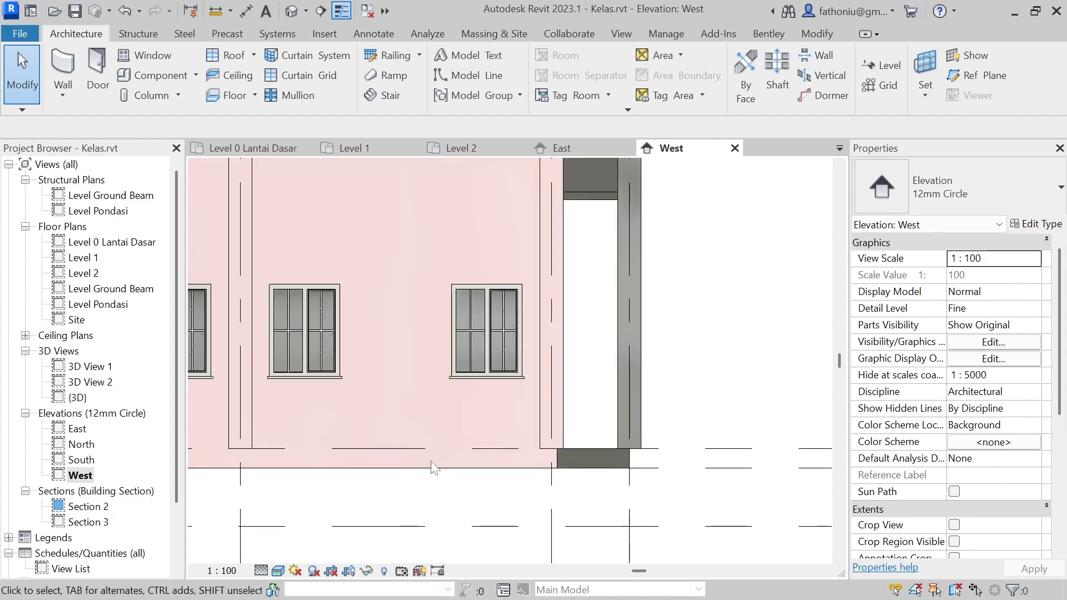
scroll(581, 489, "down", 4)
middle_click_drag(604, 486, 763, 474)
middle_click_drag(500, 461, 575, 429)
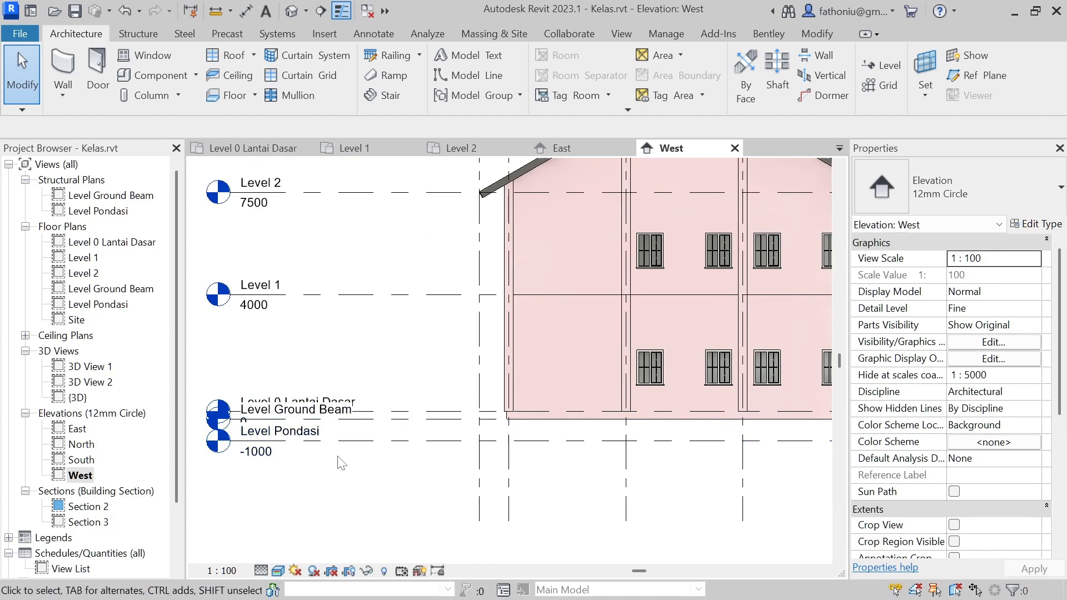
left_click(360, 441)
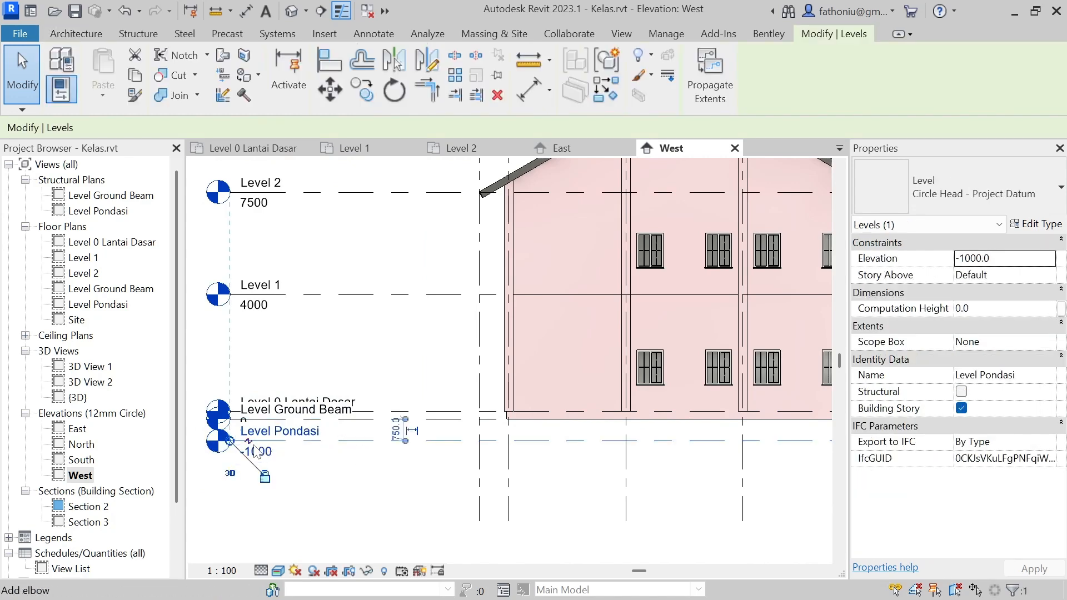
left_click_drag(248, 445, 249, 487)
- Add an elbow to the Level Ground Beam line and place its level head between the Level 0 Lantai Dasar and Level Pondasi labels
left_click(278, 425)
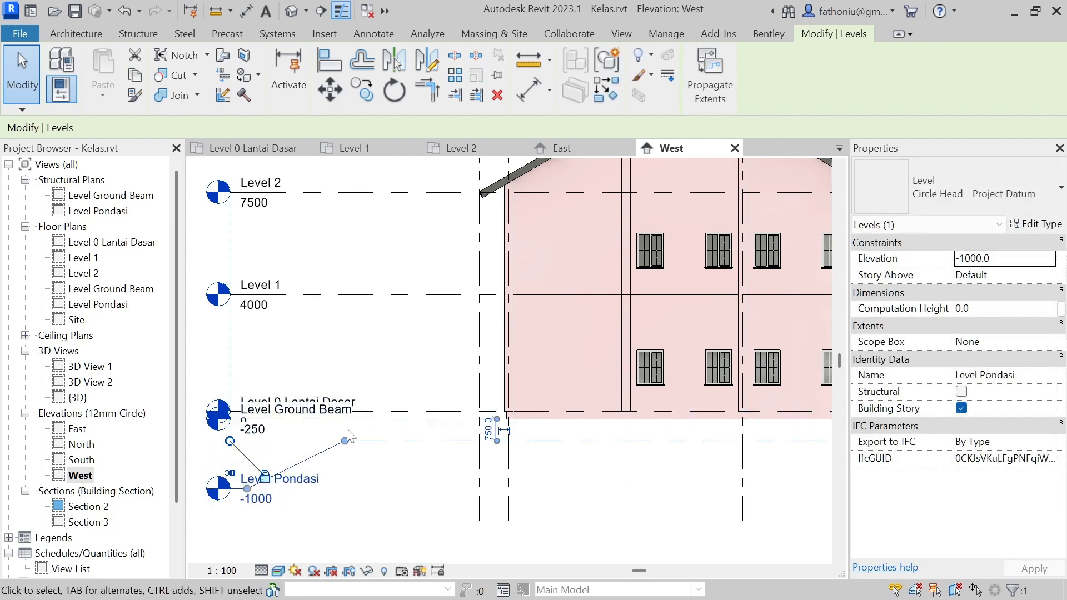
left_click(248, 420)
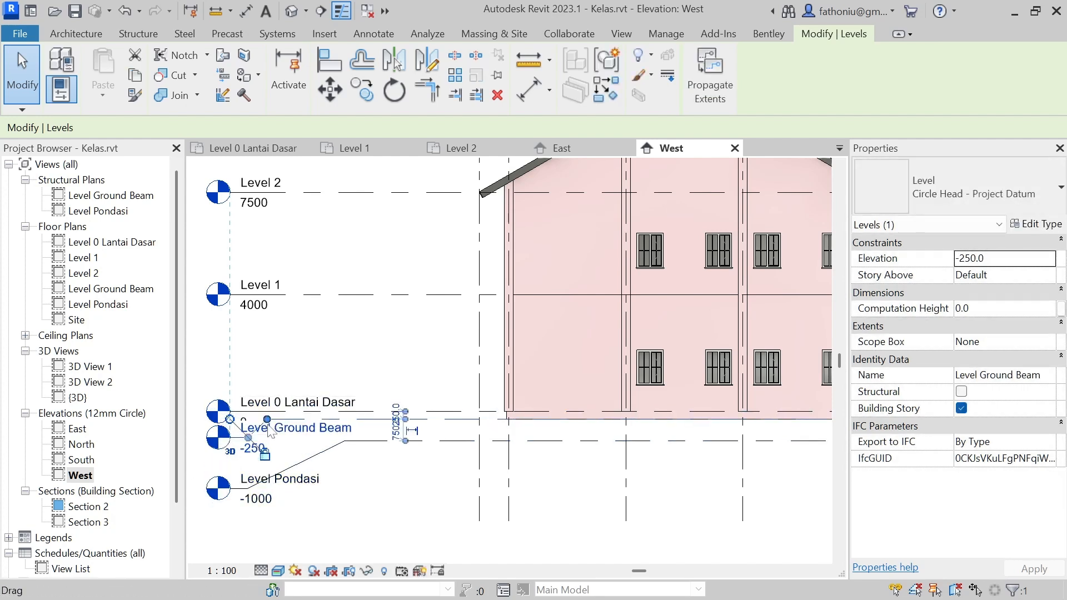
left_click_drag(266, 419, 345, 420)
left_click_drag(249, 438, 248, 456)
left_click(420, 505)
left_click(243, 494)
left_click_drag(243, 494, 243, 504)
left_click(432, 482)
- Examine the ground floor slab's outer edge beneath the front column in relation to the ground floor and ground beam levels
scroll(433, 485, "down", 2)
middle_click_drag(554, 512, 440, 502)
scroll(448, 472, "up", 7)
scroll(510, 439, "down", 5)
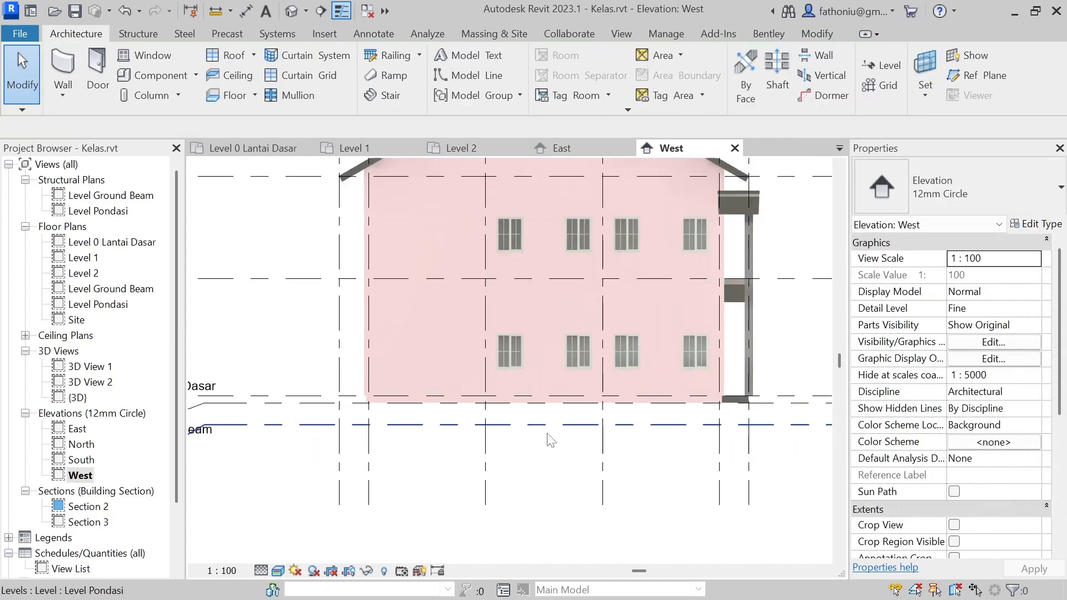
middle_click_drag(532, 436, 314, 419)
scroll(453, 375, "up", 4)
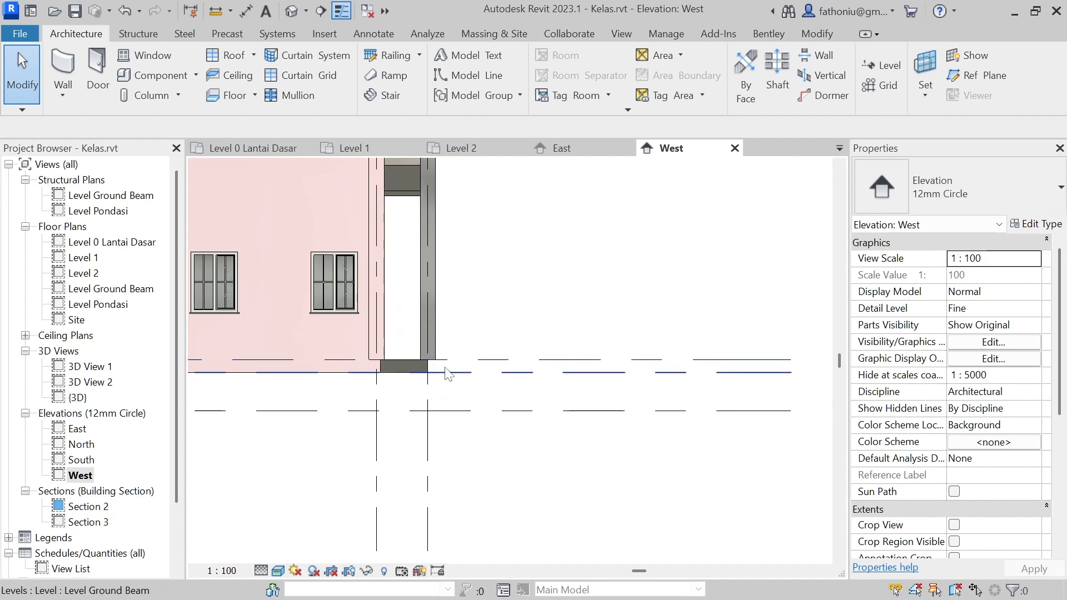
scroll(453, 370, "up", 2)
scroll(457, 376, "down", 3)
middle_click_drag(425, 382, 537, 388)
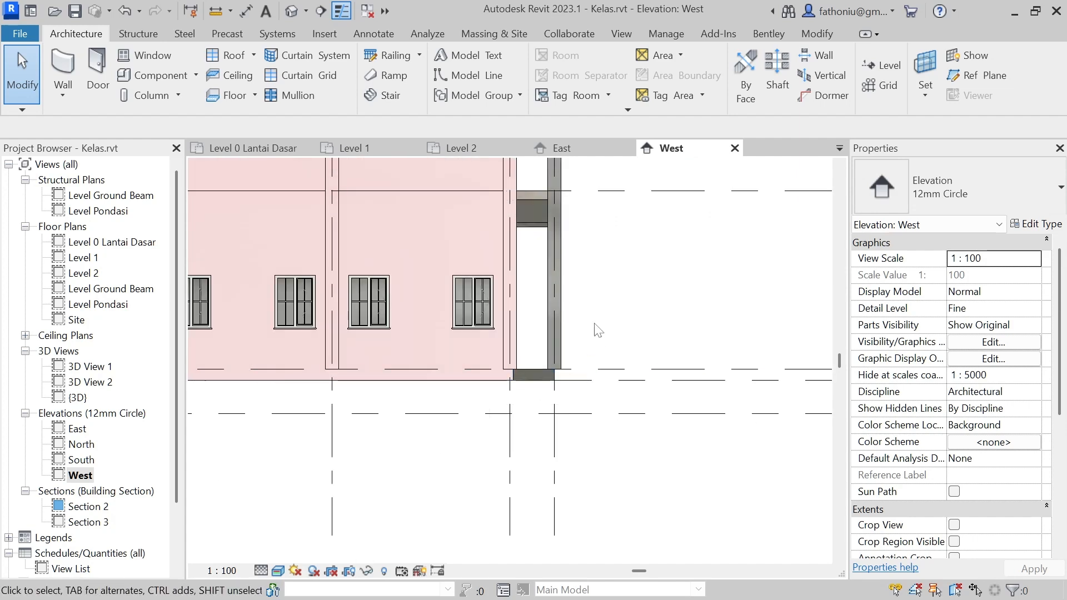
scroll(589, 367, "up", 2)
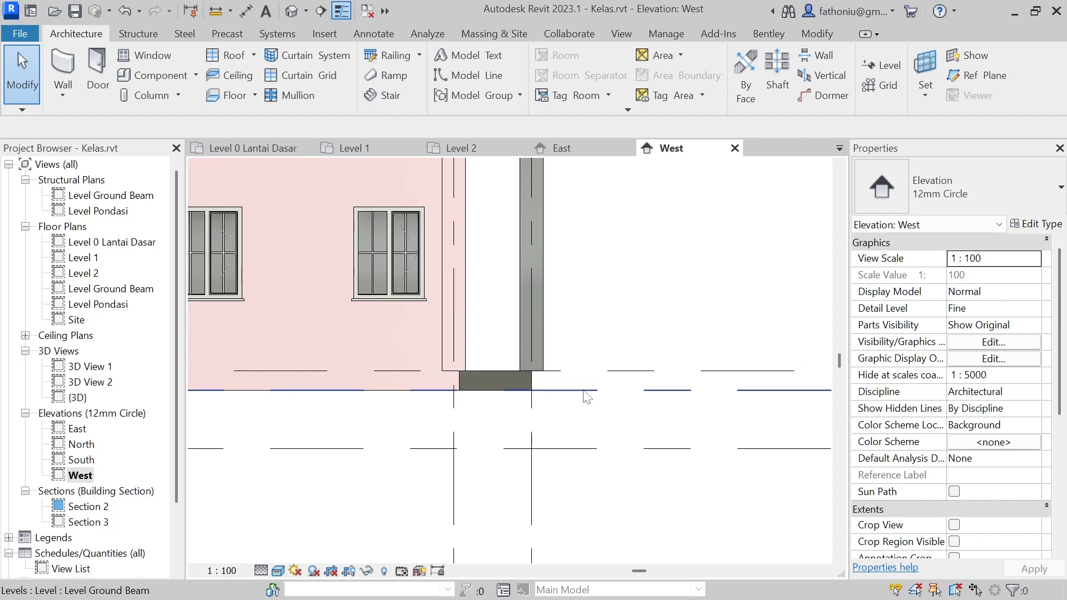
scroll(583, 398, "up", 2)
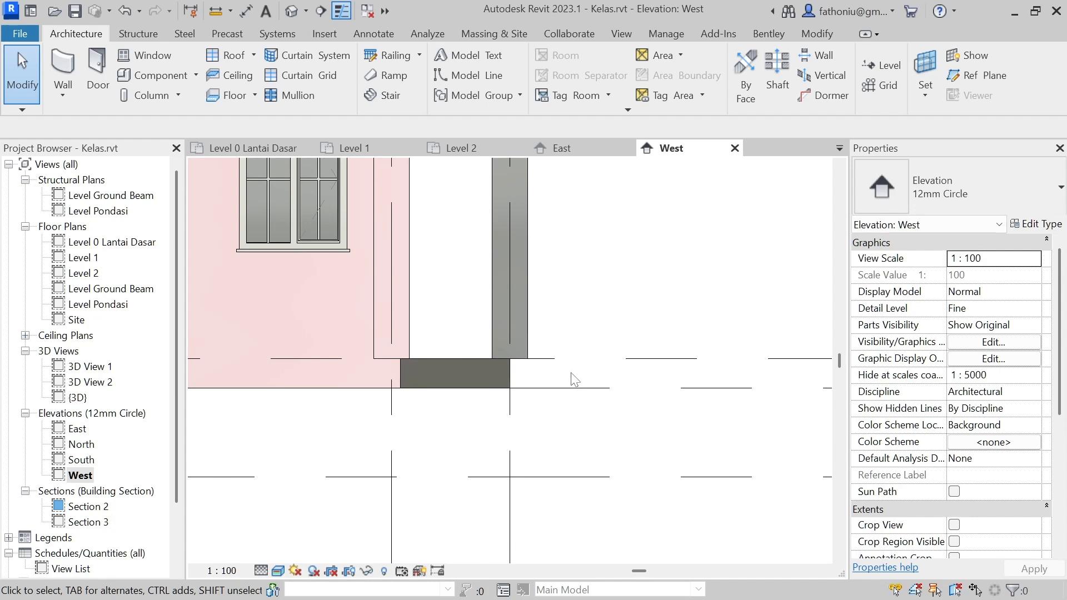
scroll(575, 380, "up", 2)
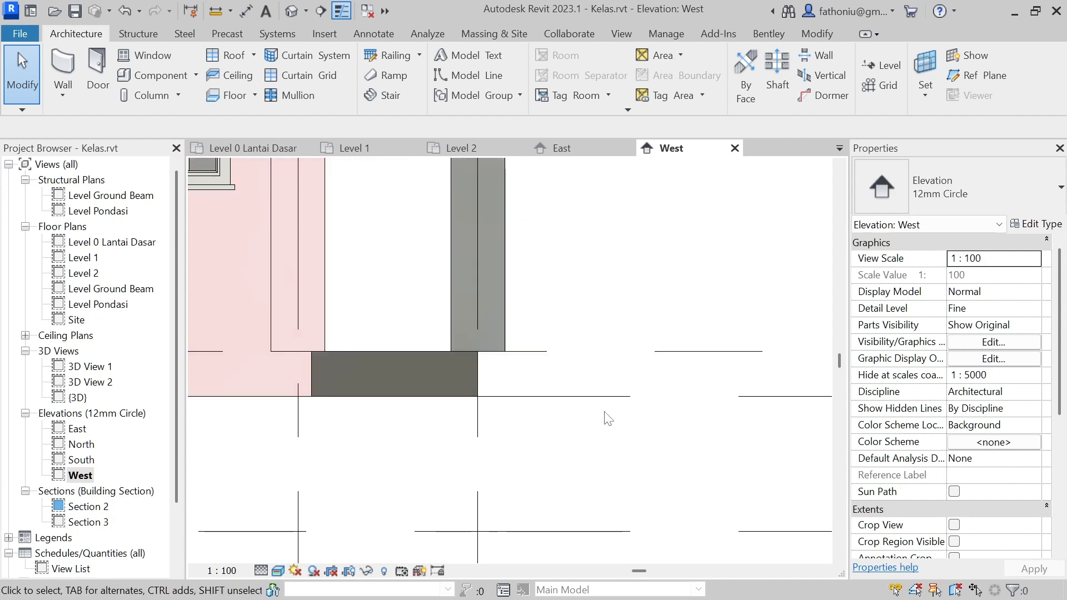
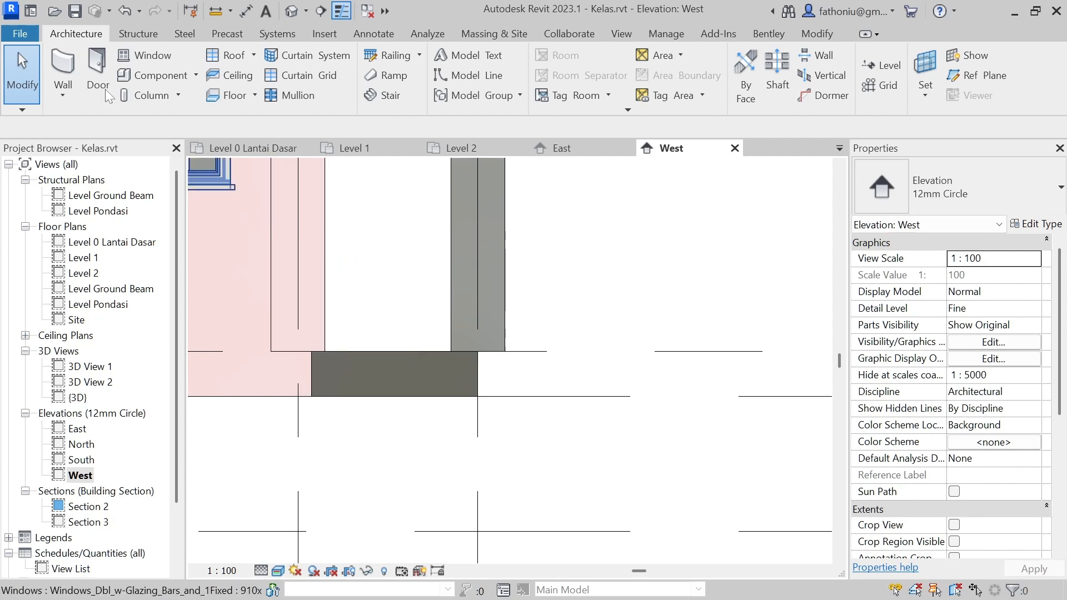
- Create a new family from the Metric Profile-Stair Nosing.rft template
left_click(25, 37)
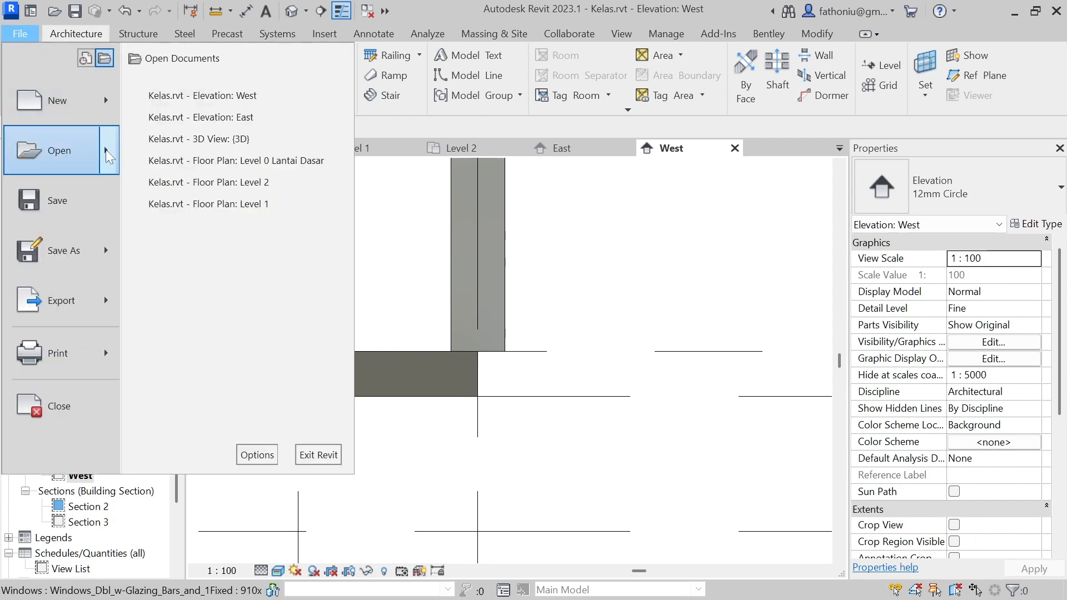
mouse_move(107, 106)
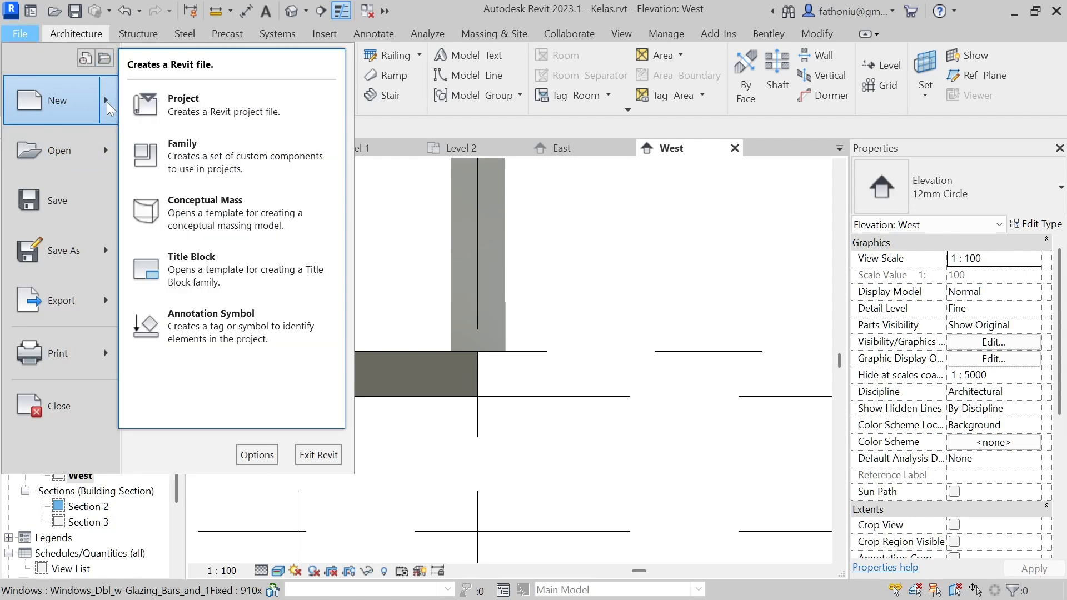
left_click(172, 159)
scroll(575, 296, "down", 10)
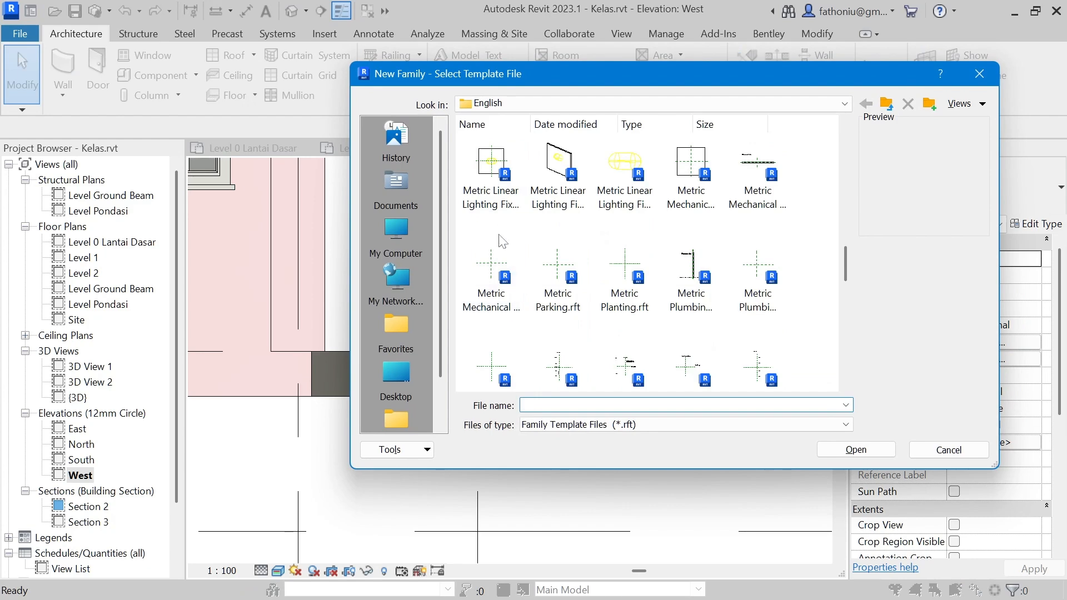
scroll(502, 233, "down", 10)
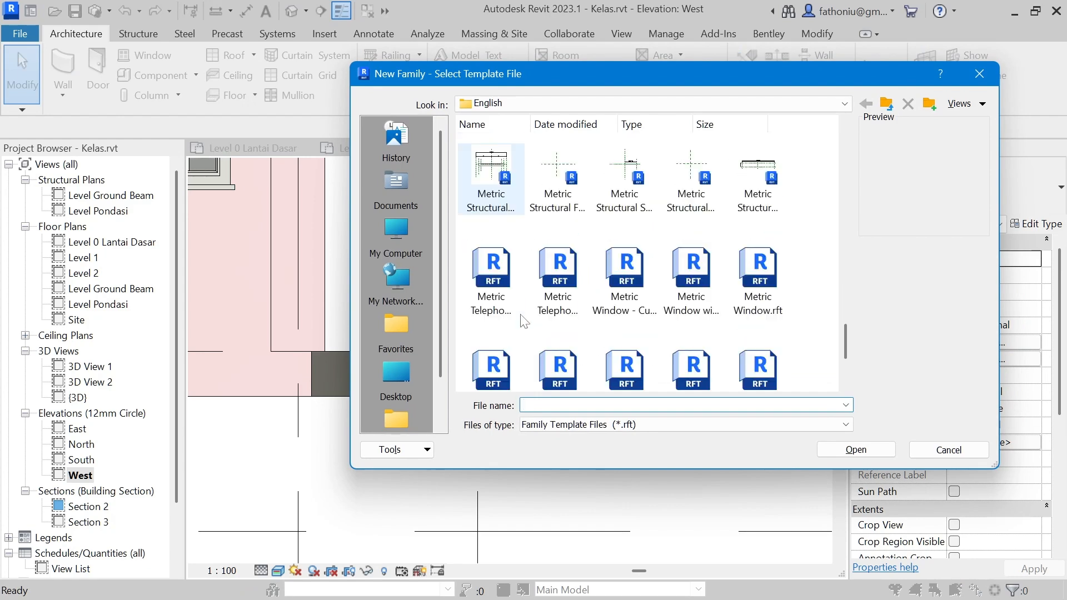
scroll(520, 312, "up", 3)
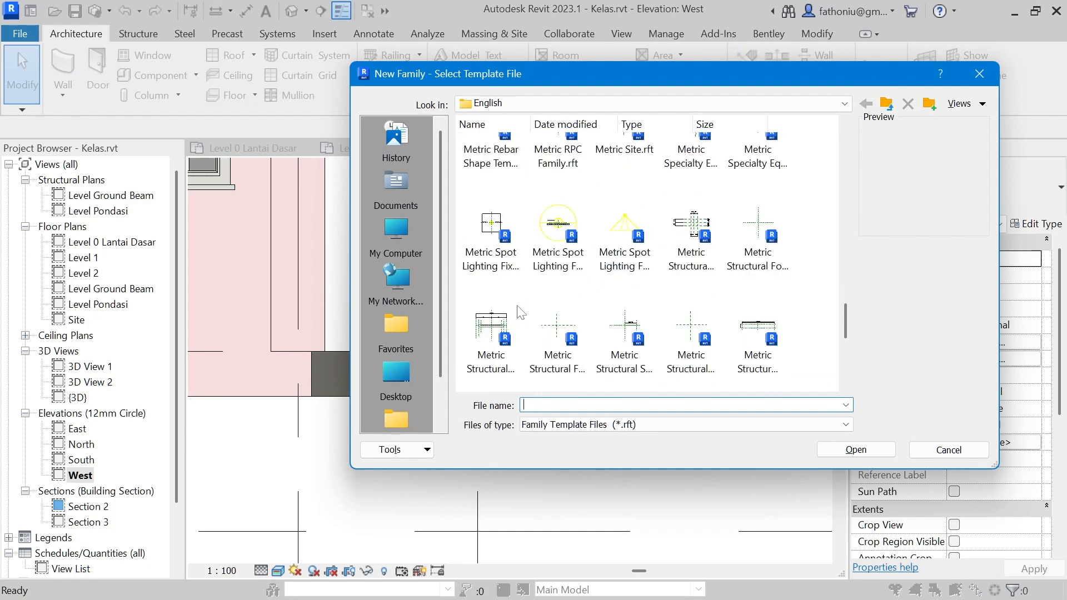
scroll(521, 313, "up", 3)
left_click(491, 175)
scroll(491, 183, "up", 3)
scroll(485, 333, "down", 3)
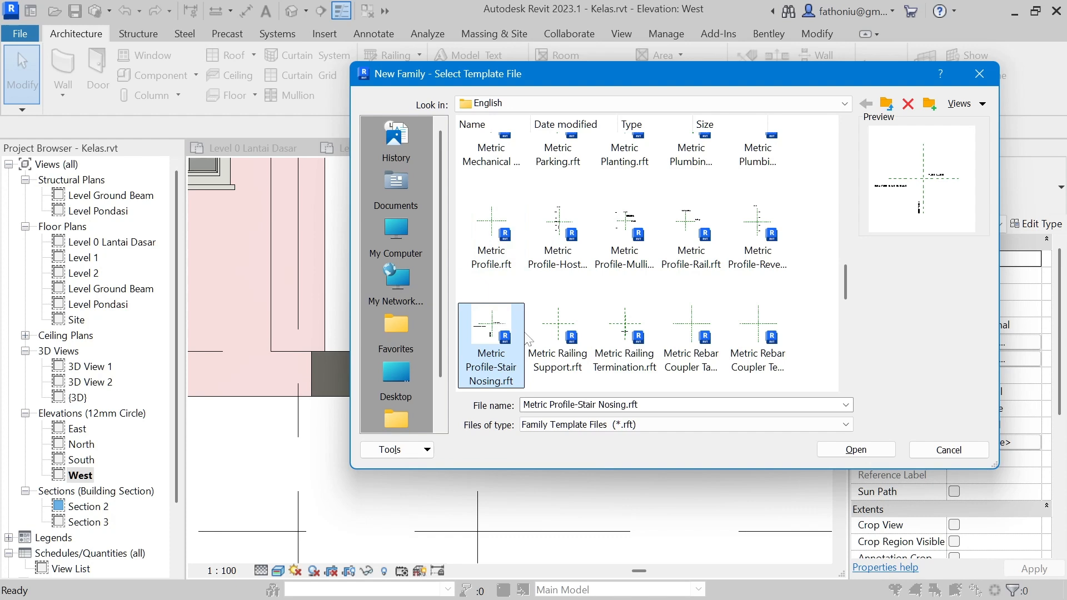
left_click(856, 449)
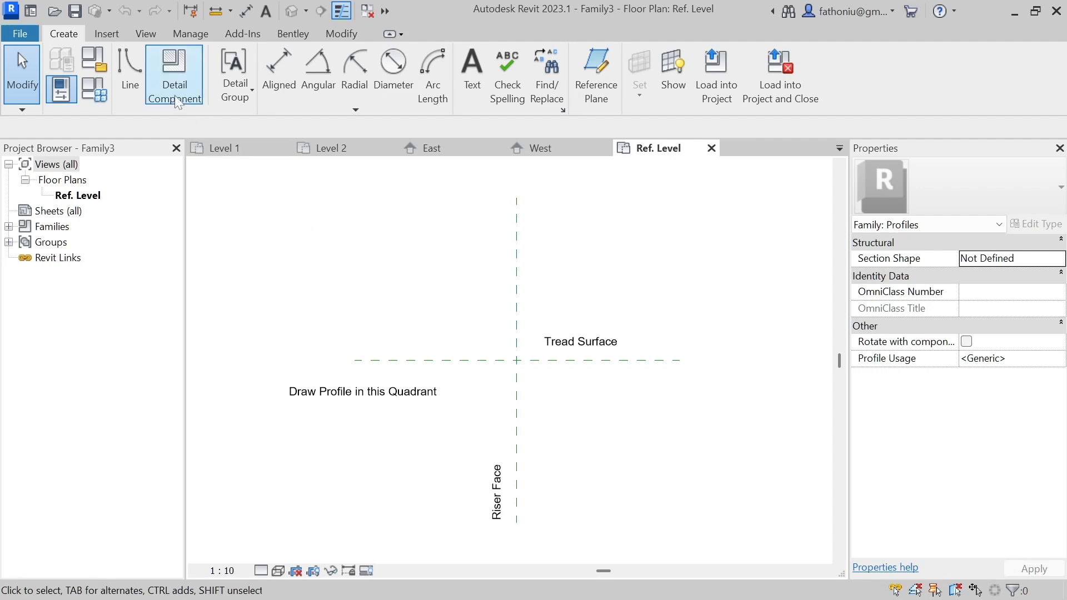
- Draw profile lines from the reference plane intersection: 250 mm down along the Riser Face plane, and a 400 mm horizontal base toward the tread side
left_click(140, 69)
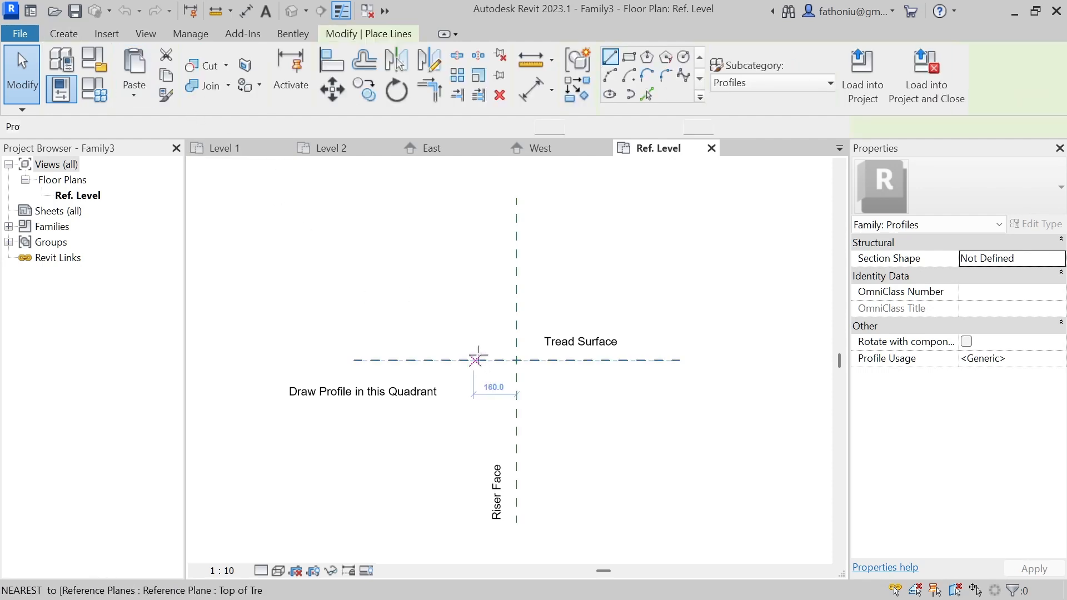
left_click(516, 360)
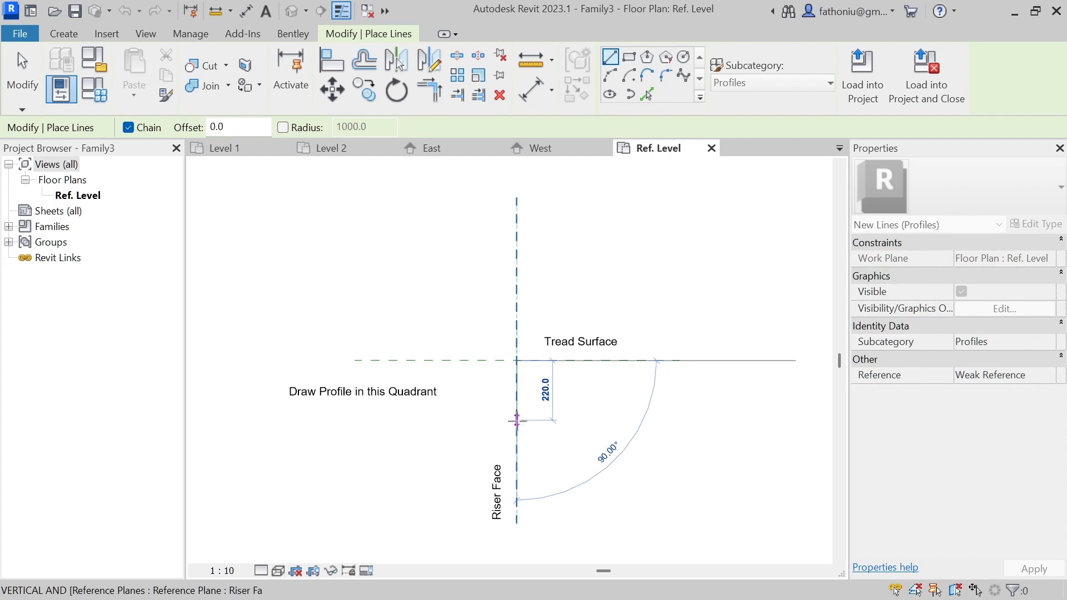
scroll(516, 421, "up", 3)
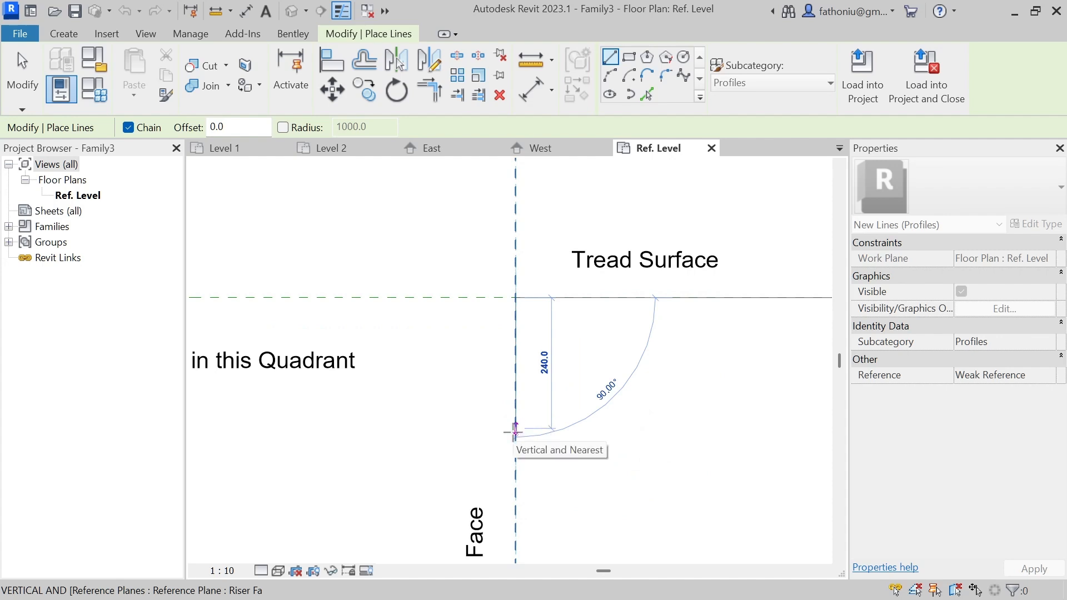
scroll(515, 432, "up", 2)
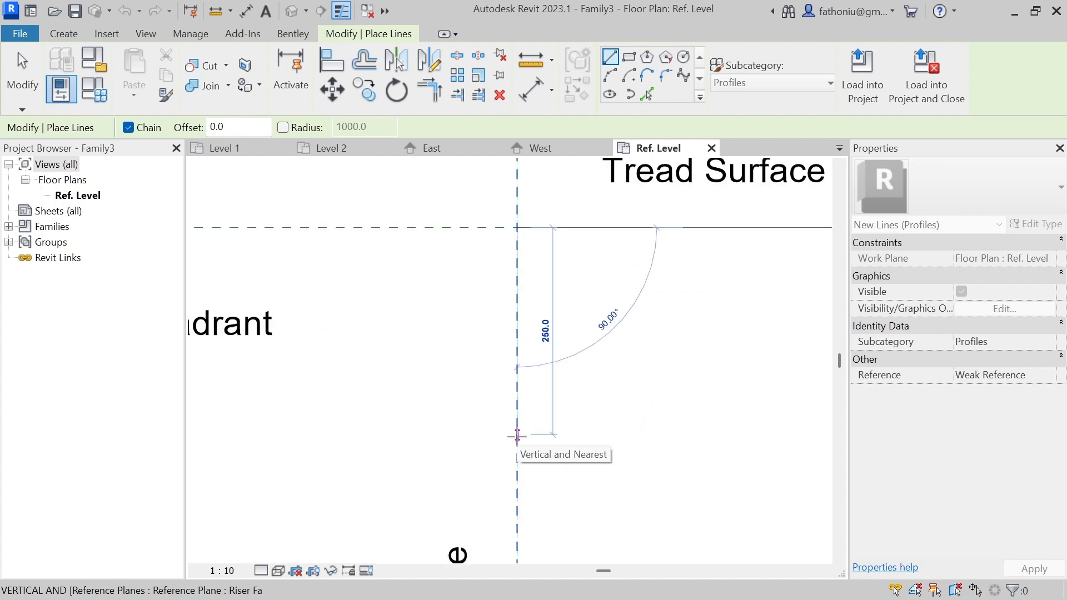
left_click(516, 432)
scroll(724, 440, "down", 1)
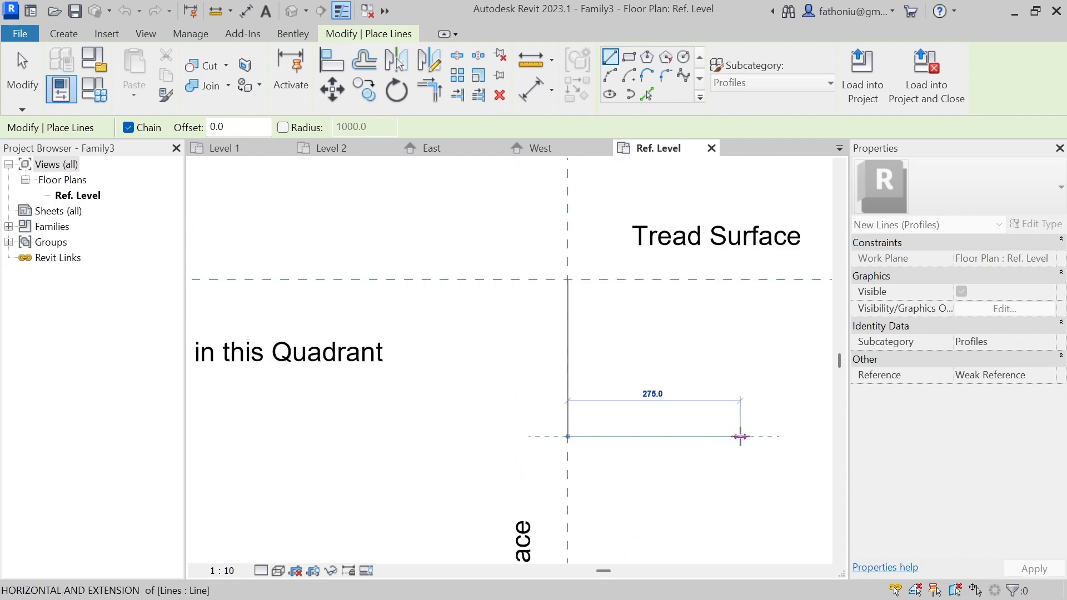
middle_click_drag(739, 435, 578, 433)
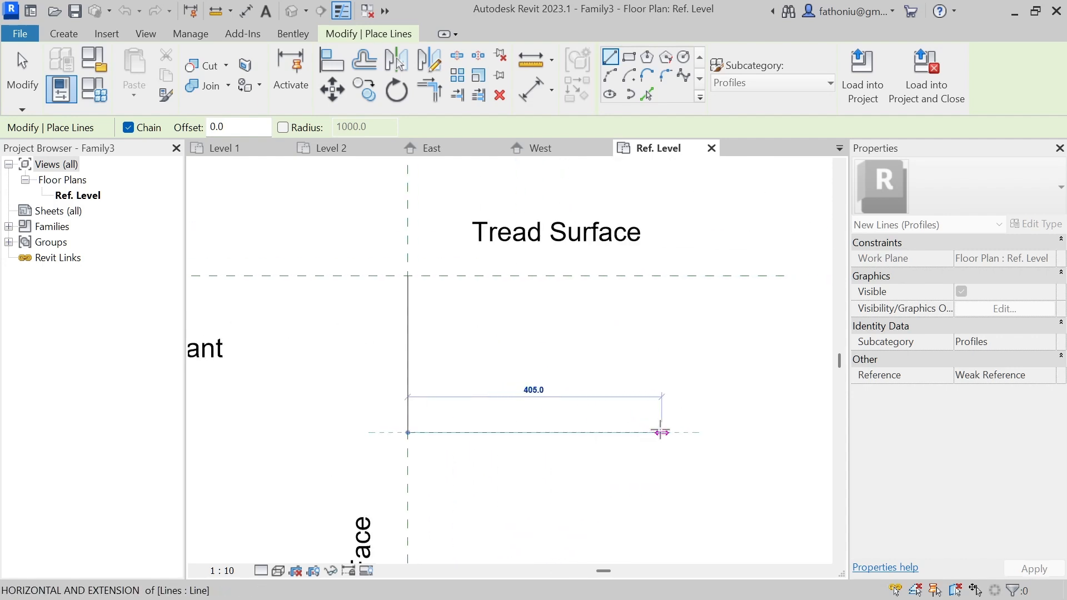
scroll(657, 432, "up", 1)
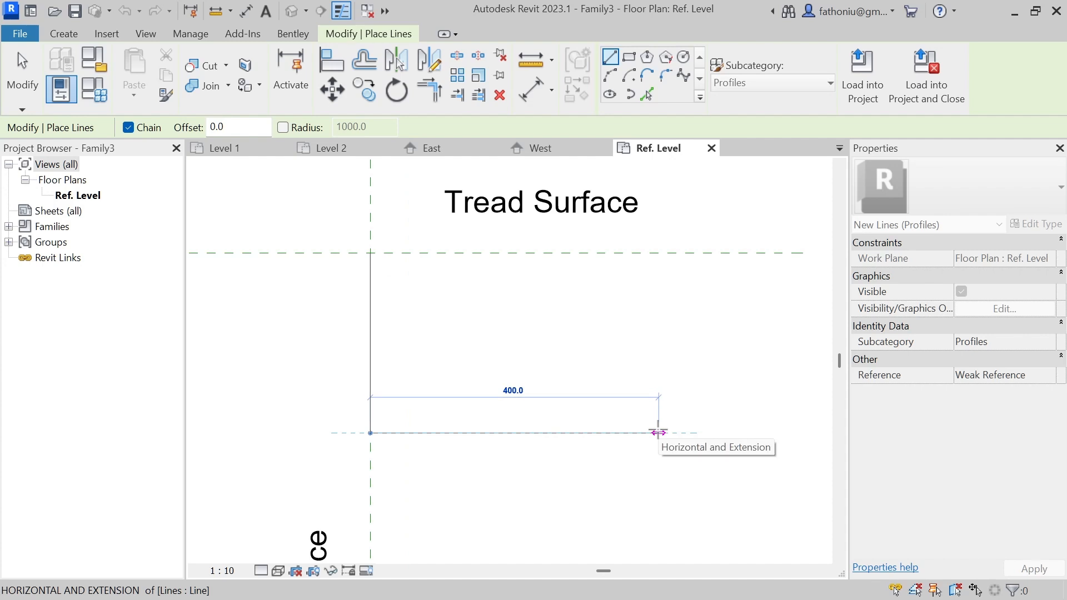
left_click(658, 432)
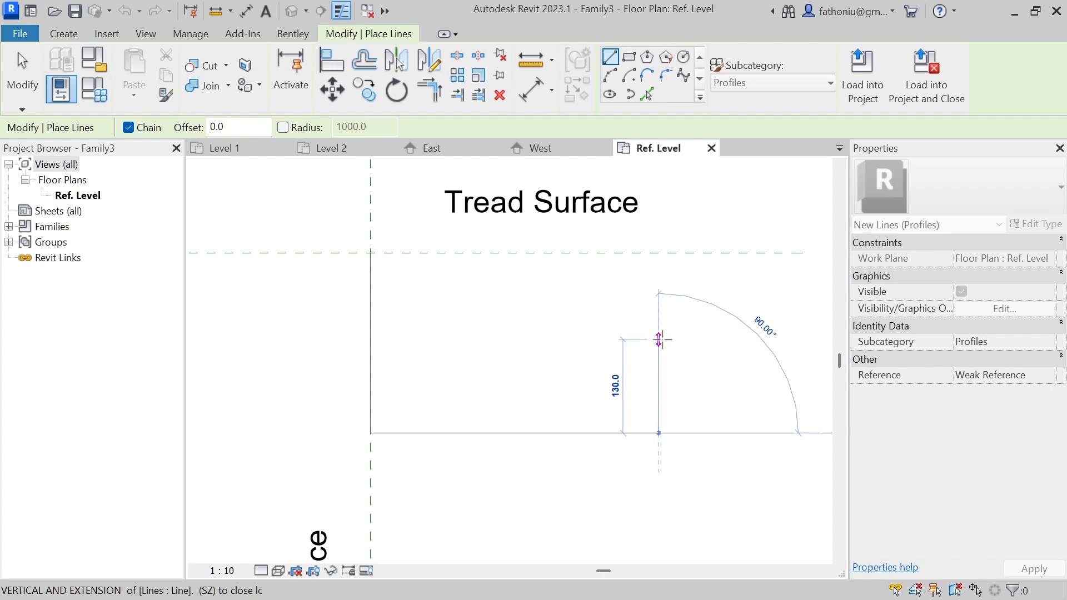
- Close the two-step profile with a 130 mm riser, a 200 mm tread, a 120 mm riser and a top line back to the origin
left_click(658, 338)
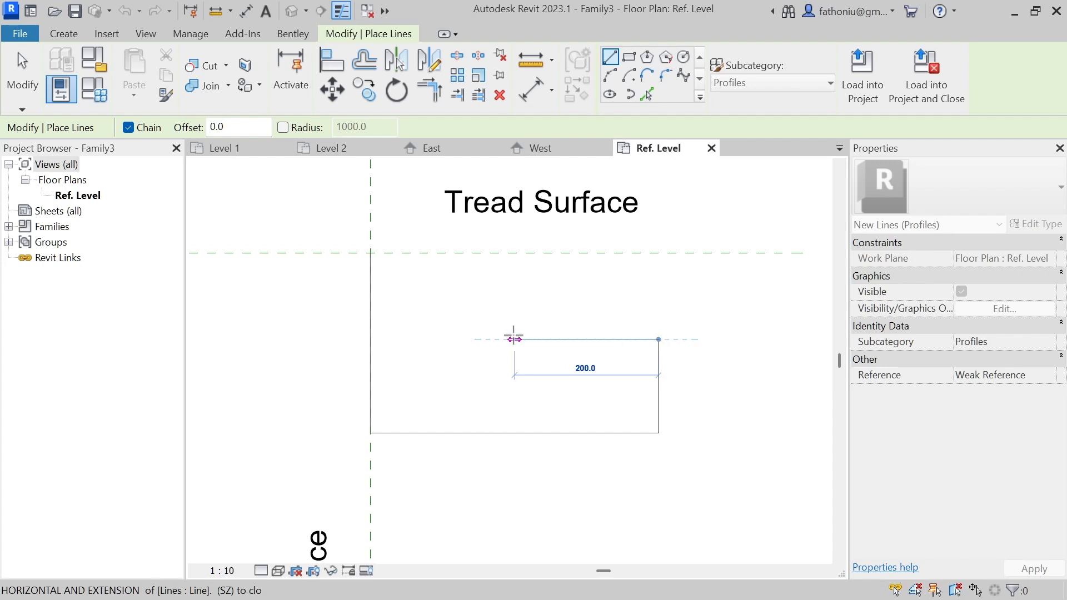
left_click(514, 339)
left_click(514, 253)
left_click(370, 252)
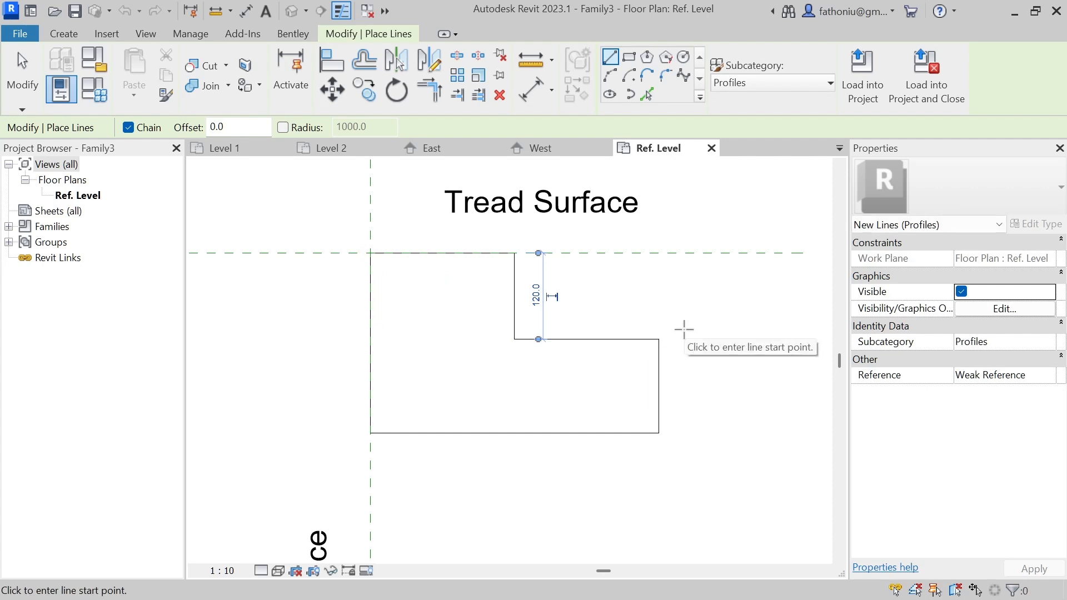
- Save the family as ProfilTangga and load it into the Kelas project, closing the family and dismissing the save reminder
scroll(684, 329, "down", 3)
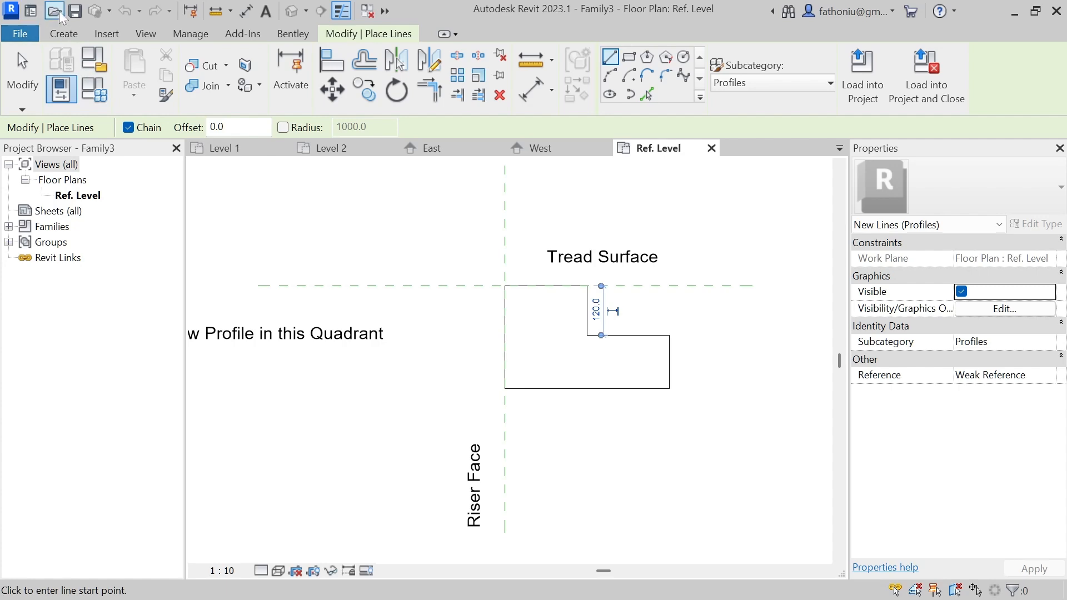
key("ctrl+s")
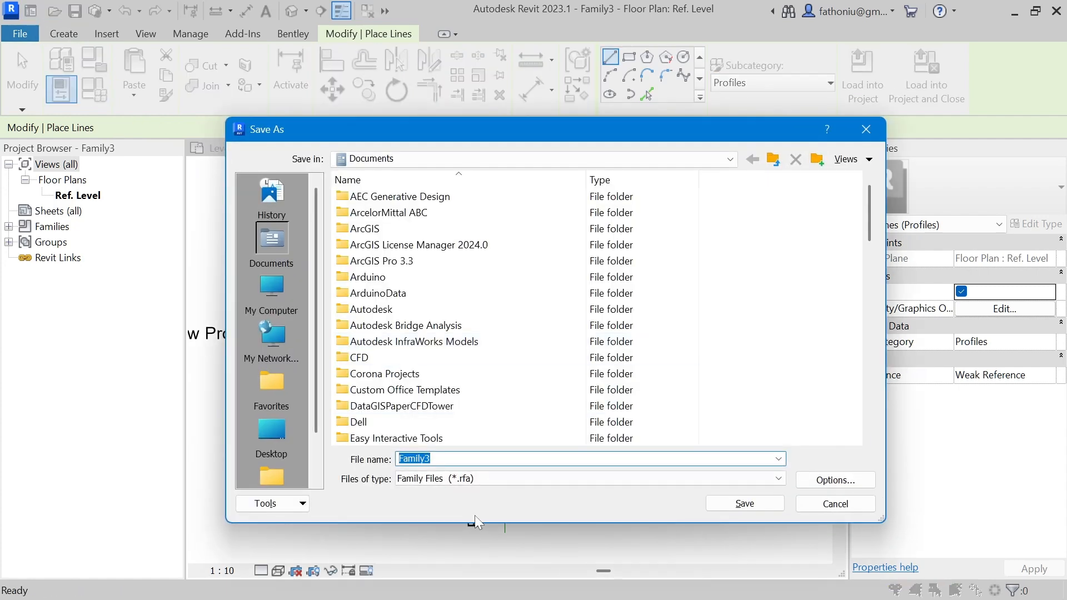
type("Profi")
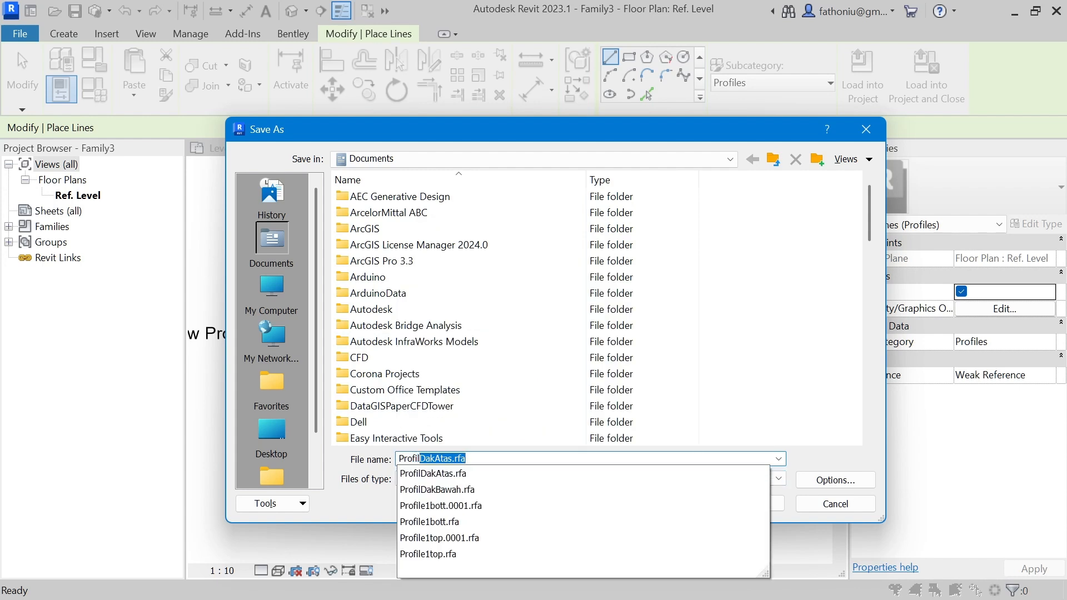
type("lTangga")
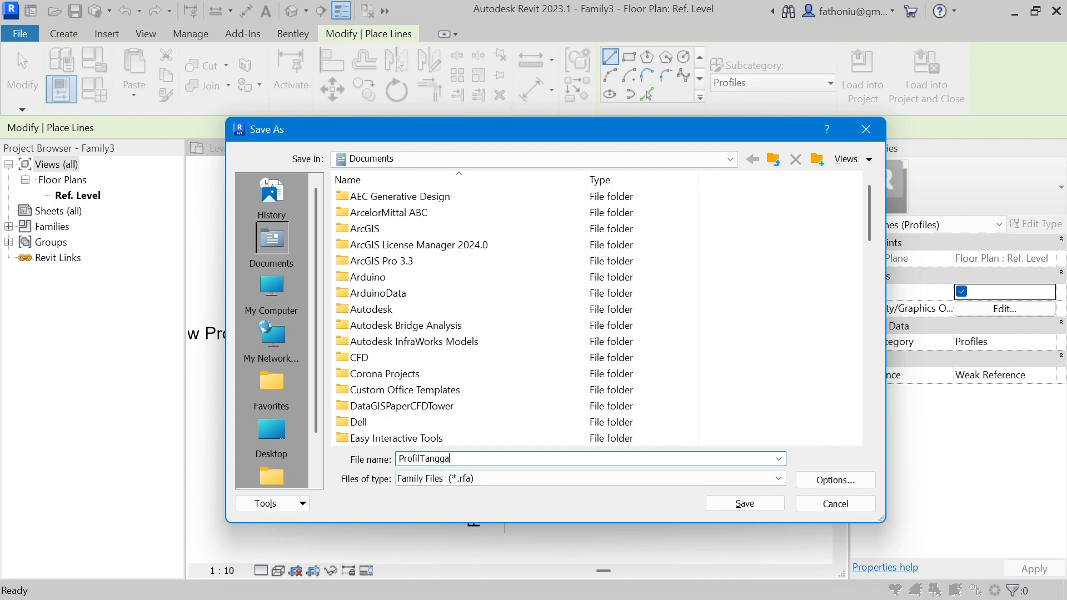
left_click(761, 502)
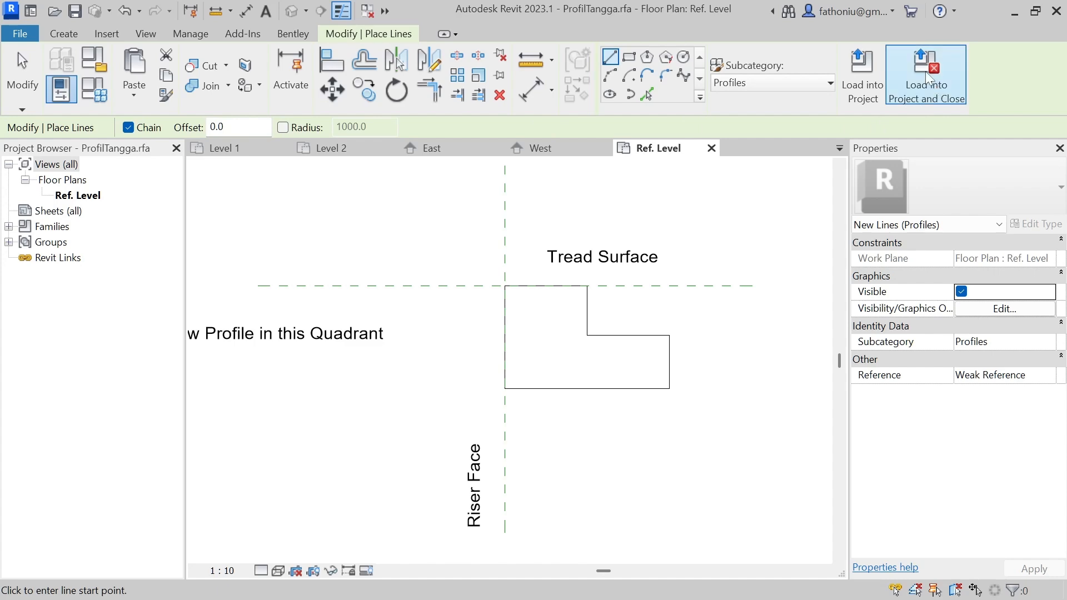
left_click(925, 71)
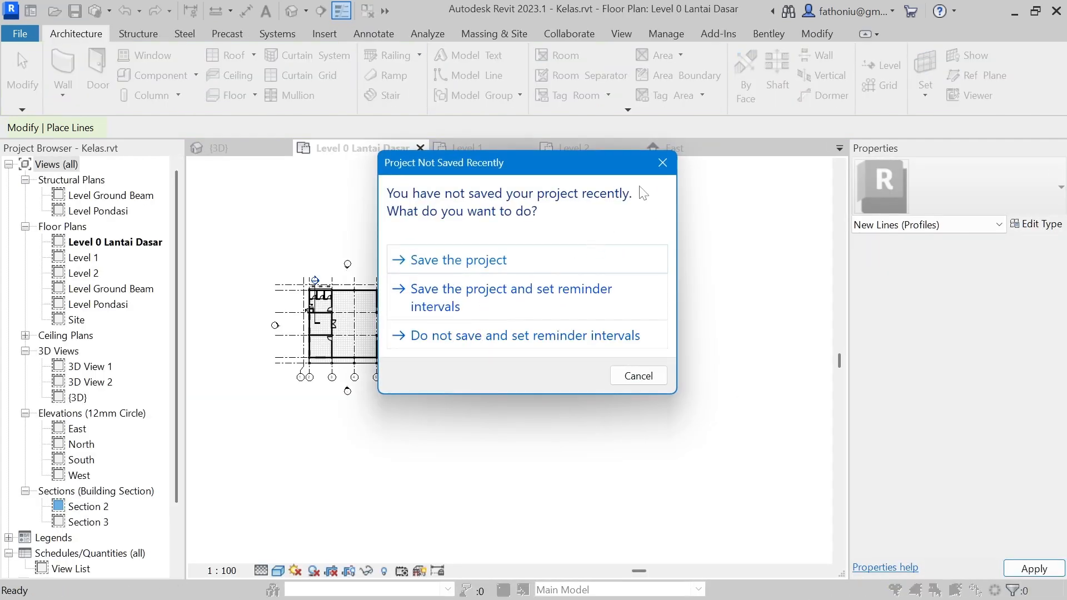
left_click(662, 163)
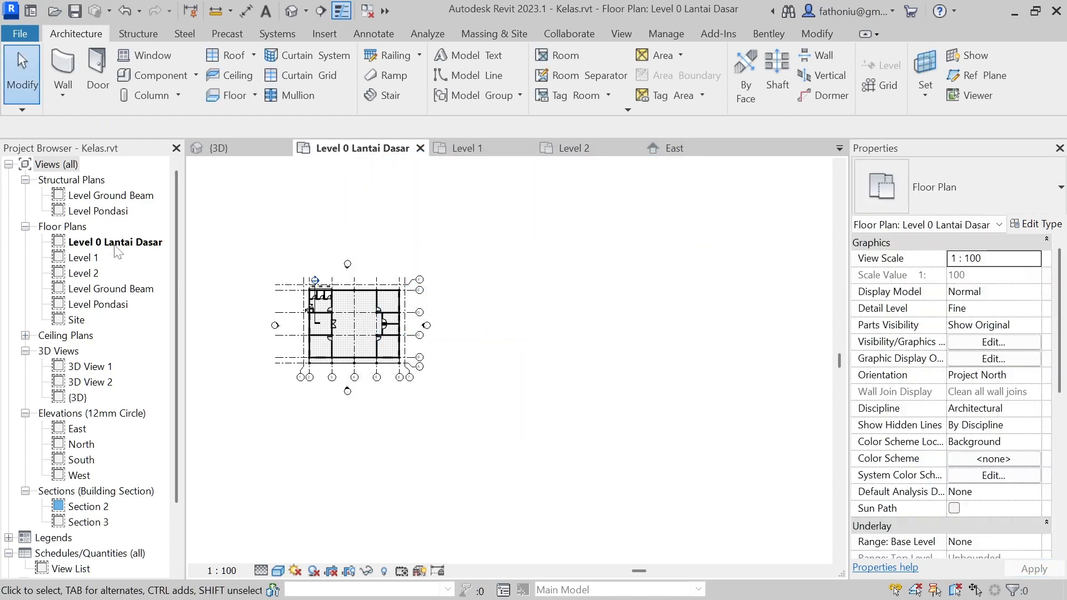
- Start a floor slab edge in the {3D} view and duplicate its type as Standard TanggaBawah
left_click(254, 148)
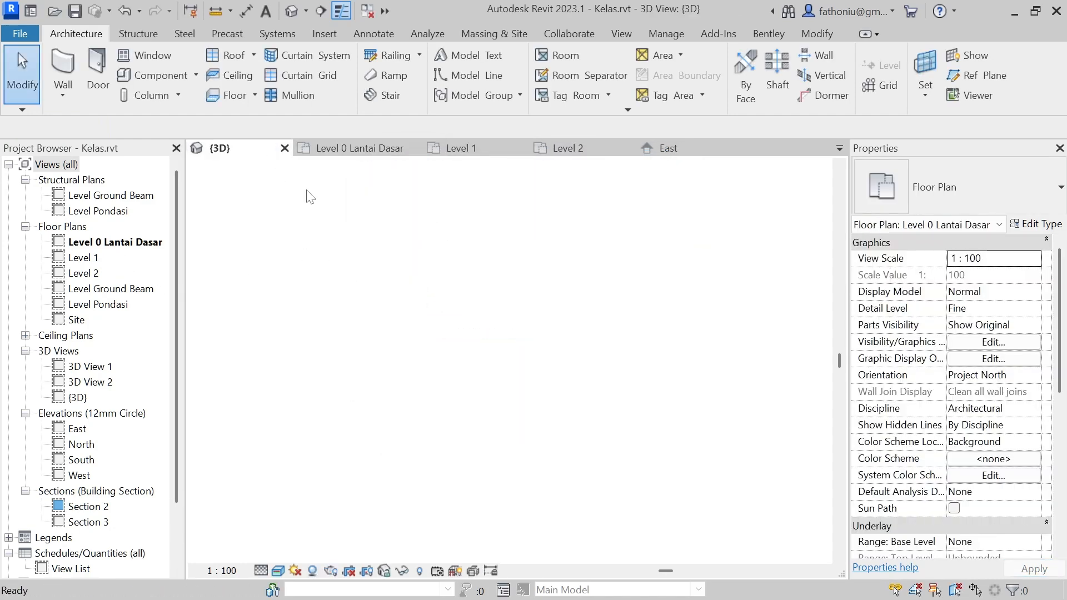
scroll(396, 469, "up", 6)
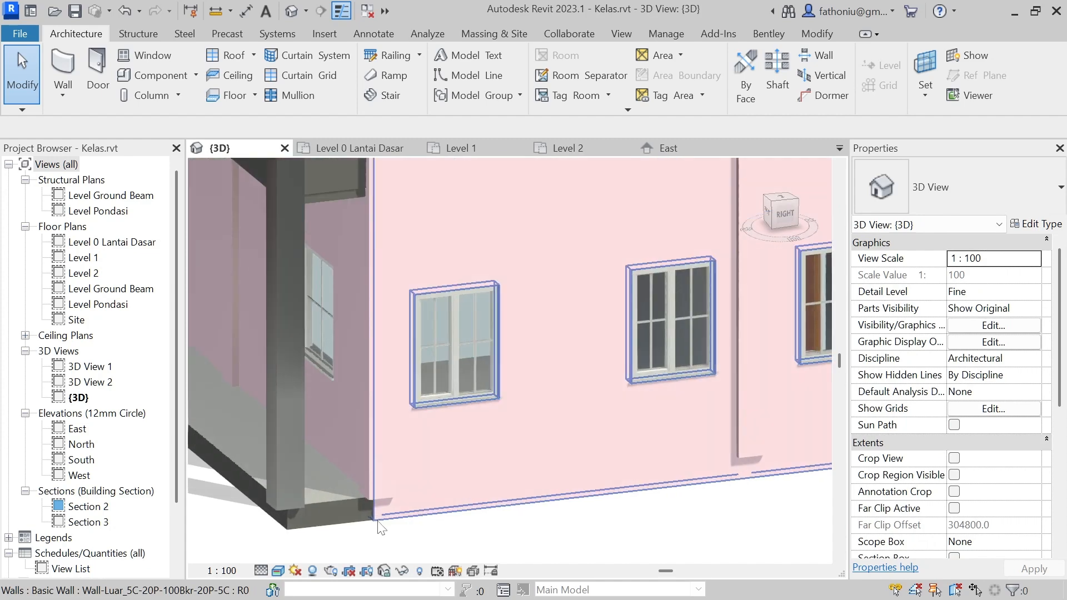
scroll(399, 520, "up", 5)
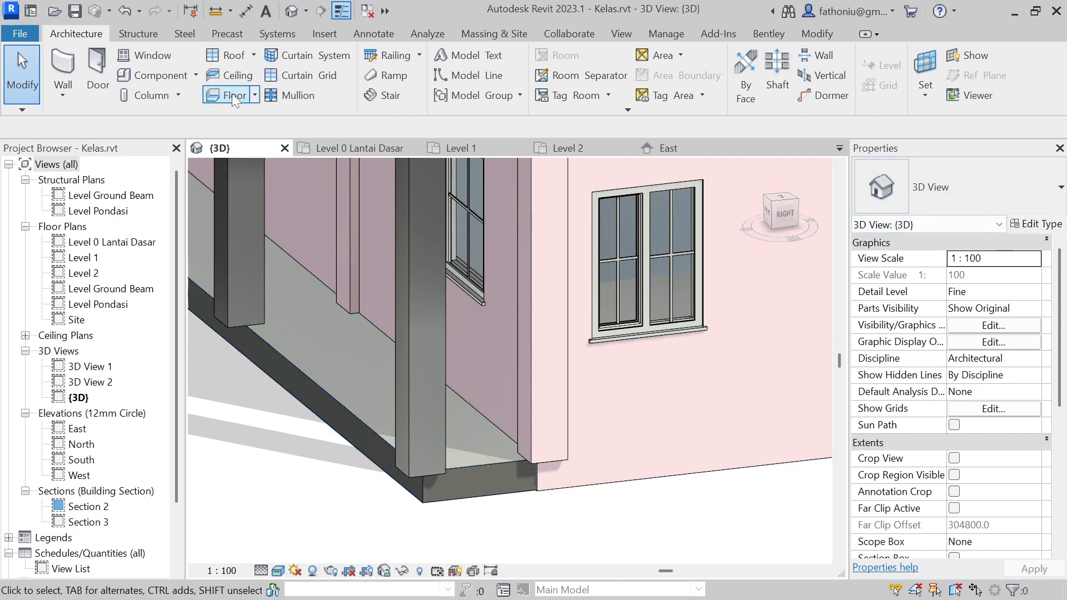
left_click(258, 95)
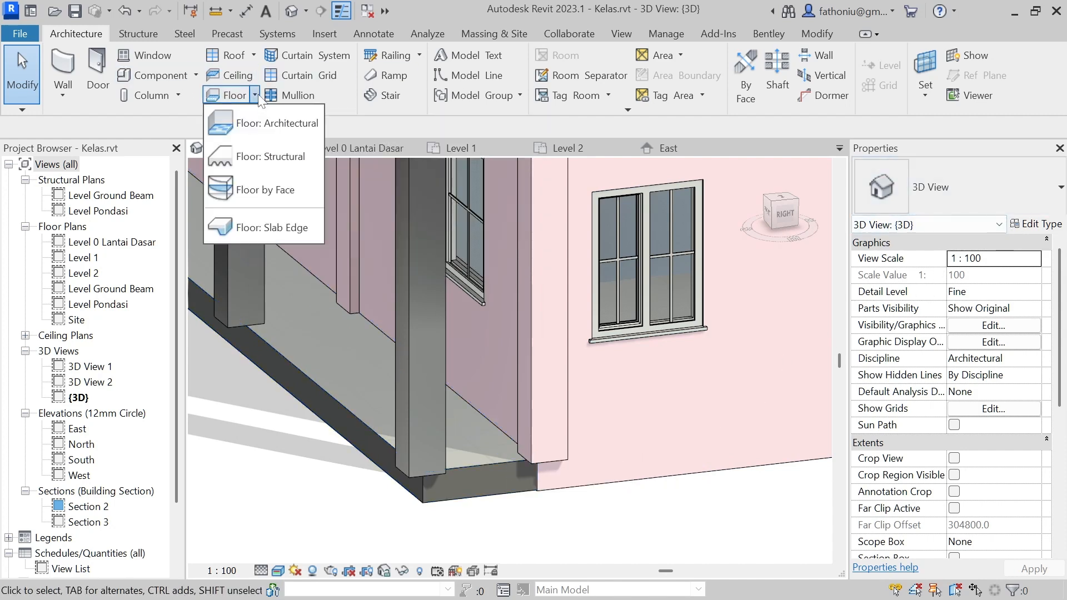
left_click(269, 225)
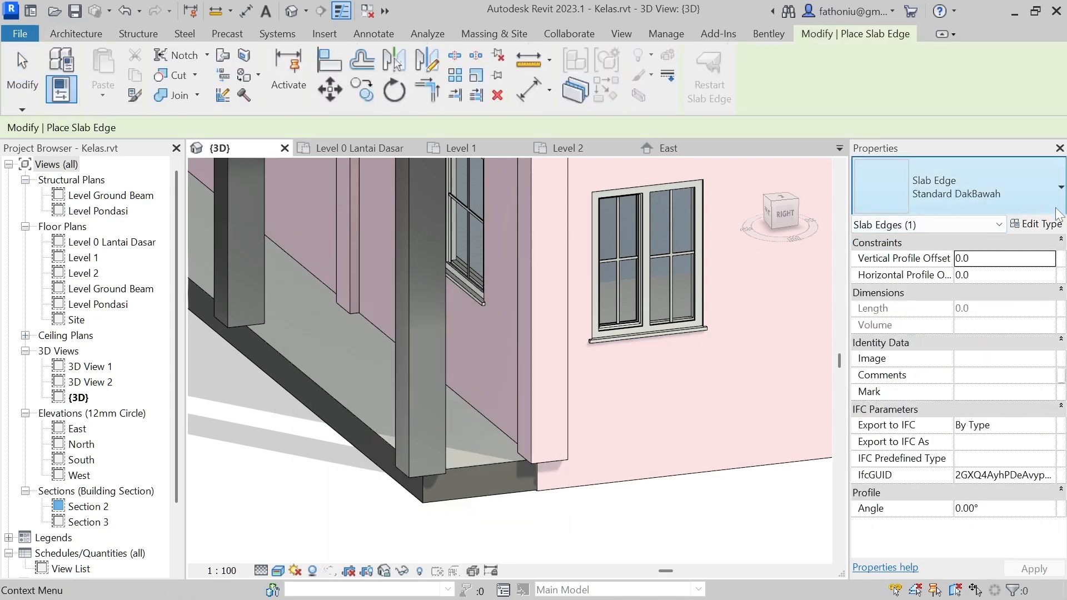
left_click(1047, 225)
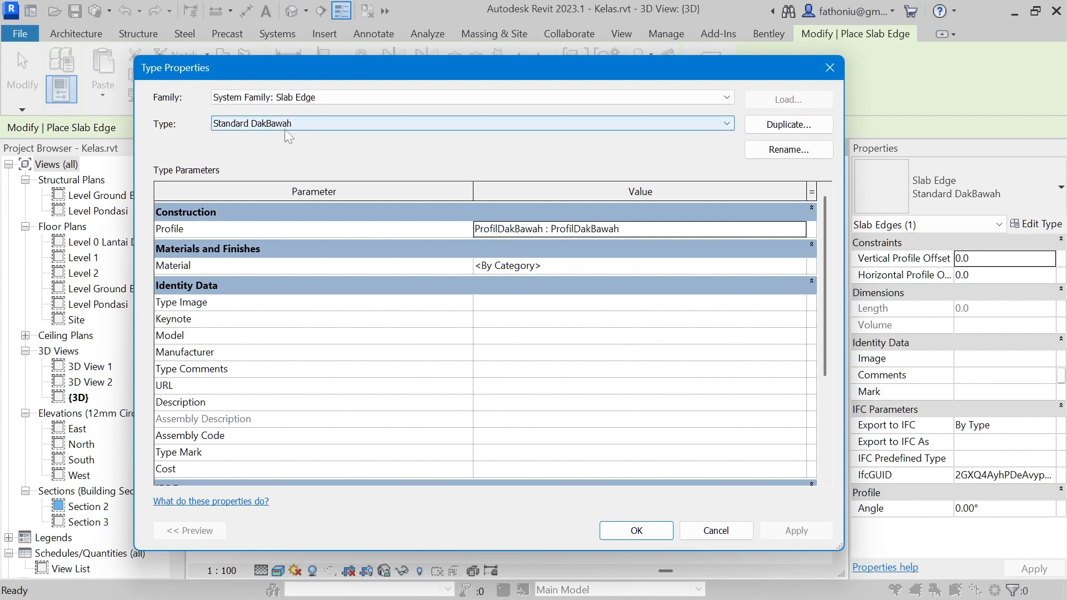
left_click(770, 129)
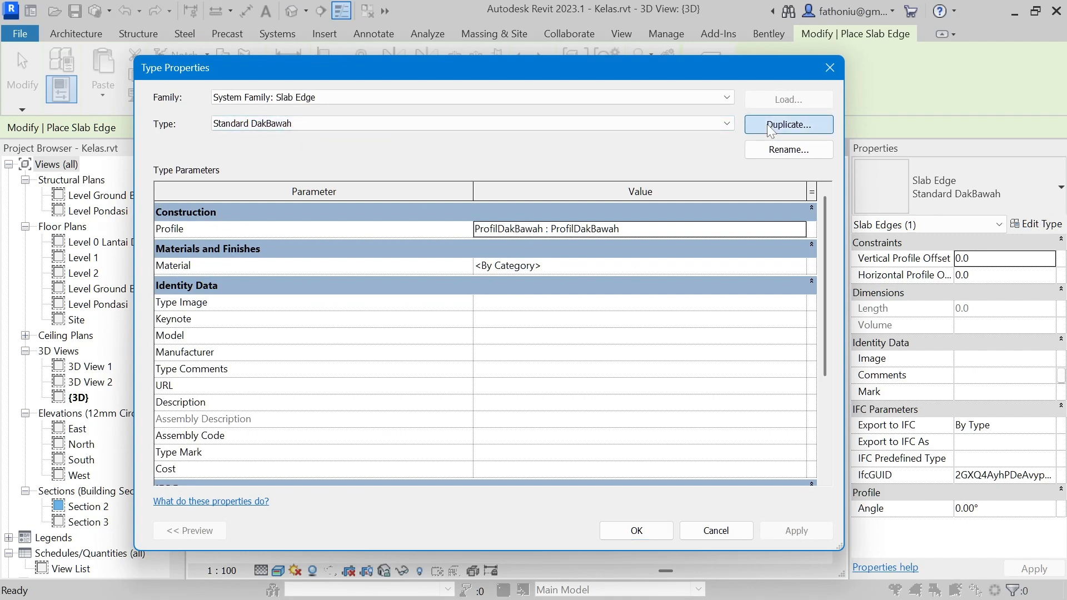
left_click(421, 202)
left_click_drag(382, 202, 431, 202)
type("TanggaBawah")
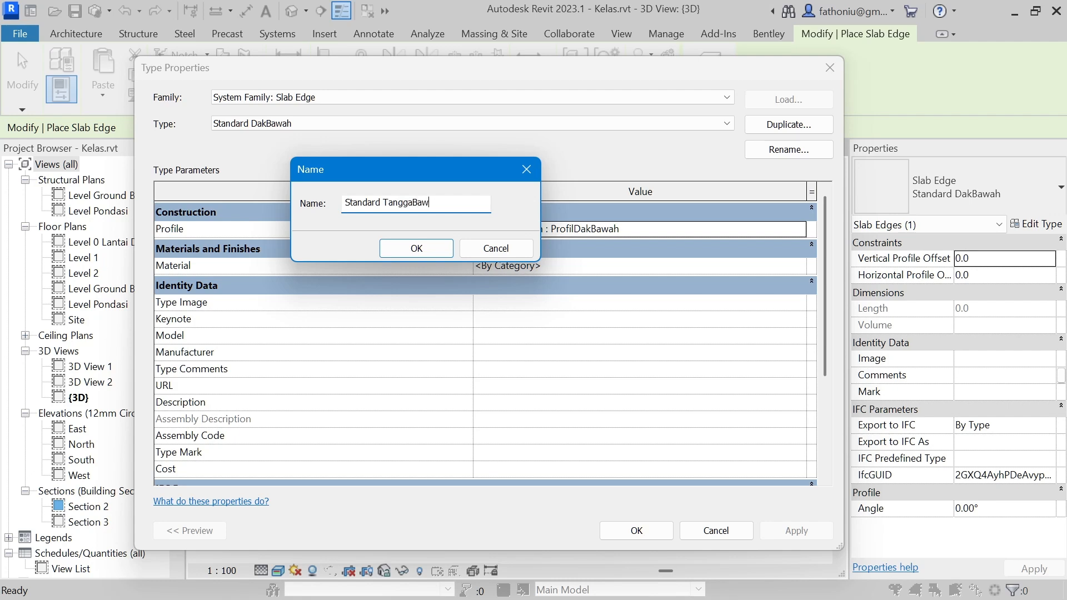
left_click(416, 248)
- Assign the ProfilTangga : ProfilTangga profile to the Standard TanggaBawah slab edge type
left_click(575, 228)
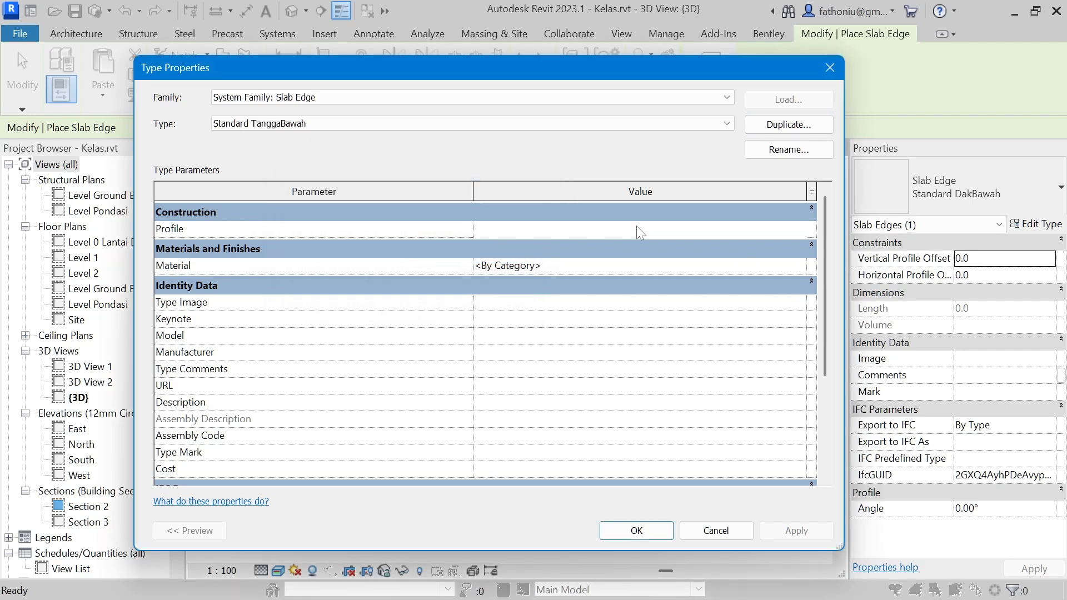
left_click(799, 229)
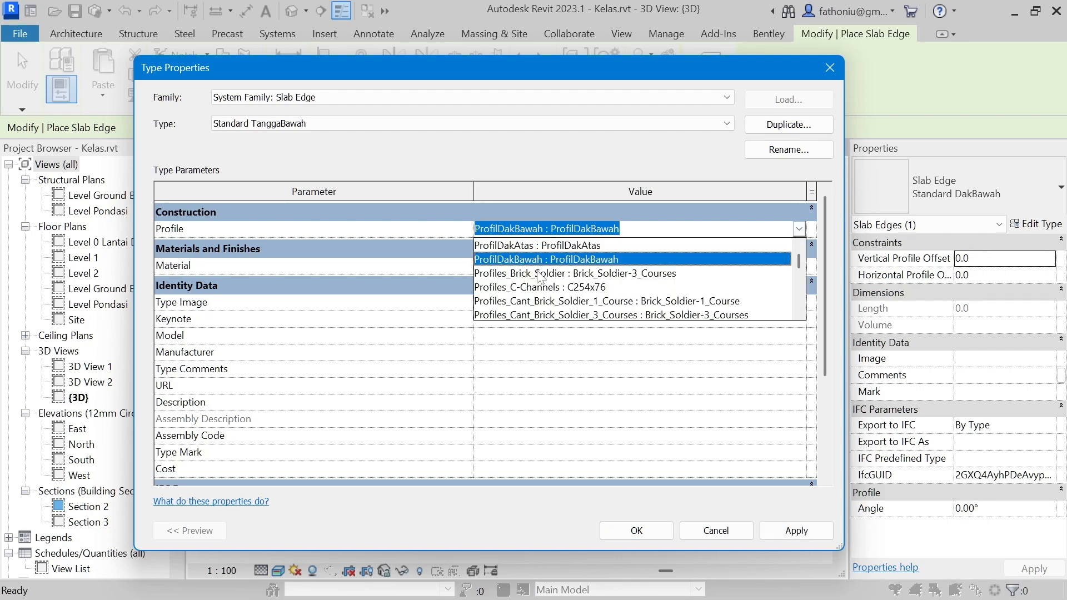
scroll(542, 278, "down", 5)
scroll(542, 278, "down", 8)
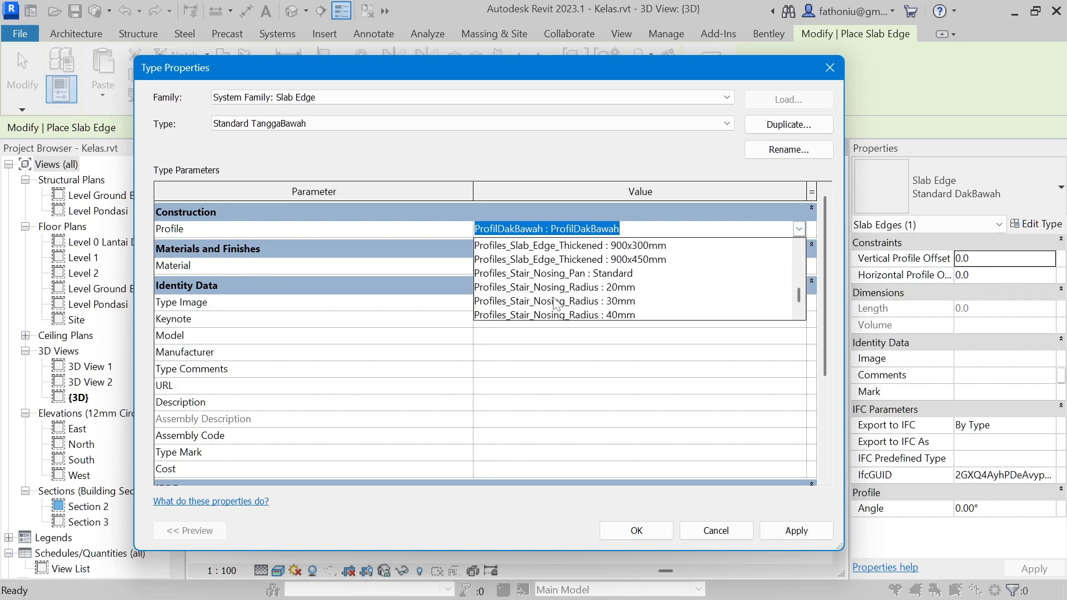
scroll(610, 290, "down", 1)
left_click(611, 300)
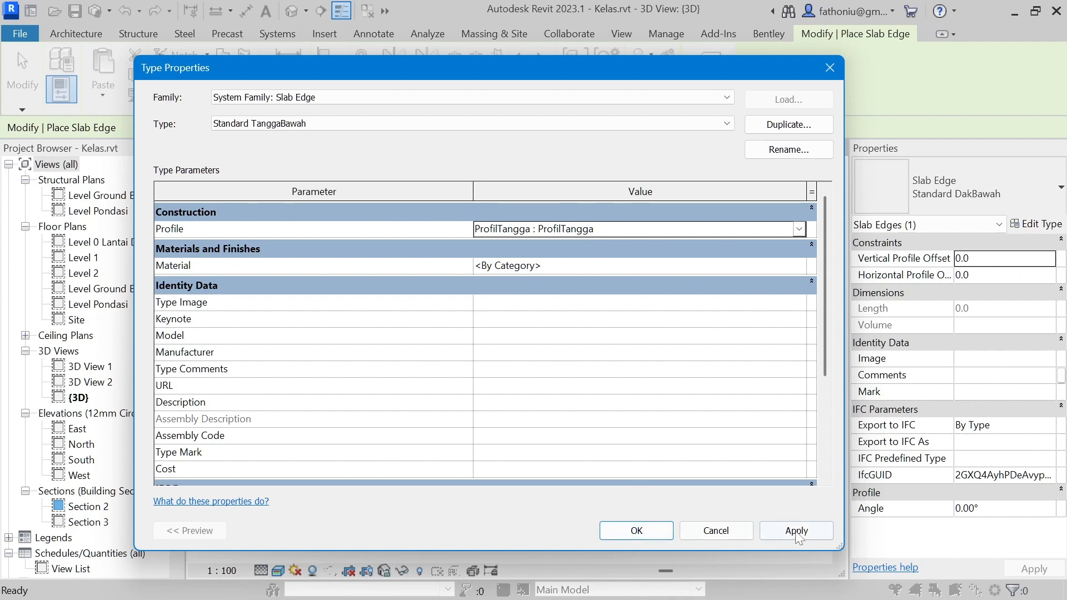
left_click(650, 530)
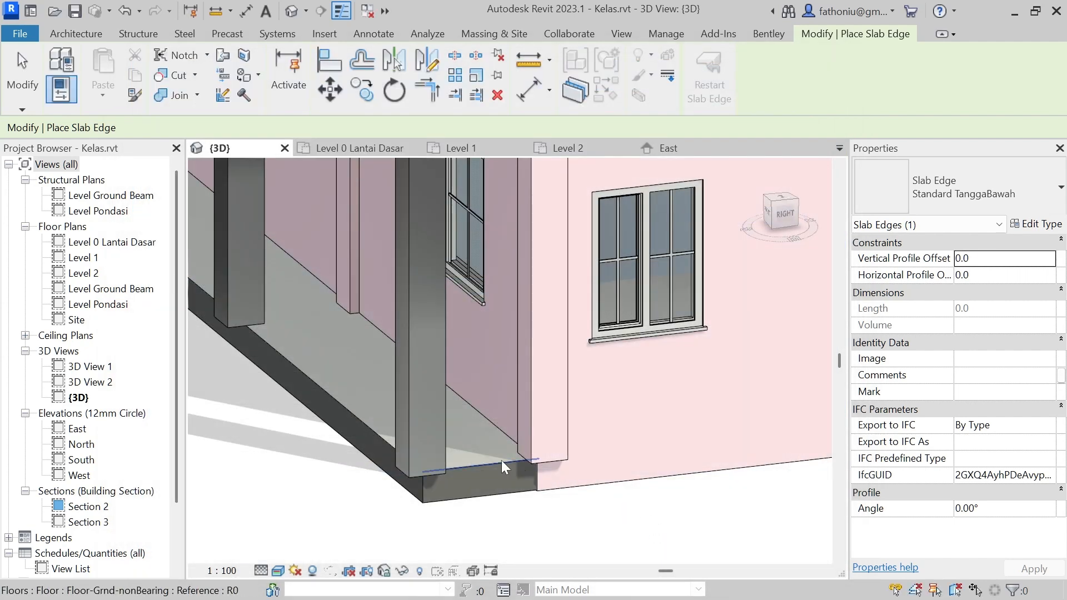
- Place the Standard TanggaBawah slab edge along the ground floor terrace slab's front edge and both of its short end edges
left_click(501, 460)
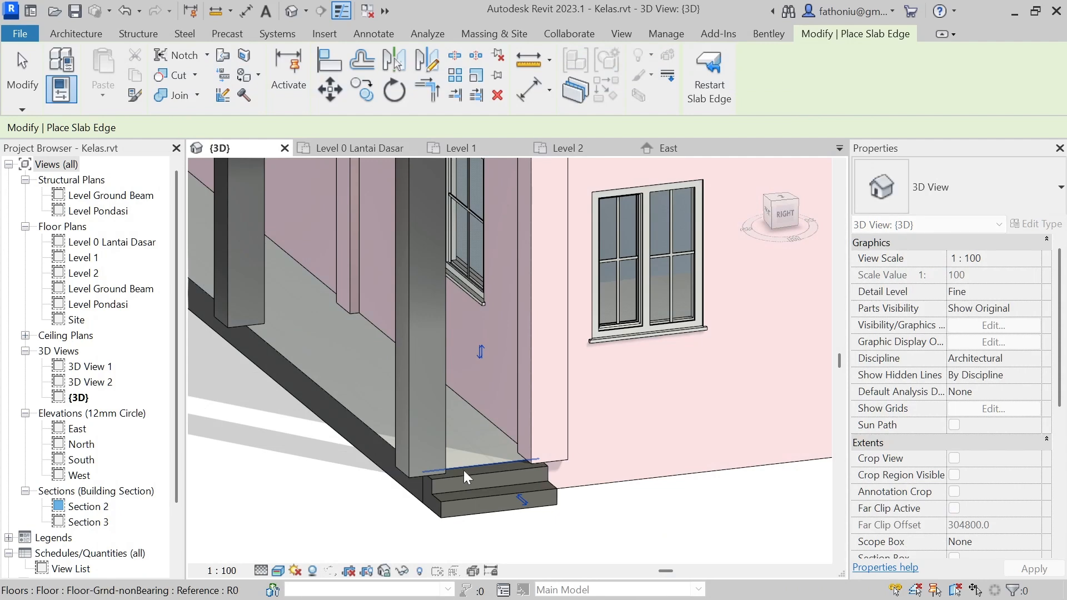
left_click(382, 441)
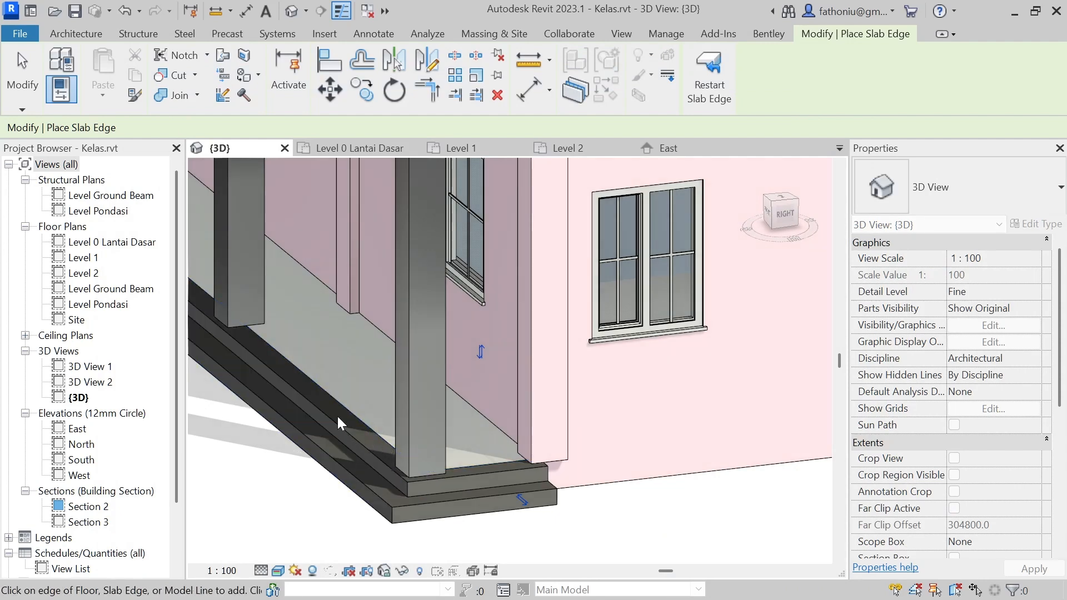
middle_click_drag(340, 409, 695, 514, "shift")
middle_click_drag(491, 456, 697, 474)
scroll(458, 468, "down", 1)
middle_click_drag(458, 468, 512, 486, "shift")
middle_click_drag(512, 486, 779, 344)
middle_click_drag(372, 464, 516, 441)
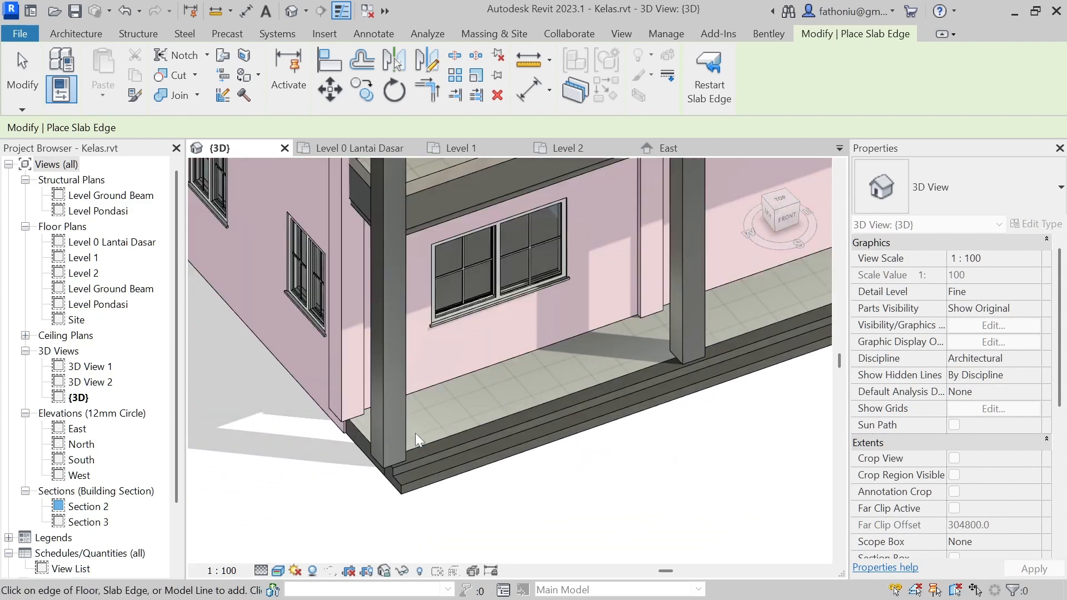
left_click(364, 432)
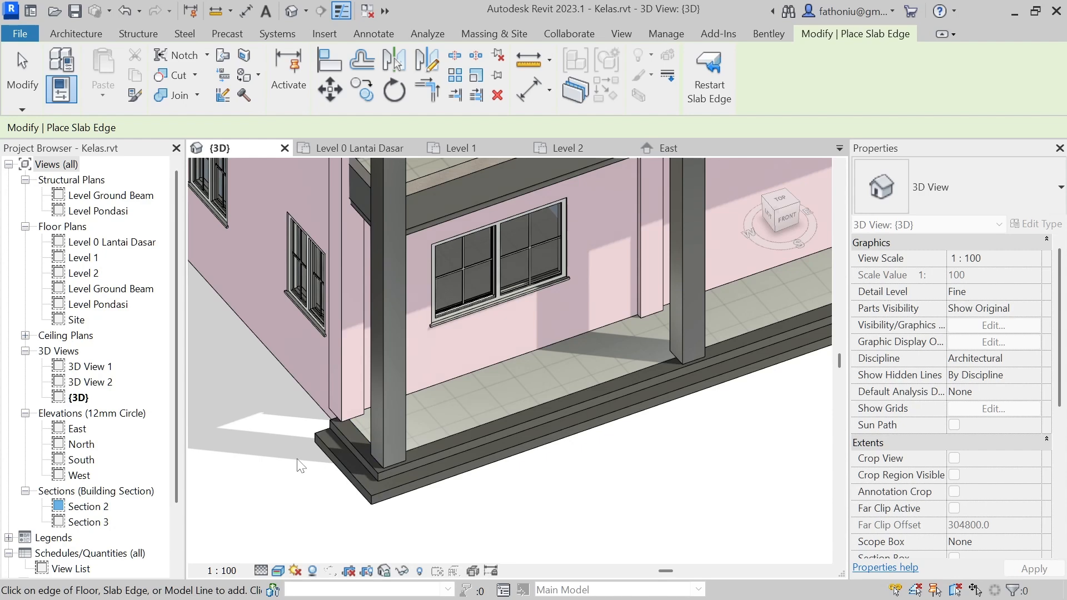
scroll(296, 459, "up", 4)
scroll(610, 533, "down", 1)
middle_click_drag(646, 550, 459, 492)
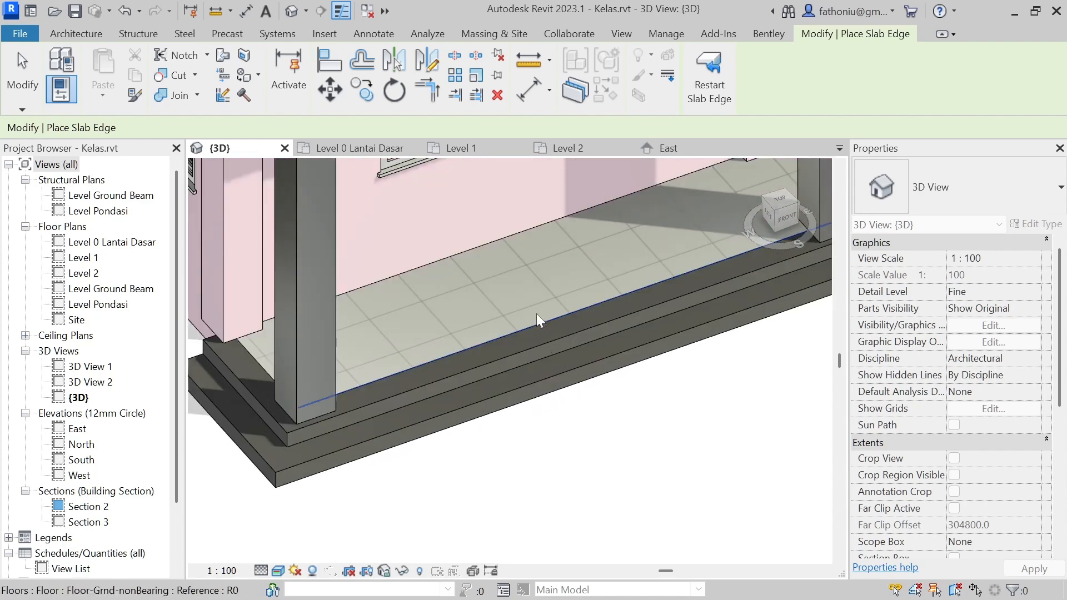
- Finish placing slab edges and open the material selection for the terrace steps' Standard TanggaBawah type
scroll(614, 403, "down", 1)
key("Escape")
key("Escape")
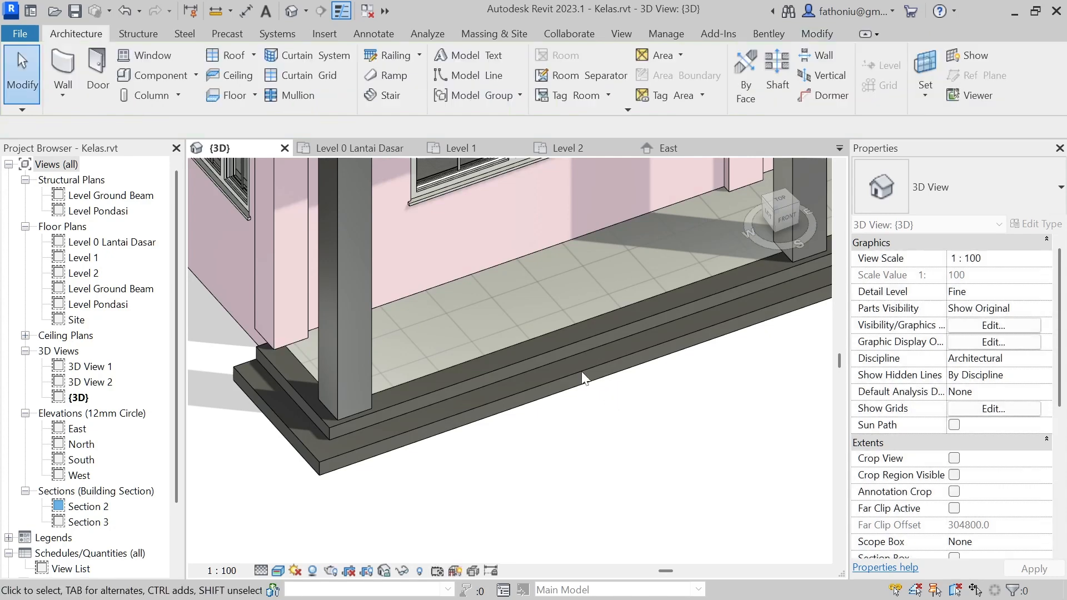
left_click(568, 372)
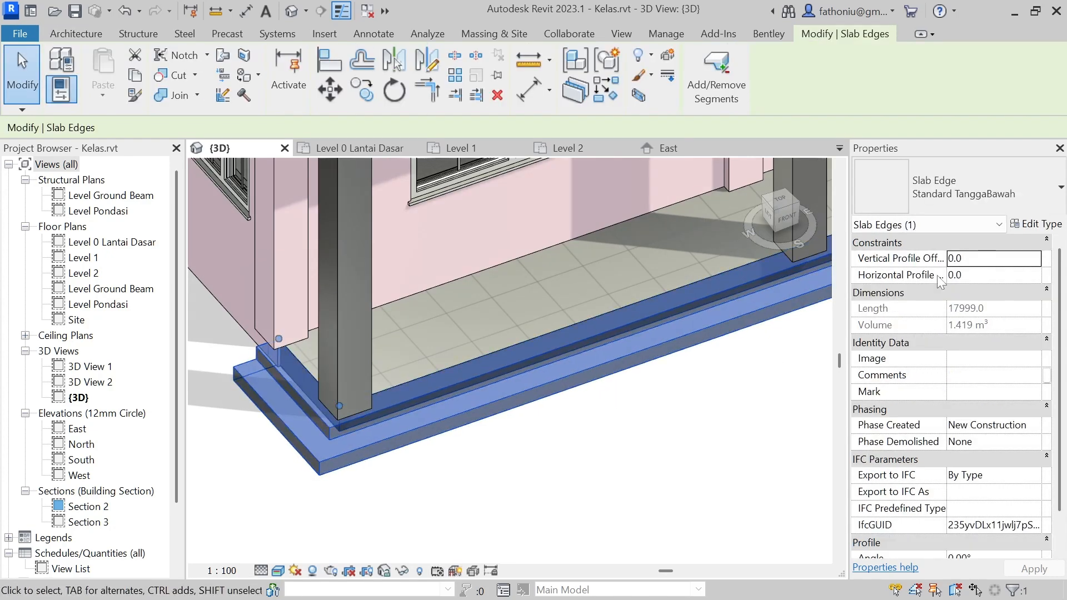
left_click(1036, 224)
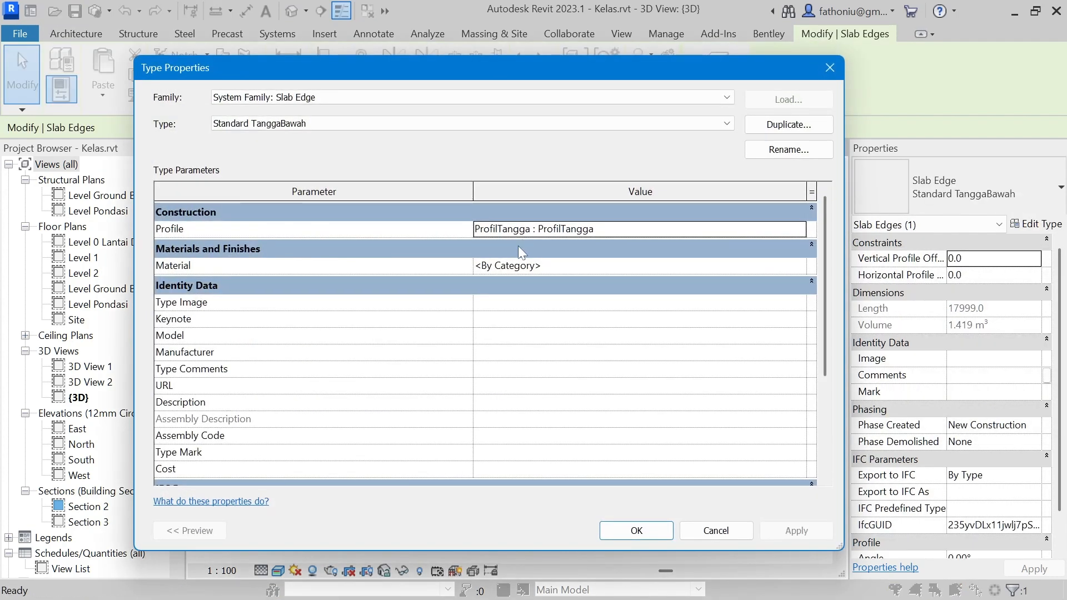
left_click(787, 266)
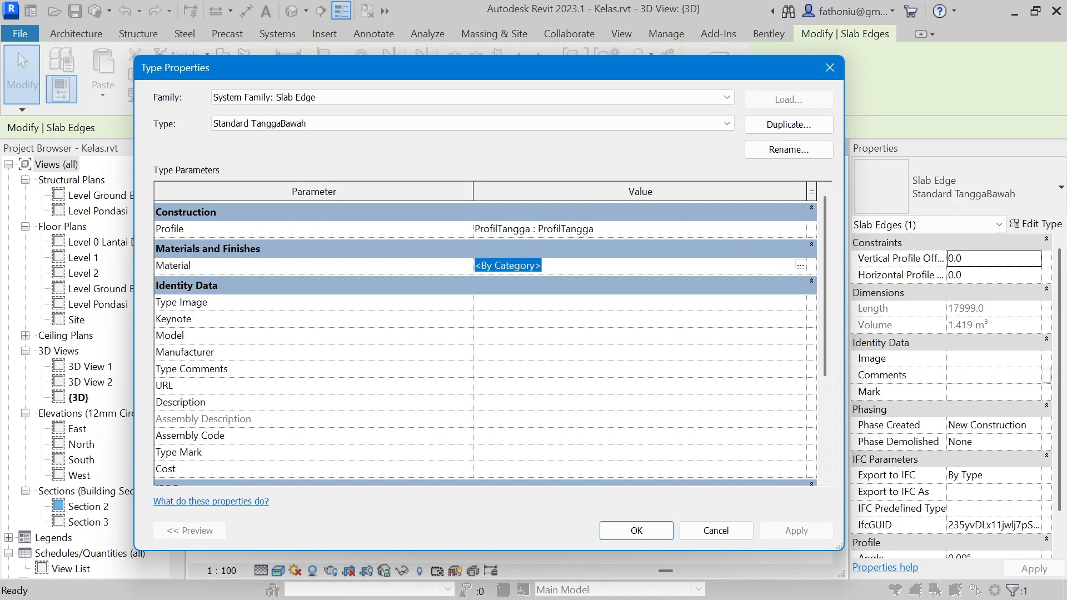
left_click(800, 265)
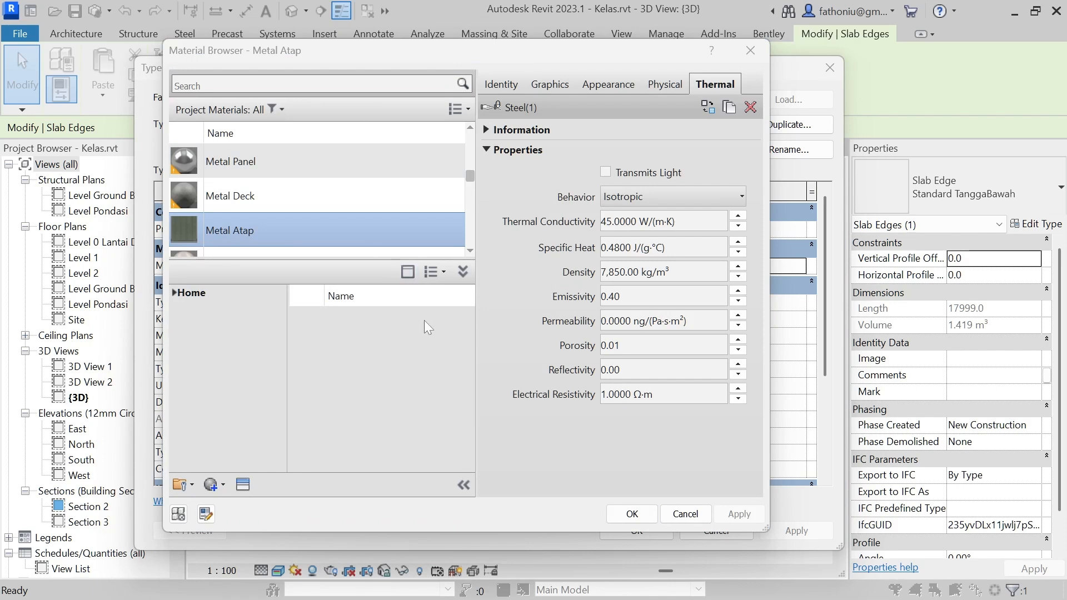
- Duplicate the Render, Beige, Smooth material with its assets and name the copy Render, Beige, Smooth TanggaBawah
scroll(298, 250, "down", 1)
scroll(276, 233, "up", 6)
scroll(275, 234, "up", 3)
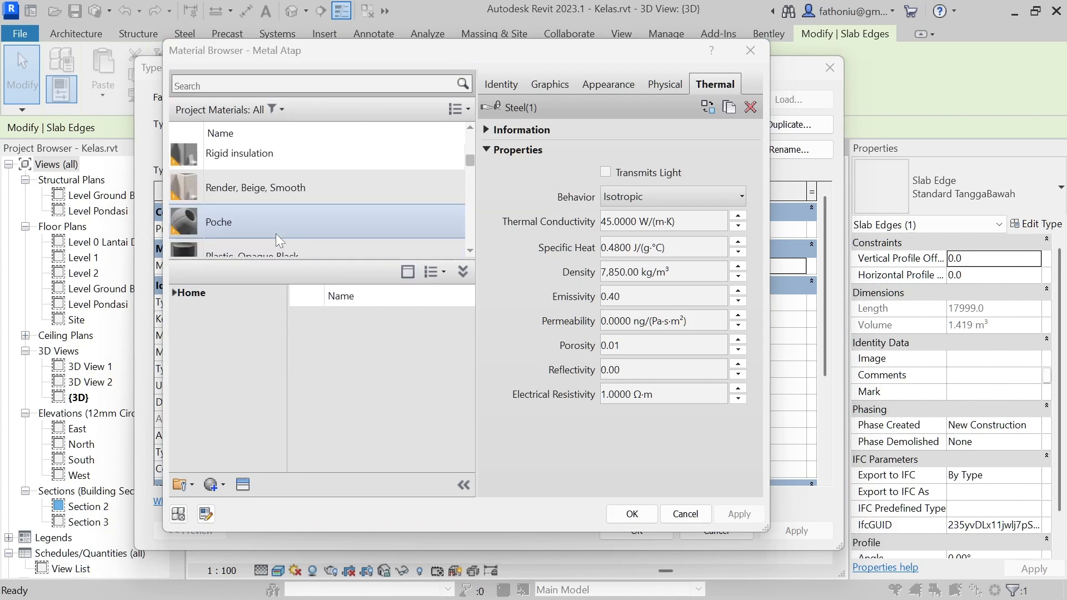
left_click(249, 189)
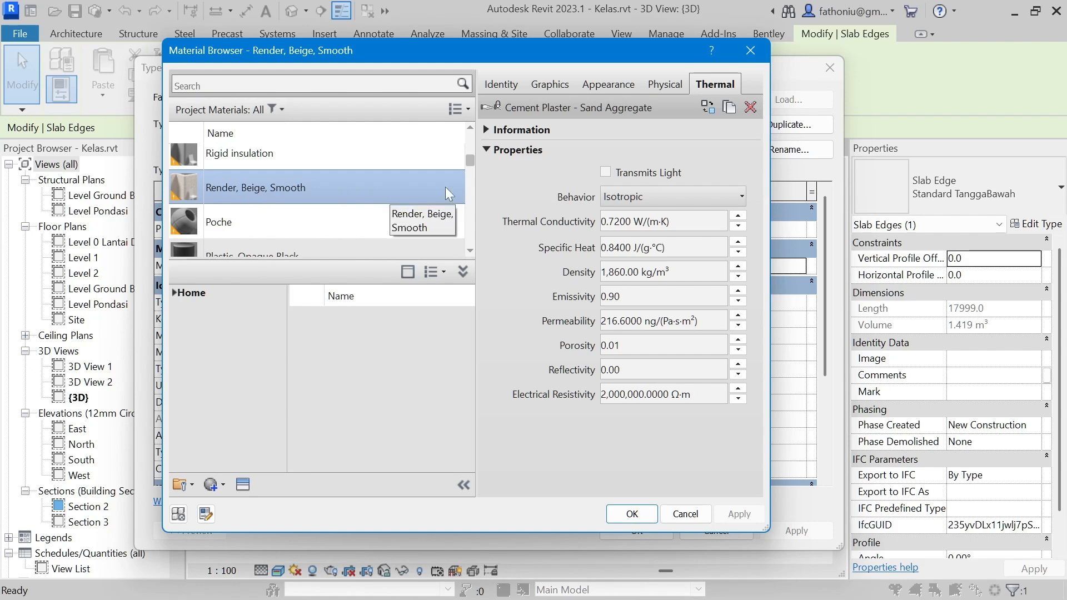
left_click(613, 84)
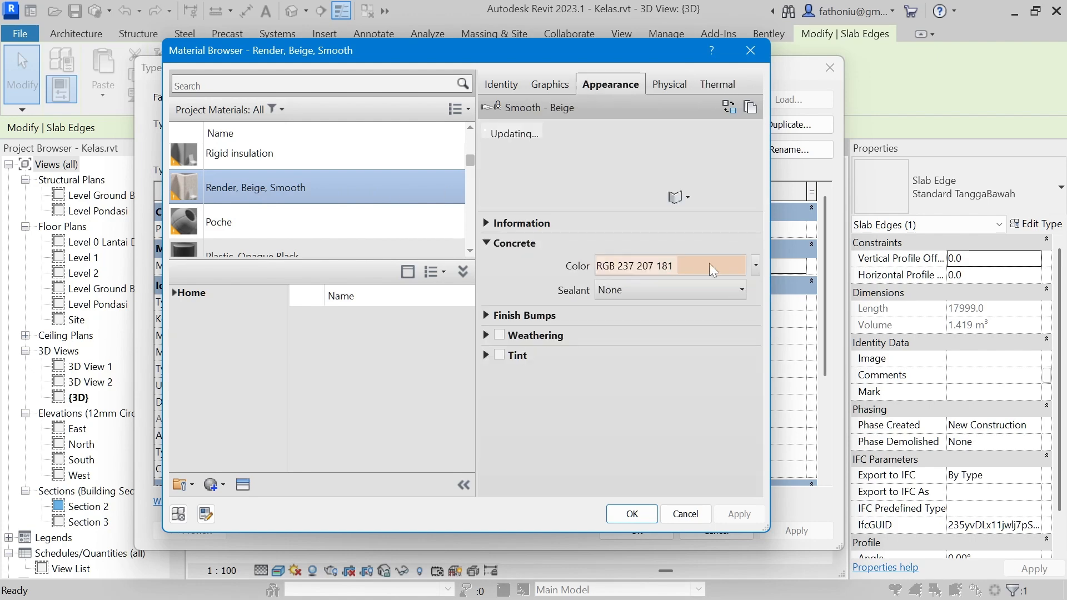
left_click_drag(523, 53, 544, 62)
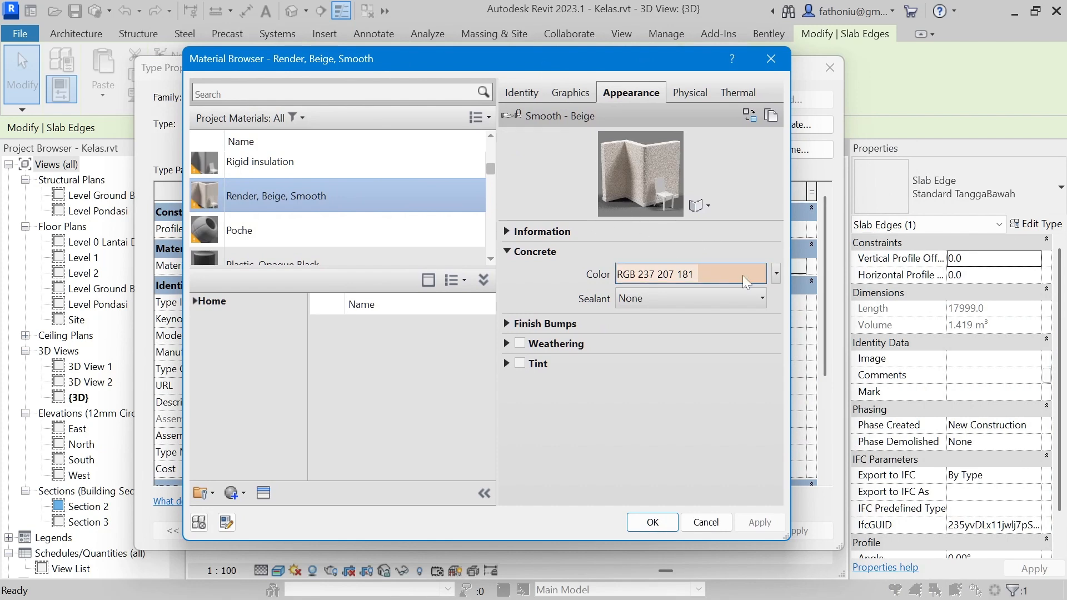
scroll(344, 196, "down", 1)
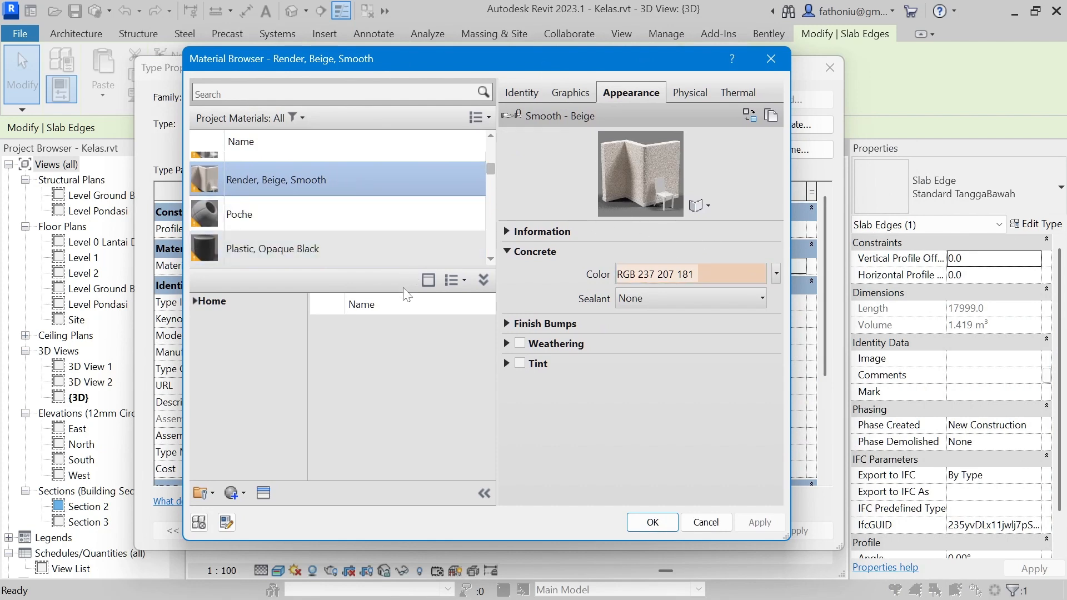
right_click(296, 183)
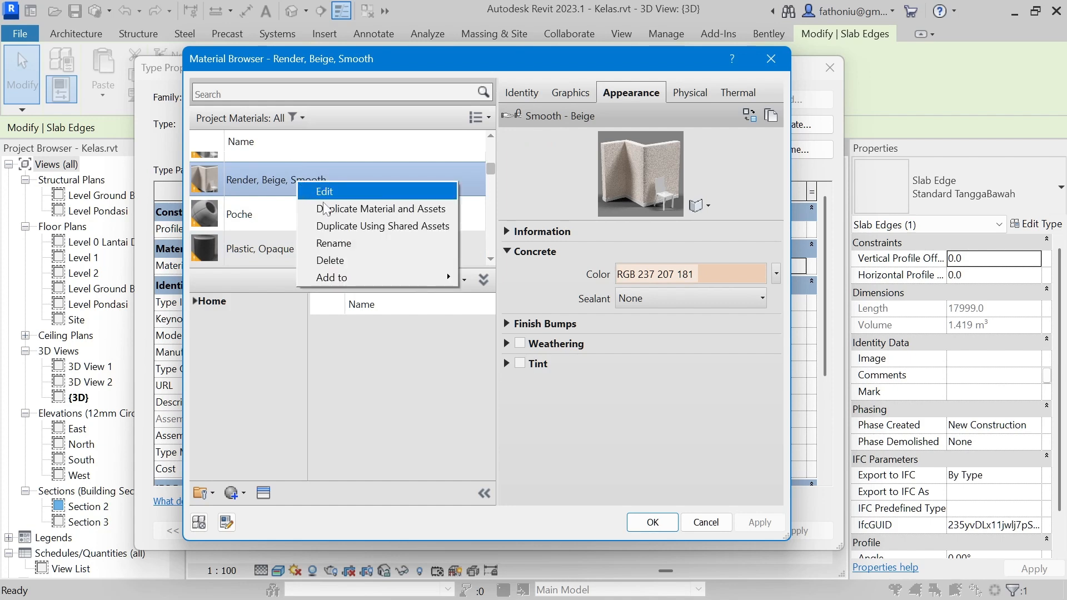
left_click(349, 210)
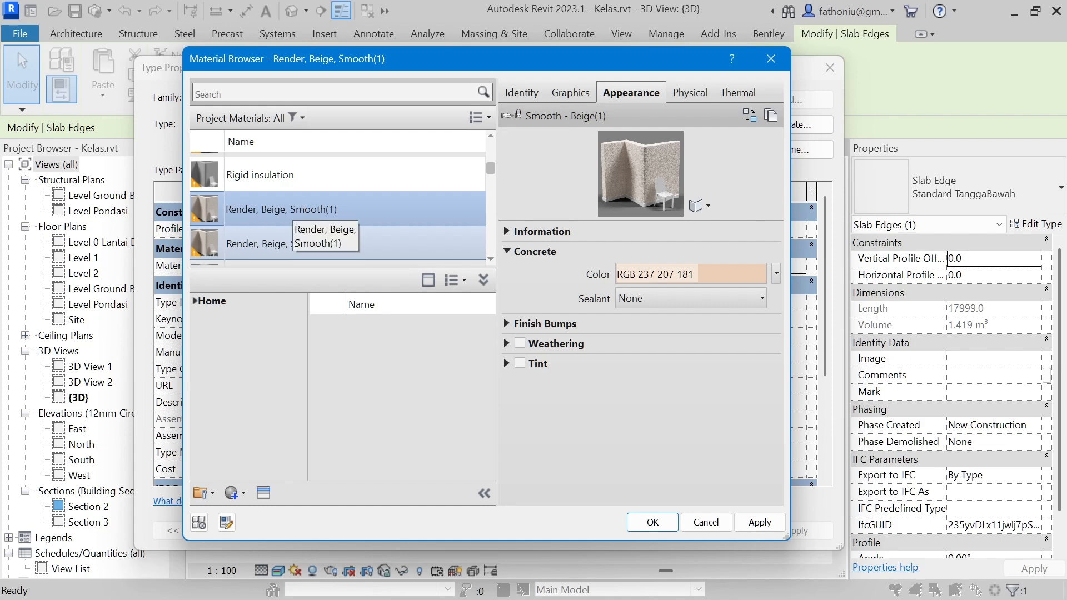
left_click_drag(337, 209, 325, 209)
key("BackSpace")
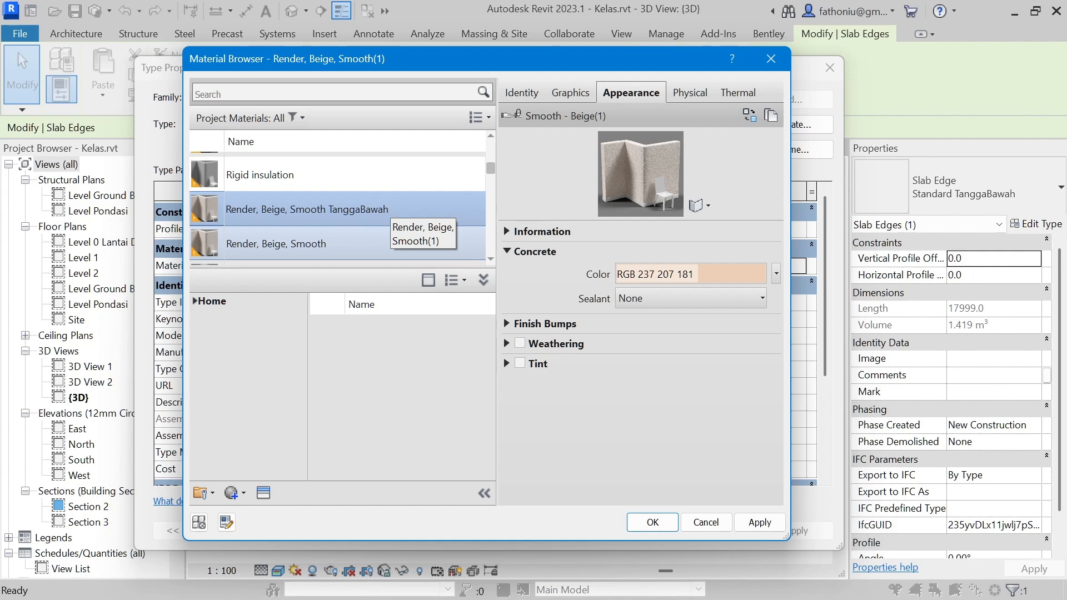
- Set the new material's appearance color to RGB 223-221-202 and apply the material to the Standard TanggaBawah slab edge type
left_click(740, 272)
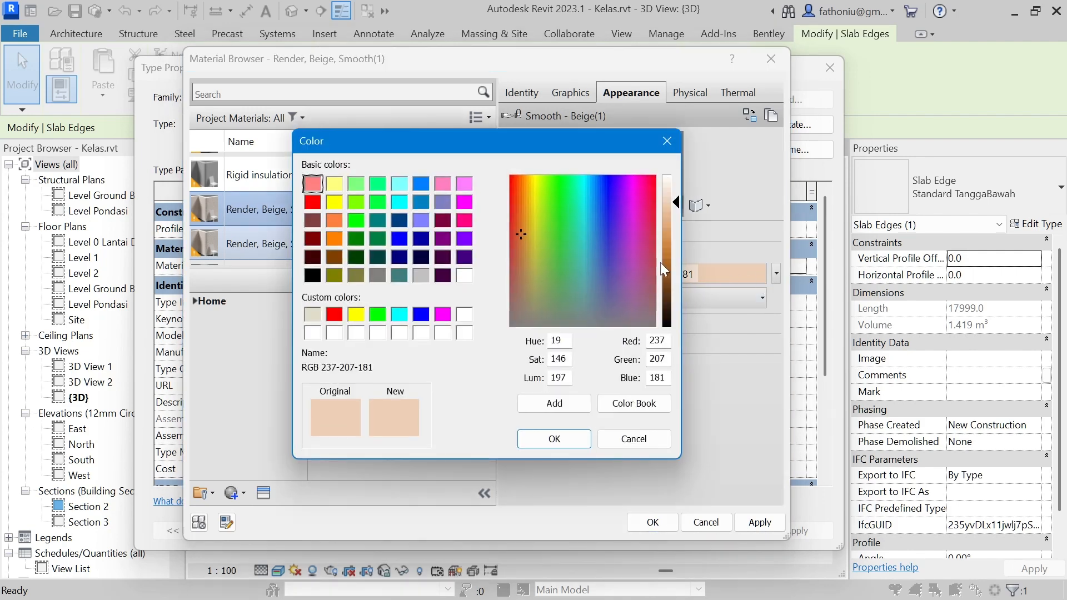
left_click(313, 315)
left_click(553, 438)
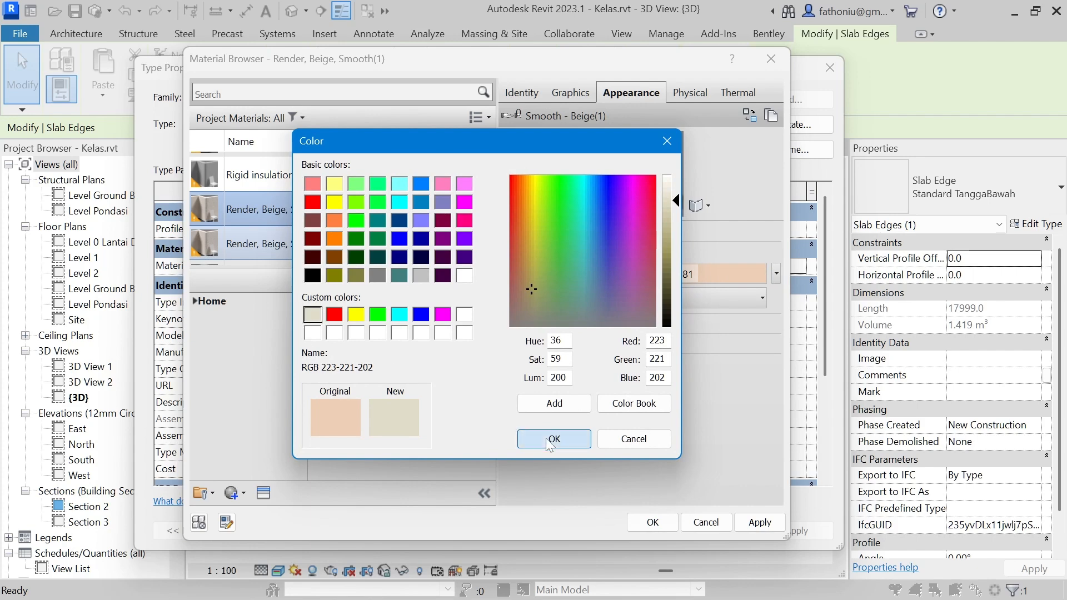
left_click(652, 523)
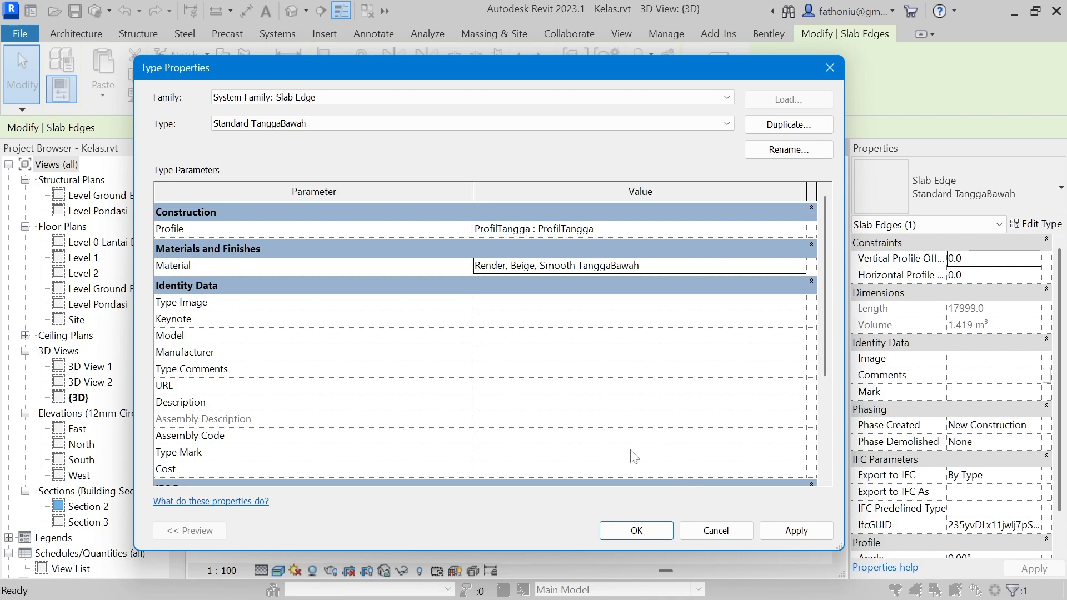
left_click(636, 531)
left_click(553, 469)
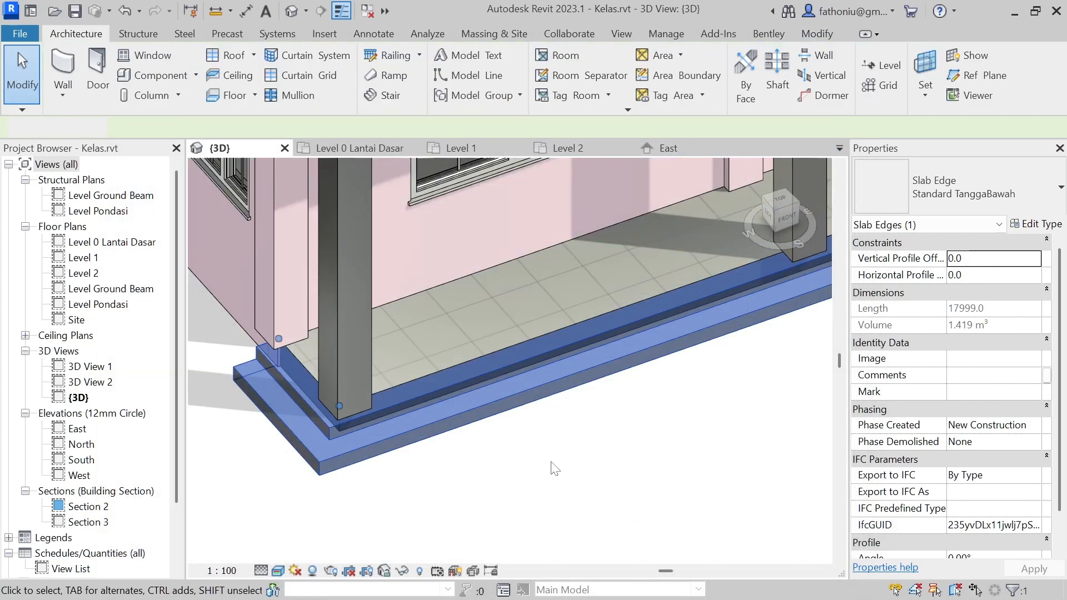
- Select all instances of the 300x300mm rectangular column and set their base level to Level Ground Beam
scroll(560, 428, "down", 1)
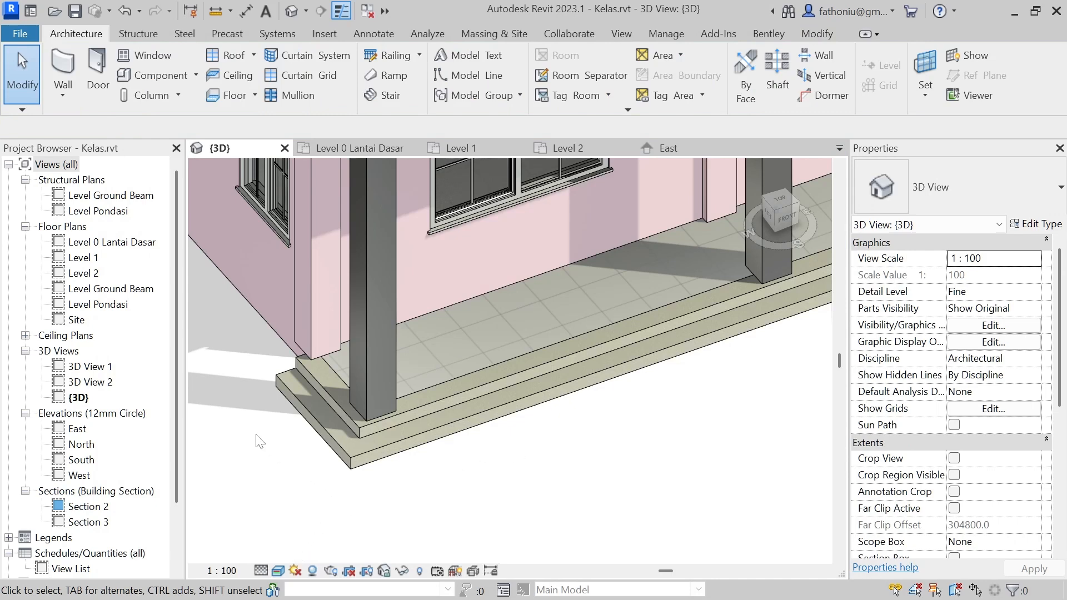
scroll(259, 439, "down", 3)
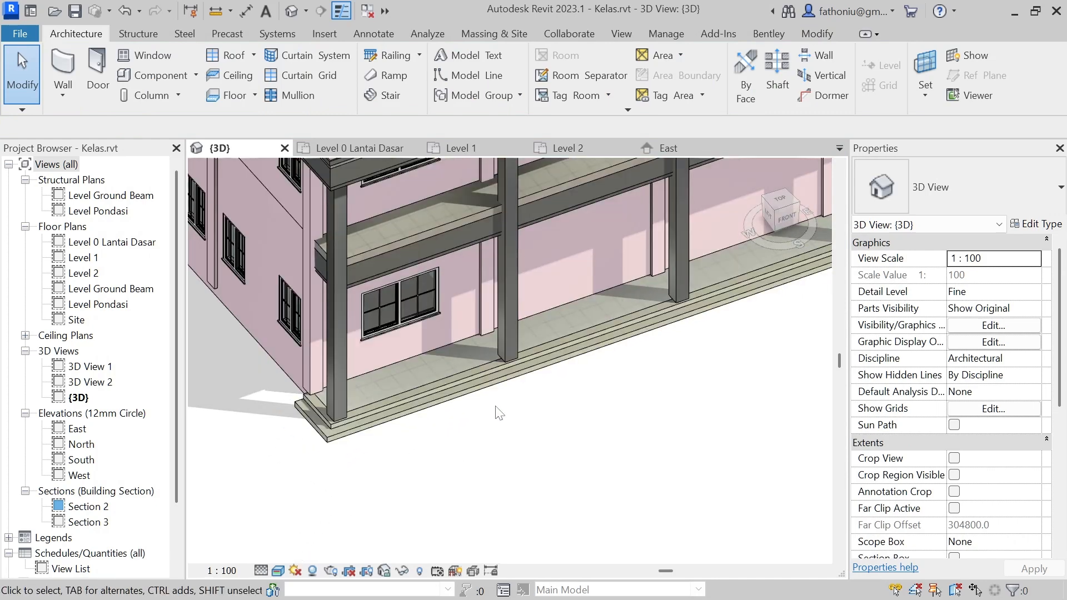
scroll(523, 354, "up", 6)
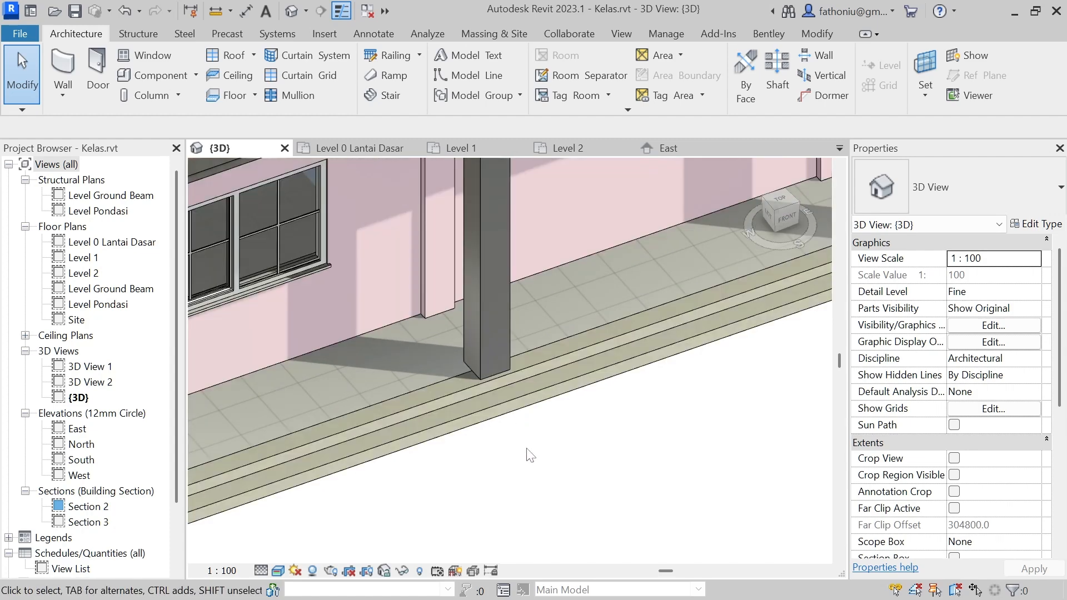
scroll(530, 454, "down", 4)
middle_click_drag(530, 454, 434, 392, "shift")
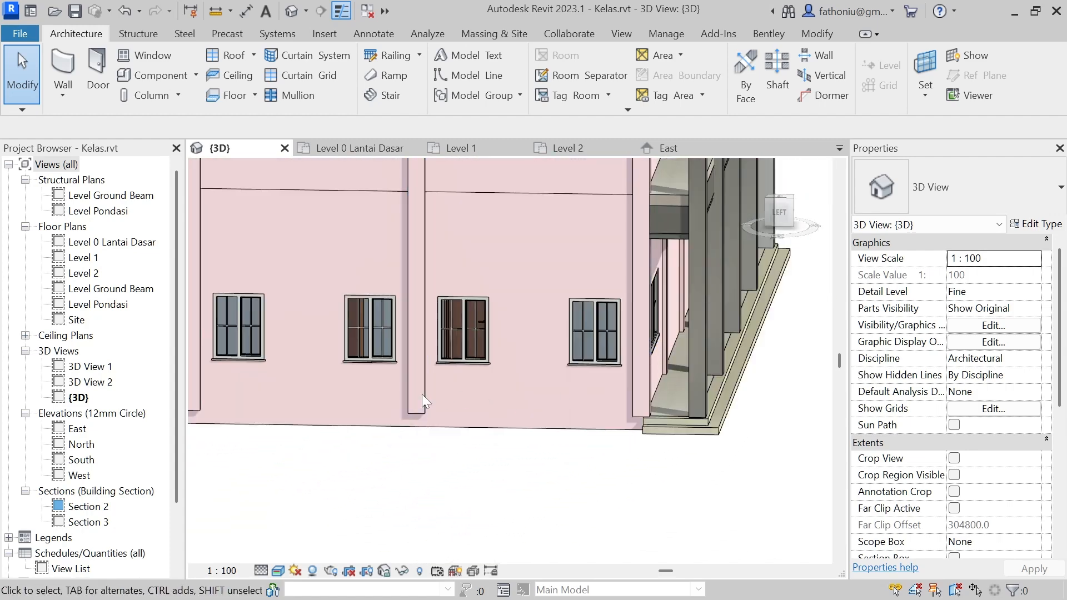
scroll(437, 396, "down", 3)
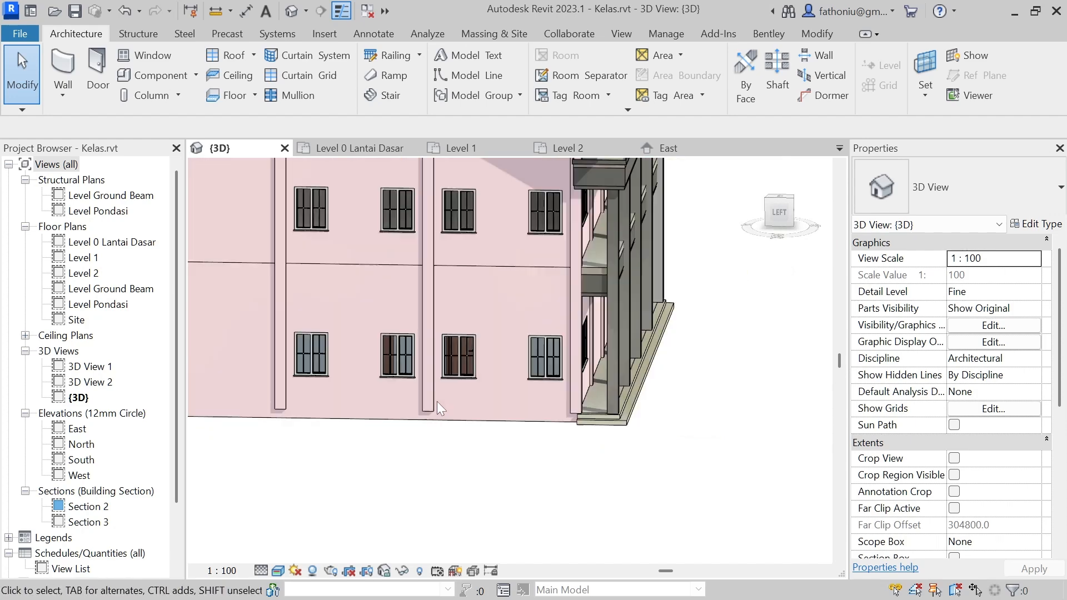
left_click(429, 405)
right_click(429, 405)
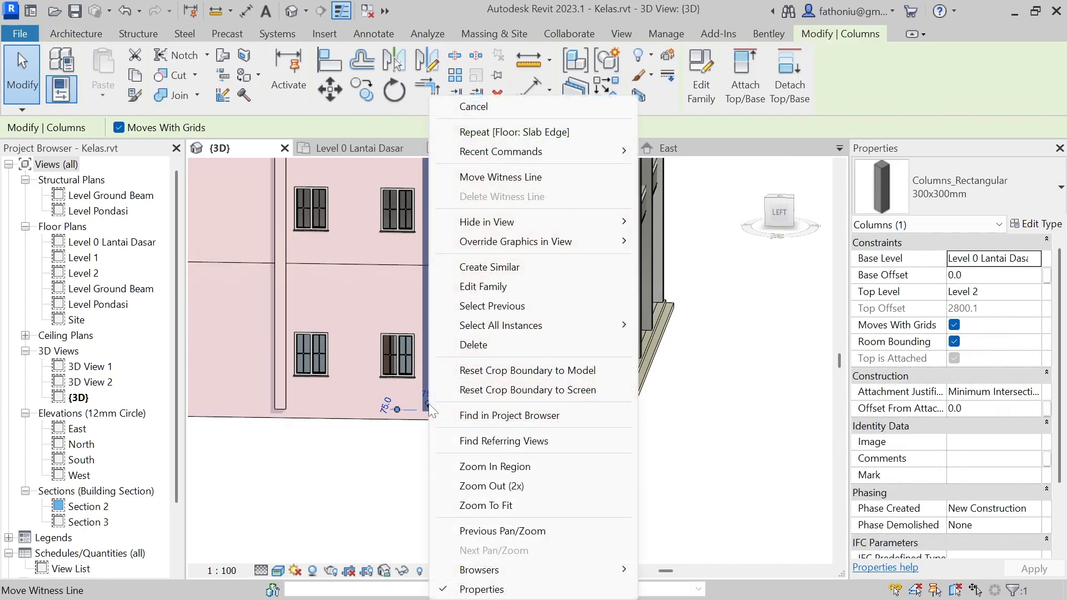
mouse_move(611, 325)
left_click(696, 347)
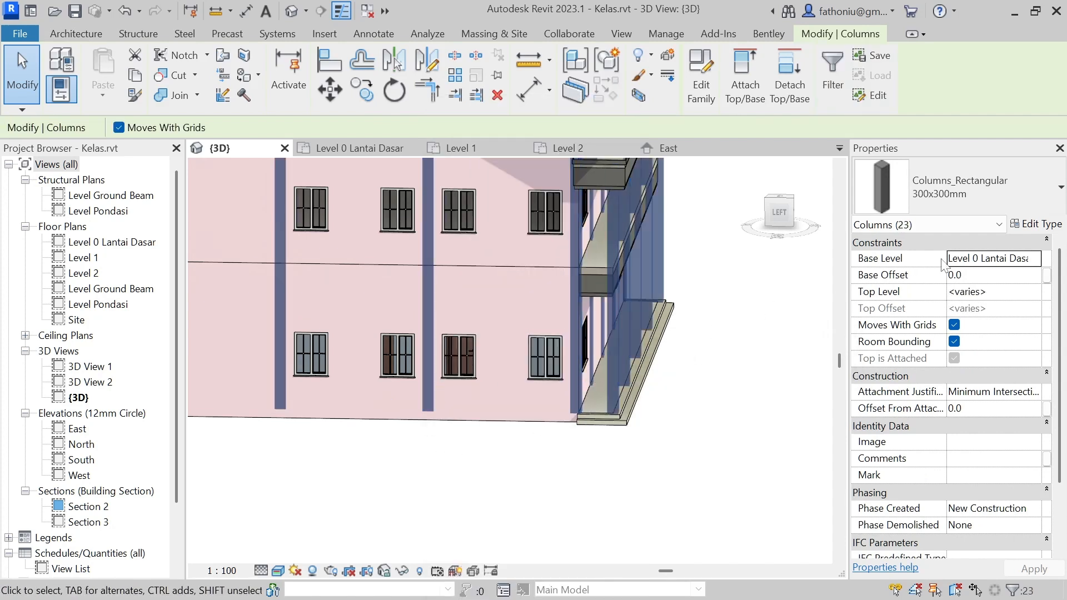
left_click(1048, 226)
left_click(816, 75)
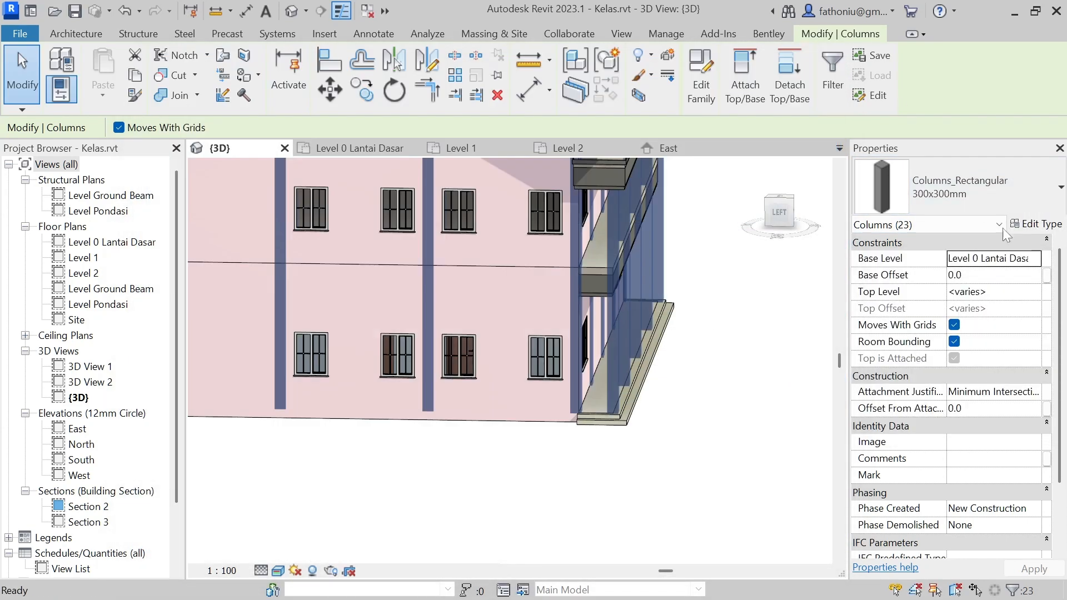
left_click(987, 258)
left_click(1034, 259)
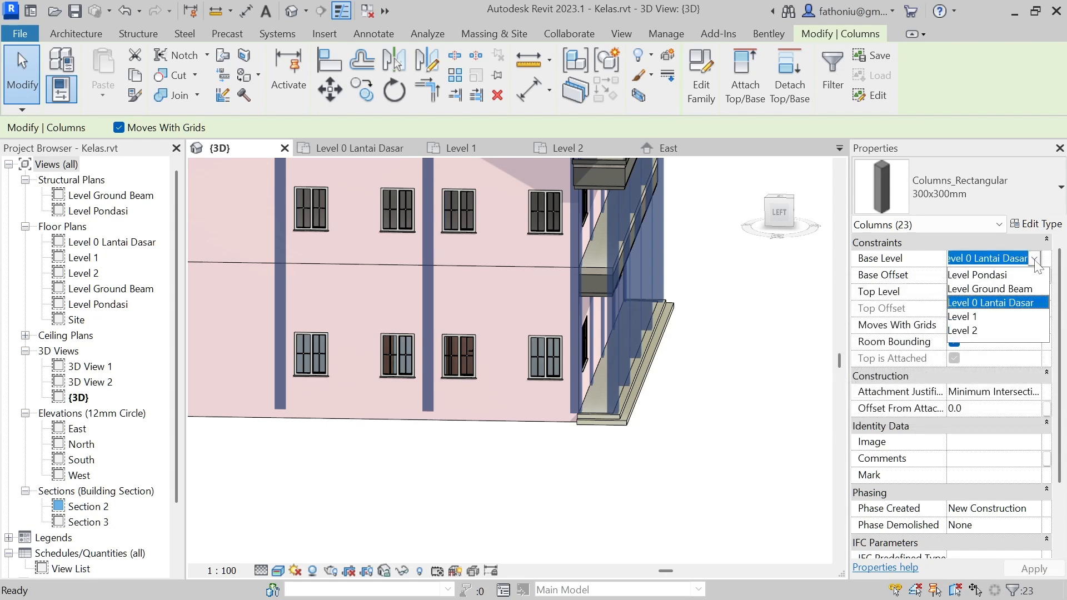
left_click(1008, 286)
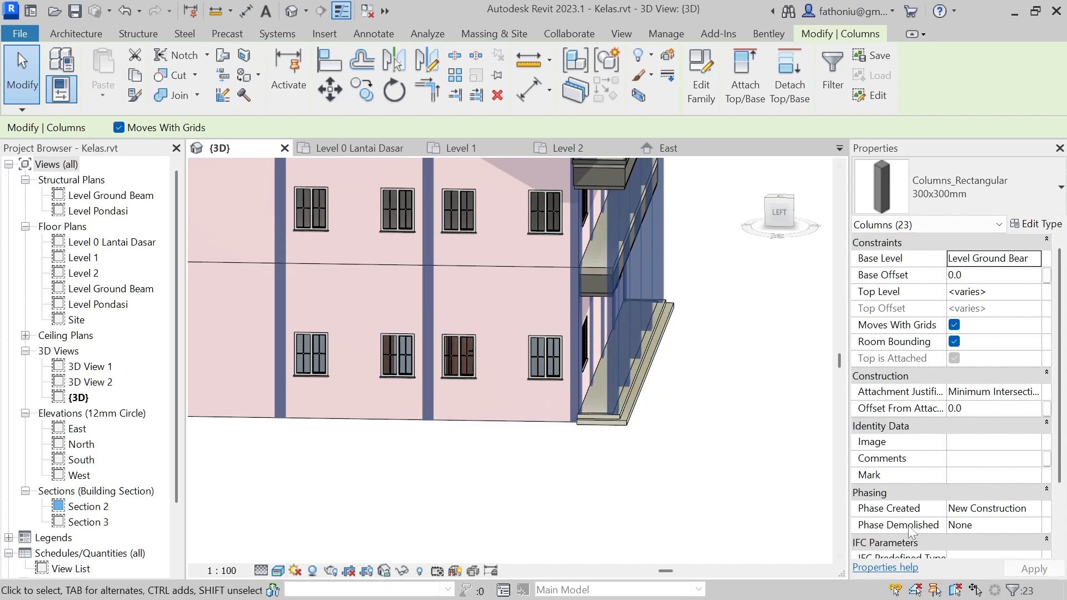
left_click_drag(1058, 445, 1063, 516)
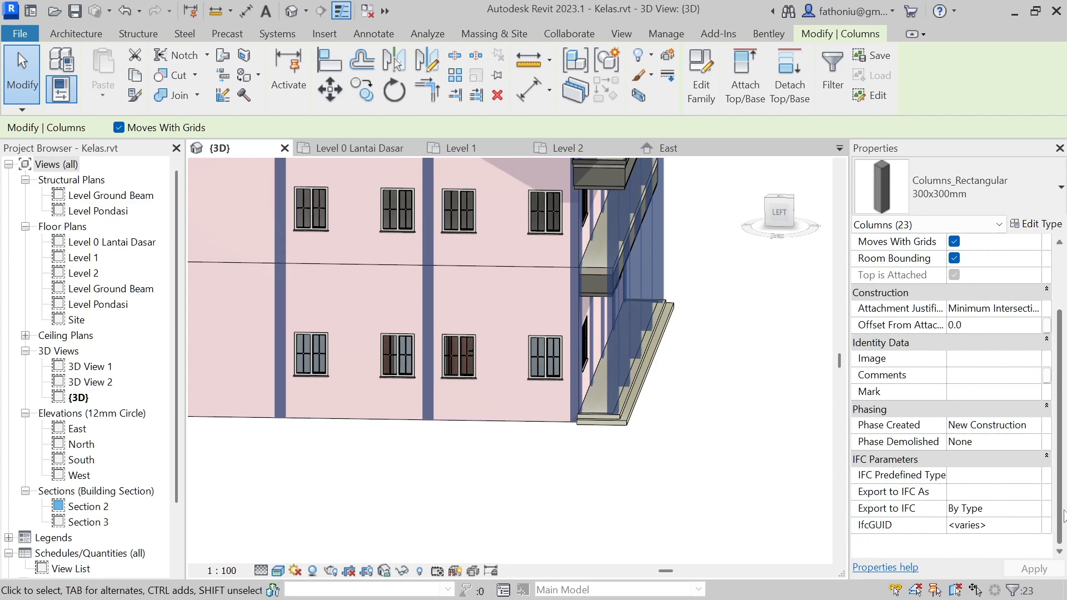
left_click(561, 493)
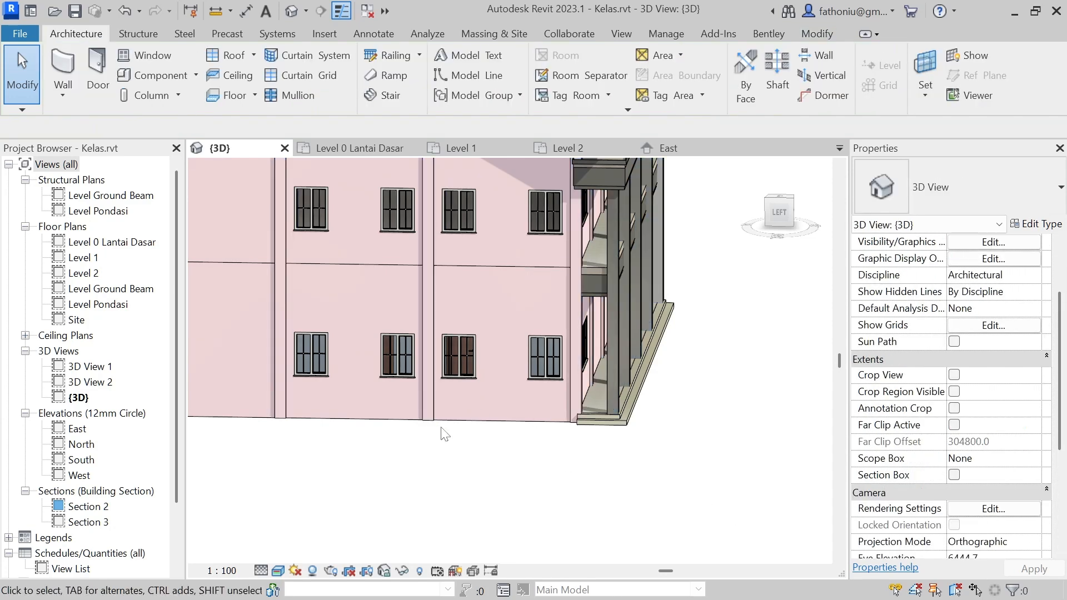
- Examine the building's exterior from the front and side, checking the column bases against the walls and terrace steps
scroll(495, 444, "down", 1)
middle_click_drag(577, 454, 483, 469, "shift")
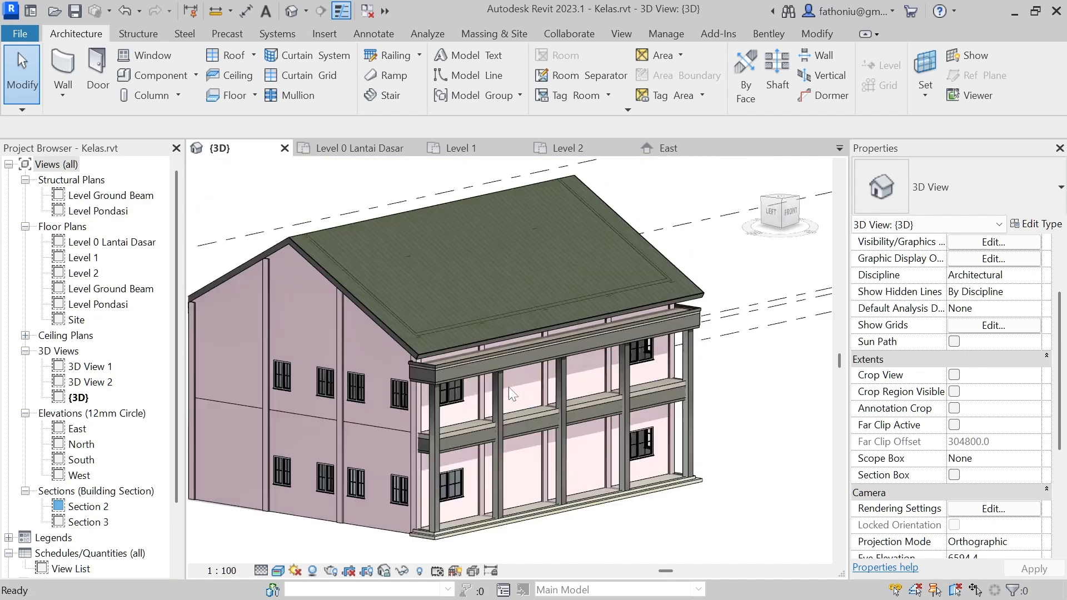
scroll(466, 386, "up", 2)
scroll(359, 302, "up", 2)
scroll(359, 306, "up", 2)
scroll(459, 379, "down", 3)
middle_click_drag(459, 379, 575, 467, "shift")
middle_click_drag(638, 526, 507, 492, "shift")
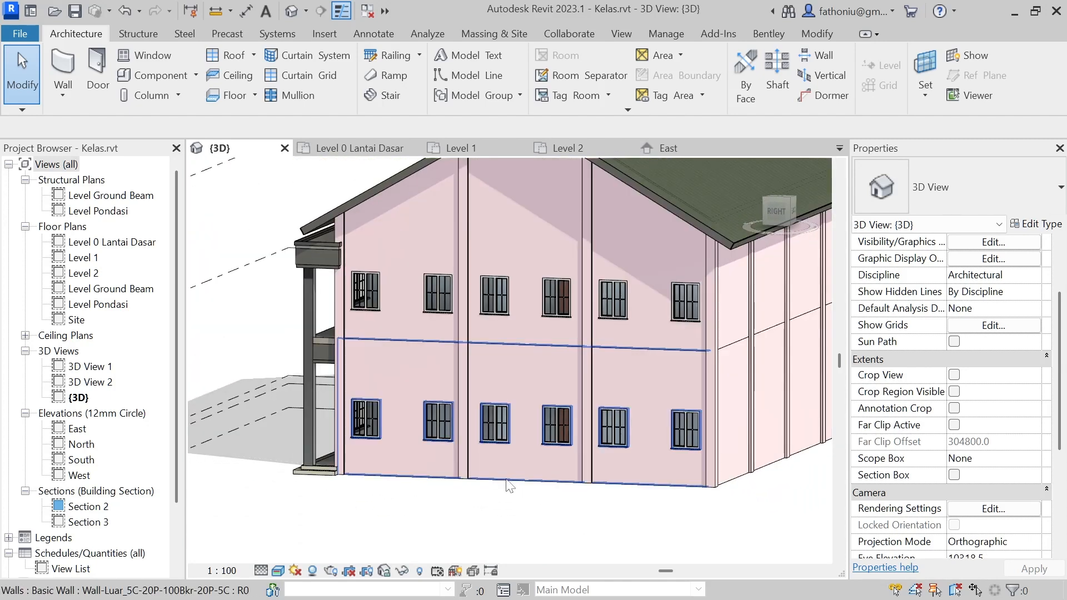
scroll(495, 318, "up", 3)
scroll(335, 312, "down", 2)
scroll(335, 312, "down", 2)
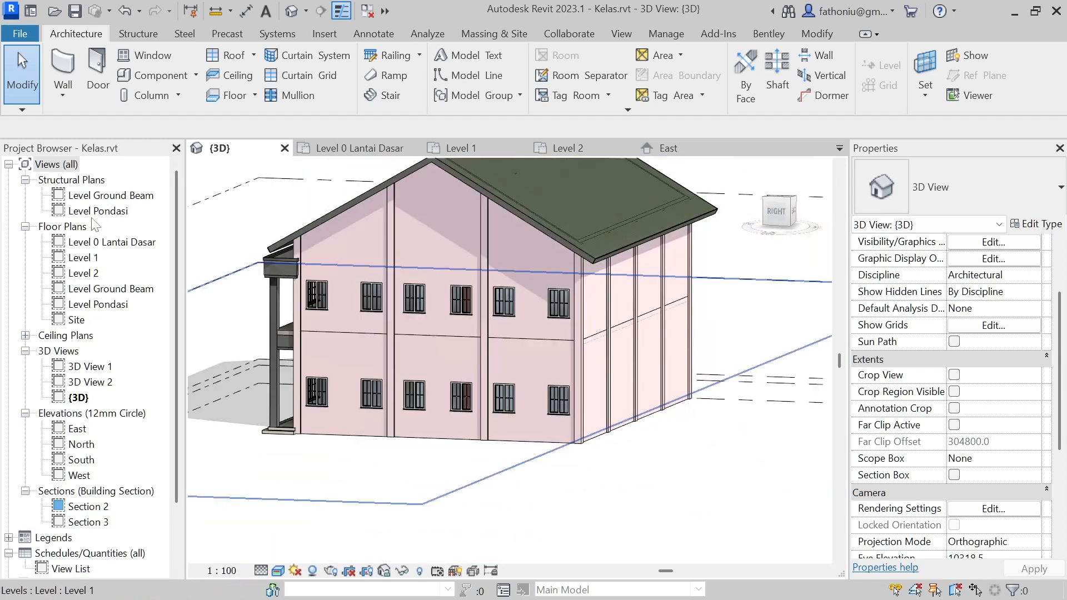
- In the Level 0 Lantai Dasar plan, place automatic 600x600mm_Grid ceilings in the rooms between grids 2 and 3 south of the toilets, and in the central hall
double_click(89, 242)
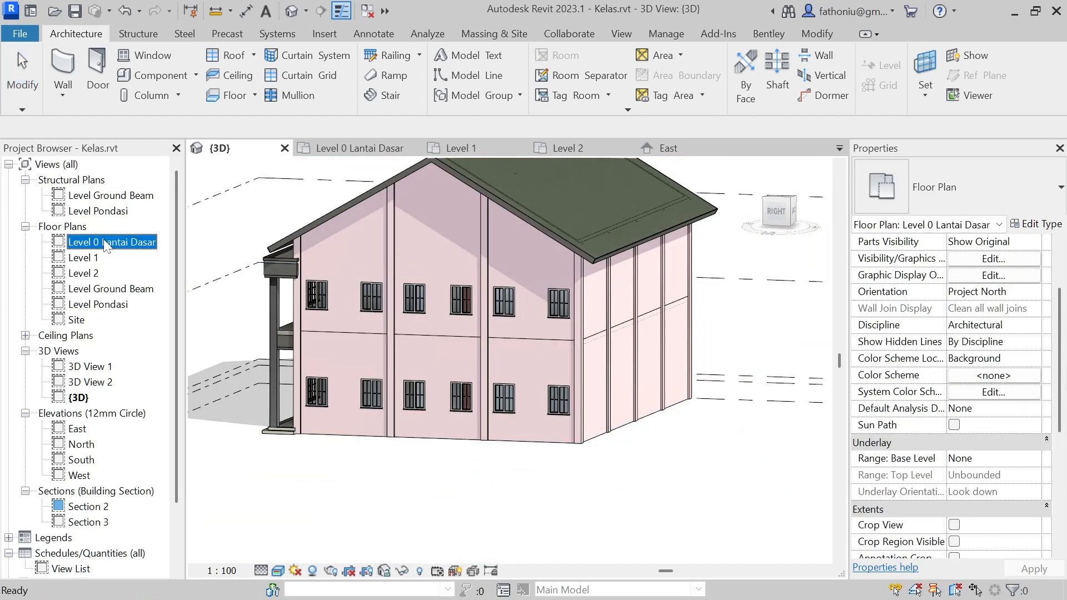
scroll(364, 353, "up", 5)
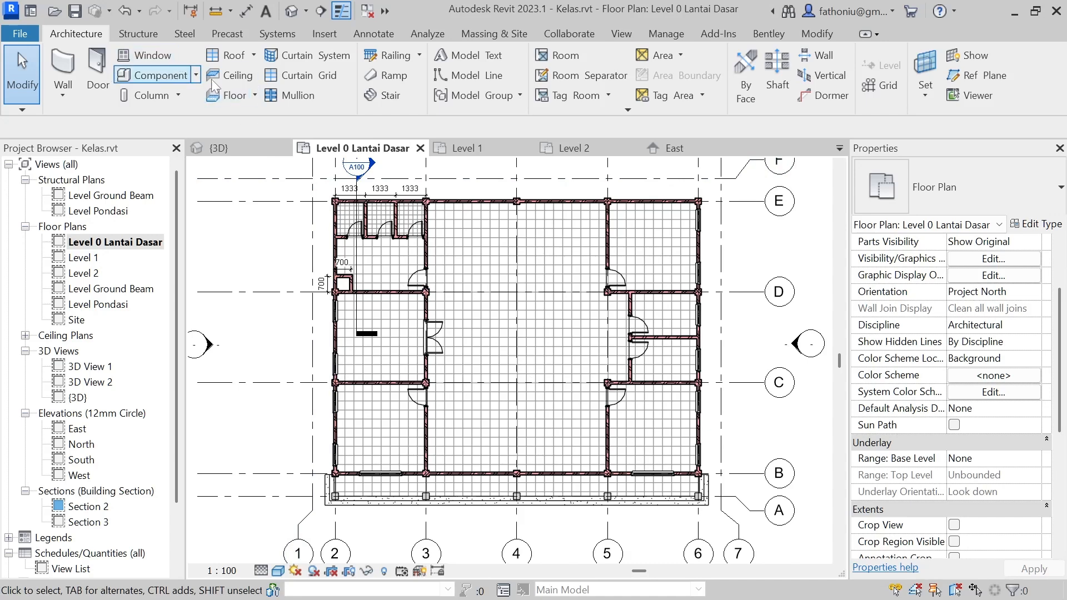
left_click(247, 82)
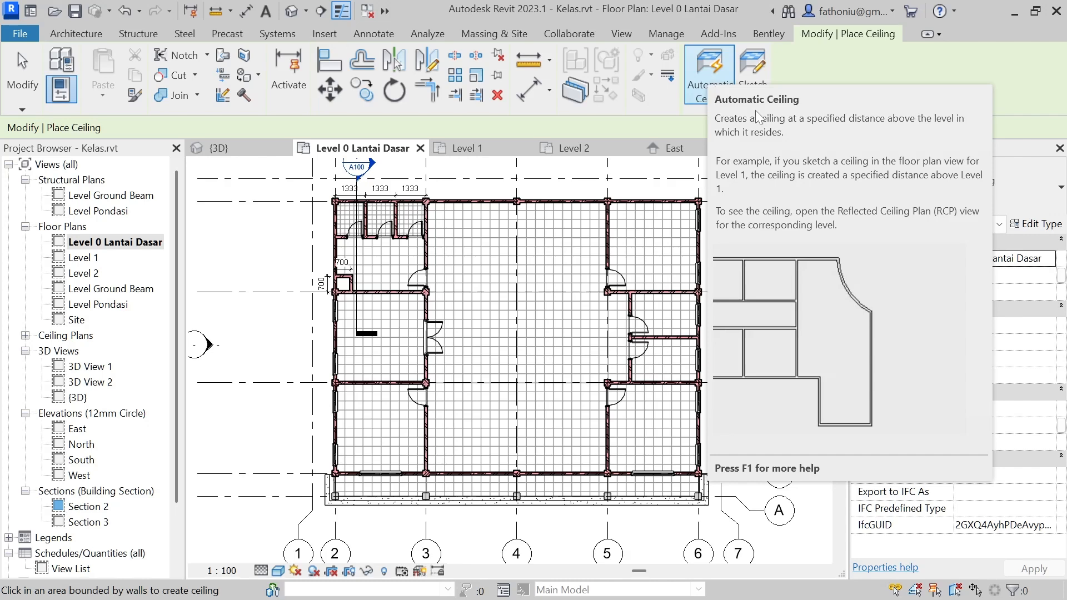
left_click(1060, 189)
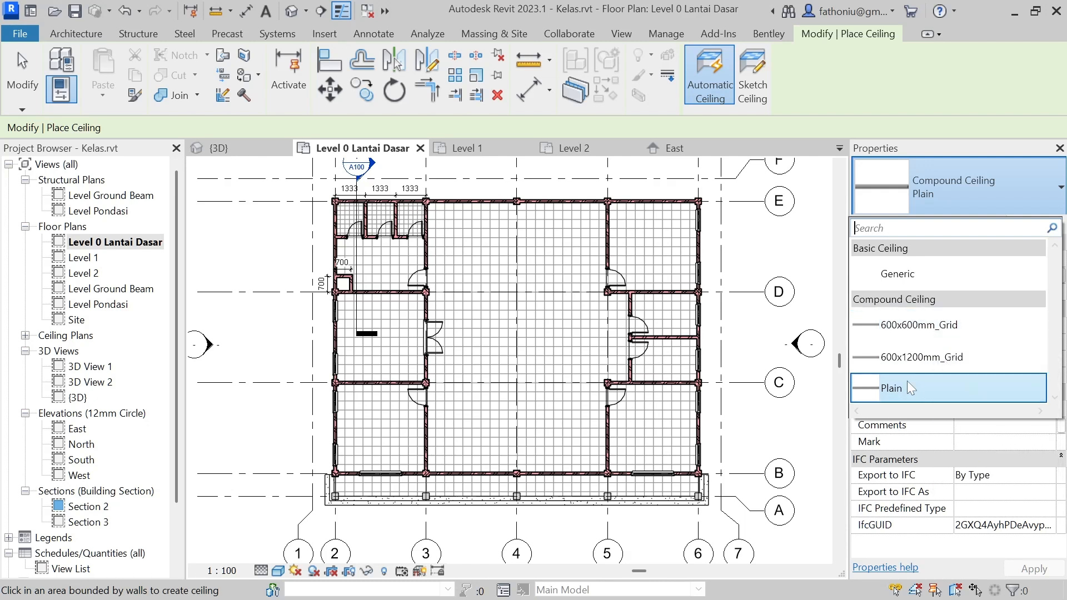
left_click(922, 329)
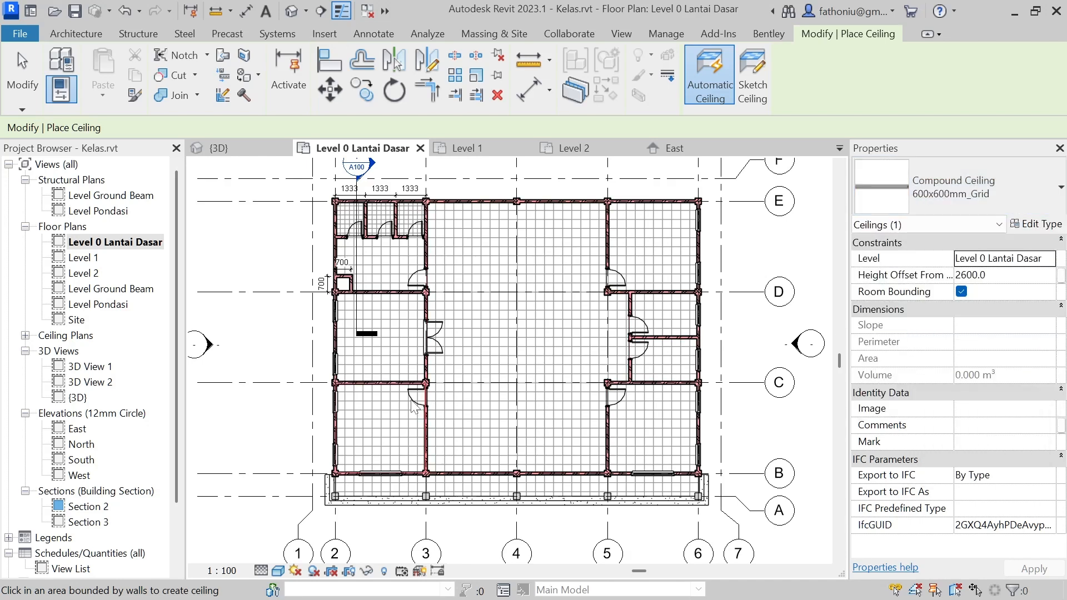
left_click(378, 399)
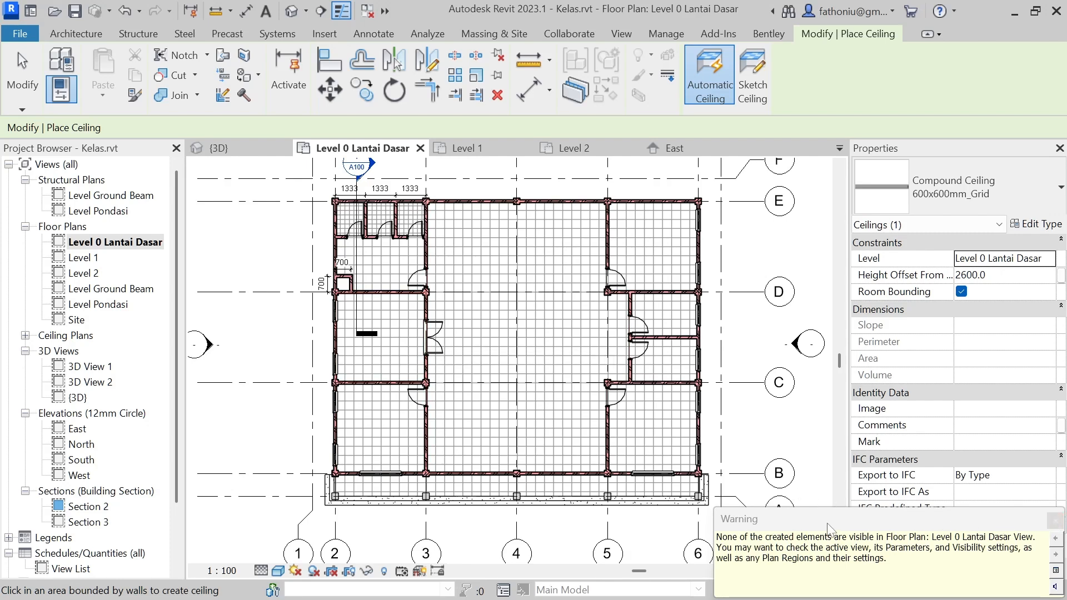
left_click(1055, 524)
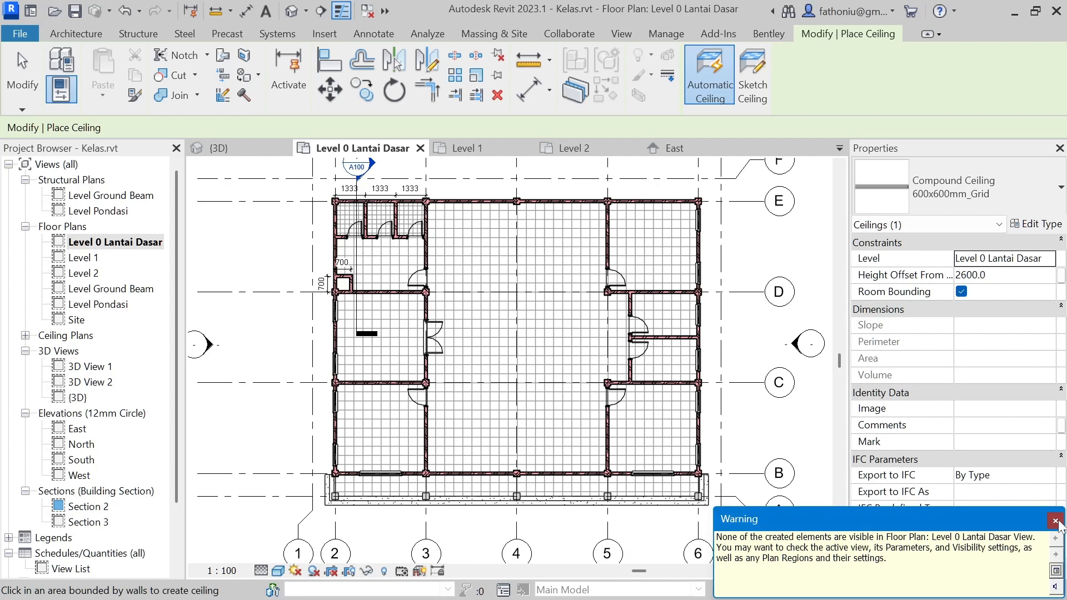
left_click(398, 328)
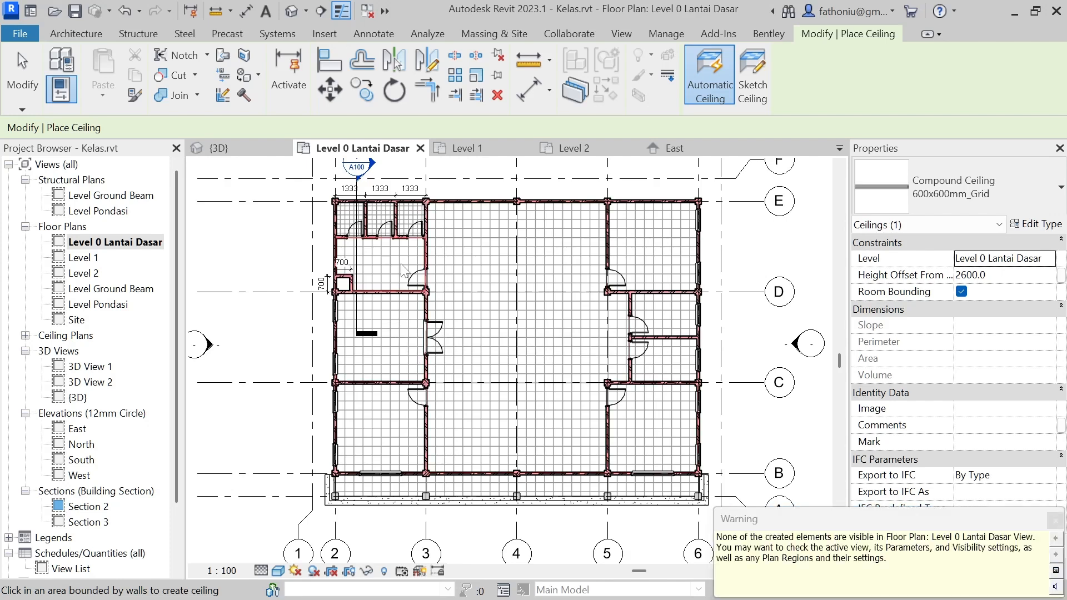
left_click(469, 258)
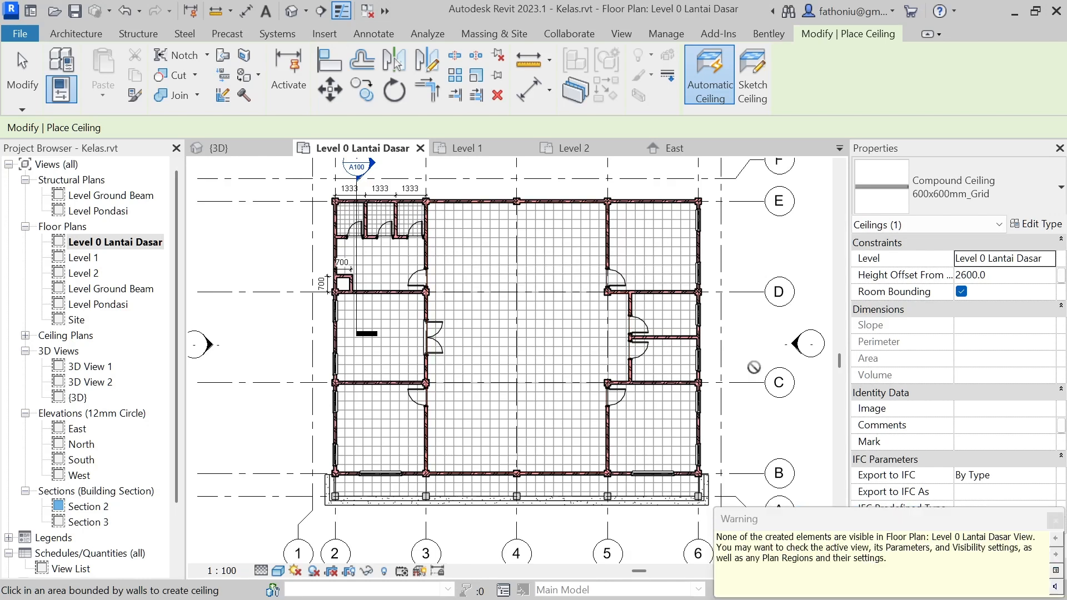
left_click(1055, 522)
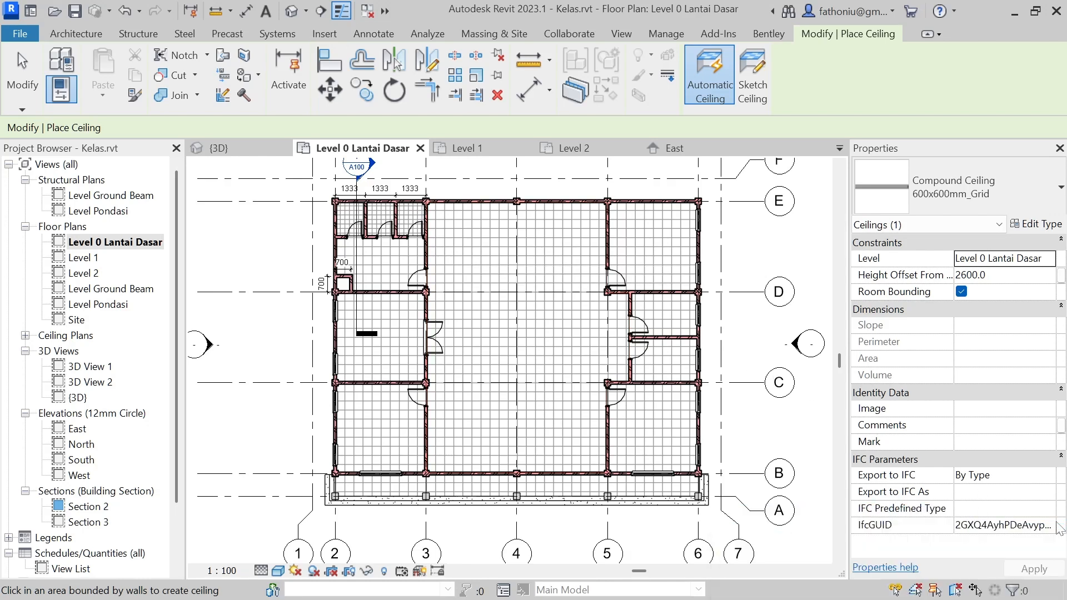
- Place automatic 600x600mm_Grid ceilings in the four rooms on the building's east side, near grids 5 and 6
left_click(632, 256)
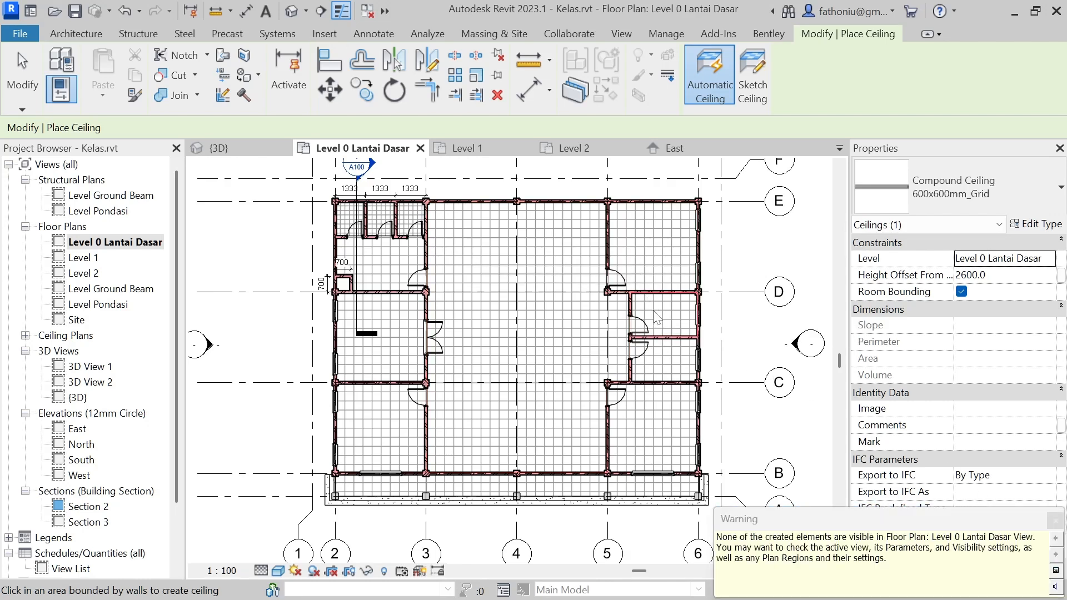
left_click(660, 362)
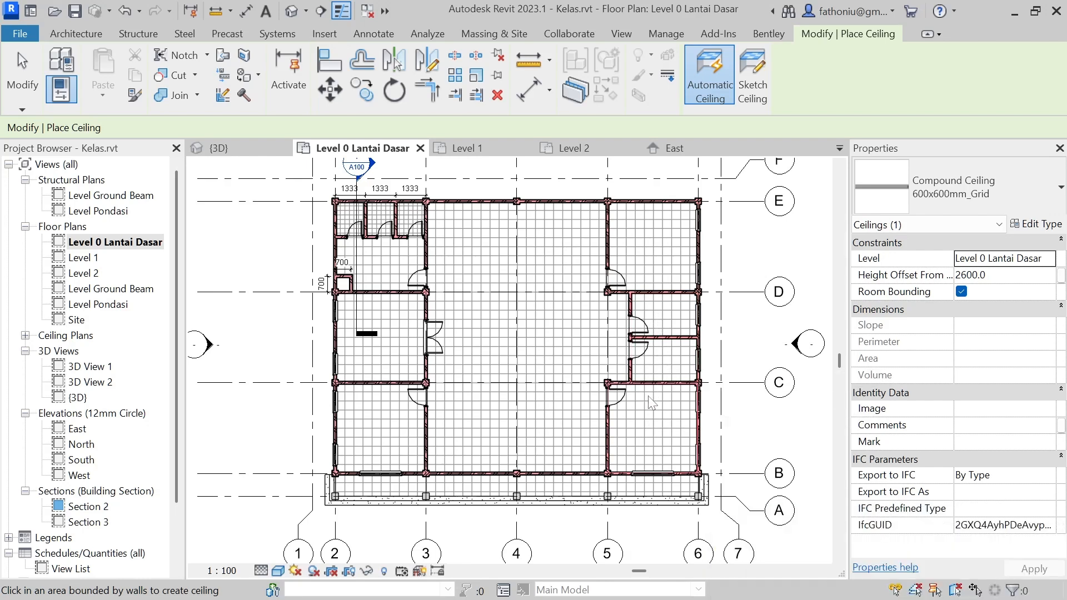
left_click(1055, 521)
- Place automatic 600x600mm_Grid ceilings in the three small 1333 mm wide toilet rooms along grid E
scroll(344, 233, "up", 4)
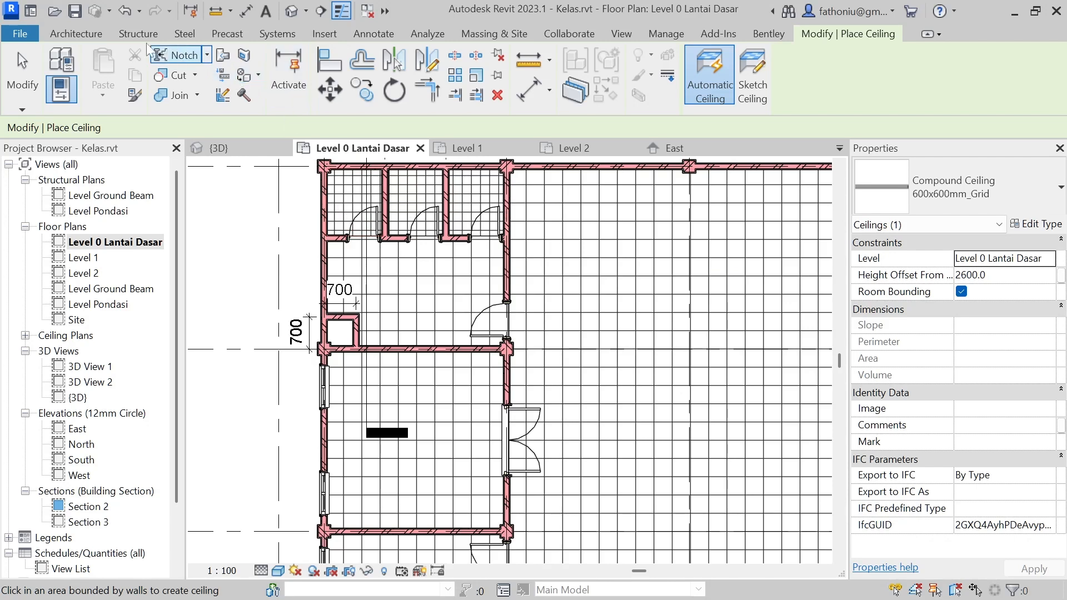
left_click(78, 34)
left_click(230, 75)
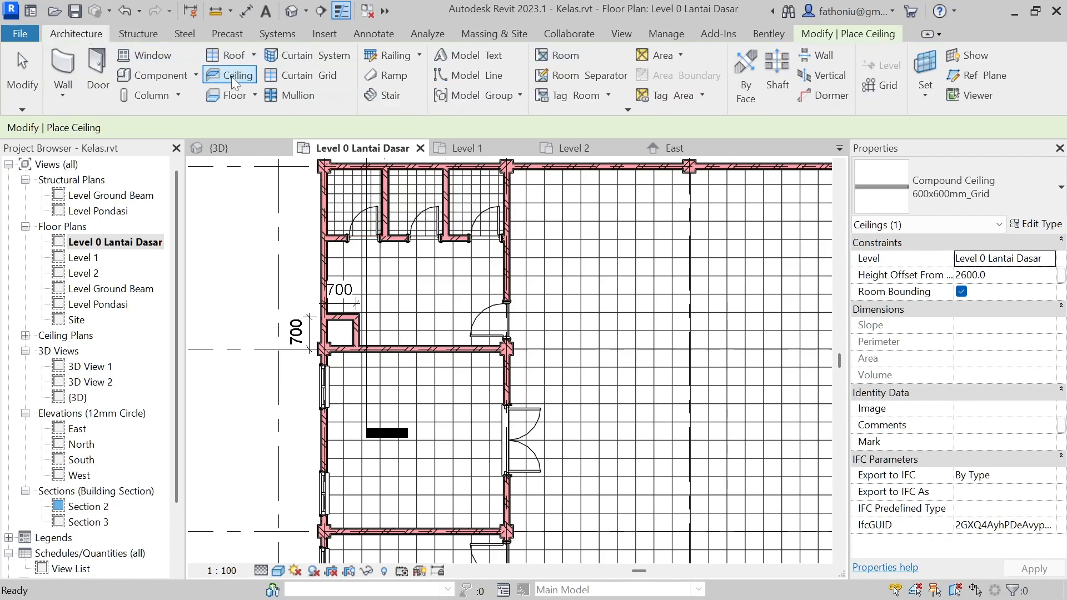
left_click(343, 224)
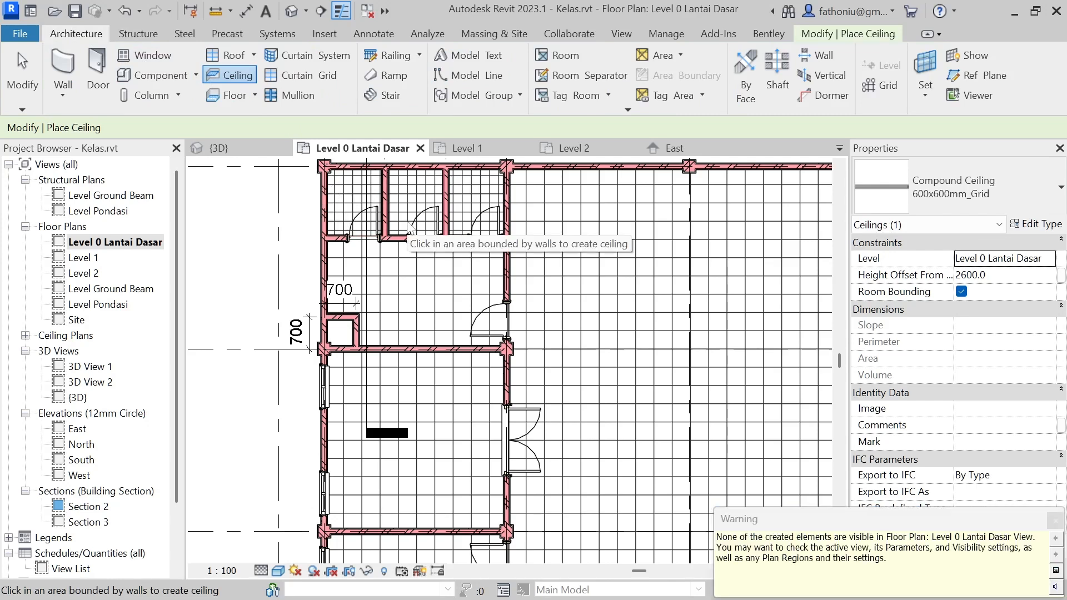
left_click(421, 230)
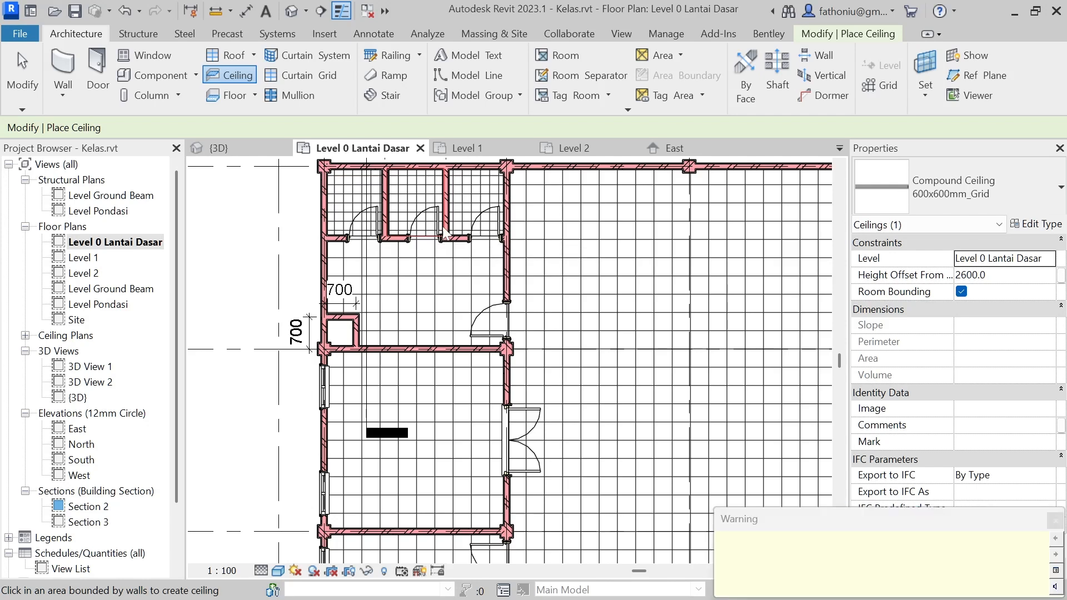
left_click(461, 216)
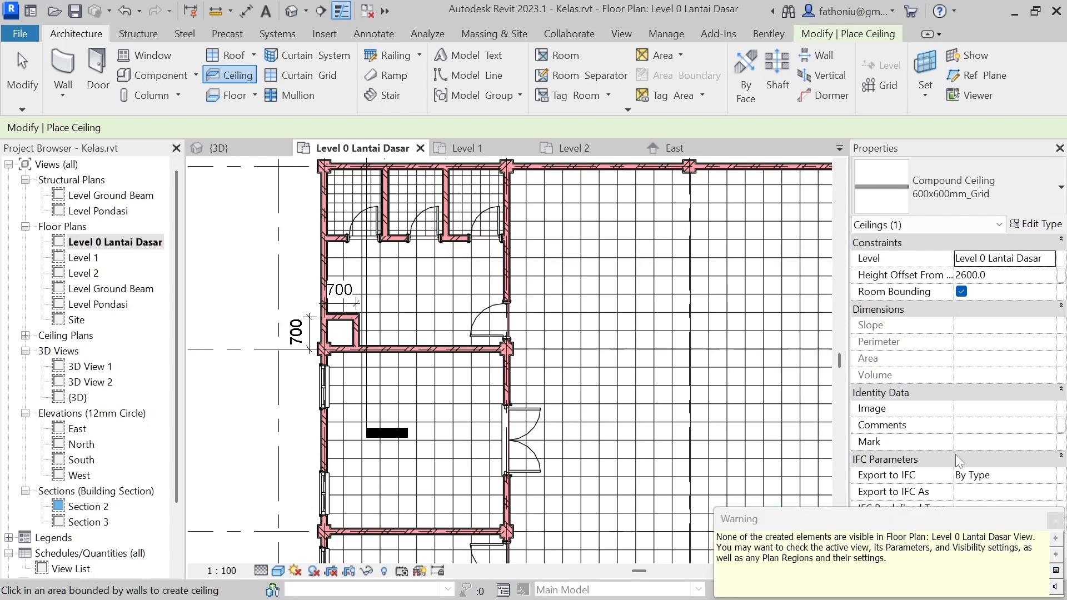
left_click(1055, 521)
scroll(510, 328, "down", 2)
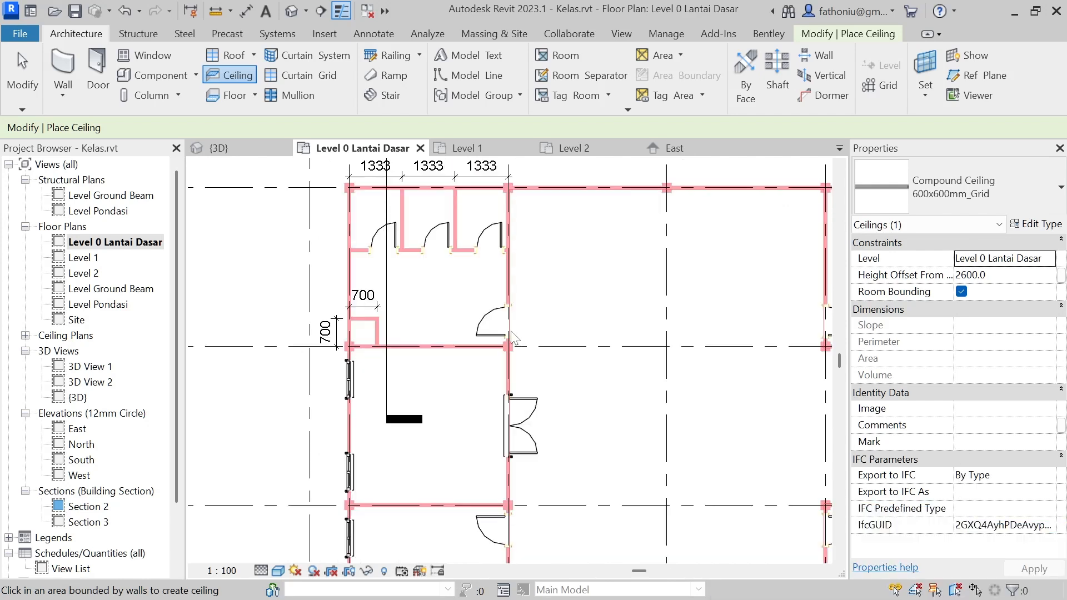
scroll(175, 337, "down", 1)
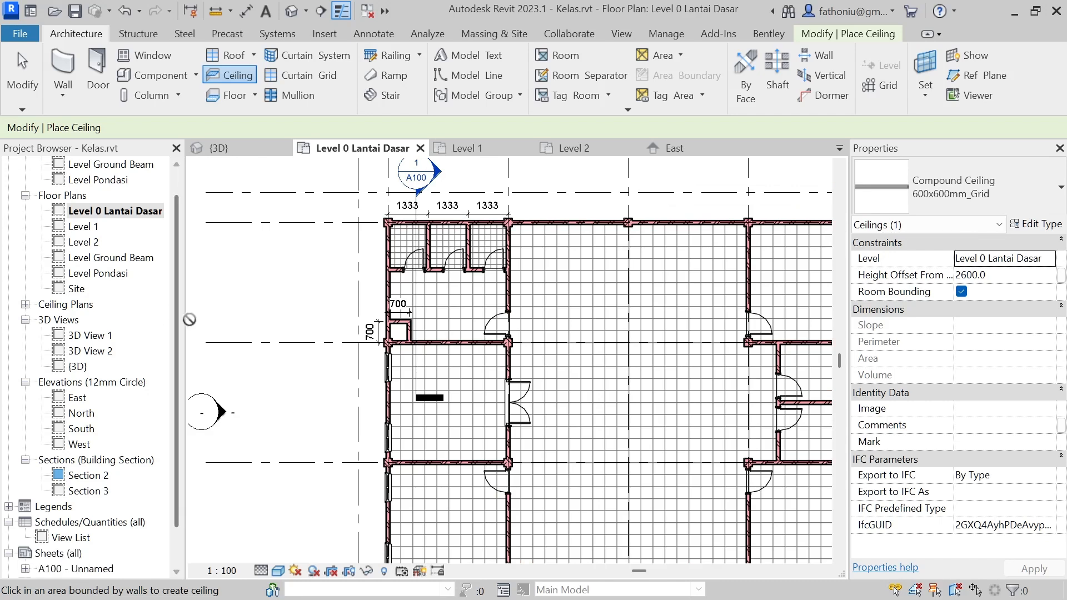
scroll(196, 320, "down", 1)
key("Escape")
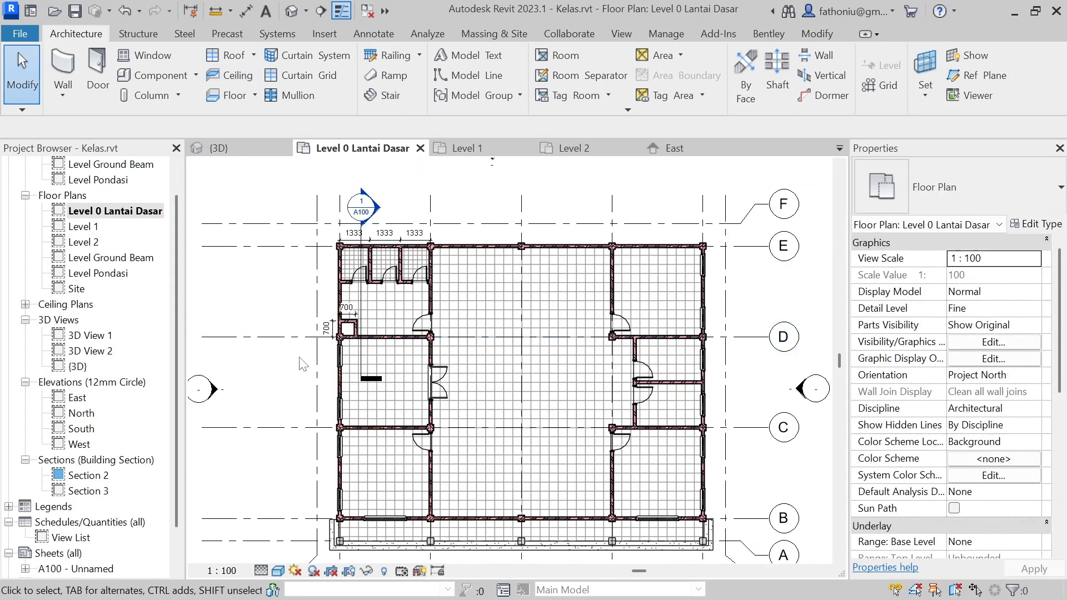
- Extend the Section 2 line southward past the terrace and grid A so it cuts the whole building
left_click(370, 384)
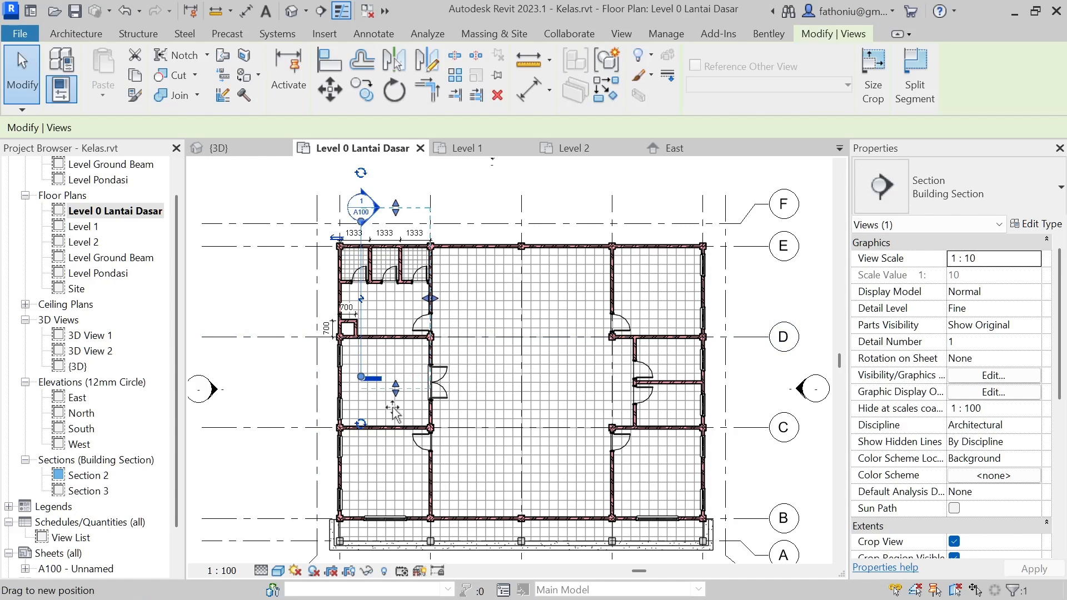
left_click_drag(389, 526, 385, 559)
left_click_drag(364, 378, 377, 555)
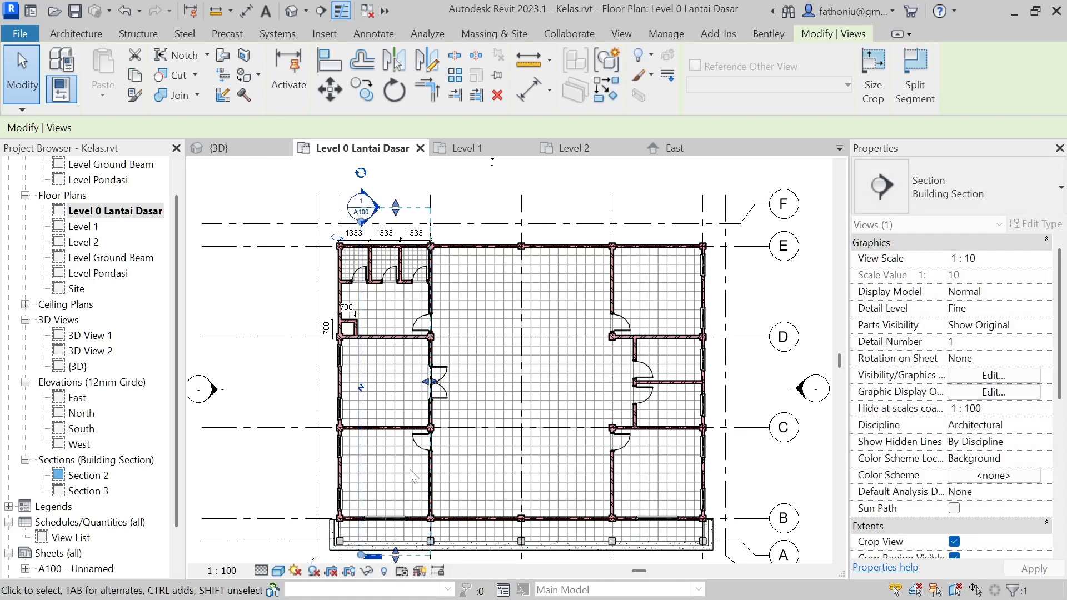
key("Escape")
- Open the Section 2 view from its section head and set the view scale to 1:50
scroll(379, 210, "up", 4)
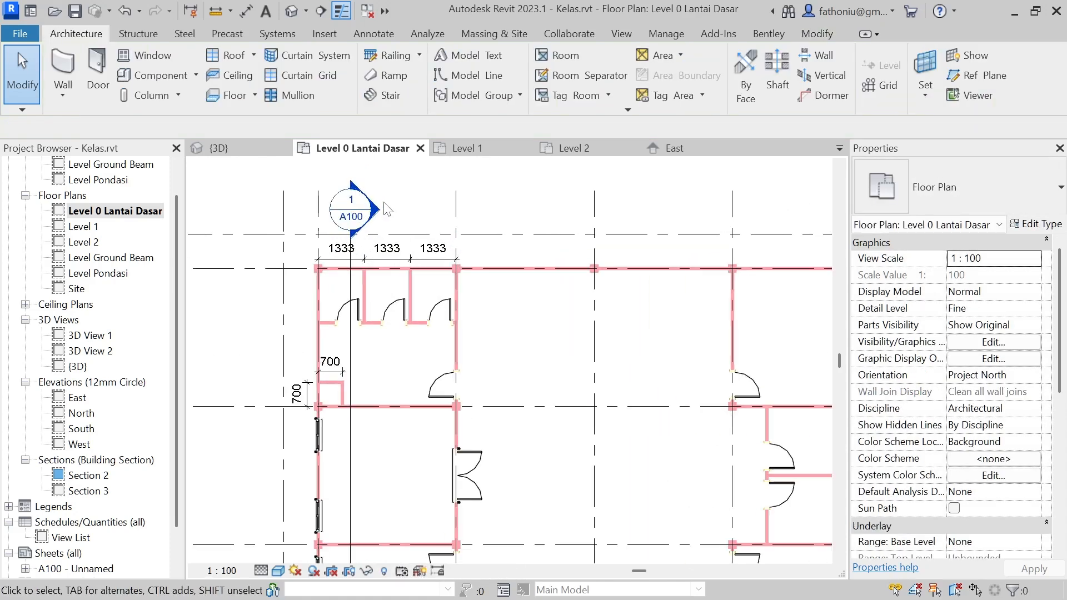
double_click(376, 219)
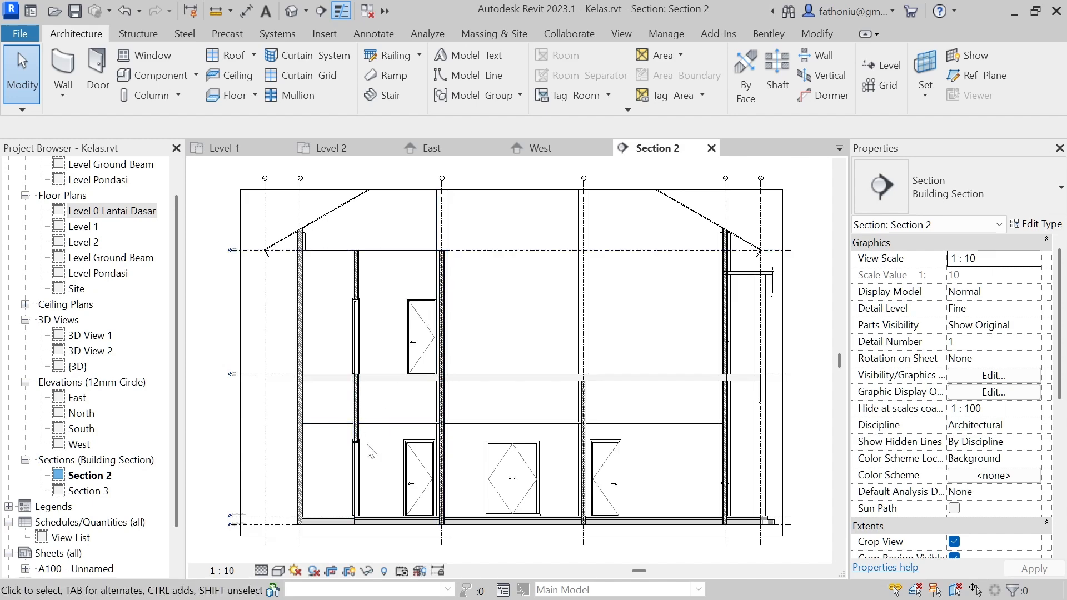
scroll(325, 492, "up", 2)
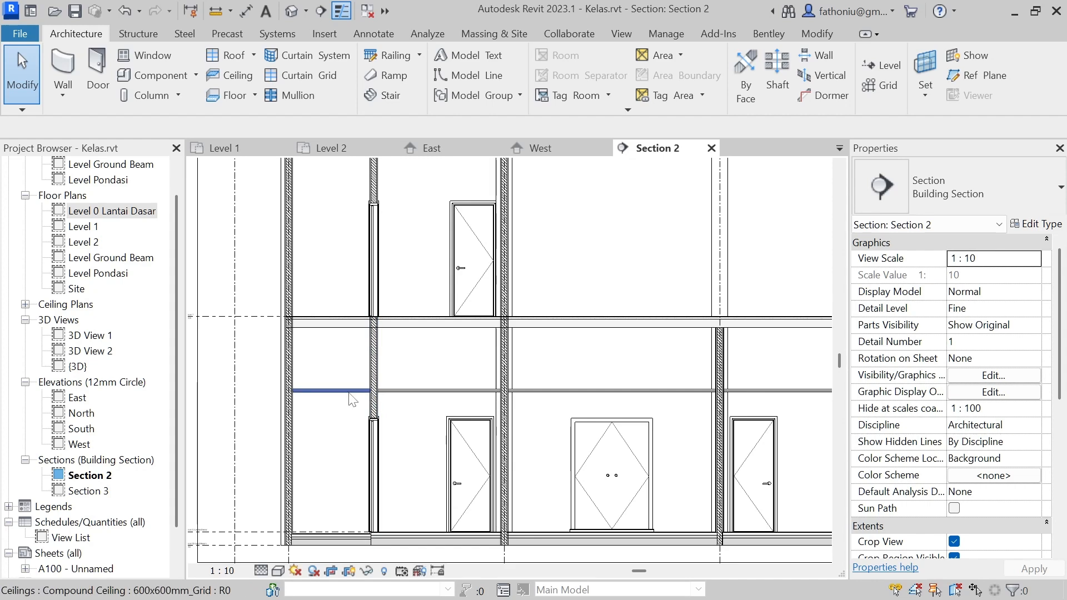
scroll(351, 398, "up", 1)
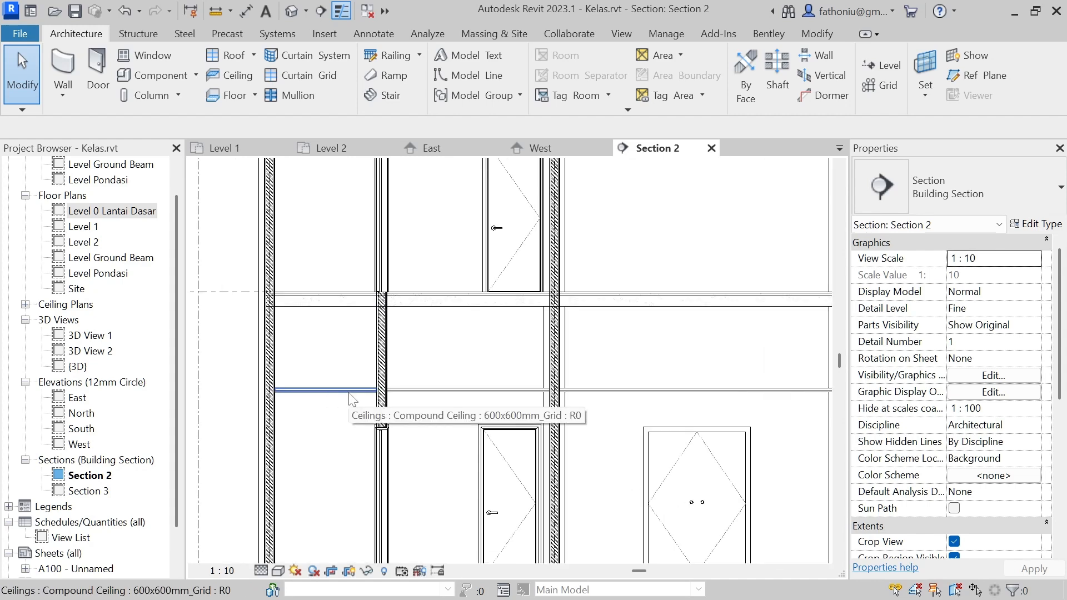
left_click(466, 391)
scroll(467, 392, "down", 1)
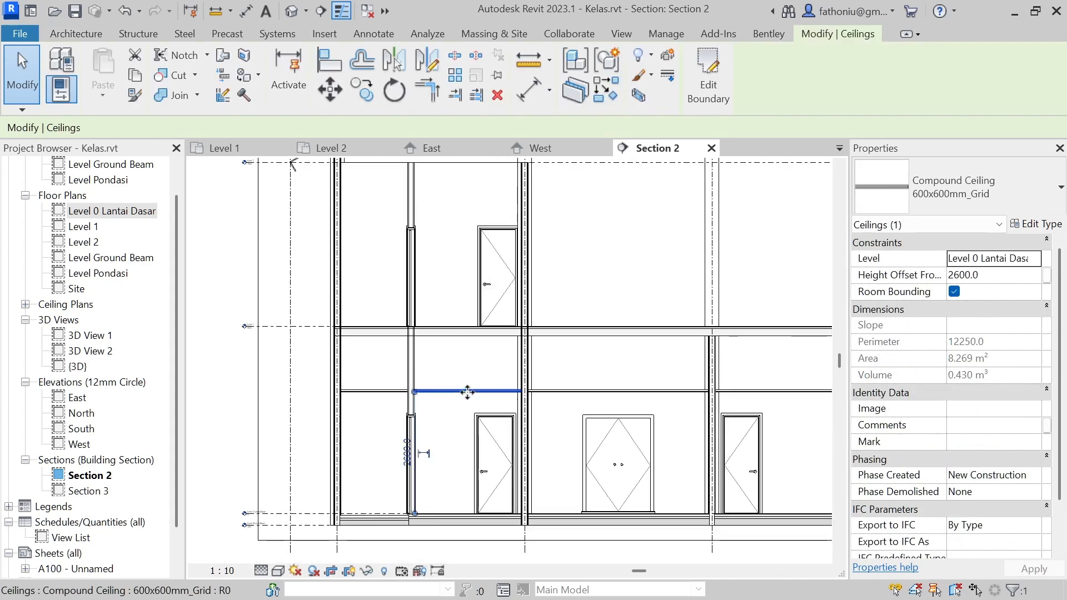
scroll(467, 392, "down", 1)
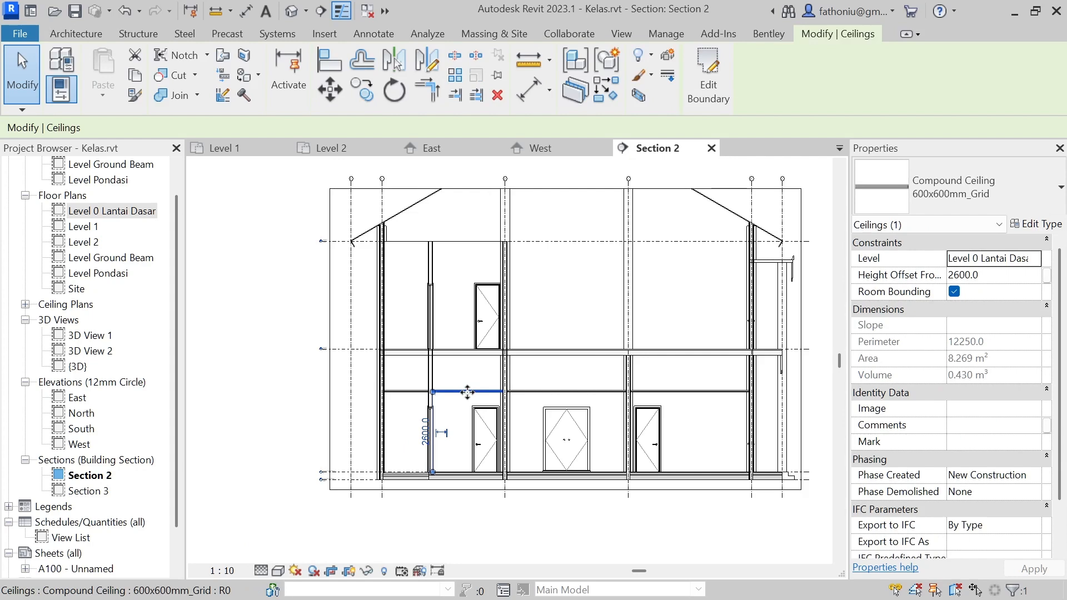
left_click(227, 571)
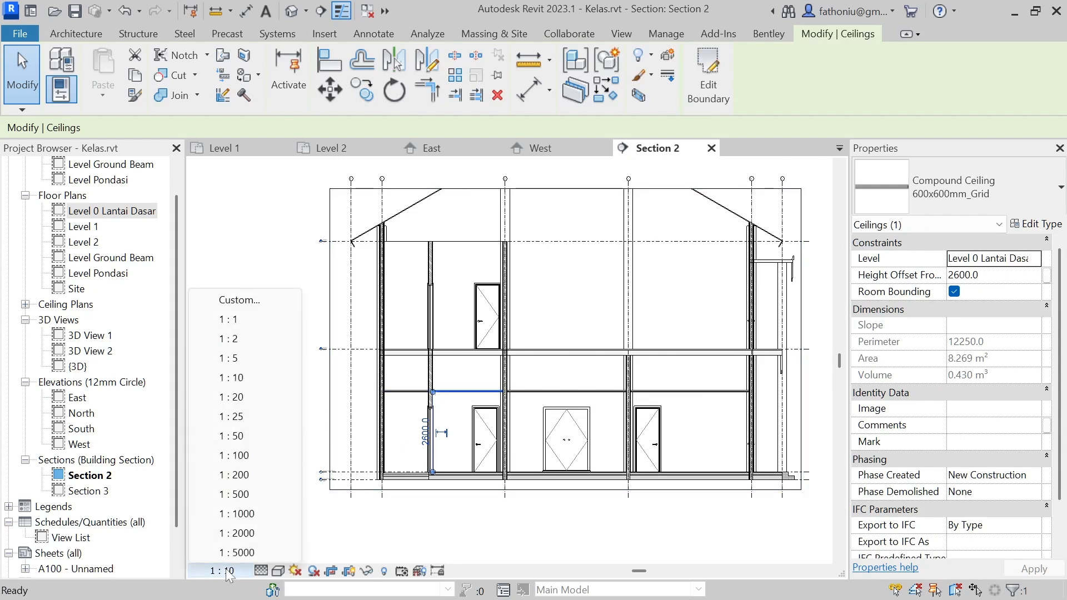
left_click(233, 435)
key("Escape")
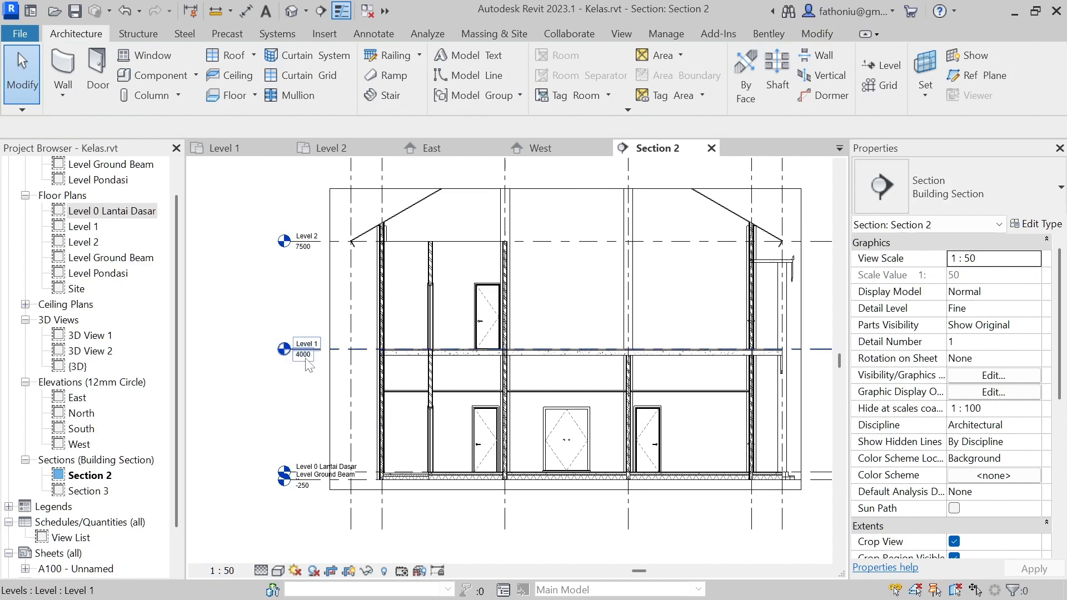
- Select all 600x600mm_Grid ceilings in the entire project, exclude those over the toilet cubicles beside grid E, and set their height offset to 3000
scroll(462, 372, "up", 2)
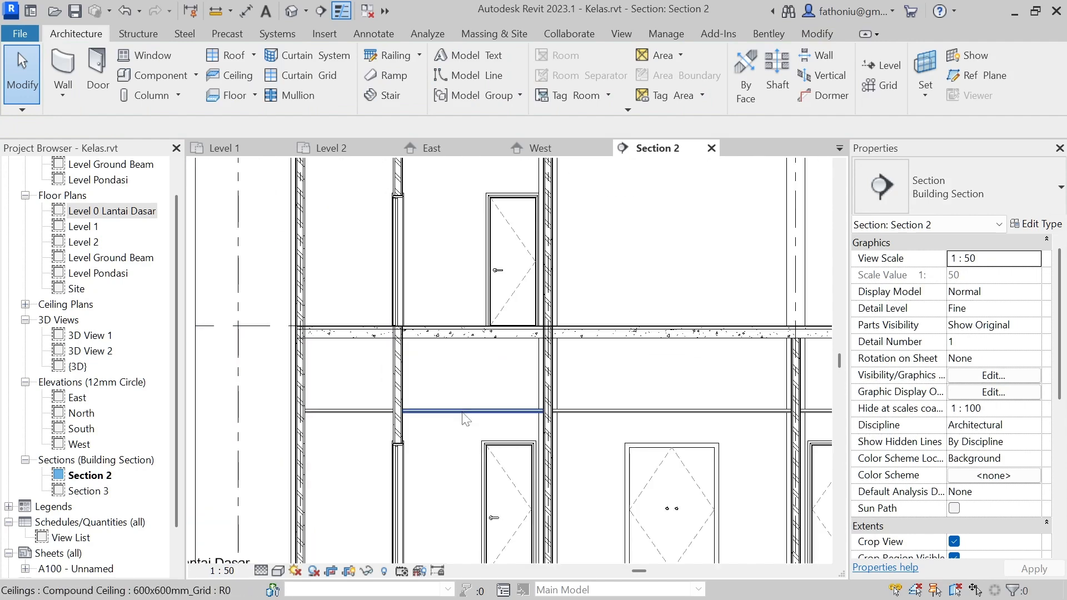
left_click(462, 413)
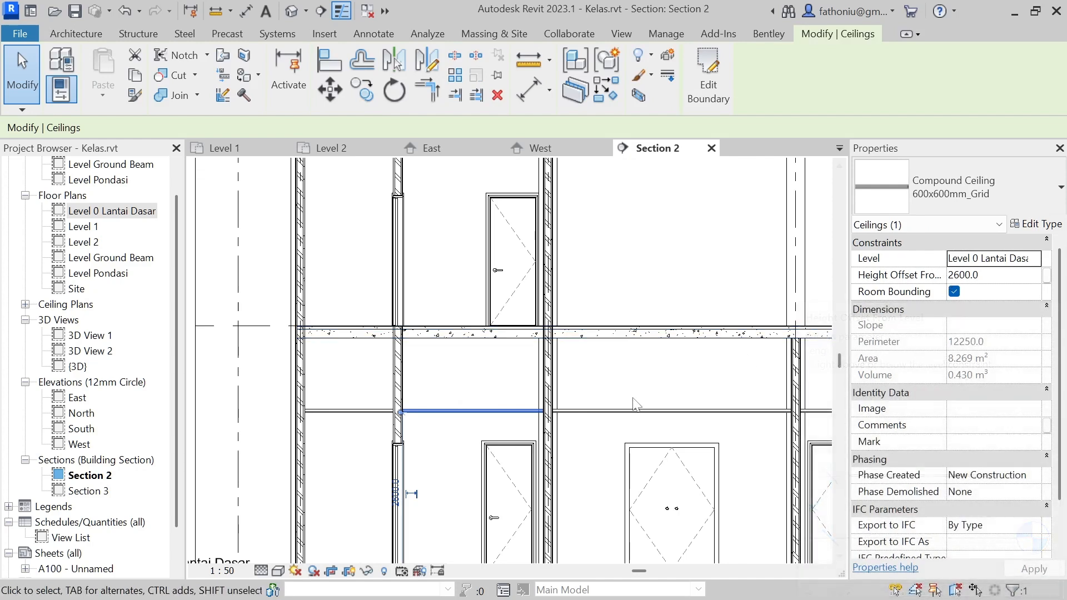
right_click(516, 414)
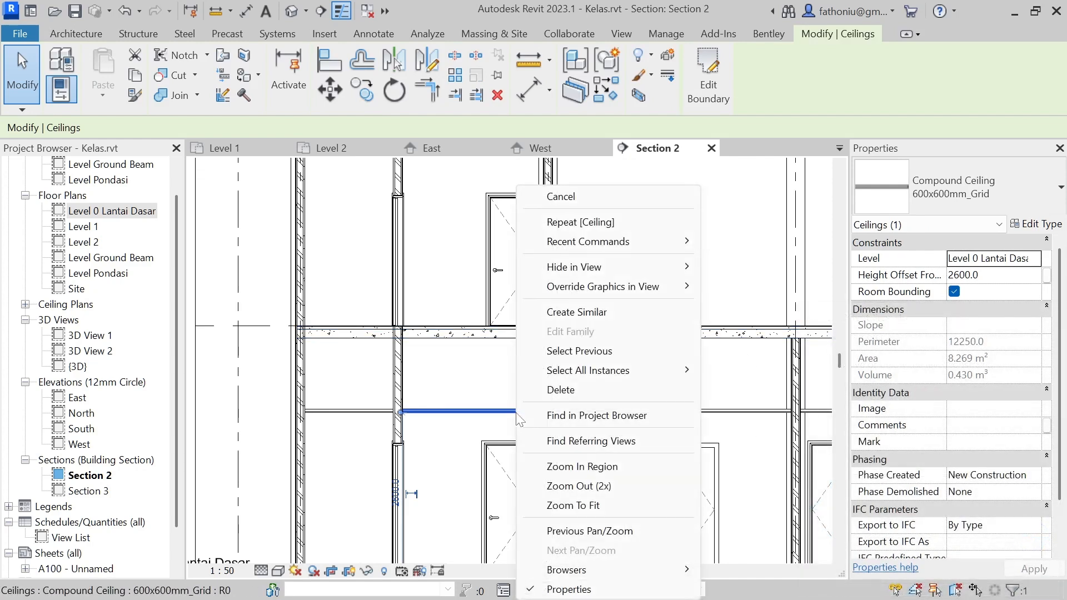
mouse_move(617, 371)
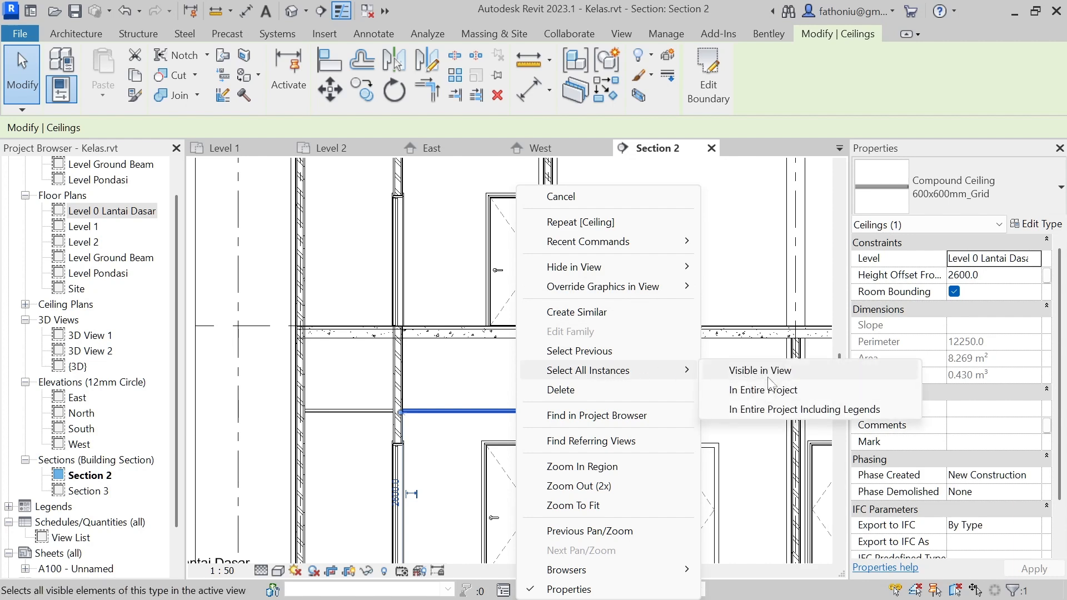
left_click(774, 398)
scroll(446, 363, "up", 1)
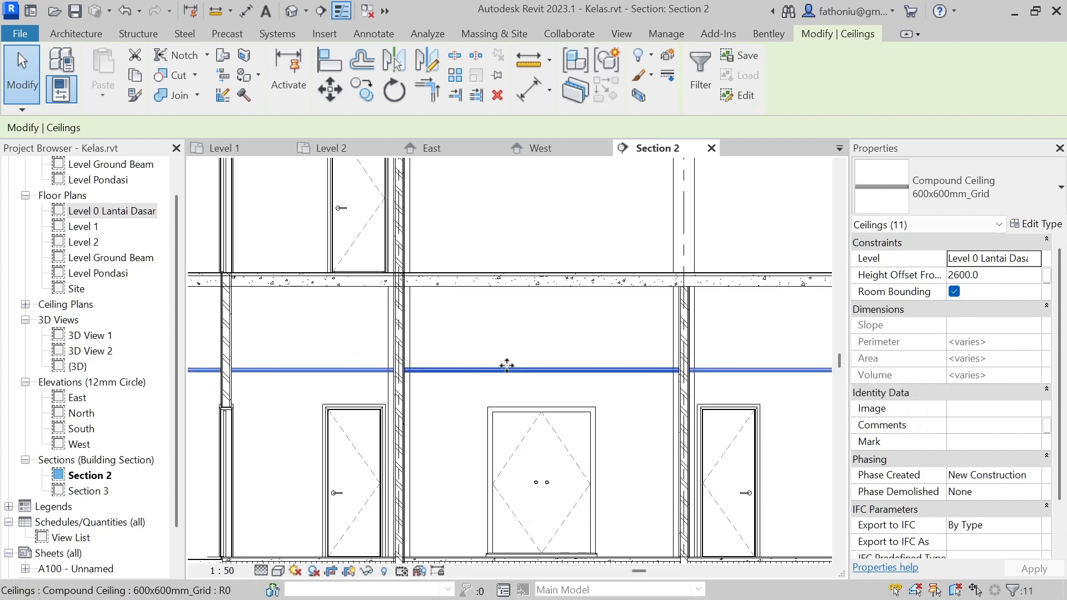
scroll(736, 387, "down", 1)
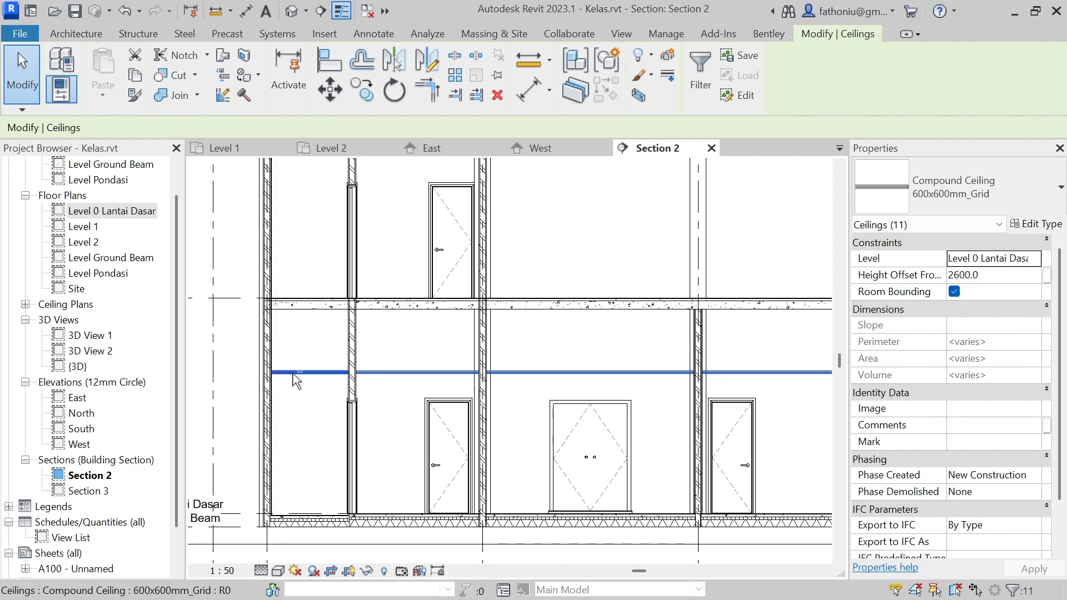
left_click_drag(237, 349, 353, 395)
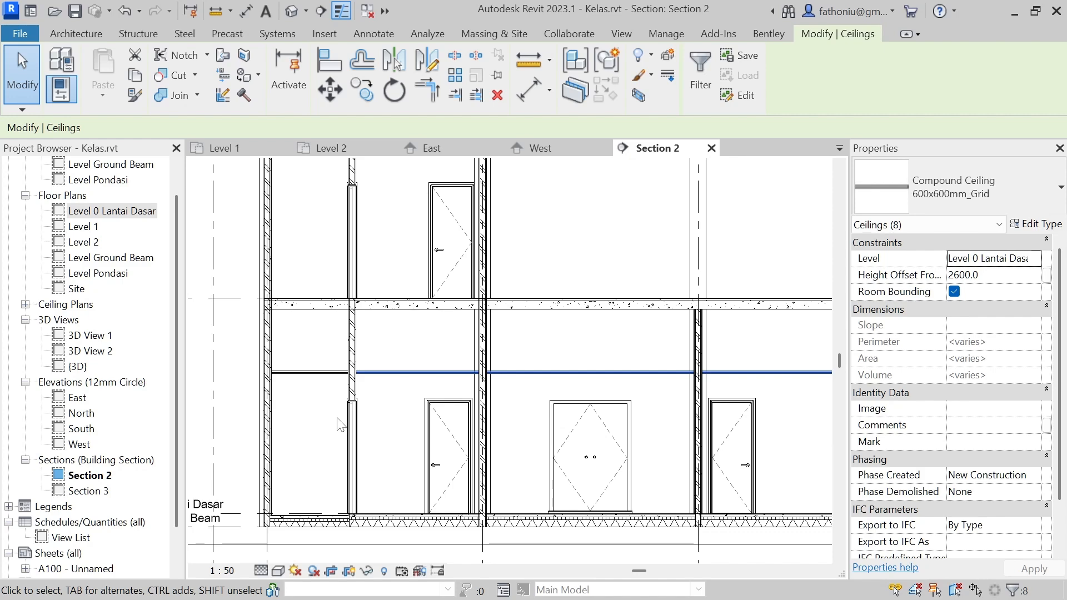
scroll(419, 407, "down", 2)
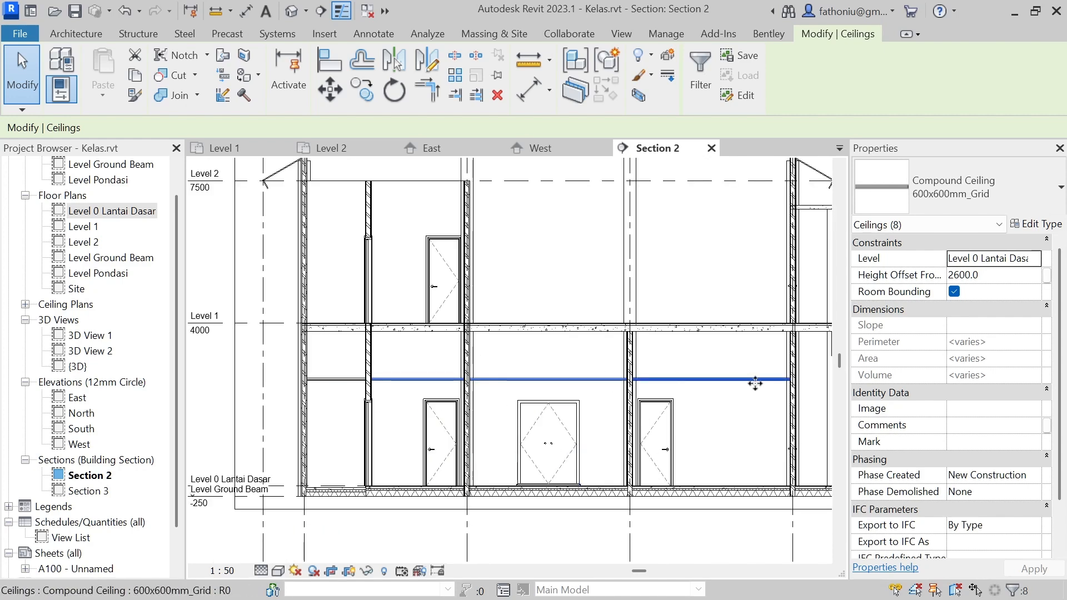
left_click(999, 275)
type("30")
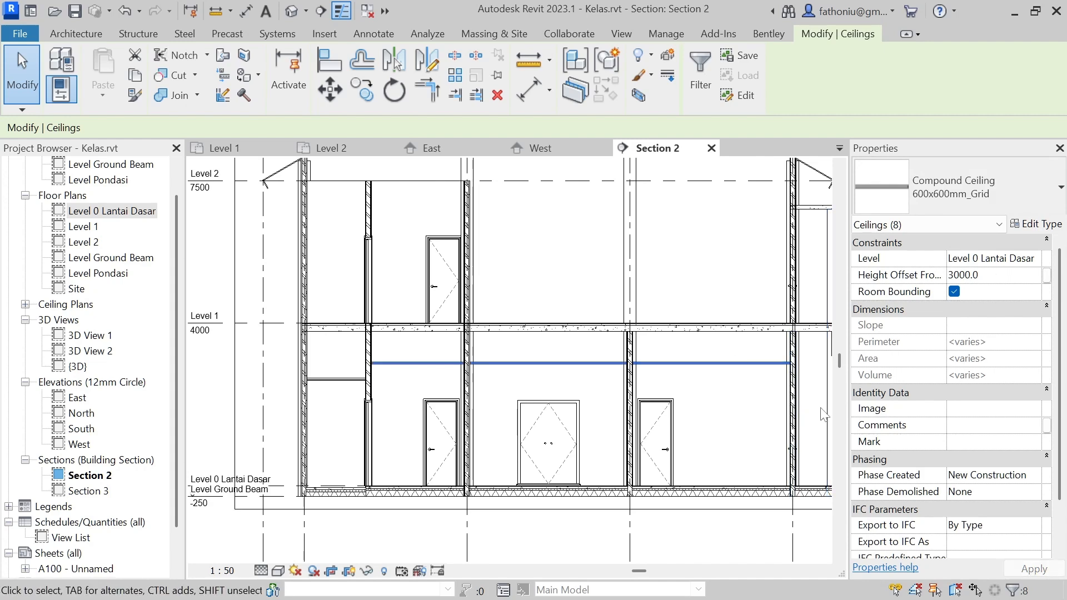
left_click(655, 516)
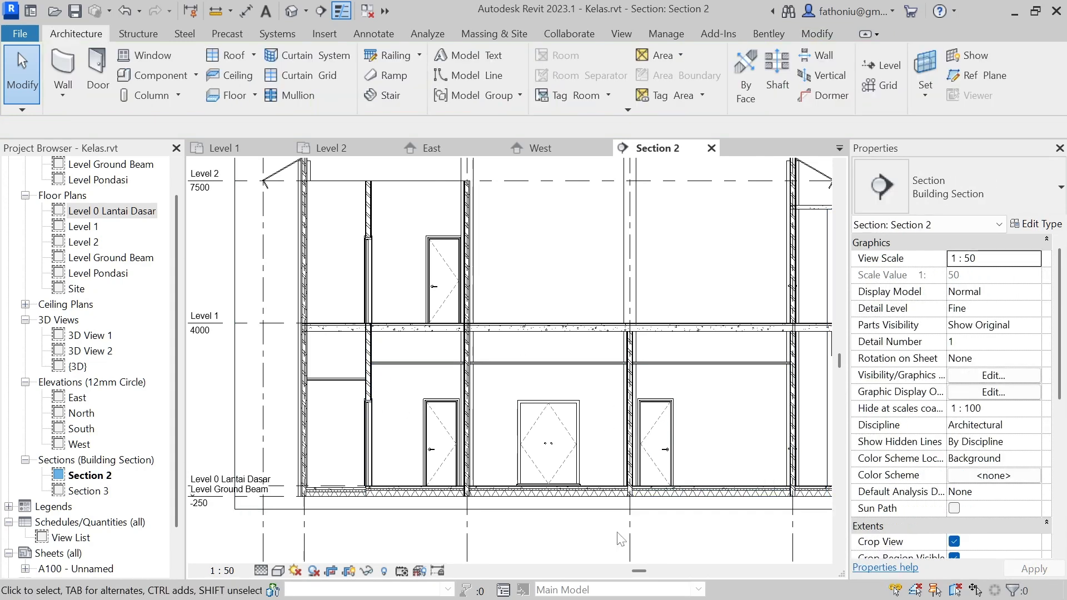
- On the Level 1 floor plan, place automatic 600x600mm_Grid ceilings in the large central hall and the toilet lobby
scroll(657, 521, "down", 1)
middle_click_drag(659, 522, 534, 550)
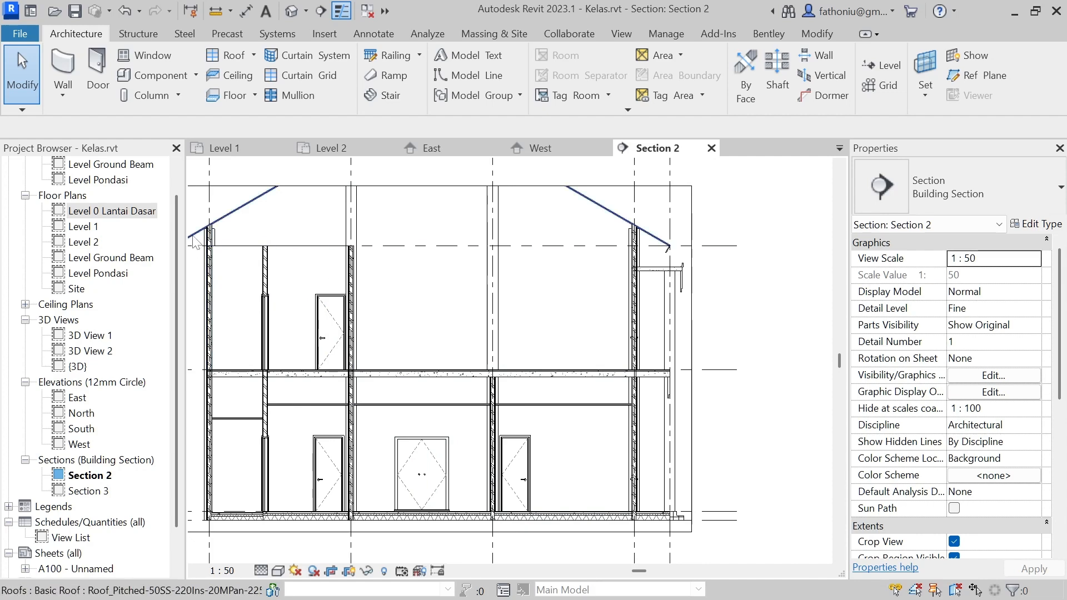
double_click(89, 227)
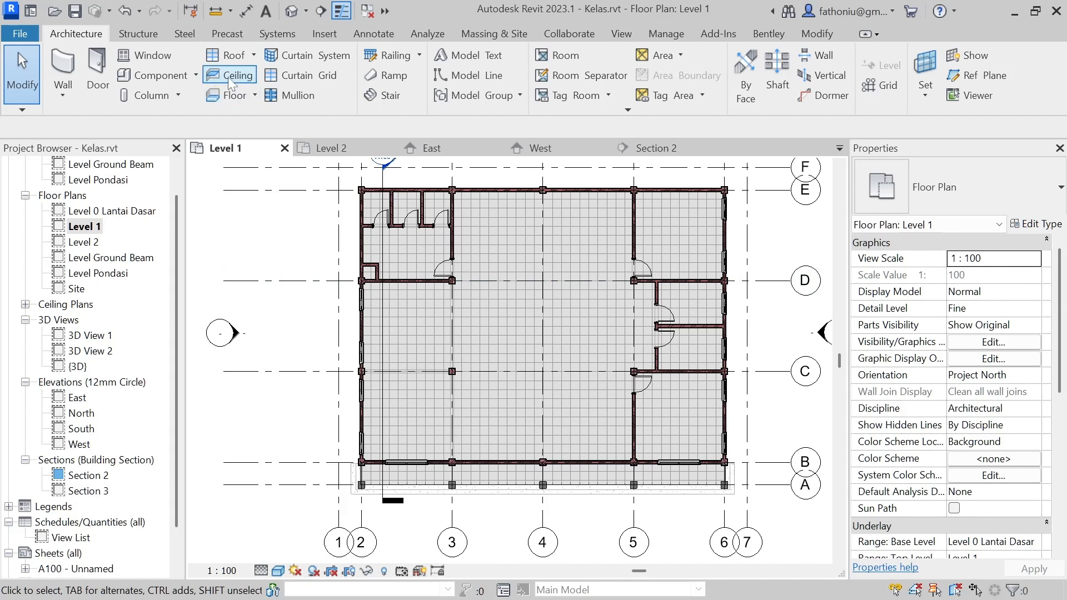
left_click(236, 76)
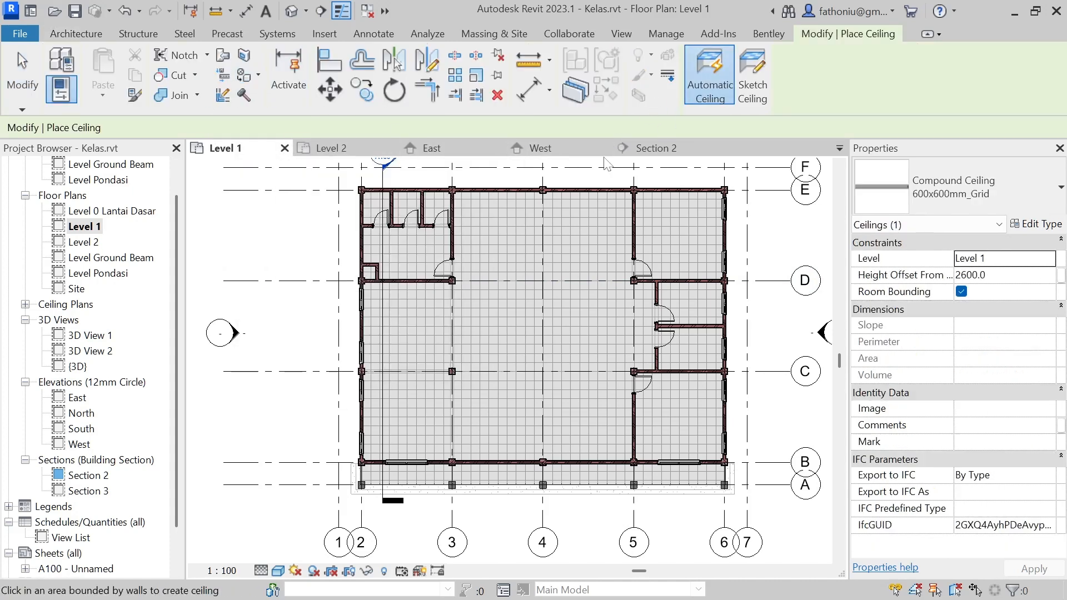
left_click(504, 214)
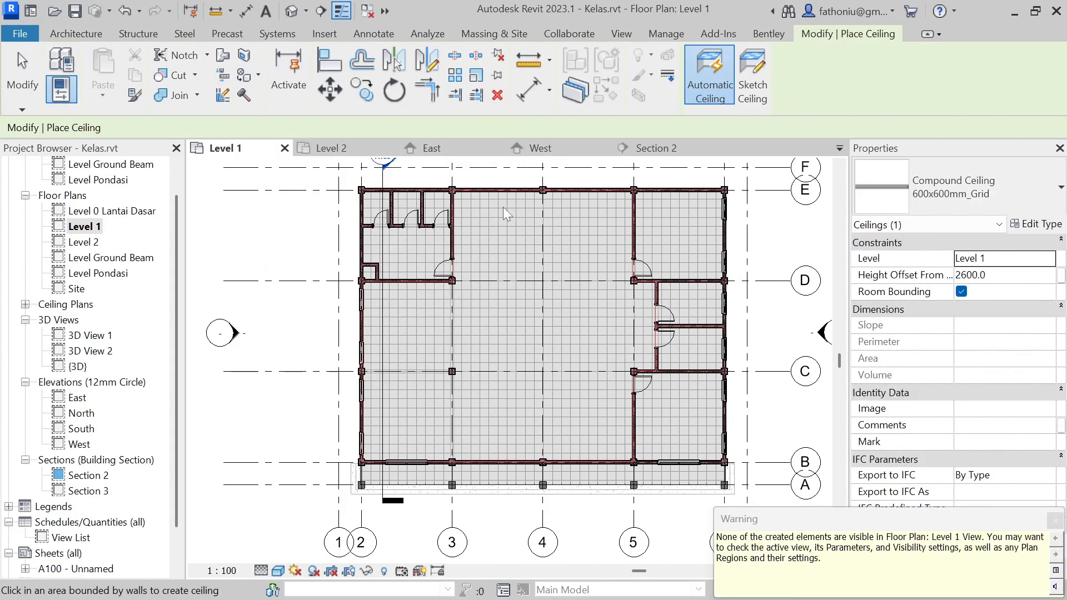
left_click(1054, 520)
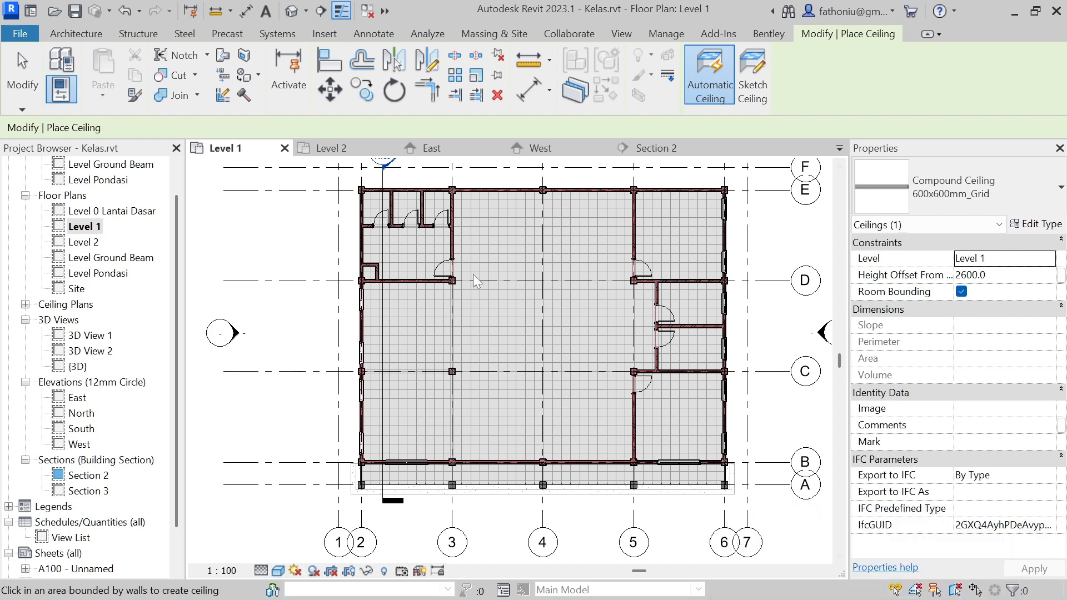
left_click(409, 245)
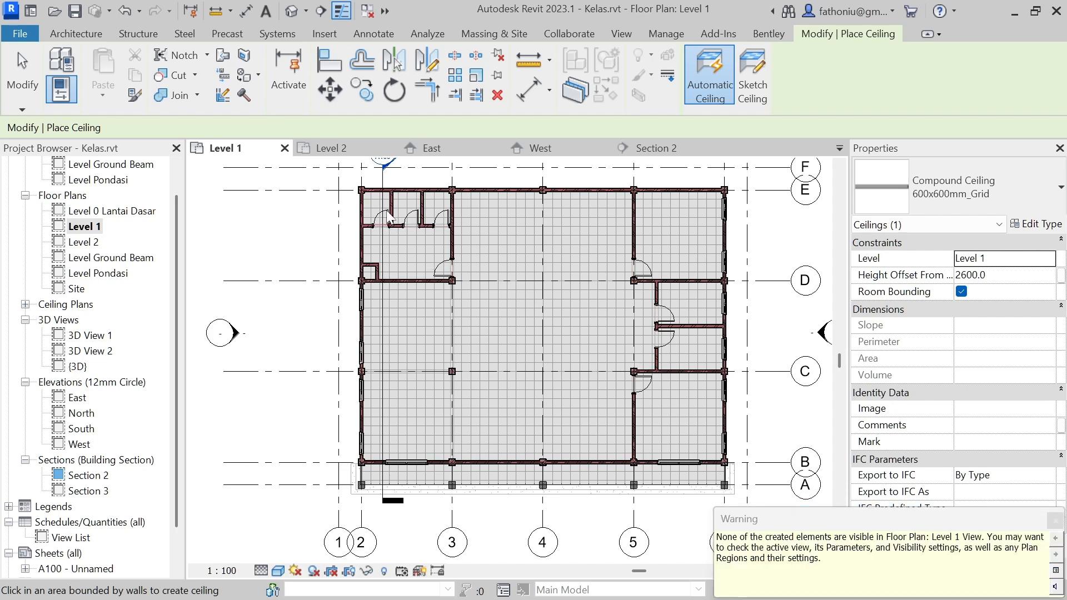
- Place automatic 600x600mm_Grid ceilings in the three small Level 1 toilet rooms along grid E
scroll(375, 202, "up", 2)
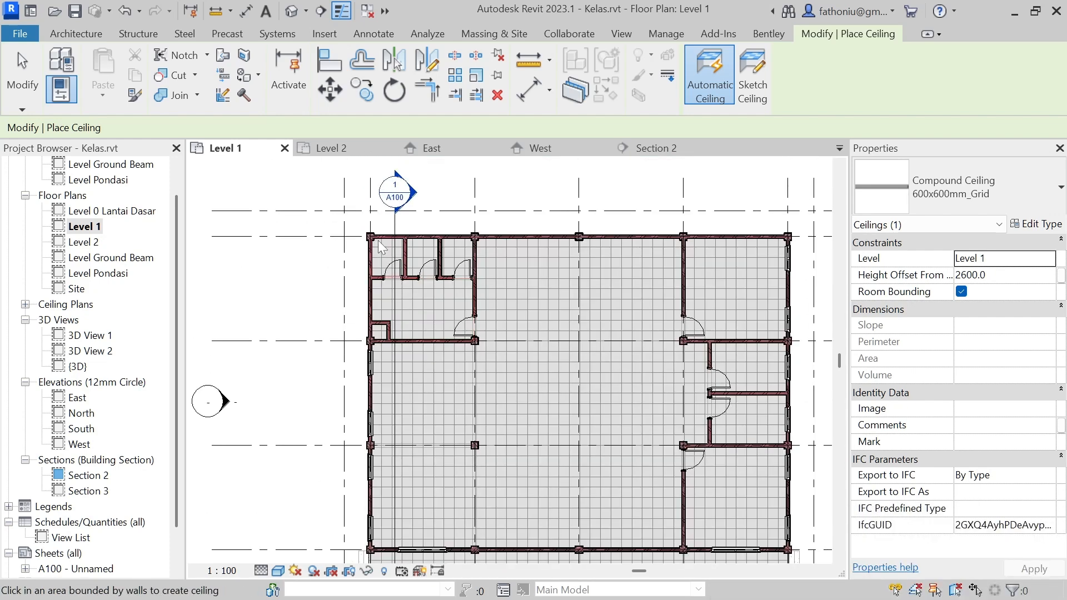
left_click(380, 247)
left_click(427, 254)
left_click(453, 255)
- Place automatic 600x600mm_Grid ceilings in the Level 1 rooms on the building's east side, near grids 5 and 6
left_click(735, 271)
left_click(743, 361)
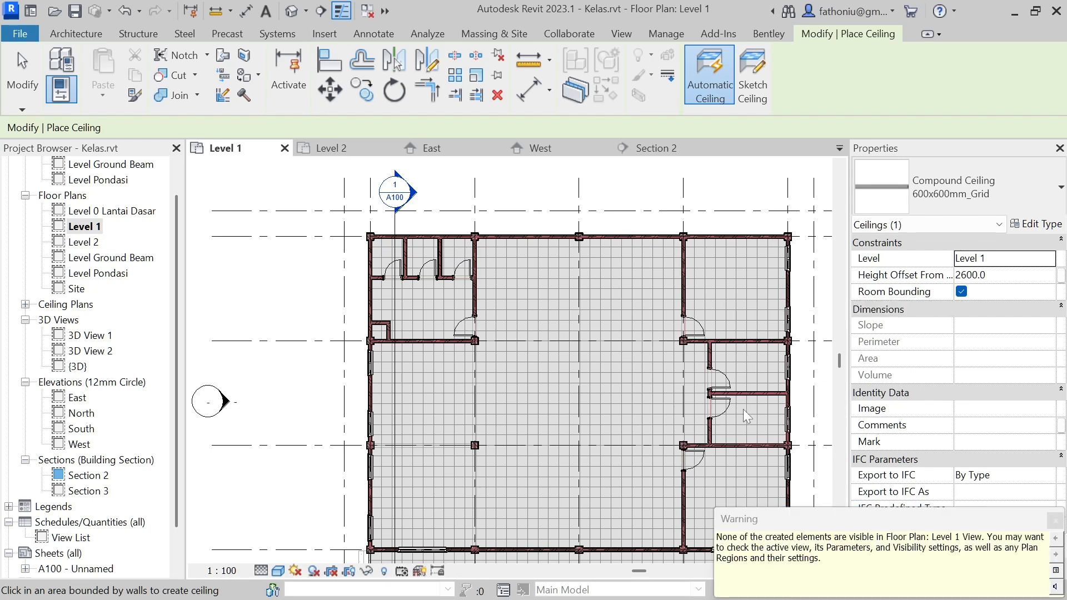
left_click(731, 461)
middle_click_drag(581, 424, 488, 334)
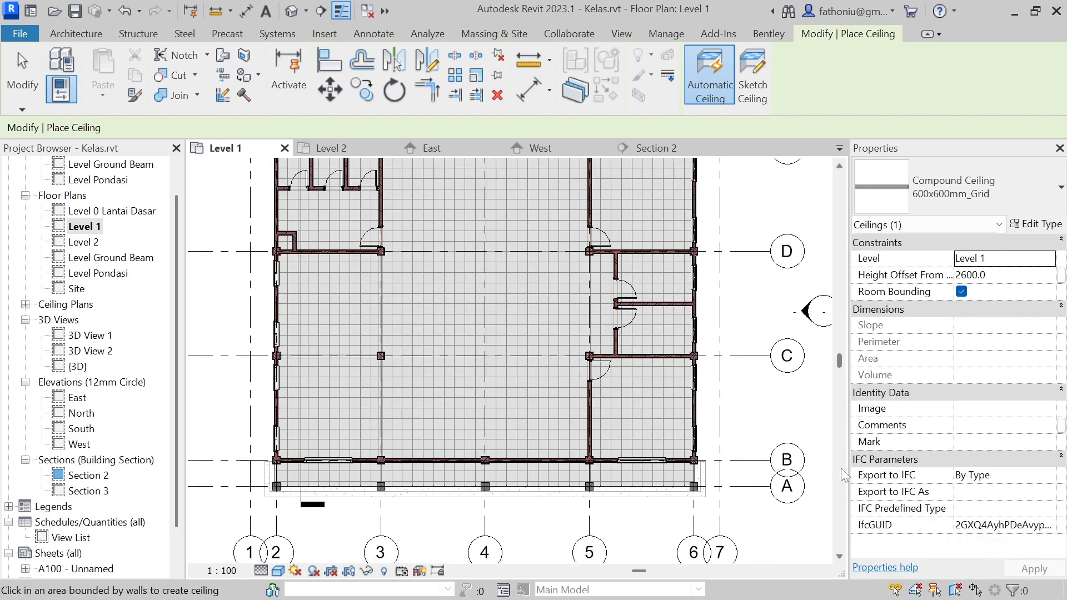
key("Escape")
scroll(518, 355, "down", 2)
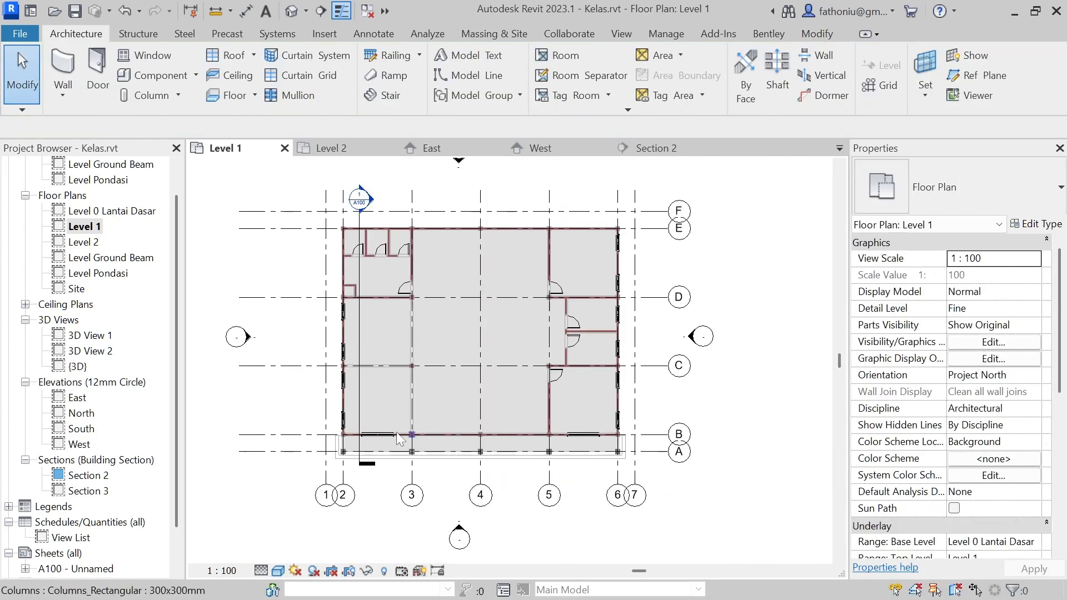
- In Section 2, select the Level 1 ceilings without the slab edge, exclude those between grids E and D, and set the hall ceiling's height offset to 3000
double_click(371, 203)
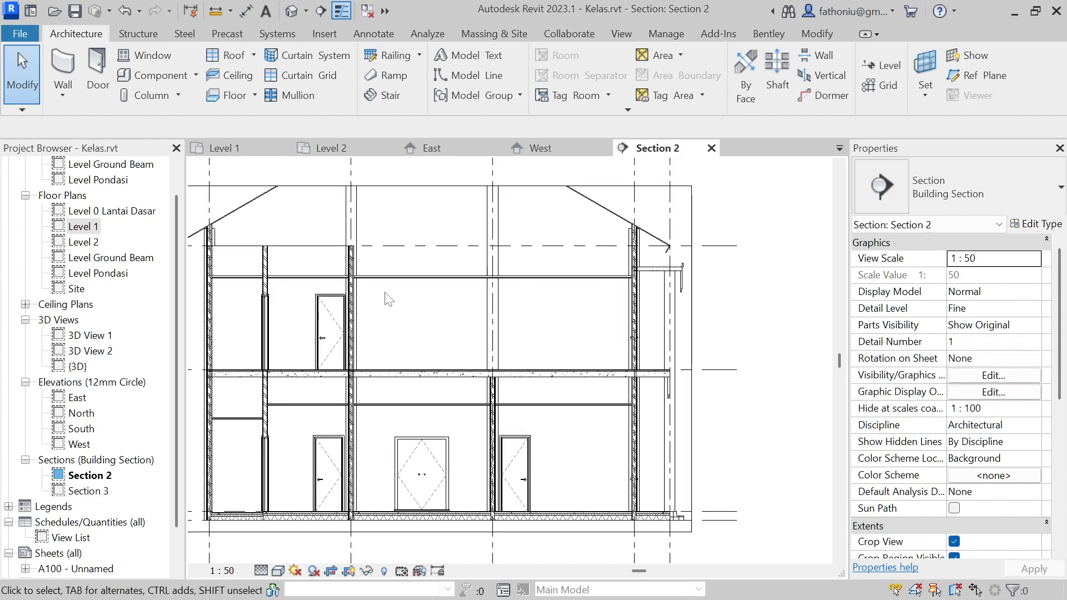
scroll(398, 303, "down", 1)
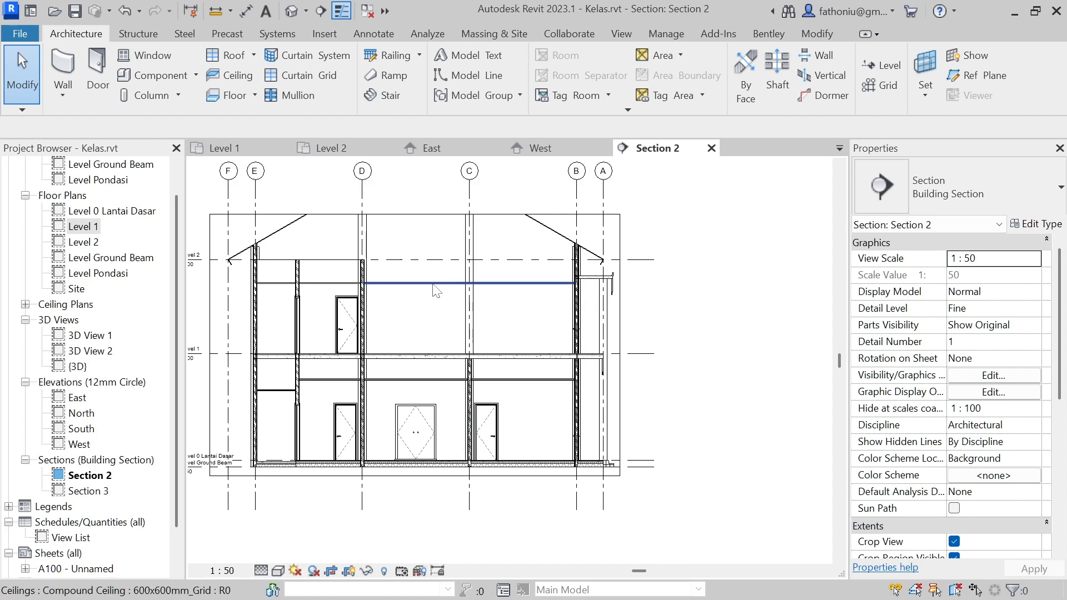
left_click(418, 290)
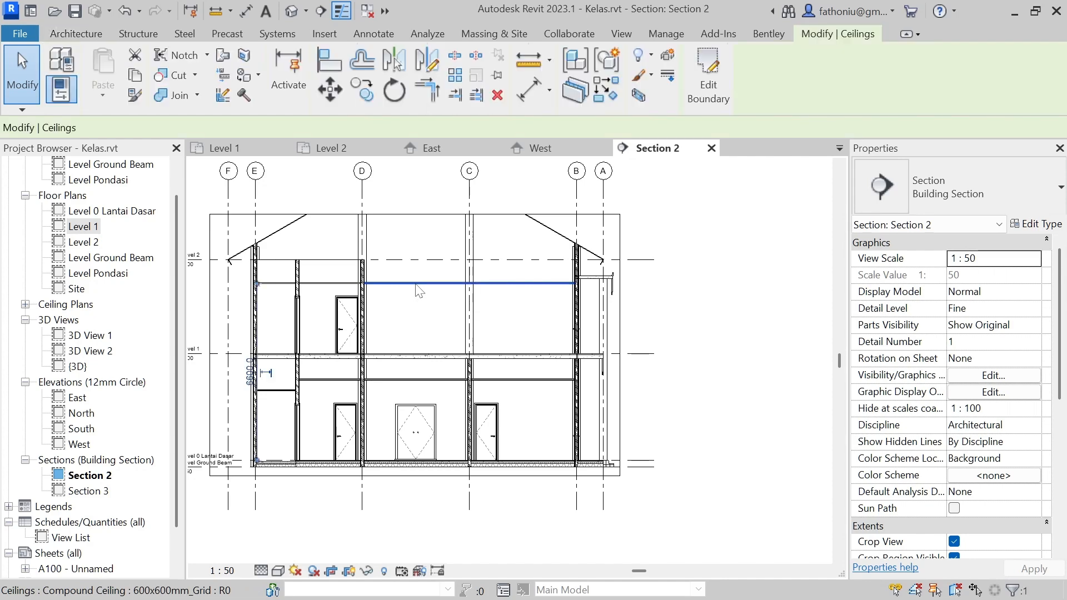
left_click(238, 294)
left_click_drag(240, 273, 593, 300)
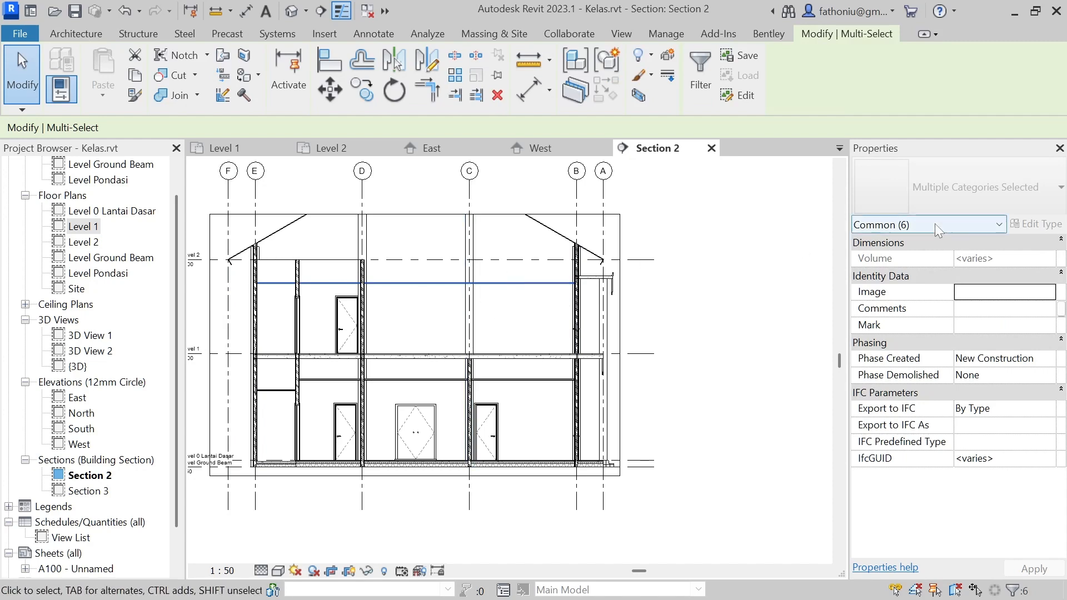
left_click(698, 62)
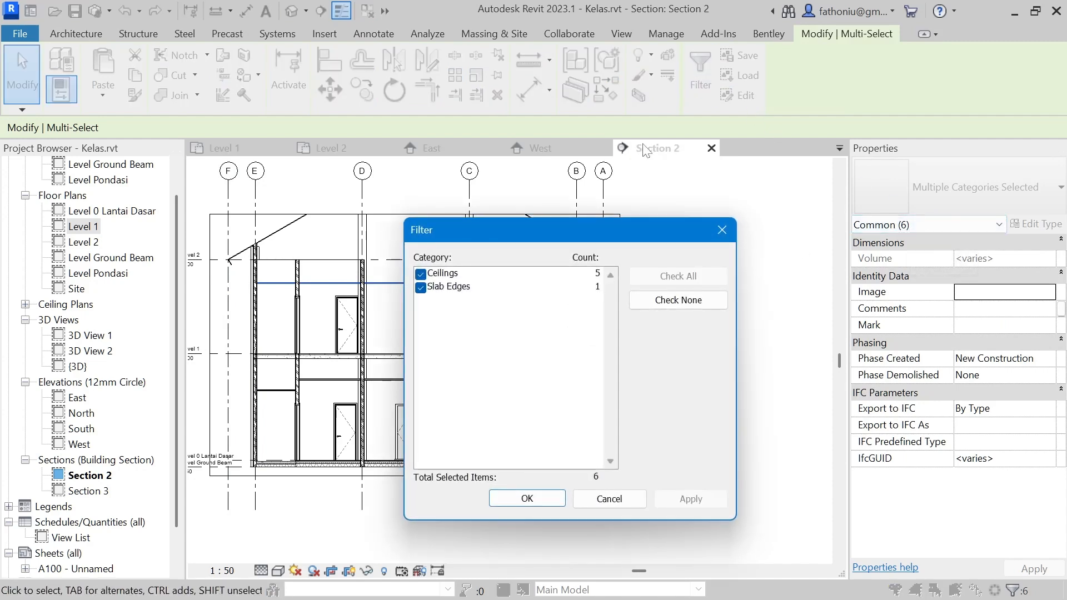
left_click(420, 288)
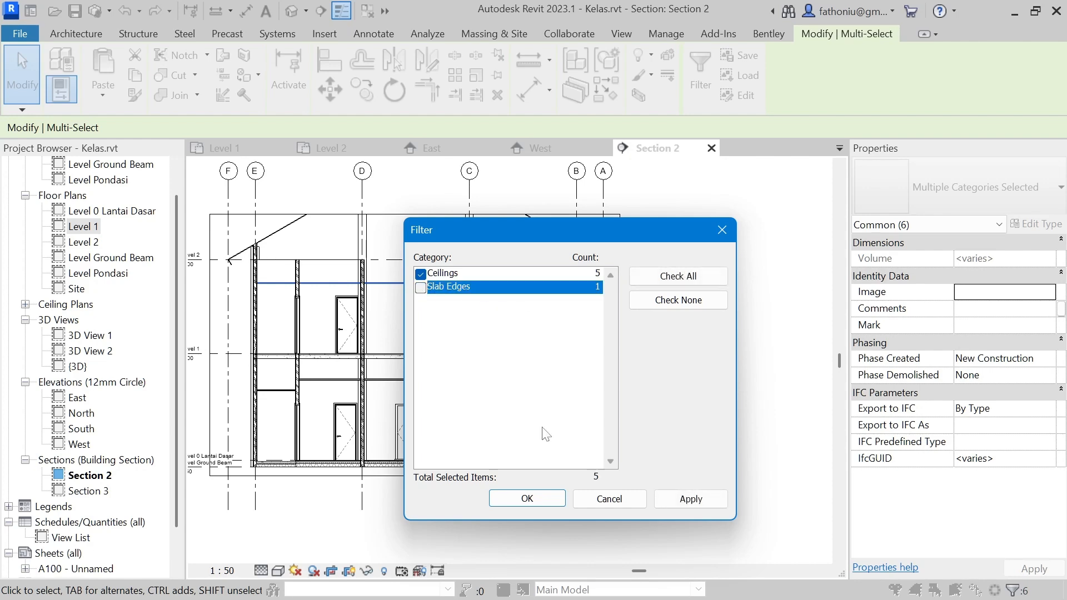
left_click(527, 499)
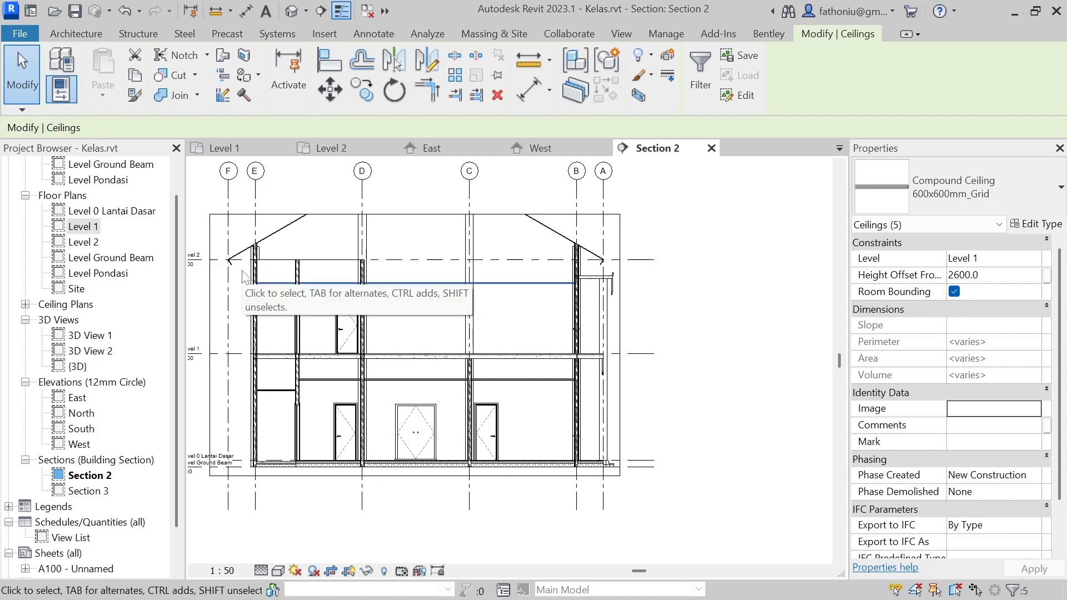
left_click_drag(241, 271, 379, 295)
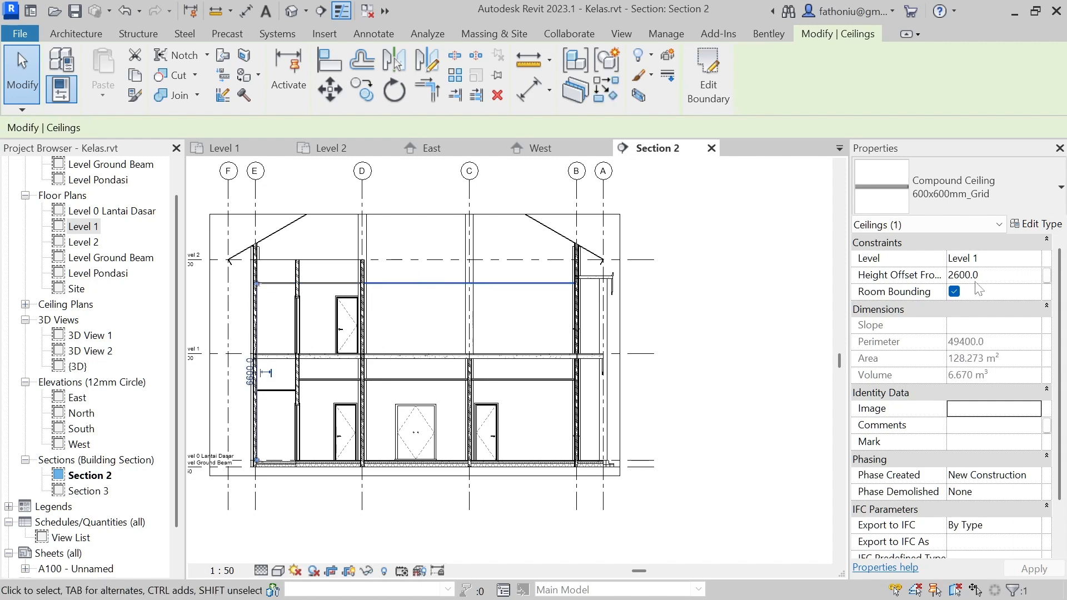
left_click(989, 279)
type("3000")
left_click(1033, 569)
left_click(782, 363)
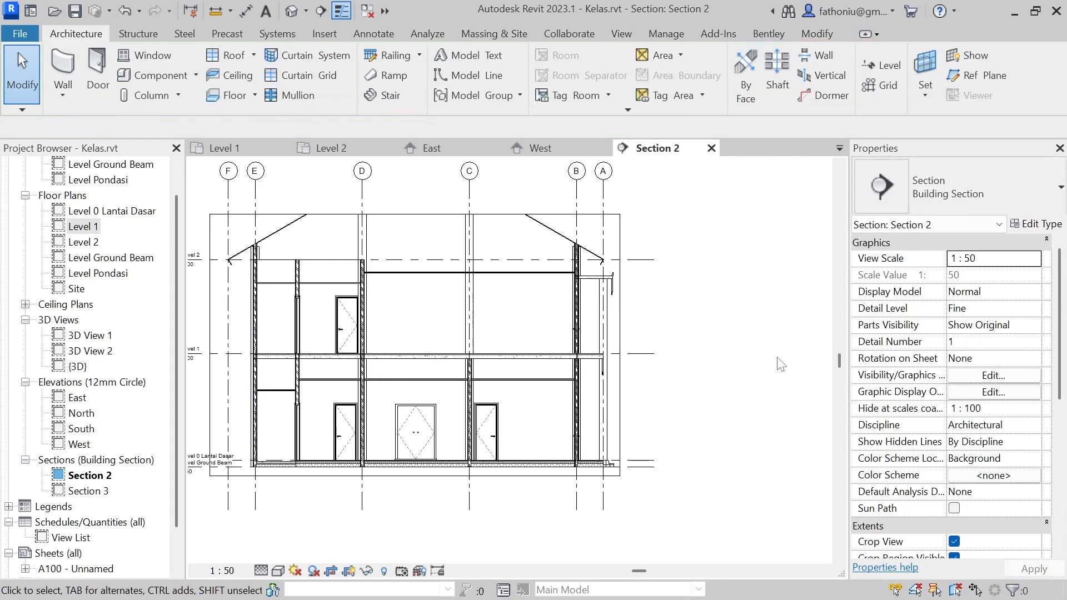
- In Section 2, examine how the Standard DakBawah slab edge meets the outer end of the Level 1 floor slab near grid A
scroll(744, 365, "down", 2)
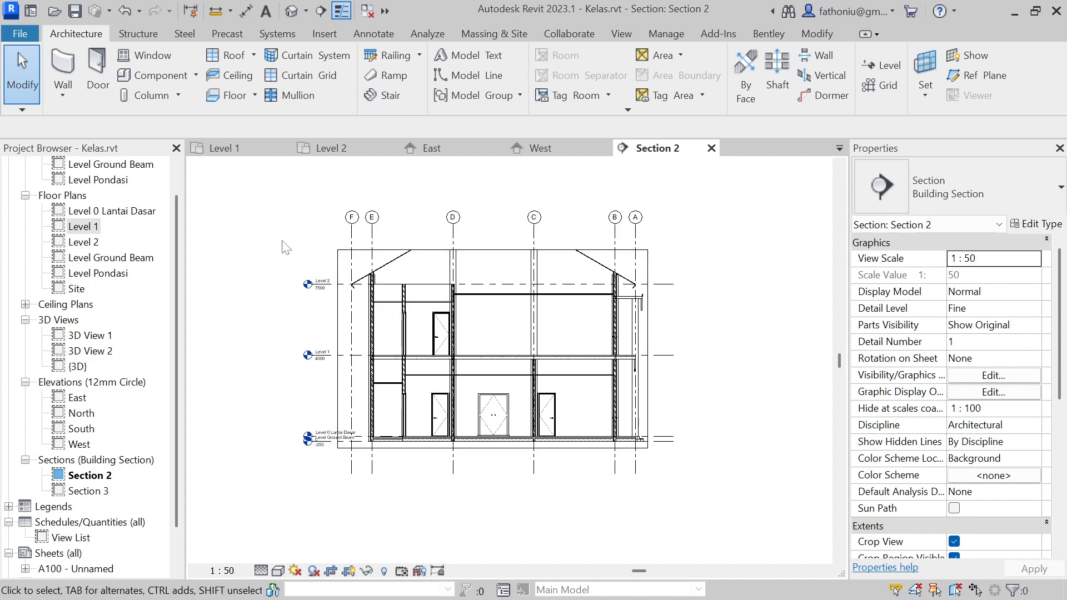
middle_click_drag(762, 393, 740, 457)
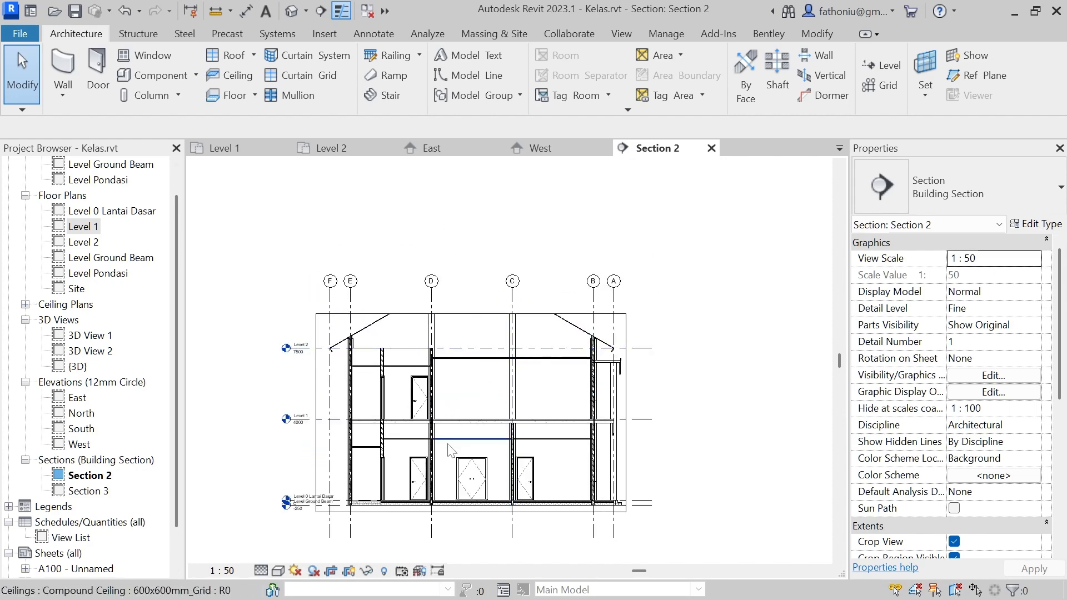
scroll(677, 393, "up", 2)
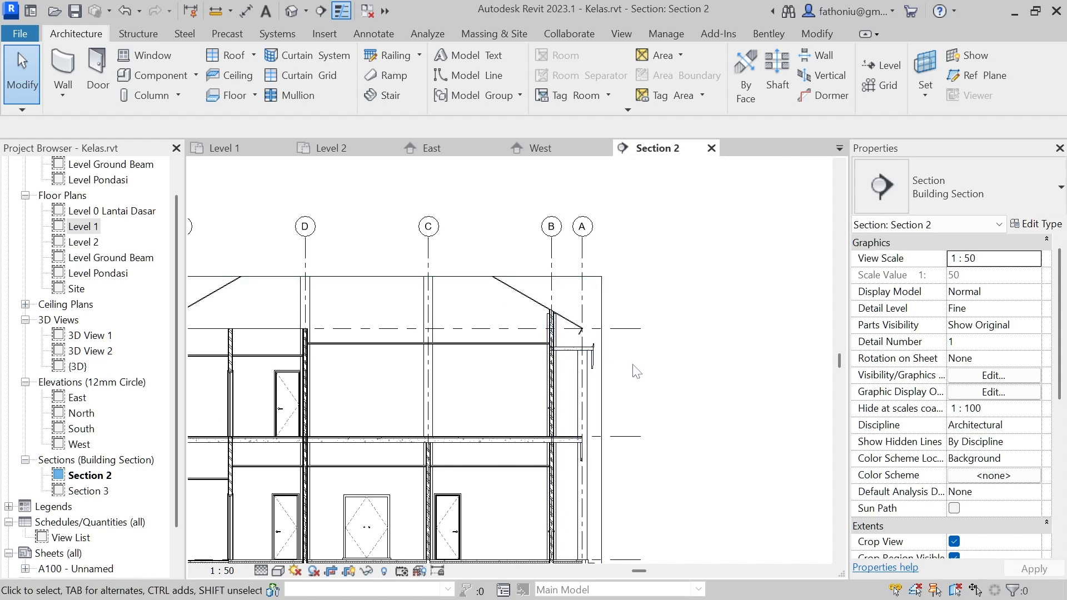
scroll(575, 448, "up", 3)
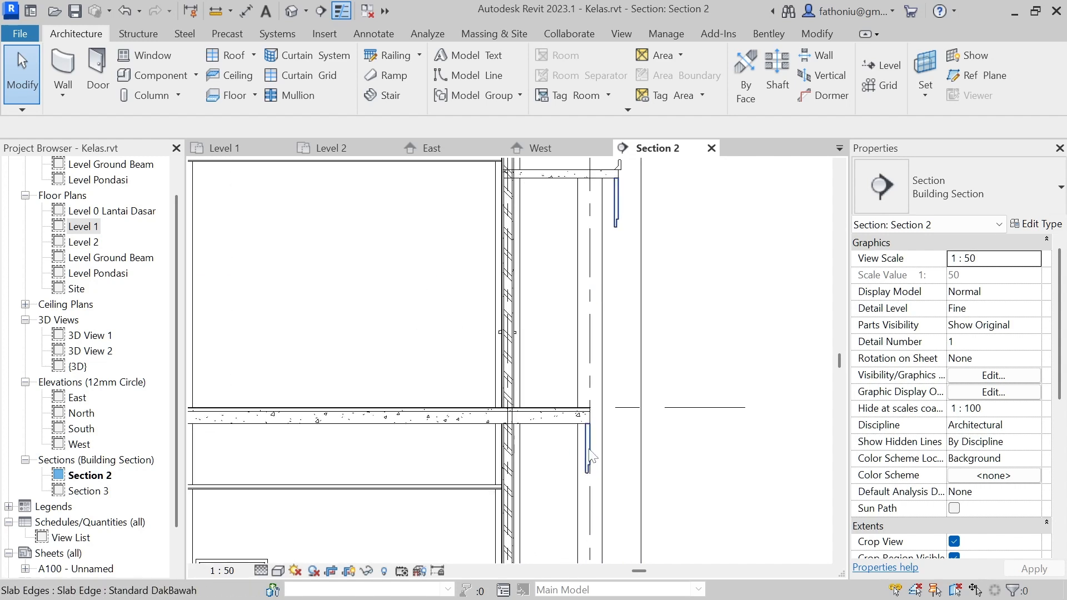
scroll(591, 439, "up", 4)
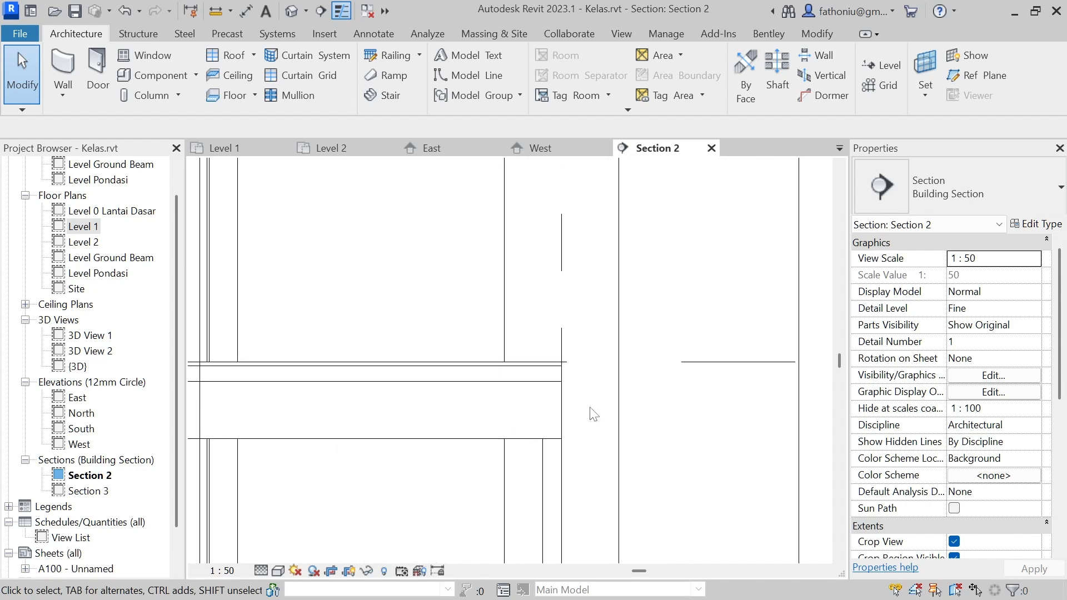
scroll(572, 432, "down", 2)
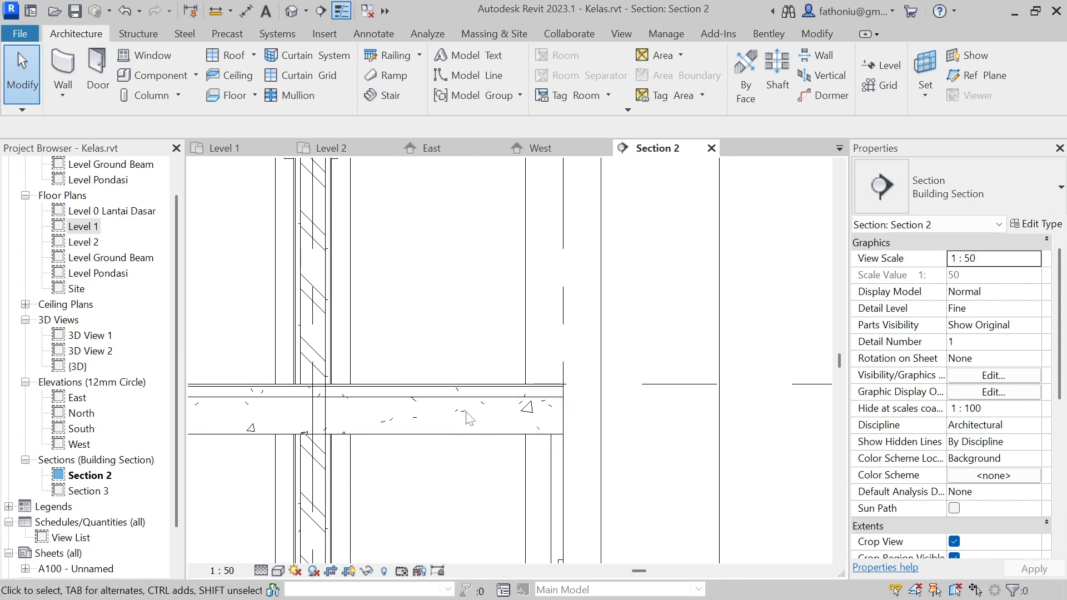
scroll(471, 409, "down", 2)
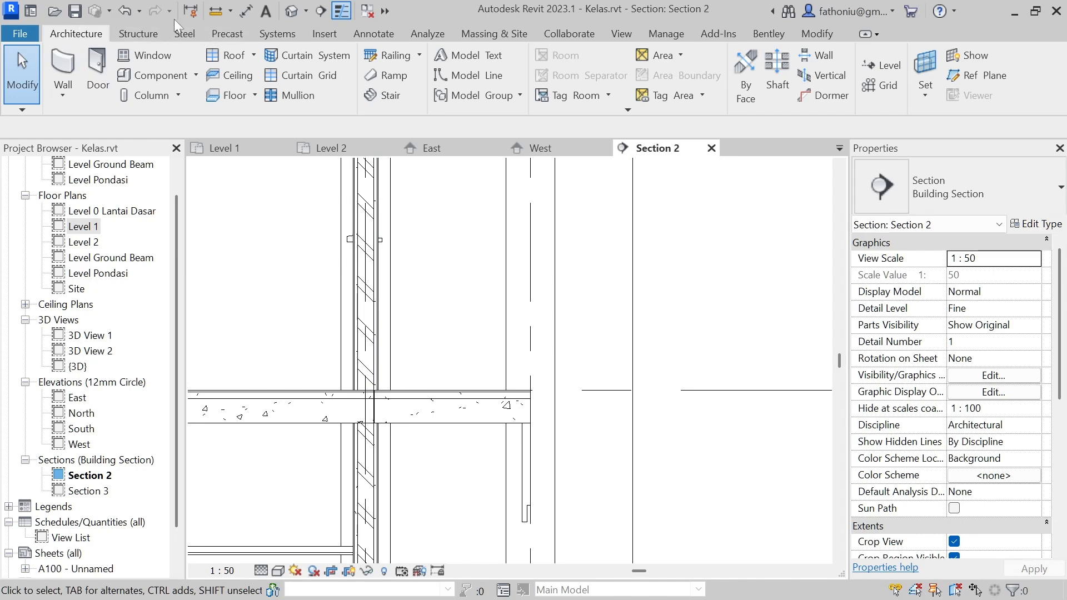
- In the default 3D view, examine the slab edge under the Level 1 floor along the building's front facade
left_click(291, 11)
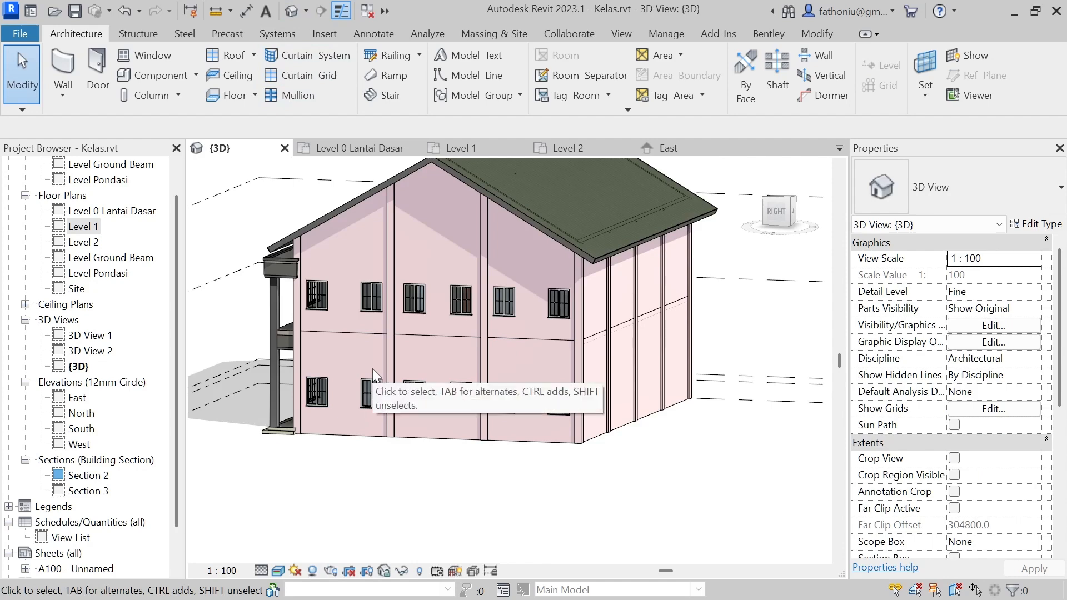
middle_click_drag(379, 369, 578, 393, "shift")
scroll(463, 321, "up", 5)
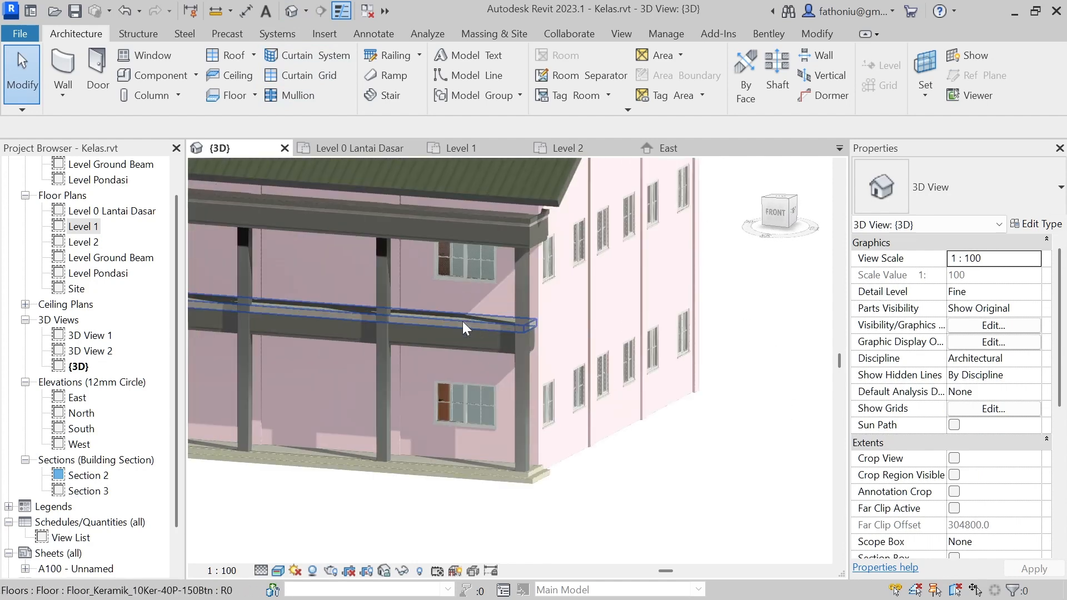
scroll(458, 322, "up", 2)
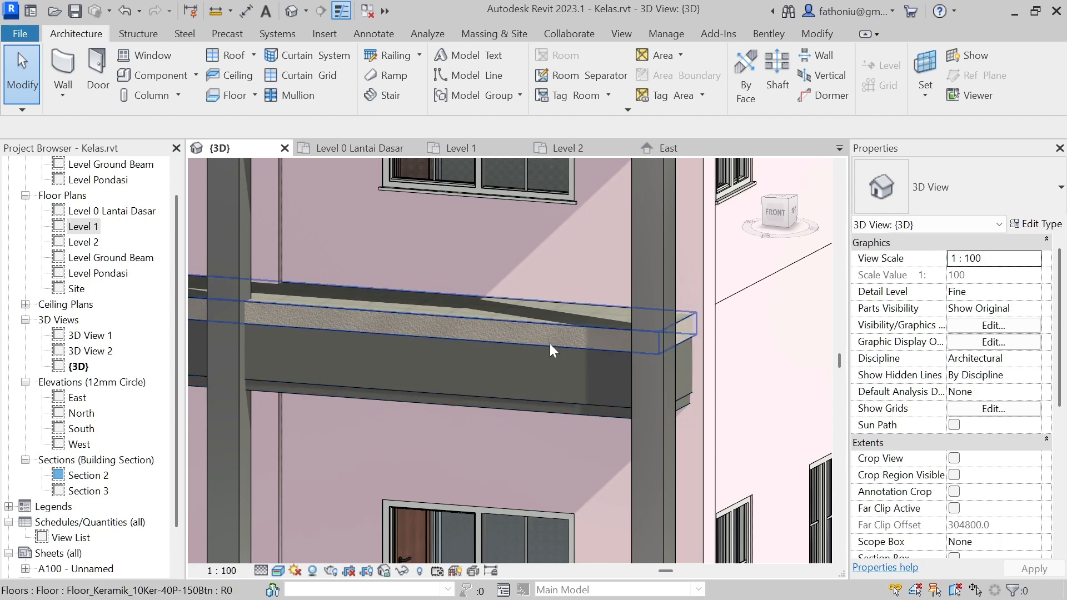
scroll(572, 412, "up", 3)
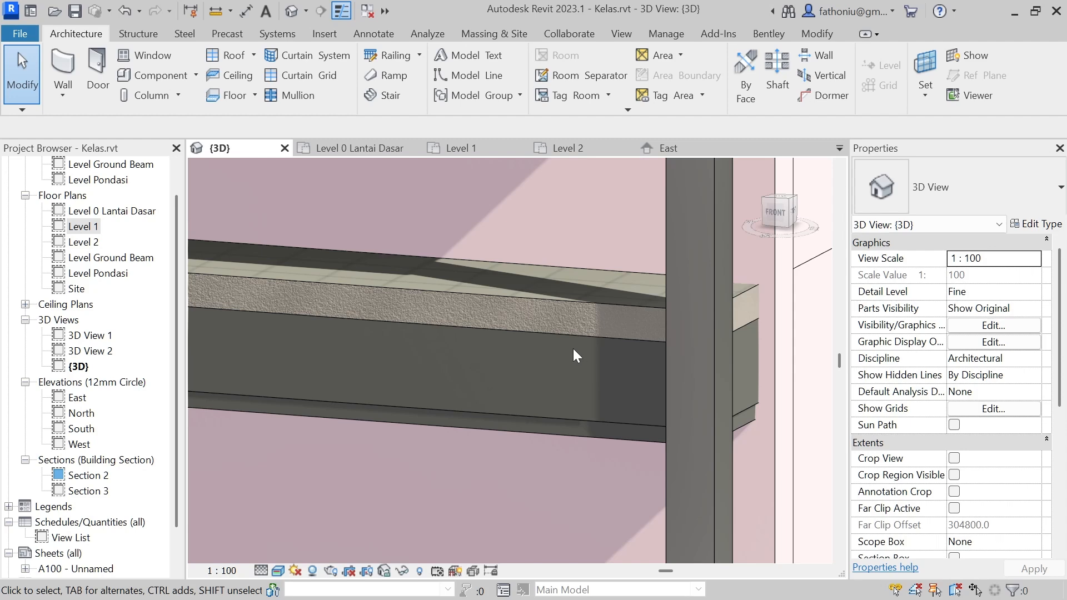
scroll(572, 353, "down", 10)
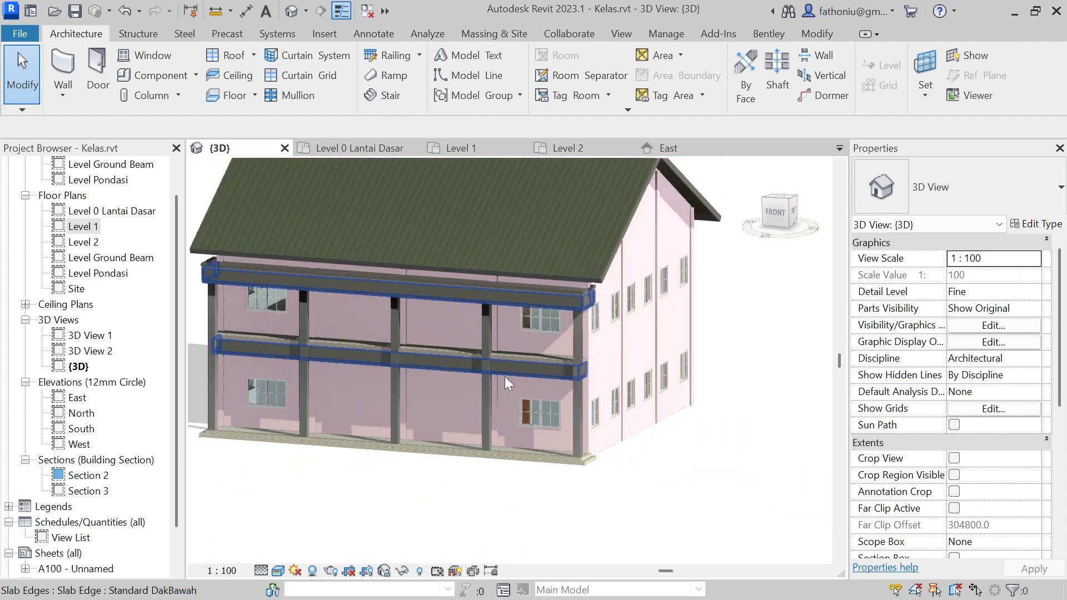
scroll(503, 373, "up", 3)
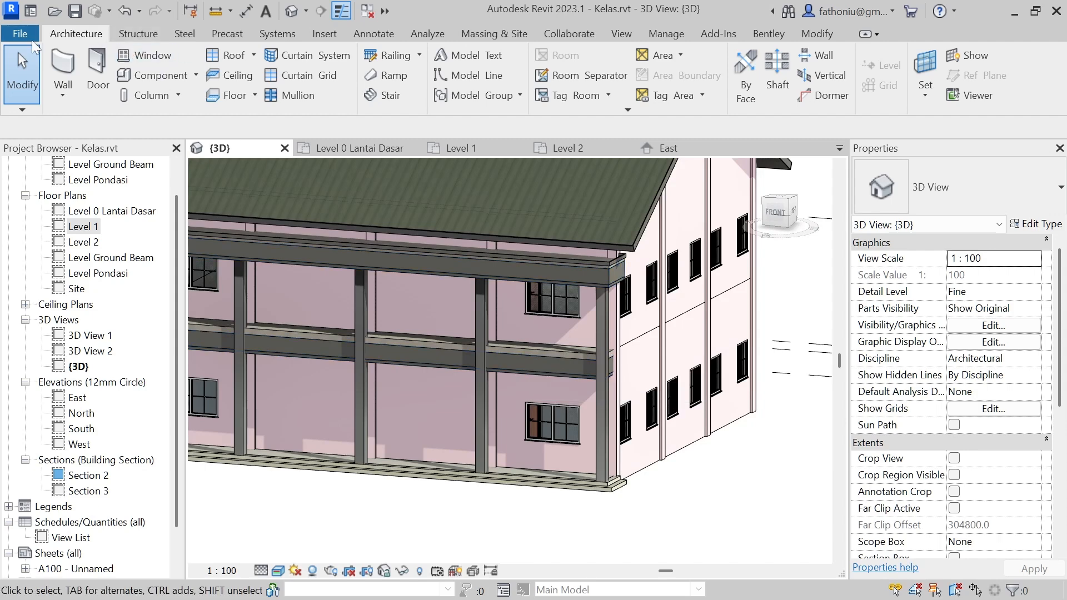
- Open the profile family ProfilDakBawah.rfa from the Documents folder
left_click(28, 36)
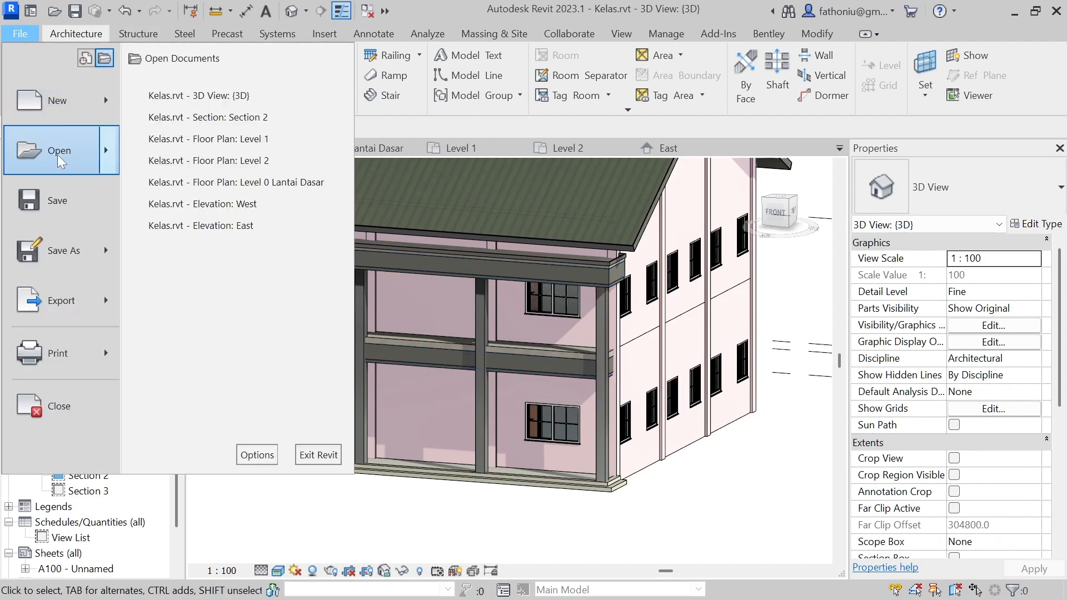
mouse_move(60, 161)
left_click(173, 187)
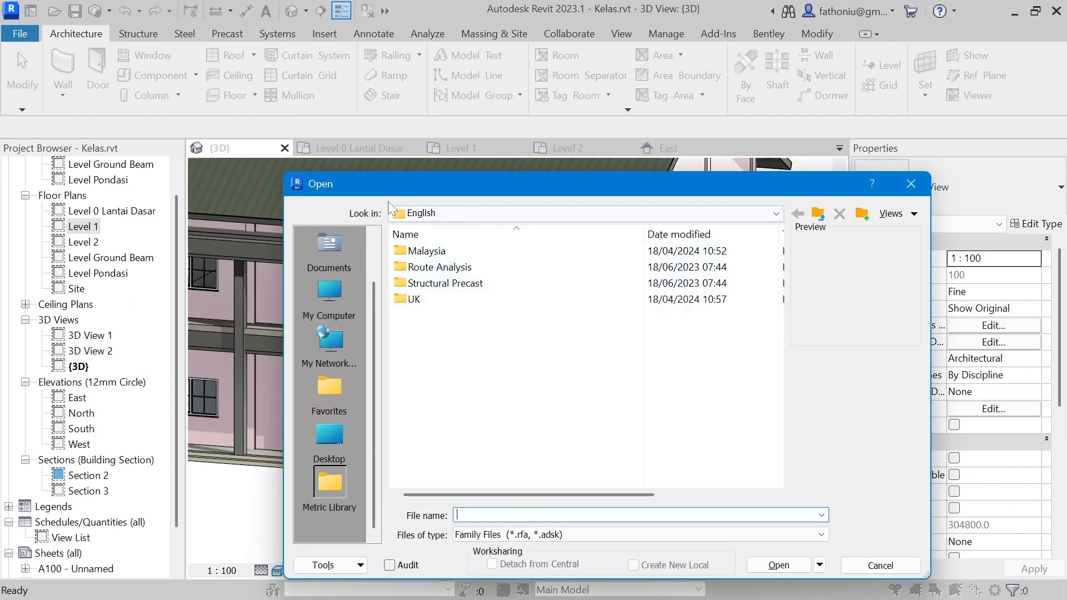
left_click(775, 213)
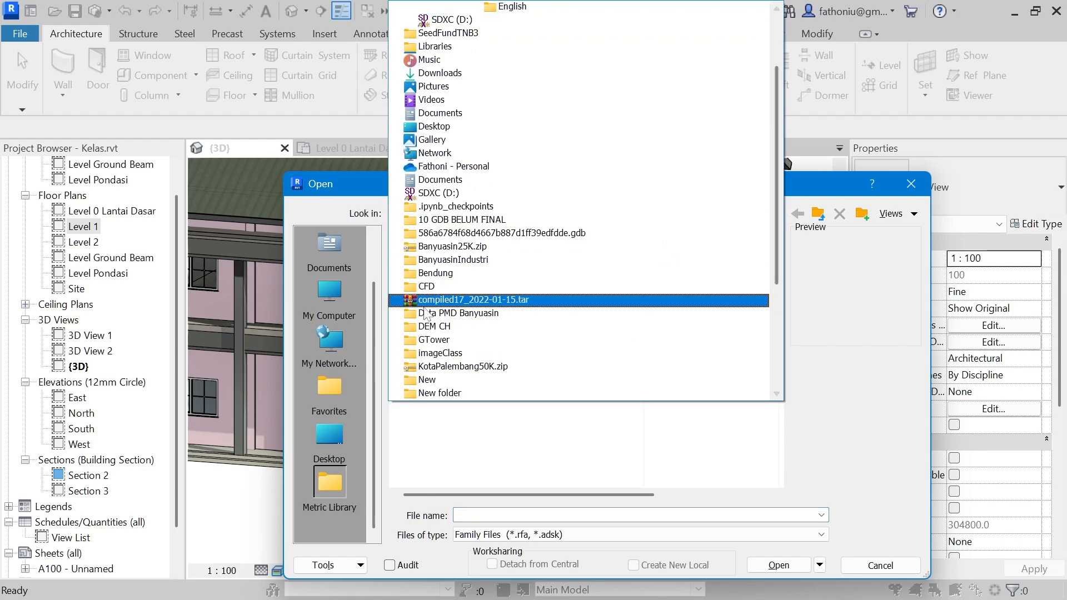
left_click(329, 244)
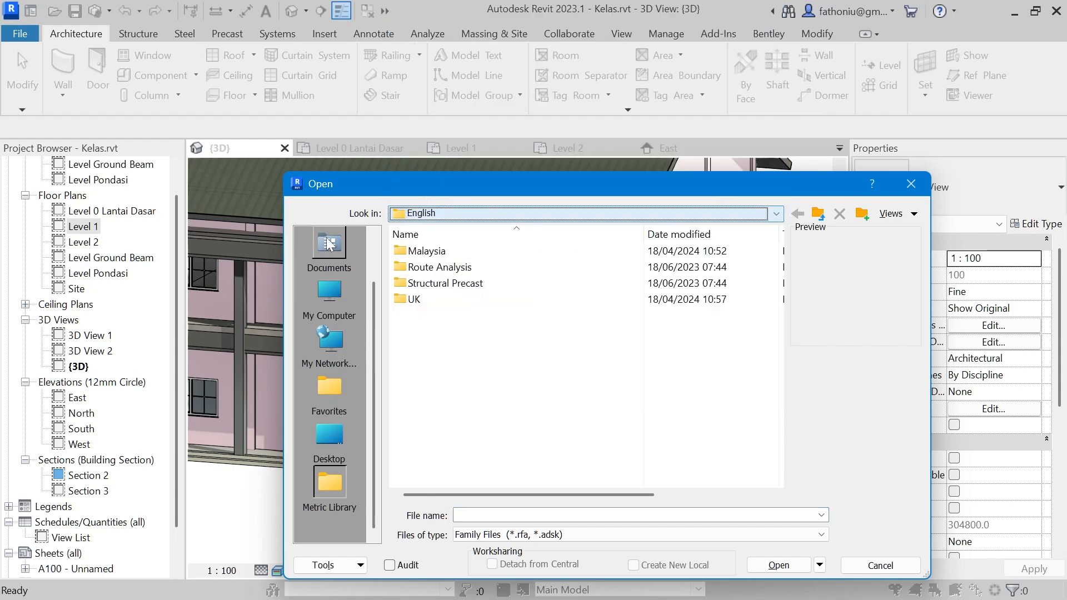
left_click(329, 244)
scroll(547, 336, "down", 15)
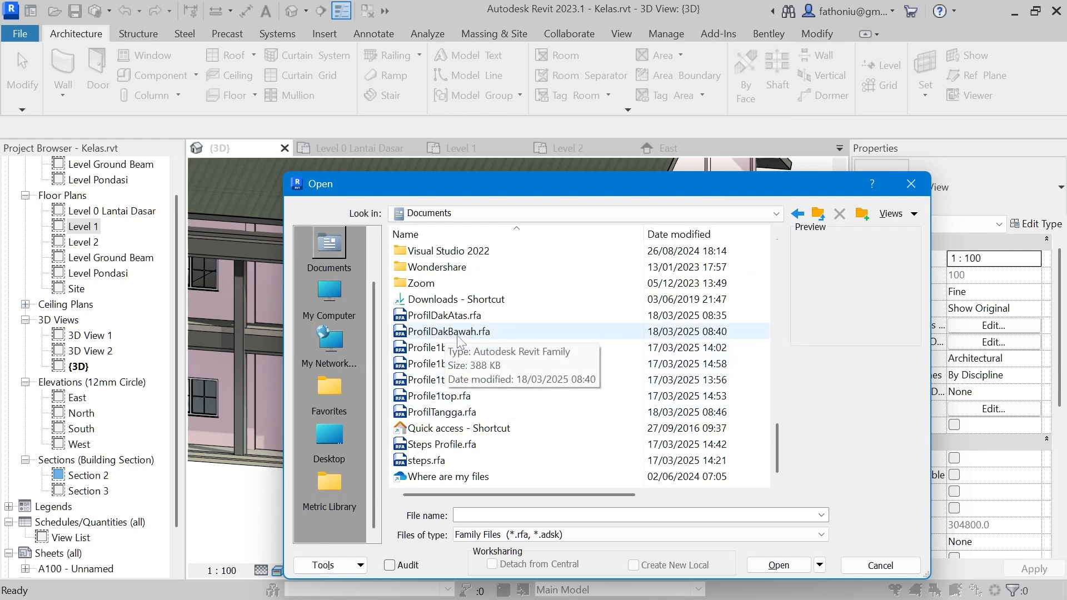
left_click(459, 333)
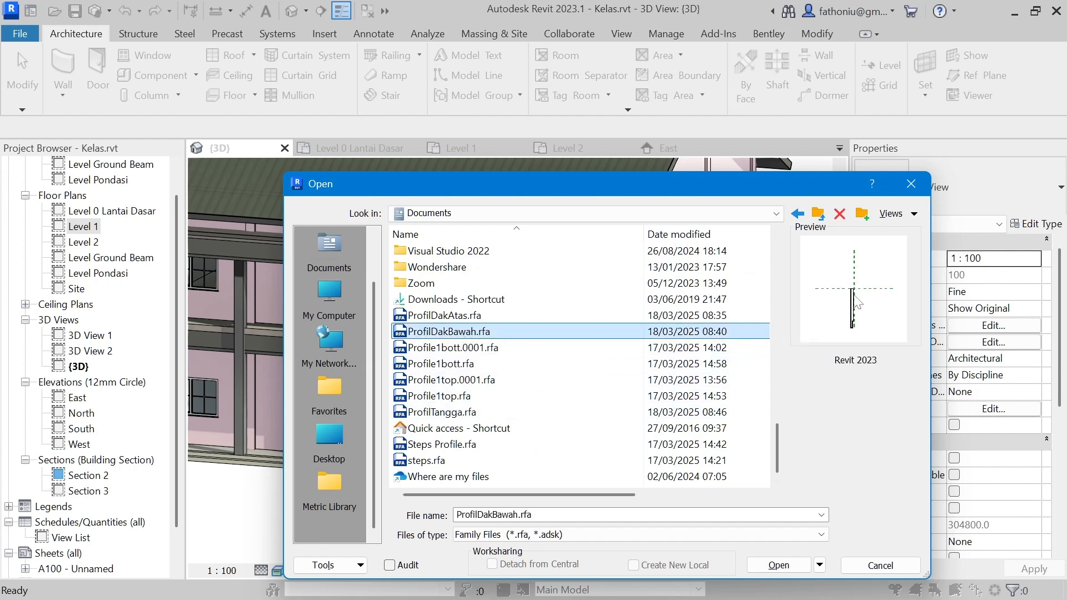
left_click(778, 565)
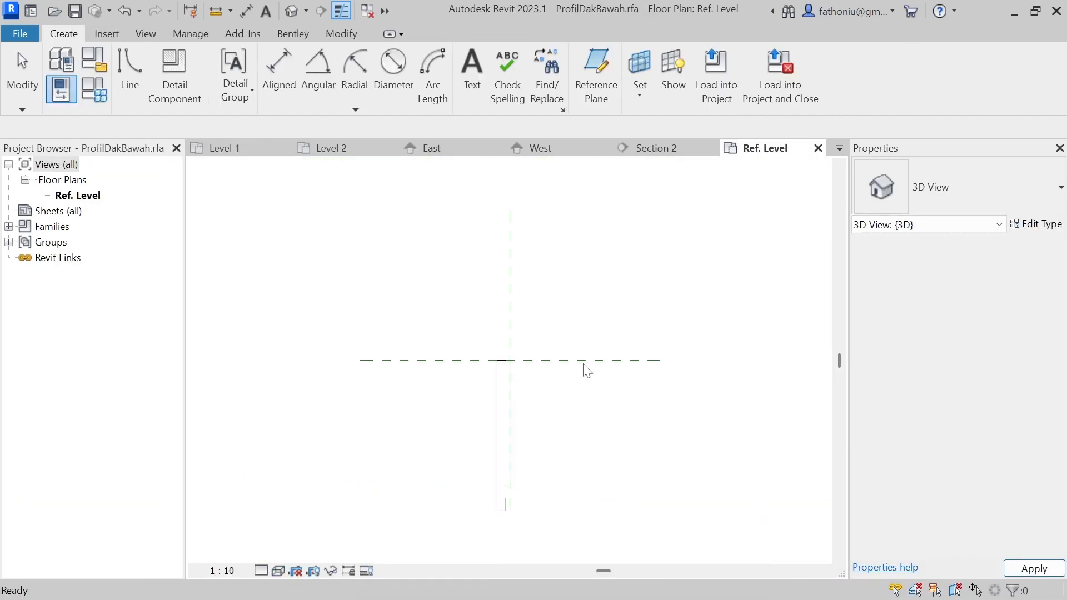
- Move all the profile lines 50 mm to the right, placing the profile's upper-left corner on the reference plane intersection
scroll(499, 342, "down", 2)
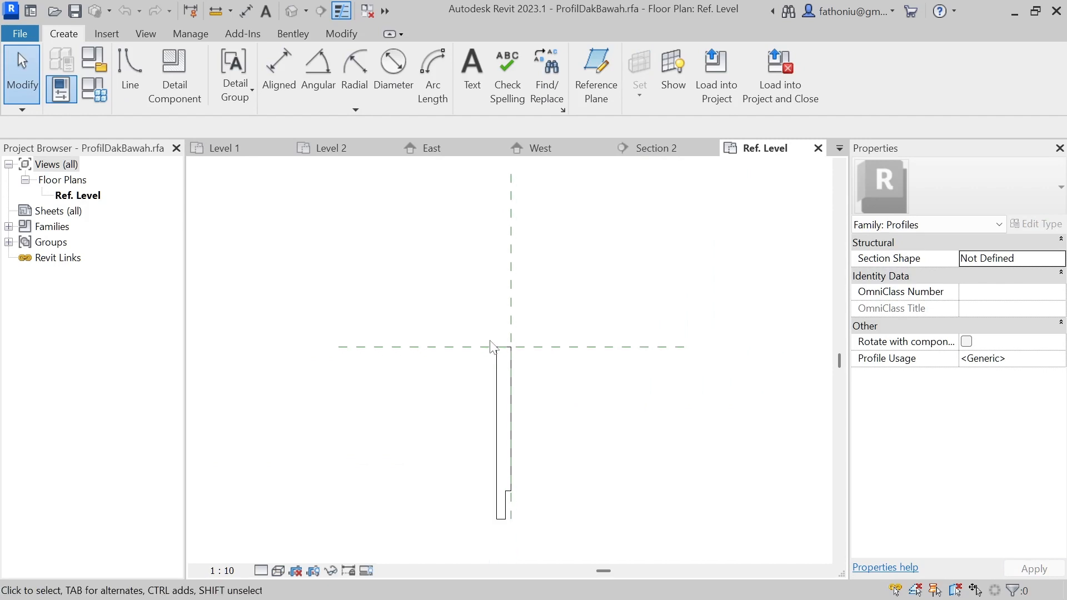
left_click_drag(488, 338, 521, 529)
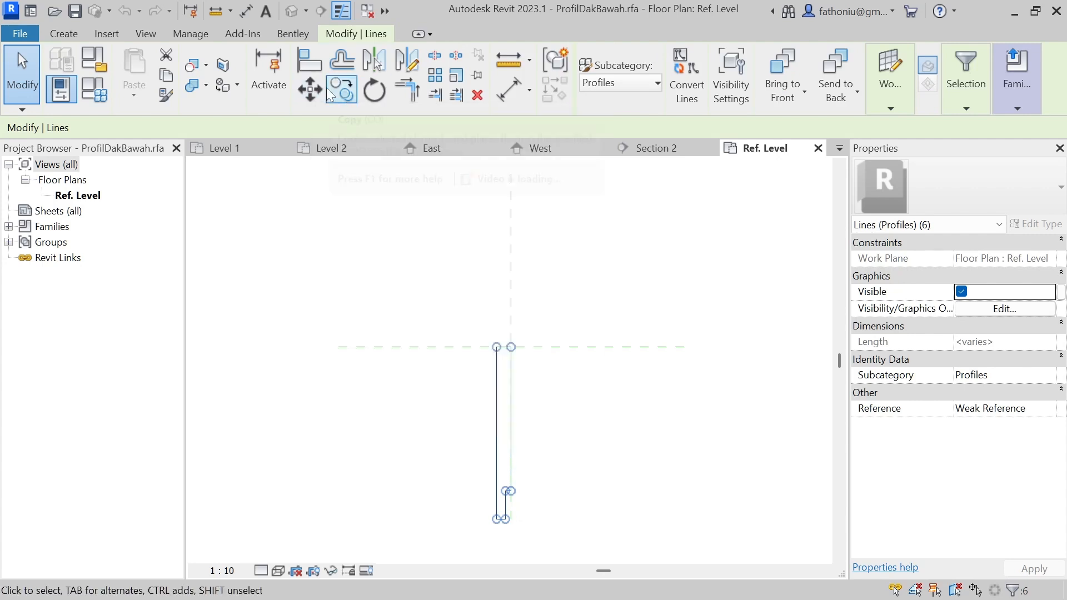
left_click(311, 90)
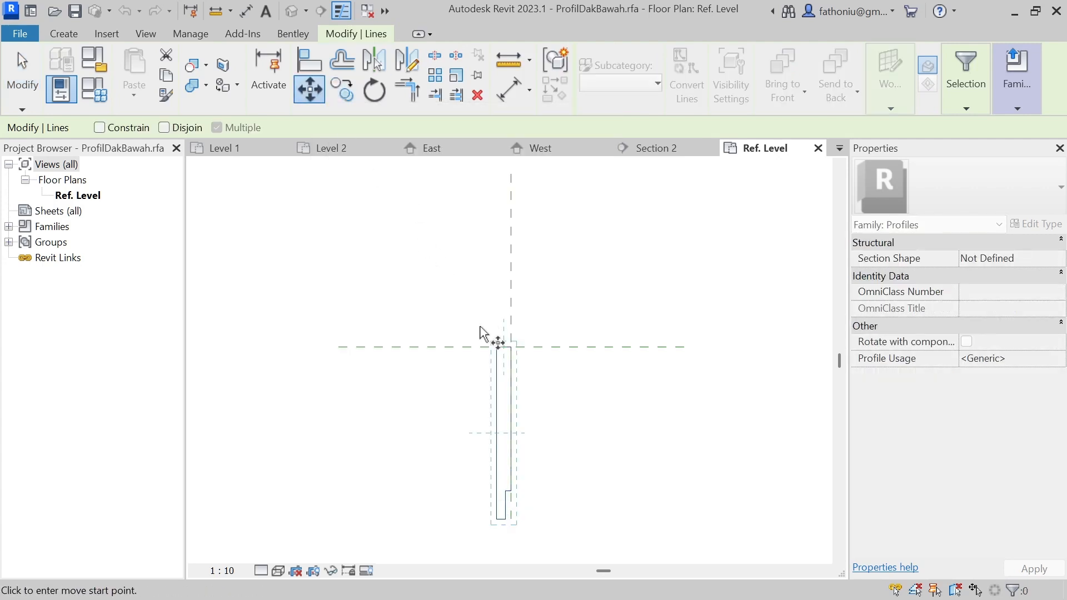
left_click(496, 347)
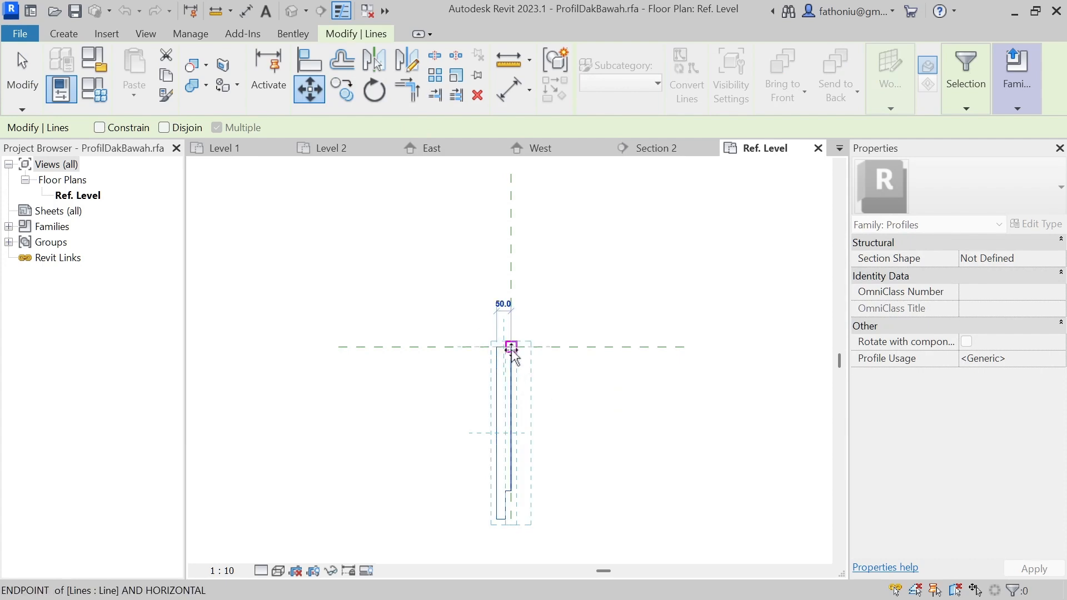
left_click(511, 348)
left_click(635, 436)
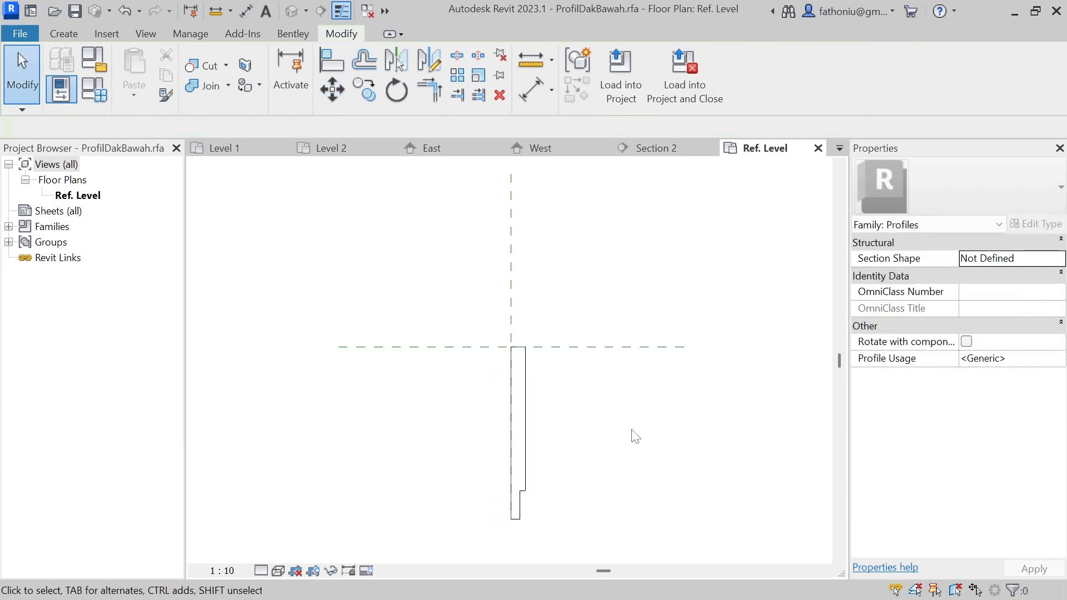
- Save the changes to ProfilDakBawah.rfa, reload the family into the Kelas project and close it
left_click(686, 78)
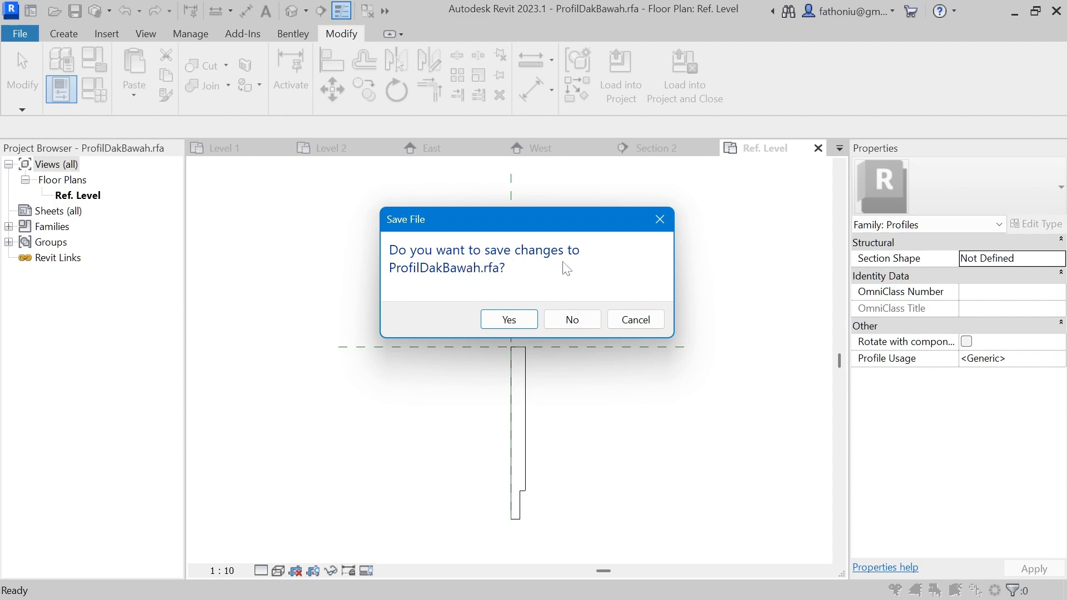
left_click(509, 320)
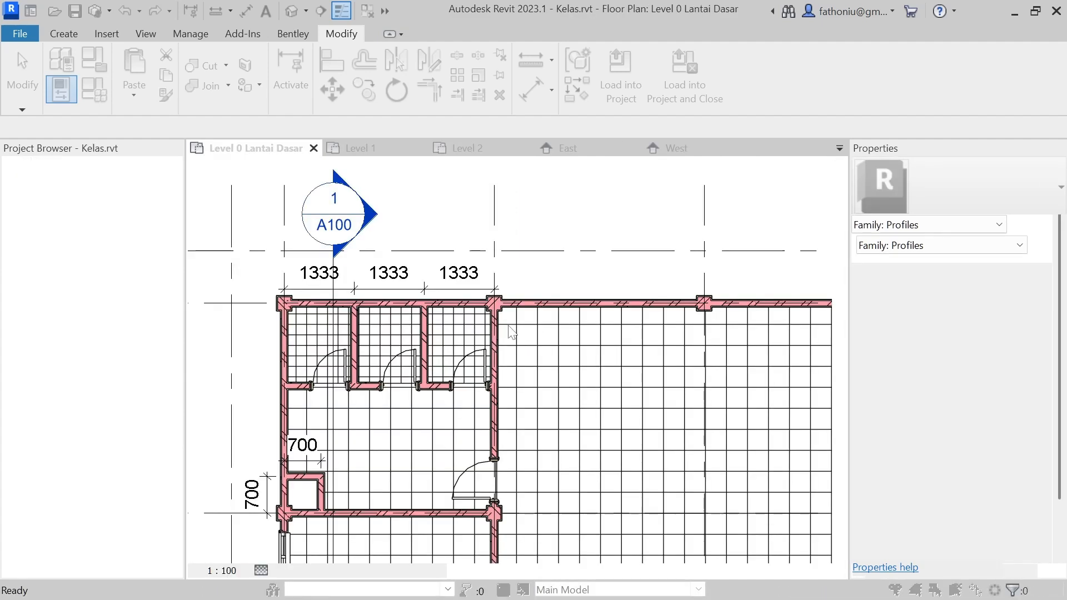
left_click(540, 266)
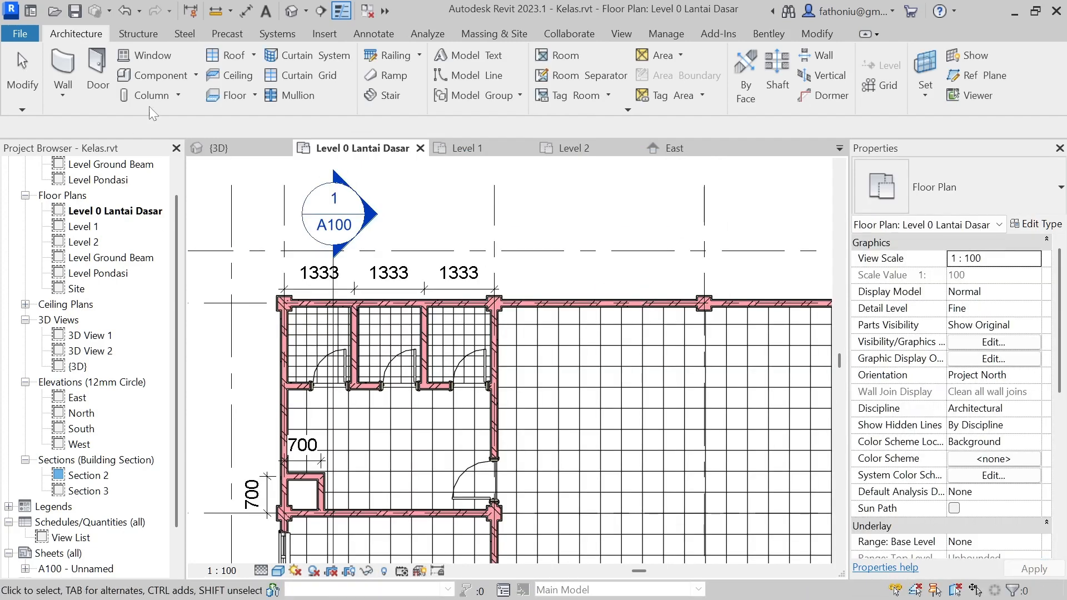
- In the default 3D view, move the Level 1 DakBawah slab edge up 200 mm to the top corner of the floor slab
left_click(237, 151)
scroll(593, 361, "up", 5)
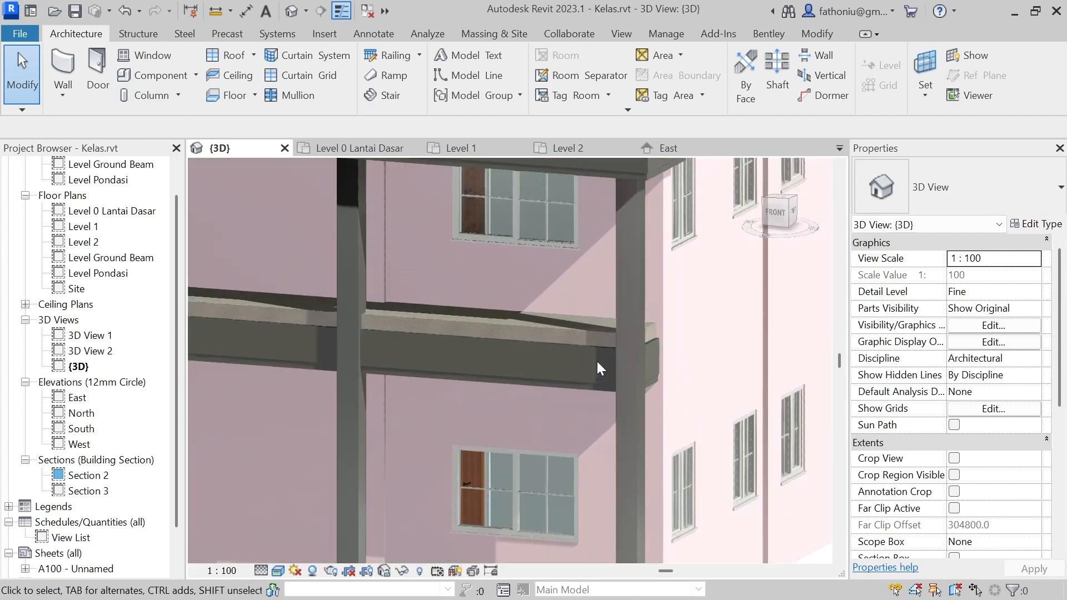
scroll(596, 350, "up", 2)
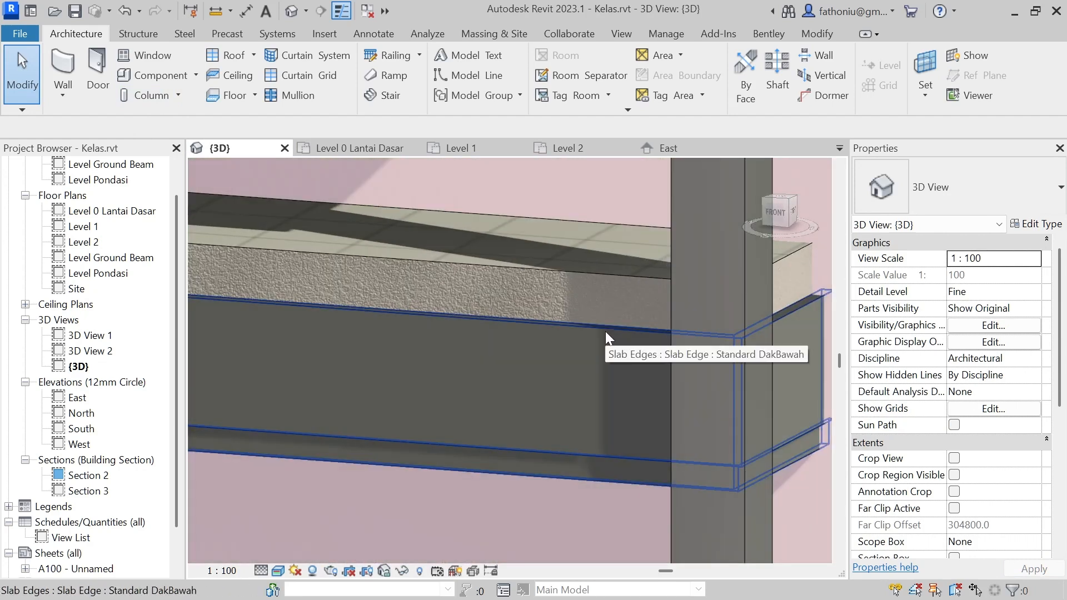
left_click(605, 331)
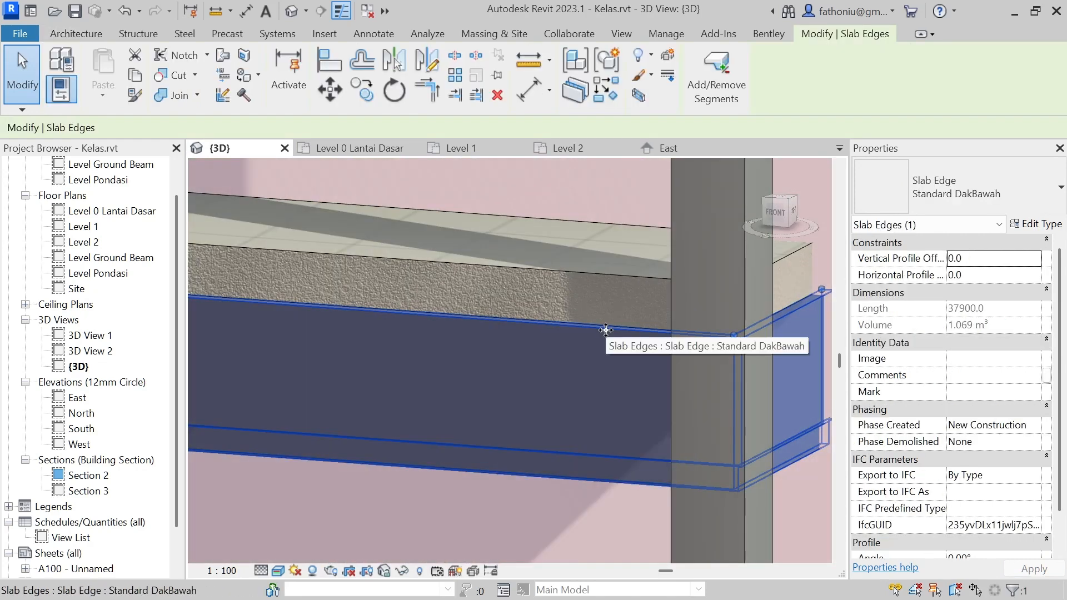
scroll(606, 330, "down", 4)
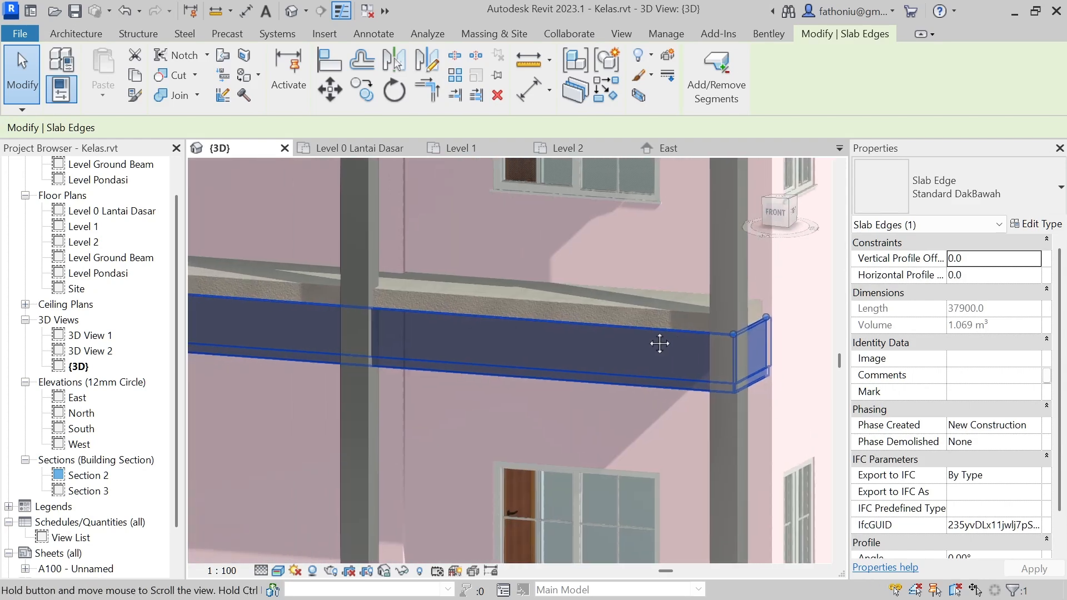
left_click(324, 86)
scroll(705, 321, "up", 3)
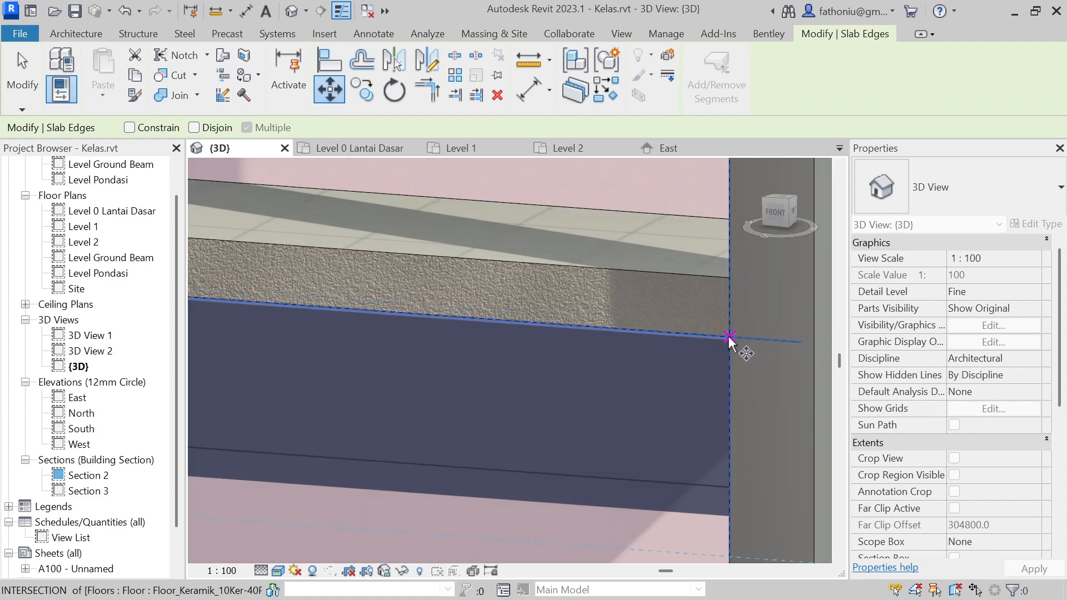
middle_click_drag(451, 331, 839, 382)
scroll(356, 342, "up", 2)
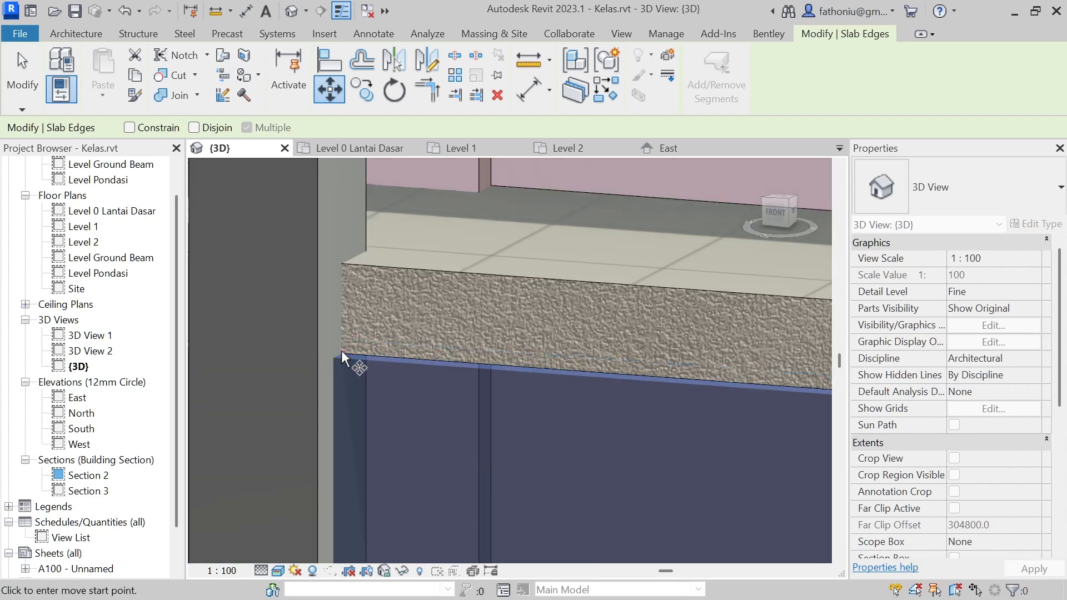
scroll(342, 359, "up", 3)
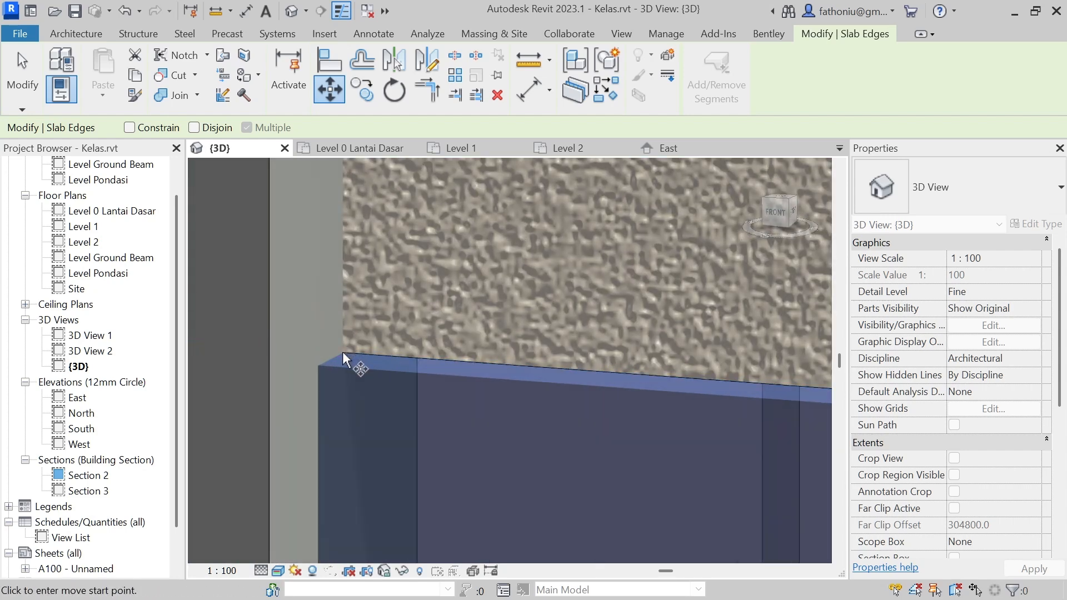
left_click(345, 356)
middle_click_drag(335, 214, 353, 309)
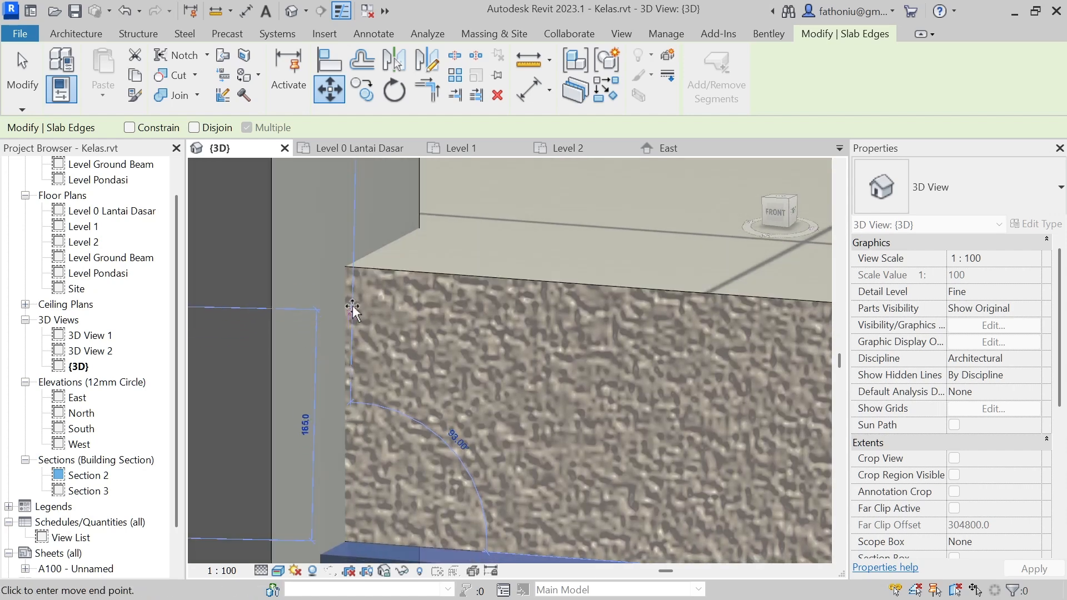
left_click(347, 267)
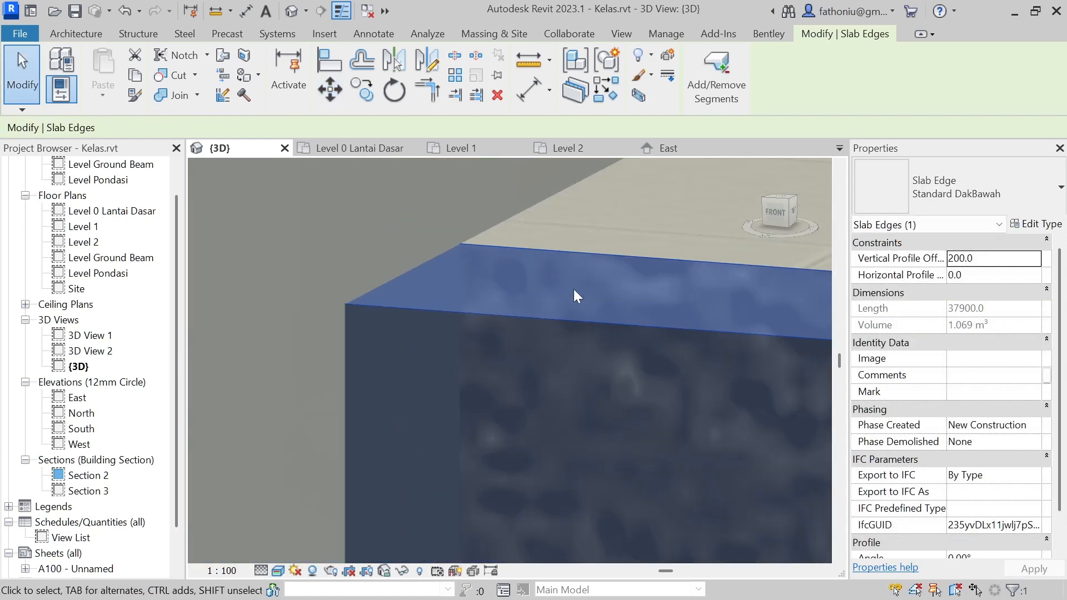
scroll(573, 289, "down", 4)
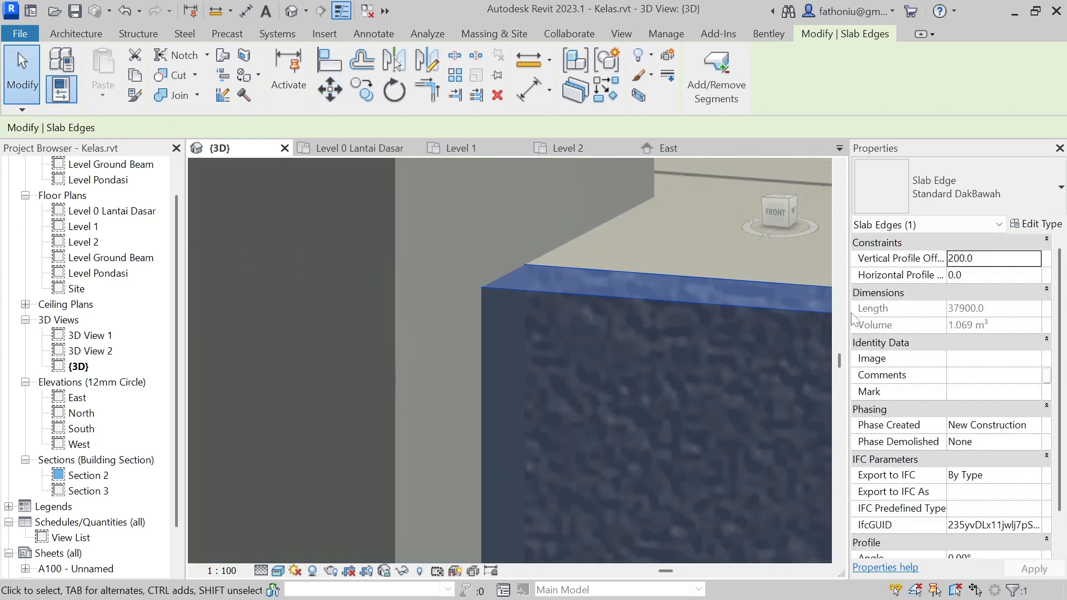
scroll(800, 304, "down", 2)
key("Escape")
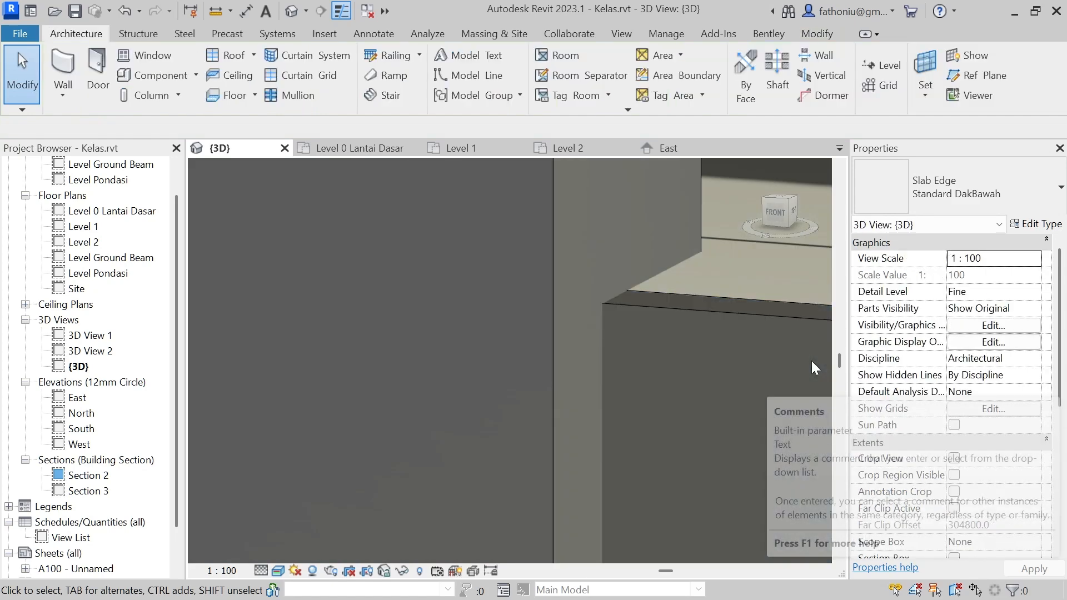
- Check the vertical profile offset of the moved Level 1 slab edge
scroll(732, 335, "down", 2)
left_click(730, 325)
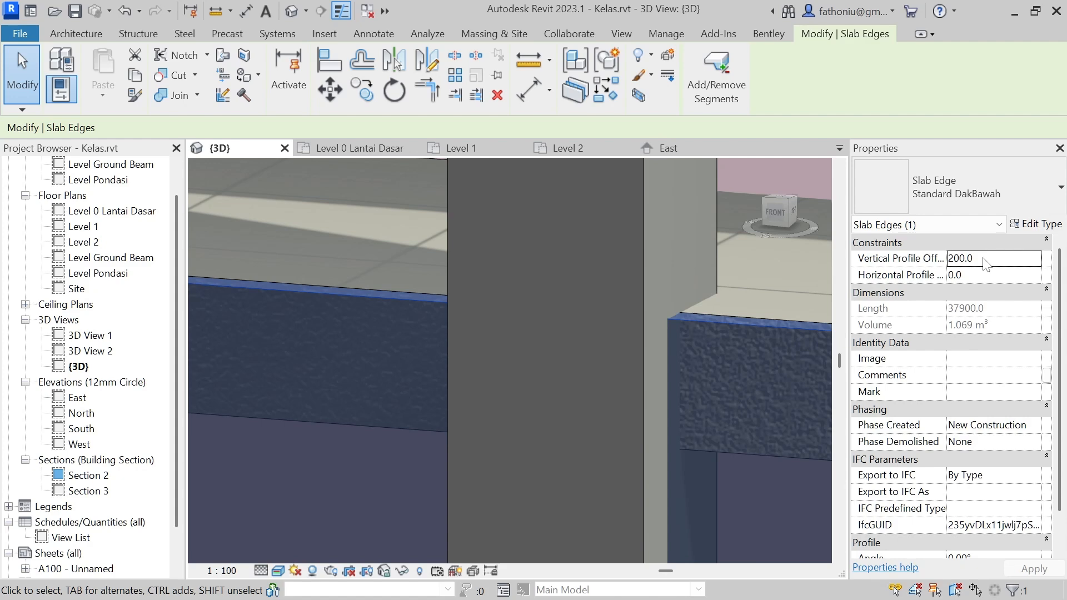
scroll(858, 283, "down", 2)
scroll(722, 325, "down", 8)
key("Escape")
scroll(502, 355, "down", 3)
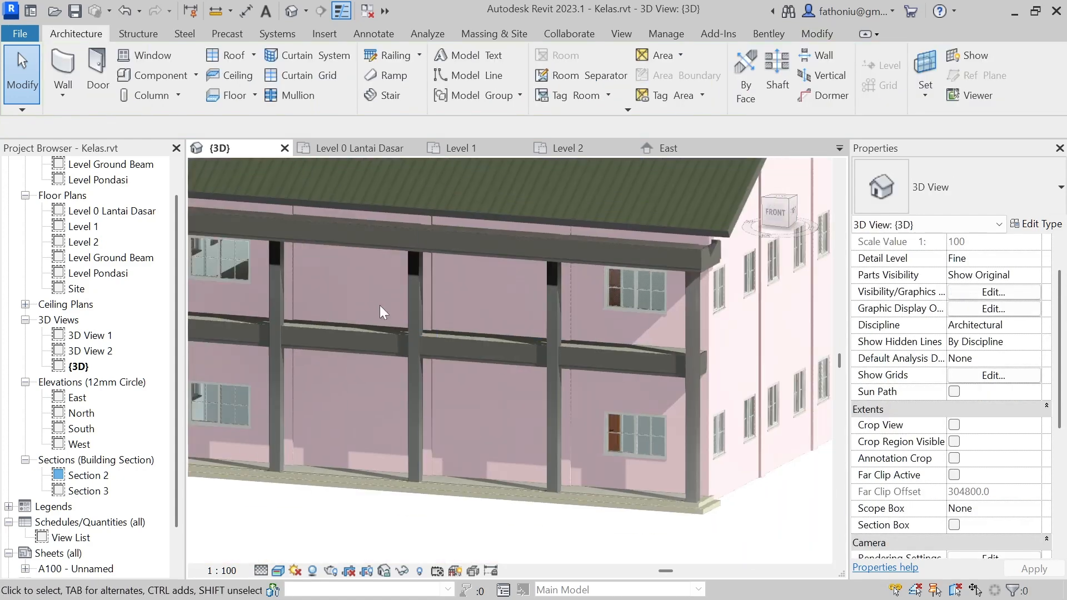
- Examine the moved Level 1 slab edge along the front facade and where it ends at the building's side
middle_click_drag(722, 384, 411, 421)
scroll(389, 410, "up", 8)
scroll(422, 389, "up", 1)
middle_click_drag(405, 388, 578, 359, "shift")
scroll(467, 353, "down", 6)
scroll(388, 371, "up", 5)
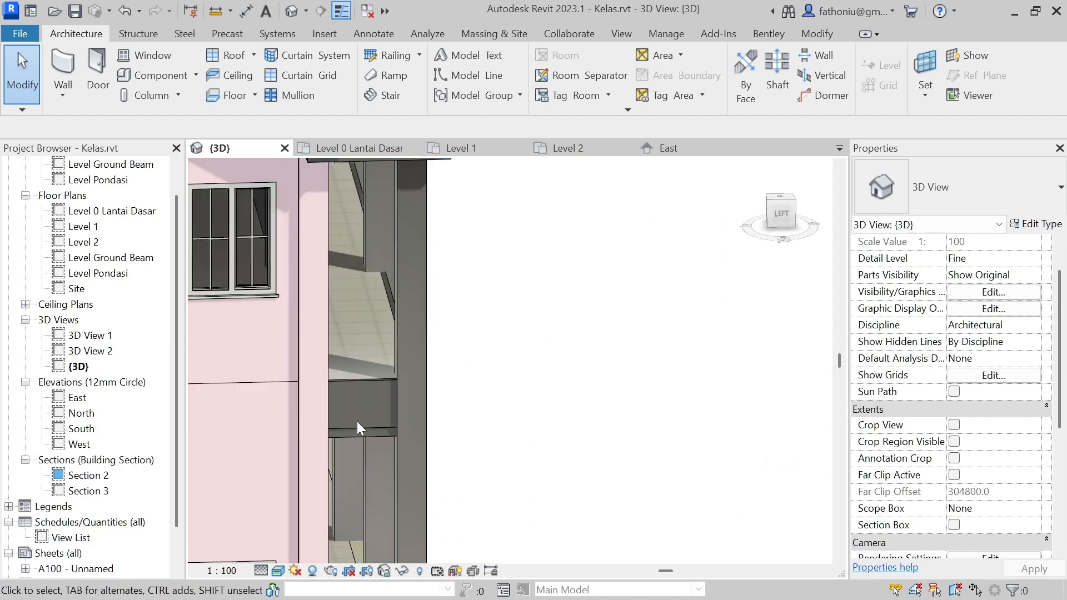
scroll(361, 416, "up", 3)
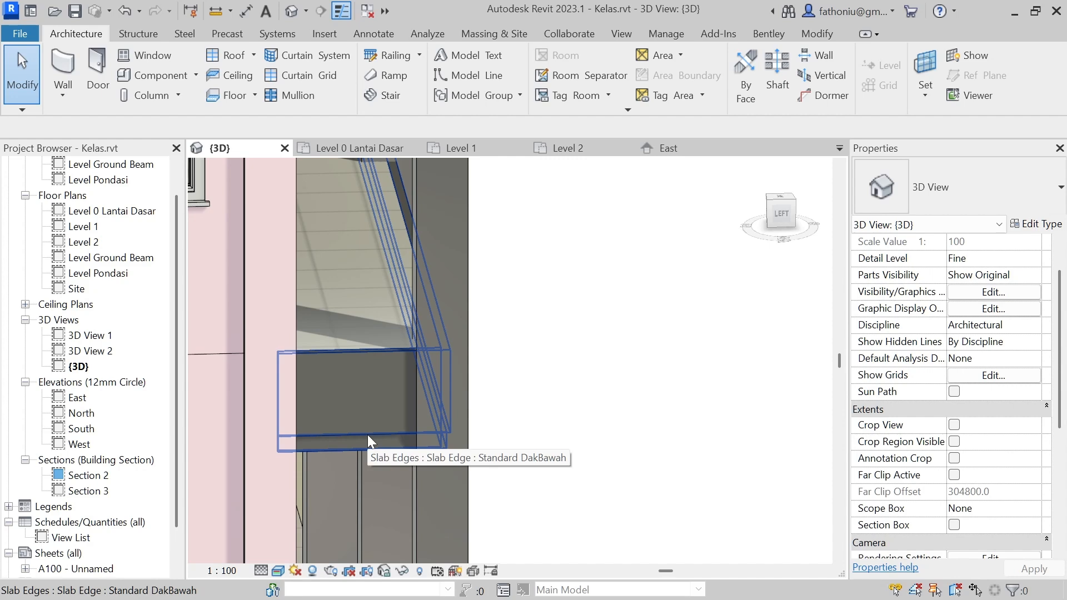
scroll(368, 434, "down", 4)
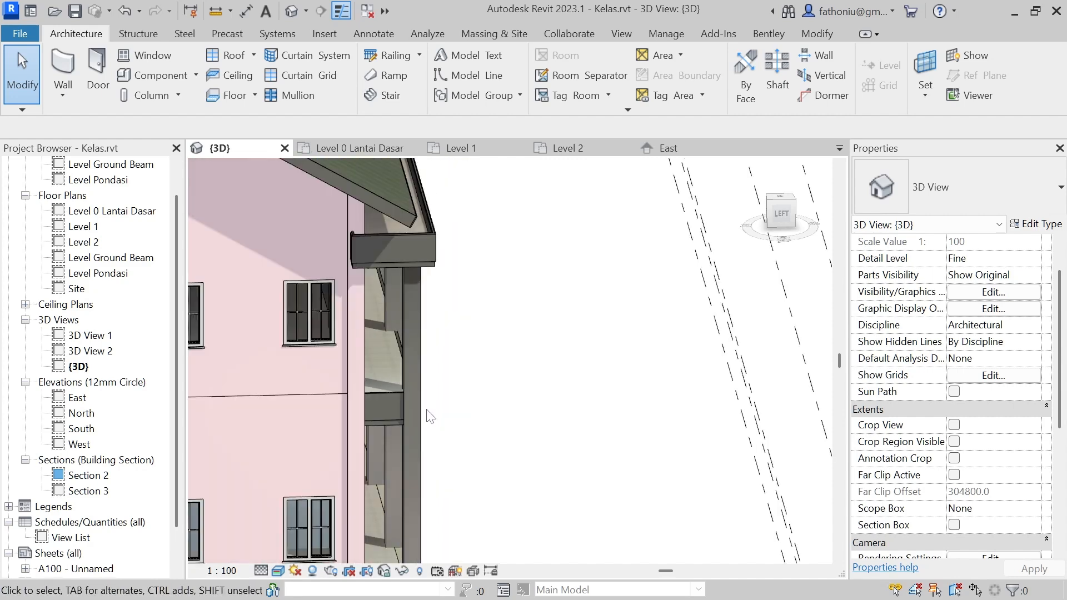
scroll(427, 410, "up", 1)
scroll(433, 220, "up", 4)
- Examine the upper slab edge's corner below the roof together with the Level 1 slab edge along the corridor
middle_click_drag(477, 254, 576, 292, "shift")
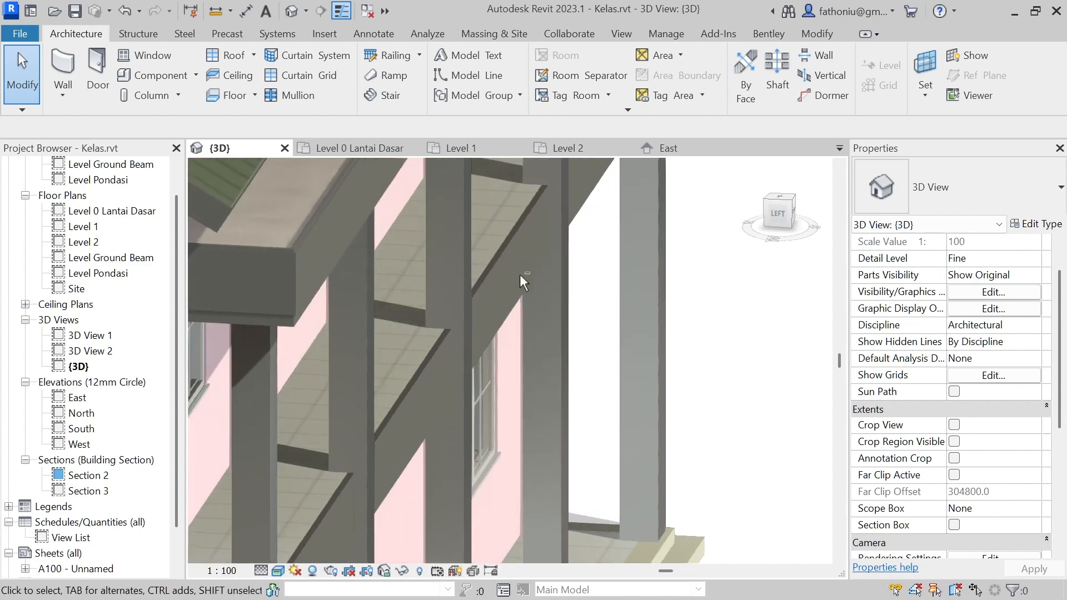
scroll(317, 253, "up", 3)
scroll(256, 274, "up", 2)
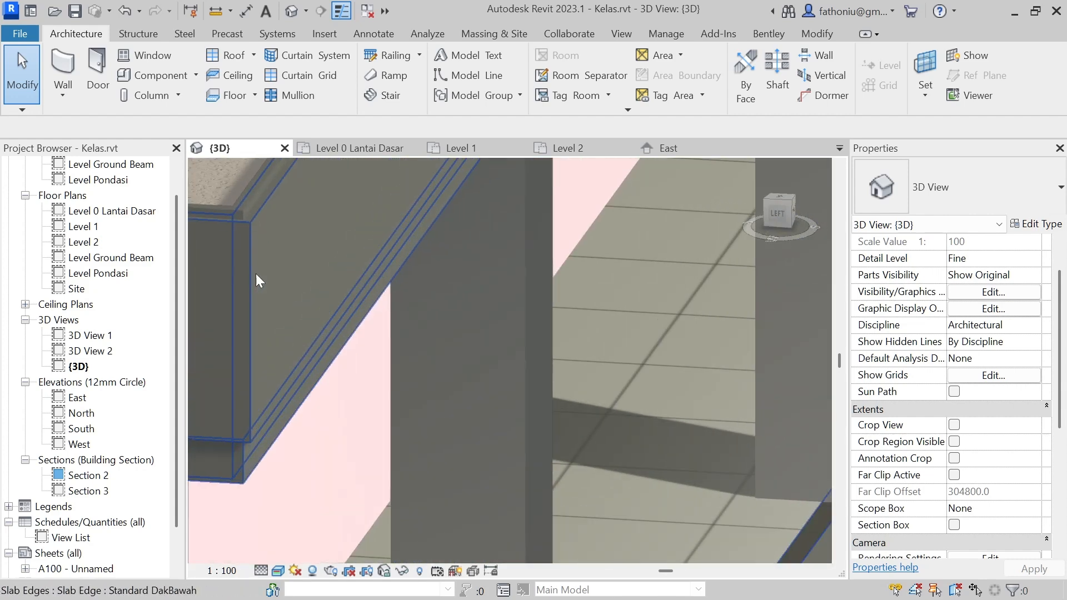
middle_click_drag(256, 273, 488, 252)
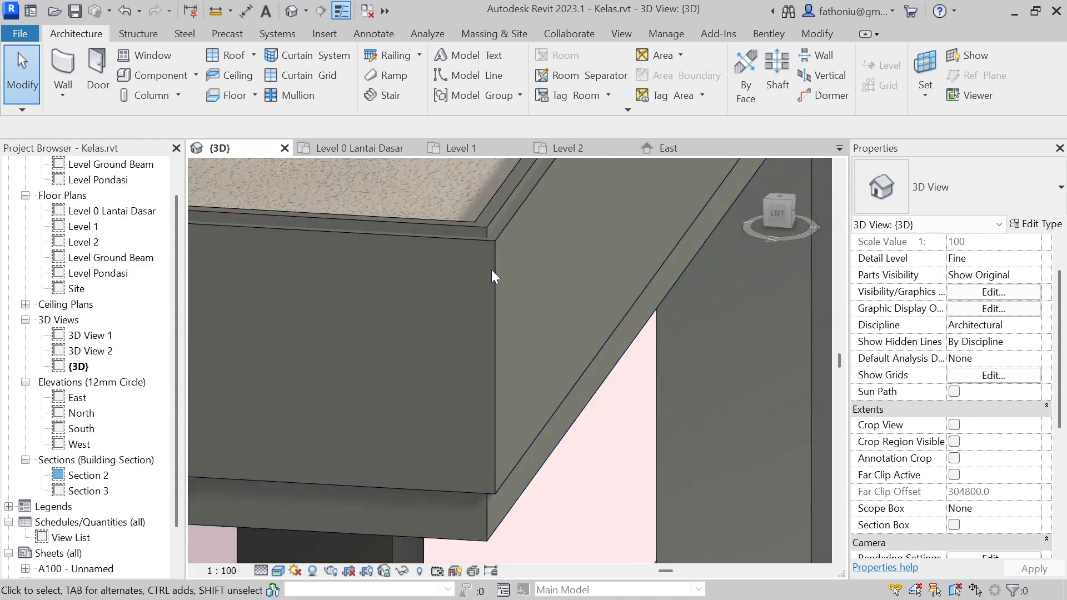
scroll(517, 365, "down", 5)
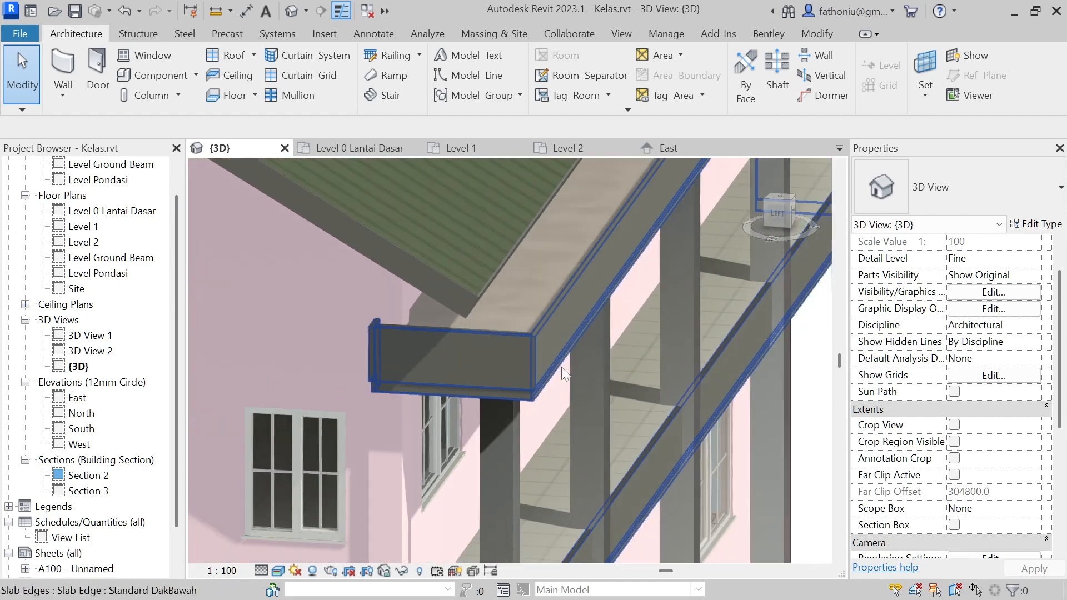
scroll(561, 366, "down", 4)
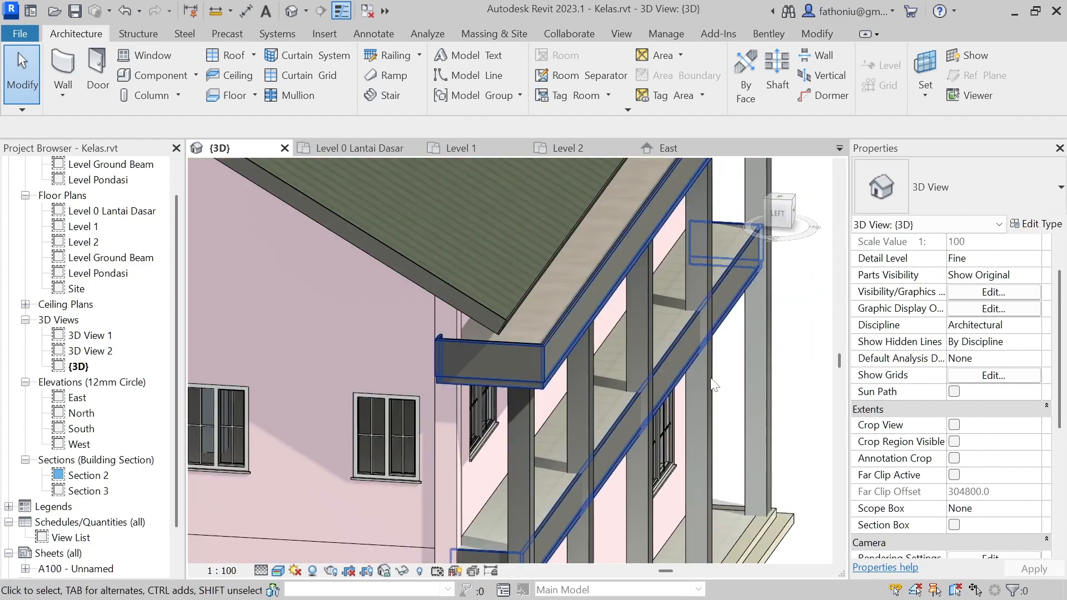
scroll(540, 343, "down", 2)
scroll(540, 342, "down", 1)
middle_click_drag(540, 343, 477, 345, "shift")
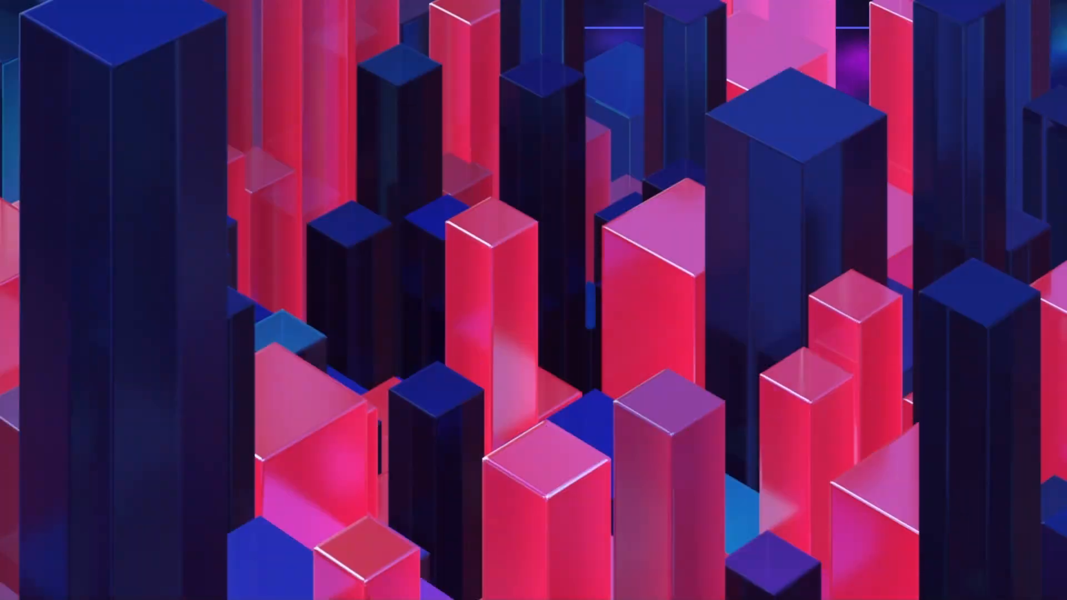